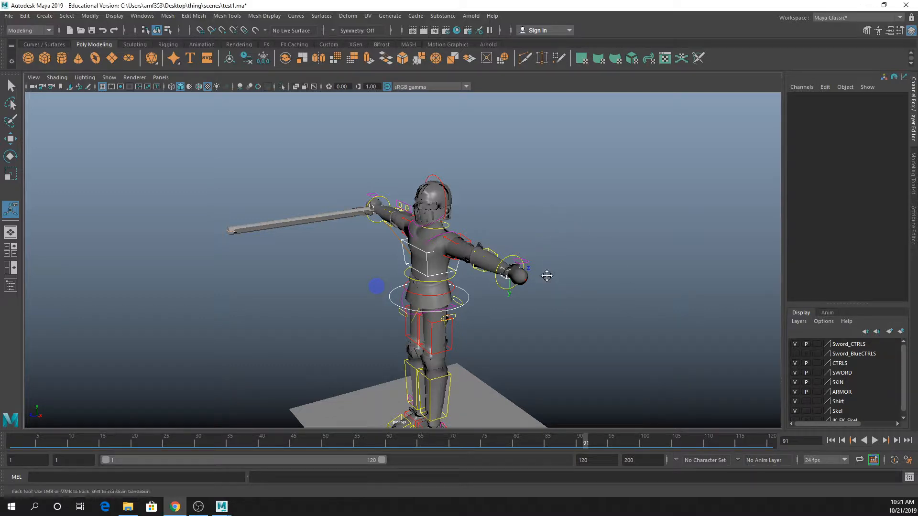
Lower the knight's root control straight down so that the legs bend into a crouch near the floor.
{"action": "left_click_drag", "start_coordinate": [545, 273], "coordinate": [545, 210], "text": "alt"}
{"action": "mouse_move", "coordinate": [519, 256]}
{"action": "left_mouse_down", "text": "alt"}
{"action": "mouse_move", "coordinate": [610, 263]}
{"action": "mouse_move", "coordinate": [547, 252]}
{"action": "mouse_move", "coordinate": [518, 266]}
{"action": "left_mouse_up", "text": "alt"}
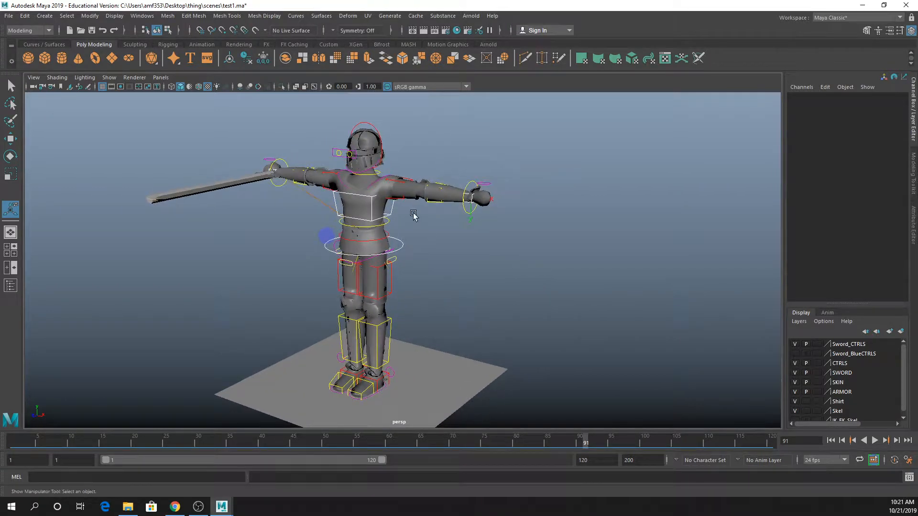
{"action": "left_click", "coordinate": [398, 251]}
{"action": "key", "text": "w"}
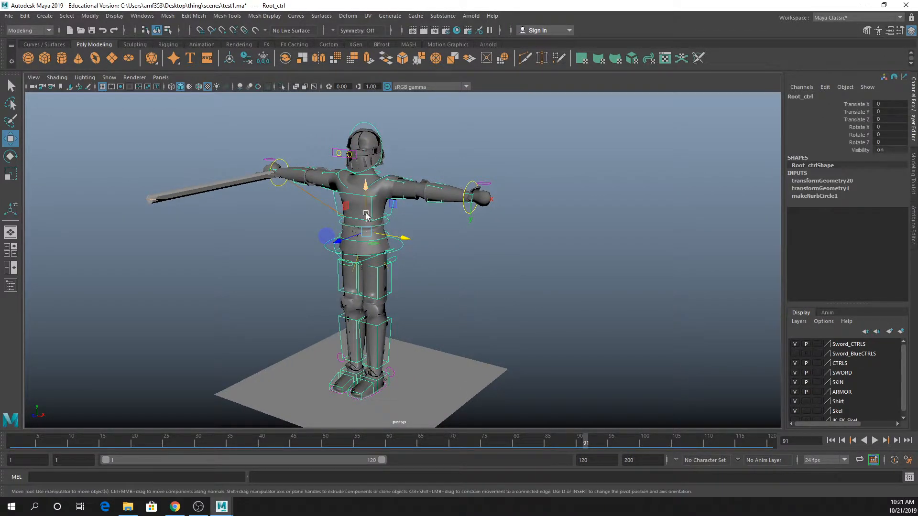
{"action": "left_click_drag", "start_coordinate": [366, 215], "coordinate": [406, 263]}
Move the left arm IK control down beside the hip, to about Translate X 38 and Y 98.
{"action": "left_click", "coordinate": [479, 188]}
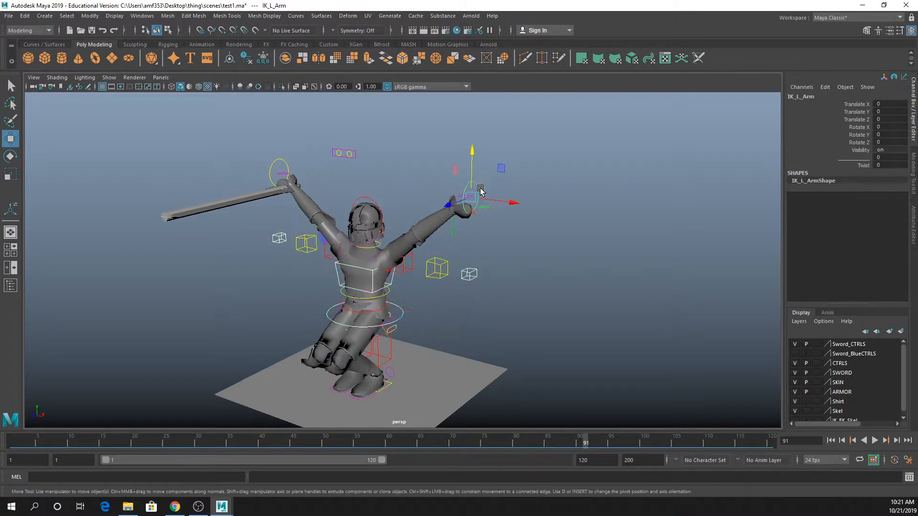
{"action": "key", "text": "q"}
{"action": "key", "text": "w"}
{"action": "left_click_drag", "start_coordinate": [463, 205], "coordinate": [453, 332]}
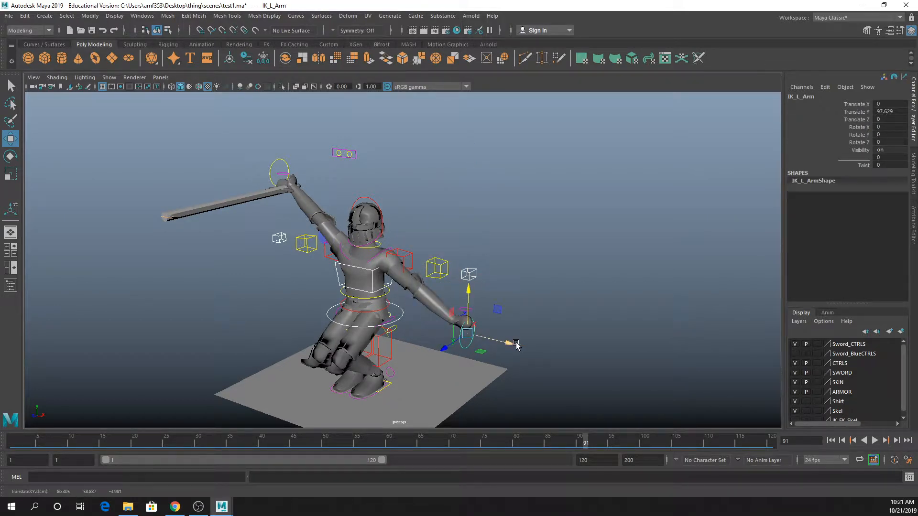
{"action": "left_click_drag", "start_coordinate": [514, 344], "coordinate": [474, 317]}
Move the root control well away from the floor plane, to about Translate X -140, Y -30 and Z 311.
{"action": "middle_click_drag", "start_coordinate": [483, 272], "coordinate": [492, 238], "text": "alt"}
{"action": "left_click_drag", "start_coordinate": [492, 238], "coordinate": [508, 261], "text": "alt"}
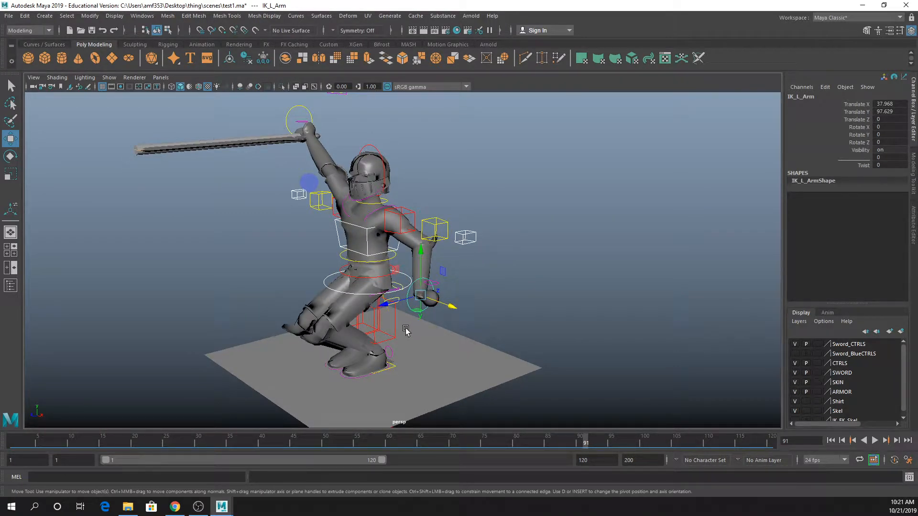
{"action": "left_click_drag", "start_coordinate": [405, 331], "coordinate": [431, 331], "text": "alt"}
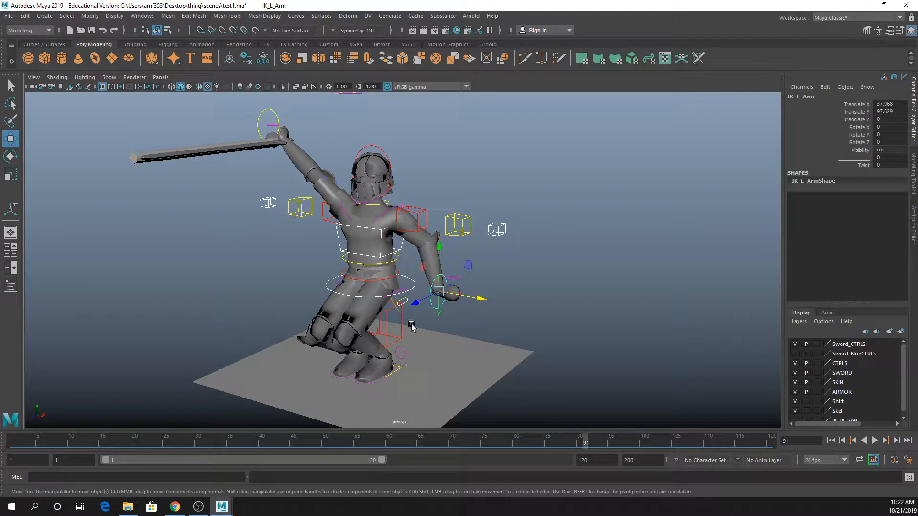
{"action": "left_click", "coordinate": [415, 284]}
{"action": "left_click_drag", "start_coordinate": [391, 268], "coordinate": [39, 213], "text": "alt"}
{"action": "middle_click_drag", "start_coordinate": [252, 286], "coordinate": [397, 296], "text": "alt"}
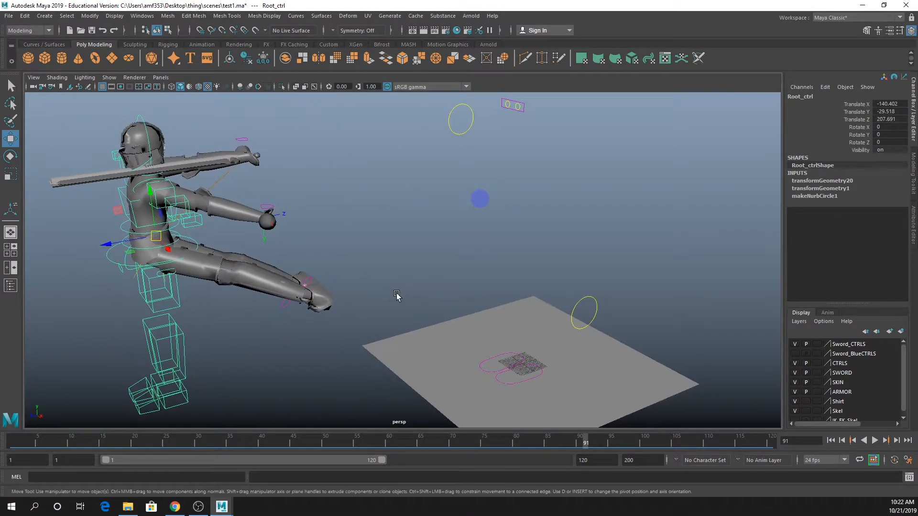
{"action": "scroll", "coordinate": [397, 297], "scroll_direction": "down", "scroll_amount": 1}
{"action": "left_click_drag", "start_coordinate": [142, 246], "coordinate": [53, 280]}
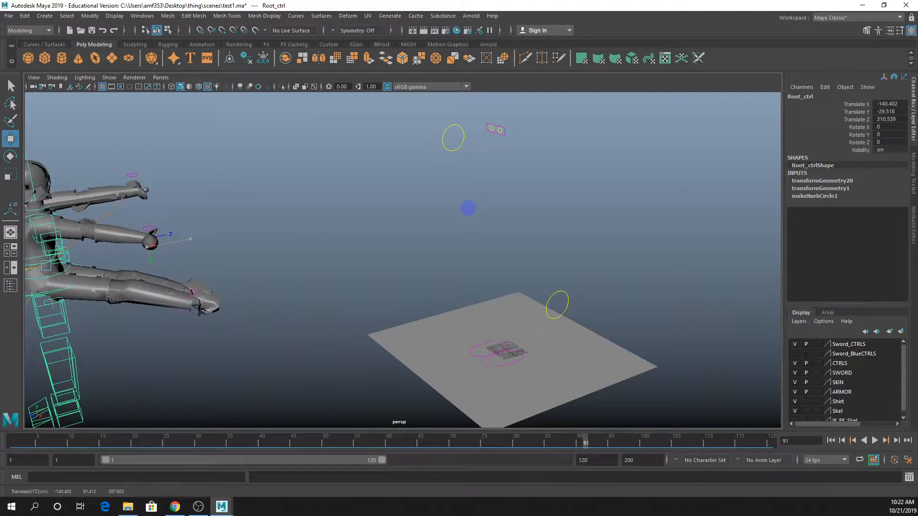
Delete the floor plane from the scene.
{"action": "middle_click_drag", "start_coordinate": [266, 344], "coordinate": [409, 298], "text": "alt"}
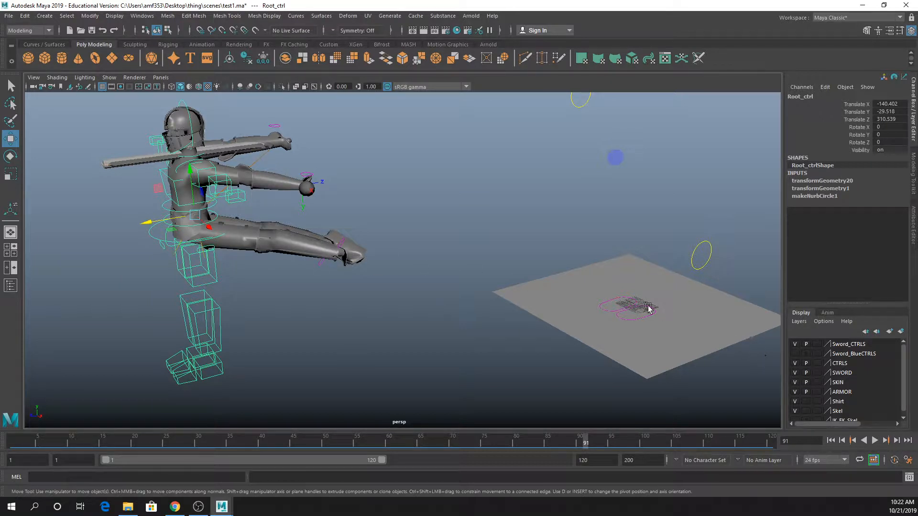
{"action": "left_click", "coordinate": [601, 340]}
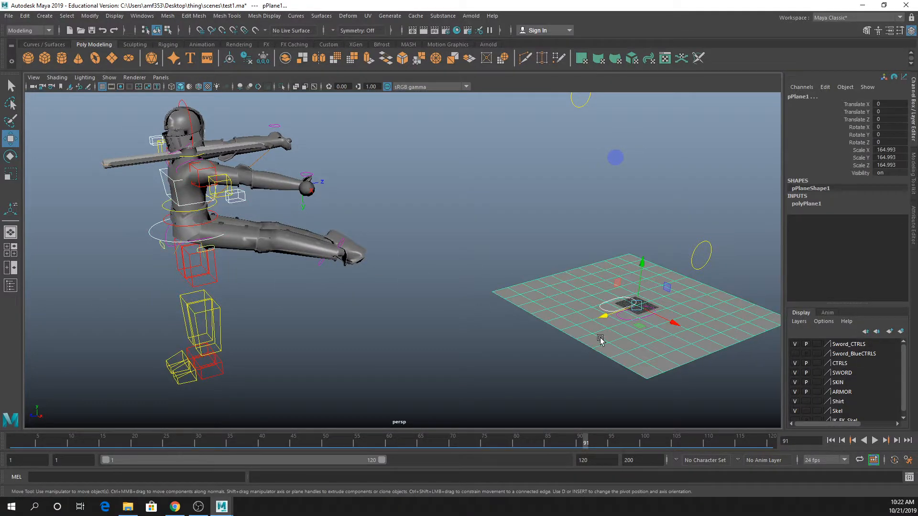
{"action": "key", "text": "Delete"}
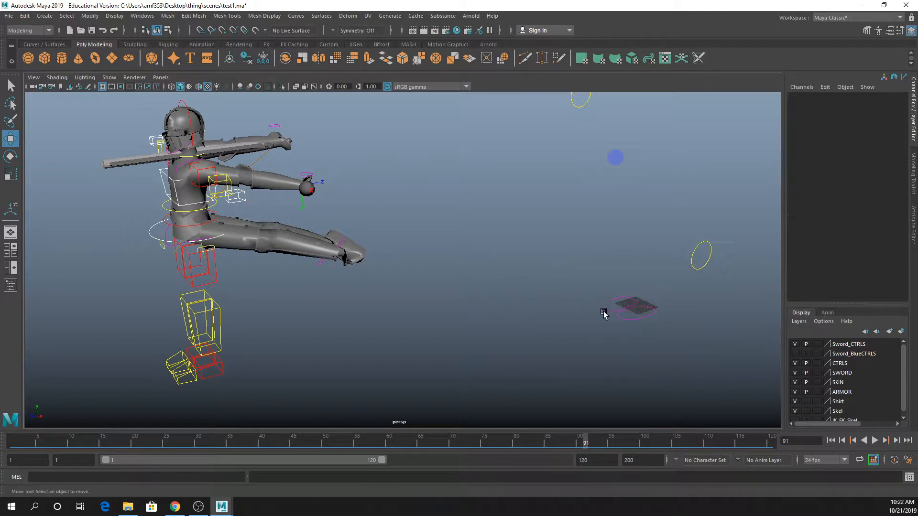
Bring the right foot IK control in front of the body, to about Translate X -126 and Z 377.
{"action": "left_click", "coordinate": [605, 311]}
{"action": "left_click_drag", "start_coordinate": [599, 299], "coordinate": [89, 338]}
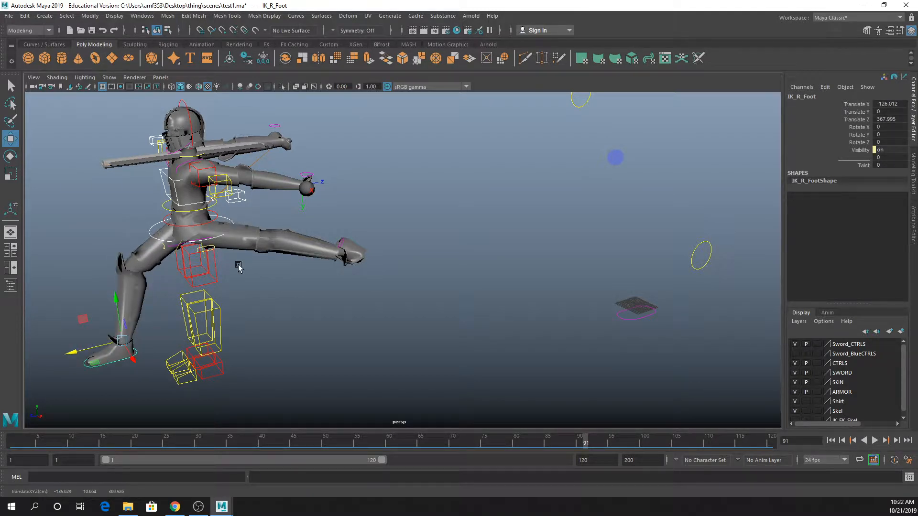
{"action": "middle_click_drag", "start_coordinate": [237, 266], "coordinate": [271, 286], "text": "alt"}
{"action": "left_click_drag", "start_coordinate": [155, 360], "coordinate": [142, 361]}
{"action": "left_click_drag", "start_coordinate": [164, 350], "coordinate": [191, 343], "text": "alt"}
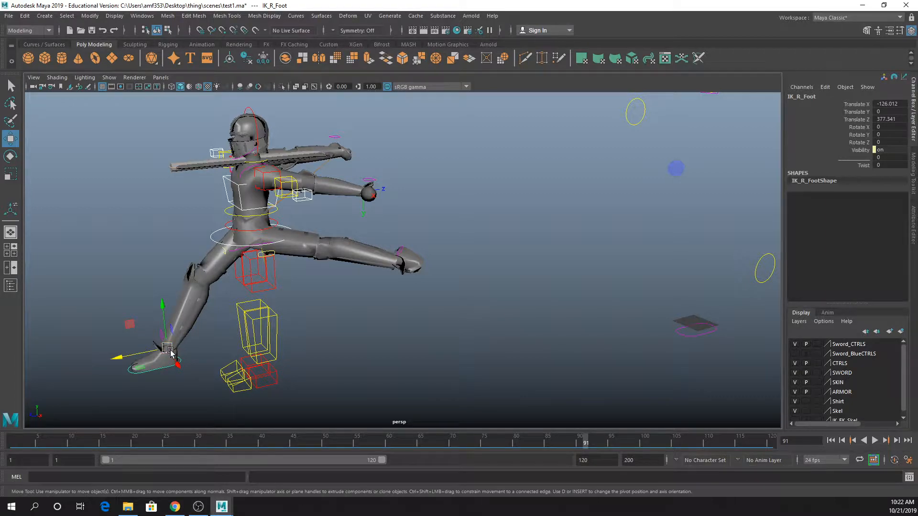
Lower the hips by moving the root control to about Translate X -144, Y -52 and Z 319.
{"action": "middle_click_drag", "start_coordinate": [182, 343], "coordinate": [246, 320], "text": "alt"}
{"action": "left_click_drag", "start_coordinate": [288, 301], "coordinate": [318, 247], "text": "alt"}
{"action": "left_click", "coordinate": [305, 240]}
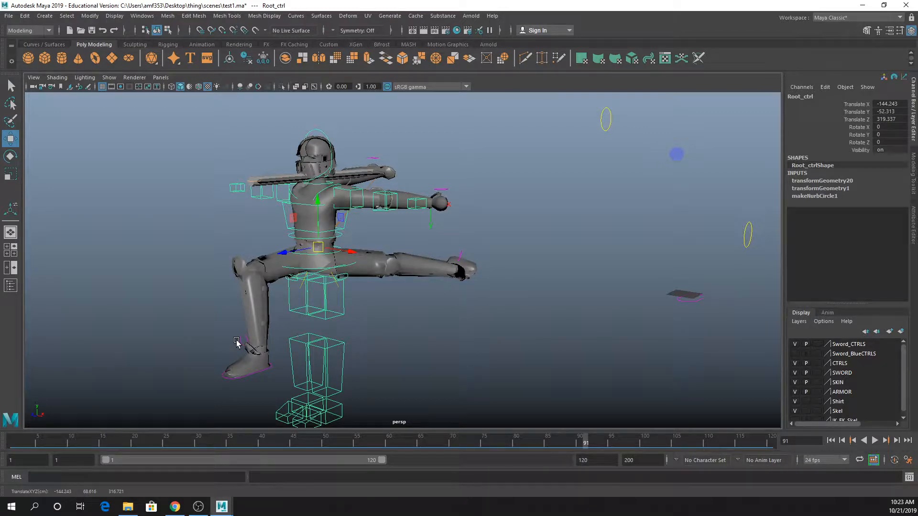
Try rotating the Spine_02 control about -13 degrees on Z, and undo the rotation.
{"action": "key", "text": "q"}
{"action": "left_click", "coordinate": [333, 235]}
{"action": "left_click", "coordinate": [333, 237]}
{"action": "key", "text": "e"}
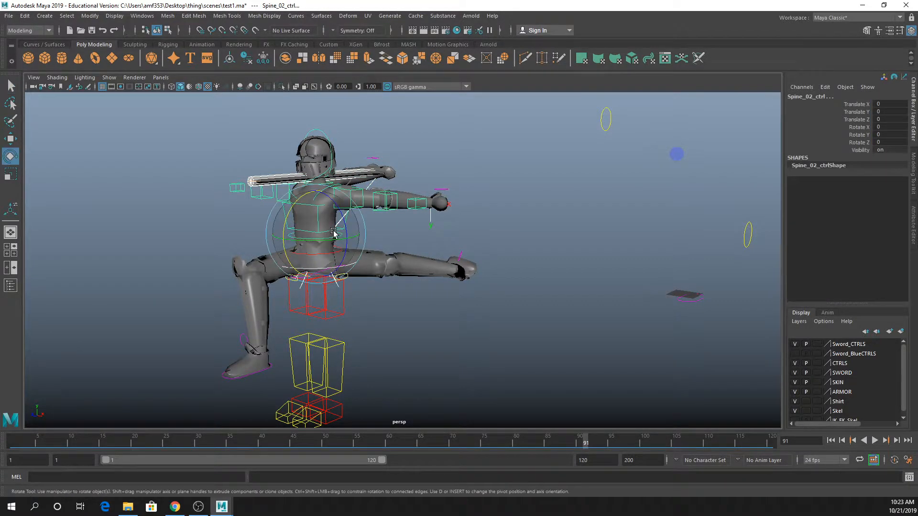
{"action": "mouse_move", "coordinate": [332, 227]}
{"action": "left_mouse_down"}
{"action": "mouse_move", "coordinate": [331, 210]}
{"action": "mouse_move", "coordinate": [325, 239]}
{"action": "left_mouse_up"}
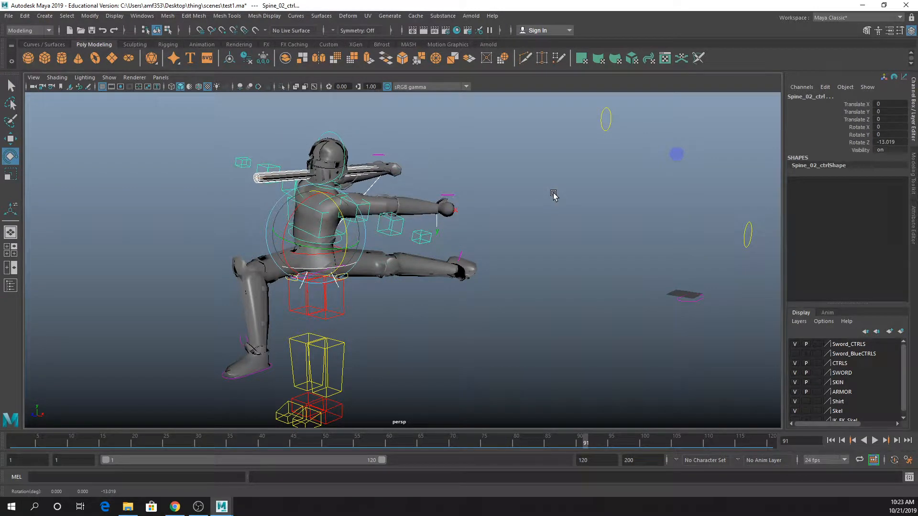
{"action": "key", "text": "ctrl+z"}
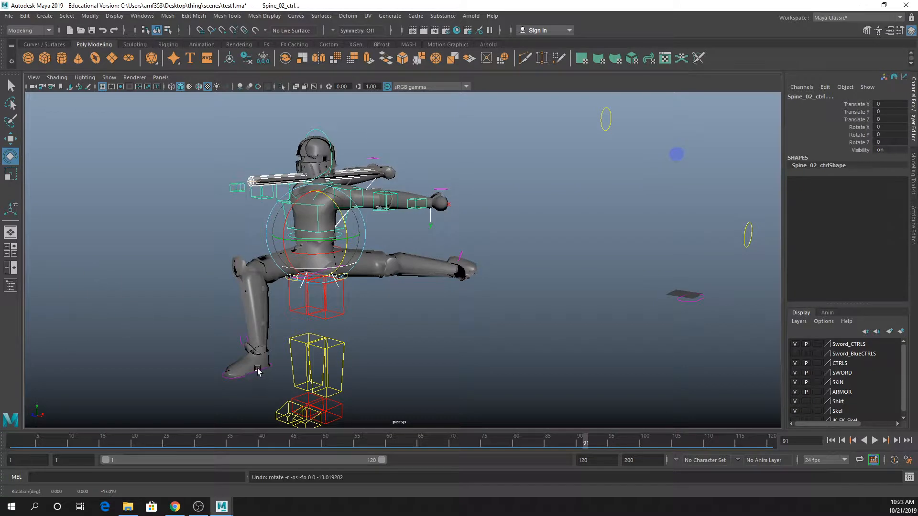
Raise the right foot IK control and push it forward, to about Translate X -136, Y 18 and Z 397.
{"action": "key", "text": "q"}
{"action": "left_click", "coordinate": [226, 380]}
{"action": "key", "text": "w"}
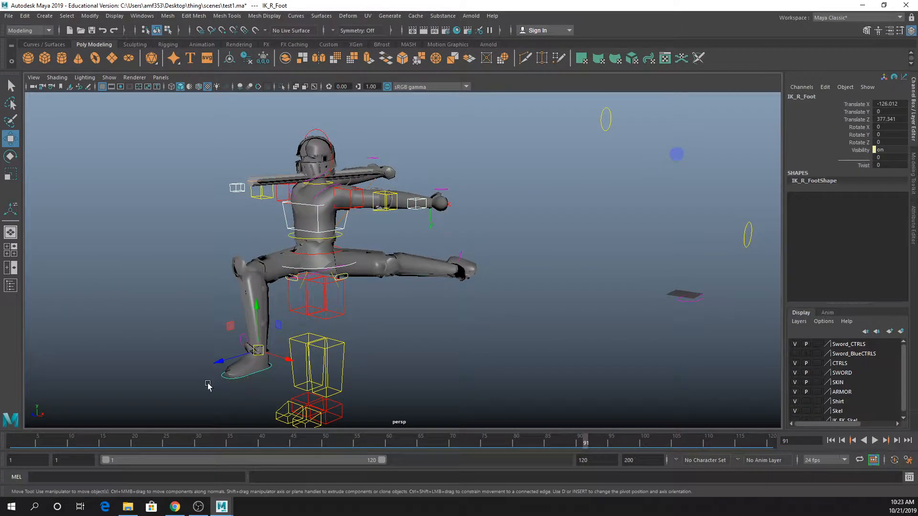
{"action": "left_click_drag", "start_coordinate": [258, 357], "coordinate": [243, 319]}
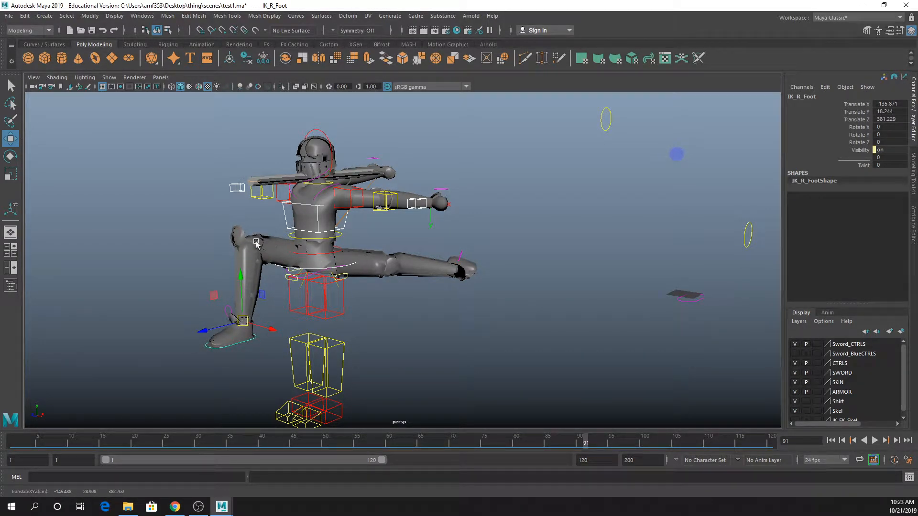
{"action": "left_click_drag", "start_coordinate": [241, 324], "coordinate": [208, 326]}
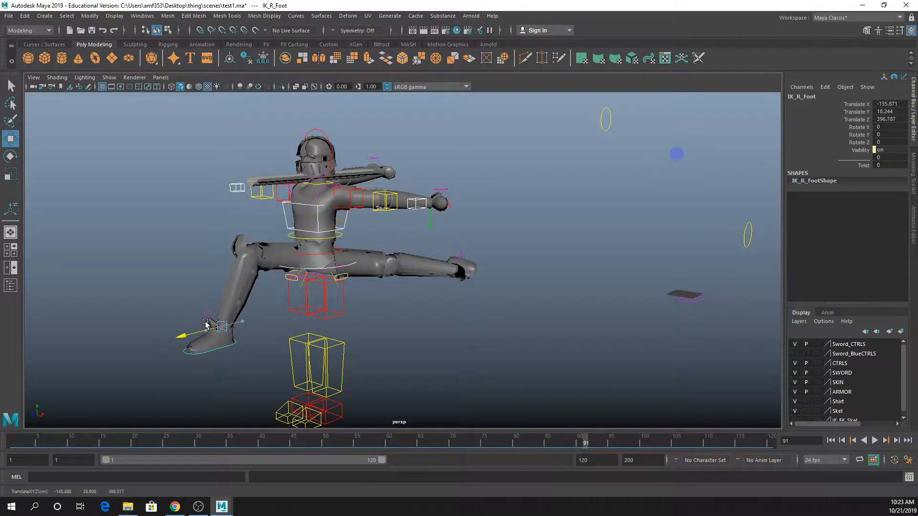
Switch the left leg from IK to FK with the leg switch control's IKFKSwitch attribute.
{"action": "left_click", "coordinate": [458, 262]}
{"action": "left_click", "coordinate": [858, 112]}
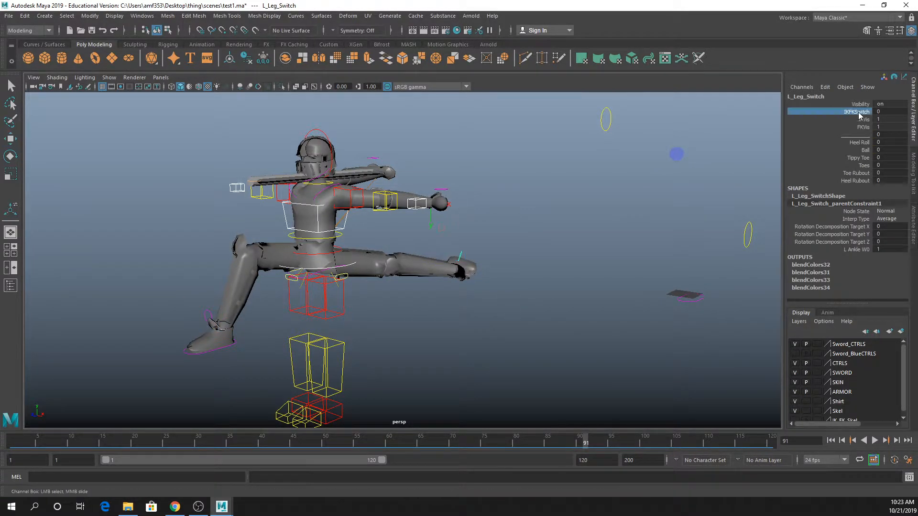
{"action": "middle_click_drag", "start_coordinate": [581, 194], "coordinate": [683, 218]}
Move the root control forward over the raised right leg, to about Translate X -163, Y -50 and Z 361.
{"action": "left_click_drag", "start_coordinate": [430, 315], "coordinate": [269, 310], "text": "alt"}
{"action": "key", "text": "w"}
{"action": "left_click", "coordinate": [254, 319]}
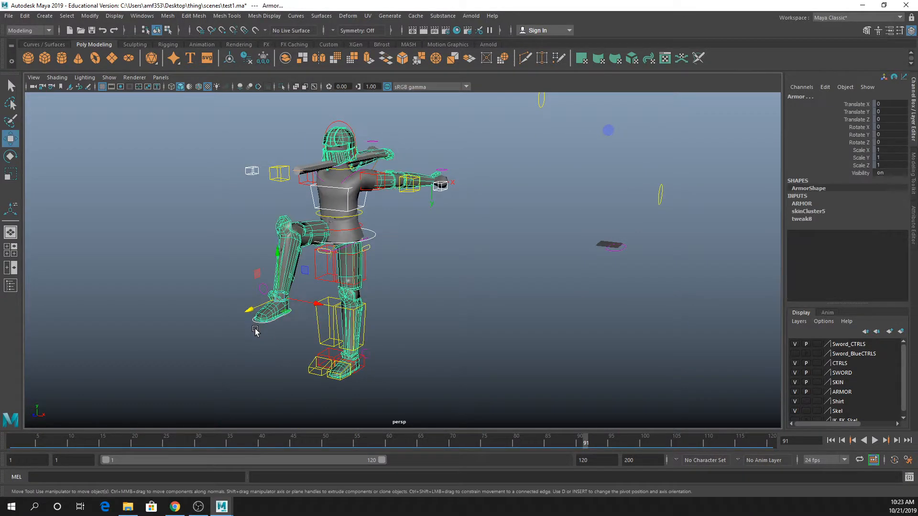
{"action": "key", "text": "q"}
{"action": "left_click", "coordinate": [359, 255]}
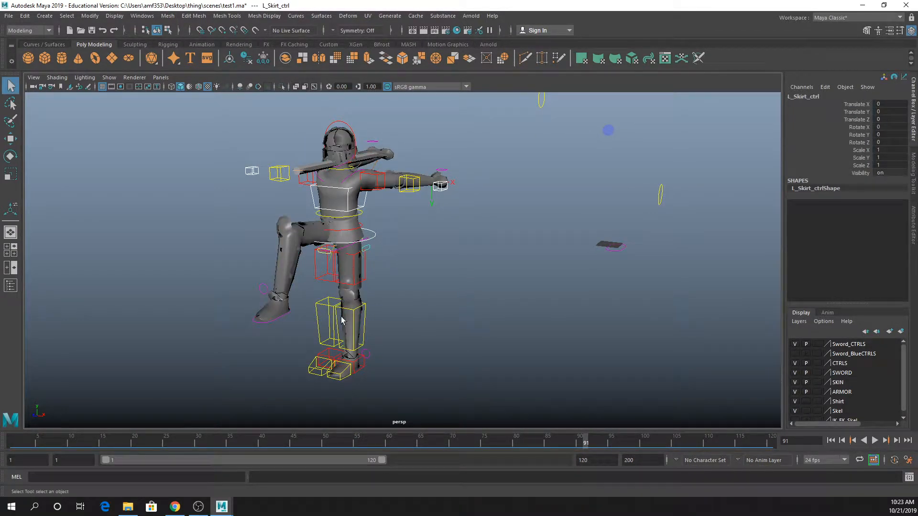
{"action": "left_click", "coordinate": [376, 238]}
{"action": "key", "text": "w"}
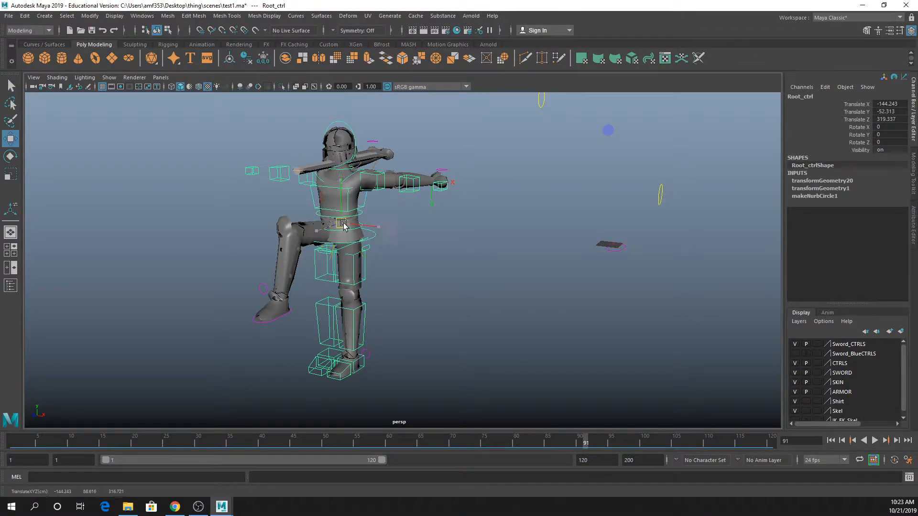
{"action": "left_click_drag", "start_coordinate": [352, 225], "coordinate": [215, 214]}
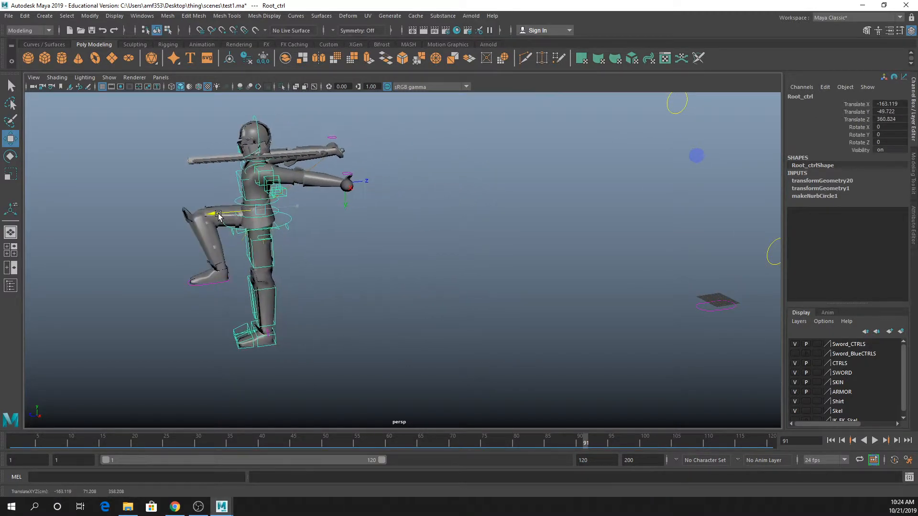
Swing the left upper leg outward and bend the left lower leg control about -63 degrees on Rotate Z.
{"action": "left_click_drag", "start_coordinate": [236, 267], "coordinate": [288, 294], "text": "alt"}
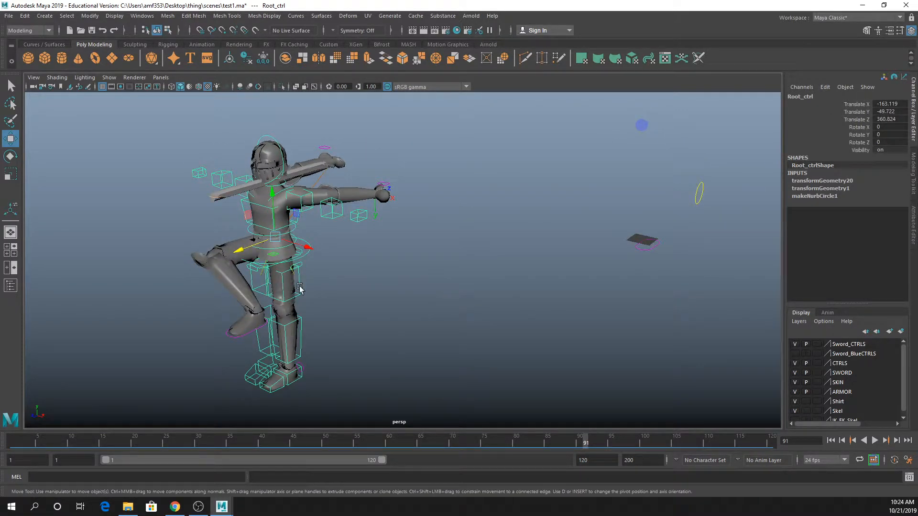
{"action": "left_click", "coordinate": [289, 294]}
{"action": "key", "text": "e"}
{"action": "left_click_drag", "start_coordinate": [312, 261], "coordinate": [330, 333]}
{"action": "left_click", "coordinate": [343, 310]}
{"action": "left_click_drag", "start_coordinate": [330, 333], "coordinate": [414, 323], "text": "alt"}
{"action": "key", "text": "q"}
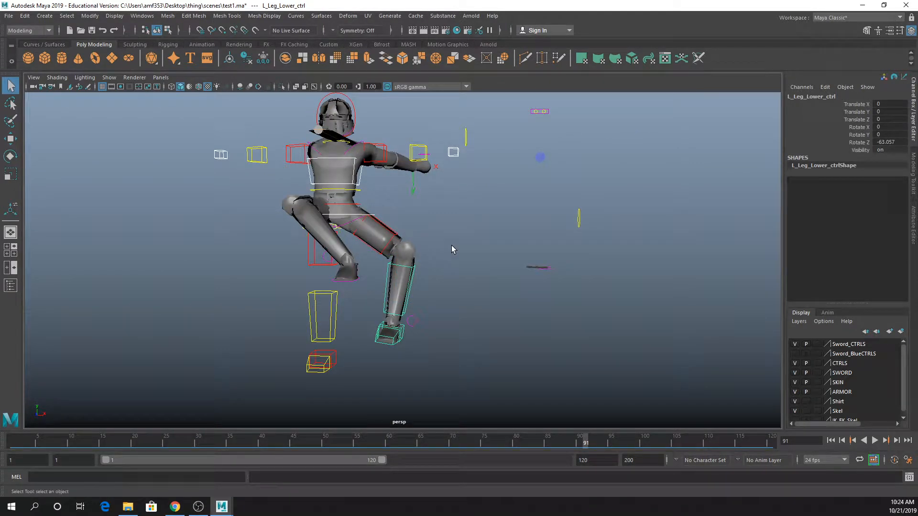
{"action": "left_click_drag", "start_coordinate": [451, 245], "coordinate": [415, 263], "text": "alt"}
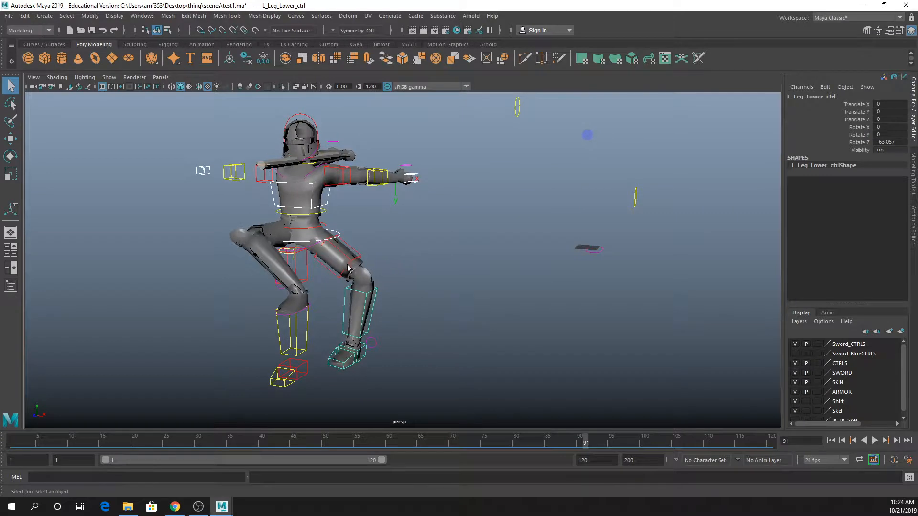
Straighten the left lower leg in line with the thigh, at about 1.7 degrees on Rotate Z.
{"action": "left_click", "coordinate": [358, 295]}
{"action": "key", "text": "e"}
{"action": "key", "text": "q"}
{"action": "left_click", "coordinate": [375, 289]}
{"action": "key", "text": "e"}
{"action": "left_click_drag", "start_coordinate": [400, 270], "coordinate": [373, 238]}
{"action": "key", "text": "q"}
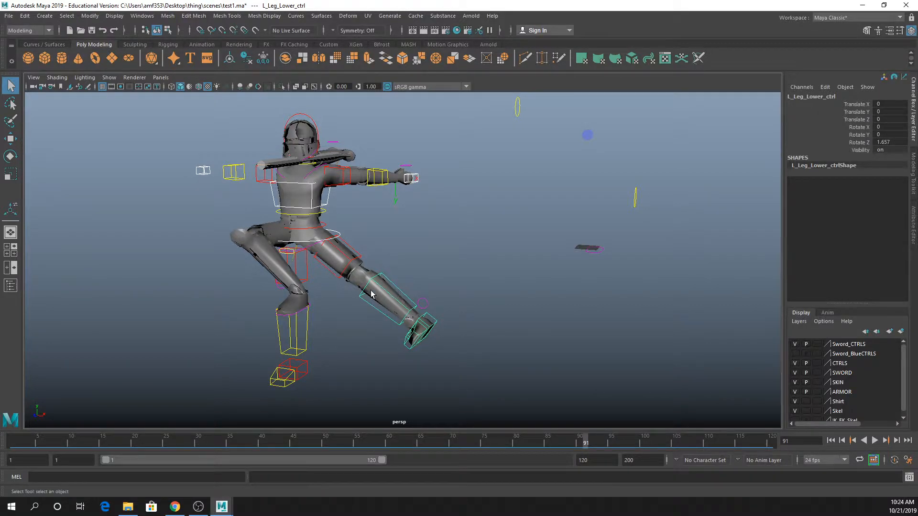
Bend the left lower leg backward at the knee, to about 109 degrees on Rotate X.
{"action": "key", "text": "e"}
{"action": "left_click_drag", "start_coordinate": [354, 307], "coordinate": [403, 260]}
{"action": "left_click_drag", "start_coordinate": [403, 259], "coordinate": [363, 309], "text": "alt"}
{"action": "key", "text": "q"}
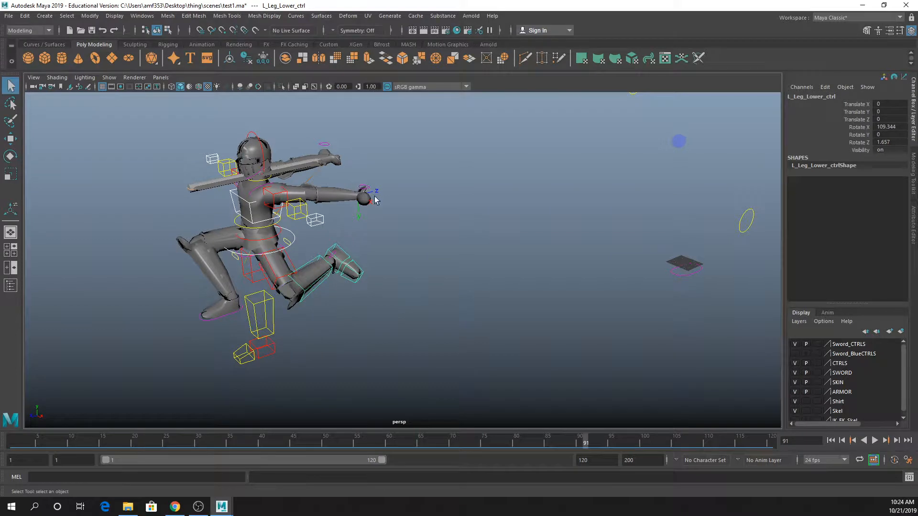
Move the left arm IK control back toward the knight's body, to about Translate Z -384.
{"action": "scroll", "coordinate": [702, 165], "scroll_direction": "down", "scroll_amount": 4}
{"action": "left_click_drag", "start_coordinate": [592, 208], "coordinate": [632, 195], "text": "alt"}
{"action": "left_click_drag", "start_coordinate": [552, 204], "coordinate": [334, 267]}
{"action": "key", "text": "w"}
{"action": "left_click_drag", "start_coordinate": [335, 268], "coordinate": [532, 267], "text": "alt"}
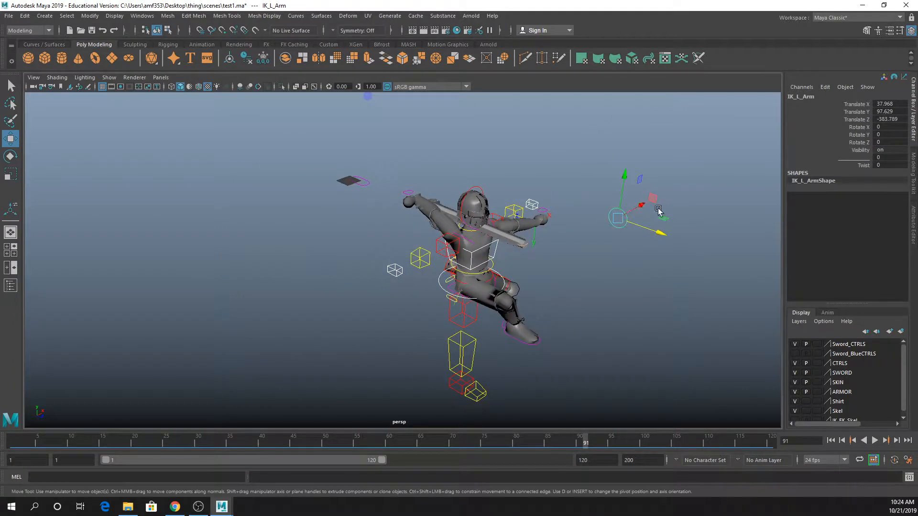
Place the left arm IK control beside the left thigh, at about Translate X 218, Y 105 and Z -354.
{"action": "left_click_drag", "start_coordinate": [645, 200], "coordinate": [519, 267]}
{"action": "left_click_drag", "start_coordinate": [544, 259], "coordinate": [392, 269], "text": "alt"}
{"action": "left_click_drag", "start_coordinate": [358, 241], "coordinate": [319, 267]}
{"action": "scroll", "coordinate": [320, 268], "scroll_direction": "up", "scroll_amount": 5}
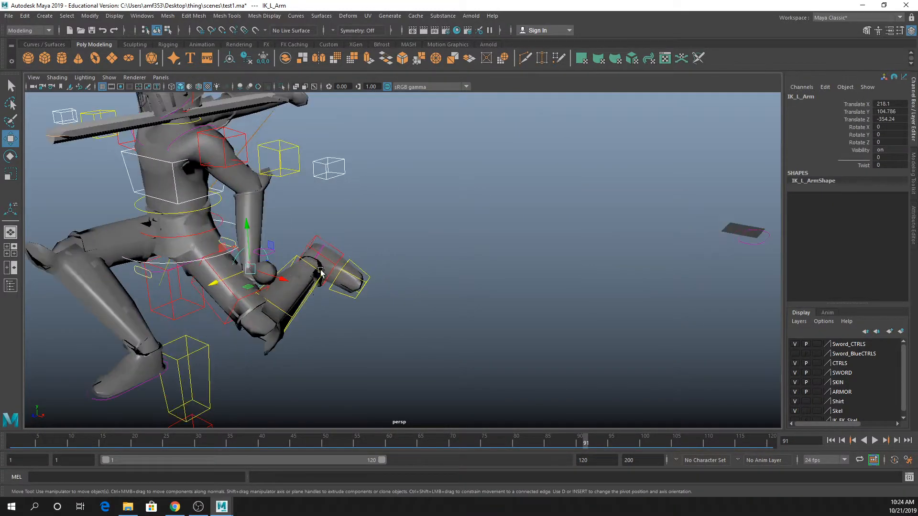
Fine-tune the left hand's position above the bent left leg, to about Translate Y 112 and Z -352.
{"action": "middle_click_drag", "start_coordinate": [314, 290], "coordinate": [348, 288], "text": "alt"}
{"action": "left_click_drag", "start_coordinate": [275, 270], "coordinate": [234, 284]}
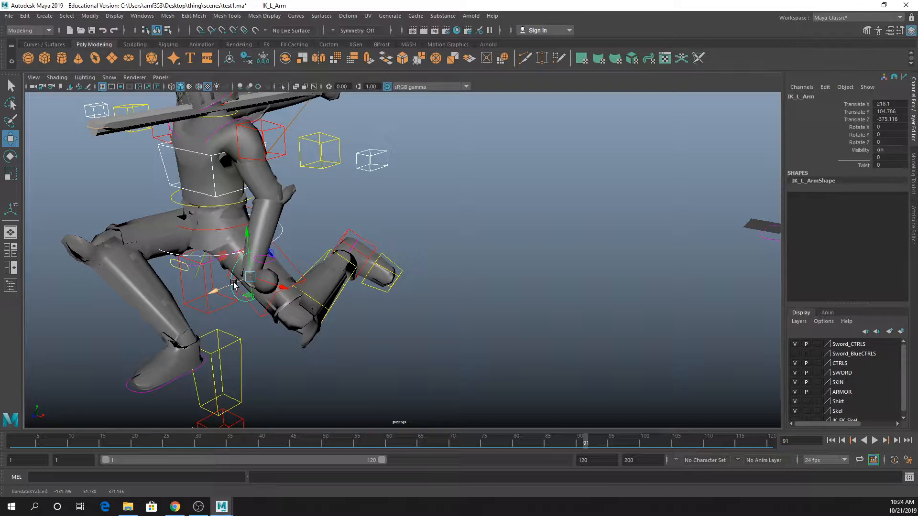
{"action": "left_click_drag", "start_coordinate": [227, 286], "coordinate": [328, 227]}
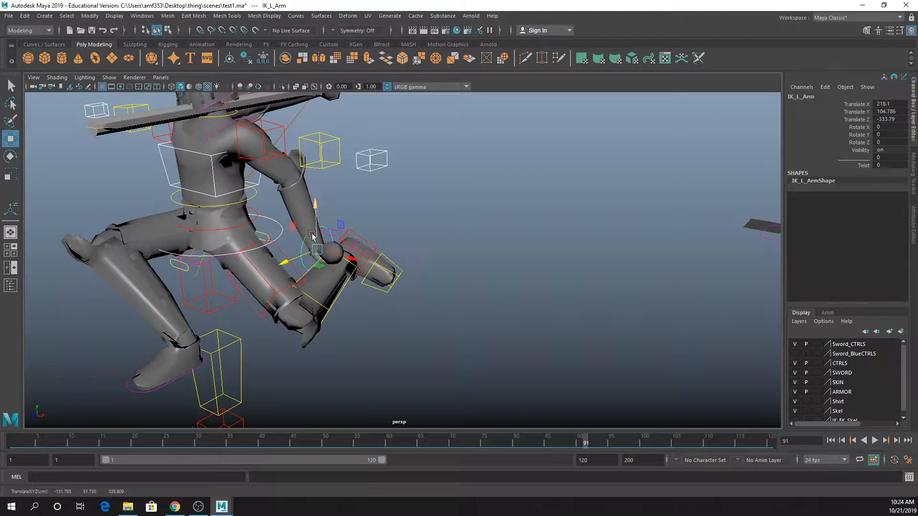
{"action": "mouse_move", "coordinate": [293, 262]}
{"action": "left_mouse_down"}
{"action": "mouse_move", "coordinate": [284, 290]}
{"action": "mouse_move", "coordinate": [260, 284]}
{"action": "mouse_move", "coordinate": [288, 258]}
{"action": "left_mouse_up"}
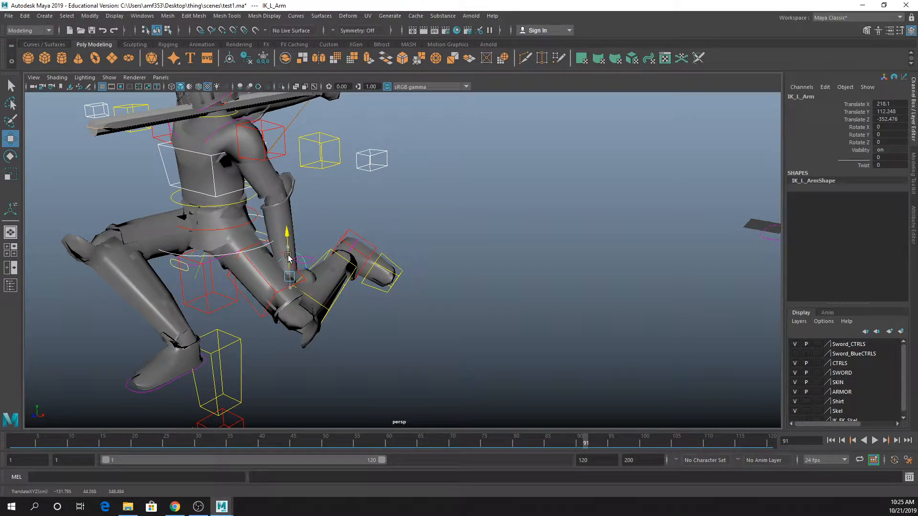
Move the left arm IK control forward along the left thigh, to about Translate Y 111 and Z -379.
{"action": "left_click_drag", "start_coordinate": [264, 290], "coordinate": [255, 273]}
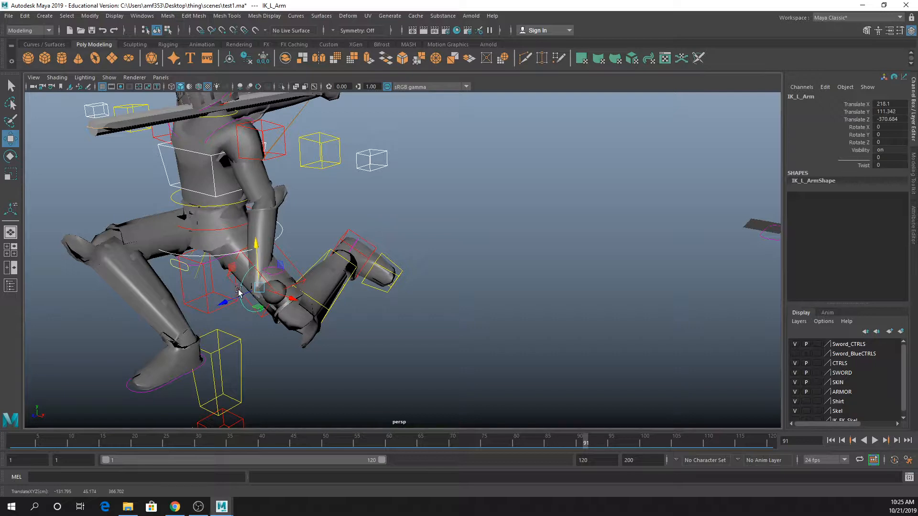
{"action": "left_click_drag", "start_coordinate": [226, 301], "coordinate": [209, 306]}
{"action": "scroll", "coordinate": [256, 238], "scroll_direction": "down", "scroll_amount": 2}
{"action": "middle_click_drag", "start_coordinate": [256, 238], "coordinate": [261, 289], "text": "alt"}
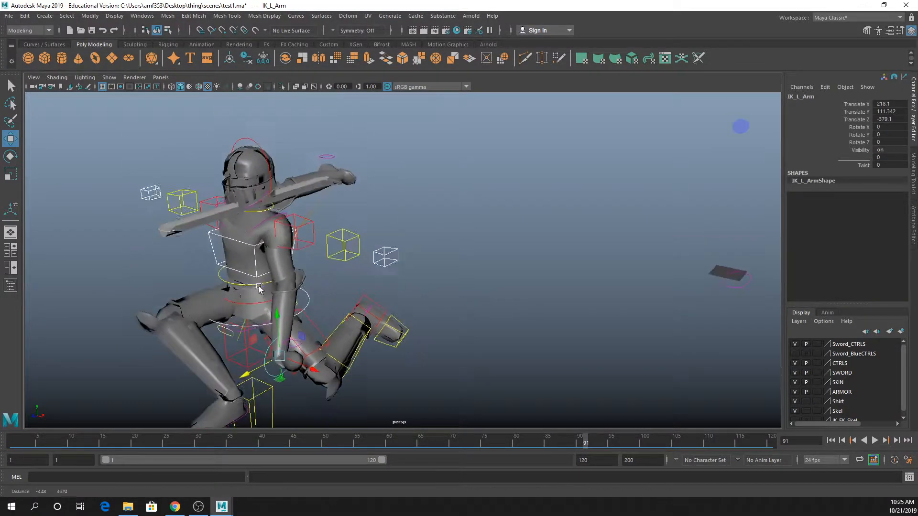
Switch the right arm to FK by setting IKFKSwitch to 1 on its switch control.
{"action": "left_click_drag", "start_coordinate": [253, 215], "coordinate": [282, 213], "text": "alt"}
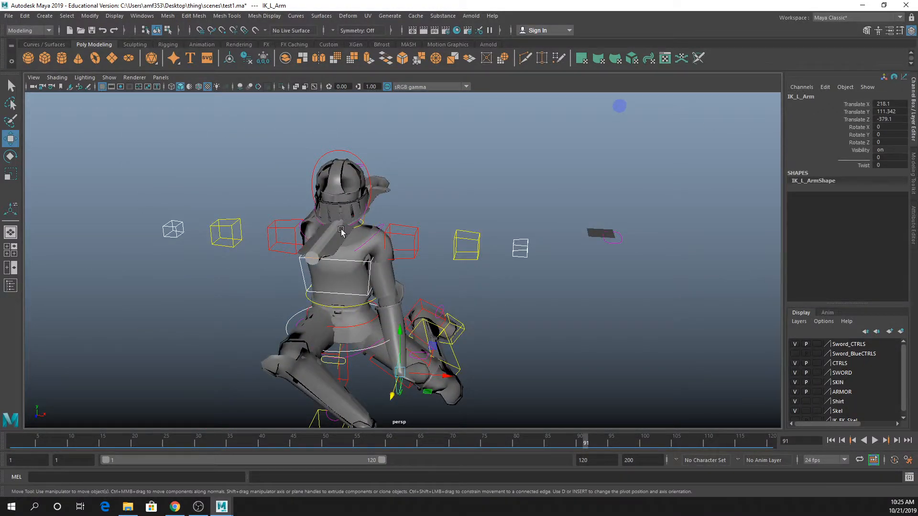
{"action": "left_click_drag", "start_coordinate": [341, 231], "coordinate": [382, 229], "text": "alt"}
{"action": "left_click", "coordinate": [395, 178]}
{"action": "key", "text": "q"}
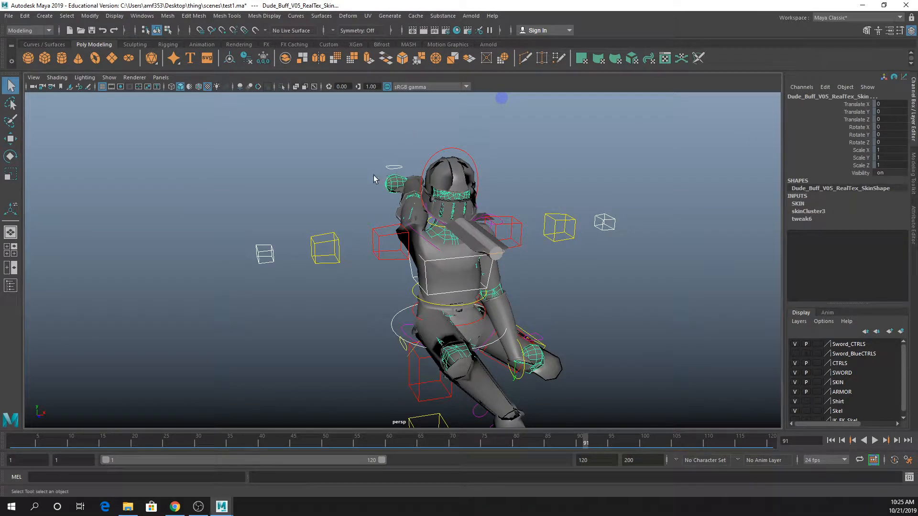
{"action": "left_click", "coordinate": [393, 168]}
{"action": "left_click", "coordinate": [850, 111]}
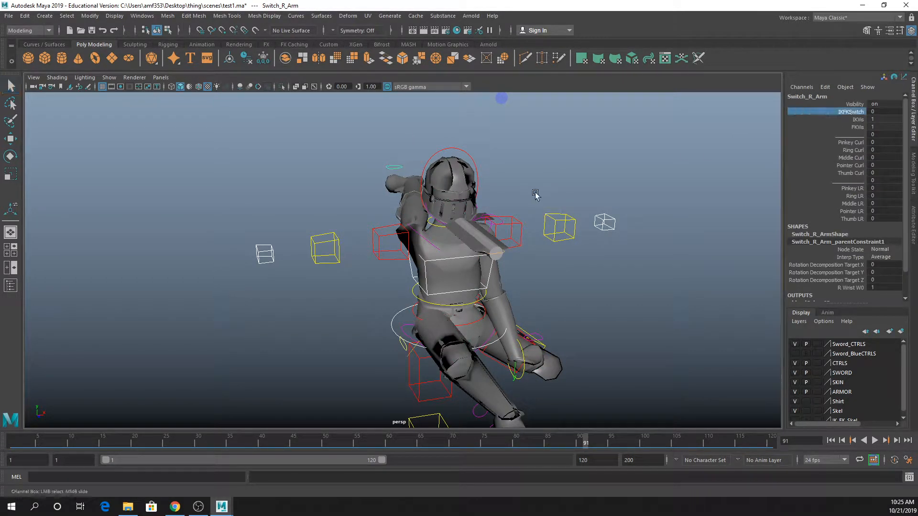
{"action": "mouse_move", "coordinate": [537, 195]}
{"action": "middle_mouse_down"}
{"action": "mouse_move", "coordinate": [568, 194]}
{"action": "mouse_move", "coordinate": [532, 198]}
{"action": "mouse_move", "coordinate": [543, 205]}
{"action": "middle_mouse_up"}
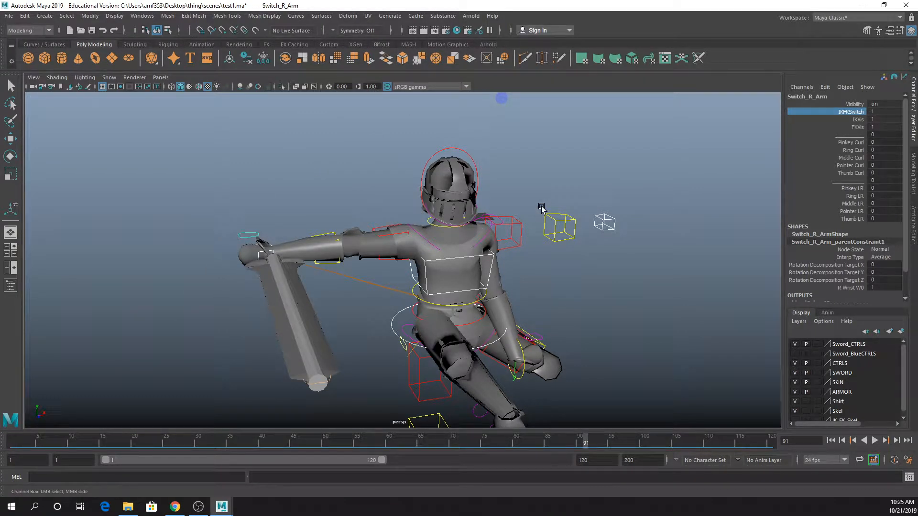
Lower the outstretched right arm to the knight's side by rotating the right shoulder control to about -76 degrees on Rotate Z.
{"action": "left_click_drag", "start_coordinate": [578, 251], "coordinate": [550, 304], "text": "alt"}
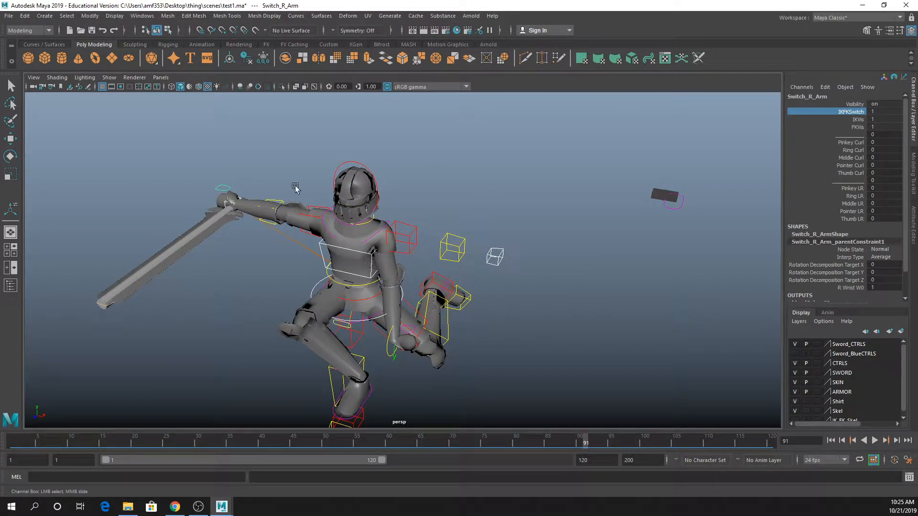
{"action": "right_click_drag", "start_coordinate": [244, 189], "coordinate": [351, 218], "text": "alt"}
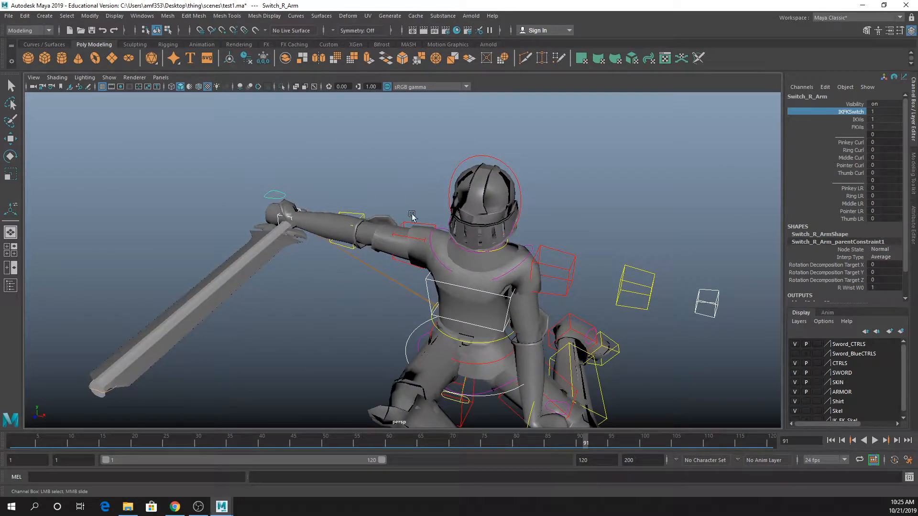
{"action": "left_click", "coordinate": [423, 229]}
{"action": "key", "text": "e"}
{"action": "left_click_drag", "start_coordinate": [439, 233], "coordinate": [412, 204]}
Swing the right arm and sword forward by rotating the right shoulder control to about -18 degrees on Rotate Y.
{"action": "left_click_drag", "start_coordinate": [450, 304], "coordinate": [534, 321], "text": "alt"}
{"action": "key", "text": "q"}
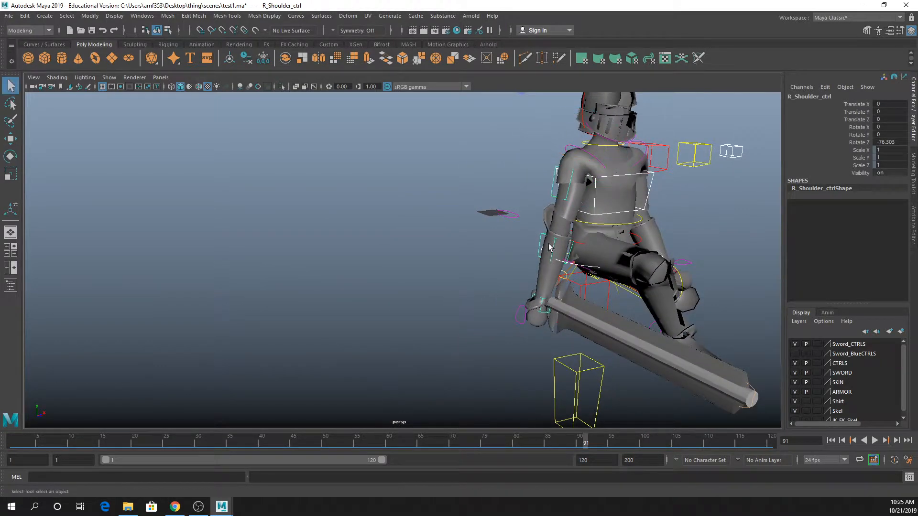
{"action": "left_click", "coordinate": [540, 241]}
{"action": "key", "text": "e"}
{"action": "left_click_drag", "start_coordinate": [579, 244], "coordinate": [475, 187]}
{"action": "key", "text": "q"}
{"action": "left_click", "coordinate": [442, 201]}
{"action": "key", "text": "e"}
{"action": "left_click_drag", "start_coordinate": [514, 225], "coordinate": [422, 239], "text": "alt"}
{"action": "key", "text": "q"}
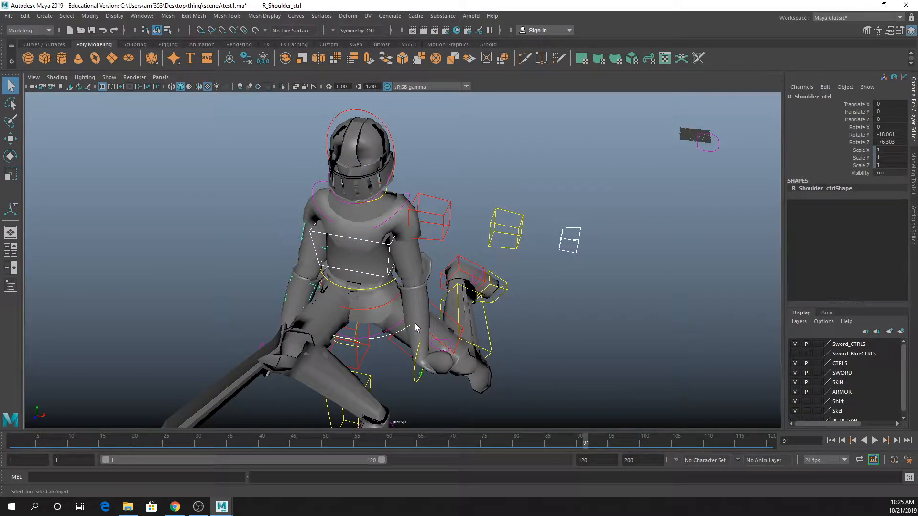
Bow the knight's head forward at the neck, to about Rotate X 61, Y 13 and Z -4.
{"action": "left_click_drag", "start_coordinate": [255, 316], "coordinate": [348, 286], "text": "alt"}
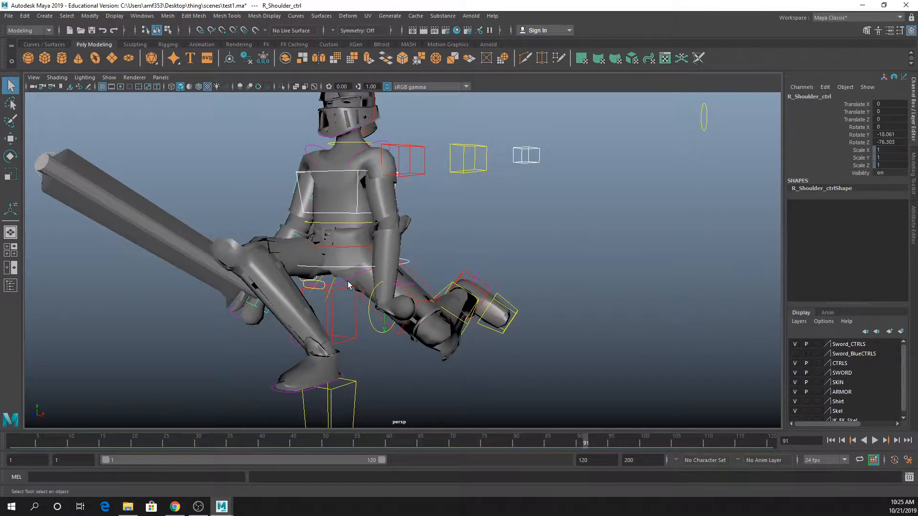
{"action": "right_click_drag", "start_coordinate": [351, 286], "coordinate": [359, 307], "text": "alt"}
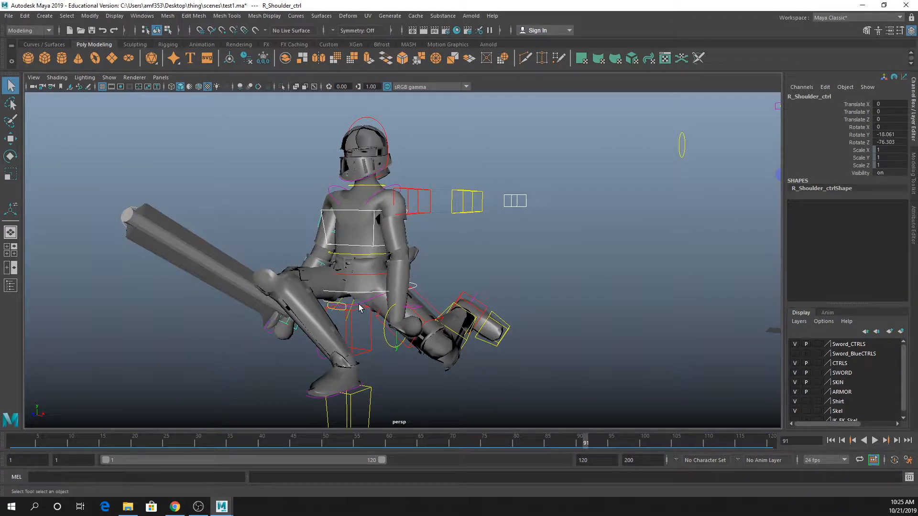
{"action": "left_click", "coordinate": [369, 138]}
{"action": "left_click", "coordinate": [372, 188]}
{"action": "key", "text": "e"}
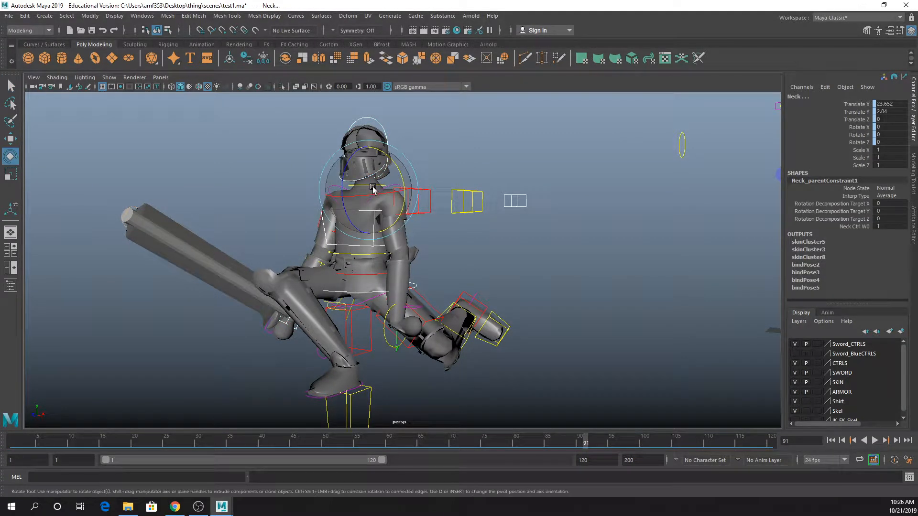
{"action": "left_click_drag", "start_coordinate": [372, 186], "coordinate": [388, 302]}
{"action": "key", "text": "q"}
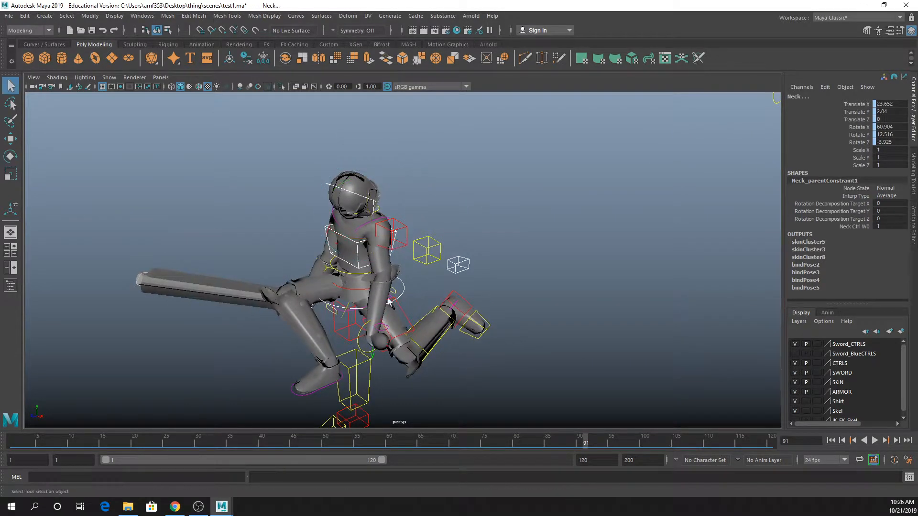
Raise the root control so the right leg nearly straightens, shifting it to about Translate X -158 and Z 350.
{"action": "left_click", "coordinate": [403, 291]}
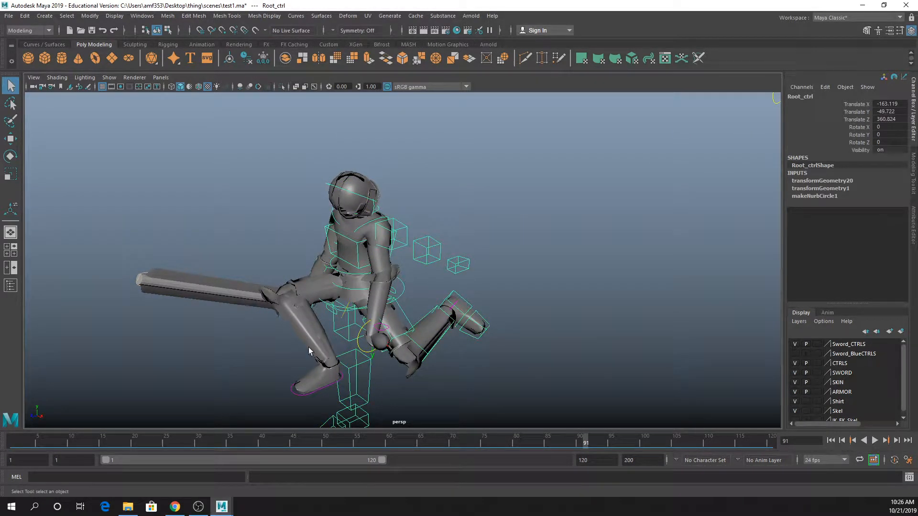
{"action": "key", "text": "w"}
{"action": "left_click_drag", "start_coordinate": [364, 274], "coordinate": [394, 237]}
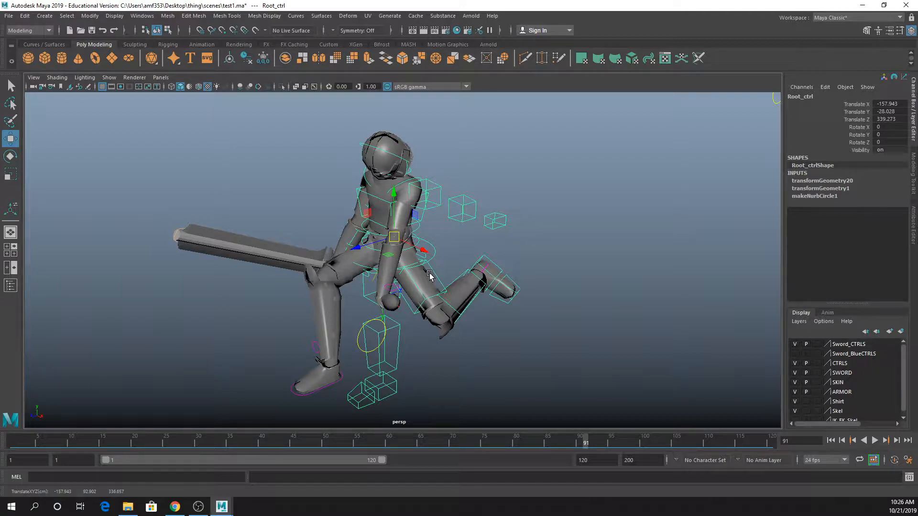
{"action": "mouse_move", "coordinate": [324, 282]}
{"action": "left_mouse_down", "text": "alt"}
{"action": "mouse_move", "coordinate": [366, 273]}
{"action": "mouse_move", "coordinate": [335, 273]}
{"action": "left_mouse_up", "text": "alt"}
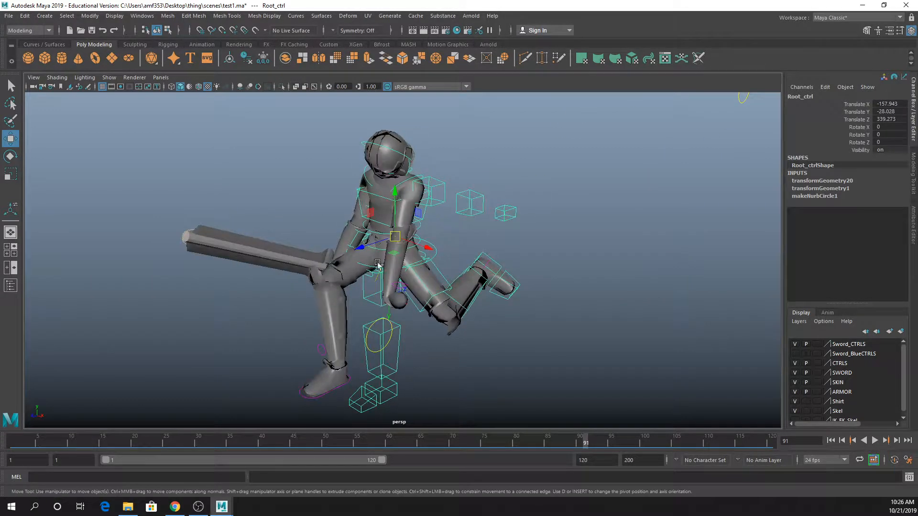
{"action": "left_click_drag", "start_coordinate": [395, 220], "coordinate": [371, 188]}
{"action": "left_click_drag", "start_coordinate": [376, 239], "coordinate": [444, 263], "text": "alt"}
Straighten the bent left leg by setting its FK controls' Rotate X, Y and Z to 0, and clear the selection.
{"action": "key", "text": "q"}
{"action": "left_click", "coordinate": [446, 266]}
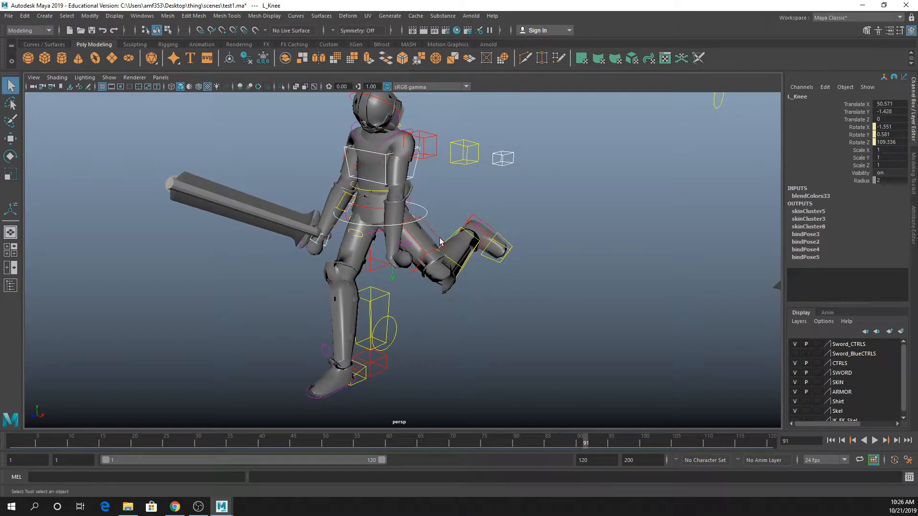
{"action": "left_click", "coordinate": [440, 242]}
{"action": "left_click_drag", "start_coordinate": [888, 126], "coordinate": [887, 142]}
{"action": "type", "text": "0"}
{"action": "key", "text": "Return"}
{"action": "left_click", "coordinate": [650, 325]}
Try Heel Roll and a Tippy Toe value of about 36 on the leg switch controls, and undo the change.
{"action": "scroll", "coordinate": [274, 317], "scroll_direction": "up", "scroll_amount": 2}
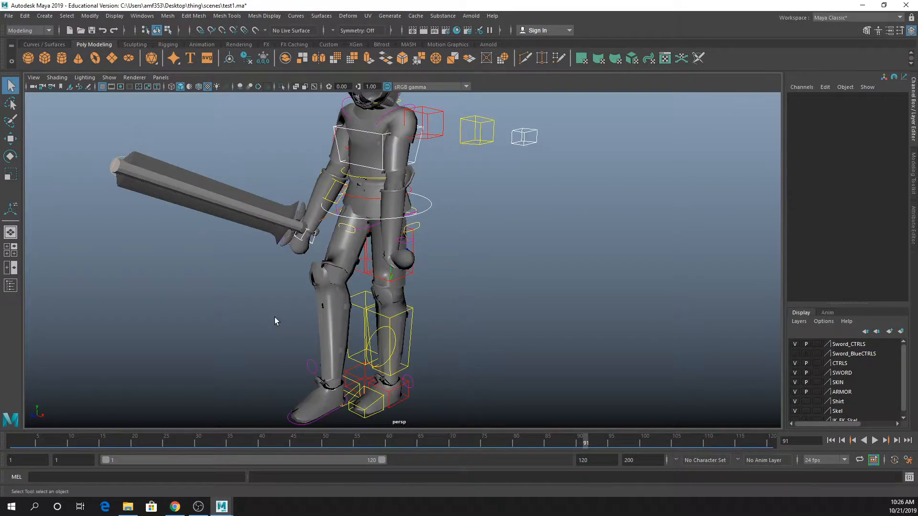
{"action": "mouse_move", "coordinate": [483, 308]}
{"action": "left_mouse_down", "text": "alt"}
{"action": "mouse_move", "coordinate": [473, 303]}
{"action": "mouse_move", "coordinate": [487, 303]}
{"action": "left_mouse_up", "text": "alt"}
{"action": "left_click", "coordinate": [415, 380]}
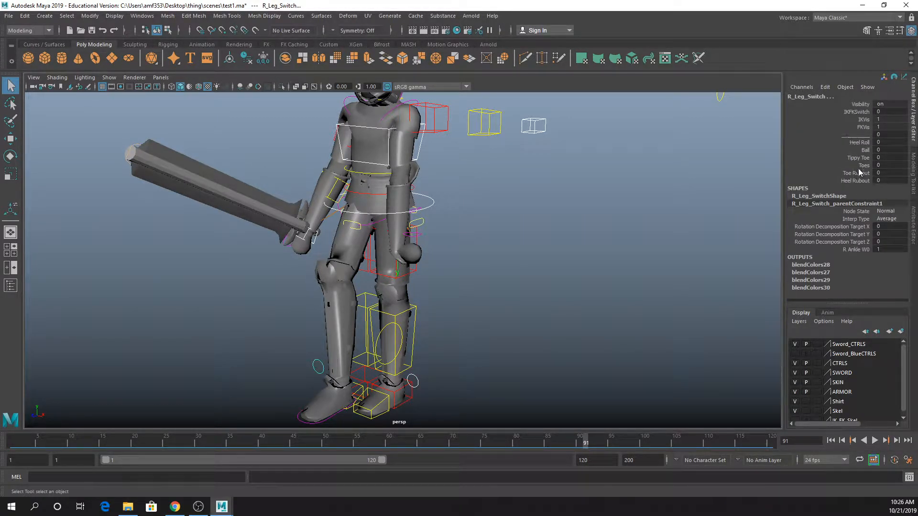
{"action": "left_click", "coordinate": [859, 141]}
{"action": "middle_click_drag", "start_coordinate": [632, 287], "coordinate": [690, 233]}
{"action": "left_click", "coordinate": [857, 158]}
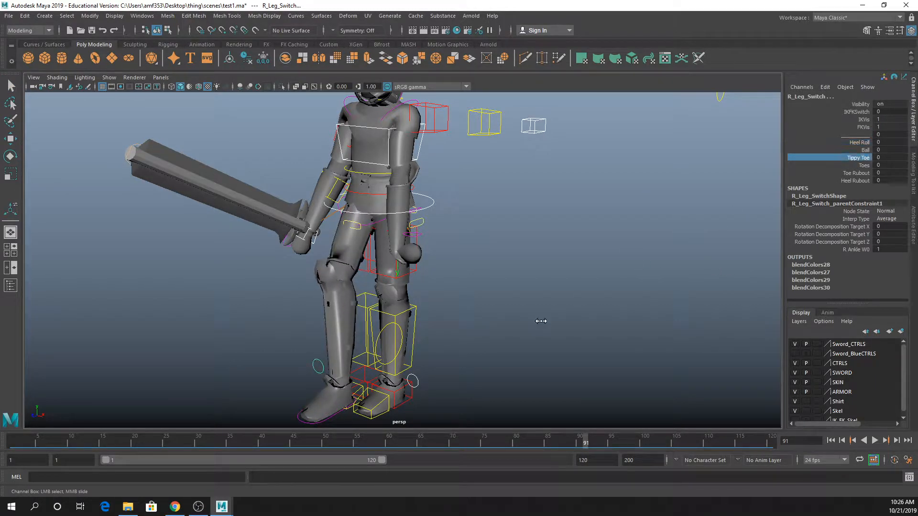
{"action": "middle_click_drag", "start_coordinate": [537, 320], "coordinate": [711, 283]}
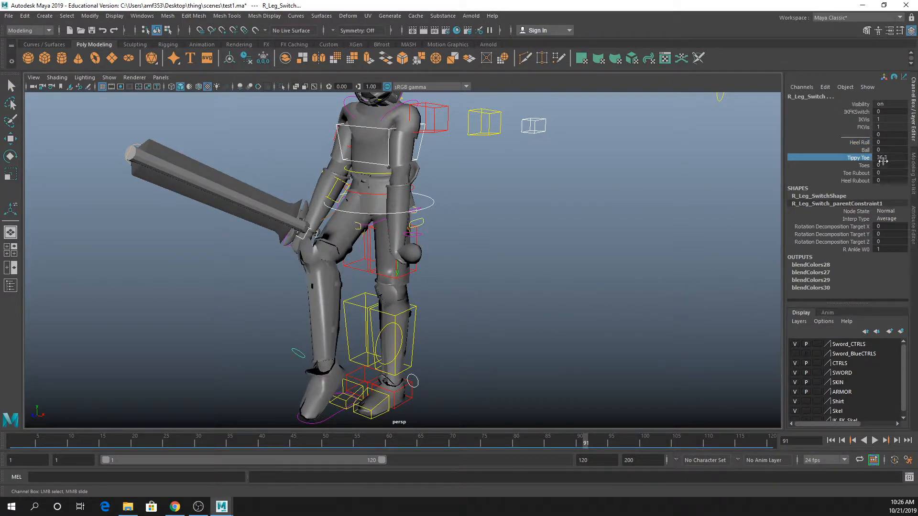
{"action": "key", "text": "ctrl+z"}
Lift the right heel by setting Ball on the leg switch controls to 41, undoing a trial of a lower value.
{"action": "left_click", "coordinate": [865, 151]}
{"action": "middle_click_drag", "start_coordinate": [454, 345], "coordinate": [655, 370]}
{"action": "left_click_drag", "start_coordinate": [553, 377], "coordinate": [494, 367], "text": "alt"}
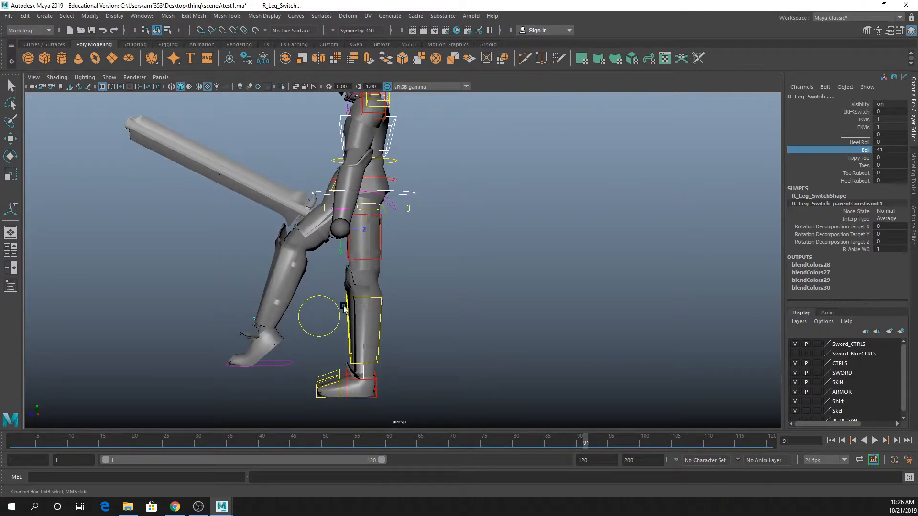
{"action": "middle_click_drag", "start_coordinate": [344, 306], "coordinate": [366, 336], "text": "alt"}
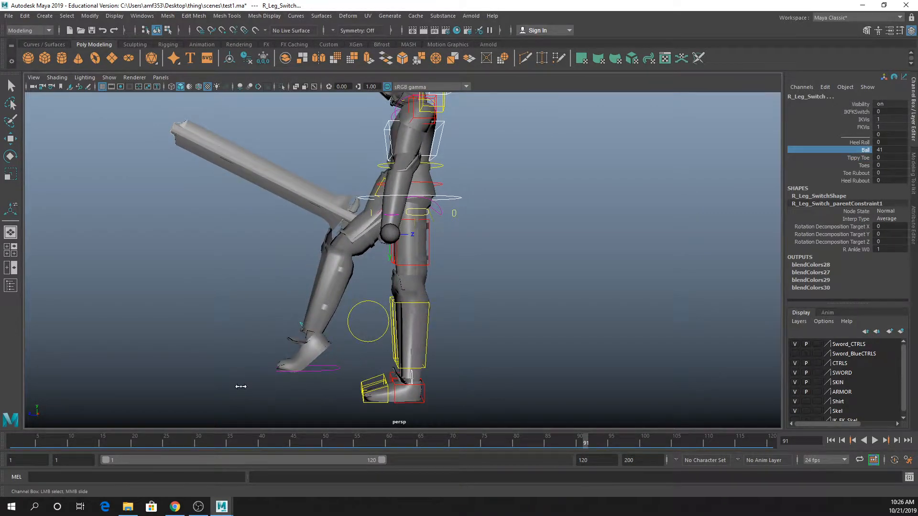
{"action": "middle_click_drag", "start_coordinate": [240, 386], "coordinate": [105, 287]}
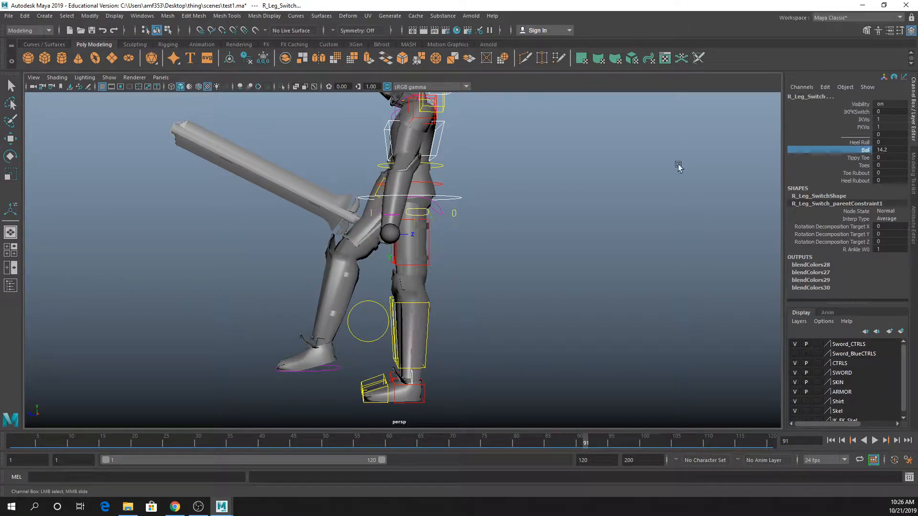
{"action": "key", "text": "ctrl+z"}
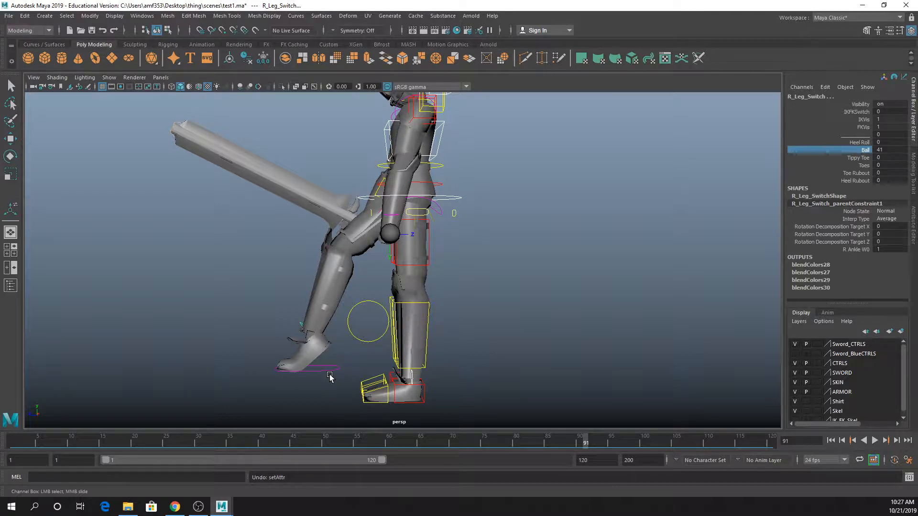
Raise the root control to about Translate Y 9 to extend the right leg further.
{"action": "key", "text": "q"}
{"action": "left_click", "coordinate": [330, 371]}
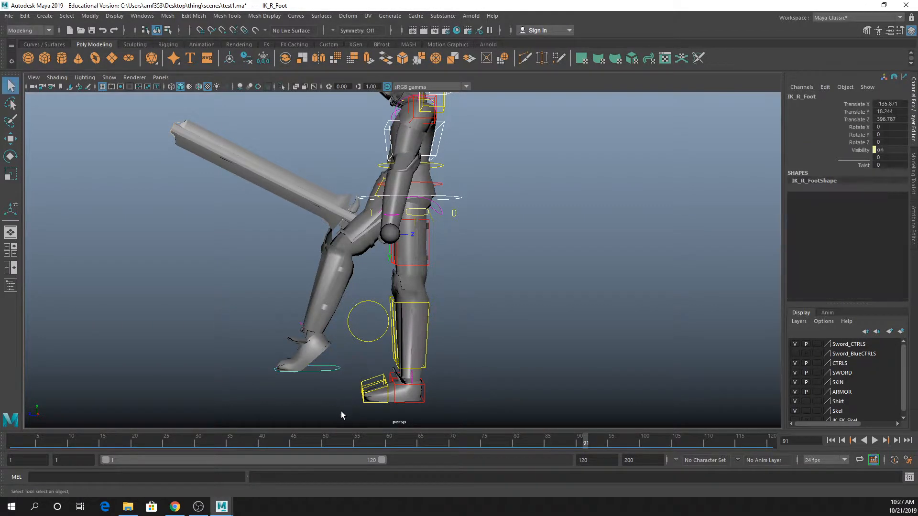
{"action": "middle_click_drag", "start_coordinate": [341, 285], "coordinate": [366, 319], "text": "alt"}
{"action": "left_click", "coordinate": [473, 231]}
{"action": "mouse_move", "coordinate": [422, 268]}
{"action": "left_mouse_down", "text": "alt"}
{"action": "mouse_move", "coordinate": [427, 276]}
{"action": "mouse_move", "coordinate": [422, 257]}
{"action": "left_mouse_up", "text": "alt"}
{"action": "key", "text": "w"}
{"action": "left_click_drag", "start_coordinate": [437, 200], "coordinate": [436, 179]}
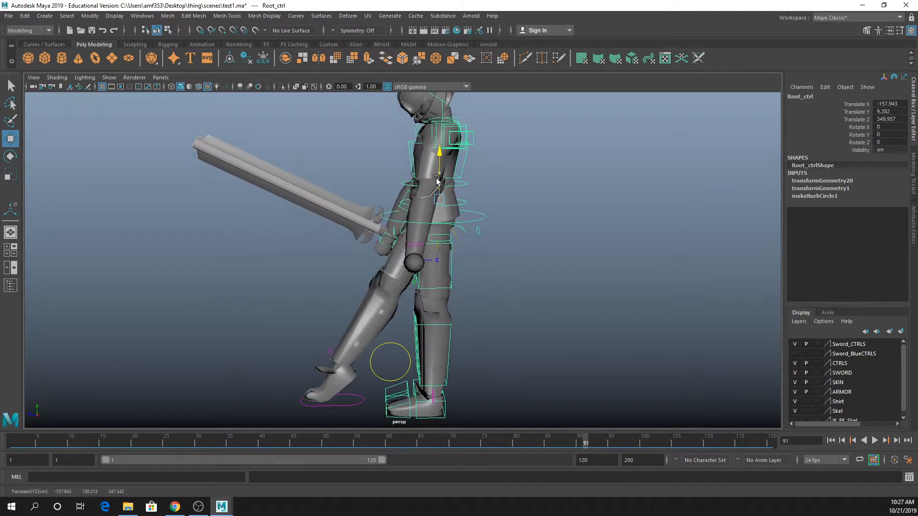
Try lowering the root control to about Translate Y 0, and undo the move.
{"action": "left_click_drag", "start_coordinate": [431, 237], "coordinate": [485, 237], "text": "alt"}
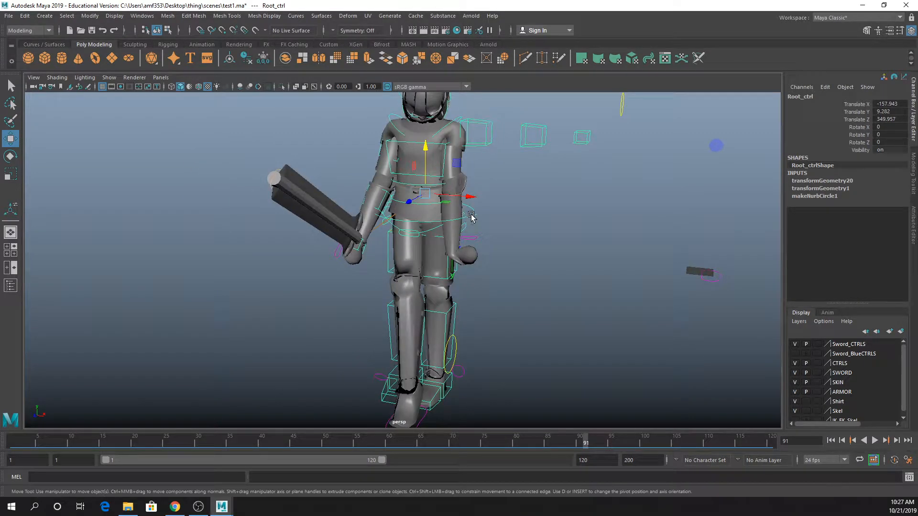
{"action": "left_click_drag", "start_coordinate": [424, 175], "coordinate": [425, 191]}
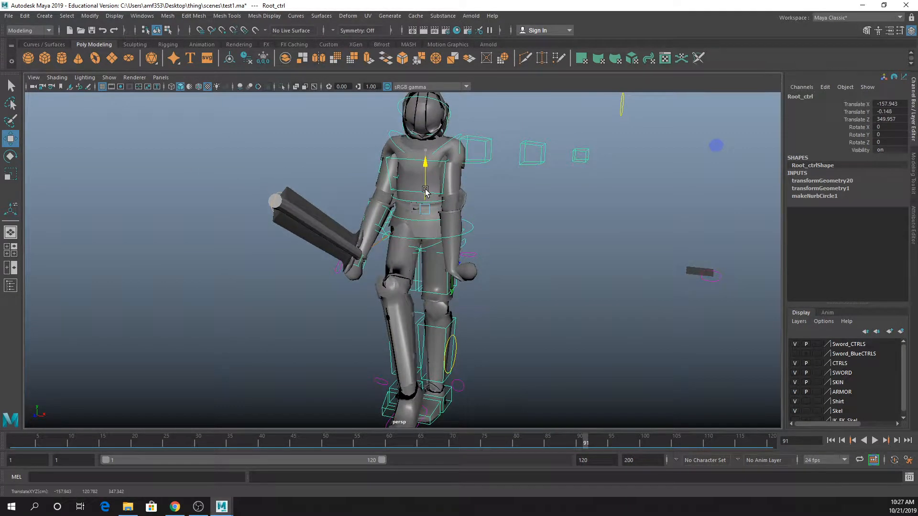
{"action": "key", "text": "ctrl+z"}
Raise the left arm IK control beside the left hip, to about Translate Y 55 and Z -353.
{"action": "left_click_drag", "start_coordinate": [473, 246], "coordinate": [488, 247], "text": "alt"}
{"action": "left_click", "coordinate": [457, 335]}
{"action": "left_click", "coordinate": [457, 337]}
{"action": "left_click_drag", "start_coordinate": [456, 330], "coordinate": [449, 225]}
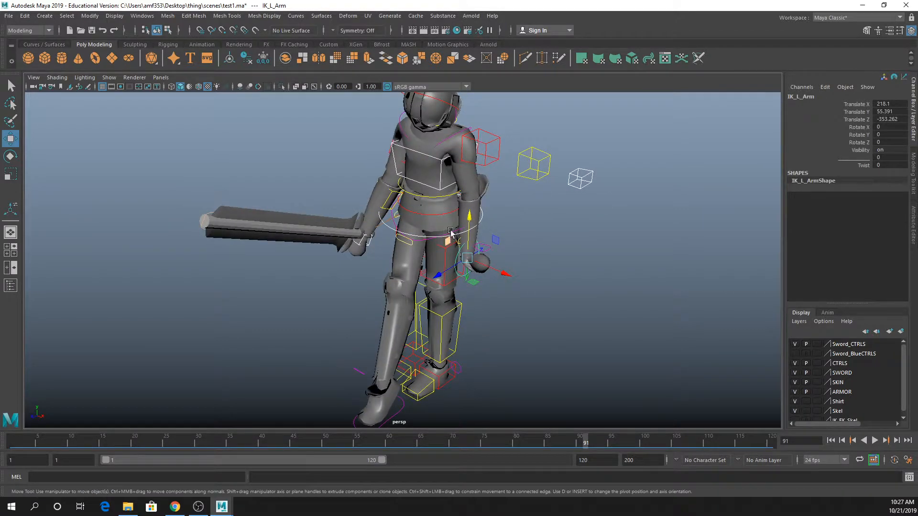
{"action": "key", "text": "q"}
Fine-tune the height of the knight's body by raising the root control to about Translate Y 12.4.
{"action": "left_click", "coordinate": [460, 211]}
{"action": "left_click", "coordinate": [483, 214]}
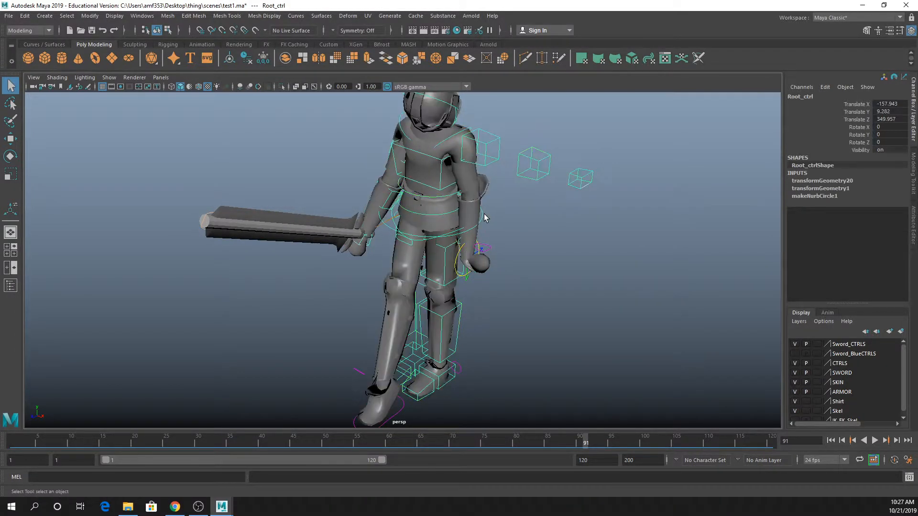
{"action": "key", "text": "w"}
{"action": "left_click_drag", "start_coordinate": [436, 182], "coordinate": [436, 180]}
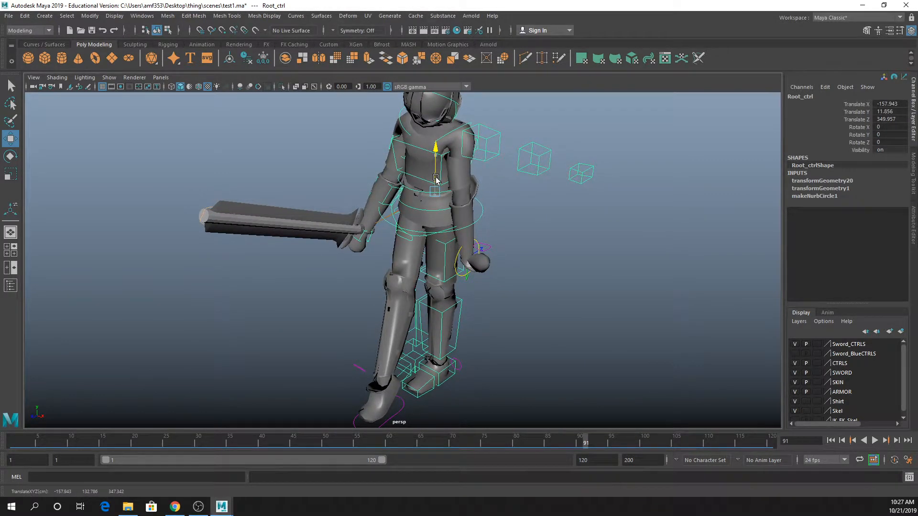
{"action": "left_click_drag", "start_coordinate": [436, 180], "coordinate": [436, 178]}
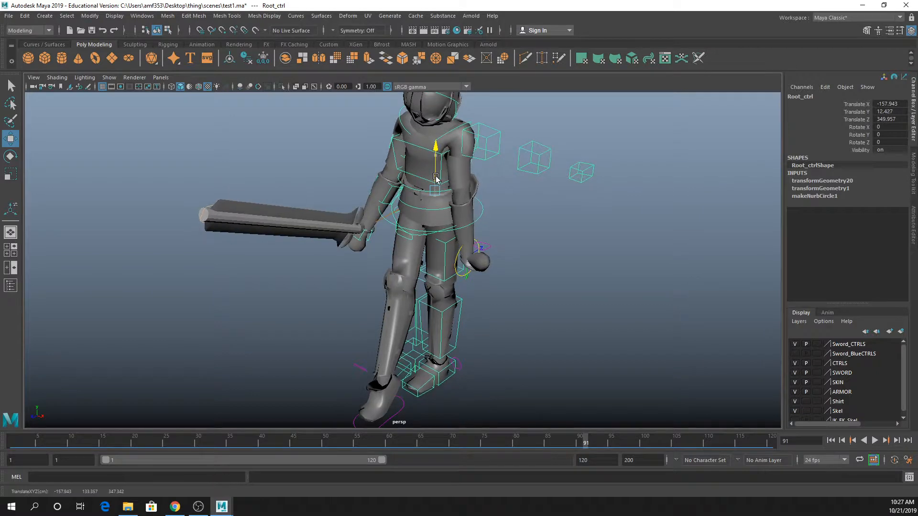
{"action": "left_click_drag", "start_coordinate": [469, 205], "coordinate": [454, 237], "text": "alt"}
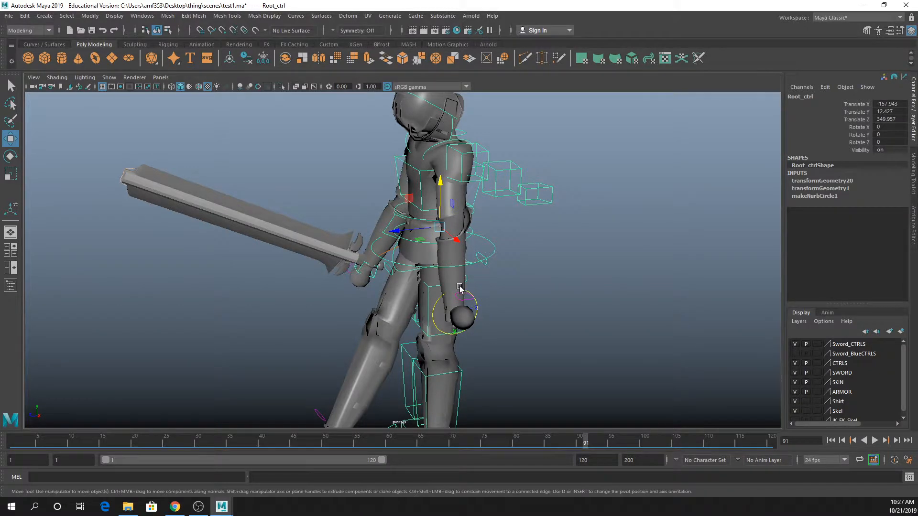
Nudge the left arm IK control beside the left hip to about Translate Y 54.3, leaving the root control's height as it is.
{"action": "left_click_drag", "start_coordinate": [439, 208], "coordinate": [440, 213]}
{"action": "key", "text": "ctrl+z"}
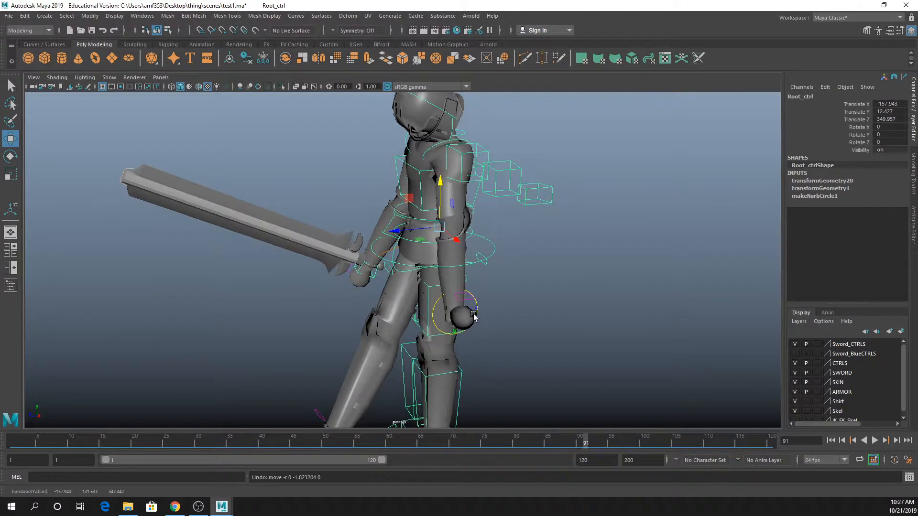
{"action": "key", "text": "q"}
{"action": "left_click", "coordinate": [476, 309]}
{"action": "key", "text": "w"}
{"action": "left_click_drag", "start_coordinate": [457, 293], "coordinate": [456, 290]}
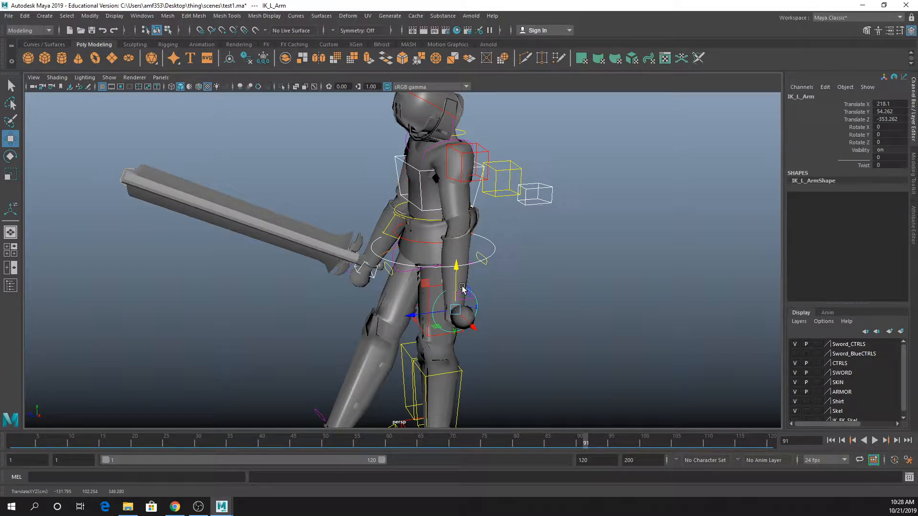
{"action": "mouse_move", "coordinate": [473, 283]}
{"action": "left_mouse_down", "text": "alt"}
{"action": "mouse_move", "coordinate": [515, 266]}
{"action": "mouse_move", "coordinate": [523, 299]}
{"action": "mouse_move", "coordinate": [564, 292]}
{"action": "mouse_move", "coordinate": [482, 291]}
{"action": "left_mouse_up", "text": "alt"}
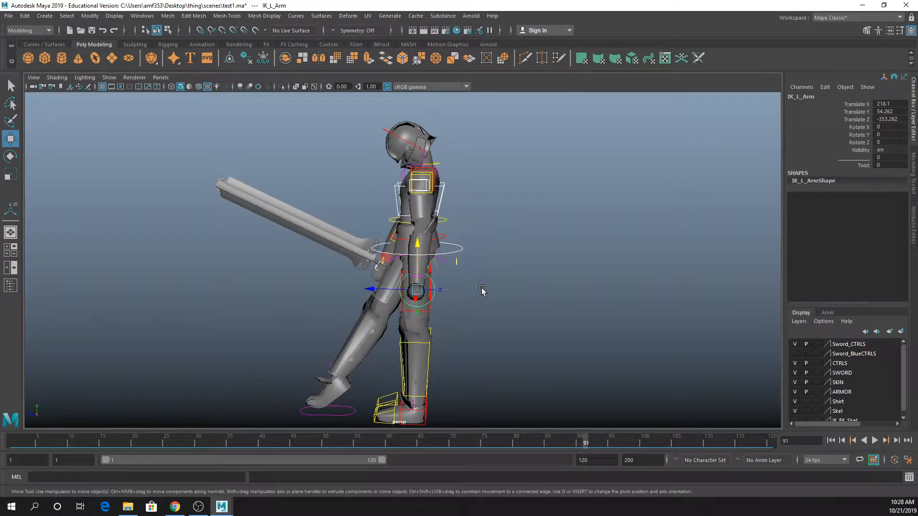
{"action": "middle_click_drag", "start_coordinate": [481, 291], "coordinate": [496, 273], "text": "alt"}
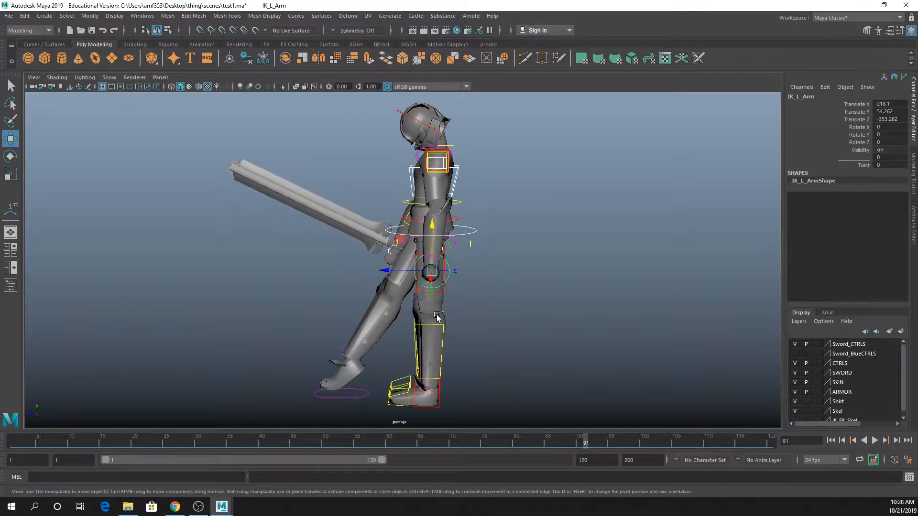
{"action": "middle_click_drag", "start_coordinate": [549, 250], "coordinate": [414, 227], "text": "alt"}
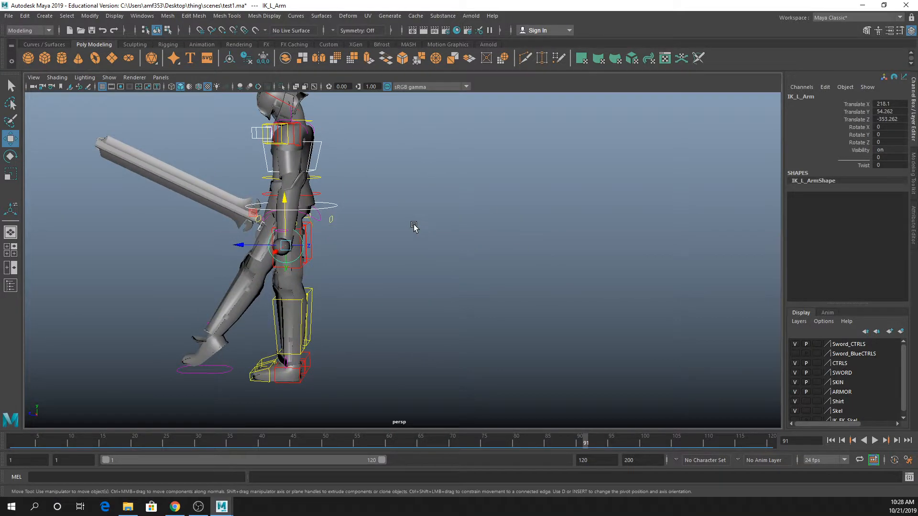
{"action": "scroll", "coordinate": [414, 227], "scroll_direction": "down", "scroll_amount": 3}
{"action": "left_click_drag", "start_coordinate": [559, 263], "coordinate": [598, 272], "text": "alt"}
Start a new scene without saving test1.ma, and draw an upright polygon cylinder about 2.27 in radius at the grid's centre.
{"action": "key", "text": "ctrl+o"}
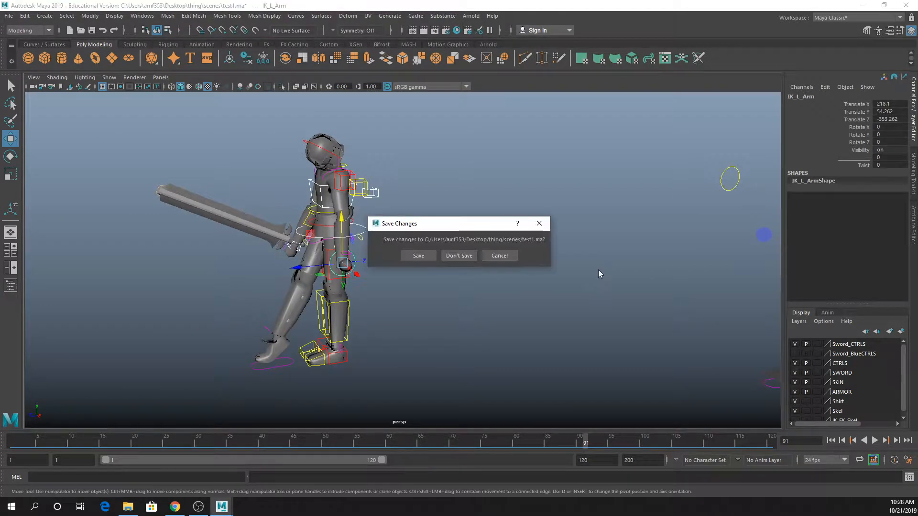
{"action": "left_click", "coordinate": [459, 255]}
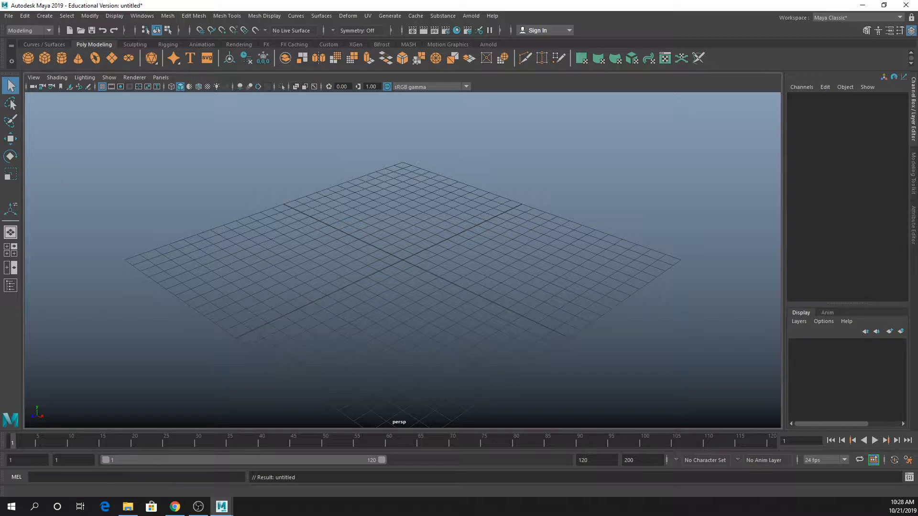
{"action": "left_click", "coordinate": [67, 59]}
{"action": "left_click_drag", "start_coordinate": [411, 263], "coordinate": [434, 91]}
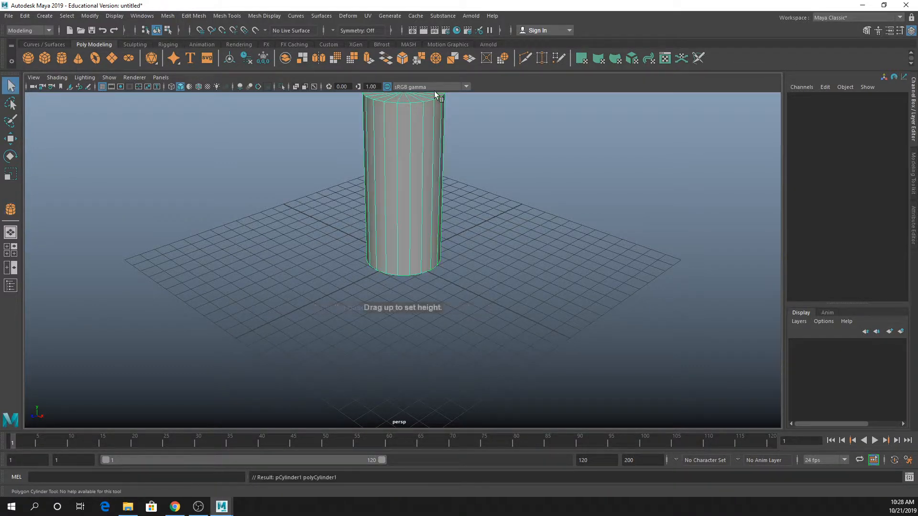
Set the cylinder's Height to about 24.3 and its Subdivisions Height to 14.
{"action": "left_click", "coordinate": [856, 234]}
{"action": "middle_click_drag", "start_coordinate": [572, 256], "coordinate": [658, 253]}
{"action": "left_click", "coordinate": [864, 219], "text": "ctrl"}
{"action": "scroll", "coordinate": [575, 239], "scroll_direction": "down", "scroll_amount": 3}
{"action": "left_click_drag", "start_coordinate": [549, 242], "coordinate": [561, 272], "text": "alt"}
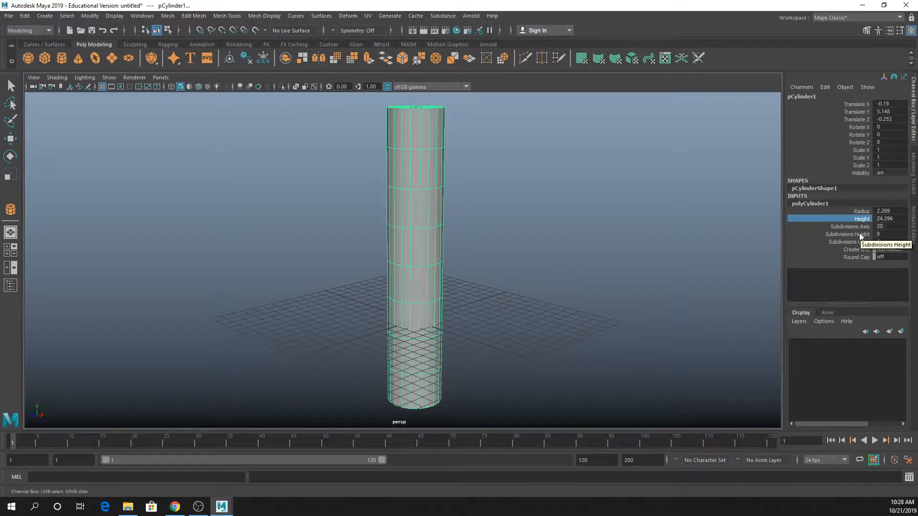
{"action": "left_click", "coordinate": [859, 234]}
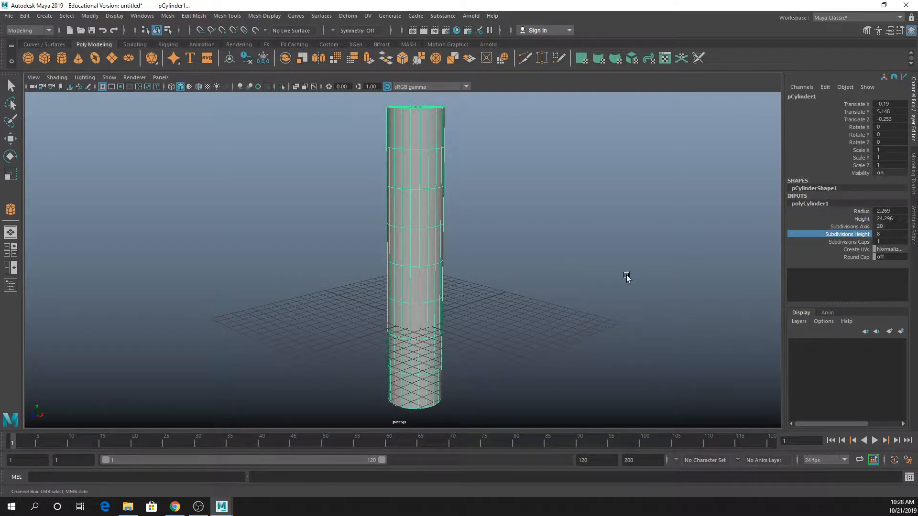
{"action": "middle_click_drag", "start_coordinate": [627, 278], "coordinate": [653, 271]}
Duplicate the cylinder and move the copy beside the original, to about Translate X -7.55.
{"action": "key", "text": "ctrl+d"}
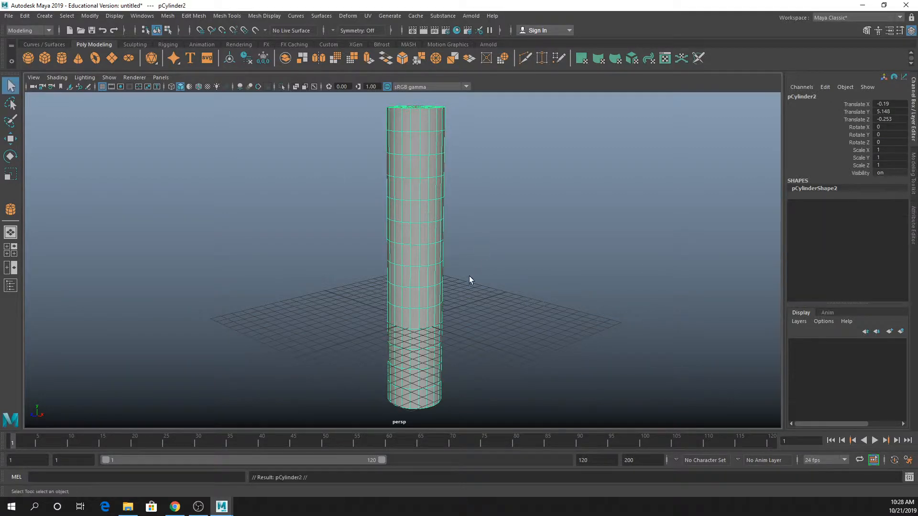
{"action": "key", "text": "w"}
{"action": "left_click_drag", "start_coordinate": [446, 267], "coordinate": [386, 251]}
Set the original cylinder's Subdivisions Height to 1.
{"action": "left_click", "coordinate": [414, 214]}
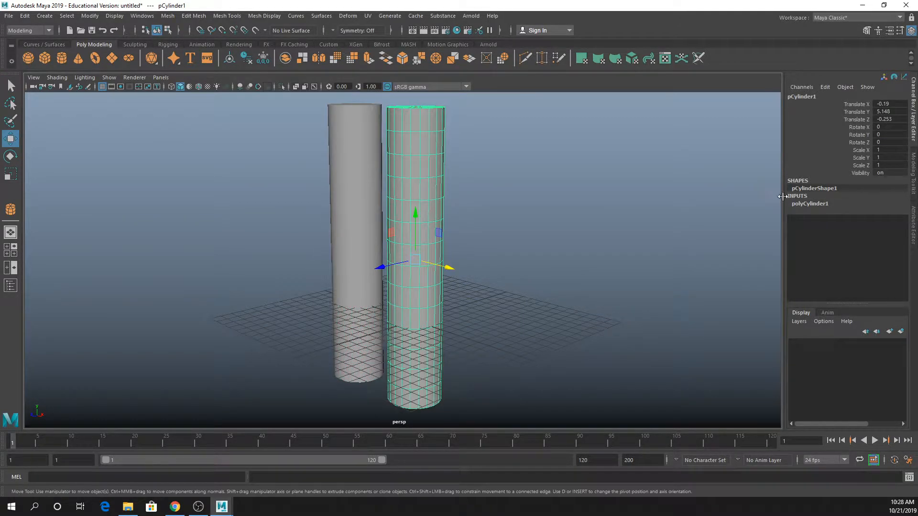
{"action": "double_click", "coordinate": [884, 234]}
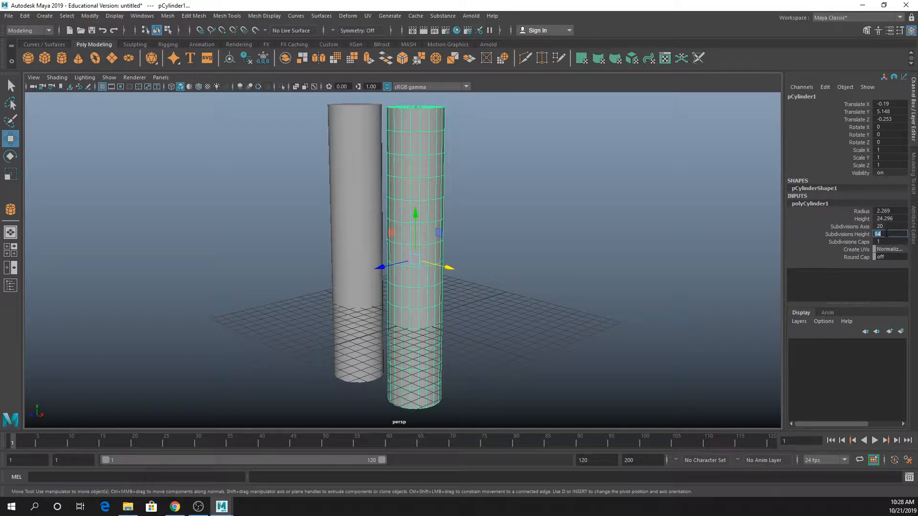
{"action": "type", "text": "1"}
{"action": "key", "text": "Return"}
Apply a nonlinear Bend deformer to both cylinders and set its Curvature to about 73.3.
{"action": "left_click_drag", "start_coordinate": [518, 183], "coordinate": [397, 179], "text": "alt"}
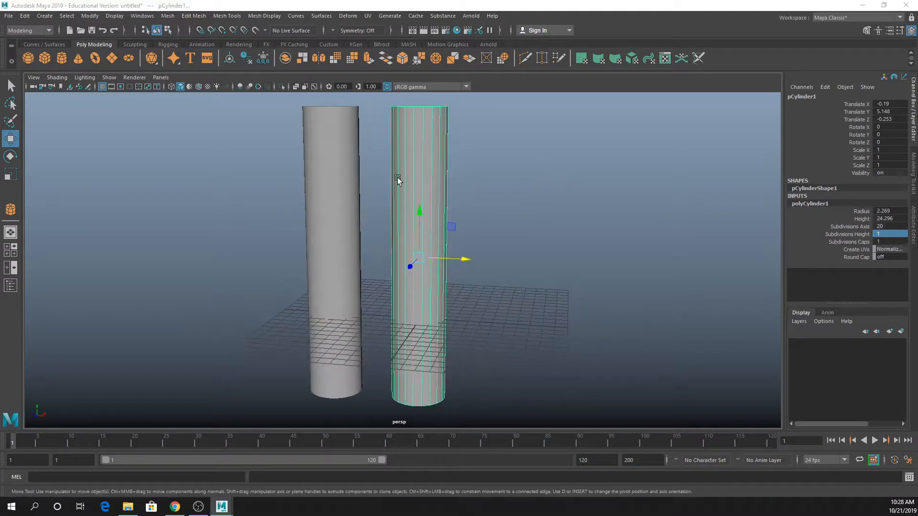
{"action": "left_click_drag", "start_coordinate": [244, 137], "coordinate": [512, 209]}
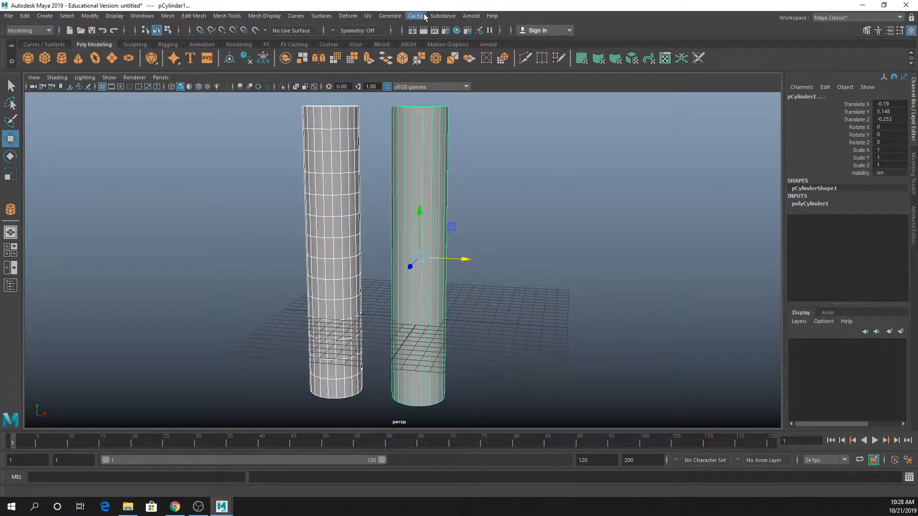
{"action": "left_click", "coordinate": [348, 16]}
{"action": "mouse_move", "coordinate": [416, 160]}
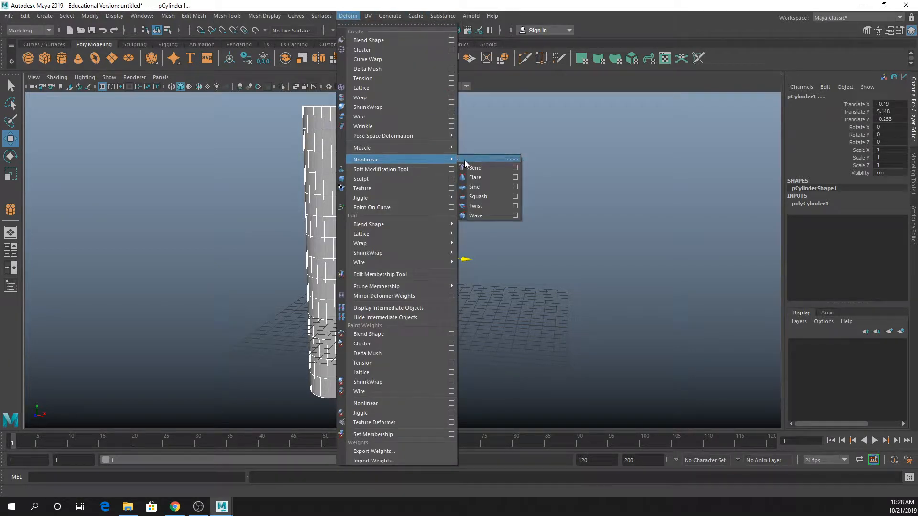
{"action": "left_click", "coordinate": [473, 168]}
{"action": "left_click", "coordinate": [802, 212]}
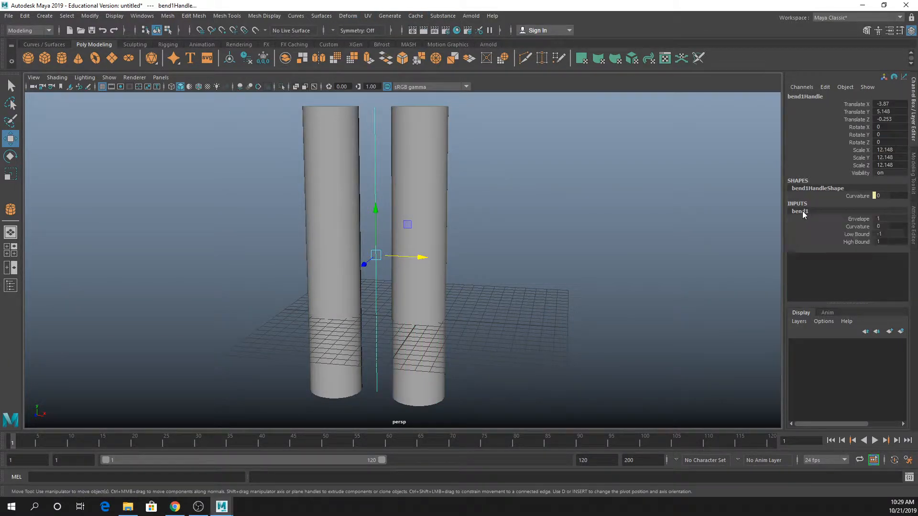
{"action": "left_click", "coordinate": [857, 226]}
{"action": "middle_click_drag", "start_coordinate": [549, 270], "coordinate": [597, 268]}
Rotate the bend deformer handle to Rotate Y 90.
{"action": "left_click", "coordinate": [889, 126]}
{"action": "type", "text": "w"}
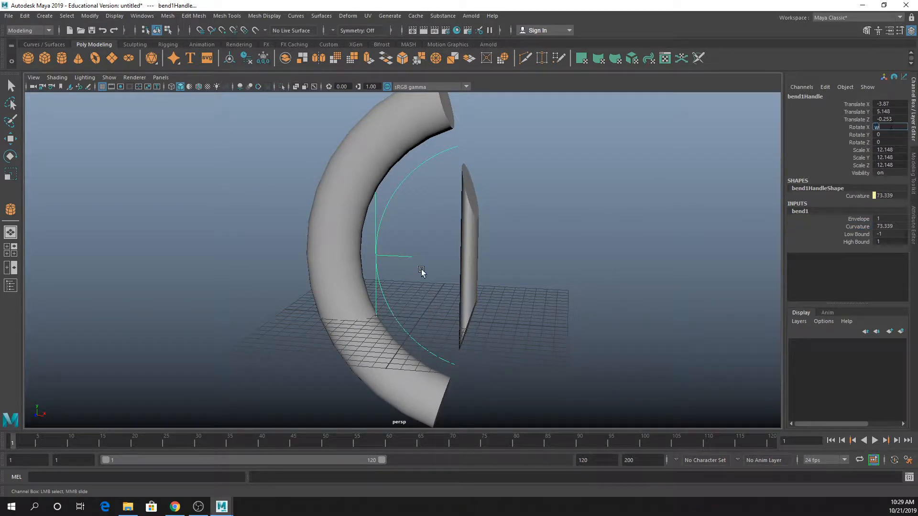
{"action": "left_click", "coordinate": [396, 259]}
{"action": "left_click", "coordinate": [376, 258]}
{"action": "key", "text": "e"}
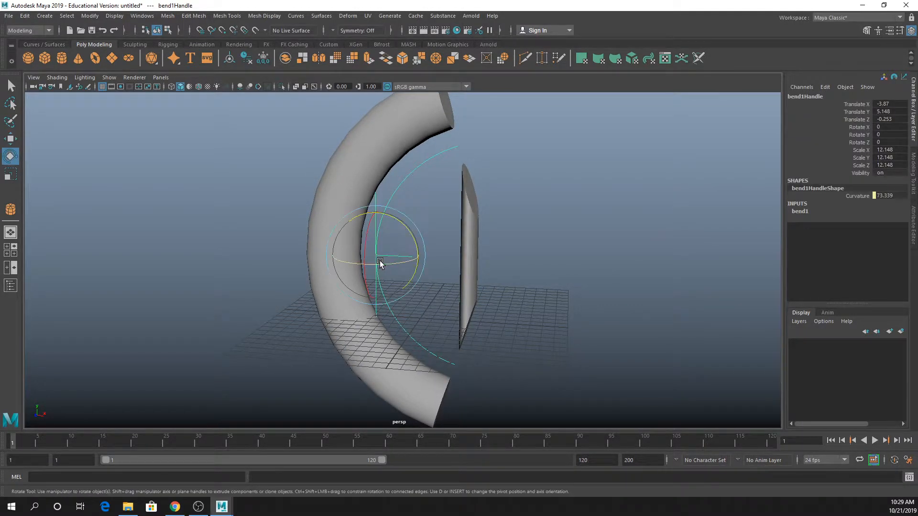
{"action": "left_click_drag", "start_coordinate": [379, 262], "coordinate": [419, 276]}
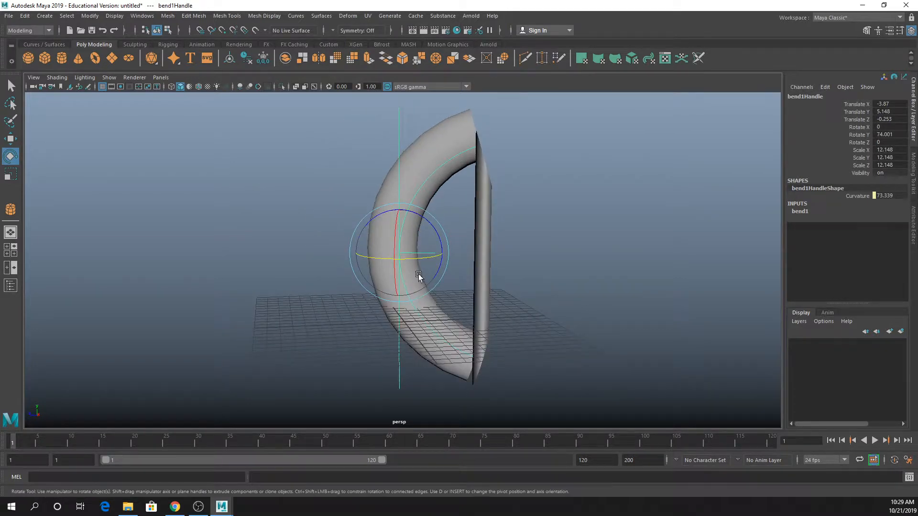
{"action": "left_click", "coordinate": [888, 134]}
{"action": "type", "text": "90"}
{"action": "key", "text": "Return"}
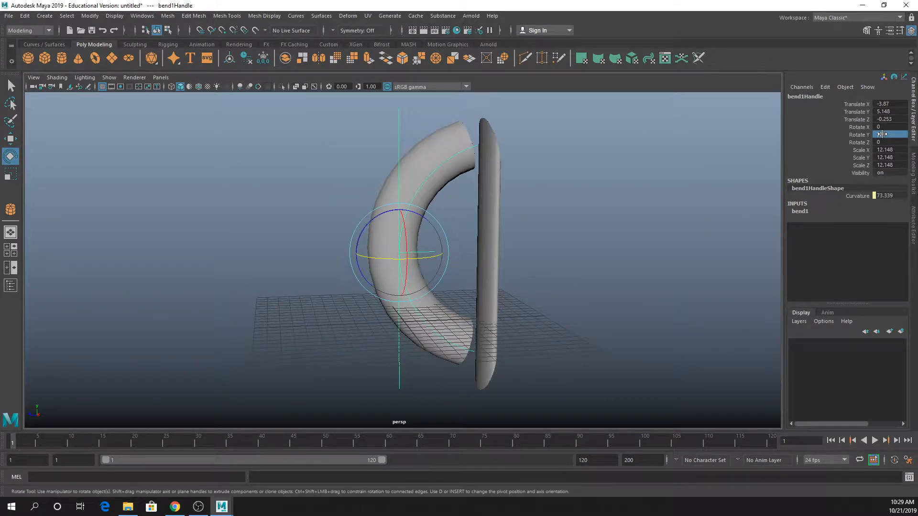
Compare how the subdivided cylinder and the undivided cylinder deform under the bend.
{"action": "left_click", "coordinate": [604, 206]}
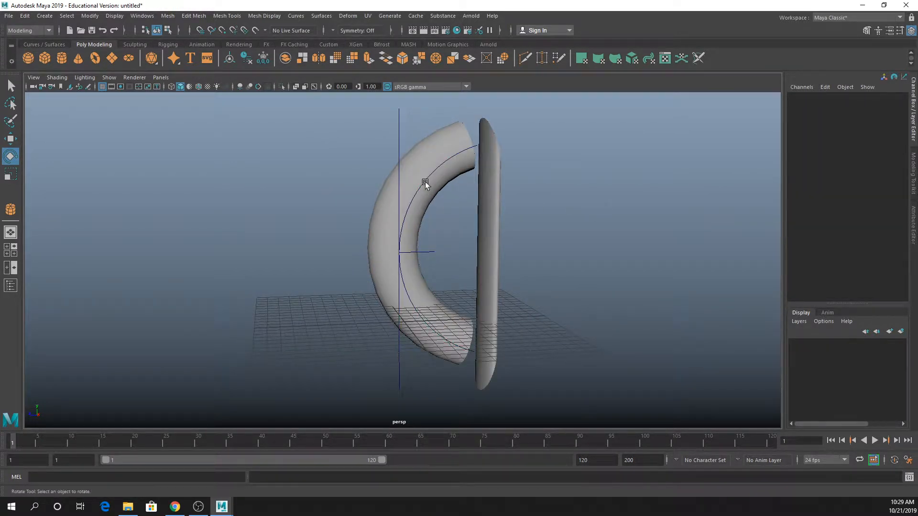
{"action": "left_click", "coordinate": [427, 149]}
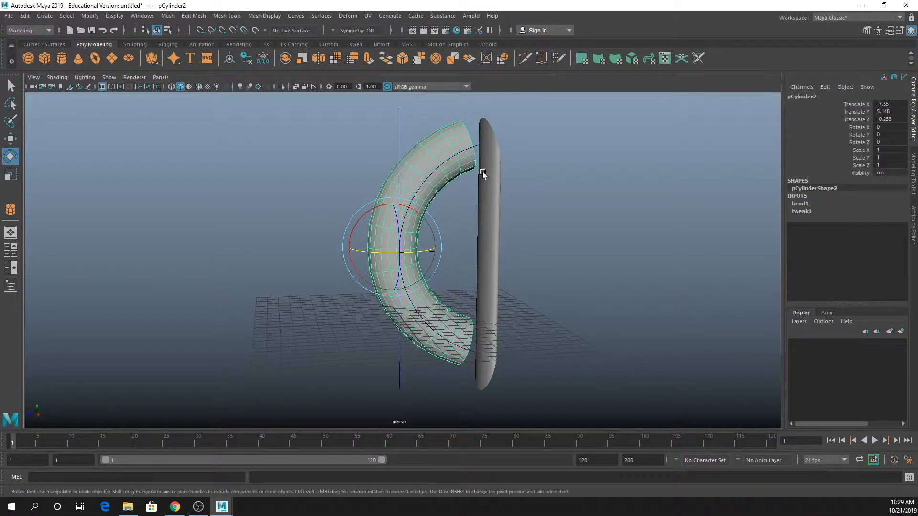
{"action": "left_click", "coordinate": [486, 207]}
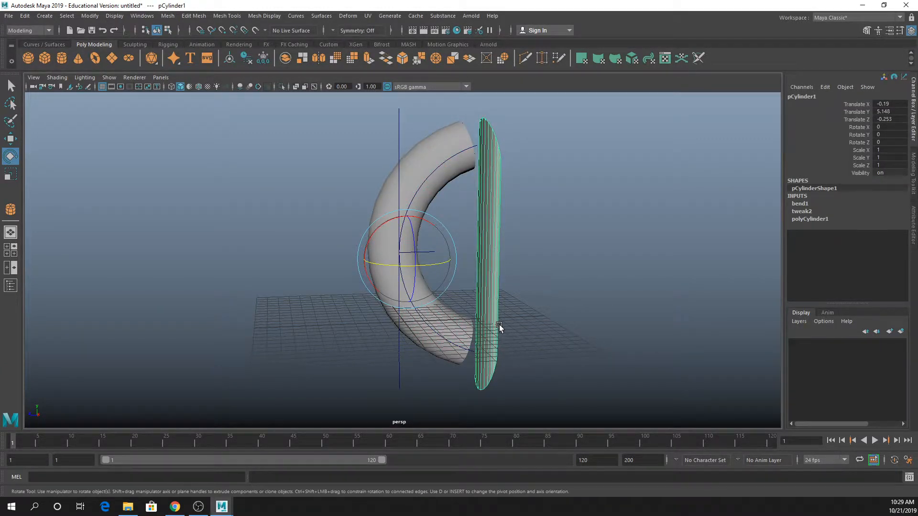
{"action": "left_click_drag", "start_coordinate": [500, 327], "coordinate": [459, 106], "text": "alt"}
{"action": "left_click_drag", "start_coordinate": [455, 142], "coordinate": [498, 191], "text": "alt"}
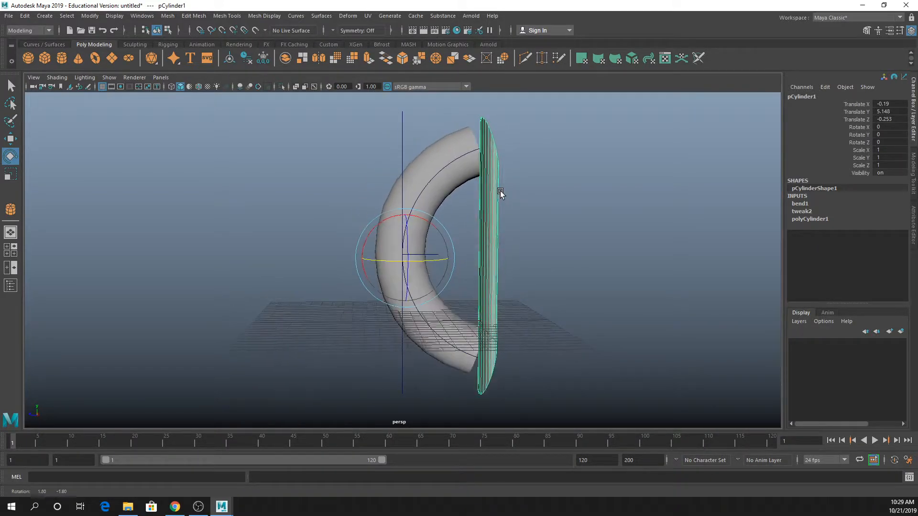
Delete the bend deformer handle and the cylinder without height subdivisions.
{"action": "key", "text": "q"}
{"action": "left_click", "coordinate": [411, 117]}
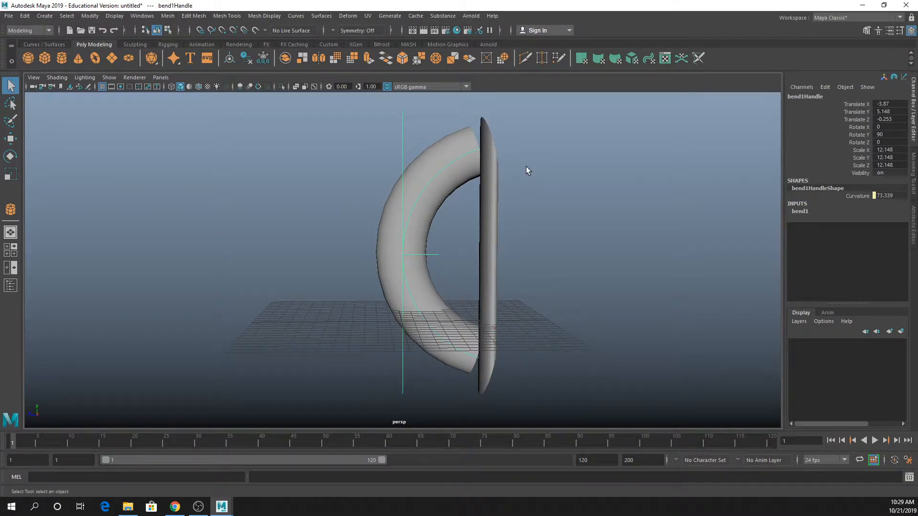
{"action": "key", "text": "Delete"}
{"action": "left_click_drag", "start_coordinate": [466, 157], "coordinate": [565, 194], "text": "alt"}
{"action": "left_click", "coordinate": [390, 185]}
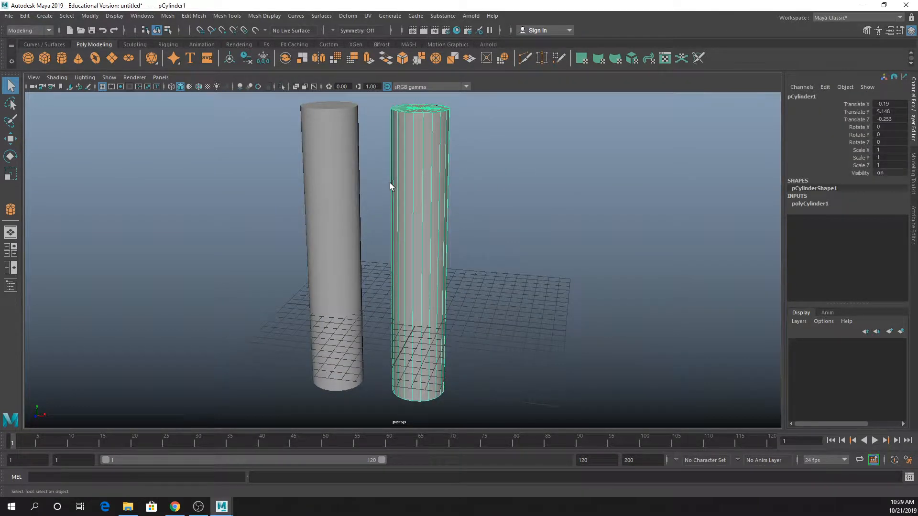
{"action": "key", "text": "Delete"}
Set the remaining cylinder's Translate X, Y and Z to 0.
{"action": "left_click", "coordinate": [347, 198]}
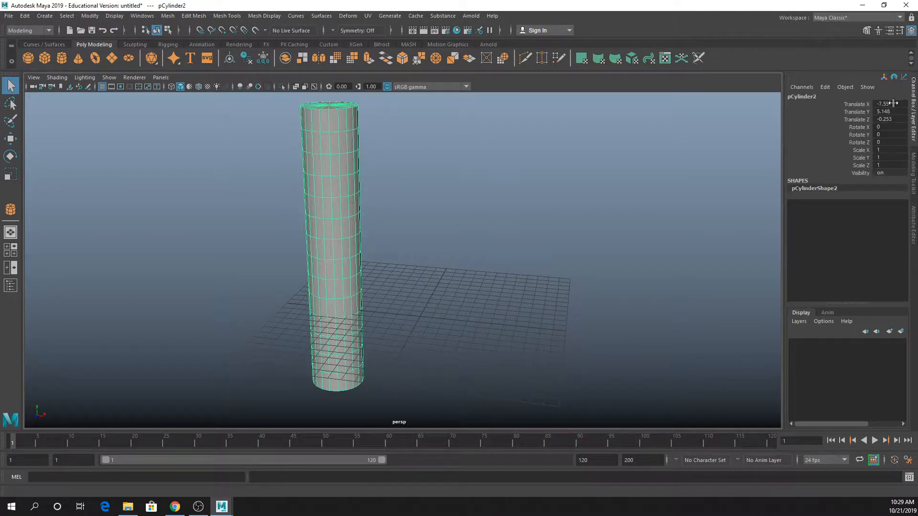
{"action": "left_click_drag", "start_coordinate": [889, 104], "coordinate": [890, 120]}
{"action": "type", "text": "0"}
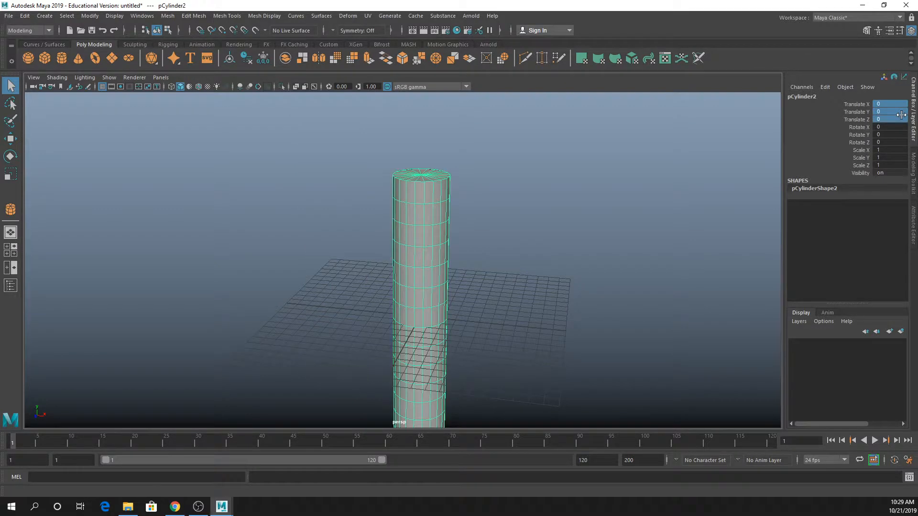
{"action": "key", "text": "Return"}
{"action": "left_click", "coordinate": [478, 242]}
{"action": "left_click_drag", "start_coordinate": [480, 276], "coordinate": [444, 239], "text": "alt"}
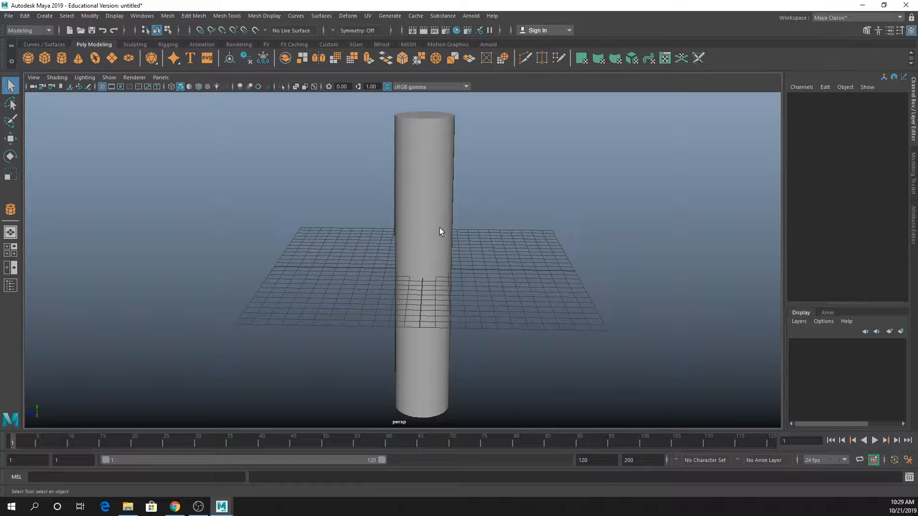
Extrude a patch of neighbouring side faces at the cylinder's mid-height outward by about 0.555, and turn on the smooth mesh preview.
{"action": "left_click", "coordinate": [440, 227]}
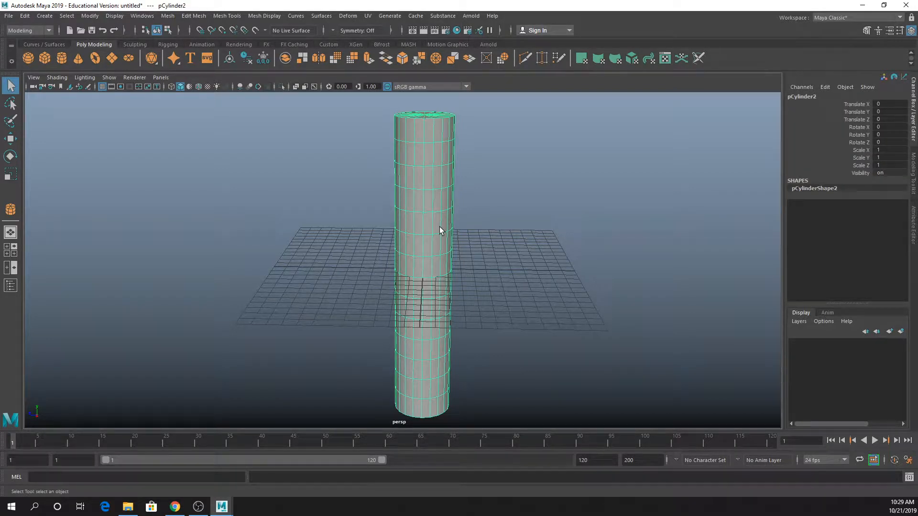
{"action": "left_click_drag", "start_coordinate": [489, 267], "coordinate": [403, 260], "text": "alt"}
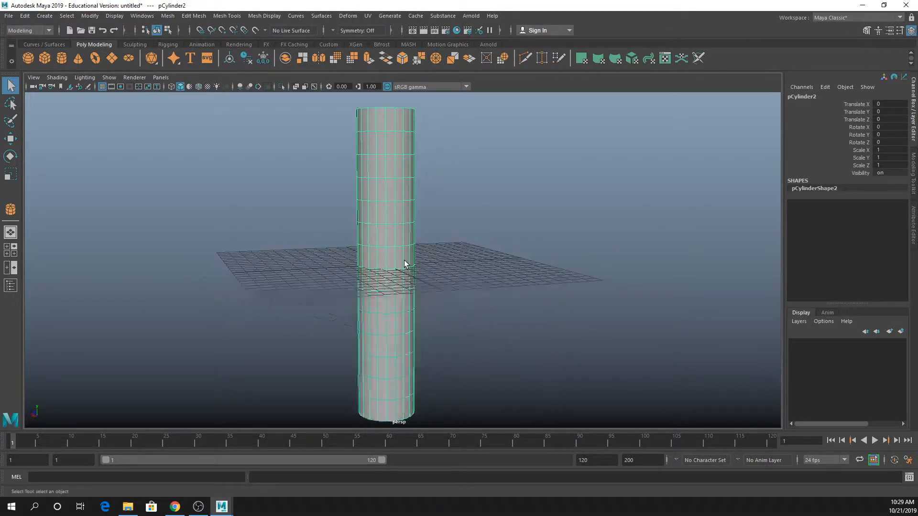
{"action": "right_click_drag", "start_coordinate": [399, 242], "coordinate": [399, 268]}
{"action": "left_click", "coordinate": [384, 261]}
{"action": "double_click", "coordinate": [407, 260], "text": "shift"}
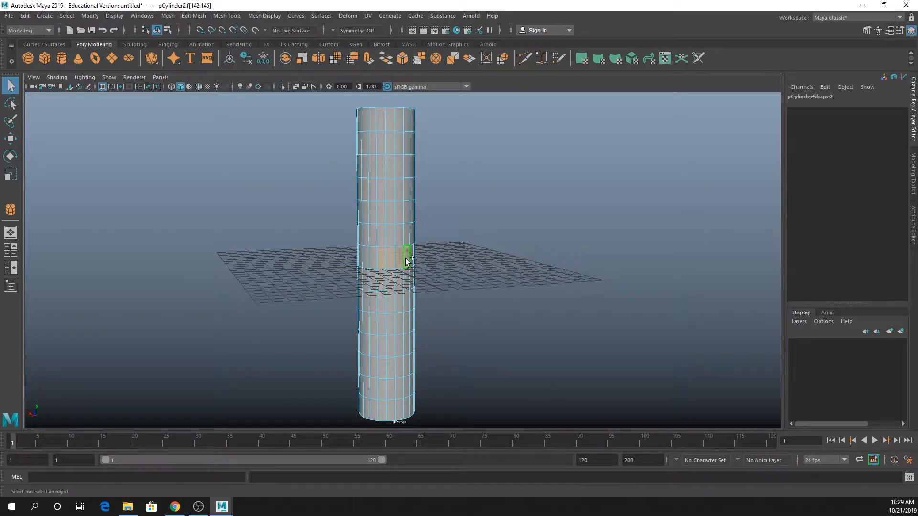
{"action": "left_click", "coordinate": [408, 280], "text": "shift"}
{"action": "double_click", "coordinate": [384, 280], "text": "shift"}
{"action": "key", "text": "ctrl+e"}
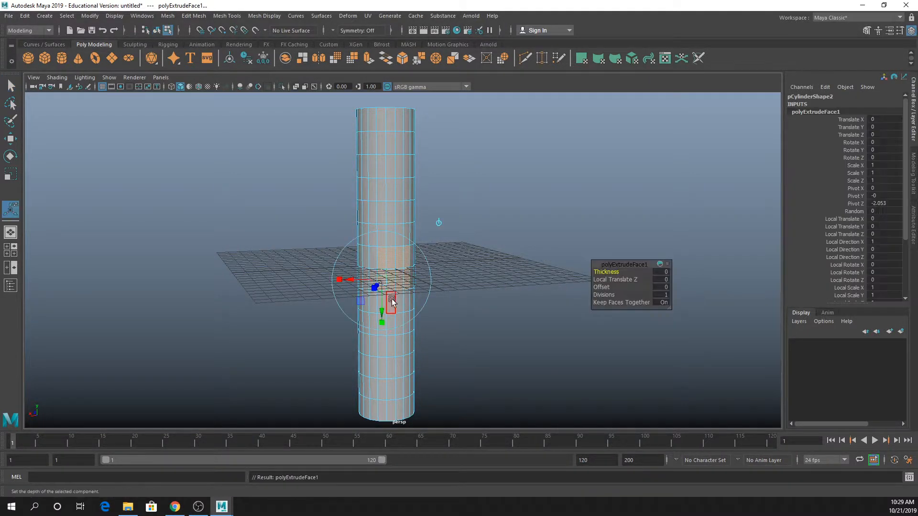
{"action": "left_click_drag", "start_coordinate": [396, 301], "coordinate": [433, 293], "text": "alt"}
{"action": "key", "text": "3"}
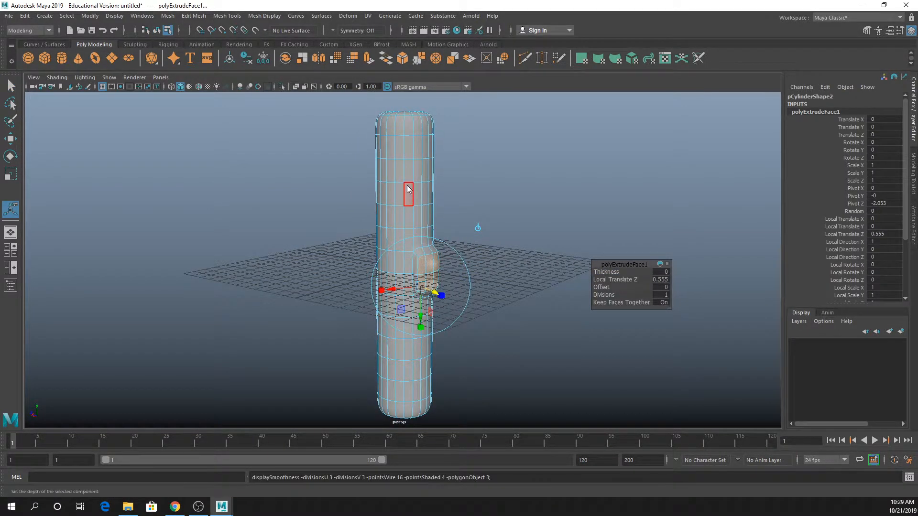
Return the extruded cylinder to object mode with nothing selected, and switch to the Rigging menu set.
{"action": "right_click_drag", "start_coordinate": [407, 192], "coordinate": [444, 168]}
{"action": "left_click", "coordinate": [468, 269]}
{"action": "left_click_drag", "start_coordinate": [468, 271], "coordinate": [506, 284], "text": "alt"}
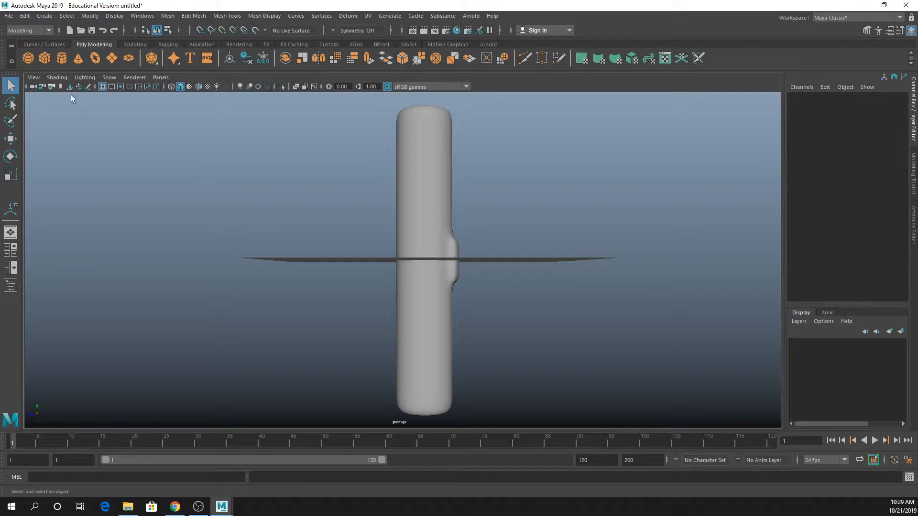
{"action": "left_click", "coordinate": [20, 30]}
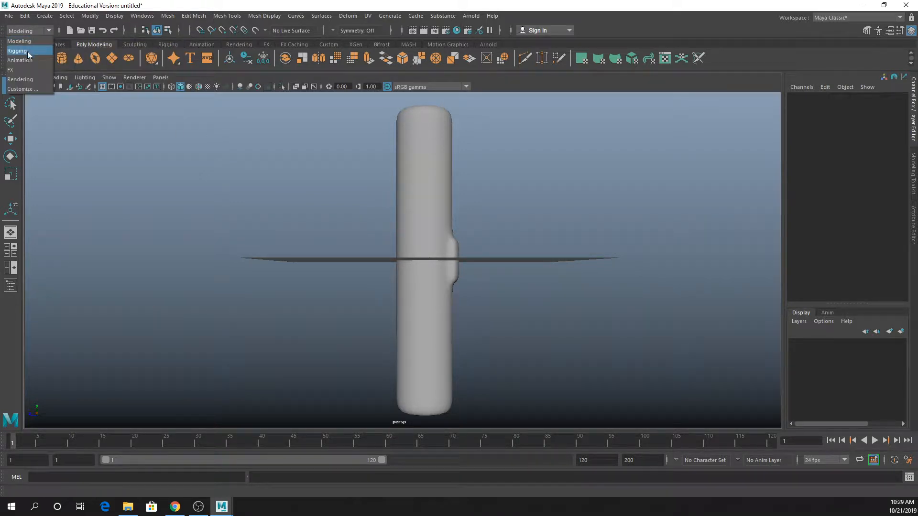
{"action": "left_click", "coordinate": [27, 50]}
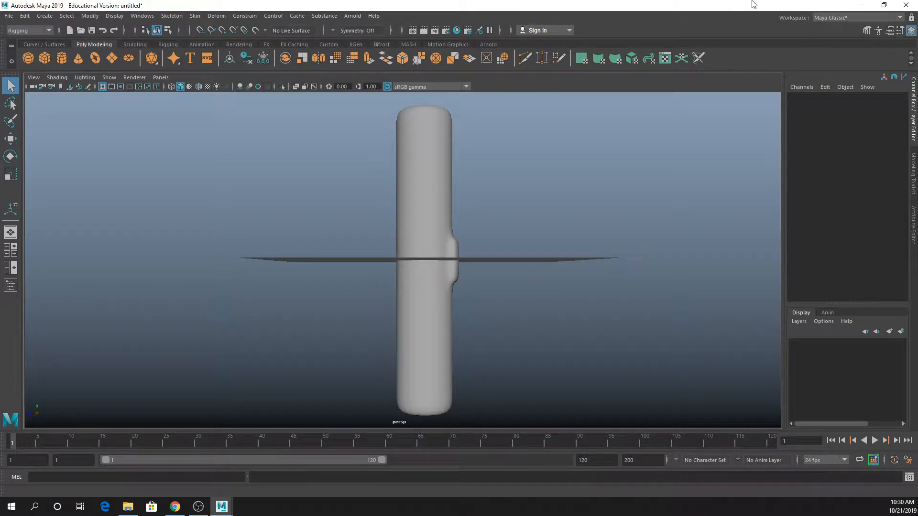
Restore the maximized program window and widen it to nearly the full width of the display.
{"action": "left_click_drag", "start_coordinate": [849, 6], "coordinate": [708, 24]}
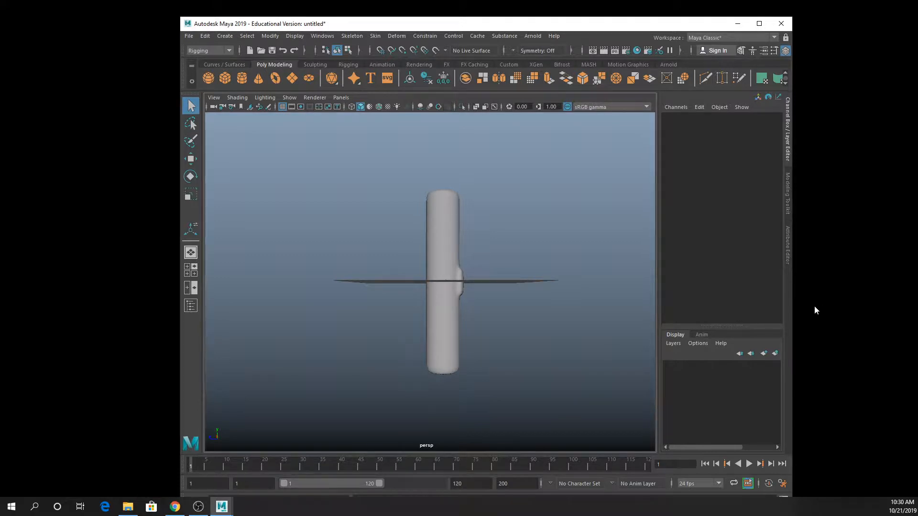
{"action": "left_click_drag", "start_coordinate": [795, 302], "coordinate": [914, 275]}
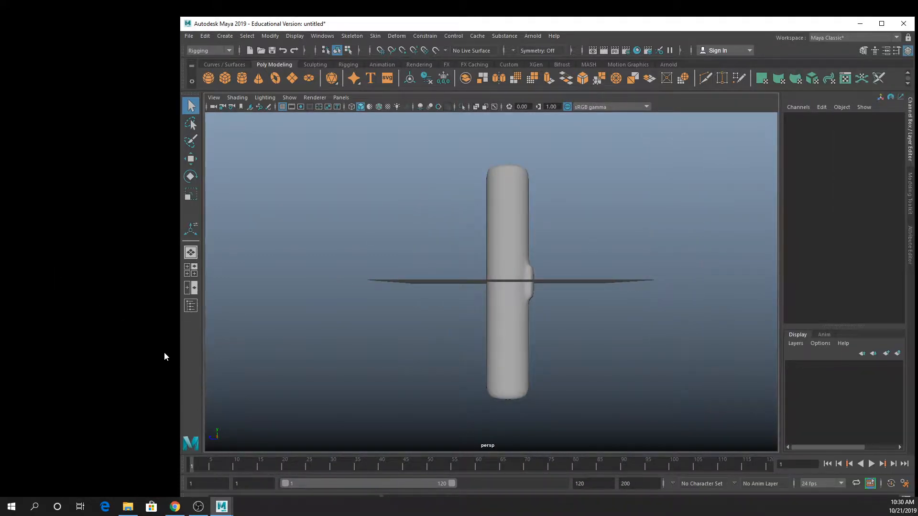
{"action": "left_click_drag", "start_coordinate": [178, 360], "coordinate": [7, 343]}
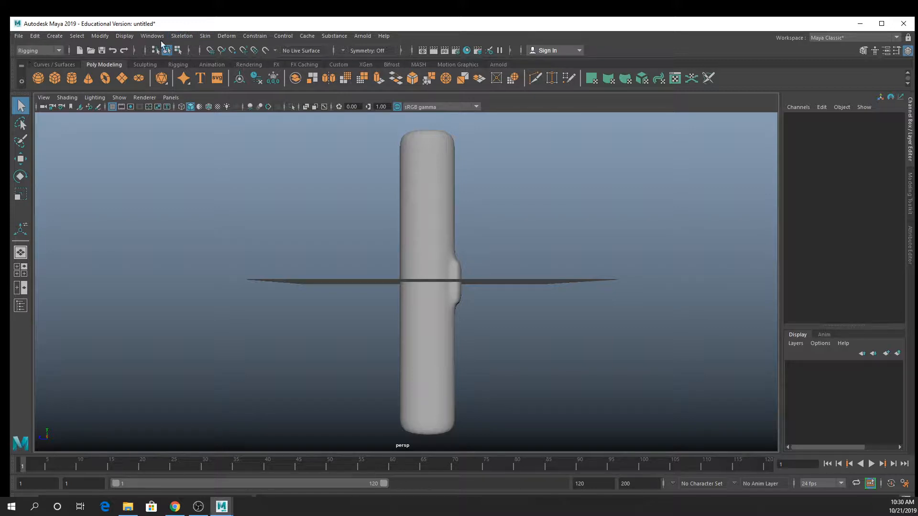
Draw a chain of nine connected joints on the grid around the cylinder with the Joint Tool and deselect it.
{"action": "left_click", "coordinate": [185, 37]}
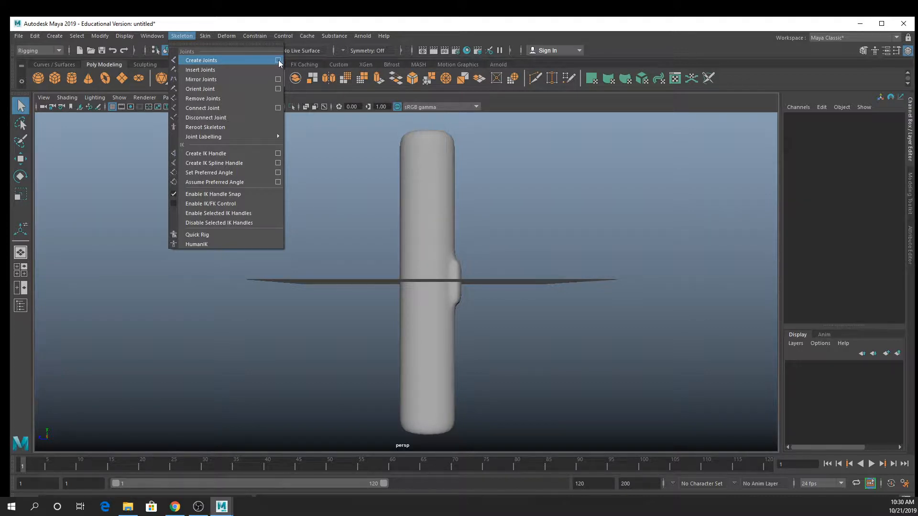
{"action": "left_click", "coordinate": [265, 60]}
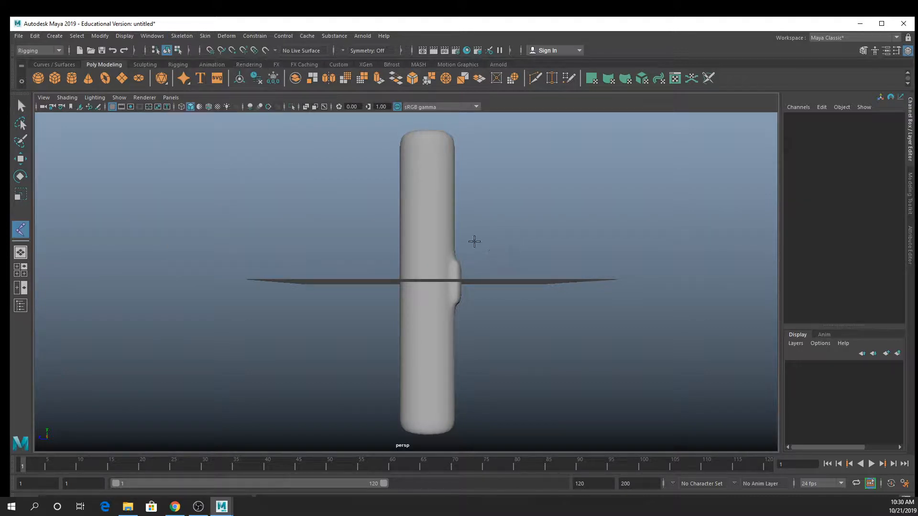
{"action": "left_click_drag", "start_coordinate": [493, 268], "coordinate": [497, 235], "text": "alt"}
{"action": "left_click", "coordinate": [493, 193]}
{"action": "left_click", "coordinate": [696, 205]}
{"action": "left_click", "coordinate": [555, 333]}
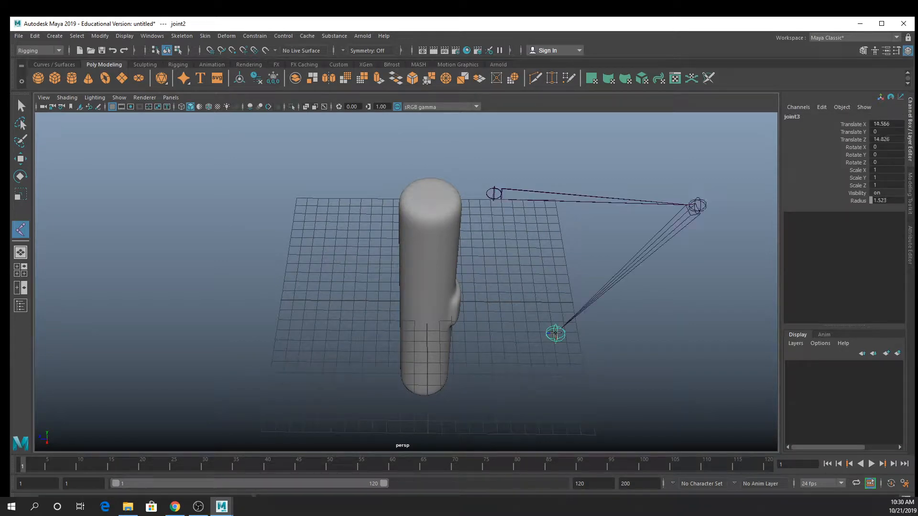
{"action": "left_click", "coordinate": [530, 231]}
{"action": "left_click", "coordinate": [373, 179]}
{"action": "left_click", "coordinate": [312, 251]}
{"action": "left_click", "coordinate": [268, 353]}
{"action": "left_click", "coordinate": [556, 392]}
{"action": "left_click", "coordinate": [750, 310]}
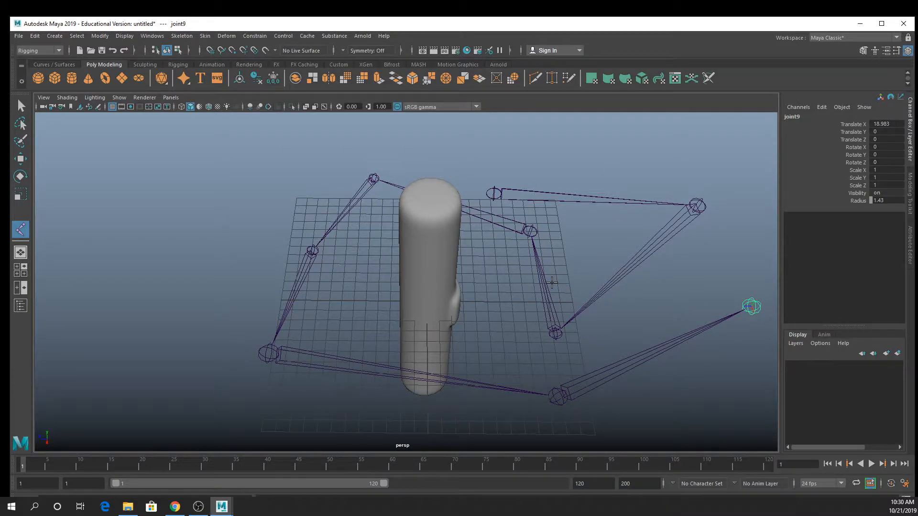
{"action": "key", "text": "q"}
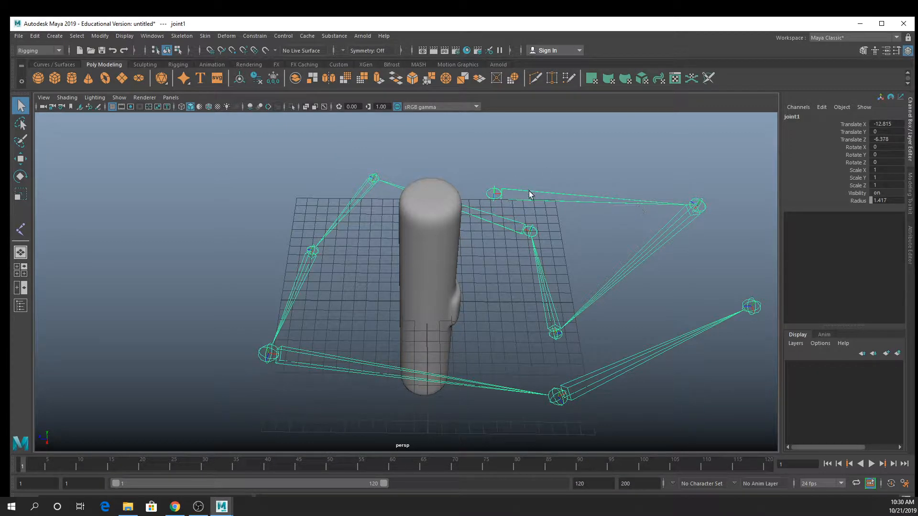
{"action": "left_click", "coordinate": [500, 174]}
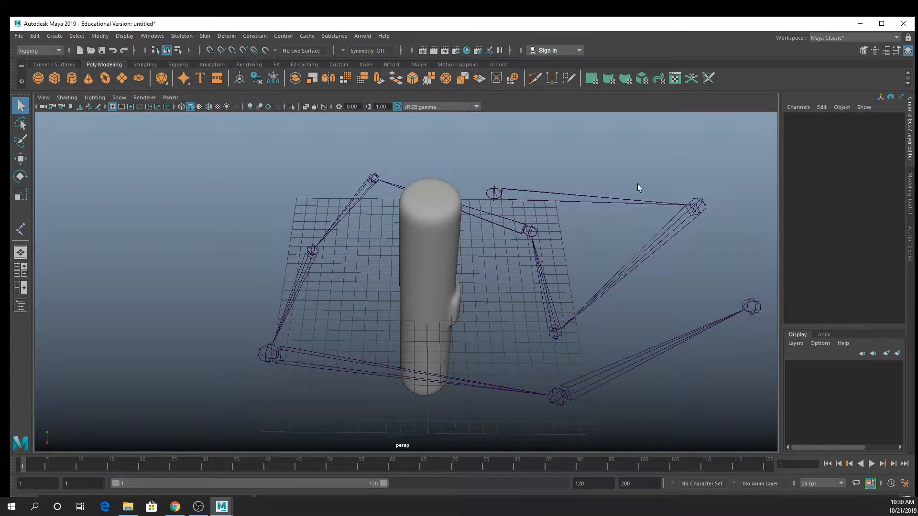
Set the Joint Tool's long bone radius to 0.1 and draw a chain of five thin joints behind the cylinder.
{"action": "left_click", "coordinate": [698, 206]}
{"action": "left_click", "coordinate": [182, 35]}
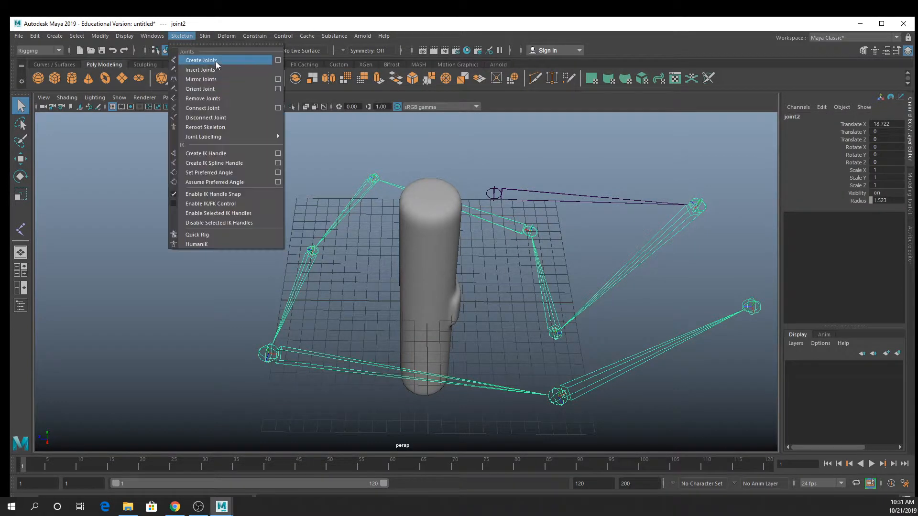
{"action": "left_click", "coordinate": [216, 63]}
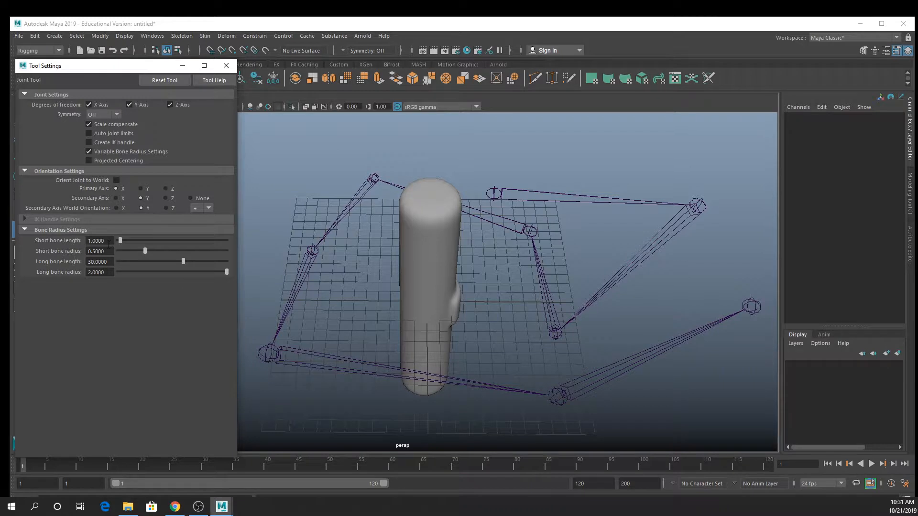
{"action": "left_click", "coordinate": [112, 262]}
{"action": "key", "text": "Tab"}
{"action": "type", "text": ".1"}
{"action": "key", "text": "Return"}
{"action": "left_click", "coordinate": [323, 164]}
{"action": "left_click", "coordinate": [666, 129]}
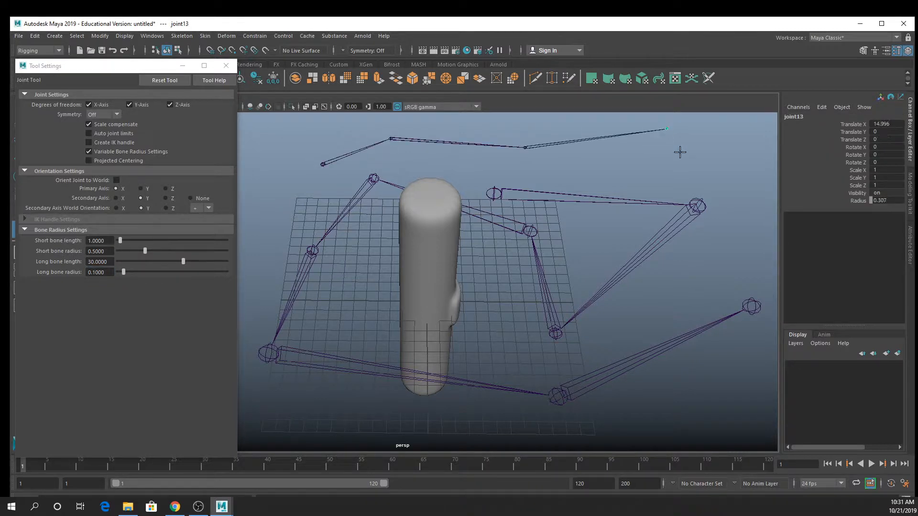
{"action": "left_click", "coordinate": [693, 166]}
{"action": "key", "text": "q"}
{"action": "left_click", "coordinate": [736, 184]}
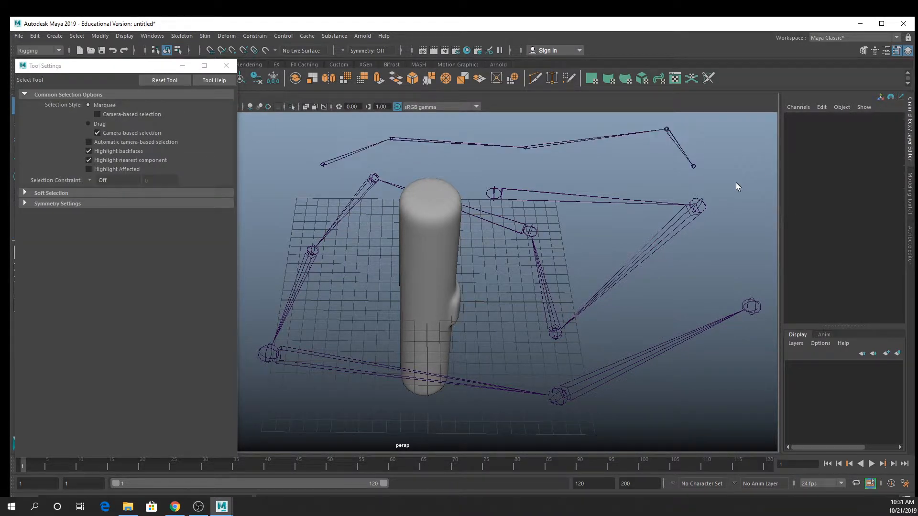
Set the Radius of the thin chain's fourth joint to 1 and close the tool settings.
{"action": "left_click", "coordinate": [670, 135]}
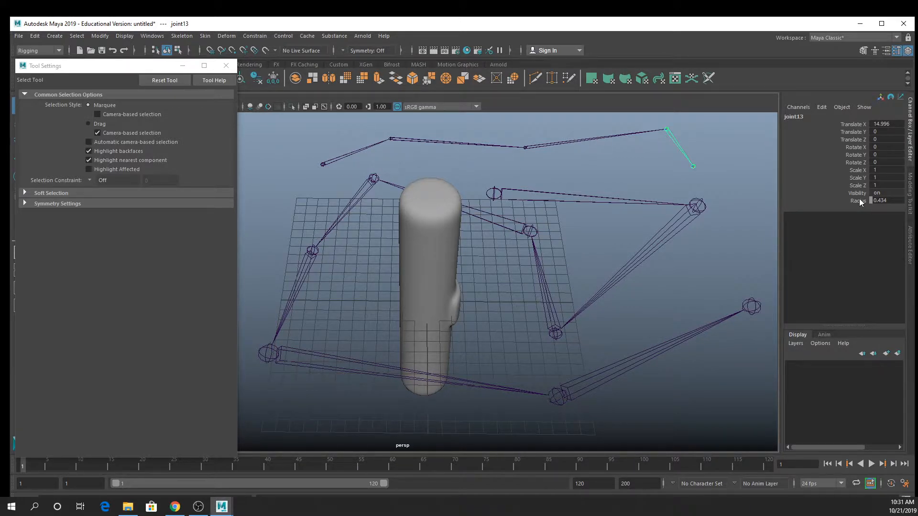
{"action": "left_click", "coordinate": [876, 200]}
{"action": "type", "text": "1"}
{"action": "key", "text": "Return"}
{"action": "left_click", "coordinate": [541, 140]}
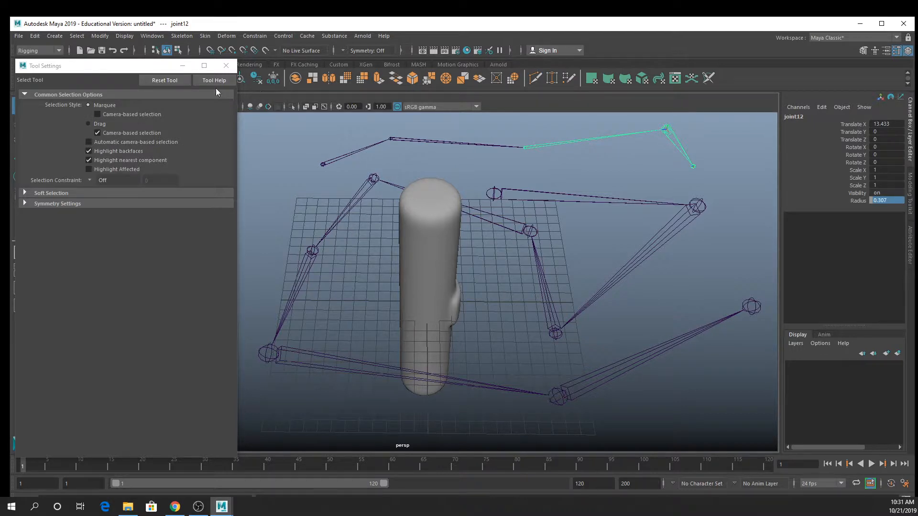
{"action": "left_click", "coordinate": [224, 66]}
Set the Joint Tool's long bone radius back to 2 and draw a separate three-joint chain beside the first chain.
{"action": "left_click", "coordinate": [182, 36]}
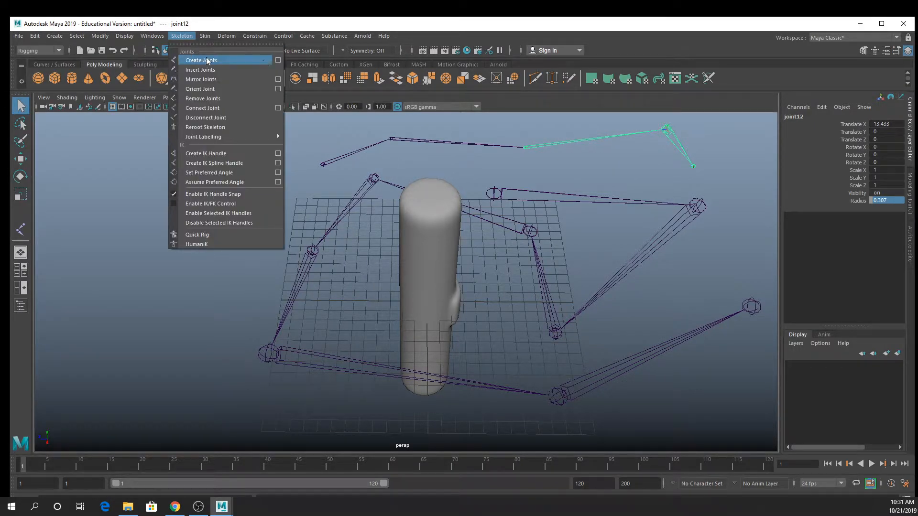
{"action": "left_click", "coordinate": [278, 60]}
{"action": "double_click", "coordinate": [99, 272]}
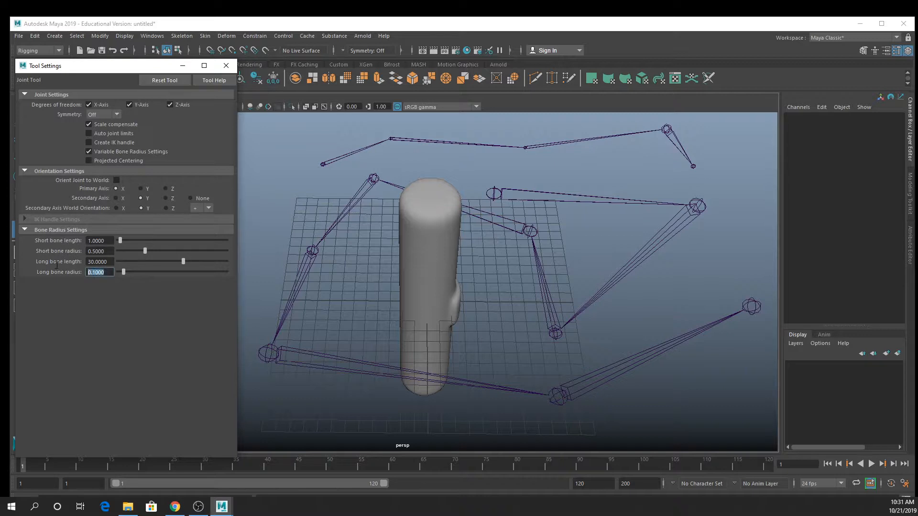
{"action": "type", "text": "1"}
{"action": "key", "text": "BackSpace"}
{"action": "type", "text": "2"}
{"action": "key", "text": "Return"}
{"action": "left_click", "coordinate": [656, 177]}
{"action": "left_click", "coordinate": [760, 174]}
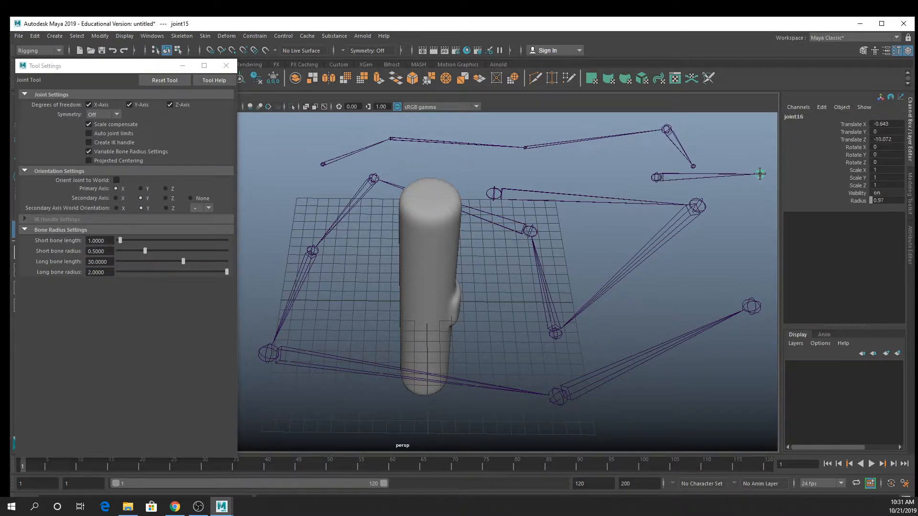
{"action": "left_click", "coordinate": [719, 257]}
{"action": "key", "text": "Return"}
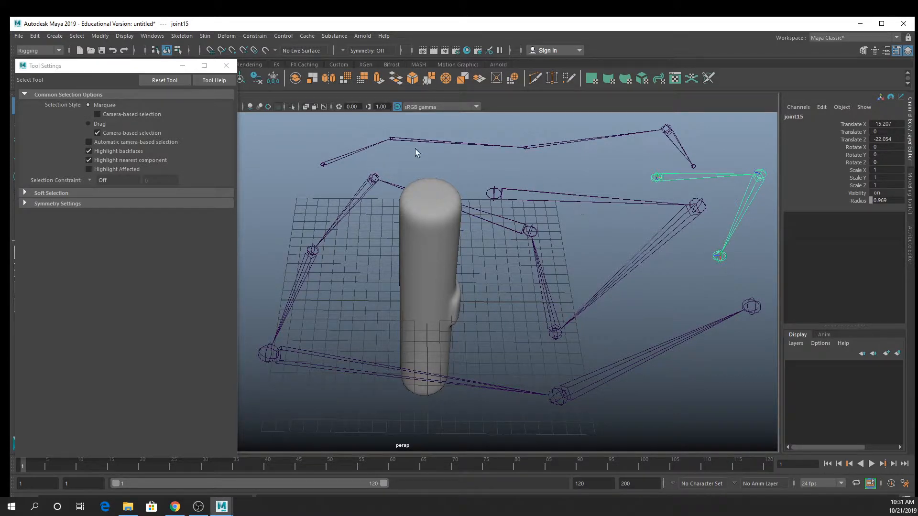
{"action": "left_click", "coordinate": [226, 65]}
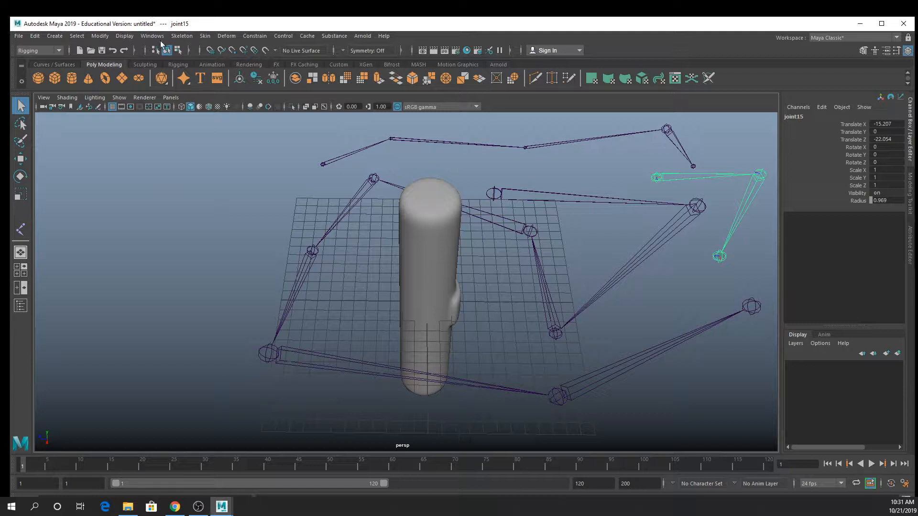
Show the Outliner and expand the full hierarchy under joint1, the root of the nine-joint chain.
{"action": "left_click", "coordinate": [109, 37]}
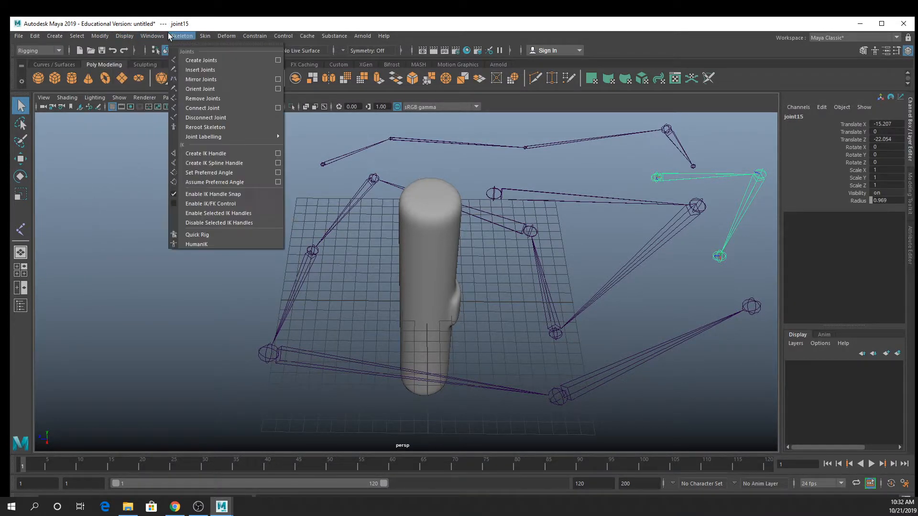
{"action": "mouse_move", "coordinate": [152, 36]}
{"action": "left_click", "coordinate": [166, 139]}
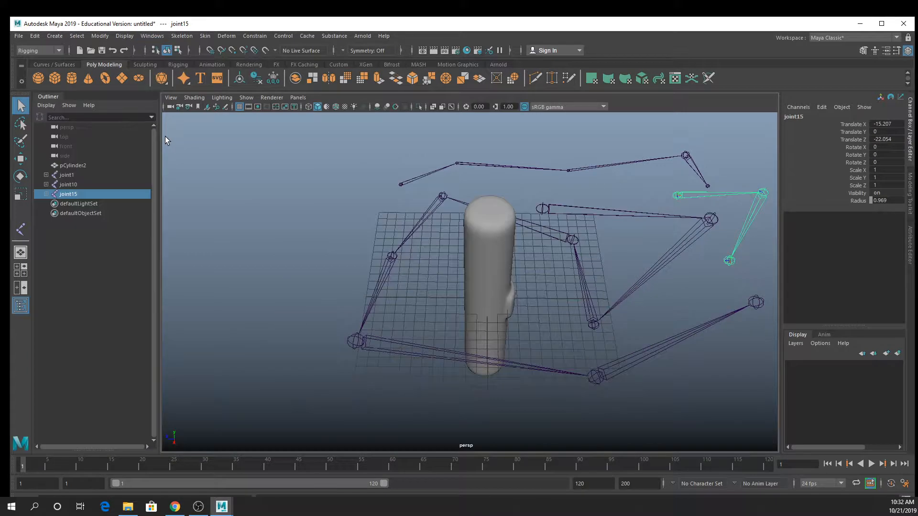
{"action": "left_click", "coordinate": [556, 206]}
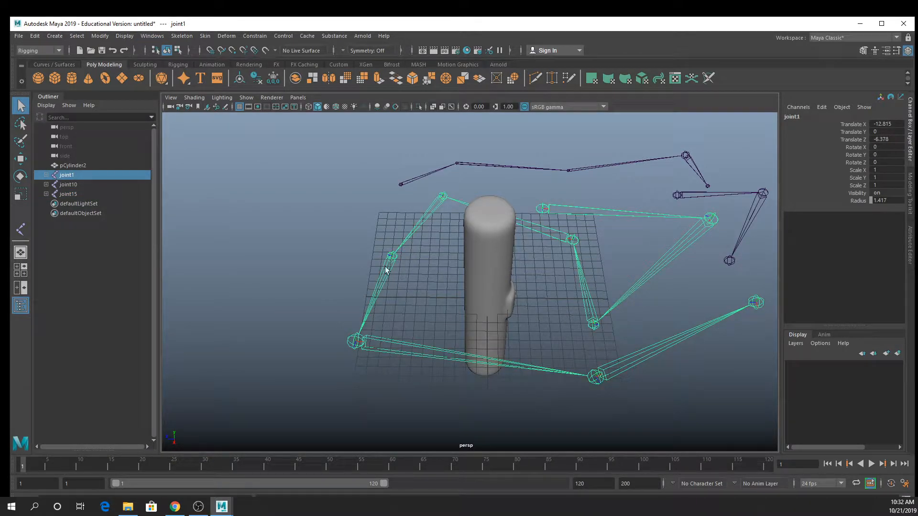
{"action": "left_click", "coordinate": [46, 174], "text": "shift"}
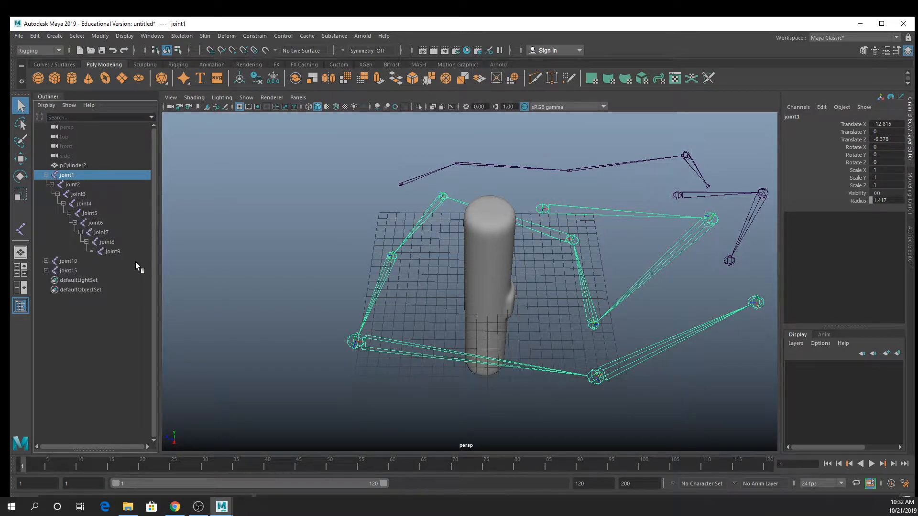
Examine which part of the chain belongs to joint2, joint3 and joint4 by selecting each in the hierarchy.
{"action": "key", "text": "space"}
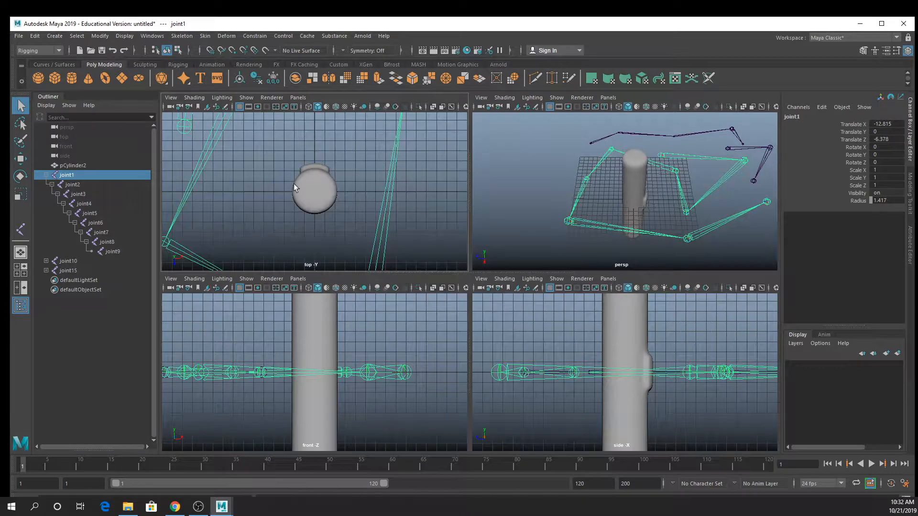
{"action": "key", "text": "space"}
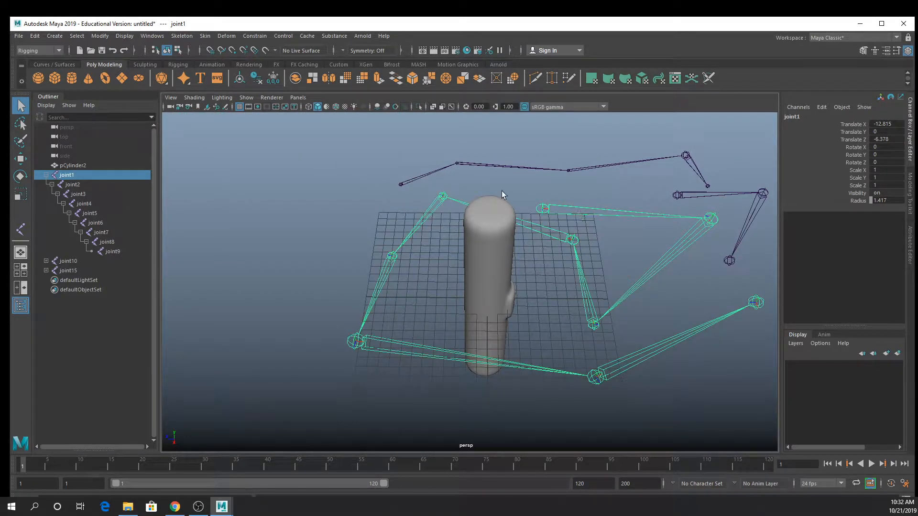
{"action": "left_click", "coordinate": [86, 183]}
{"action": "left_click", "coordinate": [89, 192]}
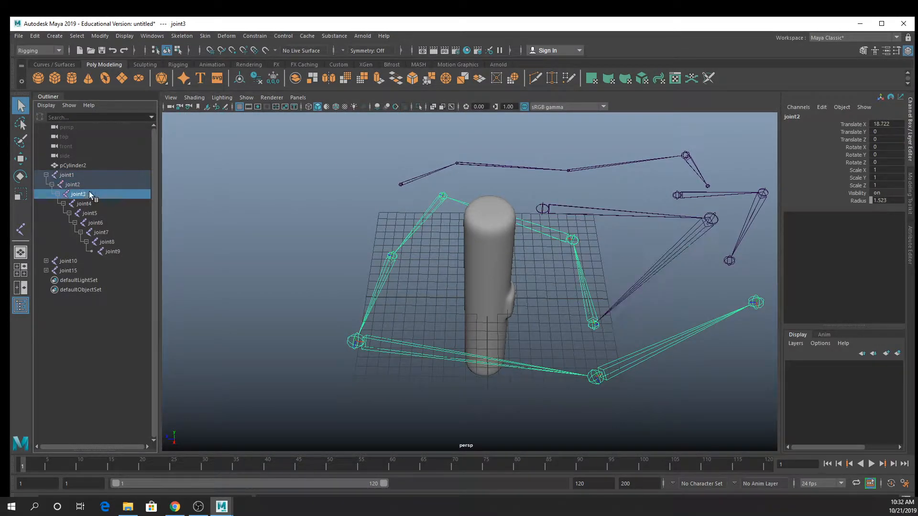
{"action": "left_click", "coordinate": [98, 203]}
{"action": "left_click", "coordinate": [81, 166]}
Try rotating the root joint1 to move the whole nine-joint chain, and undo the rotation.
{"action": "left_click", "coordinate": [80, 176]}
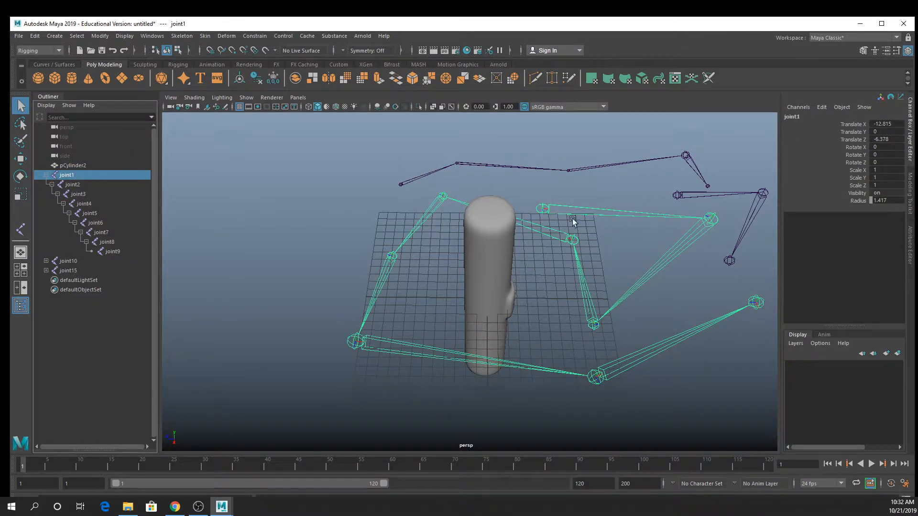
{"action": "key", "text": "e"}
{"action": "left_click_drag", "start_coordinate": [542, 237], "coordinate": [570, 178]}
{"action": "key", "text": "ctrl+z"}
{"action": "key", "text": "ctrl+z"}
{"action": "key", "text": "ctrl+z"}
{"action": "key", "text": "ctrl+z"}
{"action": "key", "text": "ctrl+z"}
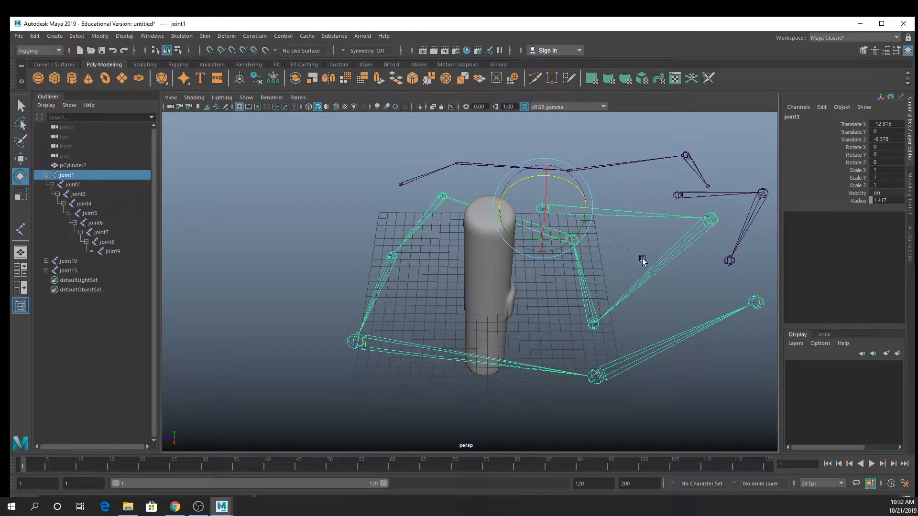
{"action": "key", "text": "q"}
Rotate joint5 to about 9.5 on Z and about -48.7 on Y so its child joints swing with it.
{"action": "left_click", "coordinate": [89, 213]}
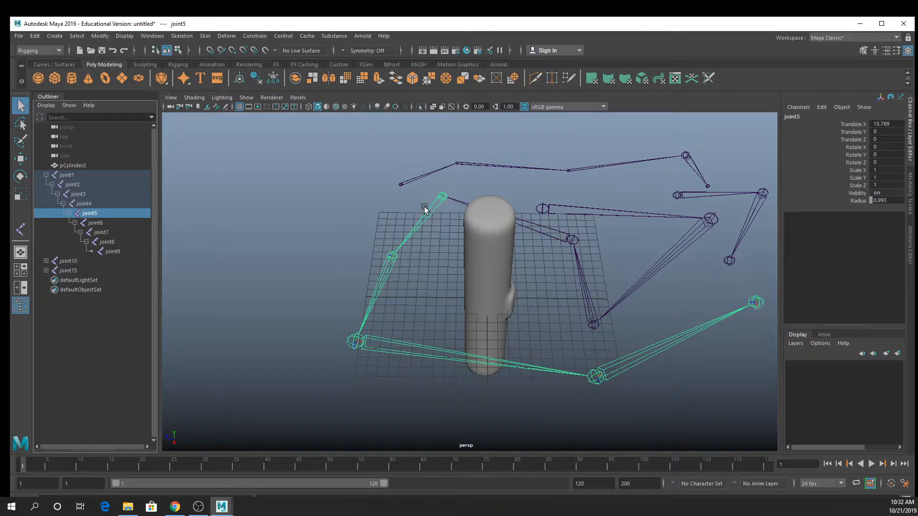
{"action": "key", "text": "e"}
{"action": "mouse_move", "coordinate": [420, 218]}
{"action": "left_mouse_down"}
{"action": "mouse_move", "coordinate": [428, 194]}
{"action": "mouse_move", "coordinate": [420, 202]}
{"action": "left_mouse_up"}
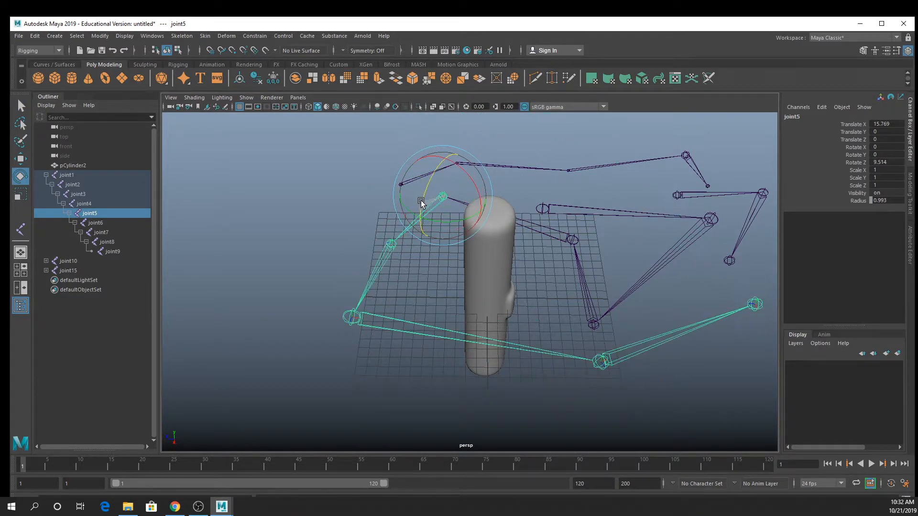
{"action": "scroll", "coordinate": [420, 201], "scroll_direction": "down", "scroll_amount": 3}
{"action": "mouse_move", "coordinate": [439, 233]}
{"action": "left_mouse_down", "text": "alt"}
{"action": "mouse_move", "coordinate": [442, 260]}
{"action": "mouse_move", "coordinate": [466, 203]}
{"action": "mouse_move", "coordinate": [451, 242]}
{"action": "mouse_move", "coordinate": [409, 206]}
{"action": "mouse_move", "coordinate": [449, 233]}
{"action": "left_mouse_up", "text": "alt"}
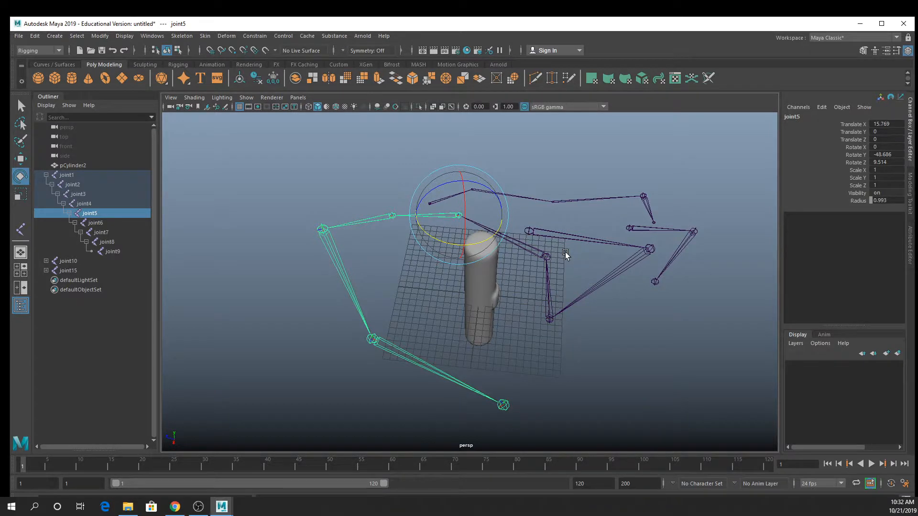
Undo the two rotations applied to joint5 so the chain returns to its previous pose.
{"action": "key", "text": "ctrl+z"}
{"action": "key", "text": "ctrl+z"}
{"action": "left_click_drag", "start_coordinate": [545, 260], "coordinate": [517, 239], "text": "alt"}
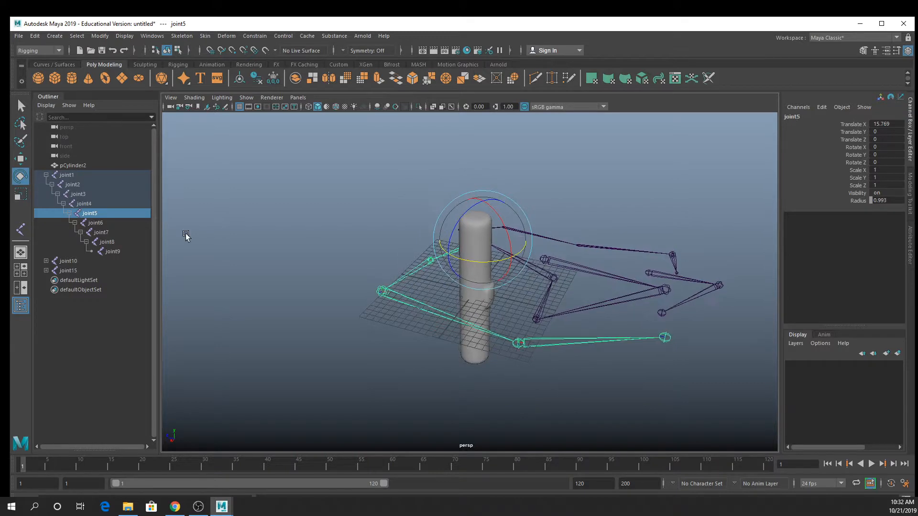
Unparent joint5 from joint4 by moving it to the top level of the hierarchy, and expand its child joints.
{"action": "key", "text": "q"}
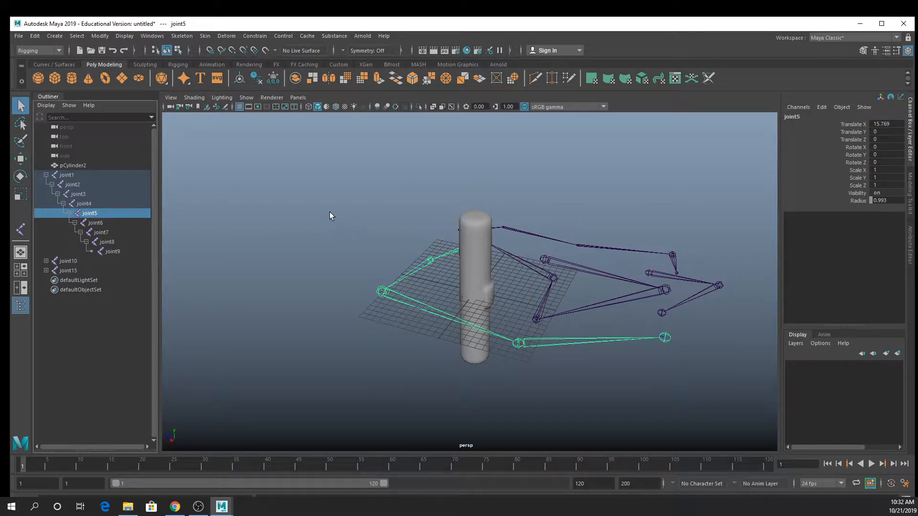
{"action": "left_click_drag", "start_coordinate": [329, 211], "coordinate": [348, 249], "text": "alt"}
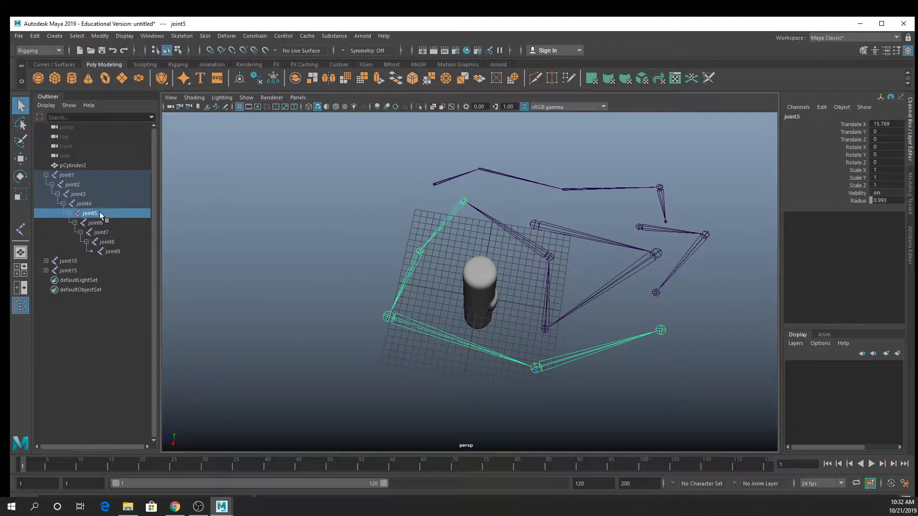
{"action": "middle_click_drag", "start_coordinate": [93, 213], "coordinate": [84, 170]}
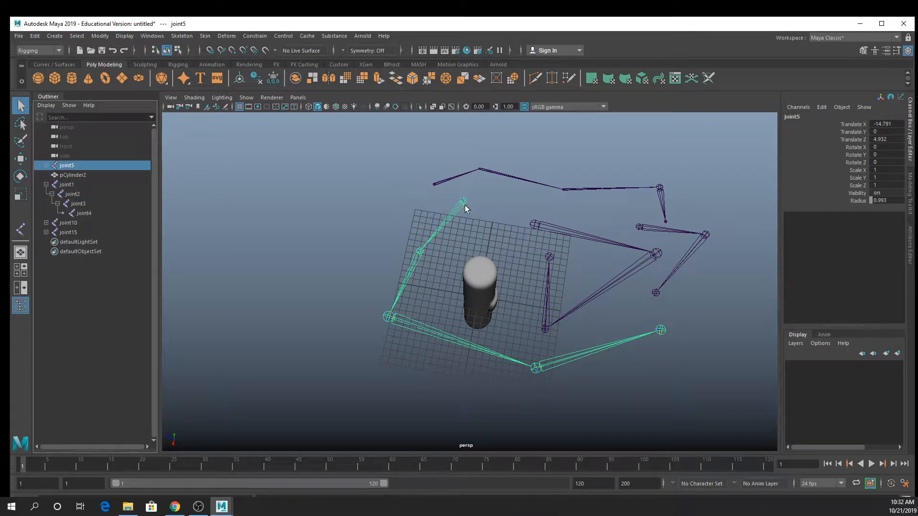
{"action": "left_click", "coordinate": [46, 165]}
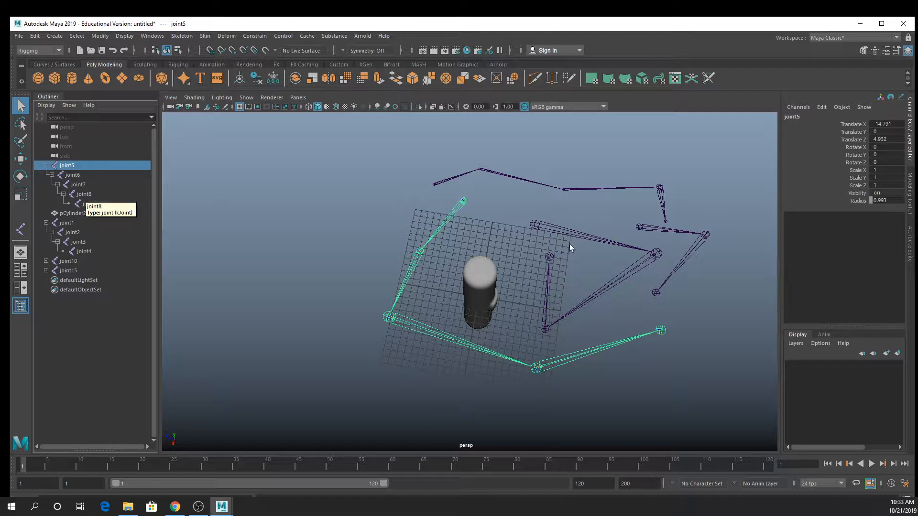
Rotate the separated joint4 to about -13.17 on Z, undoing the extra rotation made after it.
{"action": "left_click", "coordinate": [549, 258]}
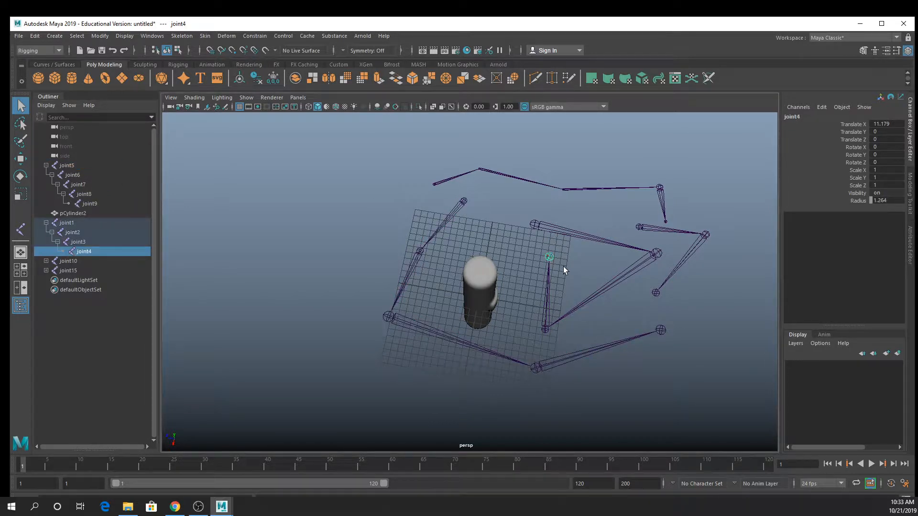
{"action": "key", "text": "e"}
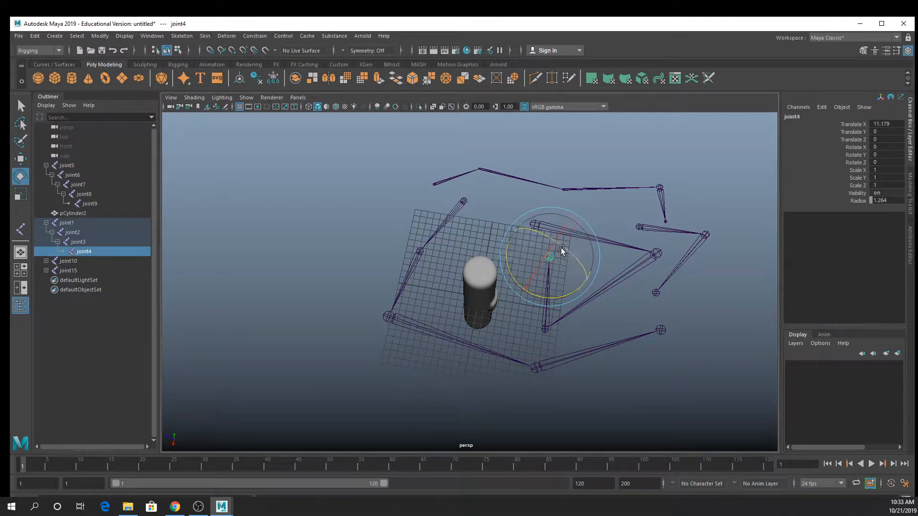
{"action": "left_click_drag", "start_coordinate": [560, 253], "coordinate": [580, 273]}
{"action": "scroll", "coordinate": [580, 274], "scroll_direction": "up", "scroll_amount": 5}
{"action": "left_click_drag", "start_coordinate": [631, 222], "coordinate": [698, 234]}
{"action": "scroll", "coordinate": [504, 209], "scroll_direction": "down", "scroll_amount": 5}
{"action": "key", "text": "ctrl+z"}
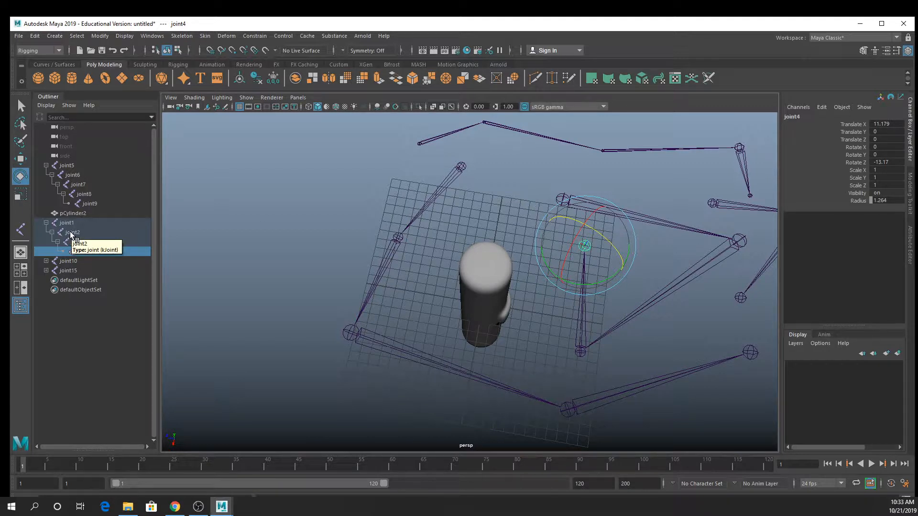
Parent joint5 back under joint4 to reconnect the two chain halves, and clear the selection.
{"action": "left_click", "coordinate": [67, 166]}
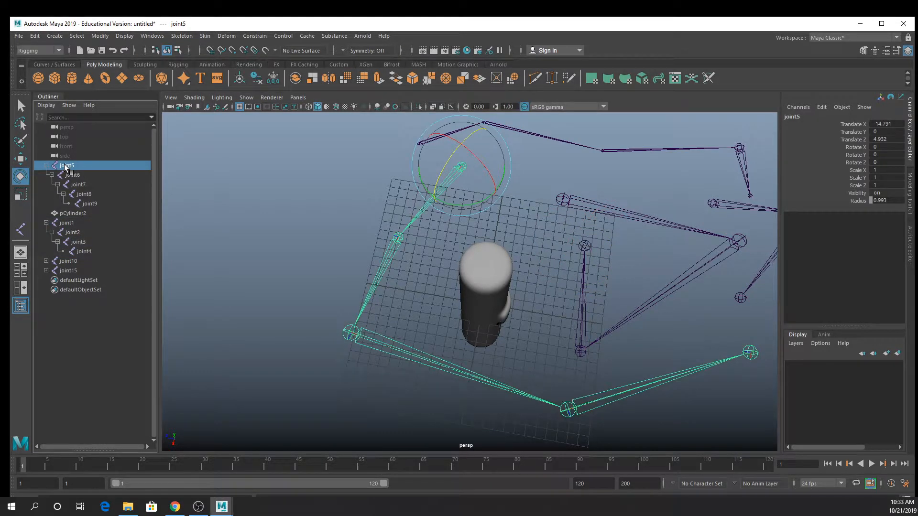
{"action": "middle_click_drag", "start_coordinate": [86, 257], "coordinate": [85, 253]}
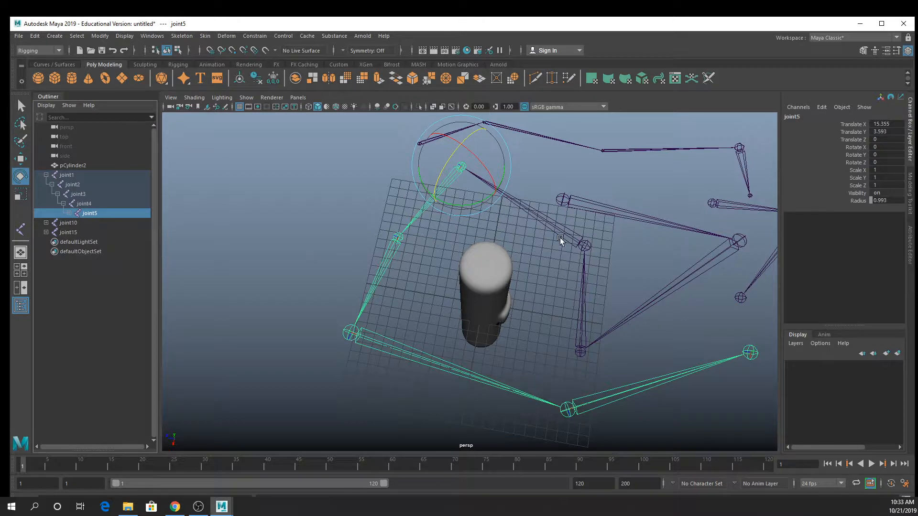
{"action": "key", "text": "q"}
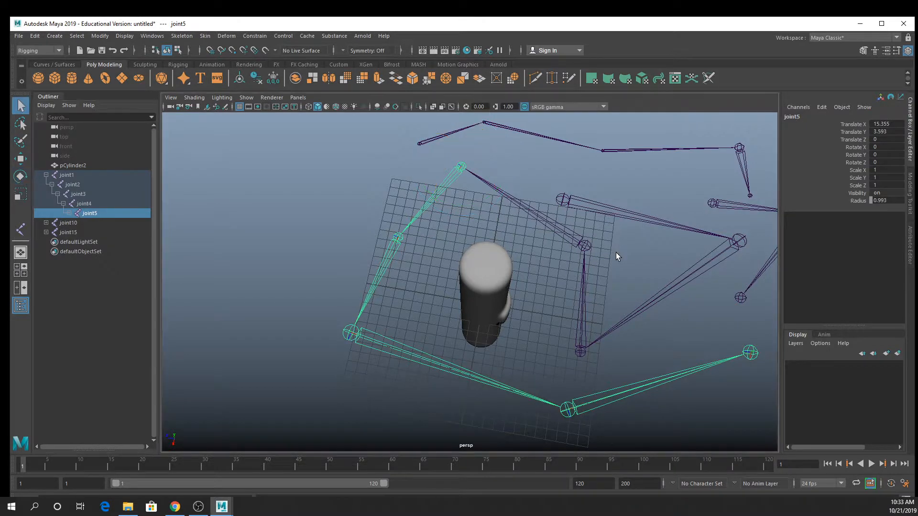
{"action": "left_click", "coordinate": [615, 252]}
{"action": "middle_click_drag", "start_coordinate": [615, 253], "coordinate": [572, 262], "text": "alt"}
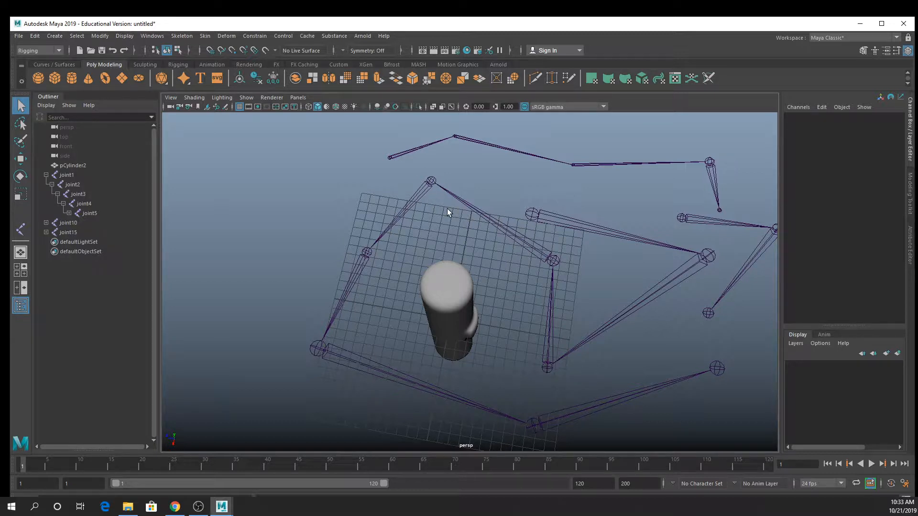
Examine the transform values of the reconnected chain, selecting joints from joint4 up to the root joint1.
{"action": "left_click", "coordinate": [545, 262]}
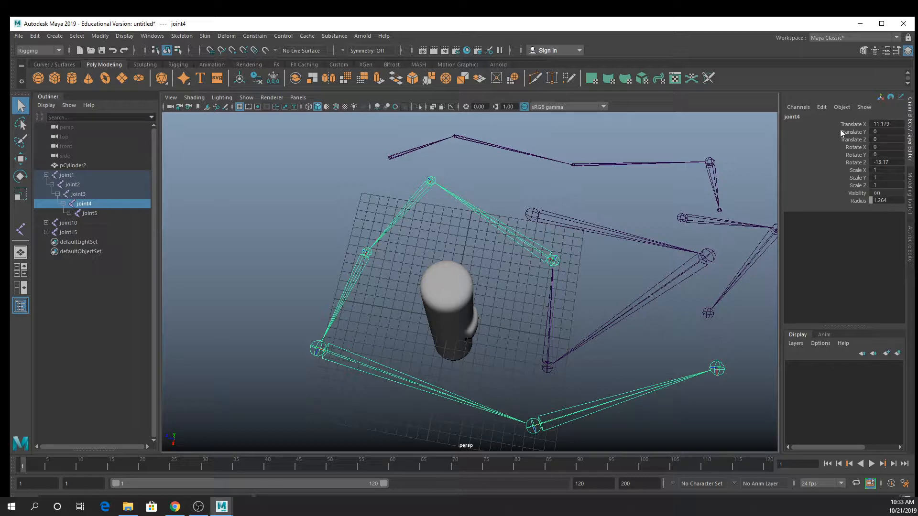
{"action": "left_click", "coordinate": [102, 213]}
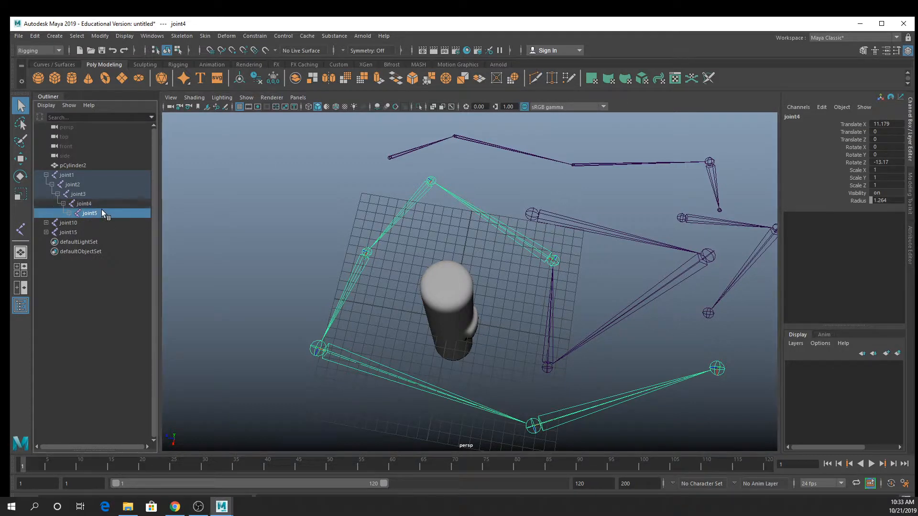
{"action": "left_click", "coordinate": [91, 206]}
{"action": "left_click", "coordinate": [77, 196]}
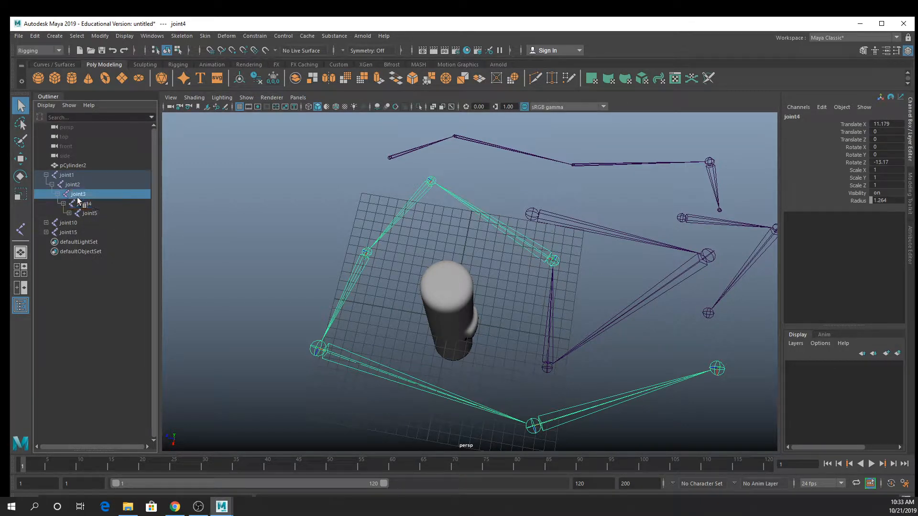
{"action": "left_click", "coordinate": [76, 183]}
{"action": "left_click", "coordinate": [76, 175]}
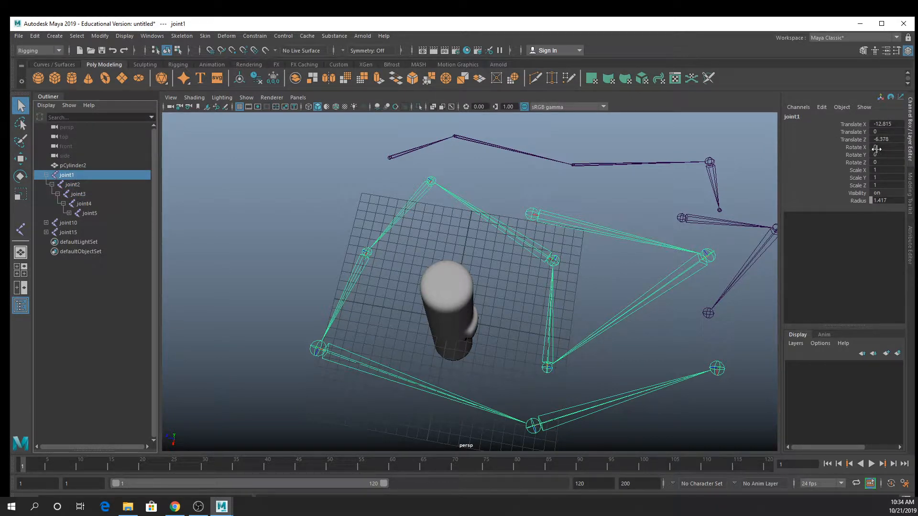
Expand the whole chain, select joint1 through joint9, and try setting their Translate X, Y and Z to 0.
{"action": "left_click", "coordinate": [46, 175]}
{"action": "left_click", "coordinate": [46, 175]}
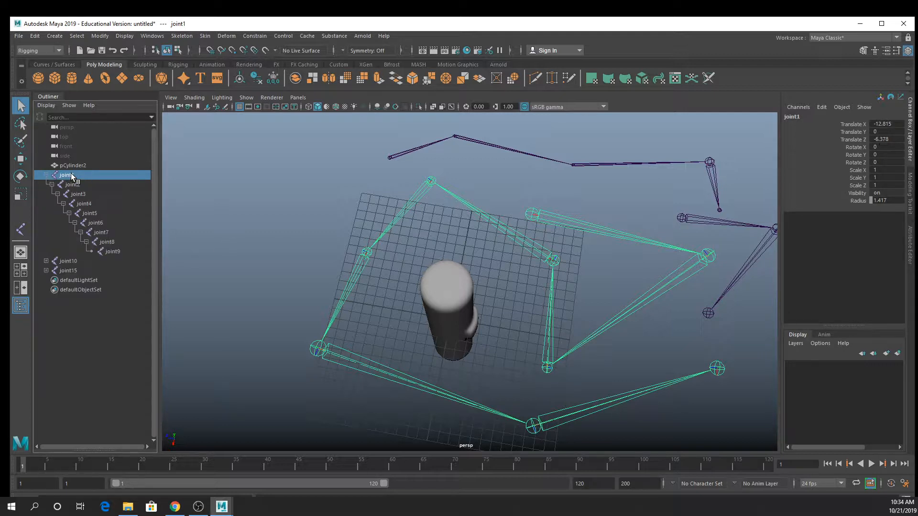
{"action": "left_click", "coordinate": [113, 252], "text": "shift"}
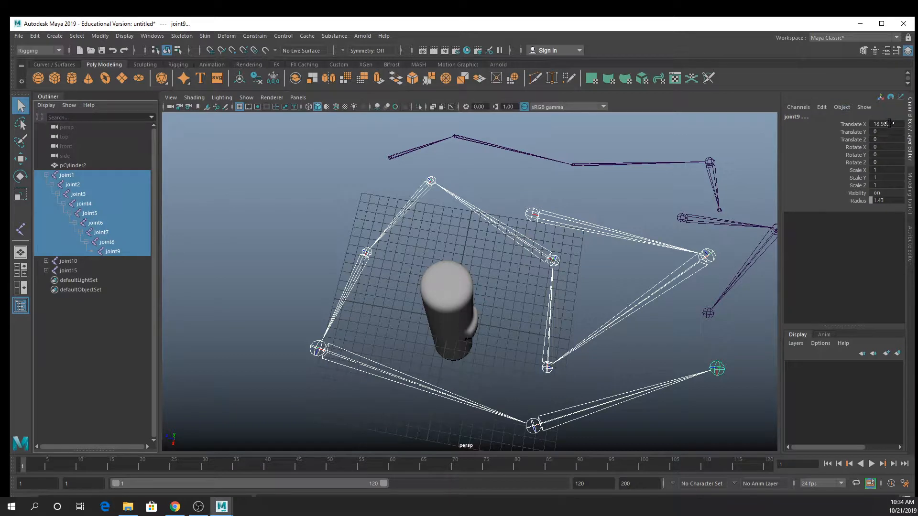
{"action": "left_click_drag", "start_coordinate": [887, 124], "coordinate": [887, 138]}
{"action": "double_click", "coordinate": [886, 140]}
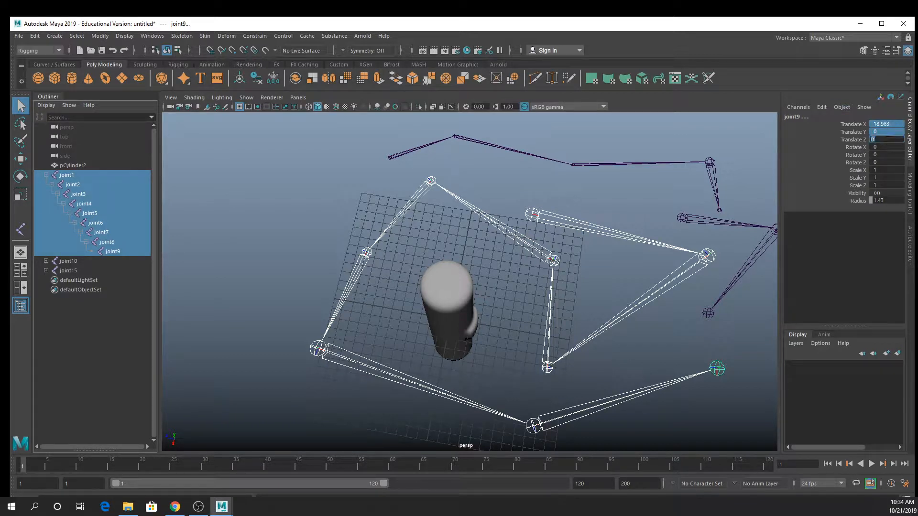
{"action": "type", "text": "0"}
{"action": "key", "text": "Return"}
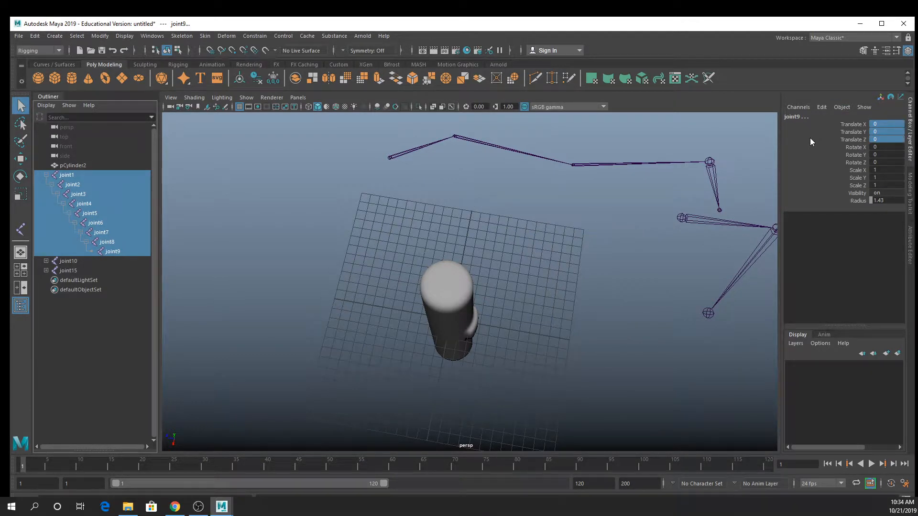
Inspect the zeroed joints up close in wireframe display, undo the translation change, and clear the selection.
{"action": "key", "text": "f"}
{"action": "key", "text": "4"}
{"action": "left_click_drag", "start_coordinate": [499, 313], "coordinate": [489, 339], "text": "alt"}
{"action": "scroll", "coordinate": [485, 306], "scroll_direction": "up", "scroll_amount": 5}
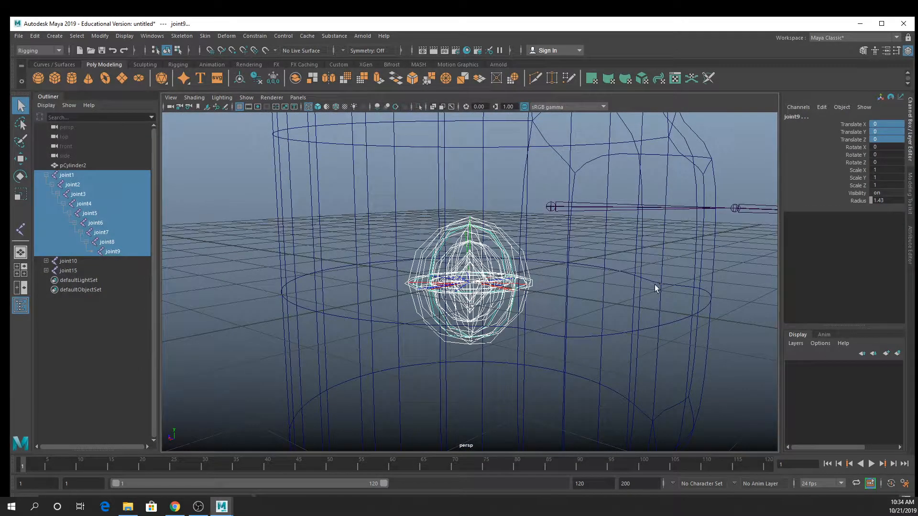
{"action": "key", "text": "ctrl+z"}
{"action": "left_click_drag", "start_coordinate": [555, 288], "coordinate": [530, 285], "text": "alt"}
{"action": "left_click", "coordinate": [600, 149]}
{"action": "left_click_drag", "start_coordinate": [600, 148], "coordinate": [767, 157], "text": "alt"}
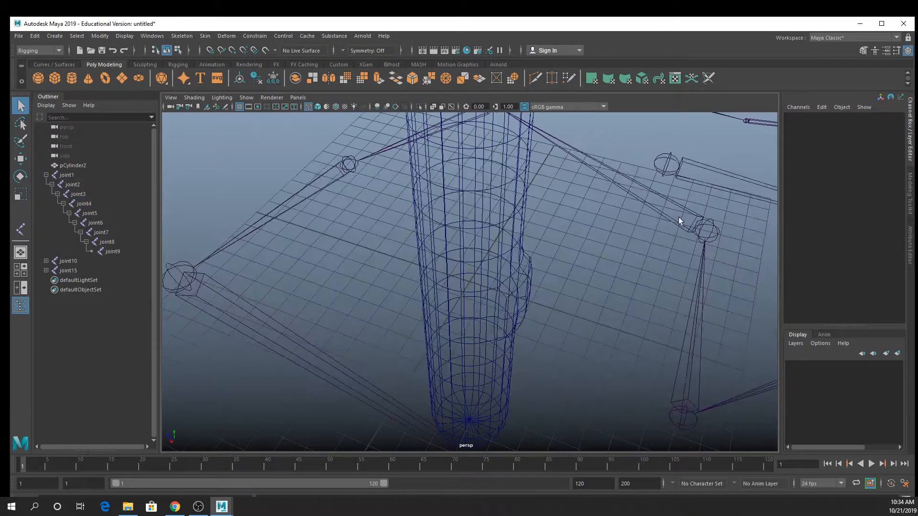
Select joint4 in the chain, try setting its Rotate Z to 0, and undo the change.
{"action": "left_click", "coordinate": [693, 233]}
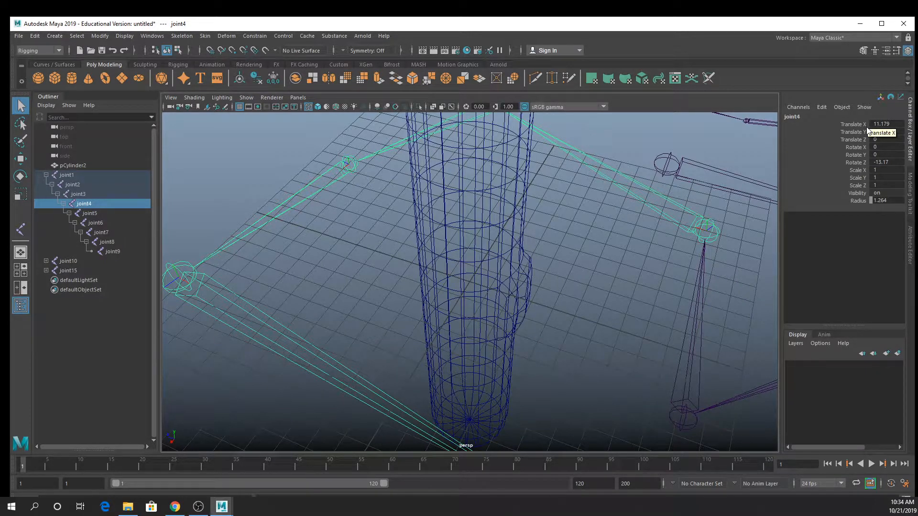
{"action": "scroll", "coordinate": [649, 247], "scroll_direction": "down", "scroll_amount": 4}
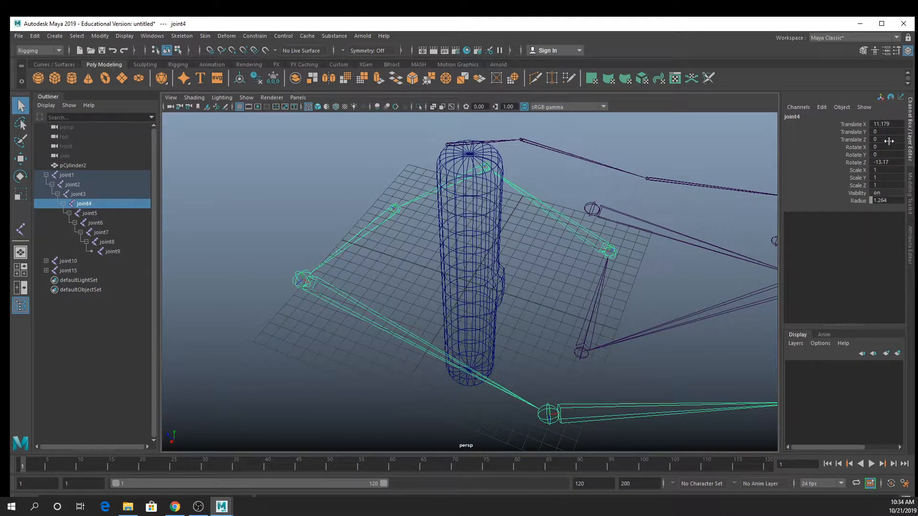
{"action": "middle_click_drag", "start_coordinate": [627, 254], "coordinate": [618, 255], "text": "alt"}
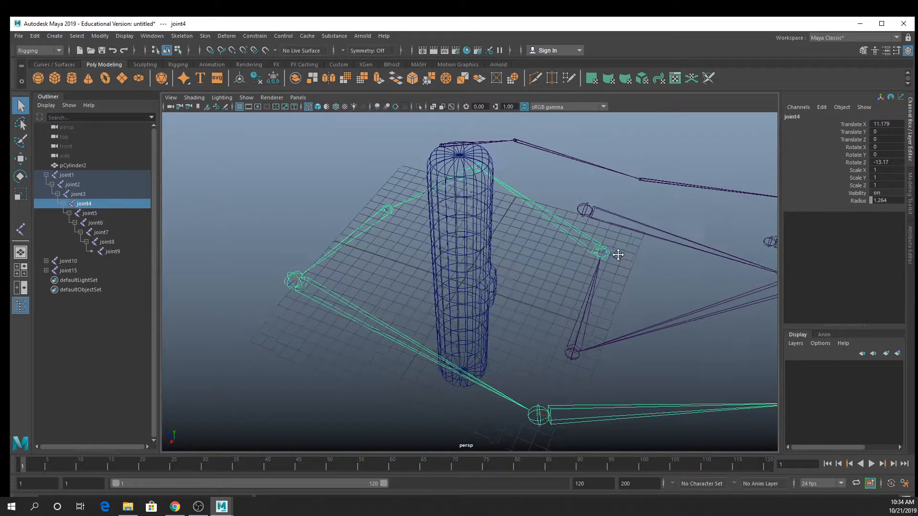
{"action": "left_click_drag", "start_coordinate": [618, 254], "coordinate": [539, 243], "text": "alt"}
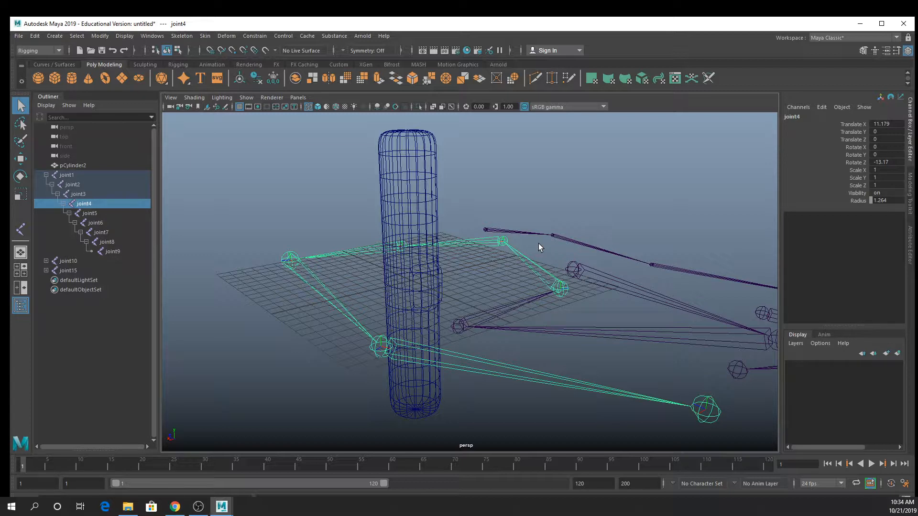
{"action": "double_click", "coordinate": [888, 162]}
{"action": "type", "text": "0"}
{"action": "key", "text": "Return"}
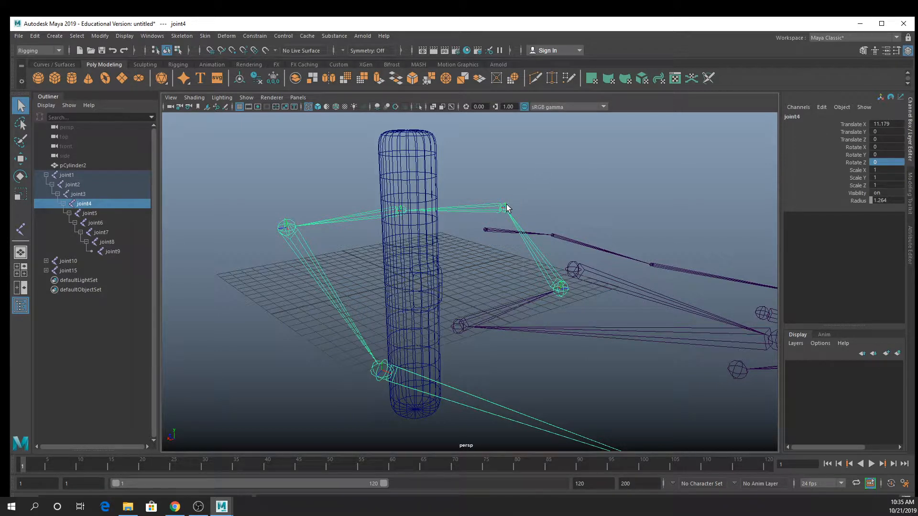
{"action": "key", "text": "ctrl+z"}
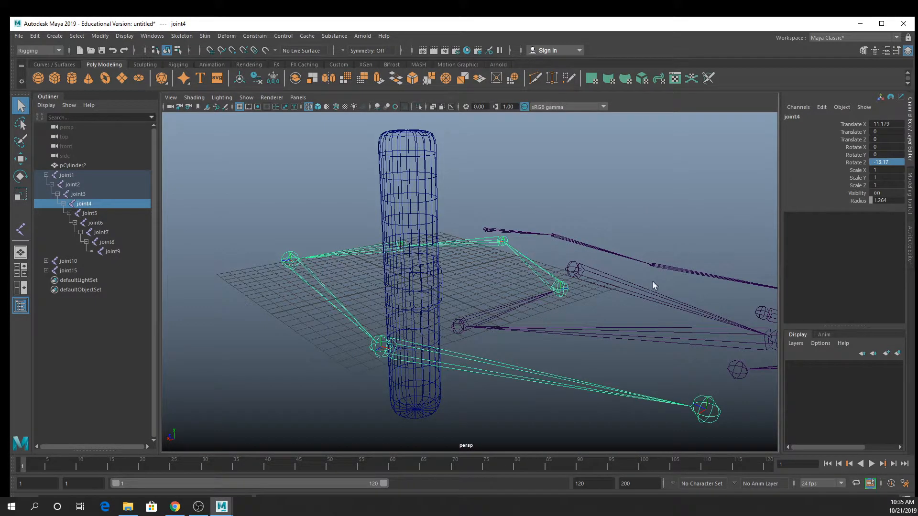
Set joint4's Rotate Z to 0 again, examine the child joints' tilt against the grid, and undo it.
{"action": "left_click_drag", "start_coordinate": [653, 282], "coordinate": [618, 308], "text": "alt"}
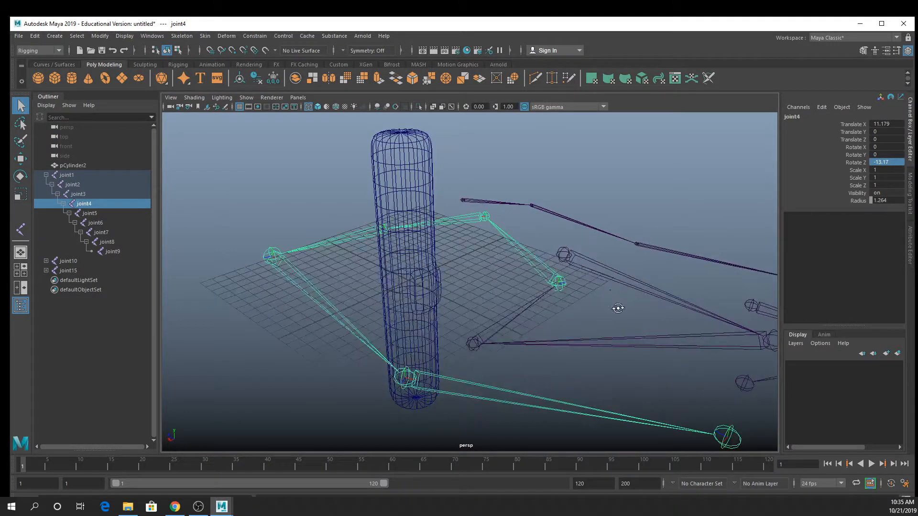
{"action": "left_click", "coordinate": [879, 163]}
{"action": "type", "text": "0"}
{"action": "key", "text": "Return"}
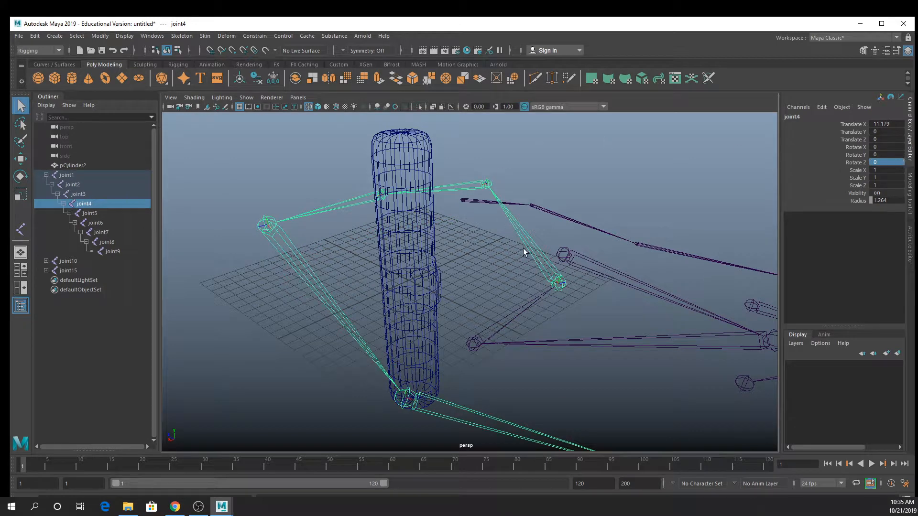
{"action": "left_click_drag", "start_coordinate": [523, 248], "coordinate": [547, 240], "text": "alt"}
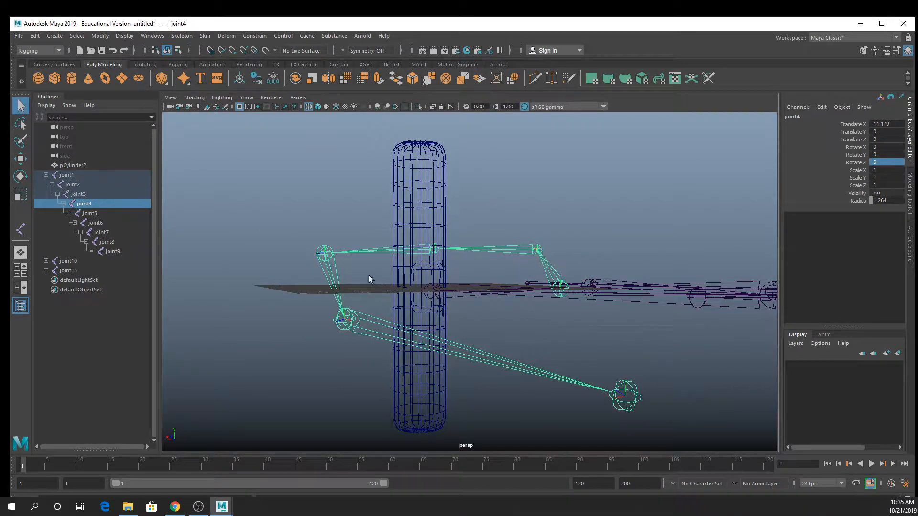
{"action": "left_click_drag", "start_coordinate": [576, 254], "coordinate": [584, 262], "text": "alt"}
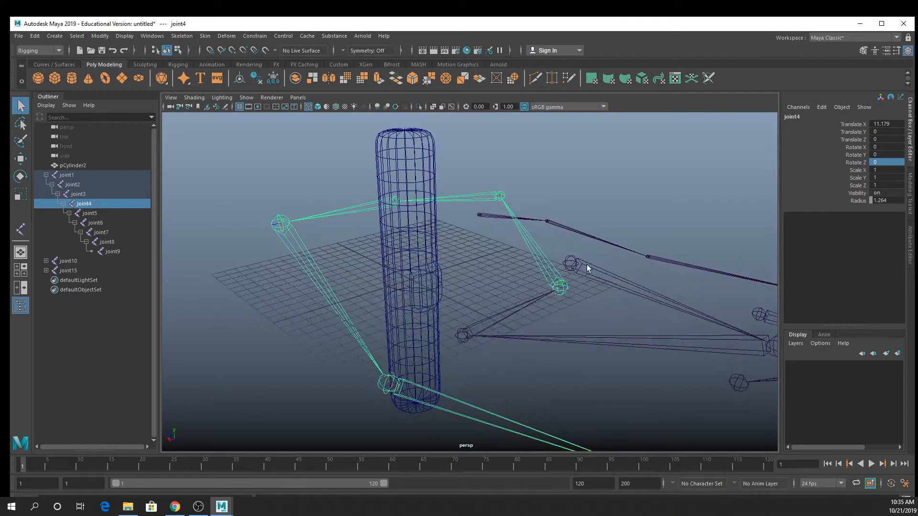
{"action": "key", "text": "ctrl+z"}
Unparent joint5 from joint4 to split the chain again, and select joint4 on its own.
{"action": "left_click", "coordinate": [82, 213]}
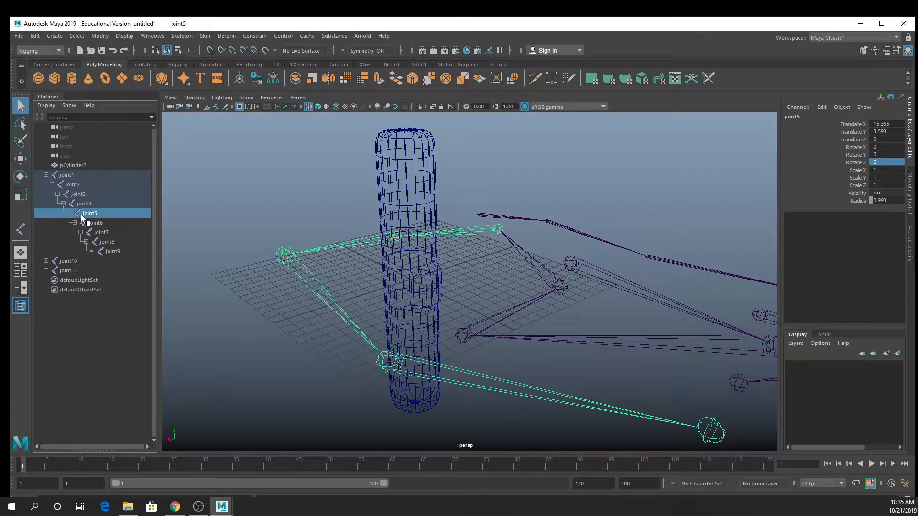
{"action": "key", "text": "shift+p"}
{"action": "left_click_drag", "start_coordinate": [519, 261], "coordinate": [542, 274], "text": "alt"}
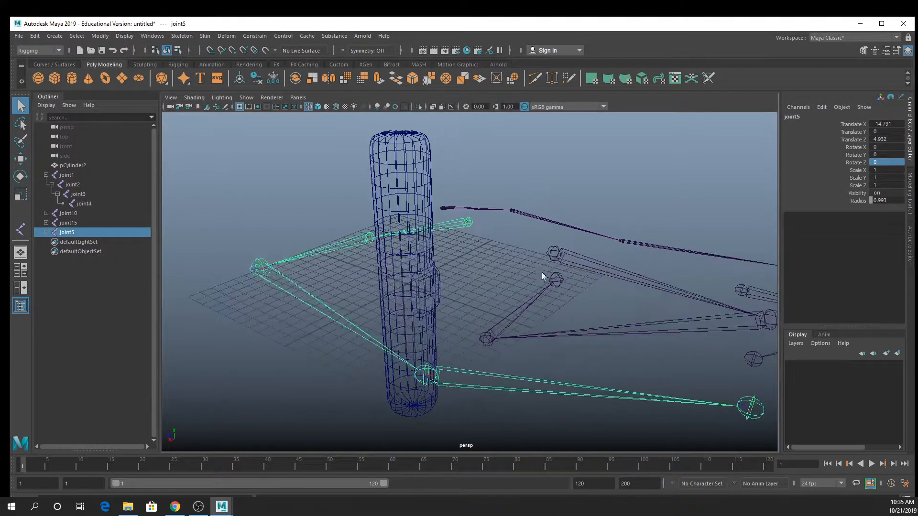
{"action": "left_click", "coordinate": [556, 278]}
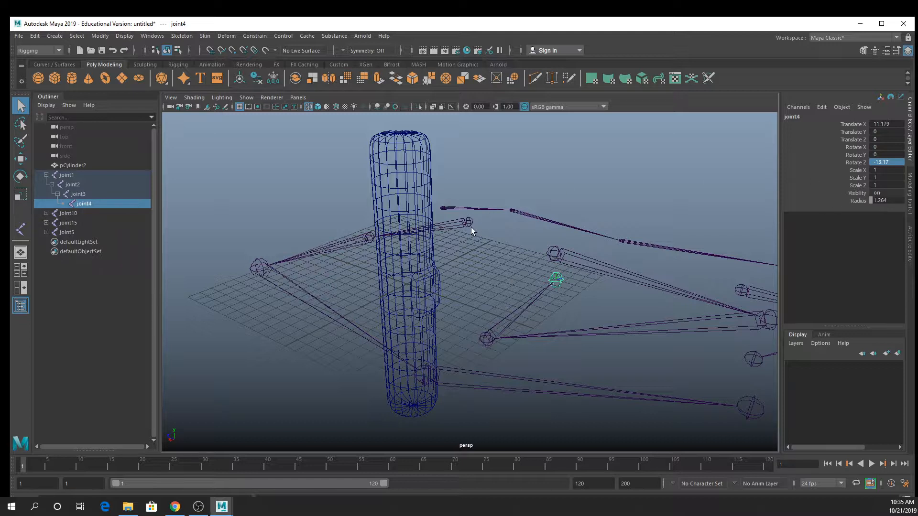
Set joint4's Rotate Z to 0, then parent joint5 back under joint4 and examine the rejoined chain.
{"action": "left_click", "coordinate": [882, 162]}
{"action": "left_click", "coordinate": [67, 232]}
{"action": "left_click", "coordinate": [85, 204], "text": "shift"}
{"action": "key", "text": "p"}
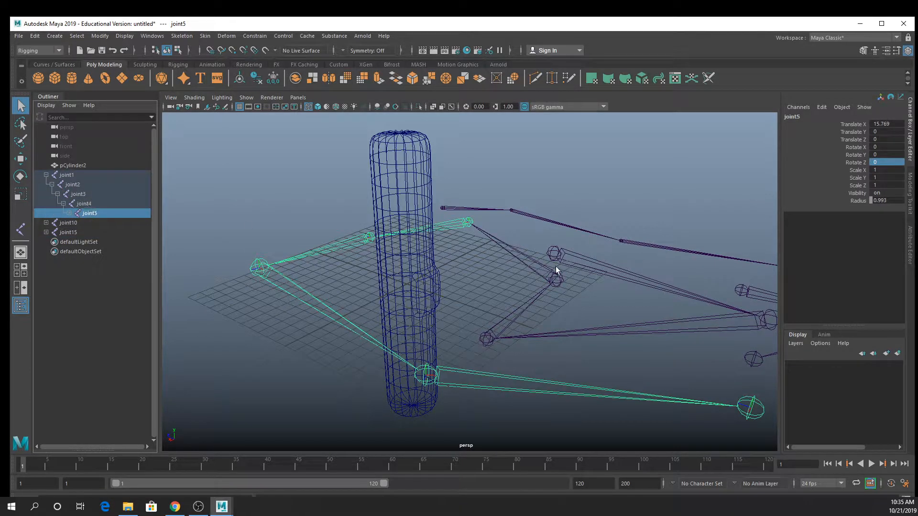
{"action": "left_click_drag", "start_coordinate": [510, 280], "coordinate": [549, 272], "text": "alt"}
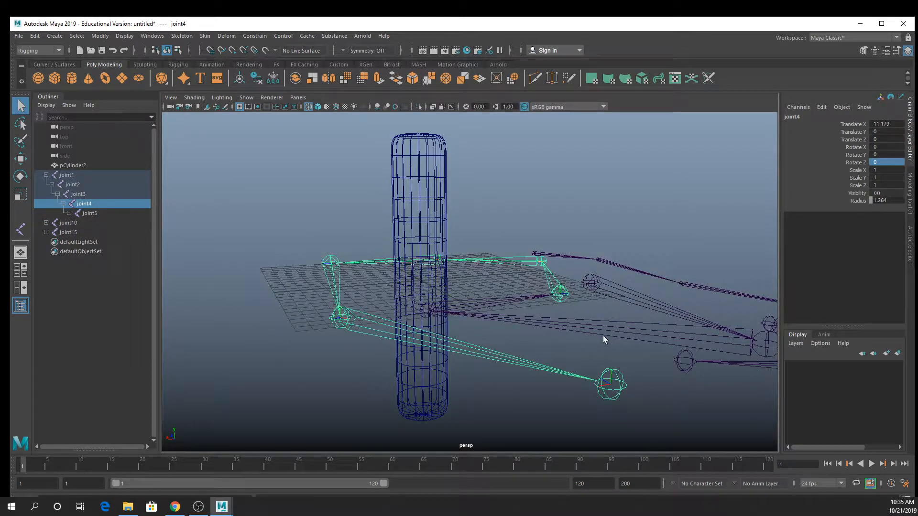
{"action": "left_click_drag", "start_coordinate": [602, 335], "coordinate": [592, 322], "text": "alt"}
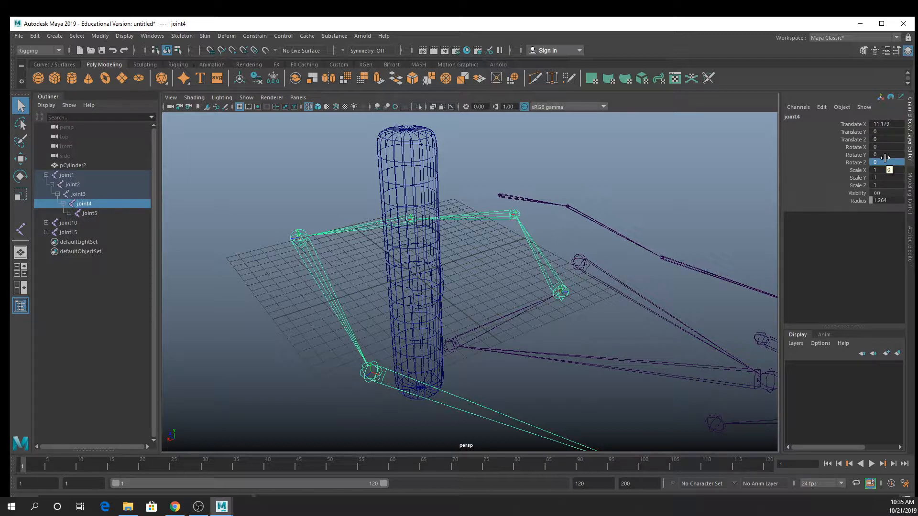
Open joint4's Rotate Y value without changing it, then rotate joint6 about its Y axis to about -81.7 degrees.
{"action": "double_click", "coordinate": [884, 156]}
{"action": "type", "text": "-"}
{"action": "key", "text": "Return"}
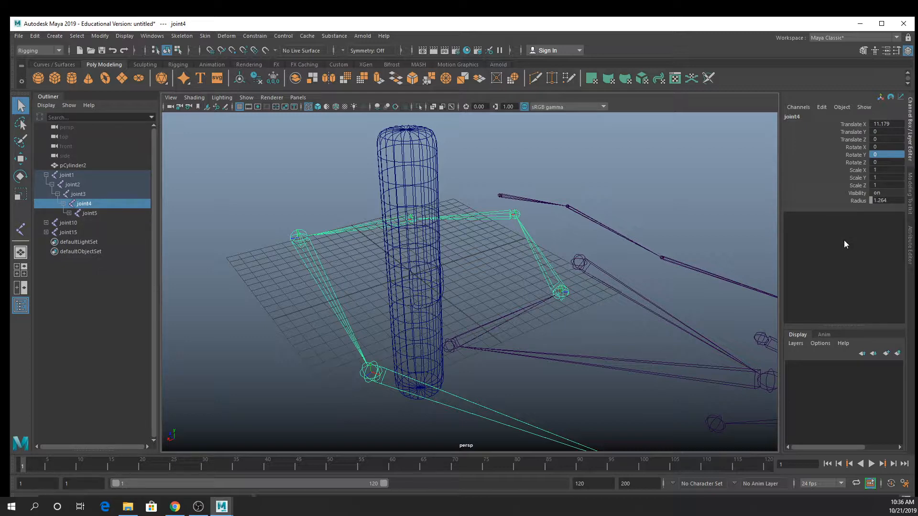
{"action": "left_click_drag", "start_coordinate": [509, 216], "coordinate": [567, 281], "text": "alt"}
{"action": "key", "text": "e"}
{"action": "left_click", "coordinate": [371, 156]}
{"action": "left_click_drag", "start_coordinate": [359, 179], "coordinate": [308, 107]}
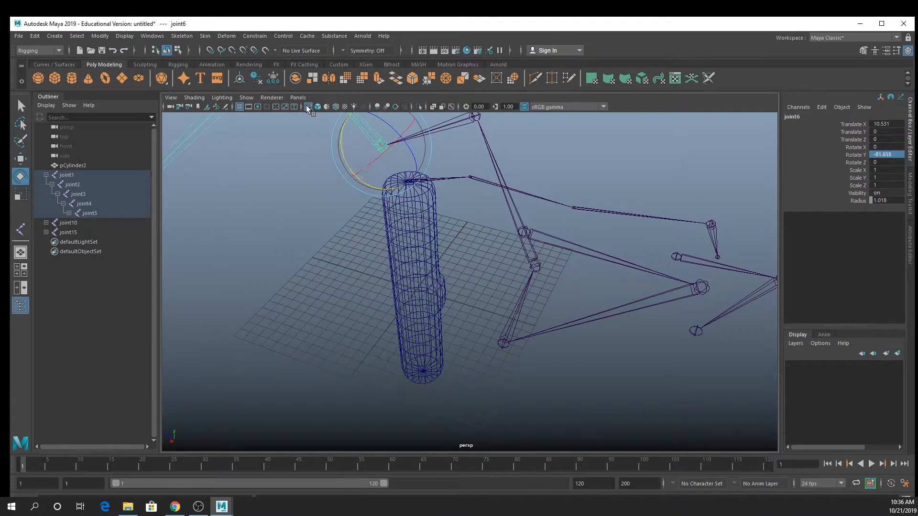
{"action": "middle_click_drag", "start_coordinate": [360, 171], "coordinate": [379, 246], "text": "alt"}
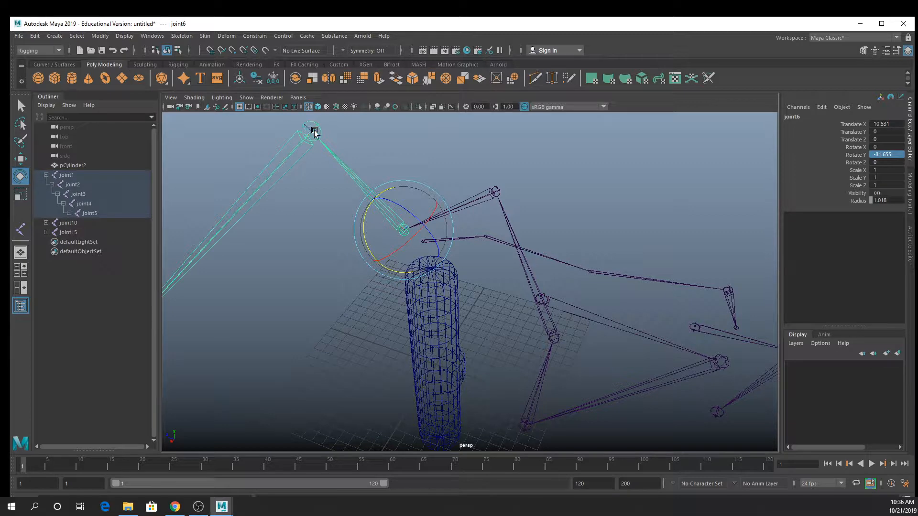
{"action": "middle_click_drag", "start_coordinate": [314, 131], "coordinate": [321, 157], "text": "alt"}
Create a polygon sphere and duplicate it into three spheres spaced apart above the joint chains.
{"action": "left_click", "coordinate": [38, 78]}
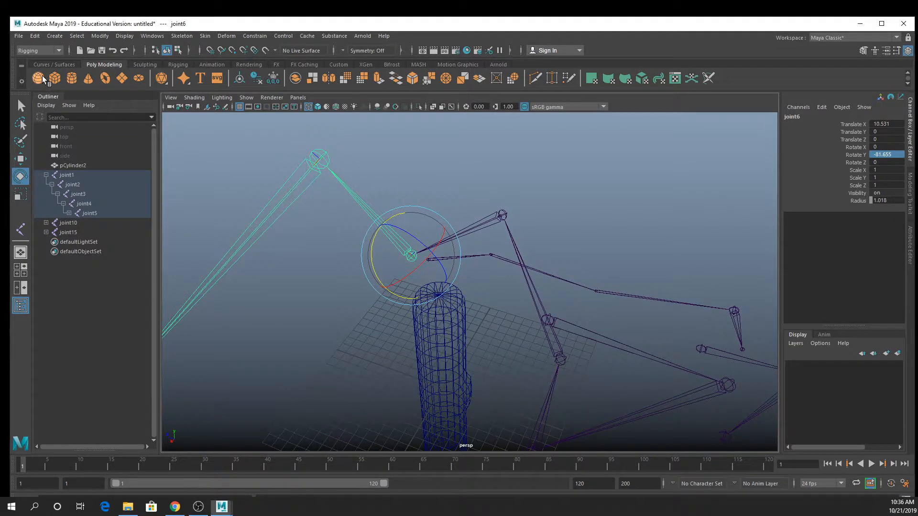
{"action": "left_click_drag", "start_coordinate": [661, 217], "coordinate": [625, 108]}
{"action": "key", "text": "ctrl+d"}
{"action": "middle_click_drag", "start_coordinate": [647, 188], "coordinate": [635, 260], "text": "alt"}
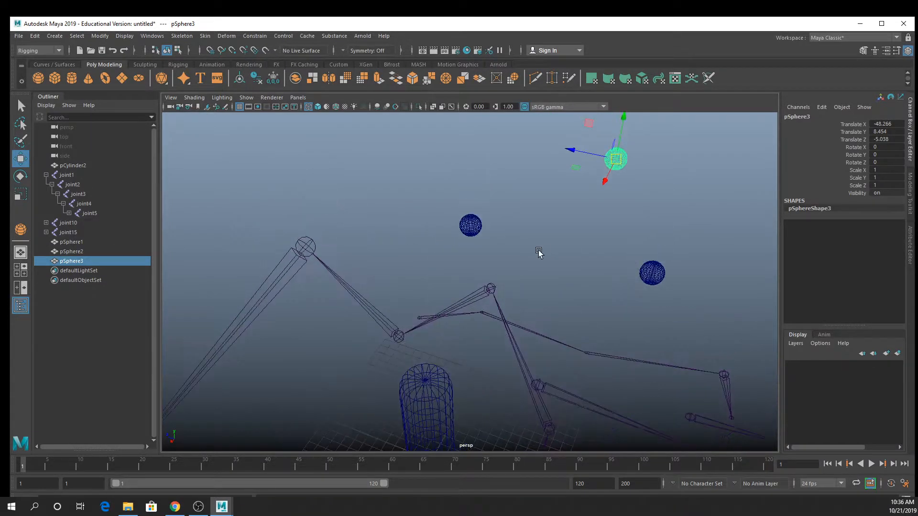
Parent pSphere3 under pSphere2, and pSphere2 under pSphere1, to form a three-level hierarchy.
{"action": "left_click", "coordinate": [476, 225], "text": "shift"}
{"action": "key", "text": "p"}
{"action": "left_click", "coordinate": [473, 226]}
{"action": "left_click", "coordinate": [650, 271], "text": "shift"}
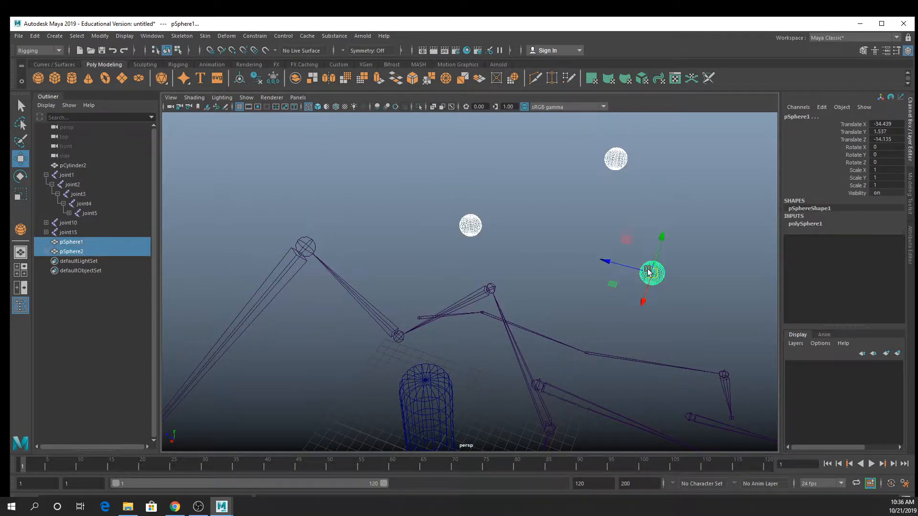
{"action": "key", "text": "p"}
Rotate pSphere1 about X to about -53.7 degrees and its child pSphere2 about X to about 37.9 degrees.
{"action": "left_click", "coordinate": [649, 271]}
{"action": "key", "text": "e"}
{"action": "mouse_move", "coordinate": [669, 237]}
{"action": "left_mouse_down"}
{"action": "mouse_move", "coordinate": [683, 264]}
{"action": "mouse_move", "coordinate": [668, 243]}
{"action": "left_mouse_up"}
{"action": "scroll", "coordinate": [664, 248], "scroll_direction": "down", "scroll_amount": 3}
{"action": "left_click_drag", "start_coordinate": [593, 239], "coordinate": [490, 252], "text": "alt"}
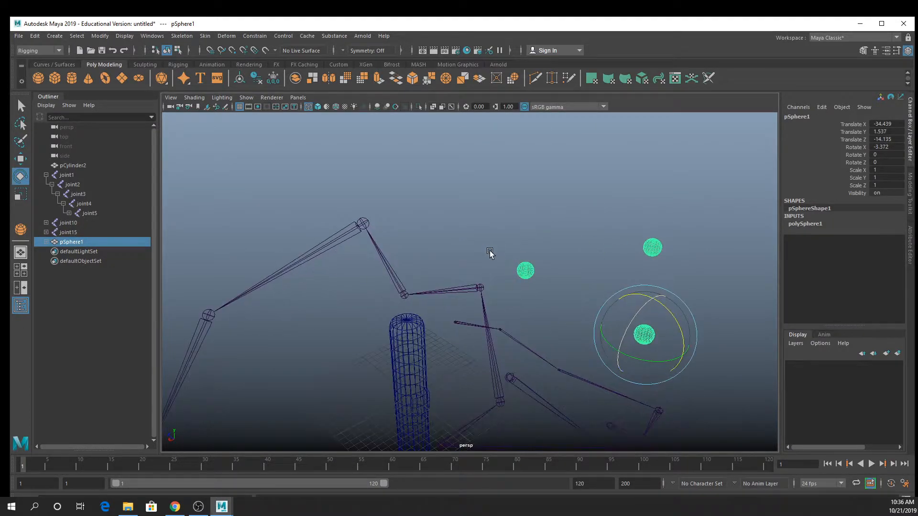
{"action": "left_click_drag", "start_coordinate": [674, 312], "coordinate": [607, 221]}
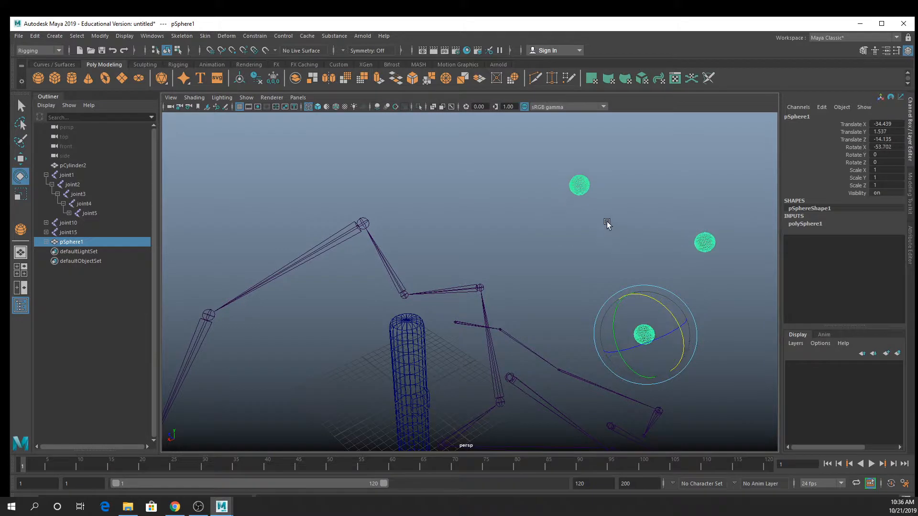
{"action": "left_click", "coordinate": [584, 176]}
{"action": "left_click_drag", "start_coordinate": [598, 154], "coordinate": [549, 180]}
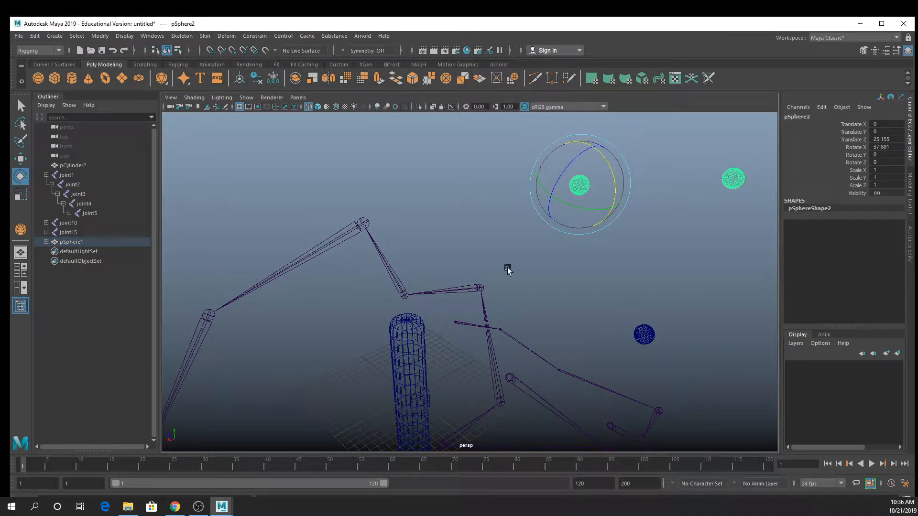
Select all three demonstration spheres and delete them.
{"action": "left_click", "coordinate": [449, 297]}
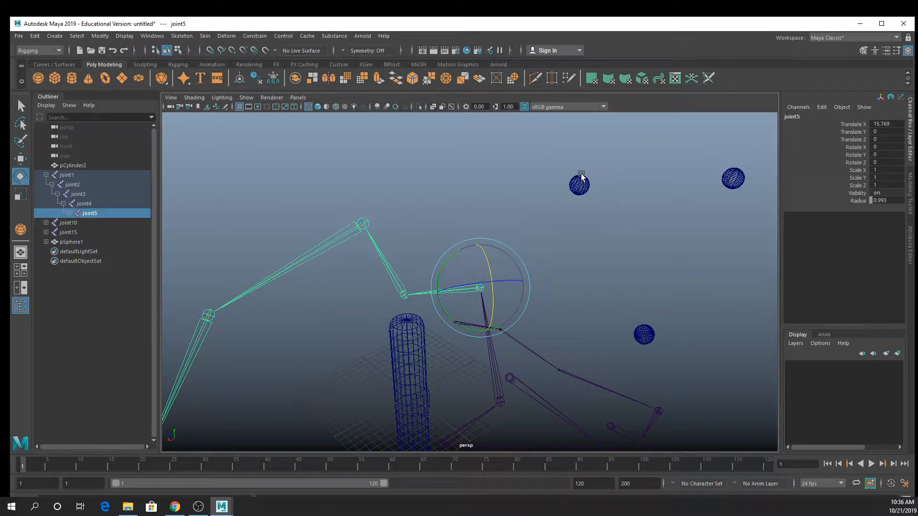
{"action": "left_click_drag", "start_coordinate": [557, 135], "coordinate": [789, 351]}
{"action": "key", "text": "Delete"}
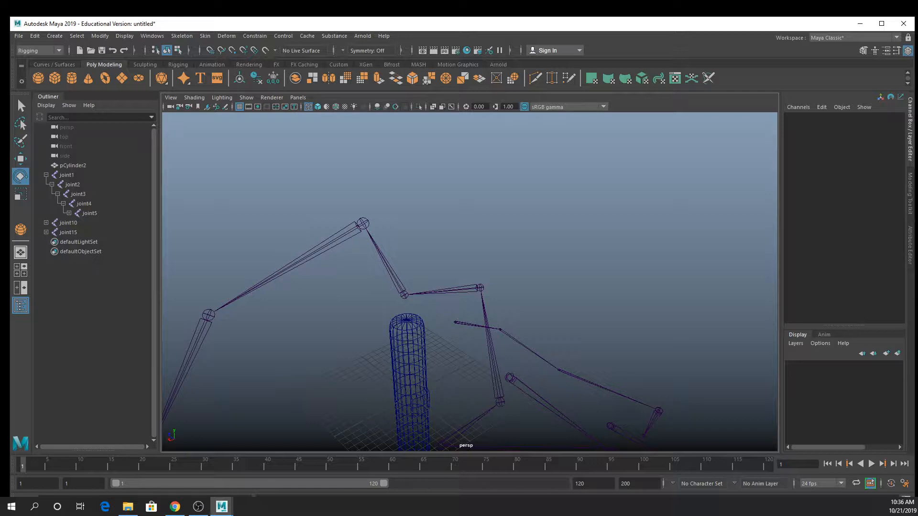
Delete all remaining joint chains and the leftover joint10, keeping only the cylinder in the scene.
{"action": "scroll", "coordinate": [561, 315], "scroll_direction": "down", "scroll_amount": 5}
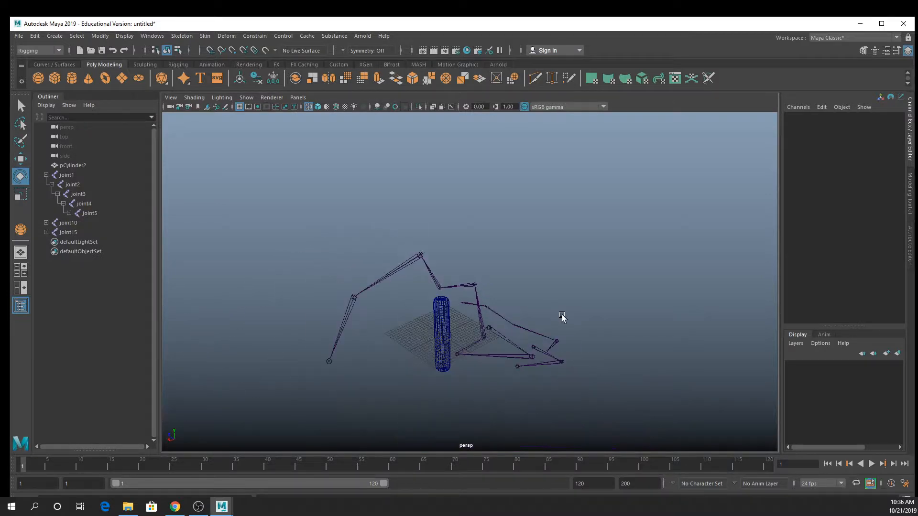
{"action": "middle_click_drag", "start_coordinate": [556, 316], "coordinate": [583, 261], "text": "alt"}
{"action": "scroll", "coordinate": [583, 260], "scroll_direction": "up", "scroll_amount": 3}
{"action": "left_click_drag", "start_coordinate": [553, 260], "coordinate": [580, 247], "text": "alt"}
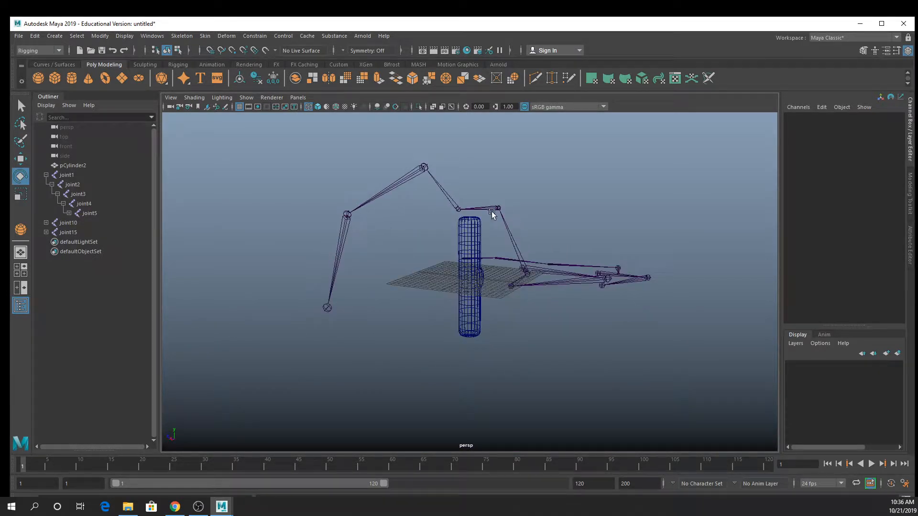
{"action": "left_click_drag", "start_coordinate": [515, 238], "coordinate": [589, 368]}
{"action": "key", "text": "Delete"}
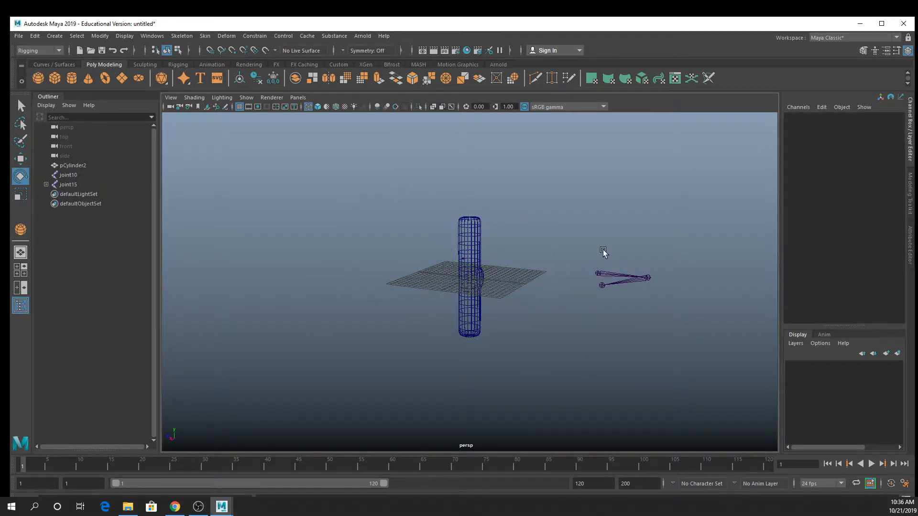
{"action": "left_click", "coordinate": [607, 276]}
{"action": "key", "text": "Delete"}
{"action": "scroll", "coordinate": [472, 258], "scroll_direction": "up", "scroll_amount": 4}
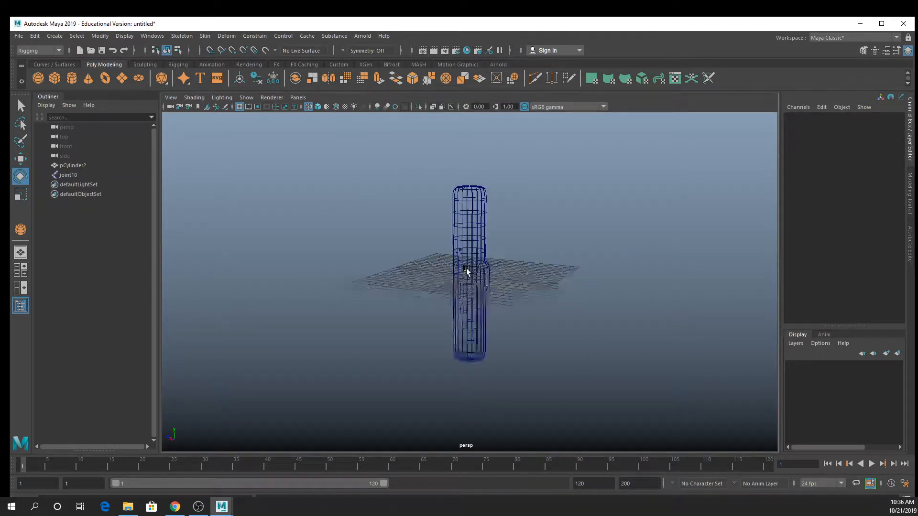
{"action": "left_click", "coordinate": [445, 229]}
{"action": "key", "text": "Delete"}
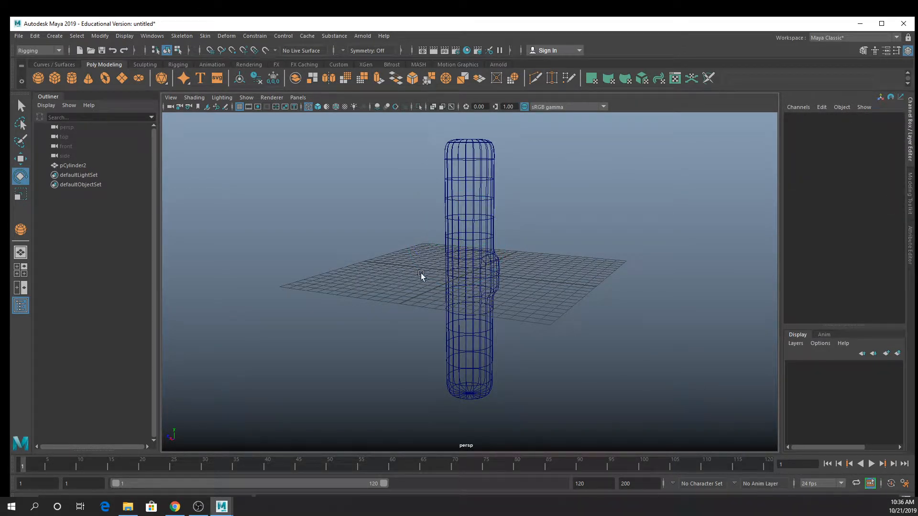
In the wireframe side view, create a three-joint chain down the cylinder, with the middle joint offset toward the bulge and segments about 12.2 units long.
{"action": "key", "text": "space"}
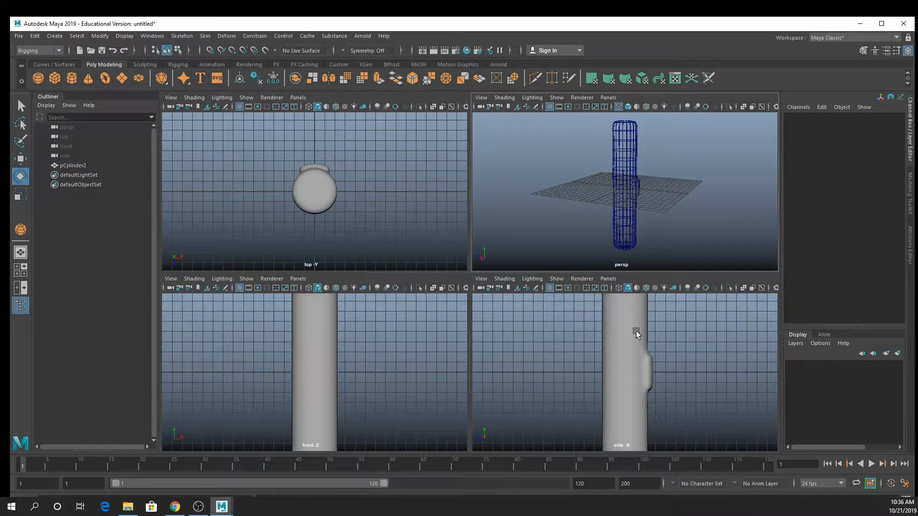
{"action": "key", "text": "4"}
{"action": "key", "text": "space"}
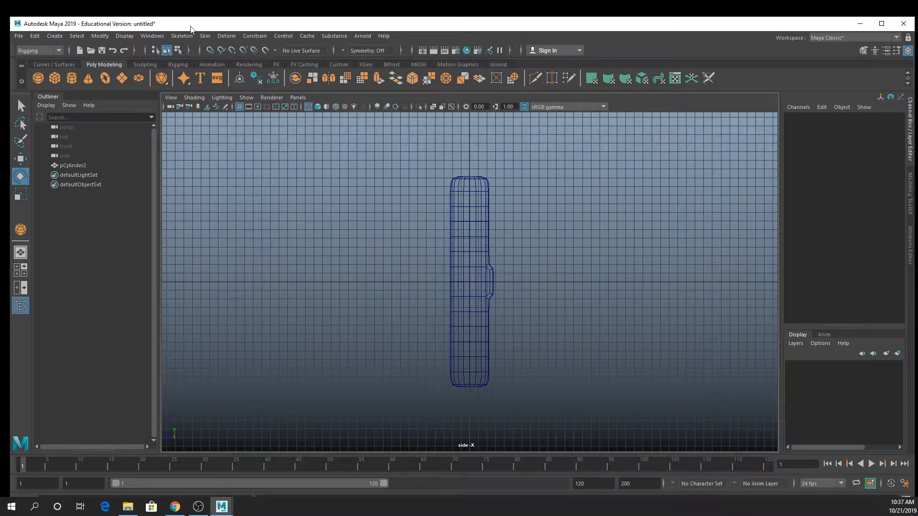
{"action": "left_click", "coordinate": [189, 37]}
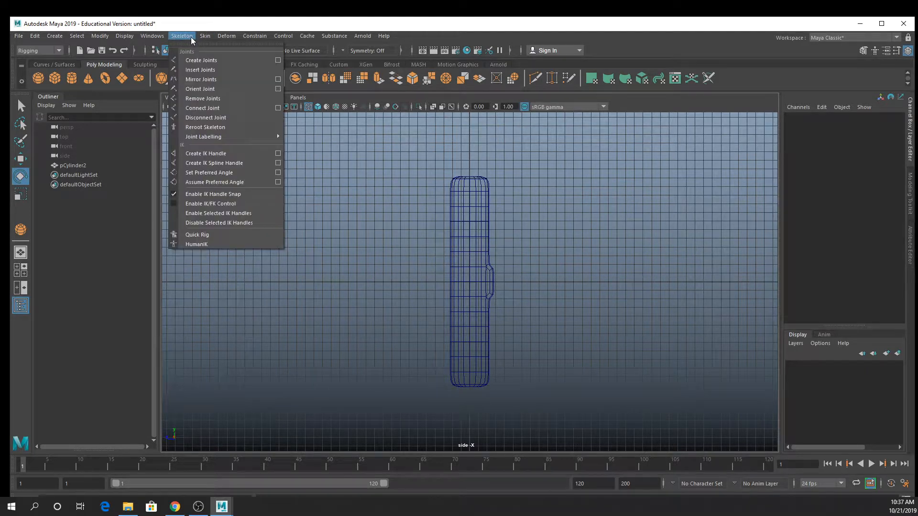
{"action": "left_click", "coordinate": [253, 61]}
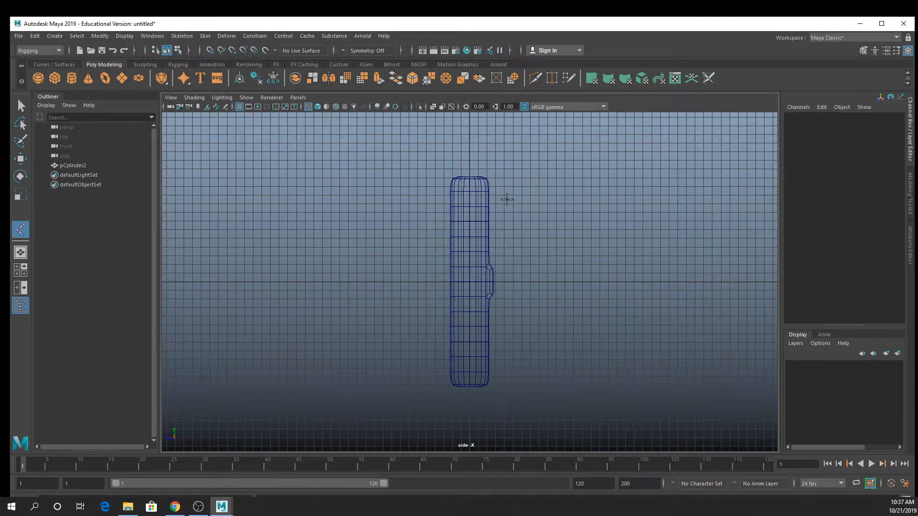
{"action": "scroll", "coordinate": [506, 200], "scroll_direction": "up", "scroll_amount": 3}
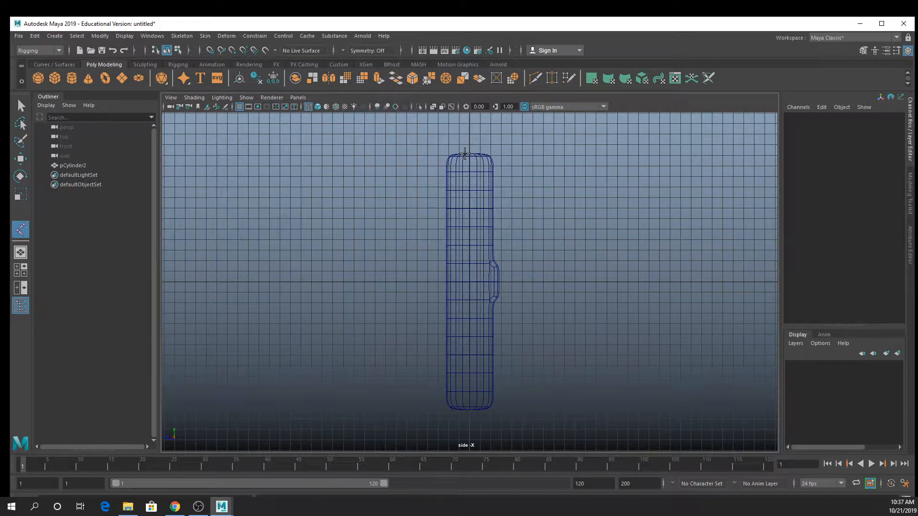
{"action": "left_click", "coordinate": [464, 154]}
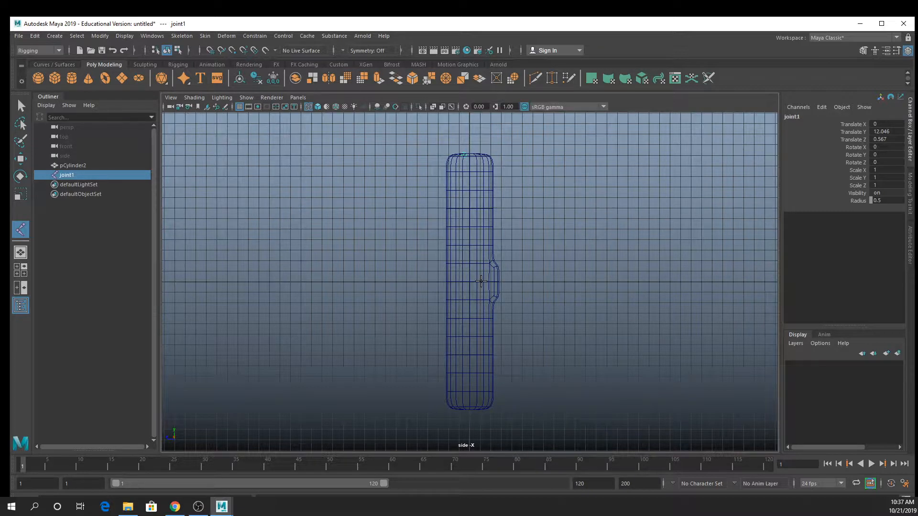
{"action": "left_click", "coordinate": [480, 281]}
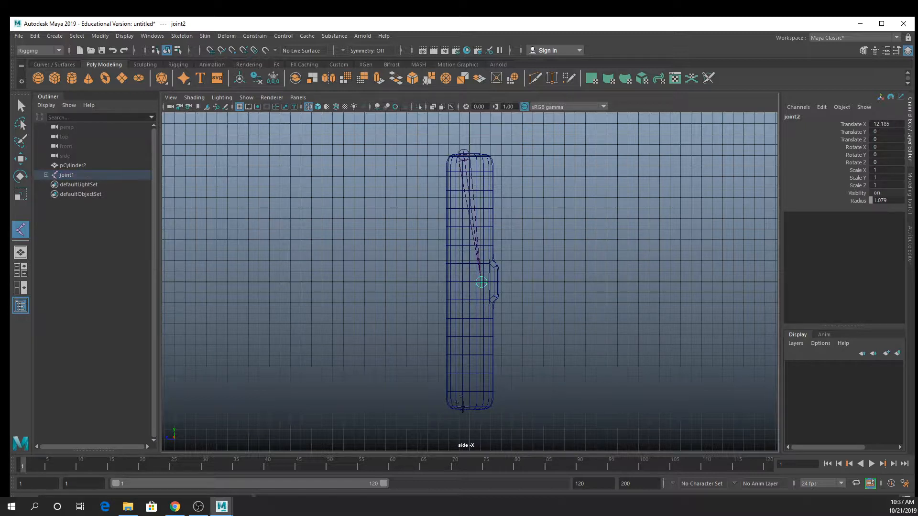
{"action": "left_click", "coordinate": [467, 409]}
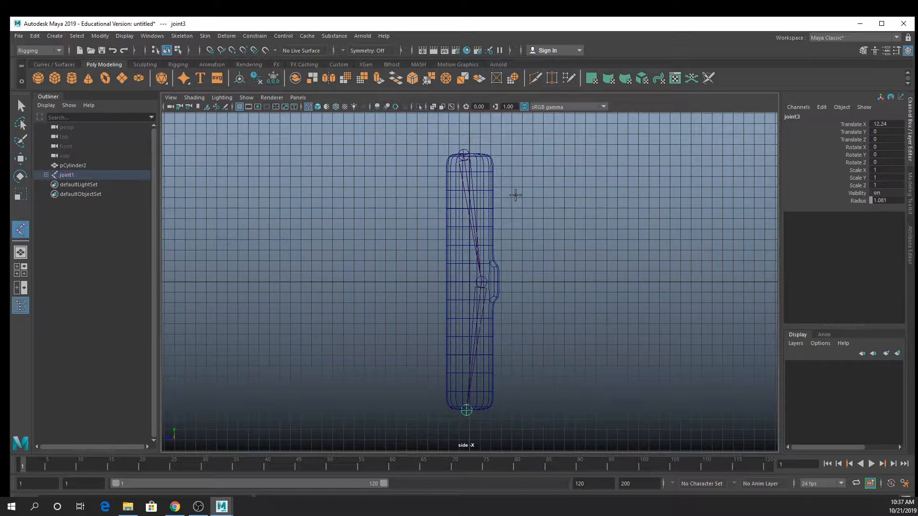
Set the side view to shaded display, and hide pCylinder2 in the perspective view.
{"action": "scroll", "coordinate": [515, 195], "scroll_direction": "up", "scroll_amount": 3}
{"action": "key", "text": "5"}
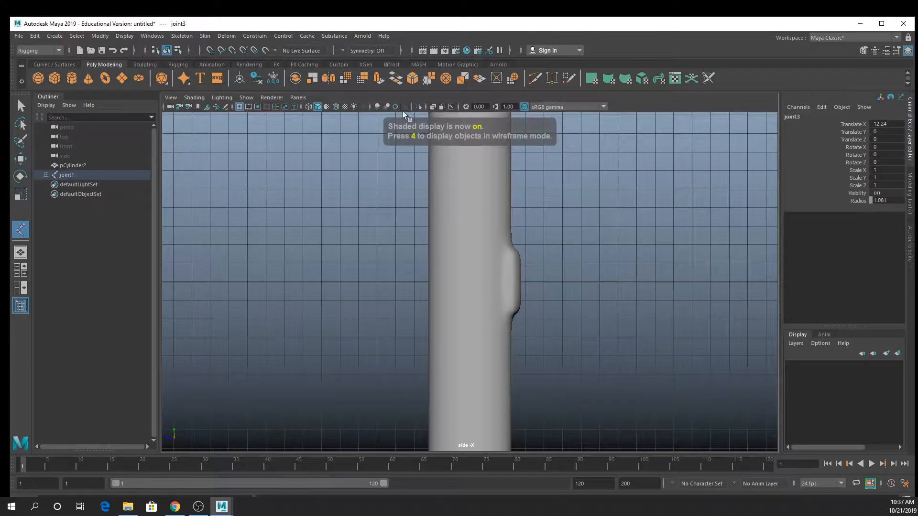
{"action": "key", "text": "space"}
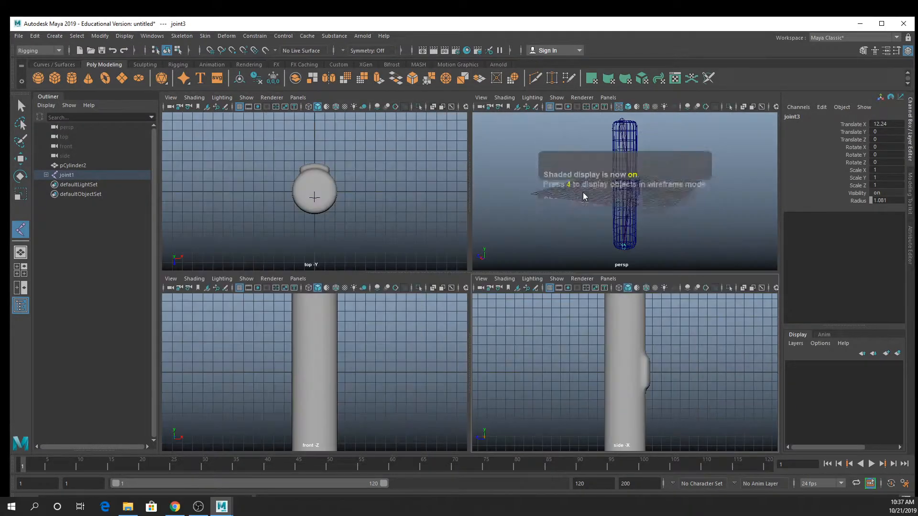
{"action": "key", "text": "space"}
{"action": "key", "text": "q"}
{"action": "left_click", "coordinate": [484, 171]}
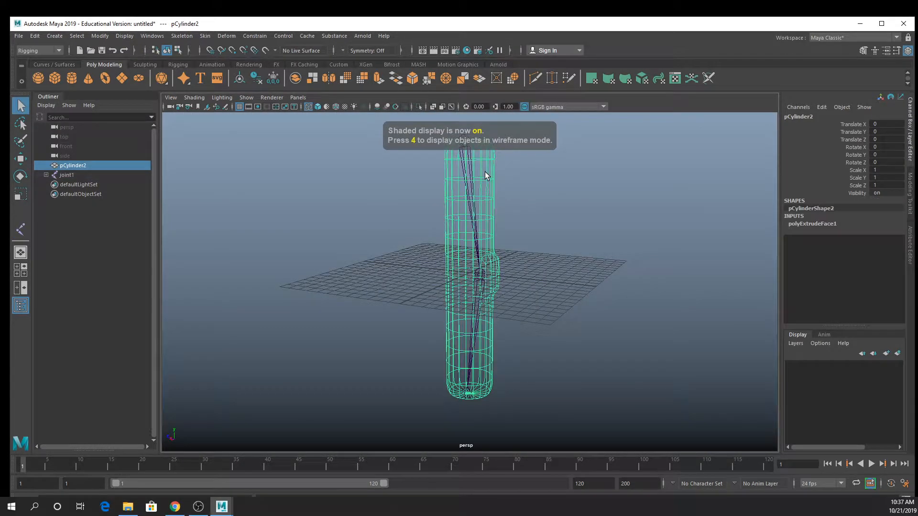
{"action": "key", "text": "ctrl+h"}
Try rotating joint1, undo the rotation, and select the middle joint, joint2.
{"action": "left_click_drag", "start_coordinate": [524, 248], "coordinate": [543, 237], "text": "alt"}
{"action": "key", "text": "e"}
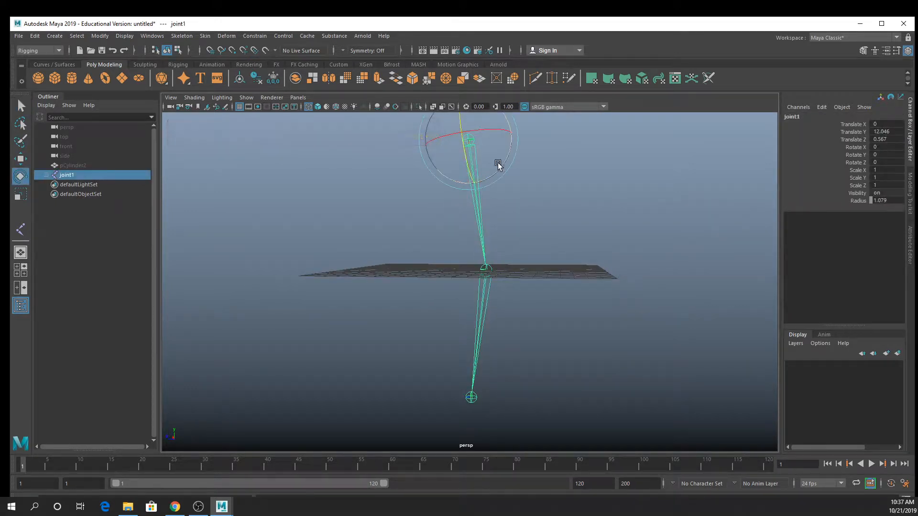
{"action": "mouse_move", "coordinate": [498, 161]}
{"action": "left_mouse_down"}
{"action": "mouse_move", "coordinate": [506, 190]}
{"action": "mouse_move", "coordinate": [500, 167]}
{"action": "left_mouse_up"}
{"action": "key", "text": "ctrl+z"}
{"action": "left_click", "coordinate": [485, 272]}
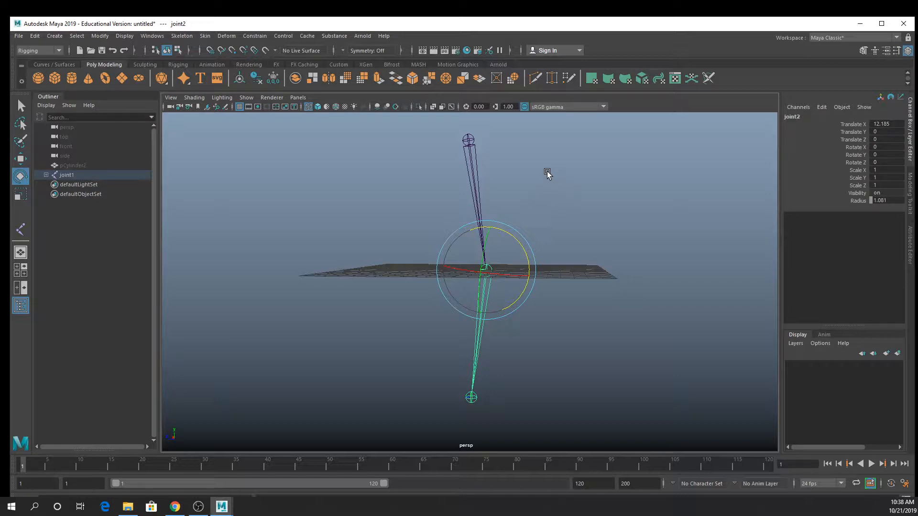
Switch to the side view and make the hidden pCylinder2 visible again.
{"action": "key", "text": "space"}
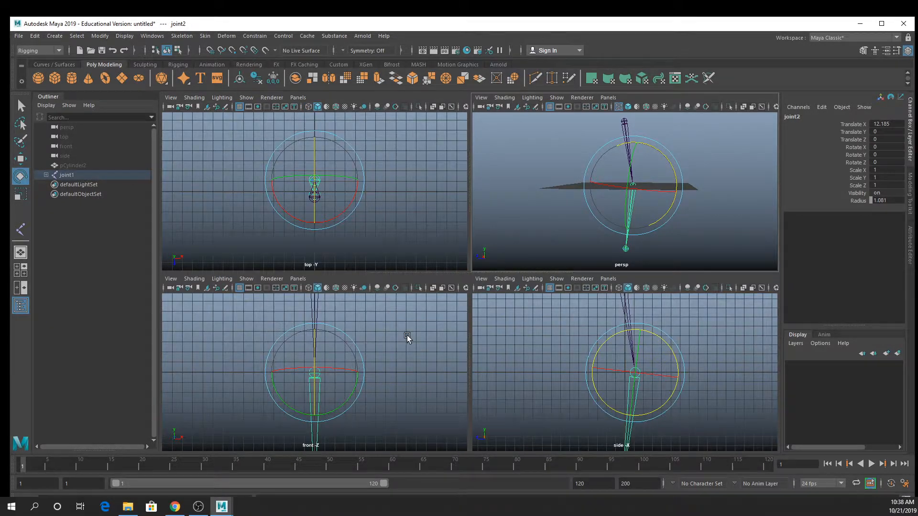
{"action": "key", "text": "space"}
{"action": "scroll", "coordinate": [409, 142], "scroll_direction": "down", "scroll_amount": 1}
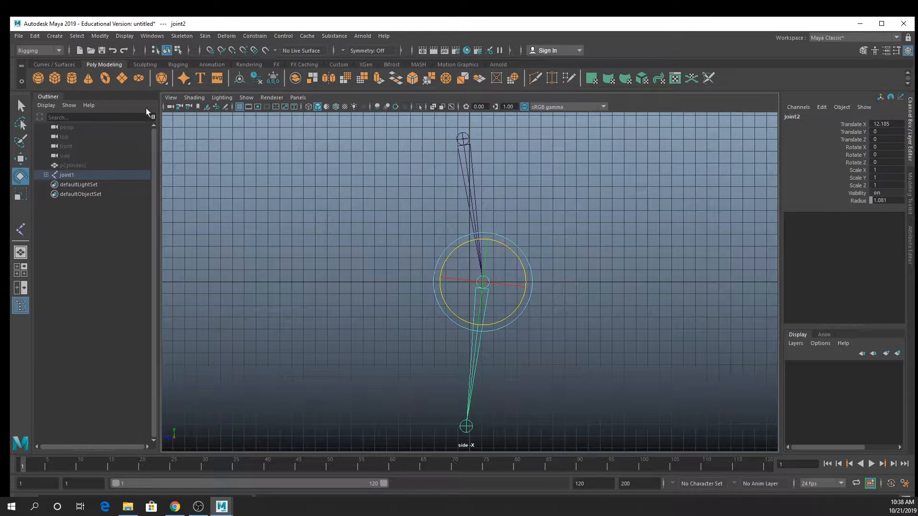
{"action": "left_click", "coordinate": [69, 164]}
{"action": "key", "text": "shift+h"}
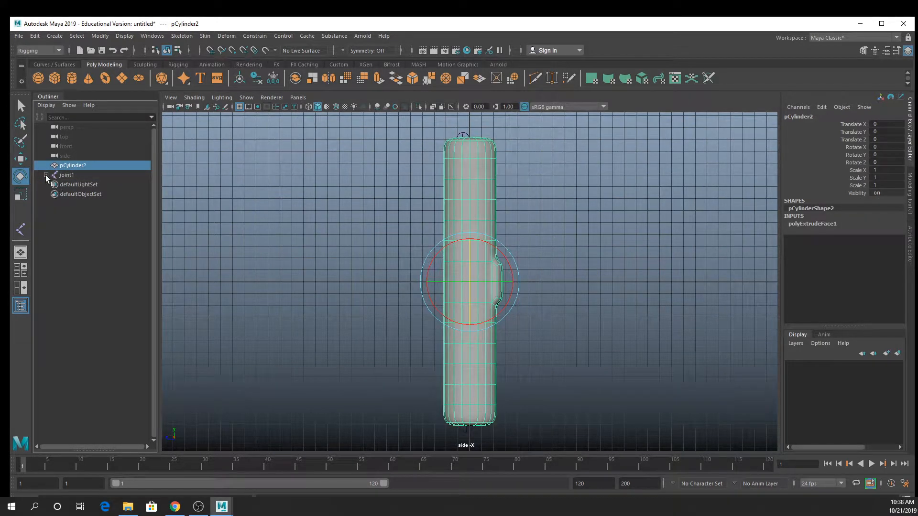
Expand the joint1 hierarchy and rename its three joints, from parent to end, as shouder, wlbow and wrist.
{"action": "left_click", "coordinate": [46, 175]}
{"action": "double_click", "coordinate": [68, 175]}
{"action": "type", "text": "shouder"}
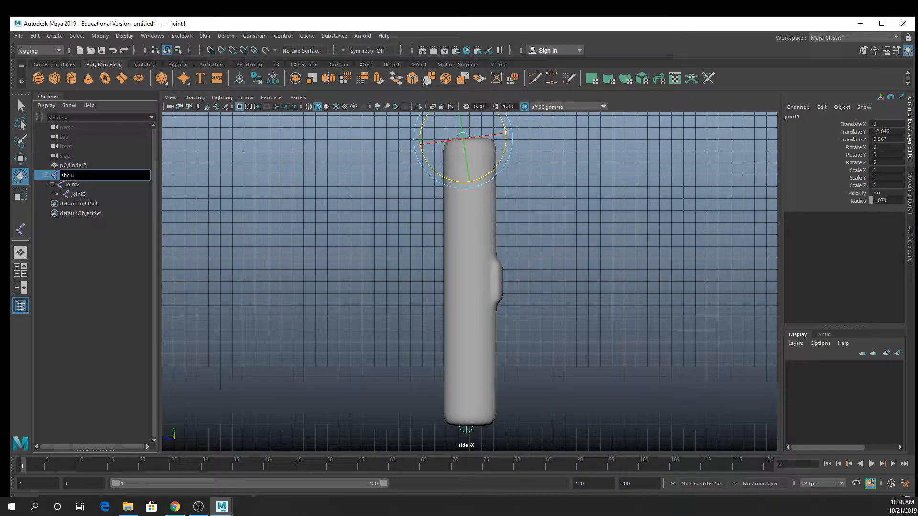
{"action": "key", "text": "Return"}
{"action": "double_click", "coordinate": [68, 184]}
{"action": "type", "text": "wlbow"}
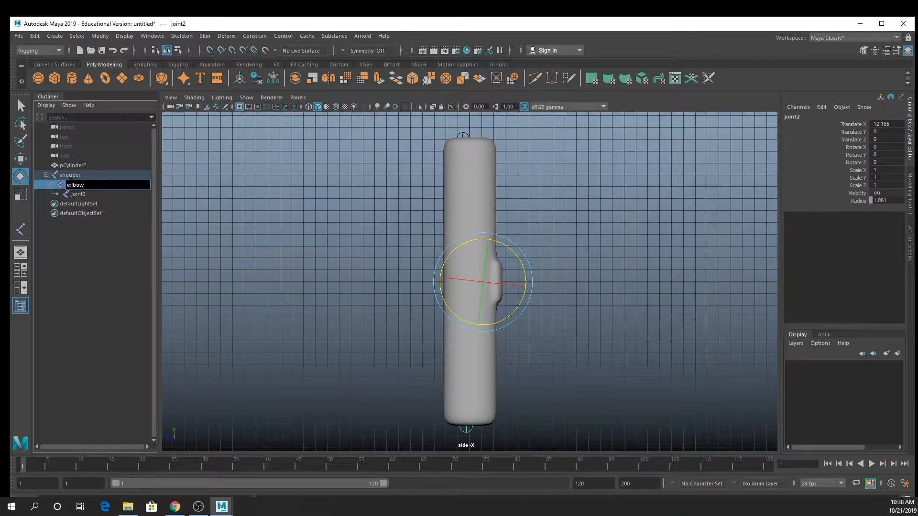
{"action": "key", "text": "Return"}
{"action": "double_click", "coordinate": [77, 194]}
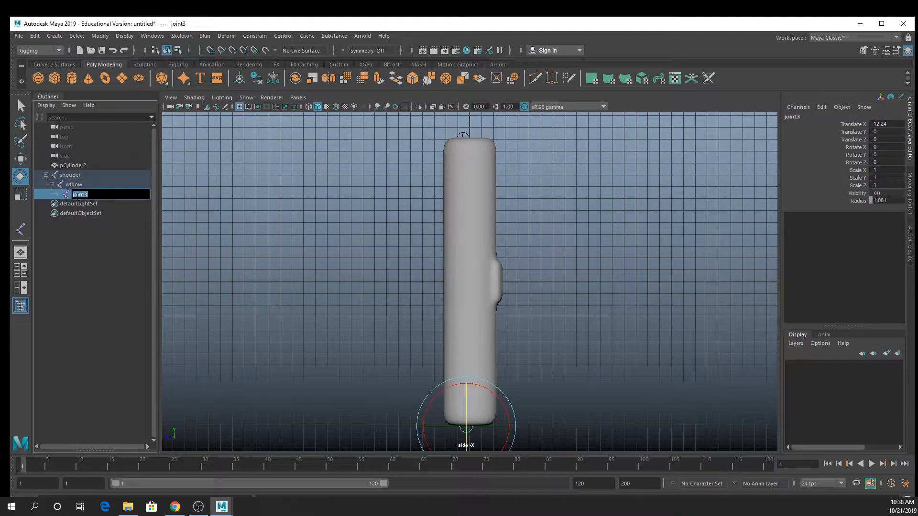
{"action": "type", "text": "wrist"}
{"action": "key", "text": "Return"}
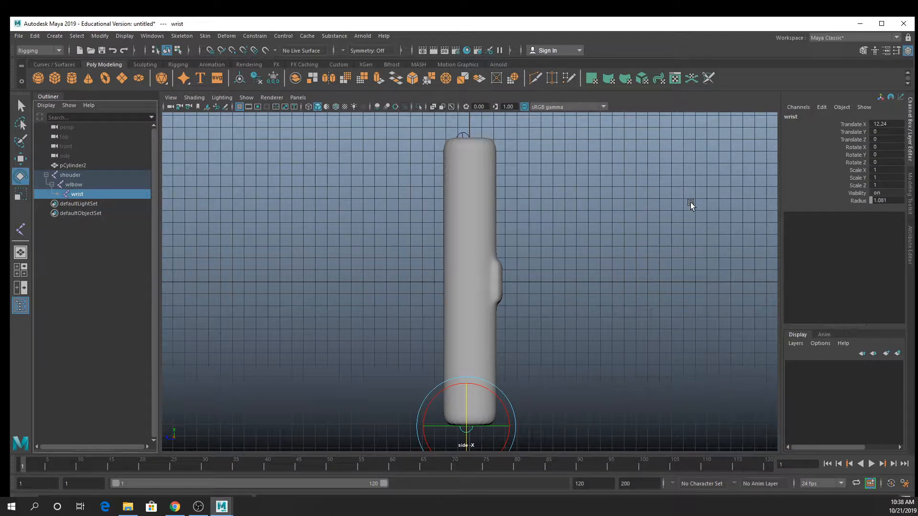
Check the chain in wireframe, return the side view to shaded display, and enable X-Ray Joints there.
{"action": "left_click", "coordinate": [514, 151]}
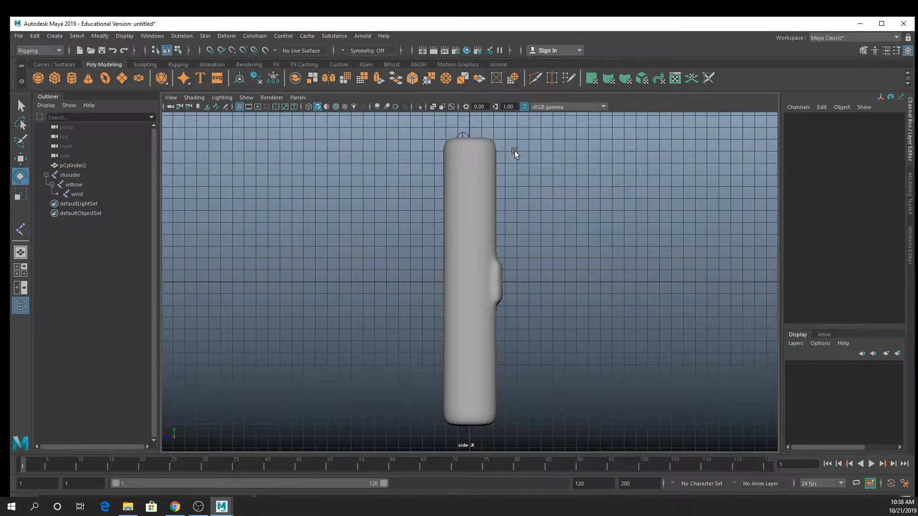
{"action": "key", "text": "4"}
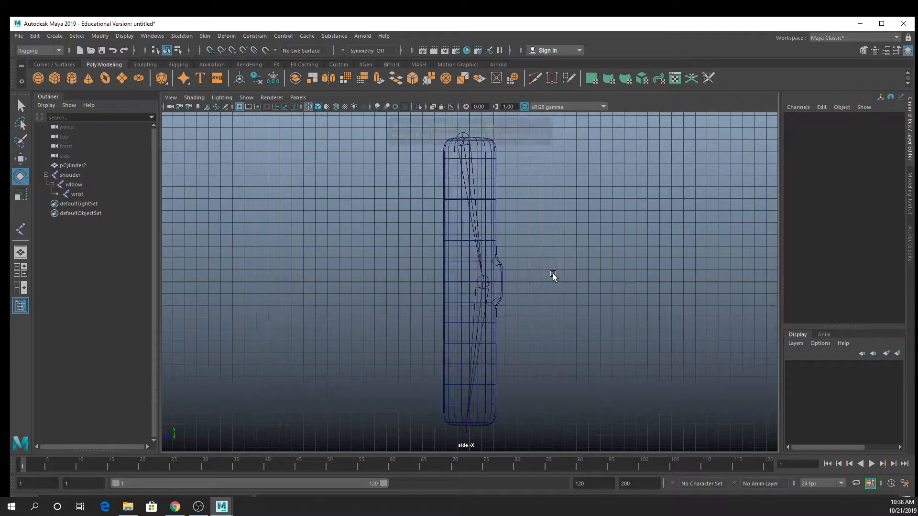
{"action": "scroll", "coordinate": [553, 273], "scroll_direction": "up", "scroll_amount": 1}
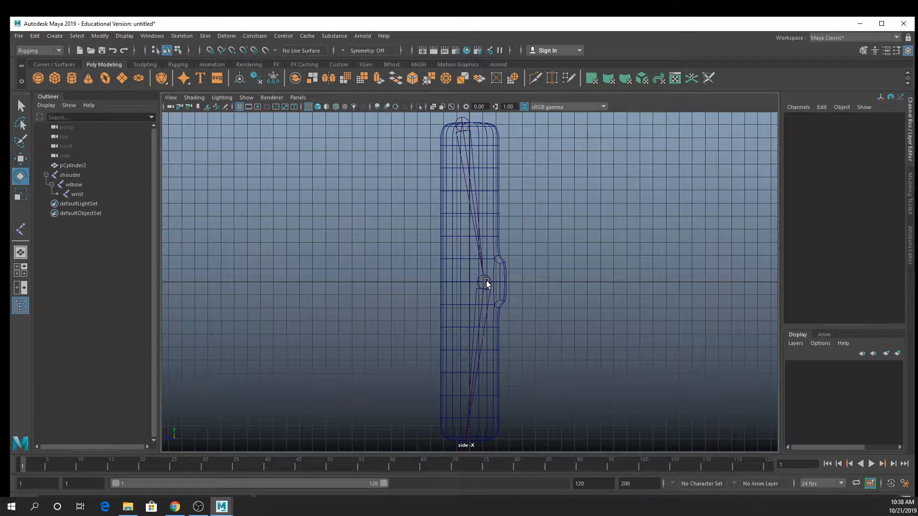
{"action": "key", "text": "5"}
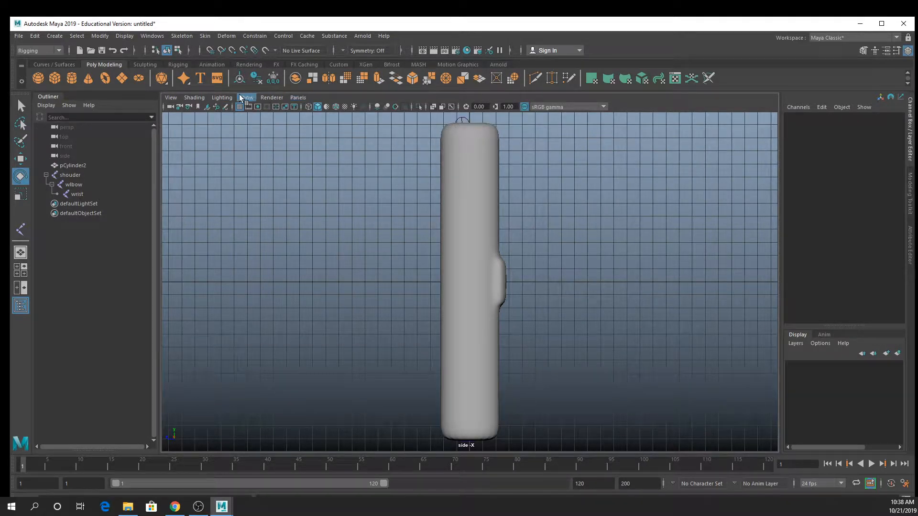
{"action": "left_click", "coordinate": [199, 98]}
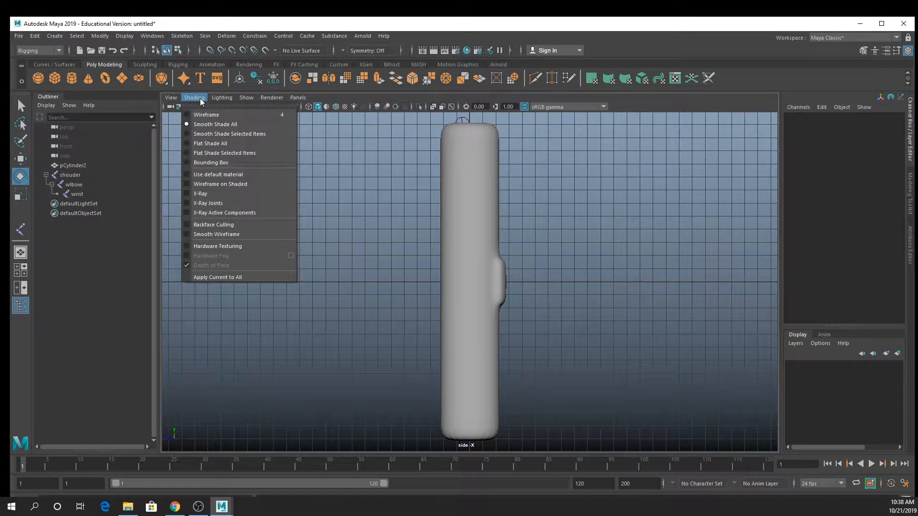
{"action": "left_click", "coordinate": [215, 204]}
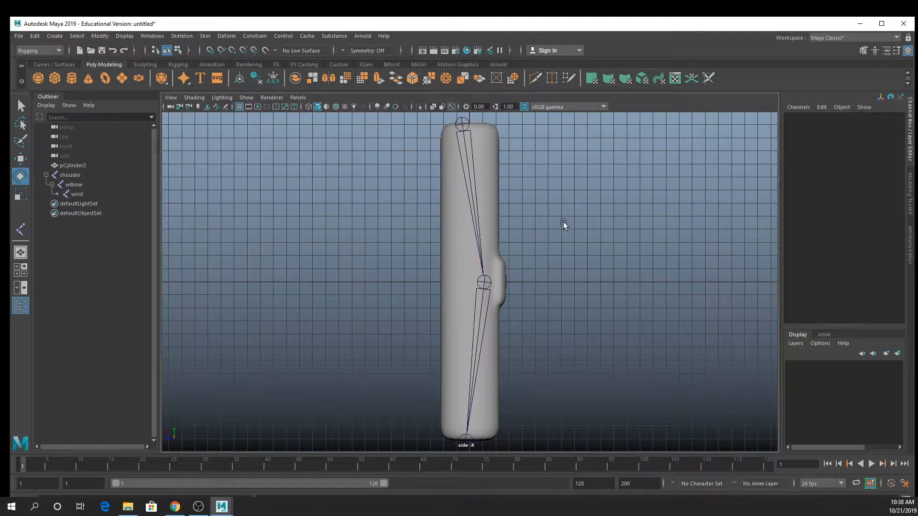
Set the perspective view to shaded display and enable X-Ray Joints in it.
{"action": "key", "text": "space"}
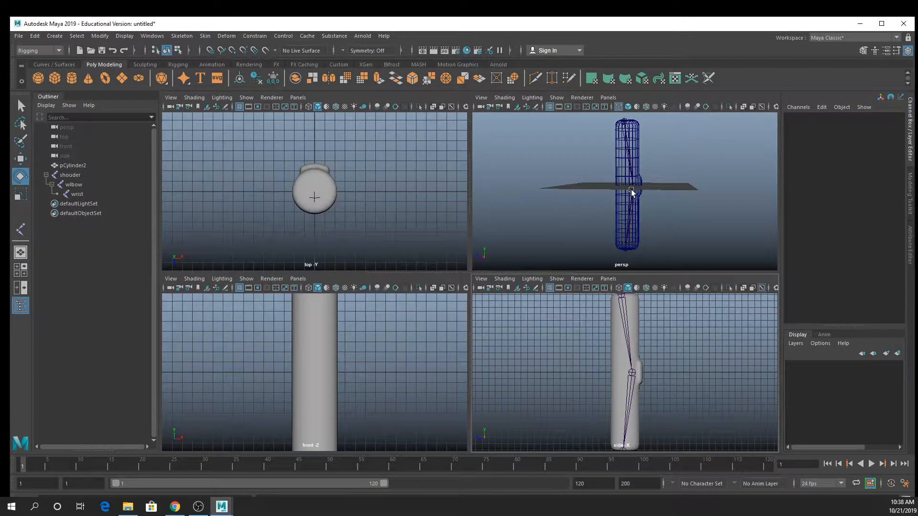
{"action": "key", "text": "5"}
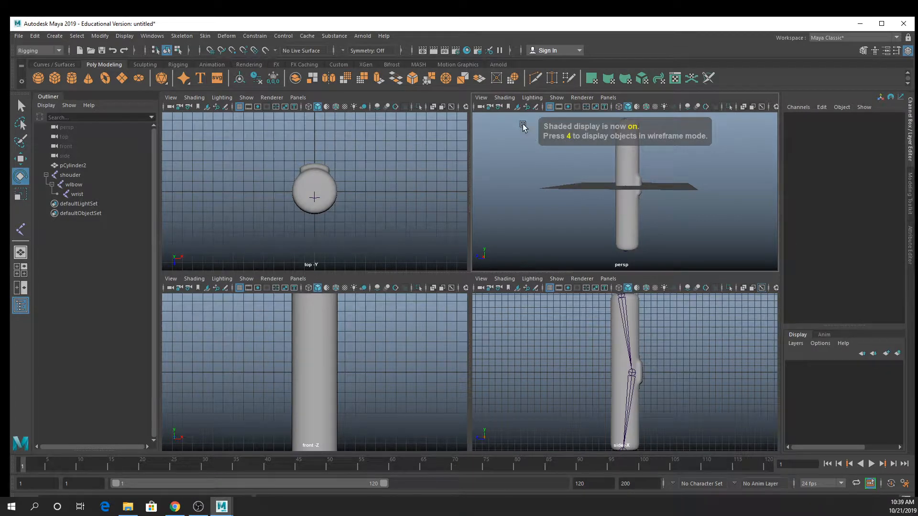
{"action": "left_click", "coordinate": [504, 98]}
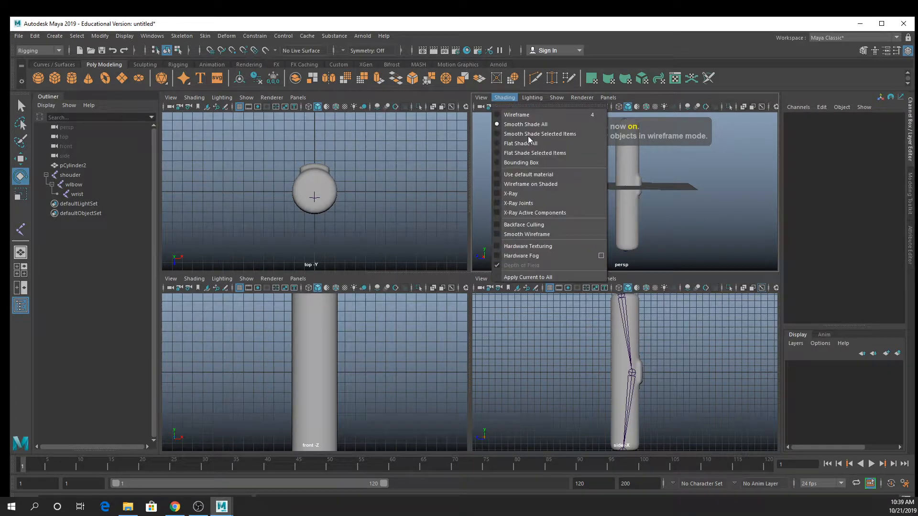
{"action": "left_click", "coordinate": [532, 204]}
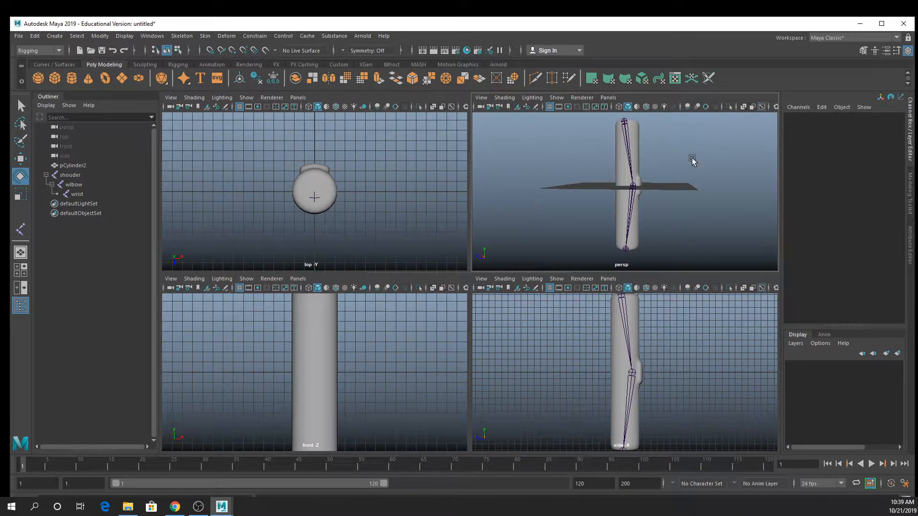
{"action": "left_click_drag", "start_coordinate": [702, 175], "coordinate": [713, 198], "text": "alt"}
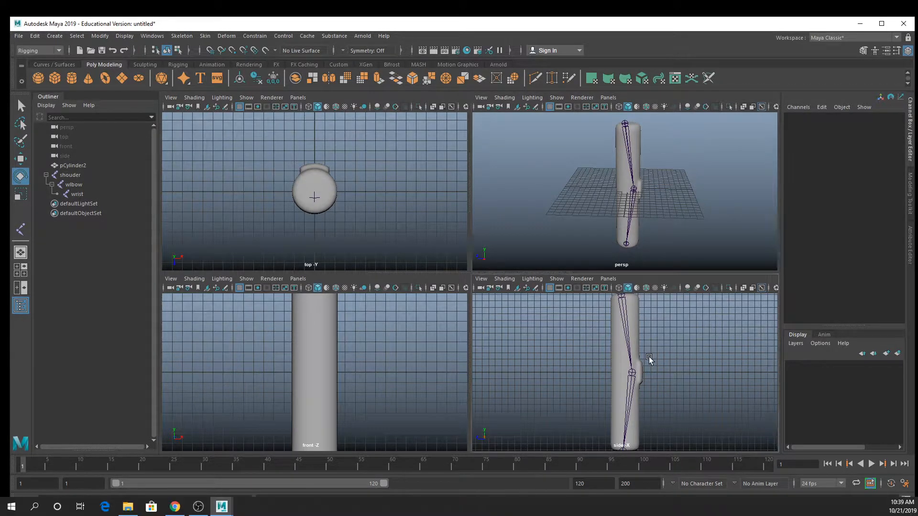
In the side view, duplicate the shouder joint chain and move the copy away from the cylinder to about 12.1 in Z.
{"action": "key", "text": "space"}
{"action": "scroll", "coordinate": [569, 225], "scroll_direction": "down", "scroll_amount": 2}
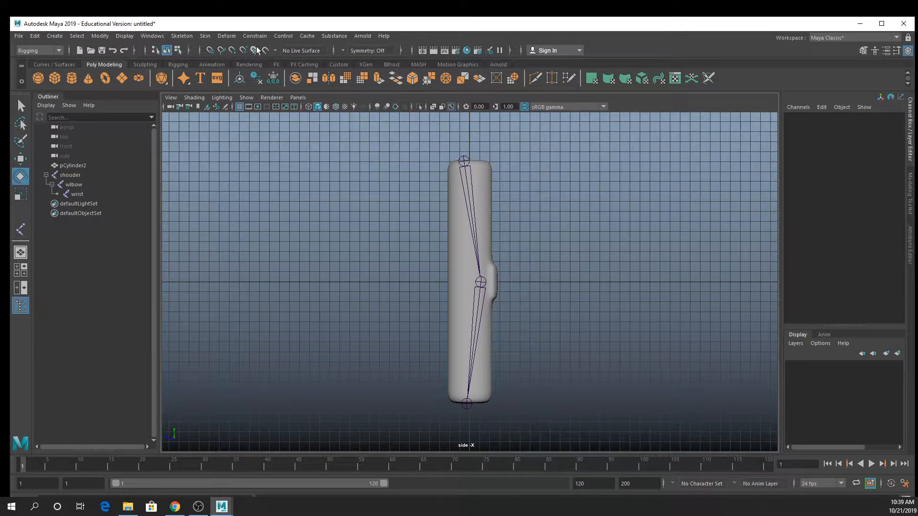
{"action": "left_click", "coordinate": [468, 163]}
{"action": "key", "text": "ctrl+d"}
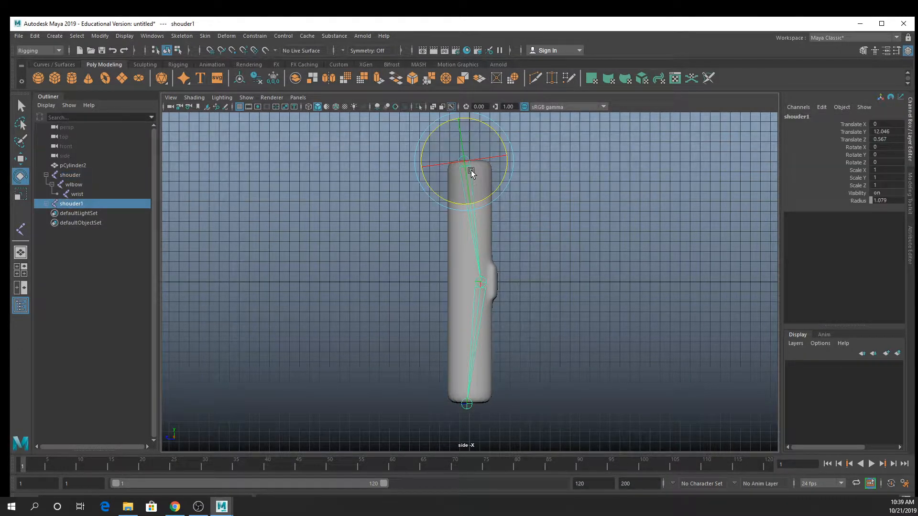
{"action": "key", "text": "w"}
{"action": "left_click_drag", "start_coordinate": [430, 161], "coordinate": [313, 161]}
{"action": "left_click", "coordinate": [304, 193]}
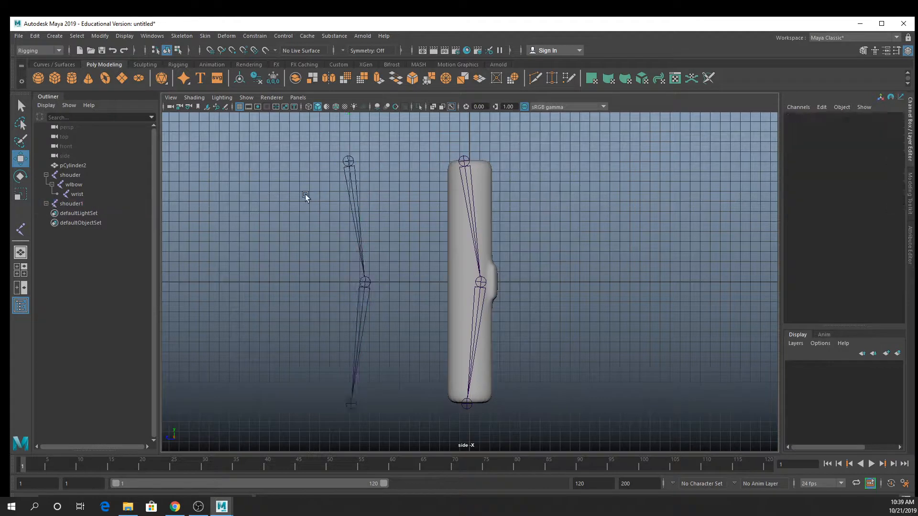
Compare the original and duplicated joint chains by selecting each in turn and examining them in the side and perspective views.
{"action": "middle_click_drag", "start_coordinate": [374, 200], "coordinate": [402, 205], "text": "alt"}
{"action": "left_click", "coordinate": [499, 173]}
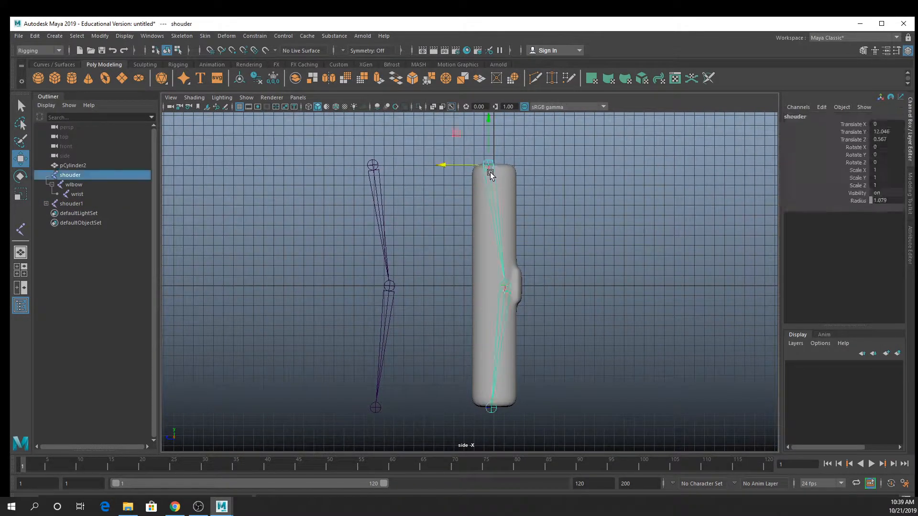
{"action": "left_click", "coordinate": [379, 191]}
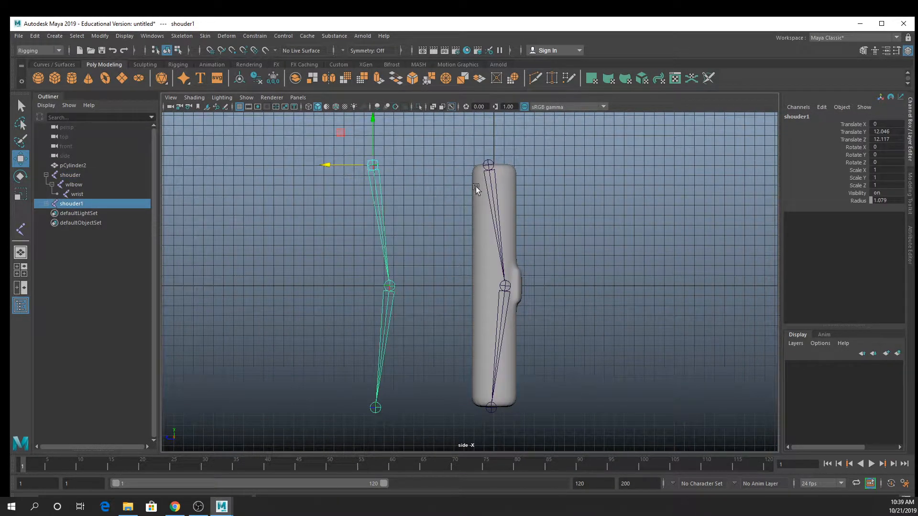
{"action": "left_click", "coordinate": [493, 172]}
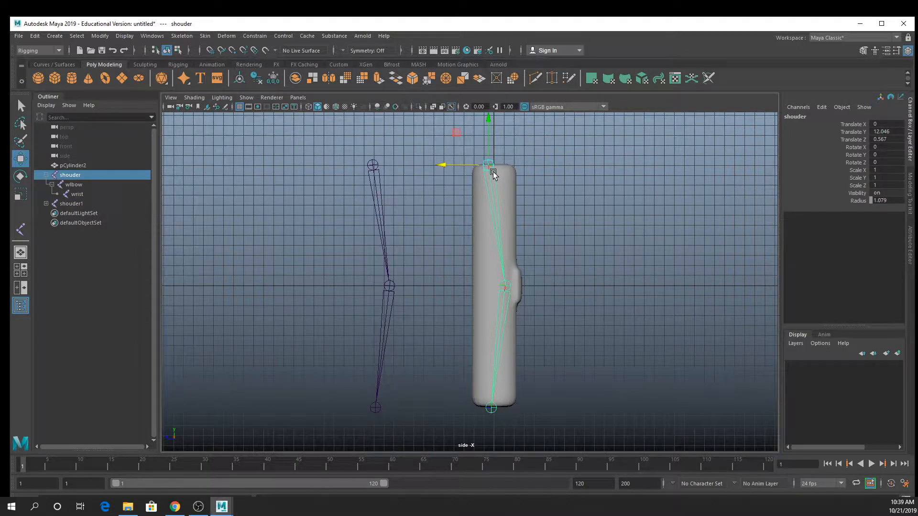
{"action": "left_click", "coordinate": [376, 168]}
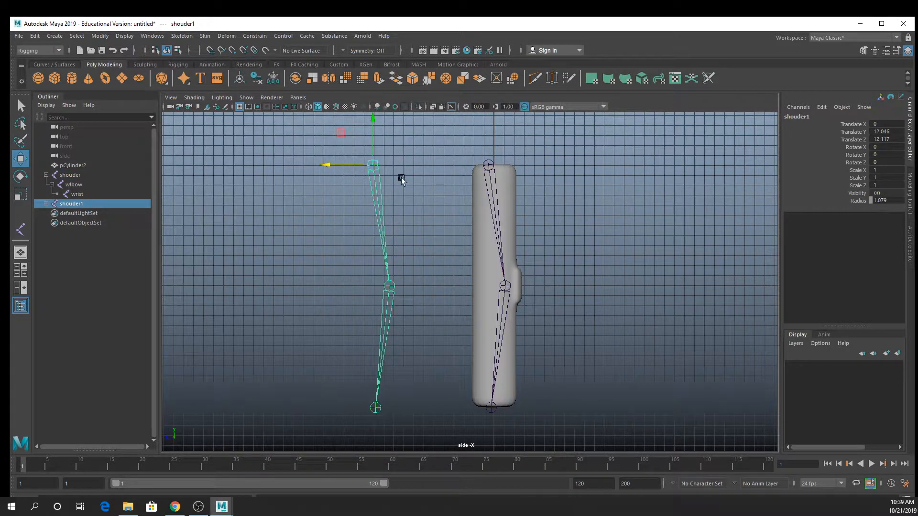
{"action": "key", "text": "space"}
{"action": "key", "text": "space"}
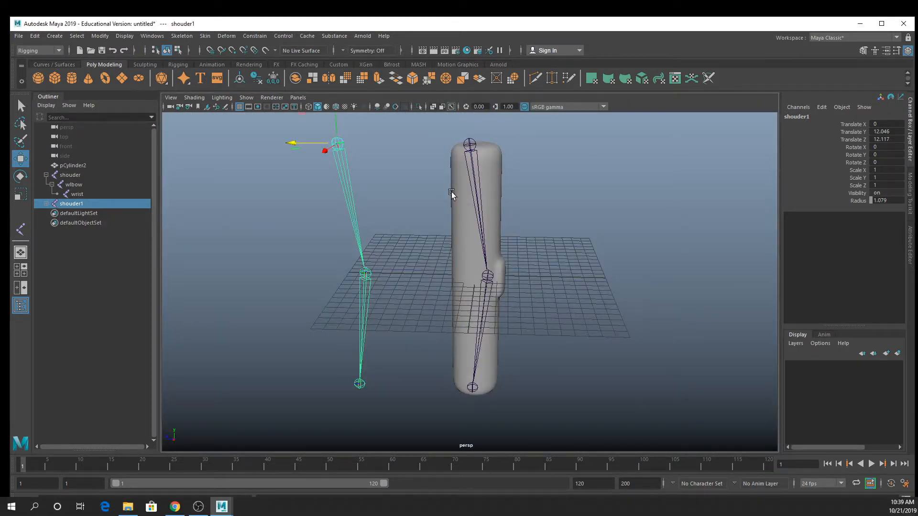
{"action": "left_click_drag", "start_coordinate": [452, 191], "coordinate": [500, 185], "text": "alt"}
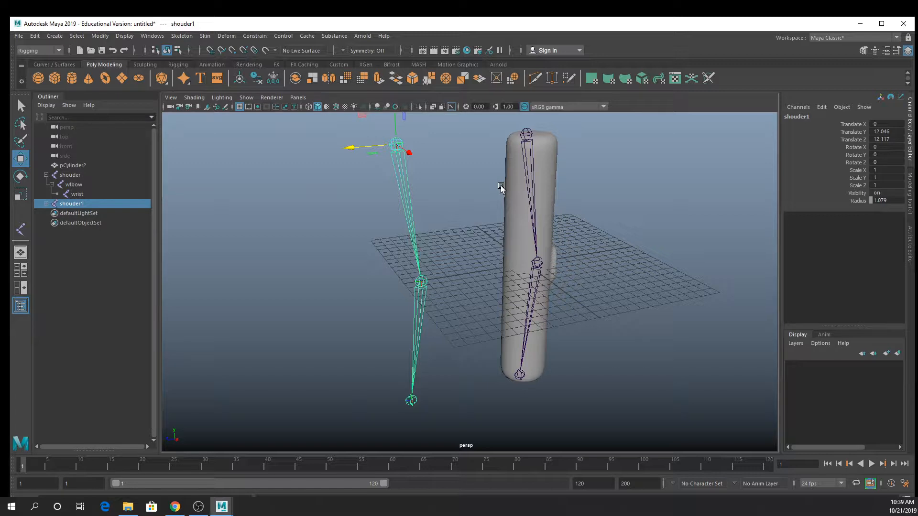
{"action": "left_click_drag", "start_coordinate": [441, 114], "coordinate": [451, 139], "text": "alt"}
{"action": "left_click", "coordinate": [463, 154]}
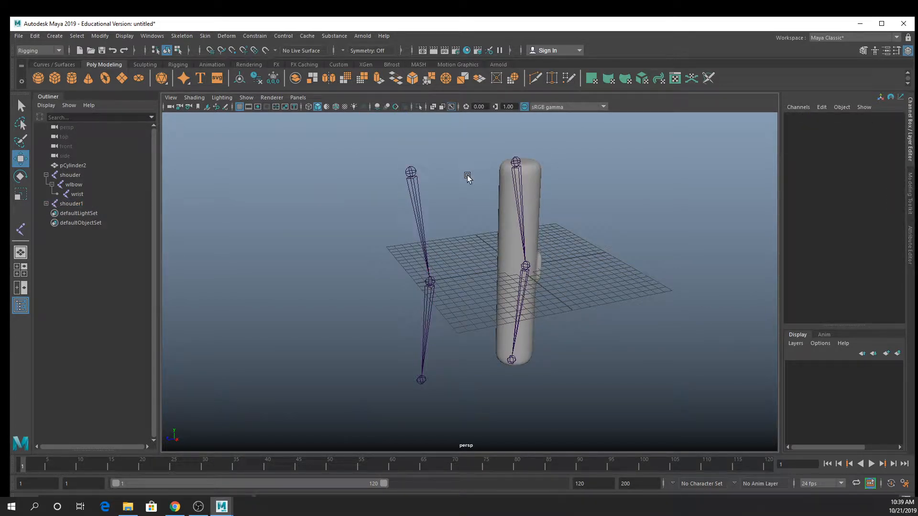
{"action": "scroll", "coordinate": [468, 177], "scroll_direction": "down", "scroll_amount": 4}
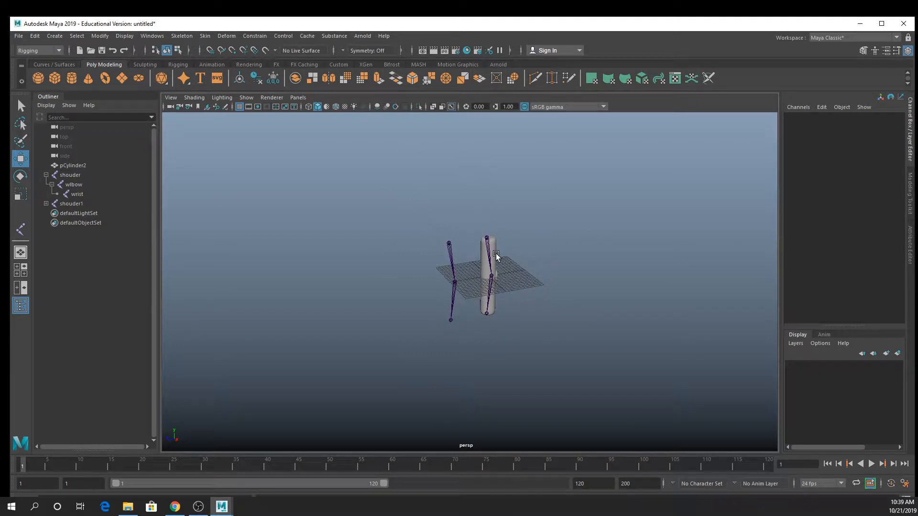
{"action": "scroll", "coordinate": [495, 257], "scroll_direction": "up", "scroll_amount": 3}
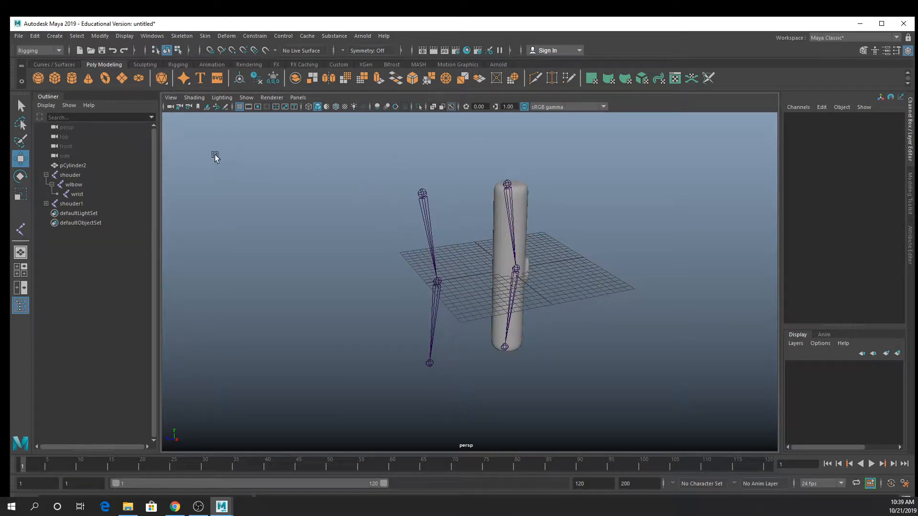
Create a NURBS circle, snap it to the top joint of the duplicated chain, and scale it uniformly to about 2.64.
{"action": "left_click", "coordinate": [65, 64]}
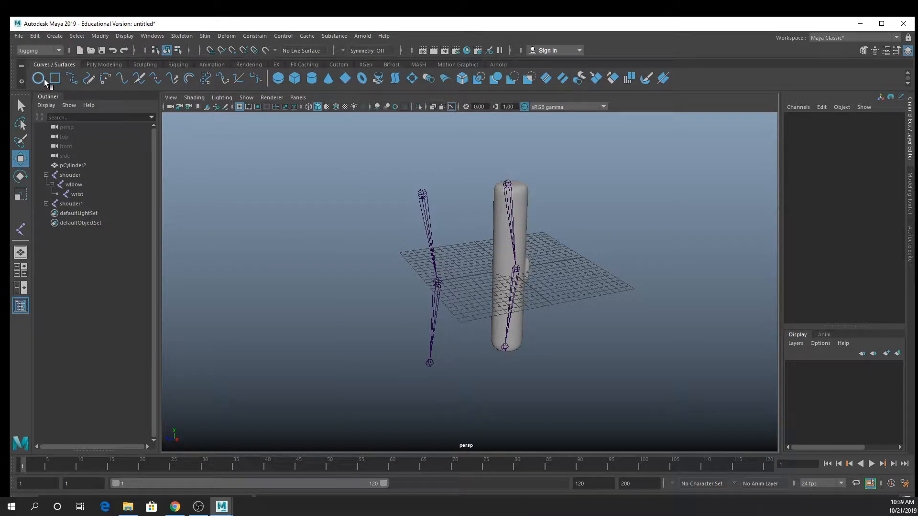
{"action": "left_click", "coordinate": [45, 81]}
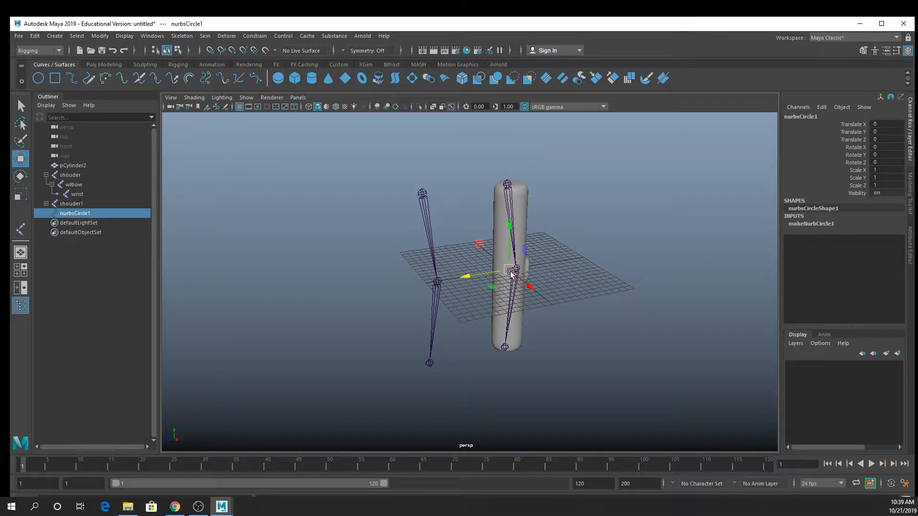
{"action": "left_click_drag", "start_coordinate": [510, 272], "coordinate": [422, 352]}
{"action": "key", "text": "r"}
Duplicate the control circle twice, snapping the copies to the middle and end joints of the duplicated chain.
{"action": "key", "text": "ctrl+d"}
{"action": "key", "text": "v"}
{"action": "key", "text": "w"}
{"action": "key", "text": "ctrl+d"}
{"action": "key", "text": "q"}
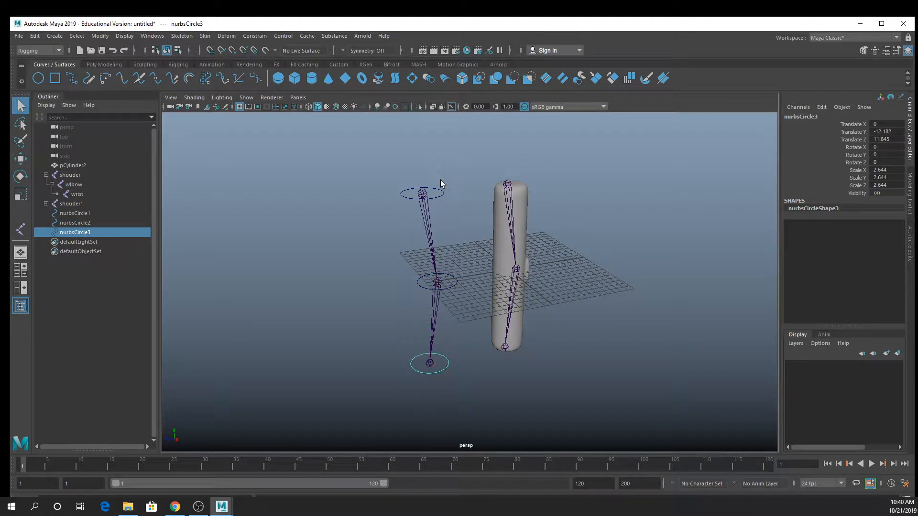
Select the control circle at the duplicated chain's top joint and check its snapped placement with the Move tool.
{"action": "left_click", "coordinate": [436, 188]}
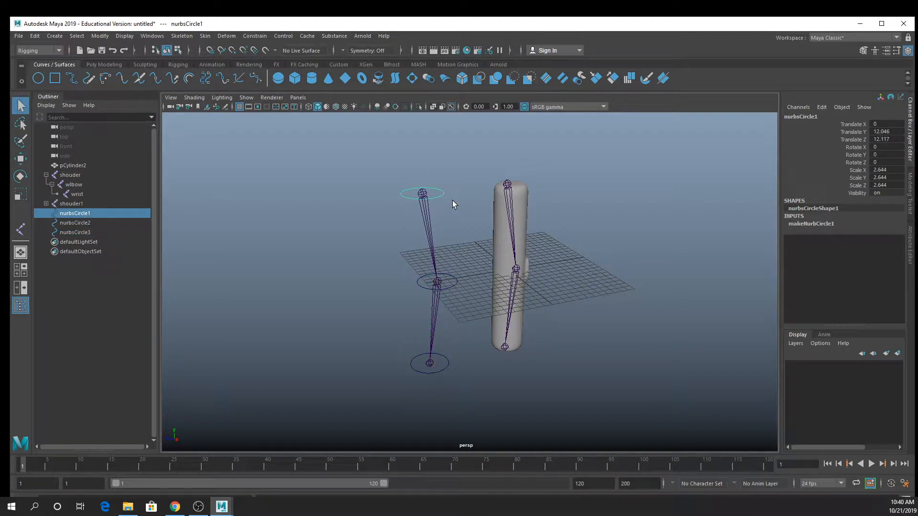
{"action": "left_click_drag", "start_coordinate": [452, 200], "coordinate": [442, 193], "text": "alt"}
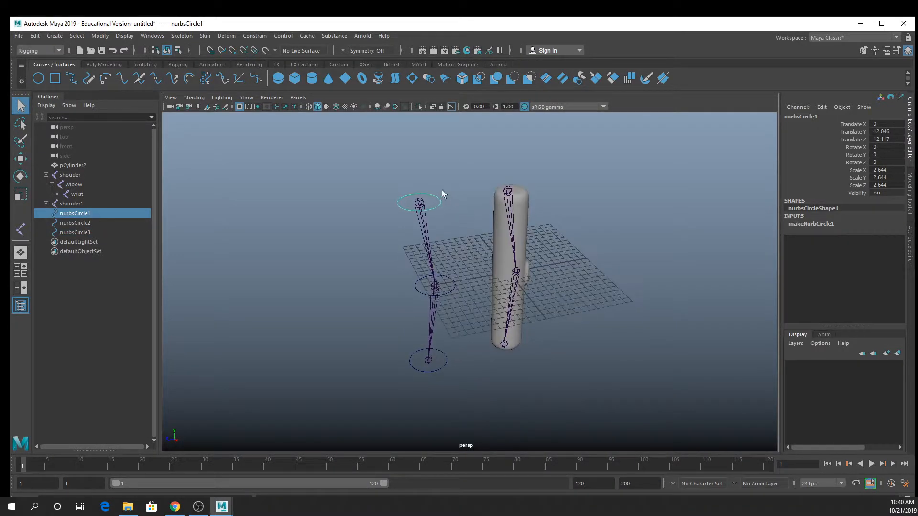
{"action": "right_click_drag", "start_coordinate": [406, 201], "coordinate": [478, 209], "text": "alt"}
{"action": "key", "text": "w"}
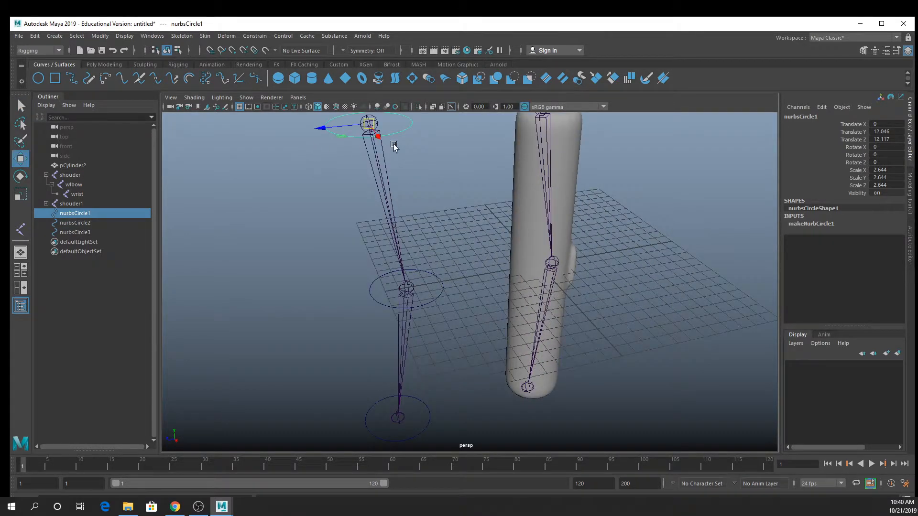
{"action": "middle_click_drag", "start_coordinate": [393, 144], "coordinate": [423, 196], "text": "alt"}
{"action": "key", "text": "v"}
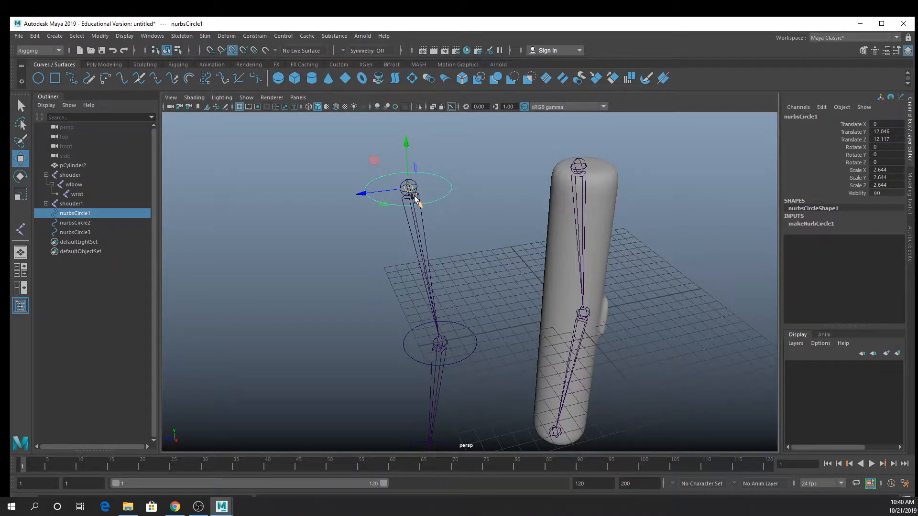
{"action": "scroll", "coordinate": [466, 310], "scroll_direction": "down", "scroll_amount": 3}
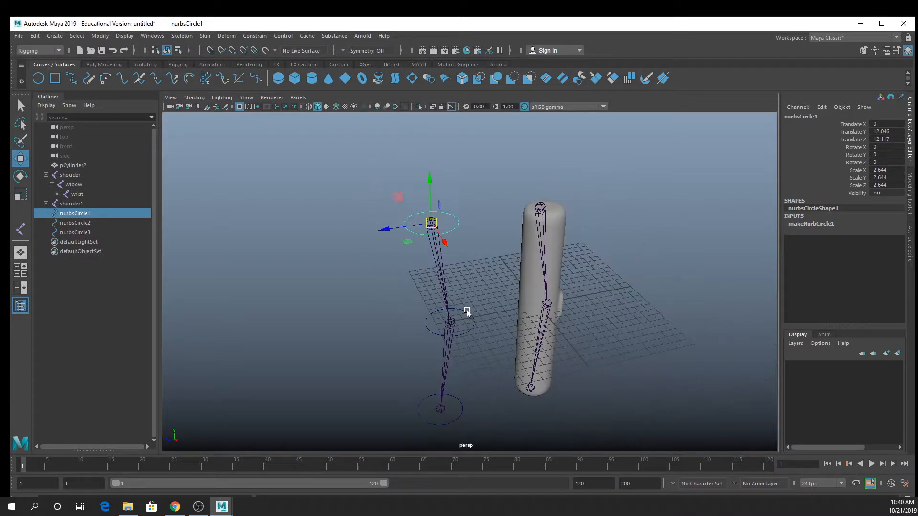
Freeze the transformations of all three NURBS control circles on the duplicated joint chain.
{"action": "left_click_drag", "start_coordinate": [467, 309], "coordinate": [447, 300], "text": "alt"}
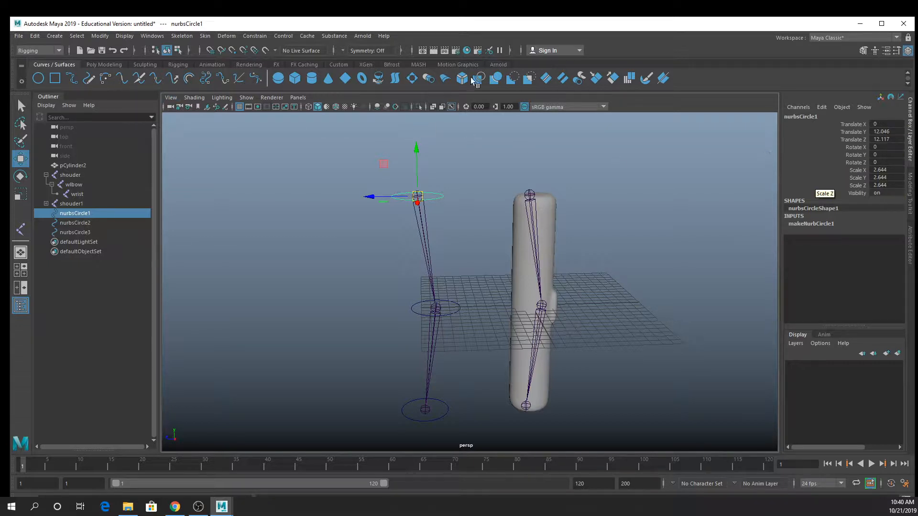
{"action": "left_click", "coordinate": [108, 65]}
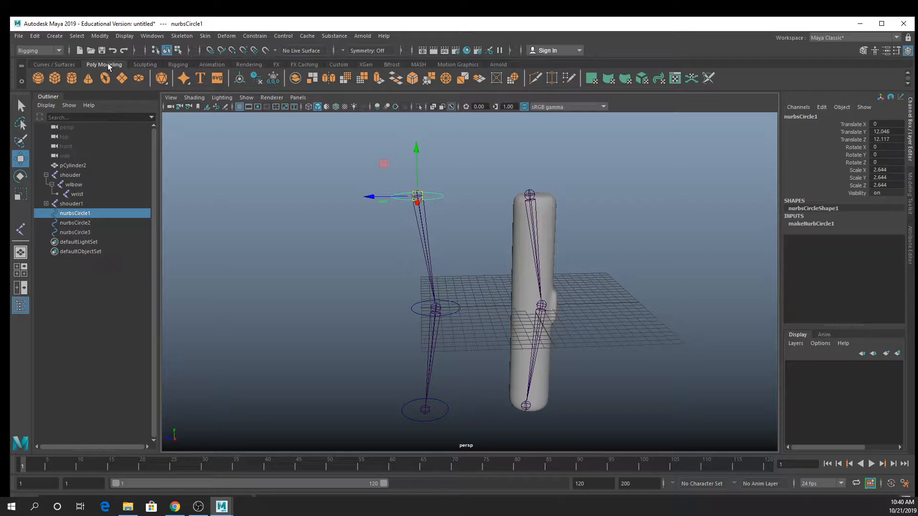
{"action": "left_click", "coordinate": [273, 78]}
{"action": "left_click", "coordinate": [456, 317]}
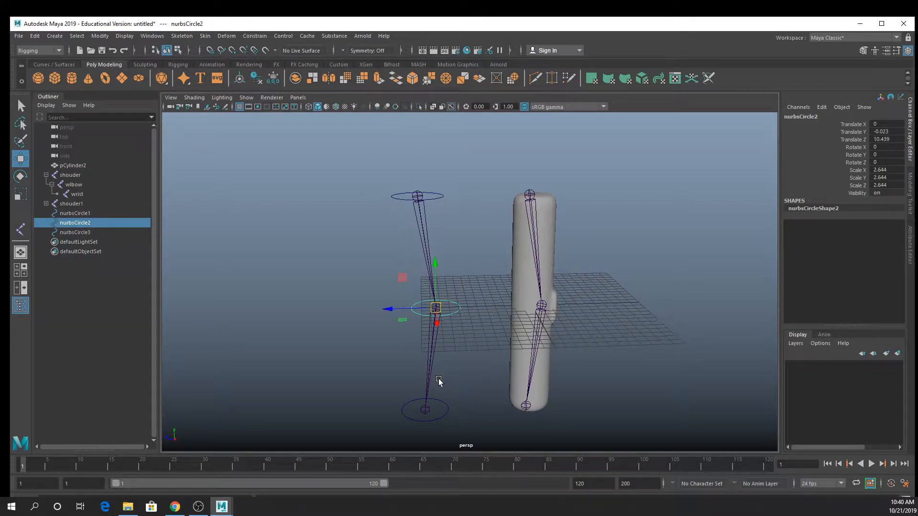
{"action": "left_click", "coordinate": [446, 415], "text": "shift"}
{"action": "left_click", "coordinate": [274, 78]}
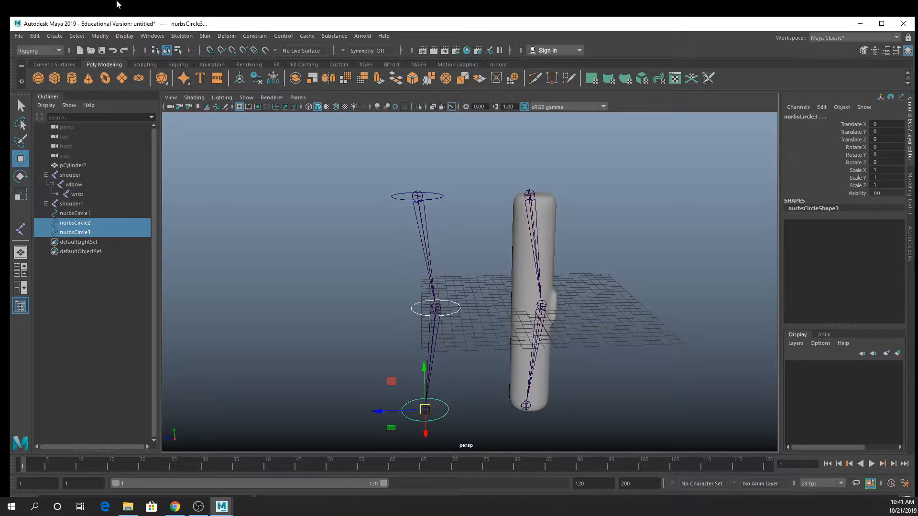
Try to parent-constrain the top control circle to the duplicated chain's shoulder joint with Maintain offset enabled.
{"action": "left_click", "coordinate": [440, 198]}
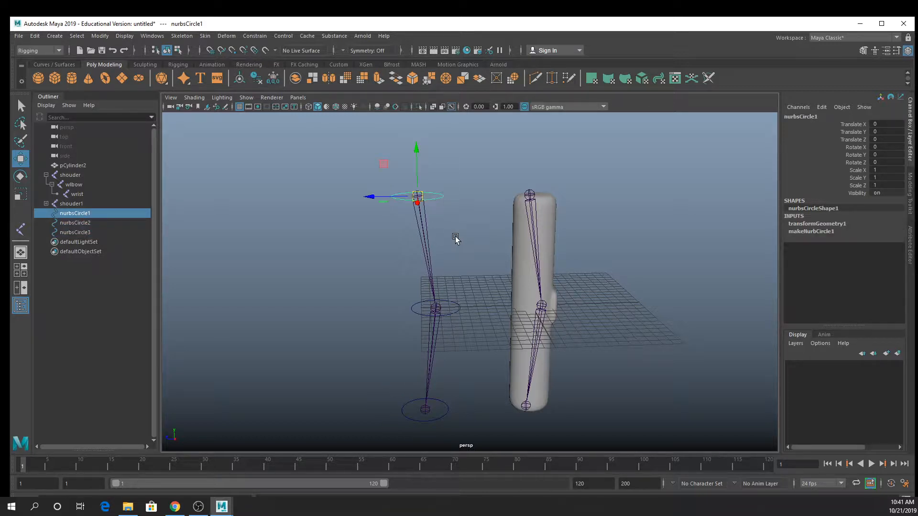
{"action": "scroll", "coordinate": [443, 243], "scroll_direction": "up", "scroll_amount": 2}
{"action": "middle_click_drag", "start_coordinate": [431, 209], "coordinate": [440, 216], "text": "alt"}
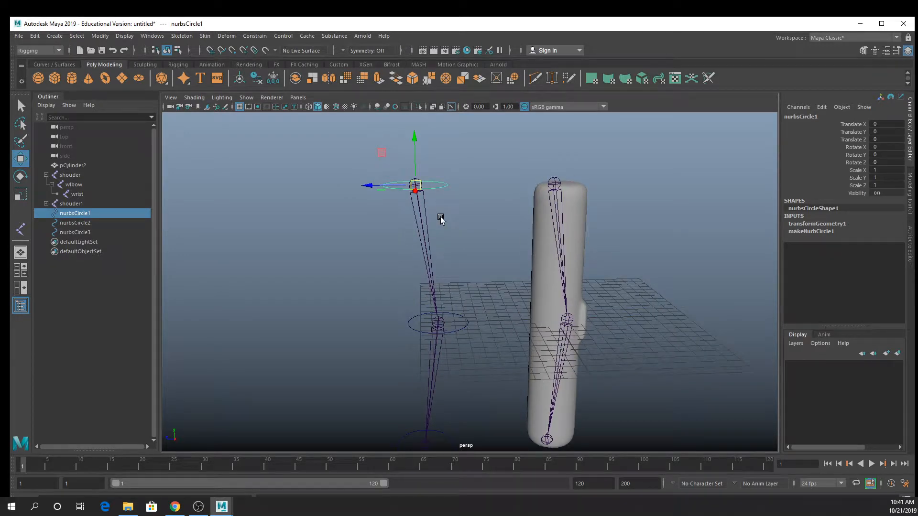
{"action": "key", "text": "q"}
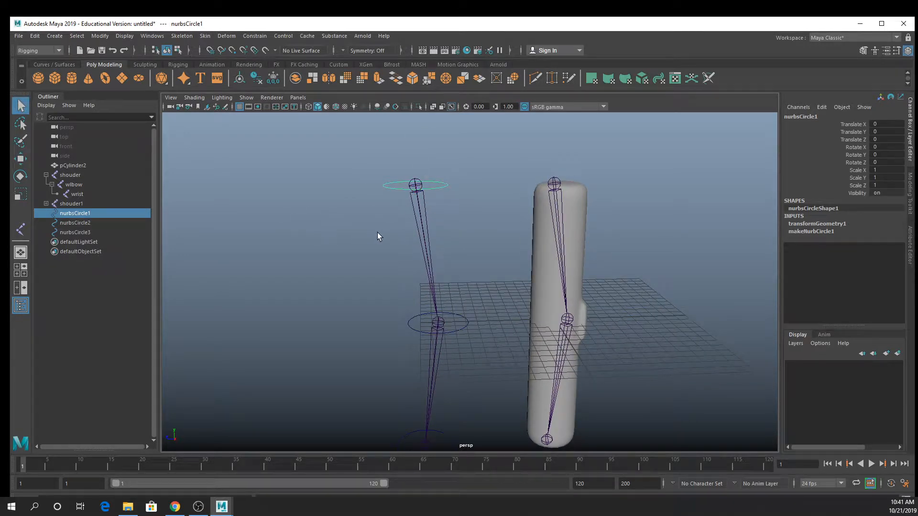
{"action": "left_click", "coordinate": [427, 216]}
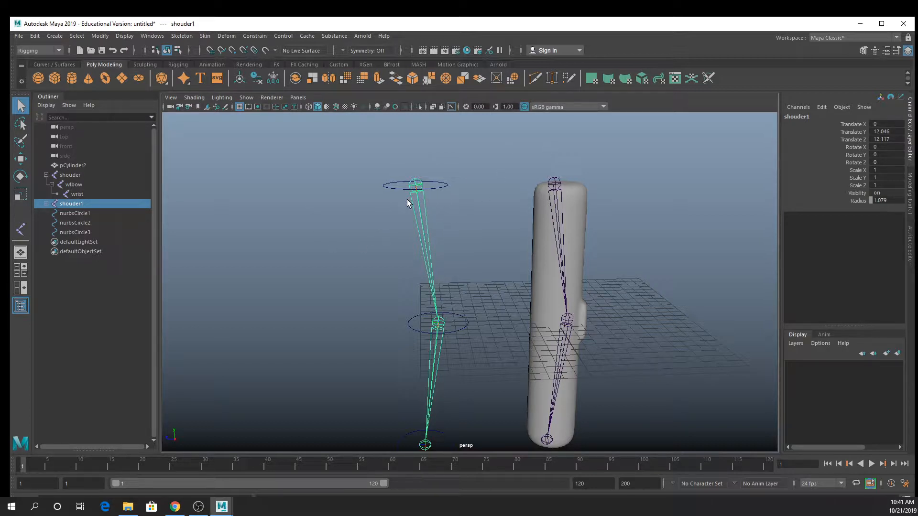
{"action": "left_click", "coordinate": [436, 185], "text": "shift"}
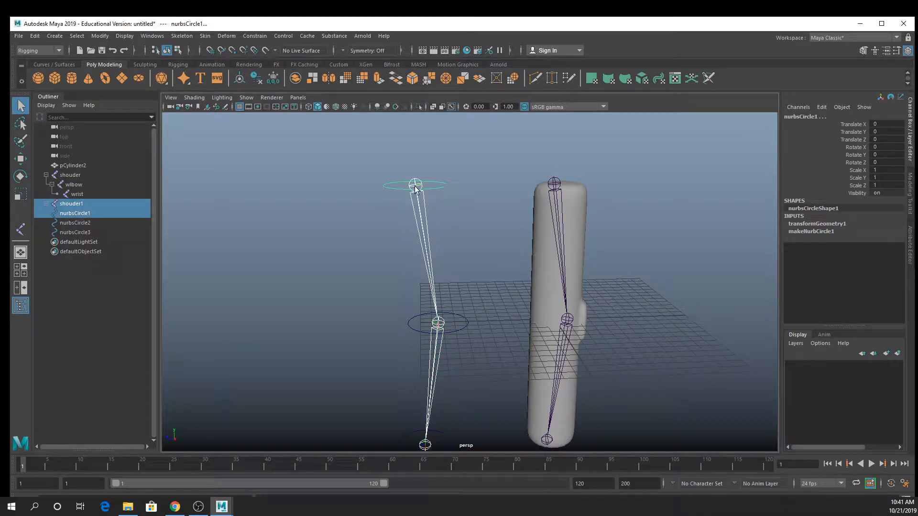
{"action": "left_click", "coordinate": [254, 36]}
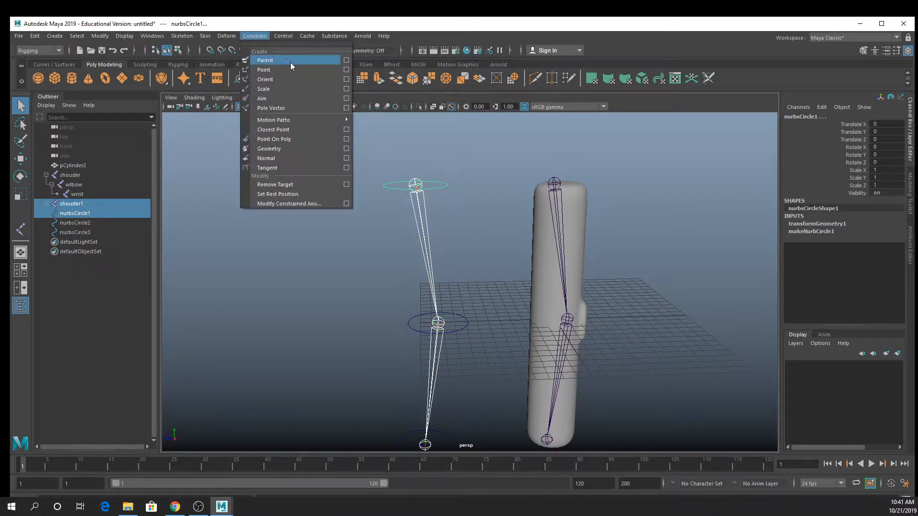
{"action": "left_click", "coordinate": [347, 59]}
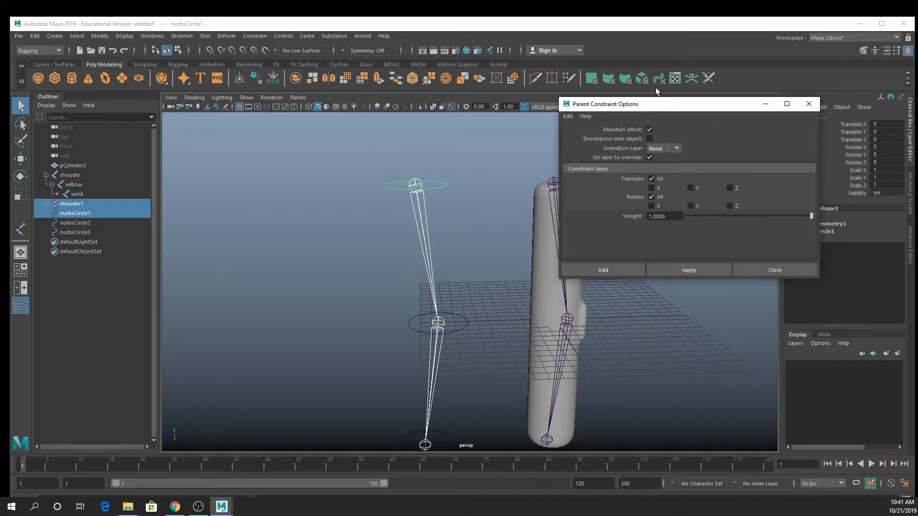
{"action": "left_click", "coordinate": [686, 269]}
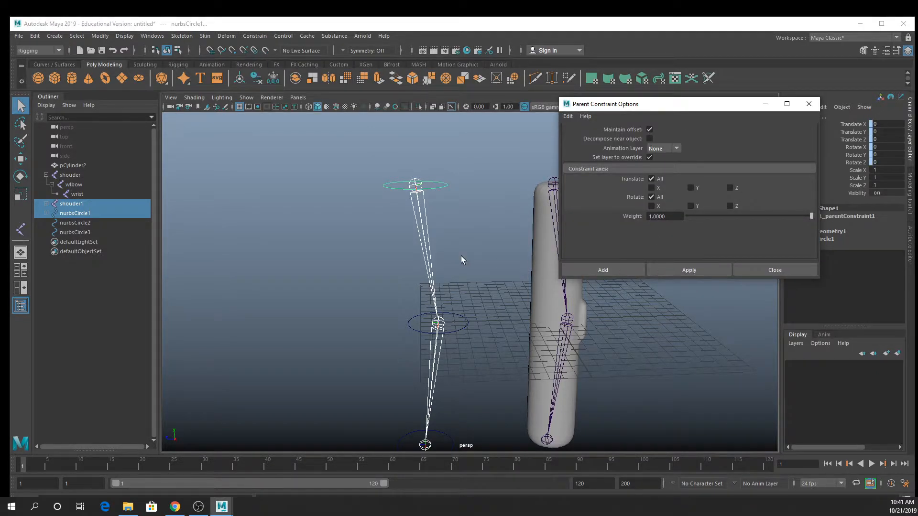
Test the constraint by moving the top control circle, and undo the test move.
{"action": "left_click", "coordinate": [466, 319]}
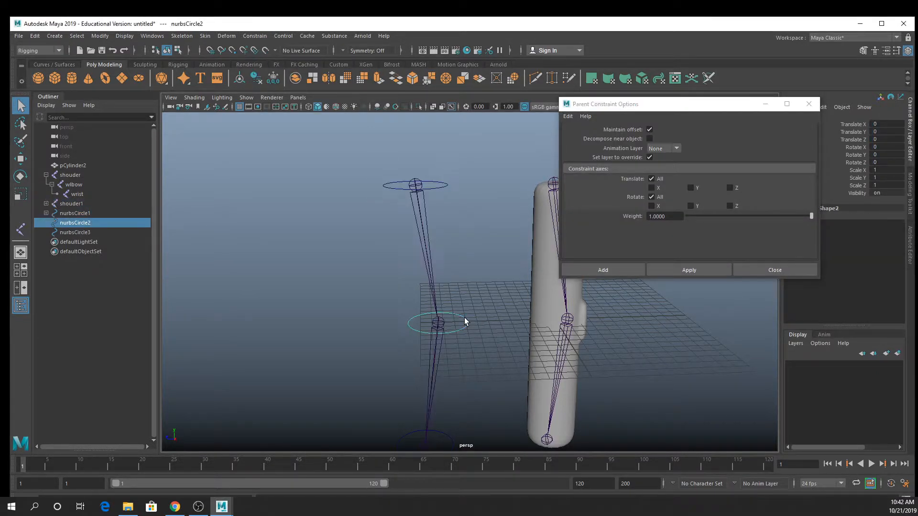
{"action": "left_click", "coordinate": [433, 189]}
{"action": "key", "text": "w"}
{"action": "left_click_drag", "start_coordinate": [416, 167], "coordinate": [412, 145]}
{"action": "key", "text": "ctrl+z"}
{"action": "key", "text": "ctrl+z"}
Undo the reversed constraint and parent-constrain the duplicated shoulder joint to the top control circle with Maintain offset enabled.
{"action": "left_click", "coordinate": [433, 188]}
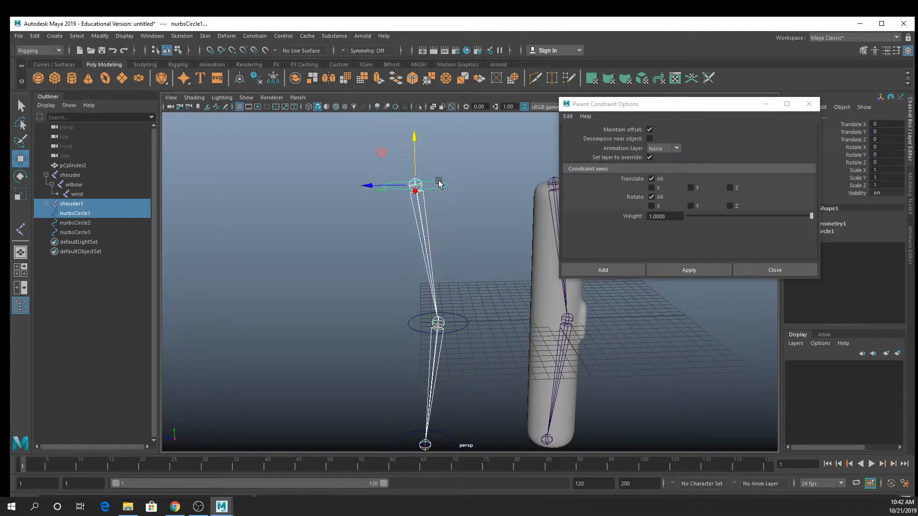
{"action": "key", "text": "shift+z"}
{"action": "left_click", "coordinate": [697, 271]}
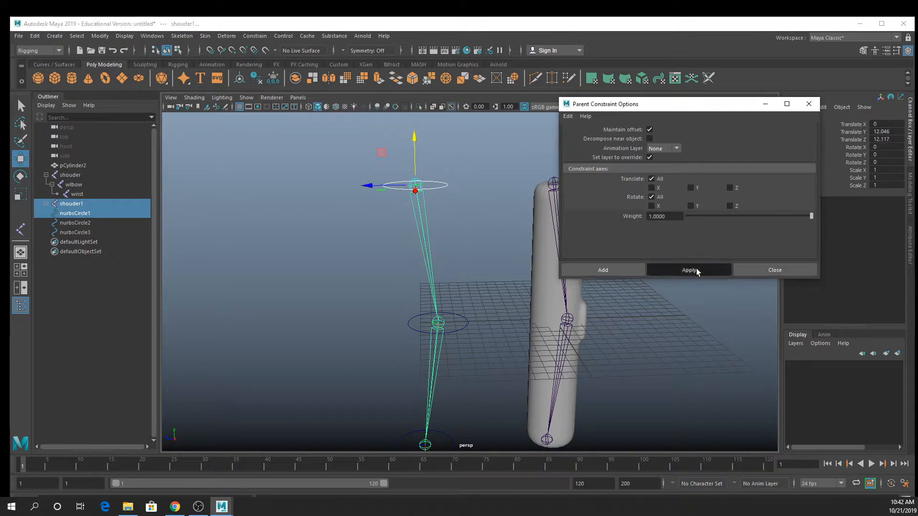
Test the new parent constraint by moving the top control circle, and undo that move.
{"action": "left_click", "coordinate": [431, 189]}
{"action": "mouse_move", "coordinate": [414, 165]}
{"action": "left_mouse_down"}
{"action": "mouse_move", "coordinate": [411, 134]}
{"action": "mouse_move", "coordinate": [405, 169]}
{"action": "mouse_move", "coordinate": [401, 152]}
{"action": "left_mouse_up"}
{"action": "key", "text": "ctrl+z"}
{"action": "key", "text": "q"}
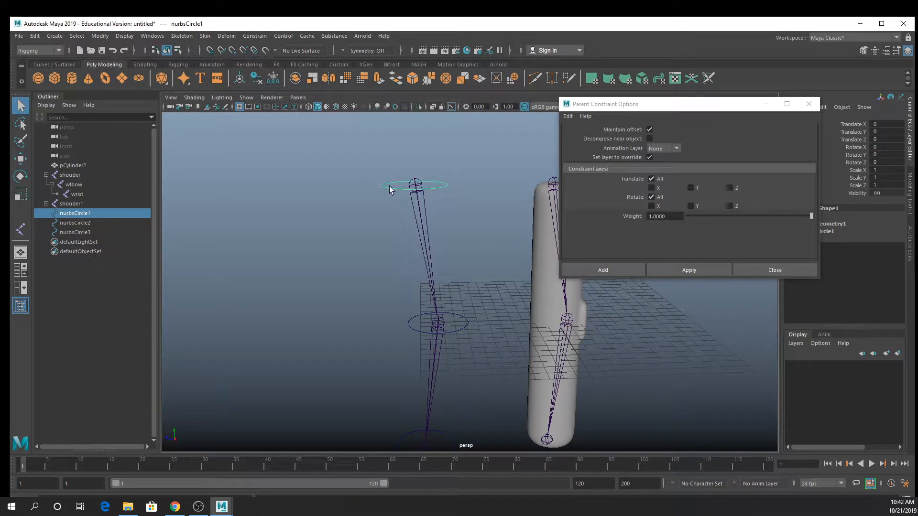
Rotate the top control circle to about -109, -32 and 26 degrees in X, Y and Z, and inspect the constrained shoulder joint's channels.
{"action": "middle_click_drag", "start_coordinate": [404, 194], "coordinate": [382, 229], "text": "alt"}
{"action": "left_click_drag", "start_coordinate": [382, 228], "coordinate": [405, 214], "text": "alt"}
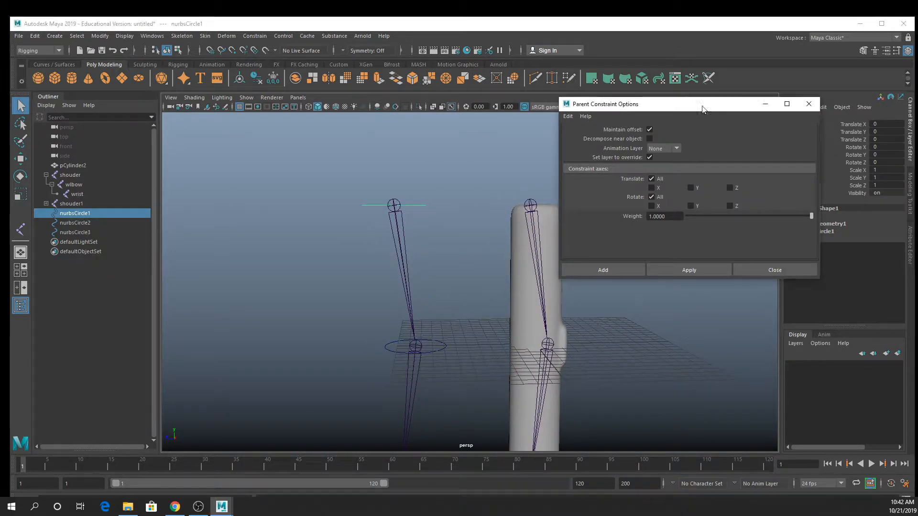
{"action": "left_click_drag", "start_coordinate": [699, 109], "coordinate": [771, 190]}
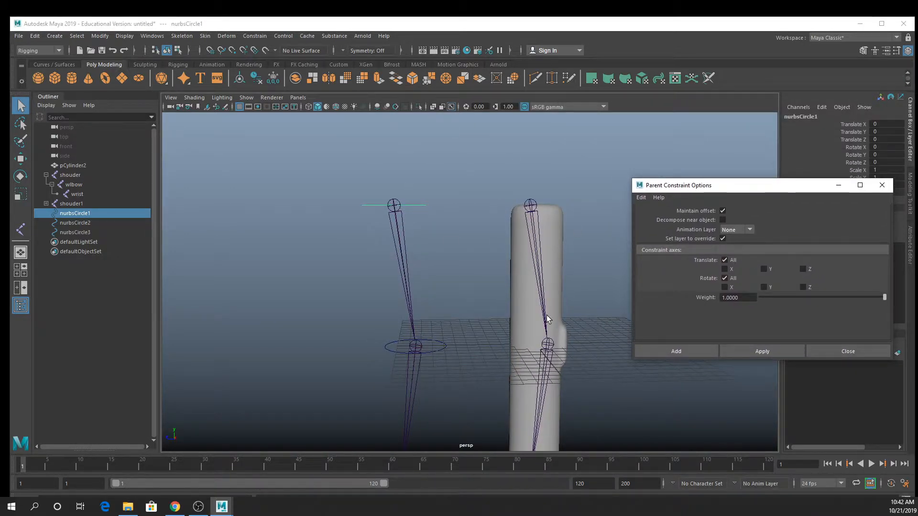
{"action": "left_click_drag", "start_coordinate": [515, 282], "coordinate": [477, 259], "text": "alt"}
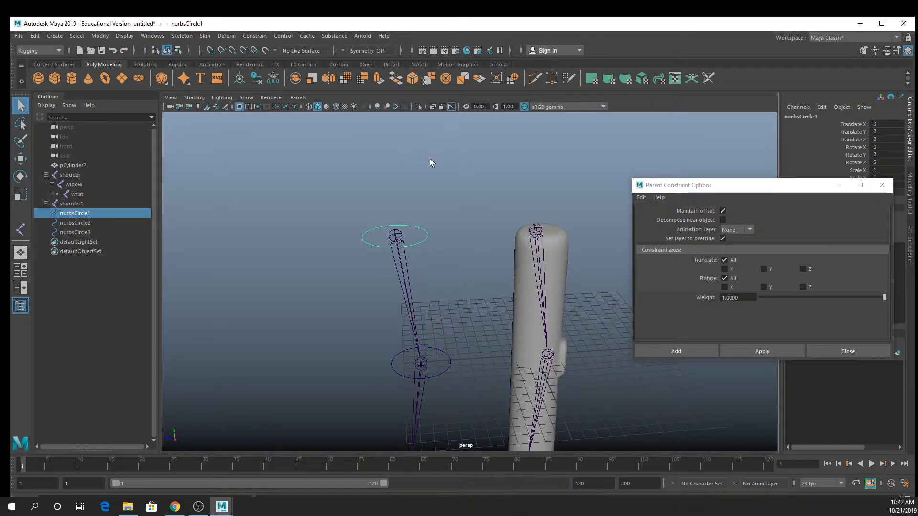
{"action": "key", "text": "w"}
{"action": "left_click_drag", "start_coordinate": [395, 218], "coordinate": [438, 271]}
{"action": "key", "text": "e"}
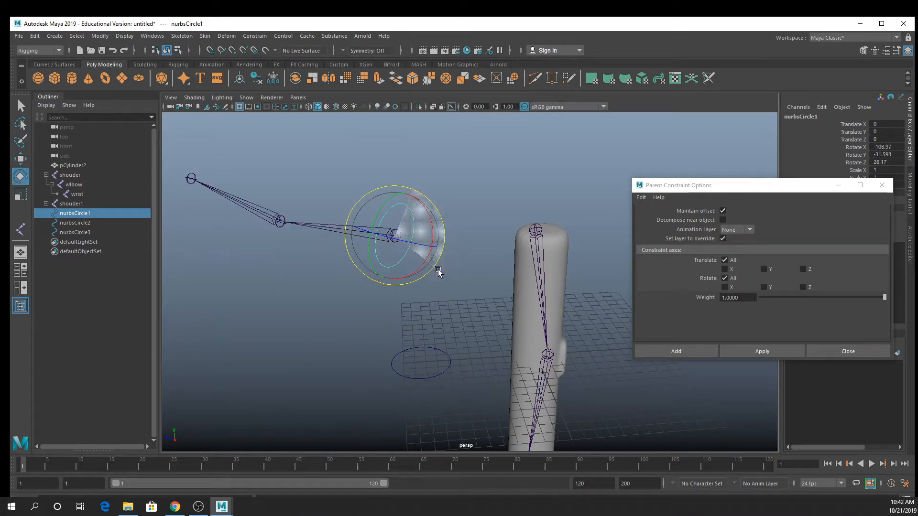
{"action": "key", "text": "q"}
{"action": "left_click", "coordinate": [397, 236]}
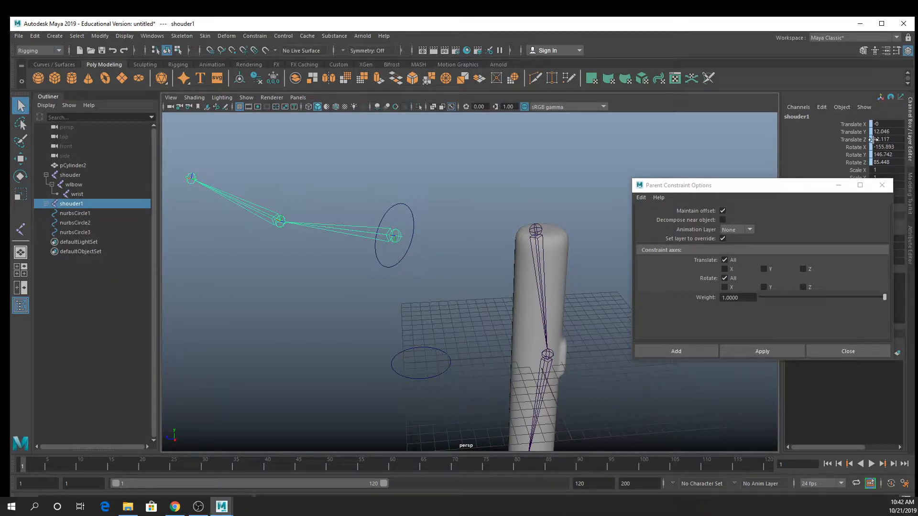
Reset the top control circle's X, Y and Z rotations to 0.
{"action": "left_click", "coordinate": [409, 221]}
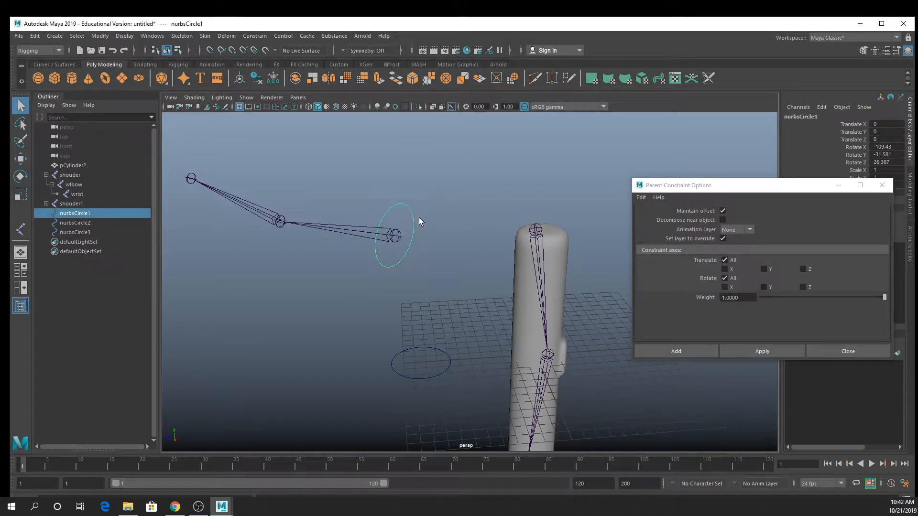
{"action": "left_click_drag", "start_coordinate": [884, 147], "coordinate": [884, 163]}
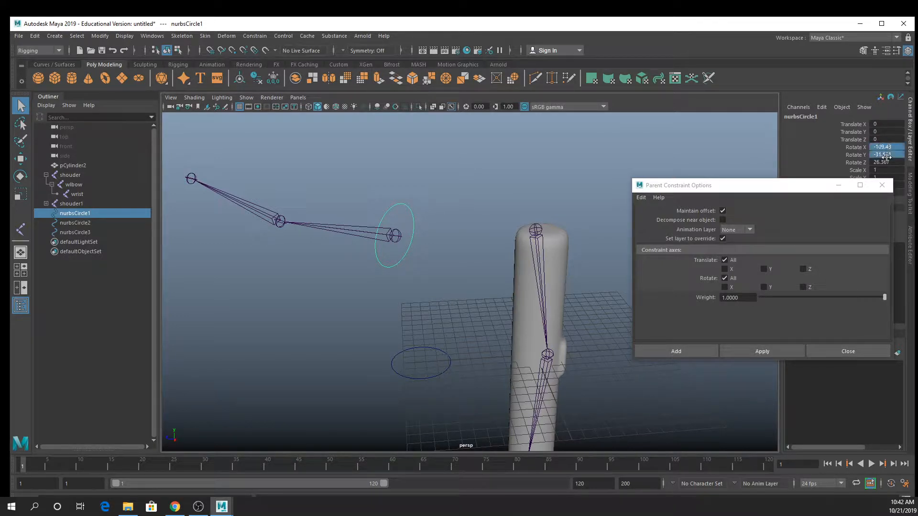
{"action": "type", "text": "0"}
{"action": "key", "text": "Return"}
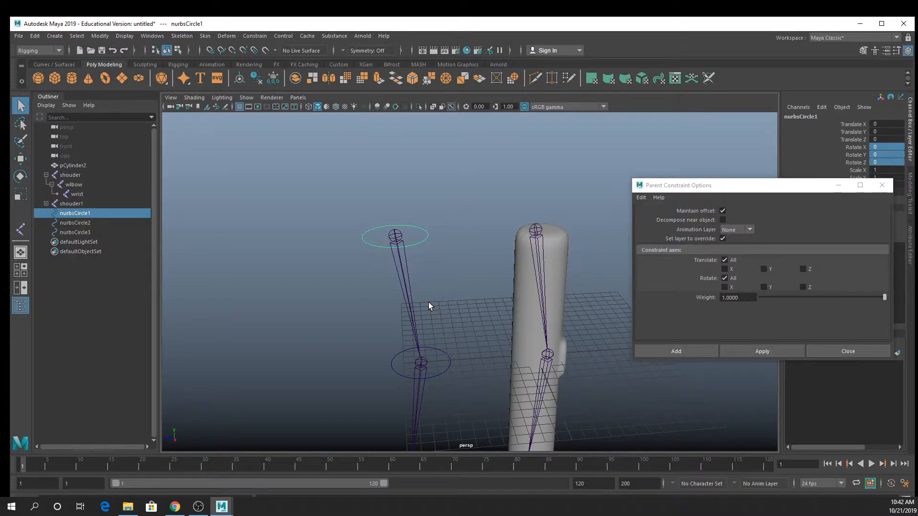
Parent-constrain the duplicate chain's elbow joint to the middle control circle with Maintain offset enabled.
{"action": "middle_click_drag", "start_coordinate": [423, 301], "coordinate": [429, 202], "text": "alt"}
{"action": "left_click", "coordinate": [448, 252]}
{"action": "left_click", "coordinate": [432, 279], "text": "shift"}
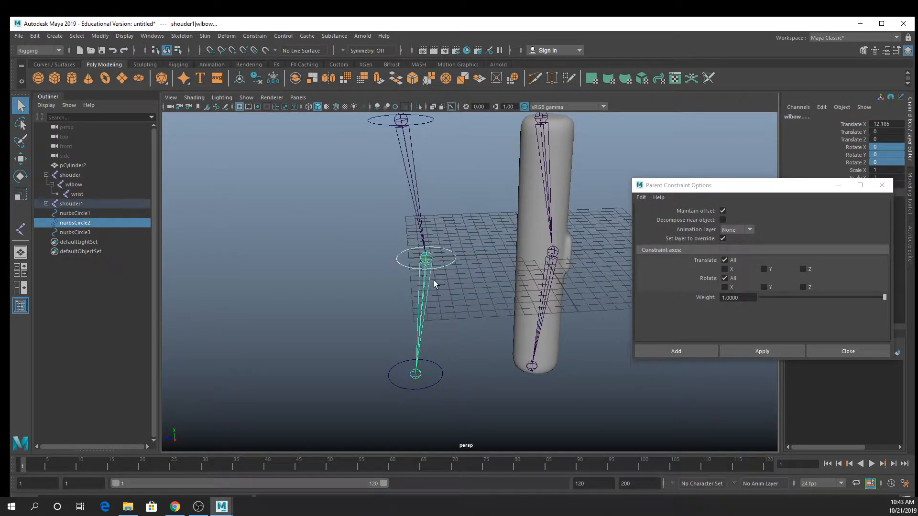
{"action": "left_click", "coordinate": [752, 351]}
Parent-constrain the duplicate chain's wrist joint to the lowest control circle and close the constraint options.
{"action": "left_click", "coordinate": [439, 382]}
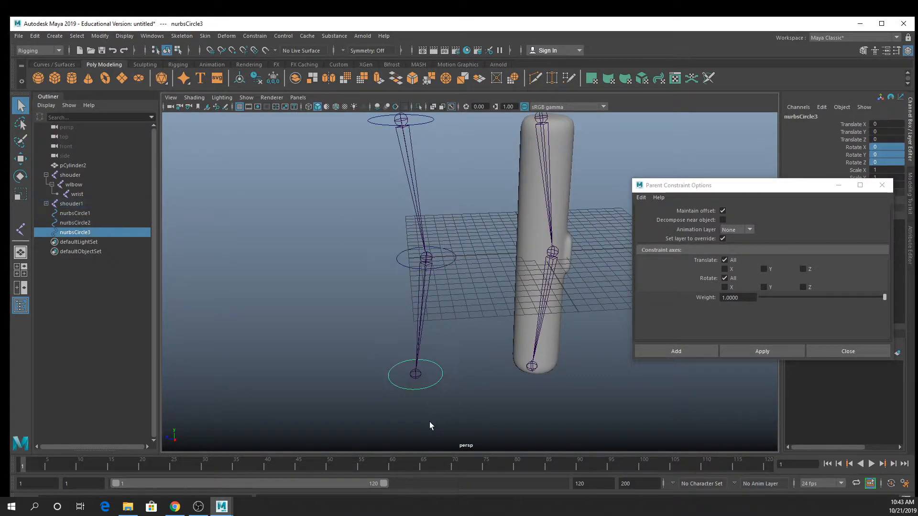
{"action": "left_click", "coordinate": [416, 374], "text": "shift"}
{"action": "left_click", "coordinate": [760, 351]}
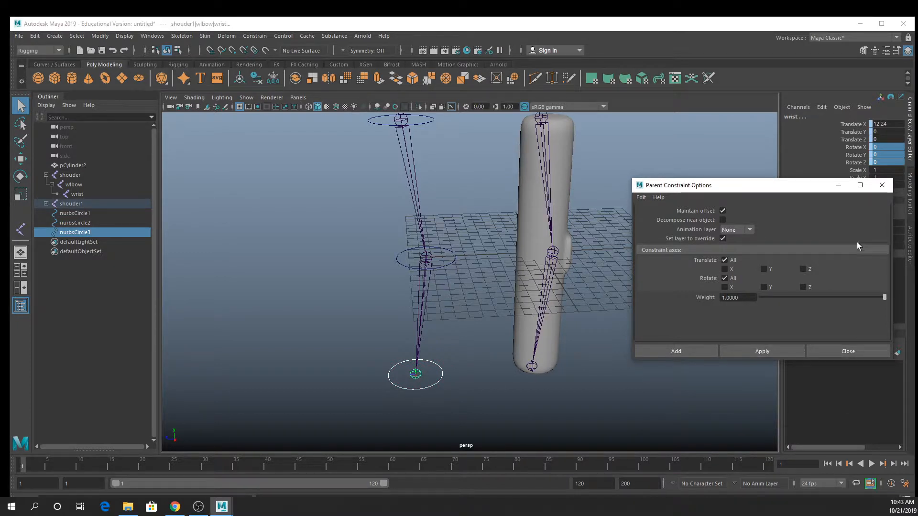
{"action": "left_click", "coordinate": [882, 185]}
Try rotating the middle control circle to test the elbow constraint, and undo the rotations.
{"action": "left_click", "coordinate": [440, 256]}
{"action": "key", "text": "e"}
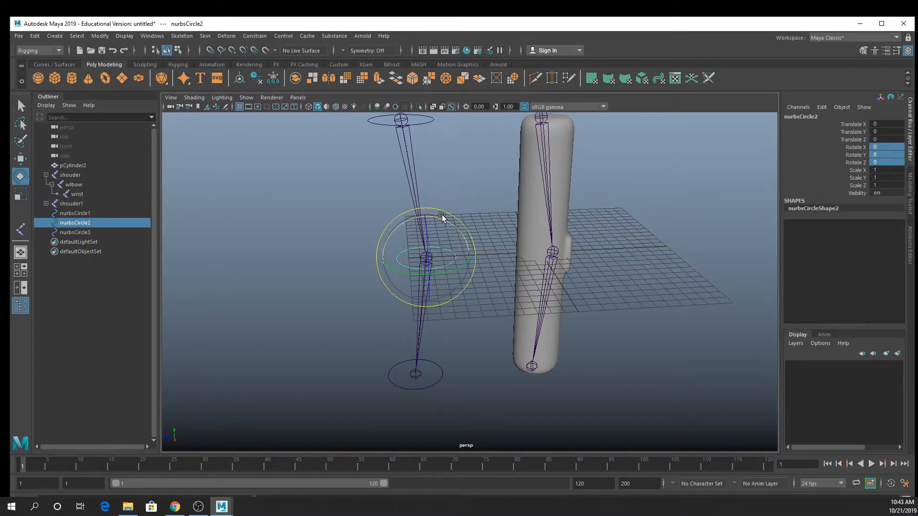
{"action": "left_click_drag", "start_coordinate": [442, 215], "coordinate": [418, 220]}
{"action": "scroll", "coordinate": [450, 243], "scroll_direction": "up", "scroll_amount": 5}
{"action": "key", "text": "ctrl+z"}
{"action": "key", "text": "ctrl+z"}
{"action": "key", "text": "ctrl+z"}
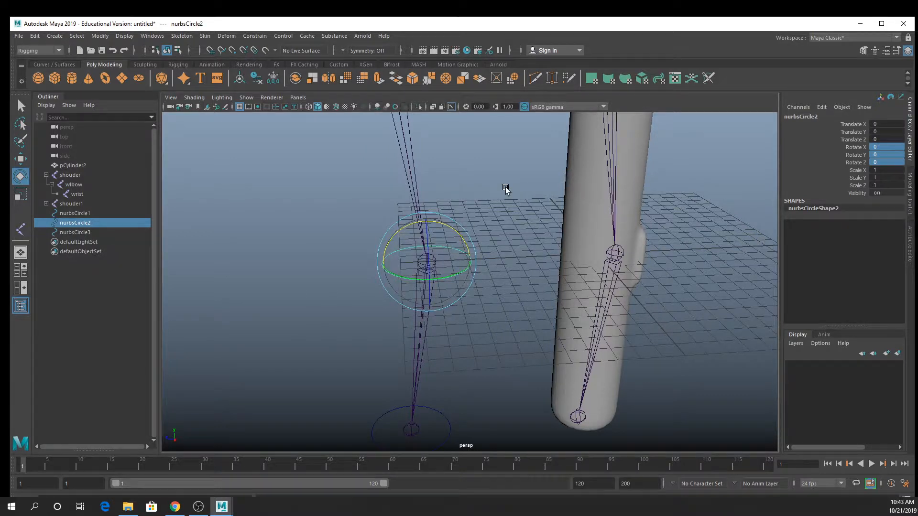
{"action": "key", "text": "ctrl+z"}
{"action": "key", "text": "ctrl+z"}
{"action": "left_click_drag", "start_coordinate": [456, 263], "coordinate": [481, 317]}
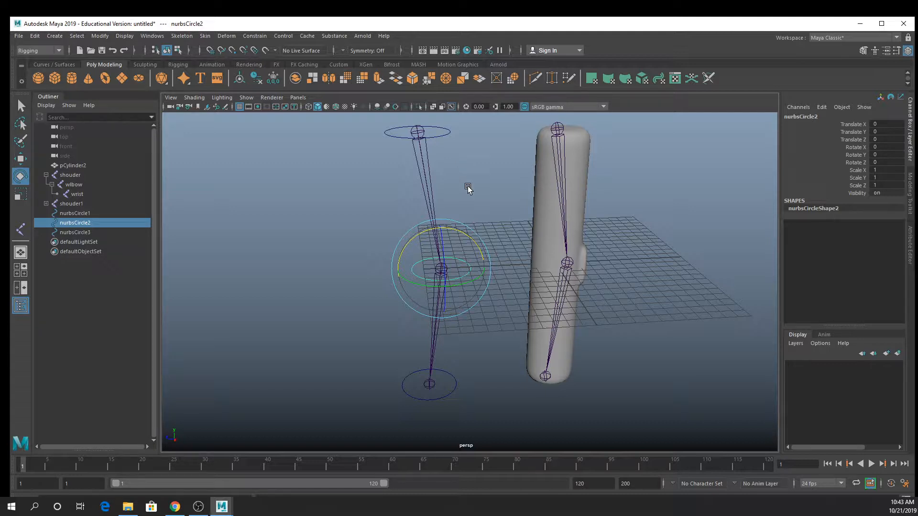
Try moving the middle control circle away from the chain to test the constraint, and undo the move.
{"action": "key", "text": "q"}
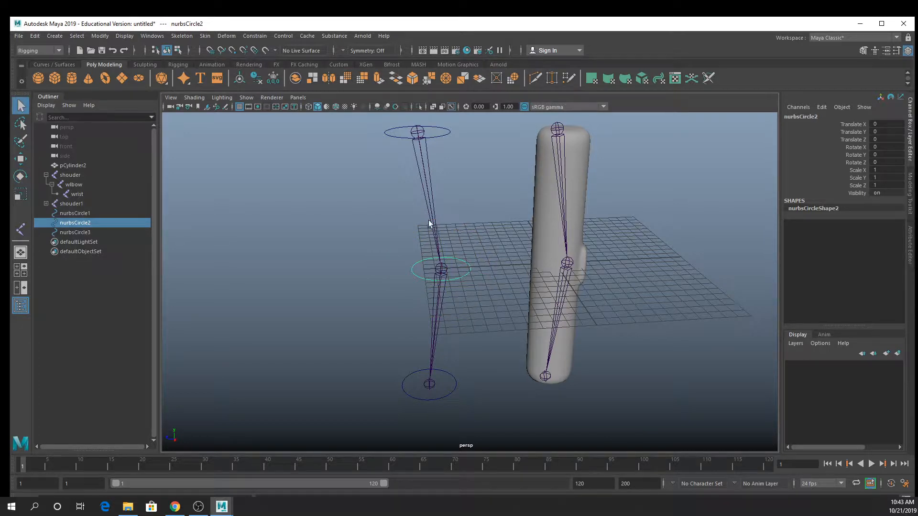
{"action": "key", "text": "w"}
{"action": "left_click_drag", "start_coordinate": [432, 270], "coordinate": [309, 303]}
{"action": "scroll", "coordinate": [237, 332], "scroll_direction": "down", "scroll_amount": 4}
{"action": "key", "text": "ctrl+z"}
{"action": "key", "text": "q"}
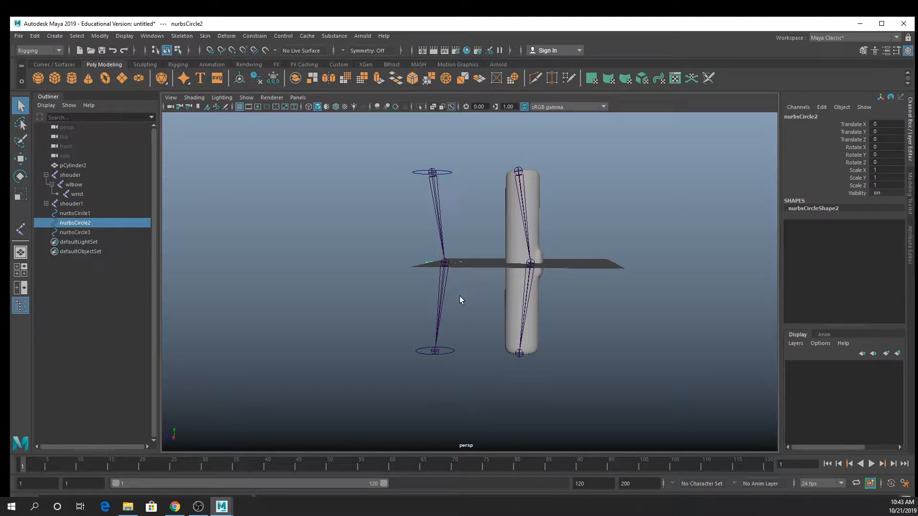
Parent the wrist control circle under the elbow control circle.
{"action": "left_click", "coordinate": [448, 350]}
{"action": "left_click_drag", "start_coordinate": [466, 288], "coordinate": [468, 286], "text": "alt"}
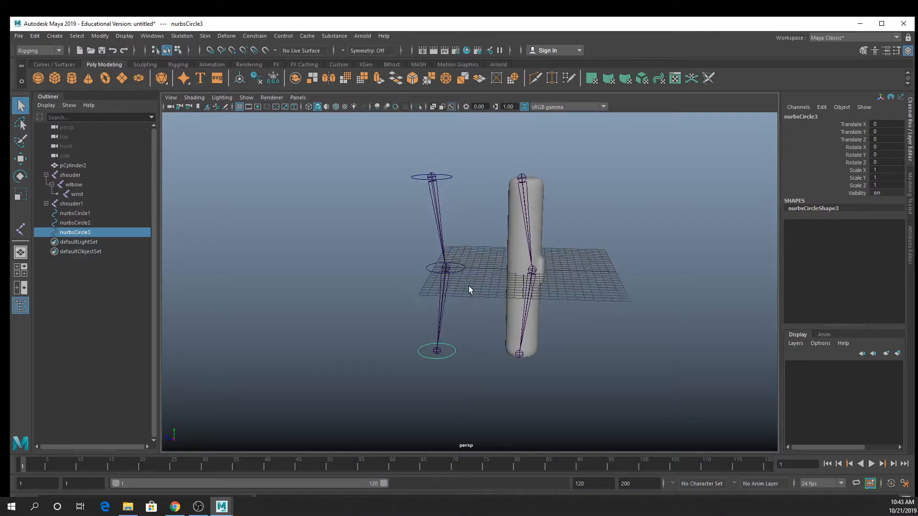
{"action": "left_click", "coordinate": [461, 274], "text": "shift"}
{"action": "key", "text": "p"}
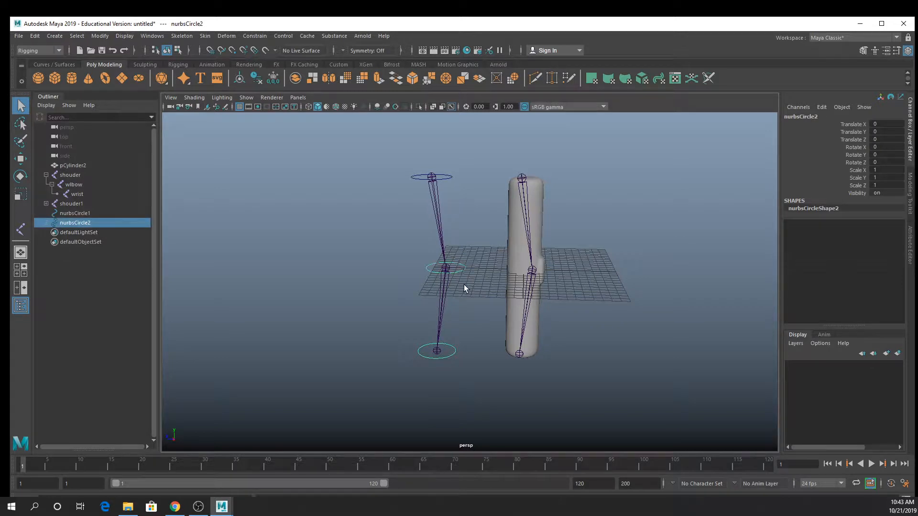
Parent the elbow control circle under the shoulder control circle and clear the selection.
{"action": "left_click", "coordinate": [444, 175], "text": "shift"}
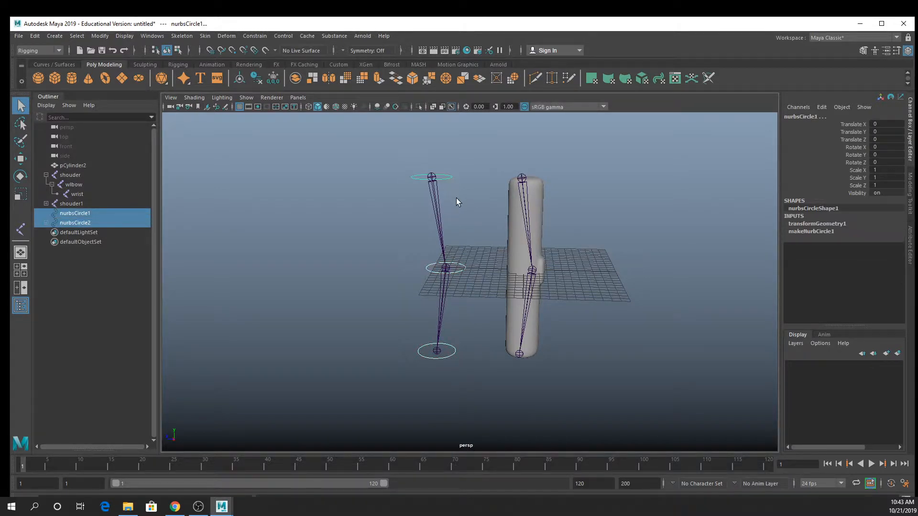
{"action": "key", "text": "p"}
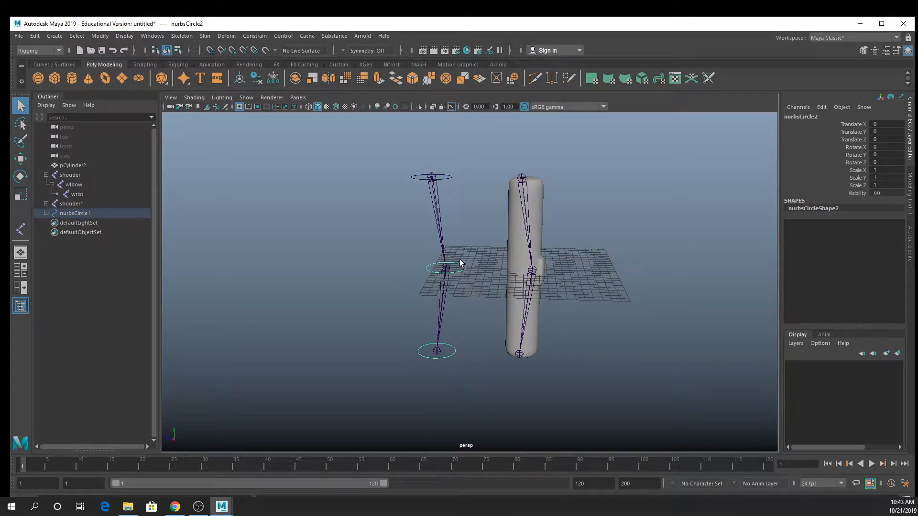
{"action": "key", "text": "Up"}
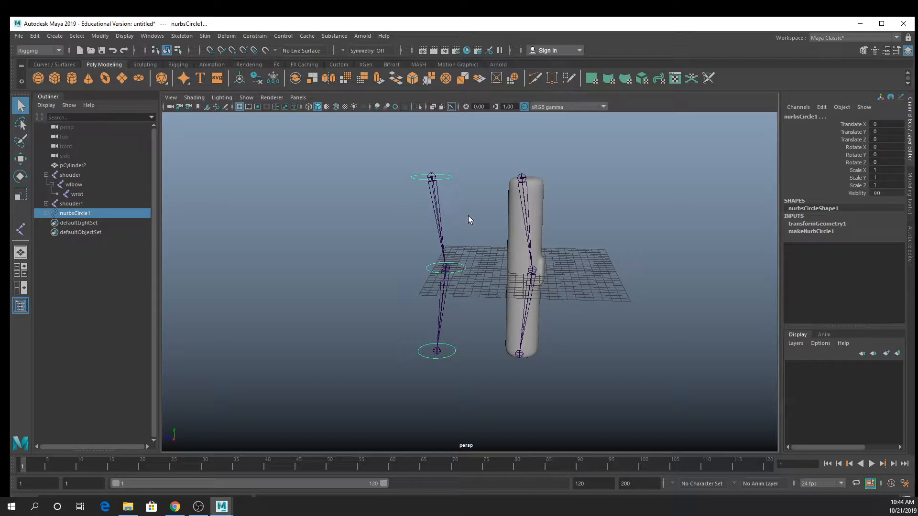
{"action": "left_click", "coordinate": [276, 258]}
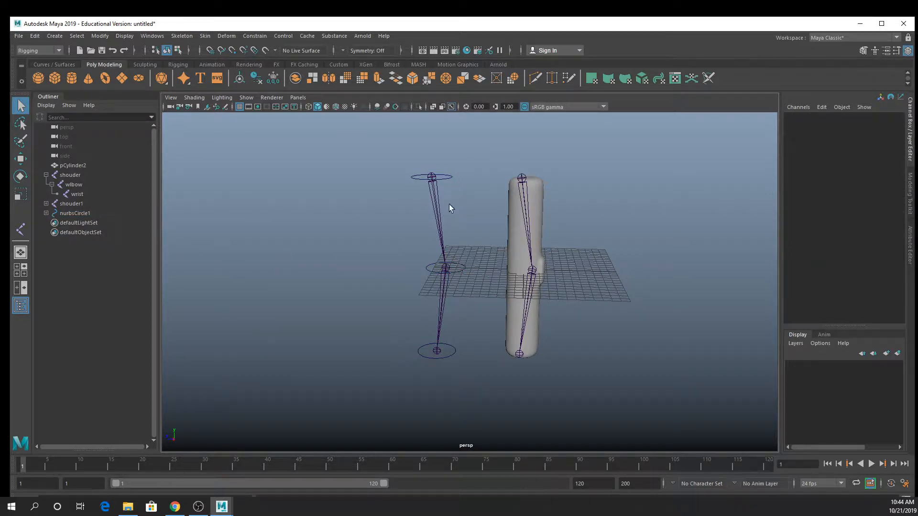
Test-rotate the elbow control circle about X to about -119 degrees and undo the rotation.
{"action": "left_click", "coordinate": [461, 258]}
{"action": "key", "text": "e"}
{"action": "left_click_drag", "start_coordinate": [463, 256], "coordinate": [467, 306]}
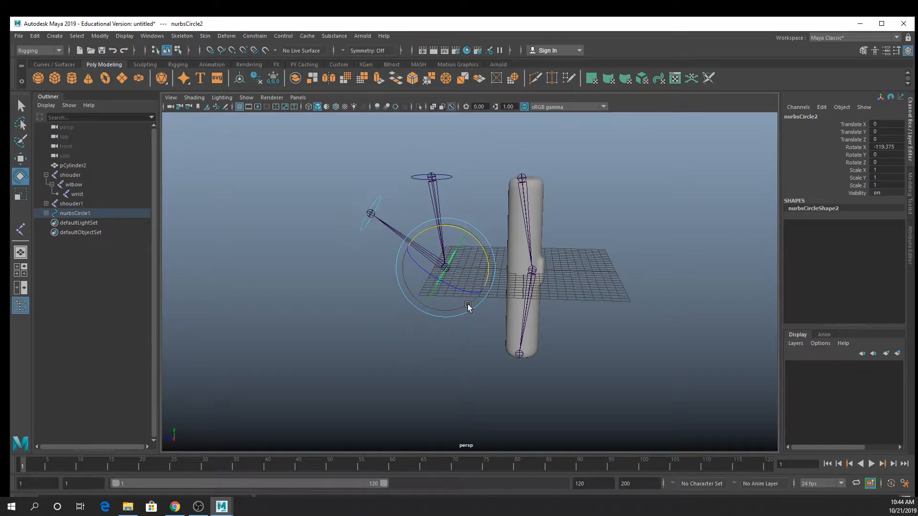
{"action": "key", "text": "ctrl+z"}
{"action": "key", "text": "q"}
Test-rotate the shoulder control circle about X to about -49 degrees, undo it and deselect.
{"action": "left_click", "coordinate": [446, 179]}
{"action": "key", "text": "e"}
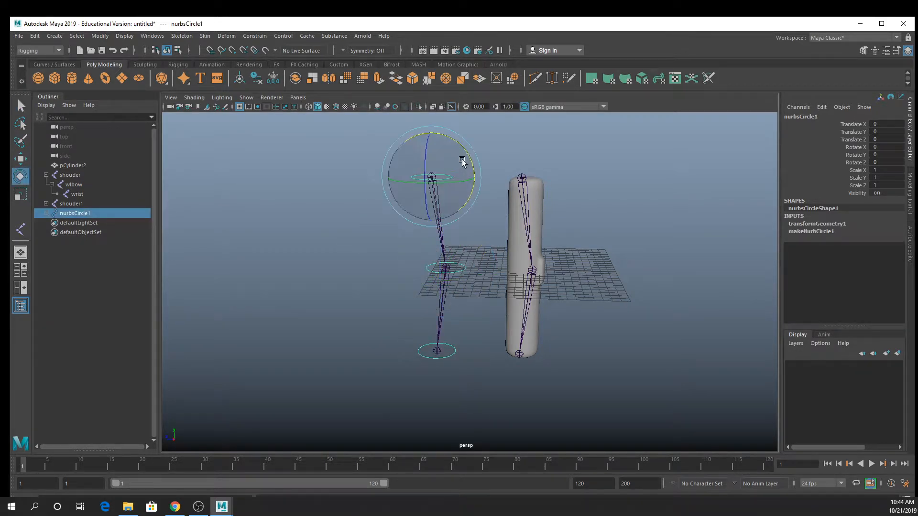
{"action": "left_click_drag", "start_coordinate": [463, 162], "coordinate": [463, 190]}
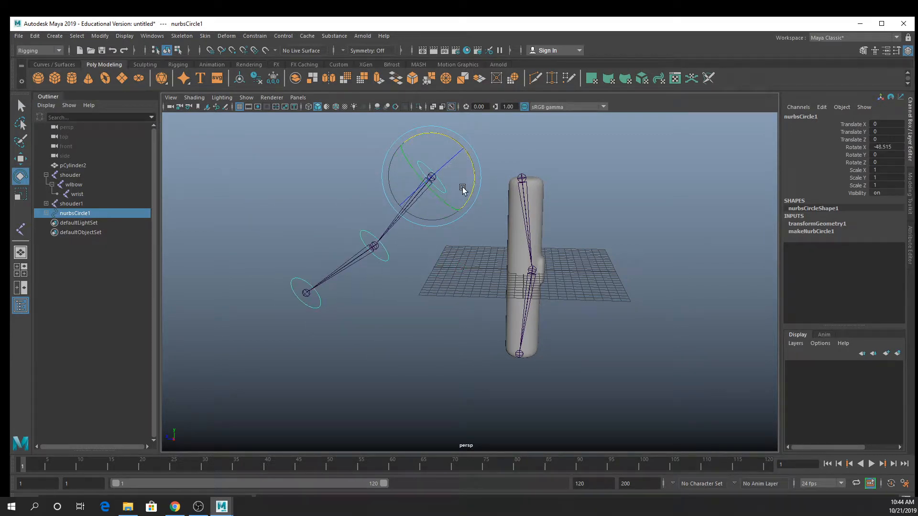
{"action": "key", "text": "ctrl+z"}
{"action": "left_click", "coordinate": [326, 250]}
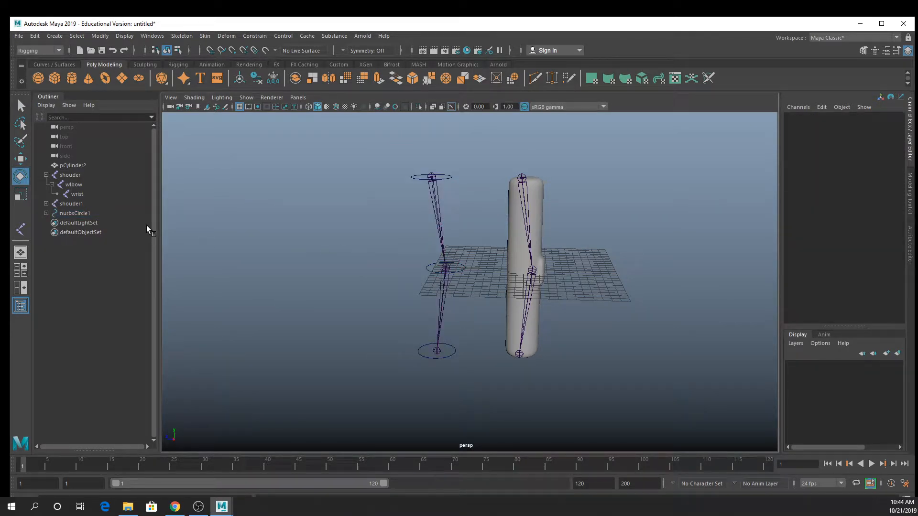
Unparent the elbow and wrist joints of the duplicate chain so that each joint stands alone.
{"action": "left_click", "coordinate": [445, 251]}
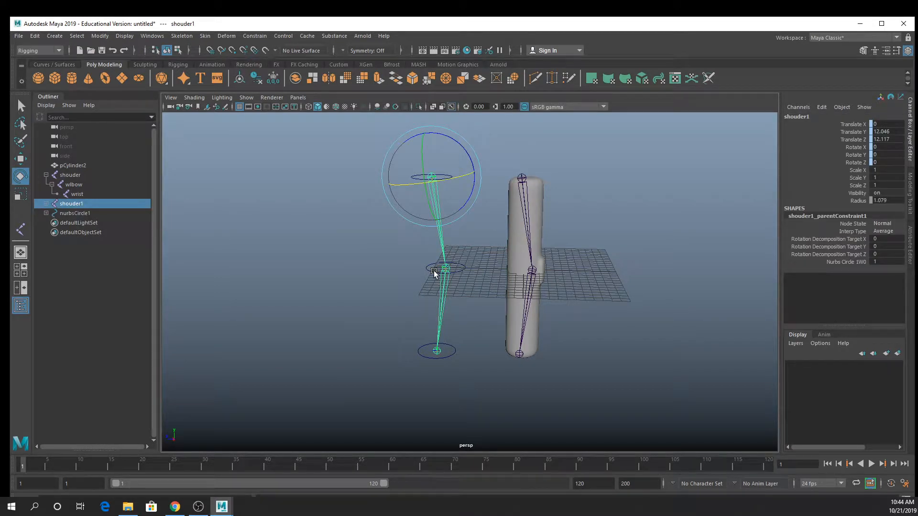
{"action": "left_click", "coordinate": [445, 269]}
{"action": "key", "text": "shift+p"}
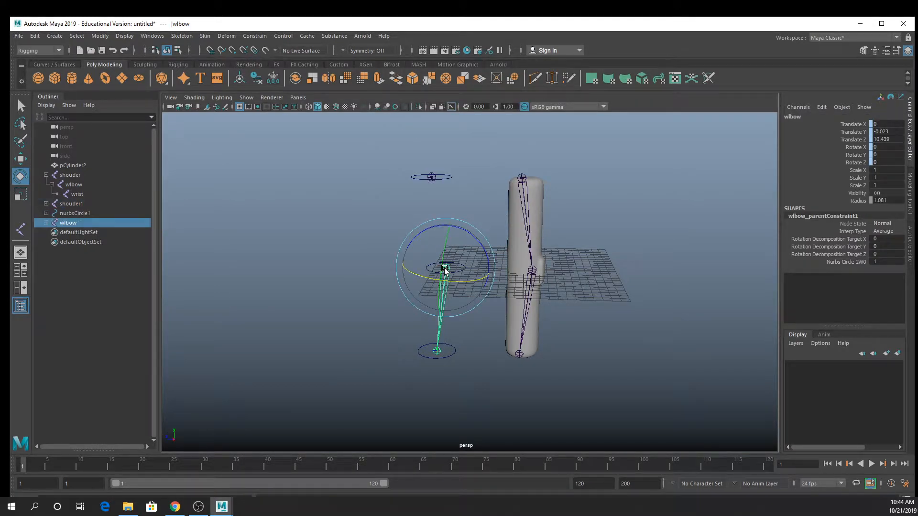
{"action": "left_click", "coordinate": [436, 351]}
{"action": "key", "text": "shift+p"}
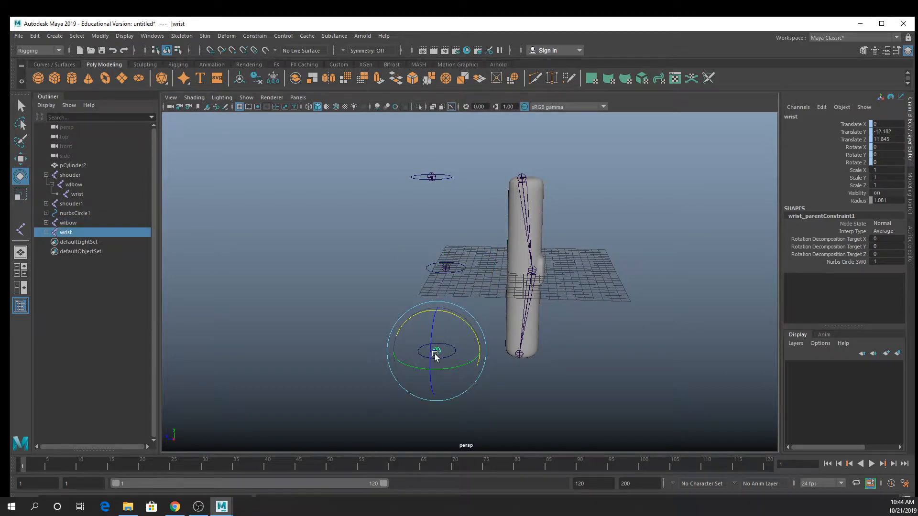
Rotate the shoulder control circle, and rotate the elbow control circle about X to about -24 degrees.
{"action": "left_click", "coordinate": [404, 260]}
{"action": "left_click", "coordinate": [447, 176]}
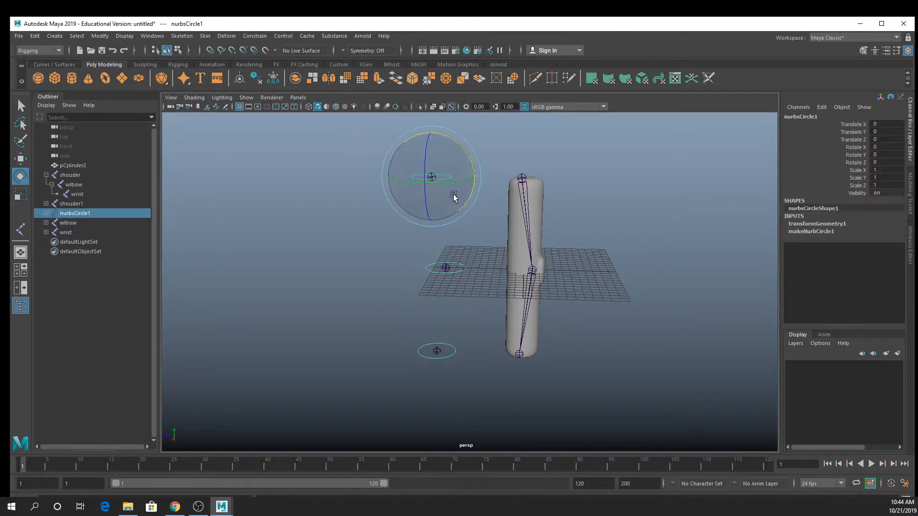
{"action": "left_click_drag", "start_coordinate": [454, 196], "coordinate": [396, 231]}
{"action": "key", "text": "q"}
{"action": "left_click", "coordinate": [342, 219]}
{"action": "key", "text": "e"}
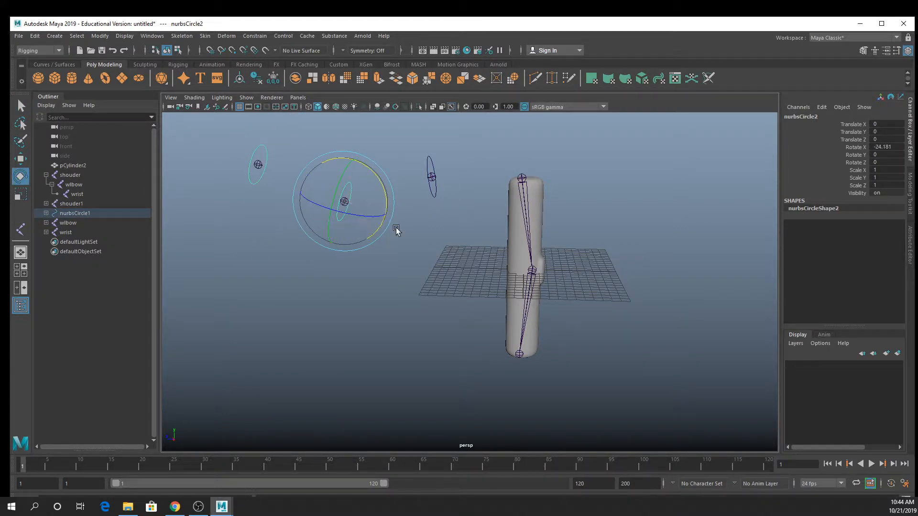
{"action": "middle_click_drag", "start_coordinate": [396, 231], "coordinate": [426, 314], "text": "alt"}
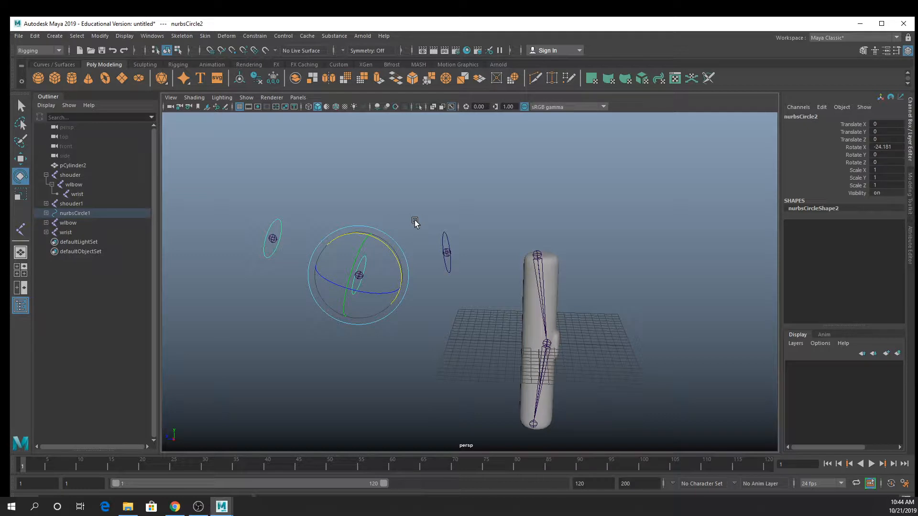
Undo the control rotations and the unparenting of the elbow and wrist joints, and clear the selection.
{"action": "key", "text": "ctrl+z"}
{"action": "key", "text": "ctrl+z"}
{"action": "key", "text": "ctrl+z"}
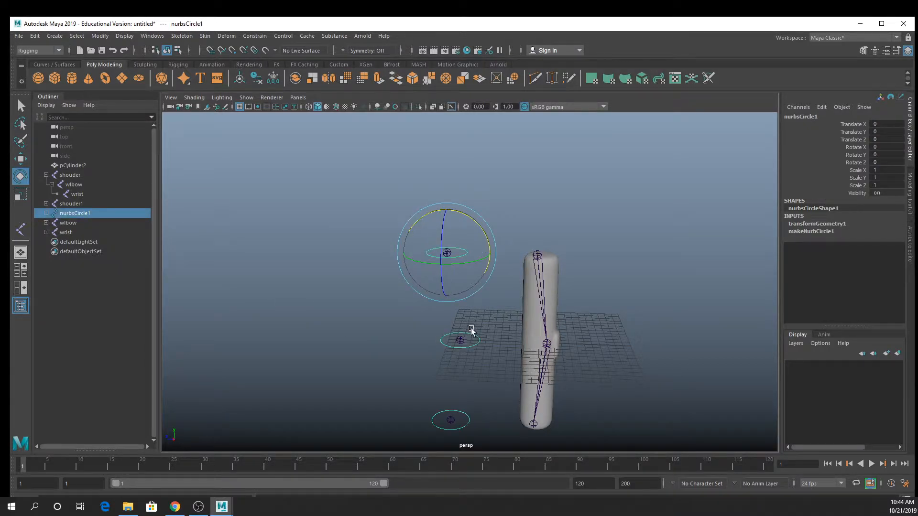
{"action": "key", "text": "ctrl+z"}
{"action": "key", "text": "ctrl+z"}
{"action": "key", "text": "ctrl+z"}
{"action": "key", "text": "ctrl+z"}
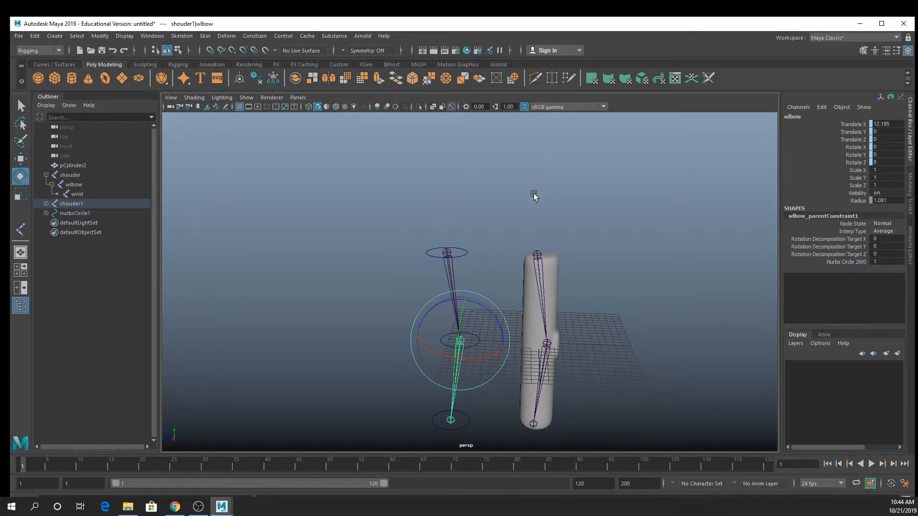
{"action": "left_click", "coordinate": [533, 194]}
Activate the IK Handle tool with its current solver kept at Rotate-Plane Solver, and close the tool settings.
{"action": "left_click_drag", "start_coordinate": [470, 271], "coordinate": [440, 201], "text": "alt"}
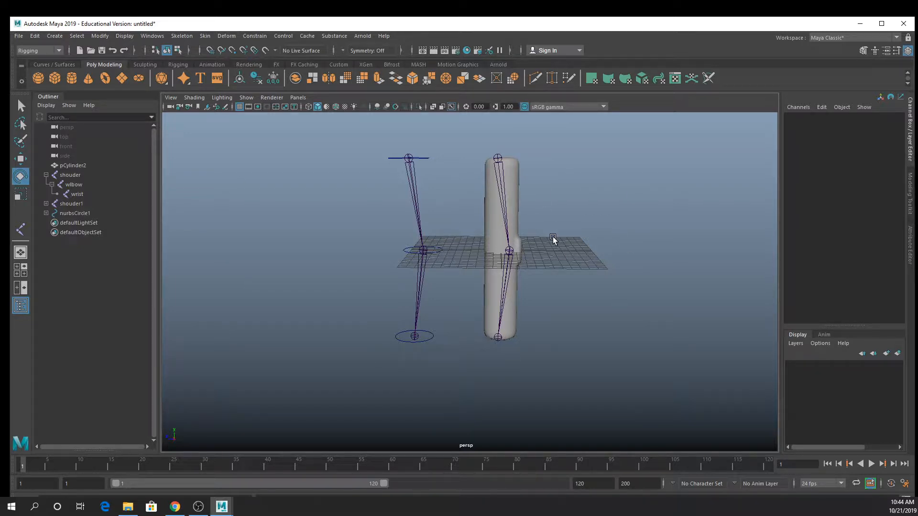
{"action": "left_click_drag", "start_coordinate": [561, 180], "coordinate": [594, 230], "text": "alt"}
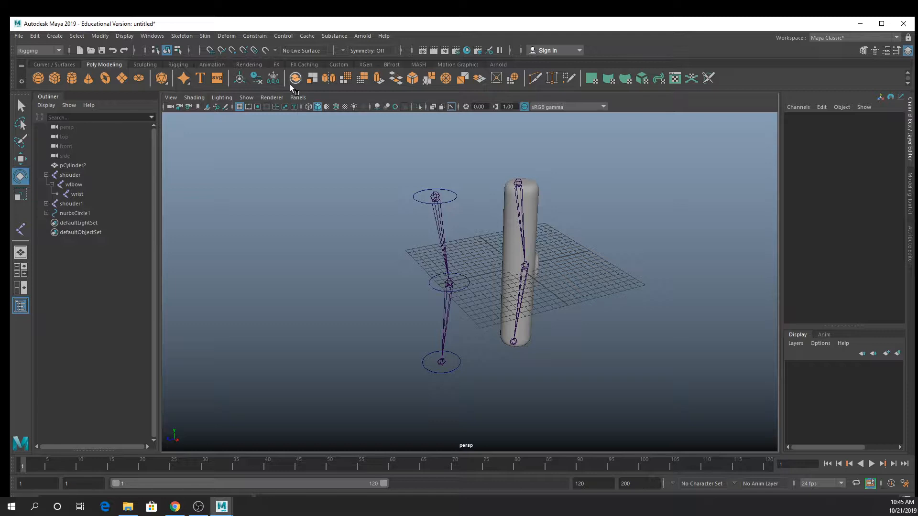
{"action": "left_click", "coordinate": [183, 36]}
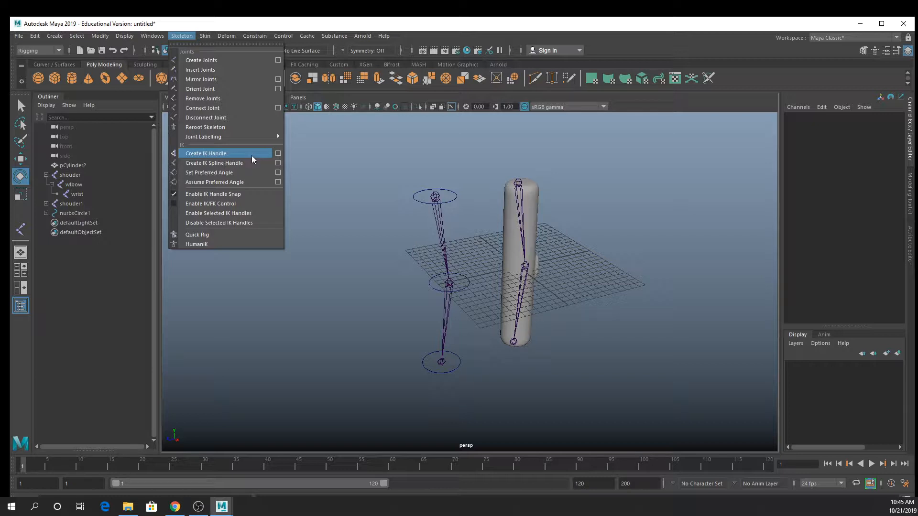
{"action": "left_click", "coordinate": [278, 156]}
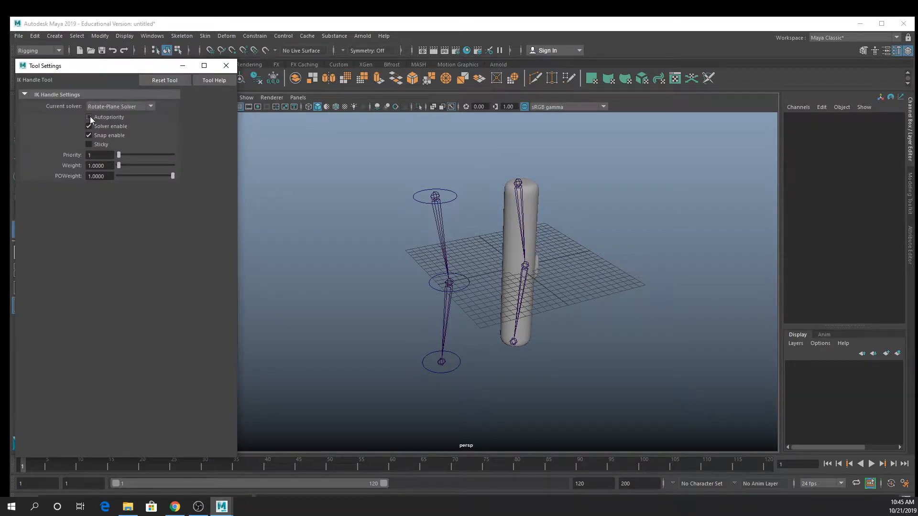
{"action": "left_click", "coordinate": [113, 107]}
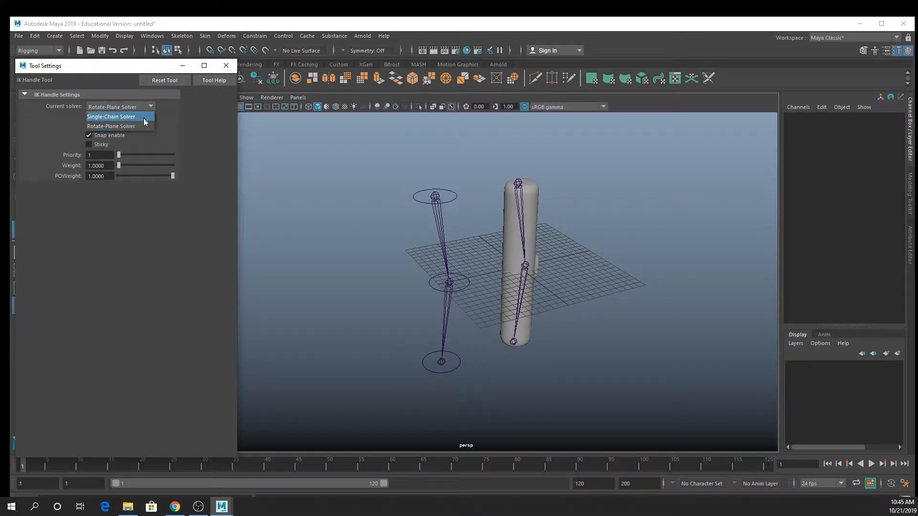
{"action": "left_click", "coordinate": [218, 171]}
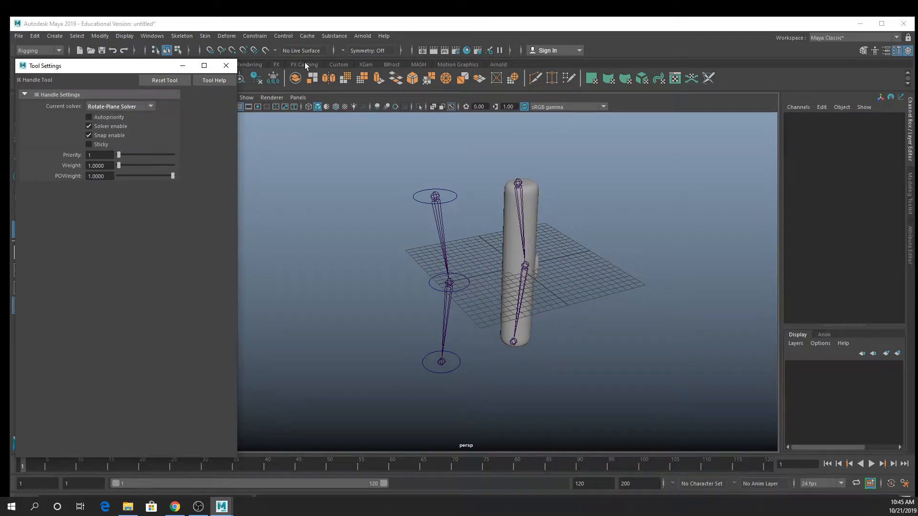
{"action": "left_click", "coordinate": [226, 65]}
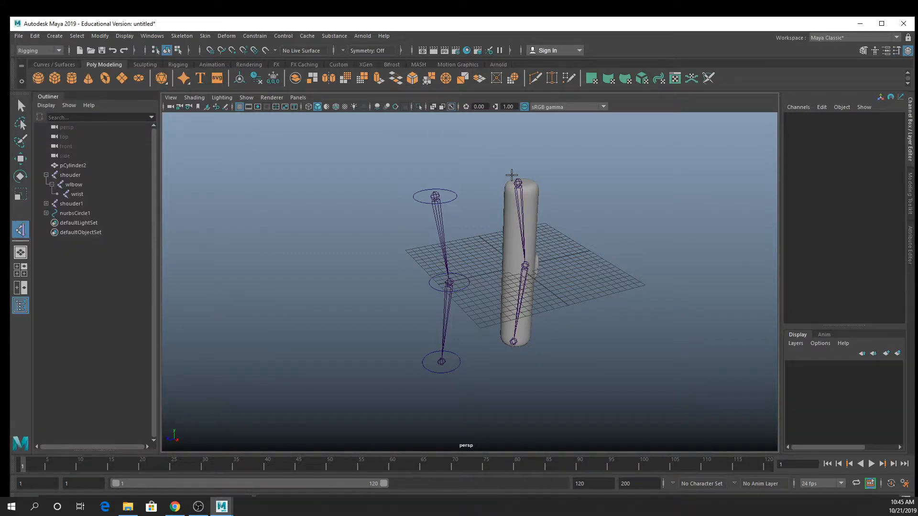
Create an IK handle from the shoulder joint to the wrist joint of the mesh's joint chain.
{"action": "left_click_drag", "start_coordinate": [541, 190], "coordinate": [506, 177], "text": "alt"}
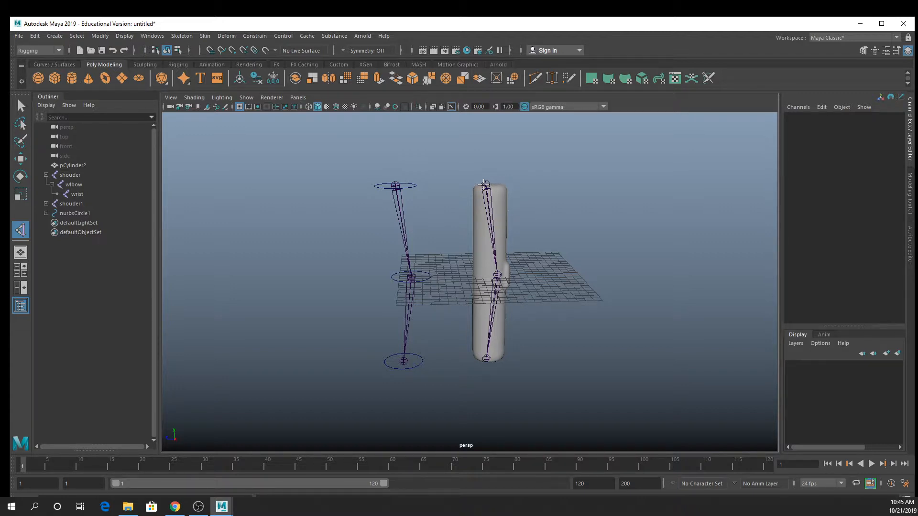
{"action": "left_click", "coordinate": [486, 186]}
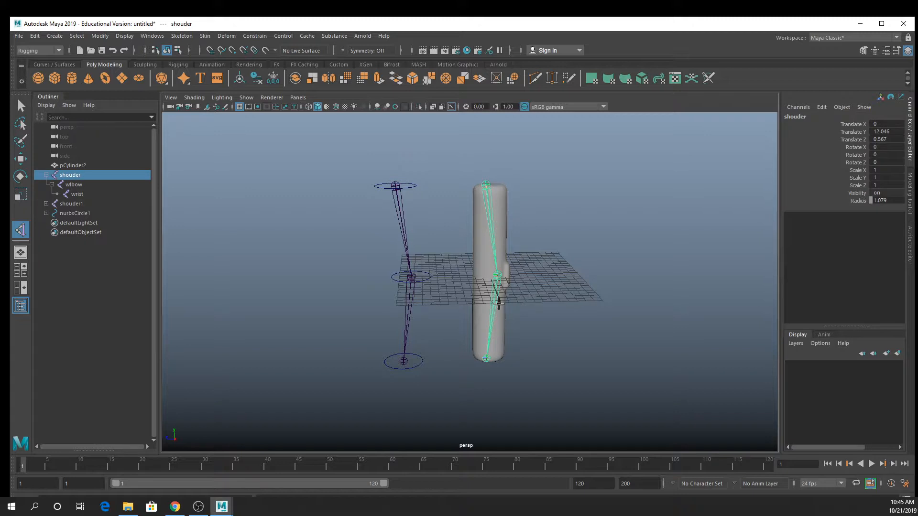
{"action": "left_click", "coordinate": [486, 360]}
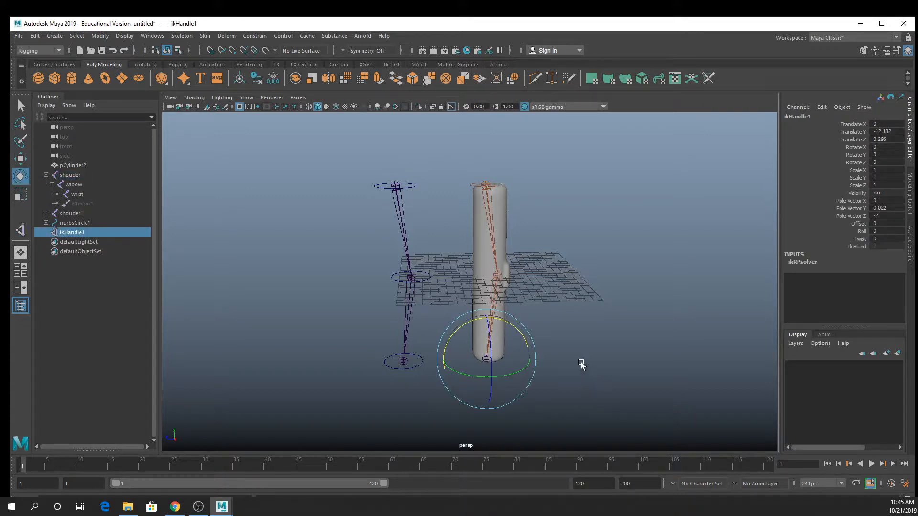
Hide the arm's cylinder mesh so that only the joint chains and controls are displayed.
{"action": "scroll", "coordinate": [576, 335], "scroll_direction": "up", "scroll_amount": 4}
{"action": "left_click_drag", "start_coordinate": [576, 321], "coordinate": [559, 305], "text": "alt"}
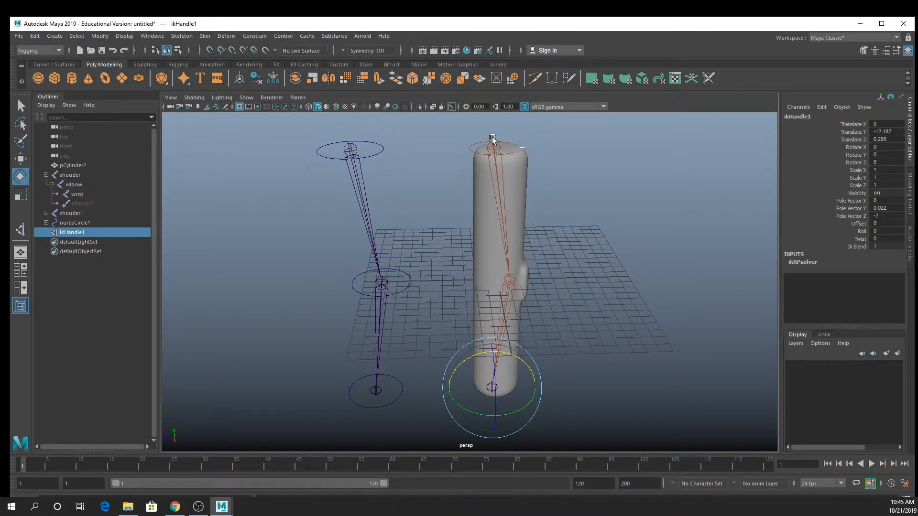
{"action": "left_click", "coordinate": [512, 206]}
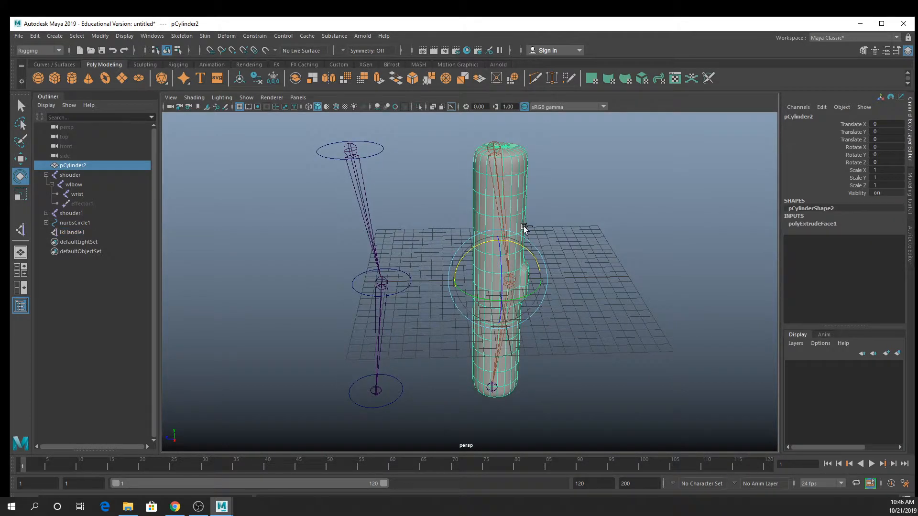
{"action": "key", "text": "ctrl+h"}
{"action": "left_click_drag", "start_coordinate": [514, 199], "coordinate": [535, 231], "text": "alt"}
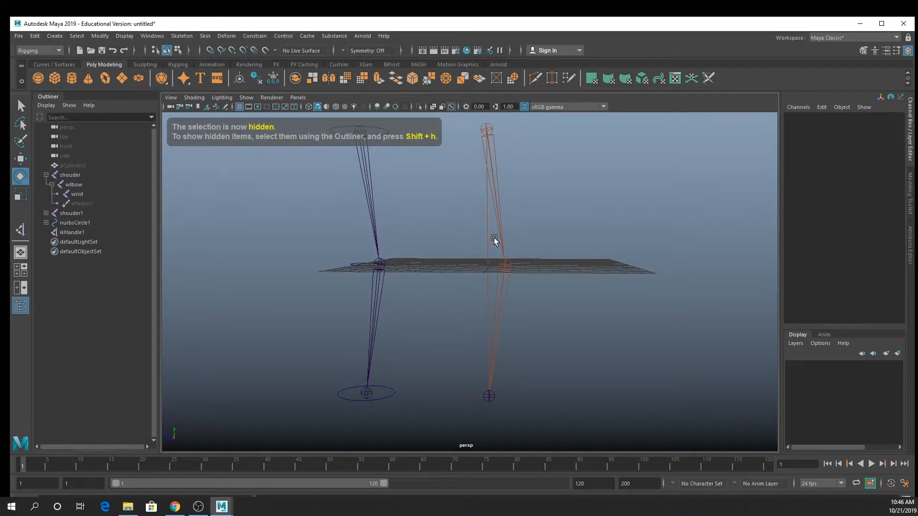
{"action": "left_click_drag", "start_coordinate": [496, 266], "coordinate": [490, 252], "text": "alt"}
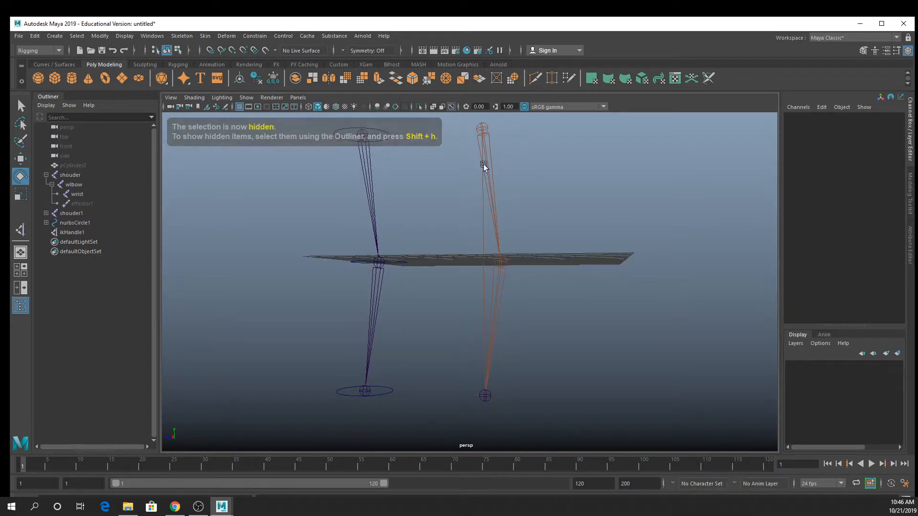
Select the IK handle at the wrist and try moving it to bend the joint chain.
{"action": "left_click", "coordinate": [481, 396]}
{"action": "left_click_drag", "start_coordinate": [492, 417], "coordinate": [601, 334], "text": "alt"}
{"action": "key", "text": "q"}
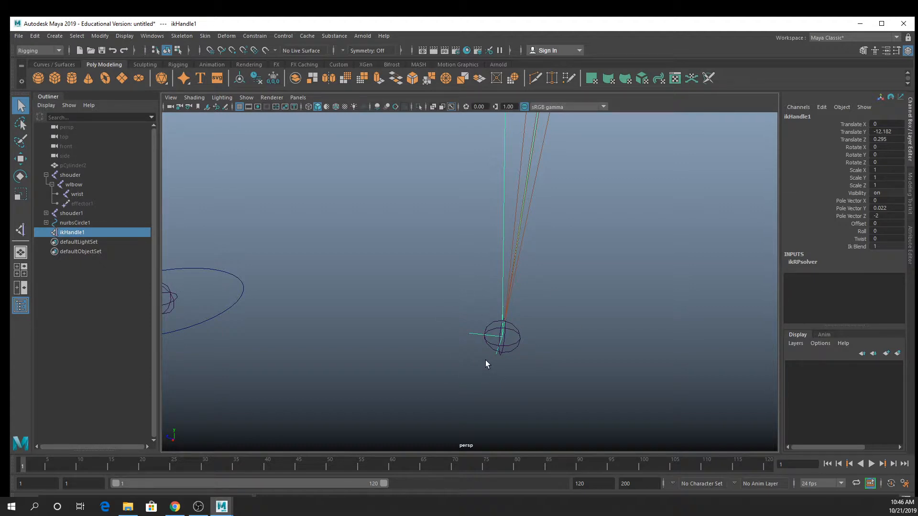
{"action": "scroll", "coordinate": [485, 360], "scroll_direction": "down", "scroll_amount": 6}
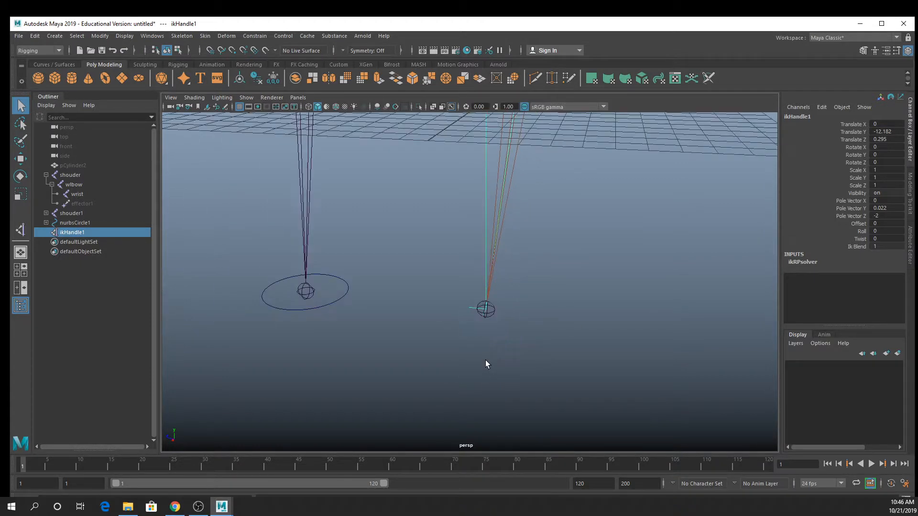
{"action": "middle_click_drag", "start_coordinate": [503, 283], "coordinate": [512, 342], "text": "alt"}
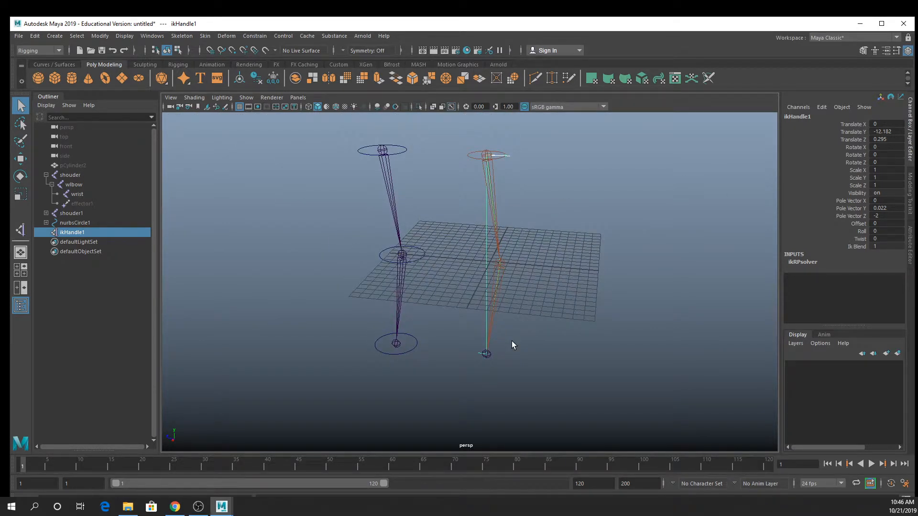
{"action": "key", "text": "w"}
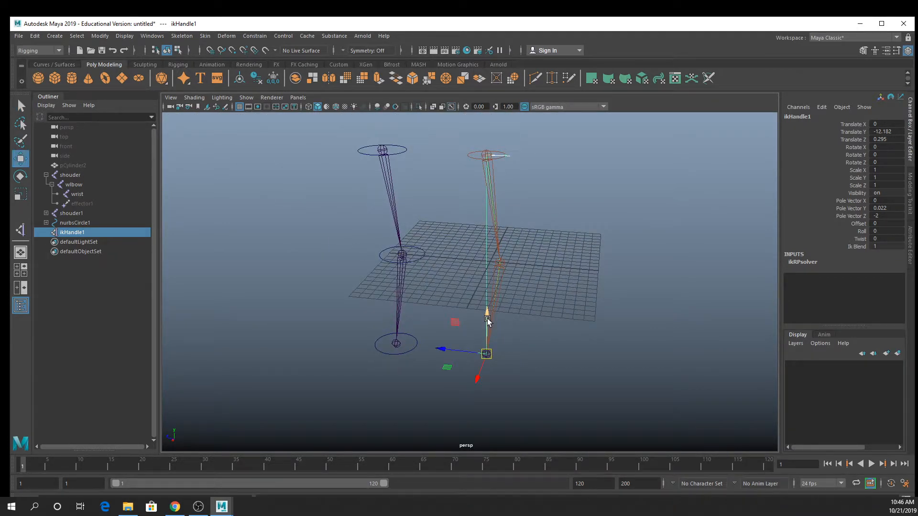
{"action": "left_click_drag", "start_coordinate": [487, 314], "coordinate": [466, 319]}
{"action": "middle_click_drag", "start_coordinate": [559, 206], "coordinate": [574, 235], "text": "alt"}
{"action": "left_click_drag", "start_coordinate": [515, 325], "coordinate": [532, 339], "text": "alt"}
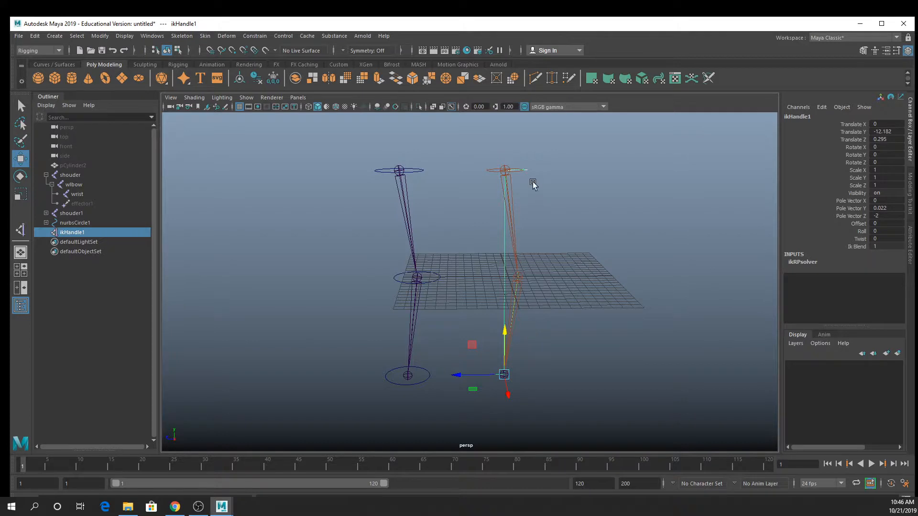
{"action": "left_click_drag", "start_coordinate": [533, 185], "coordinate": [527, 216], "text": "alt"}
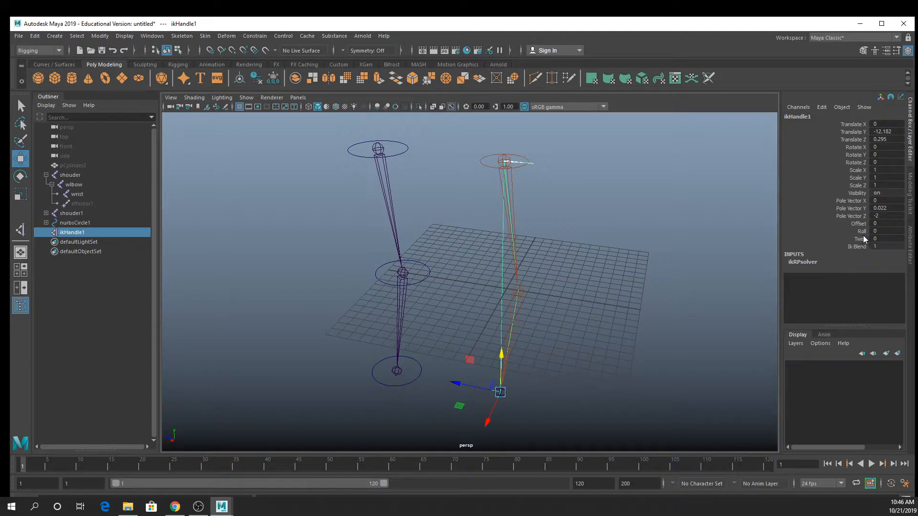
Try changing the IK handle's Twist to about 56 to swing the elbow, and undo the twist.
{"action": "left_click", "coordinate": [67, 232]}
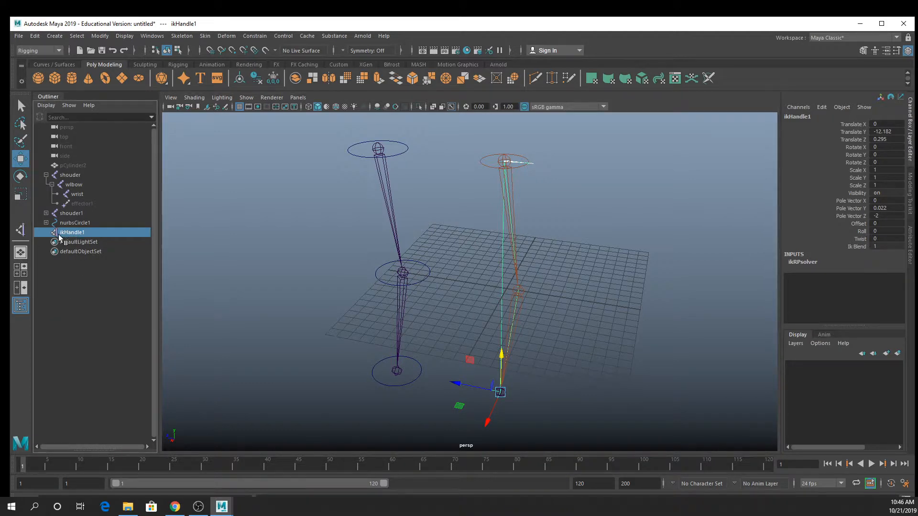
{"action": "left_click", "coordinate": [861, 239]}
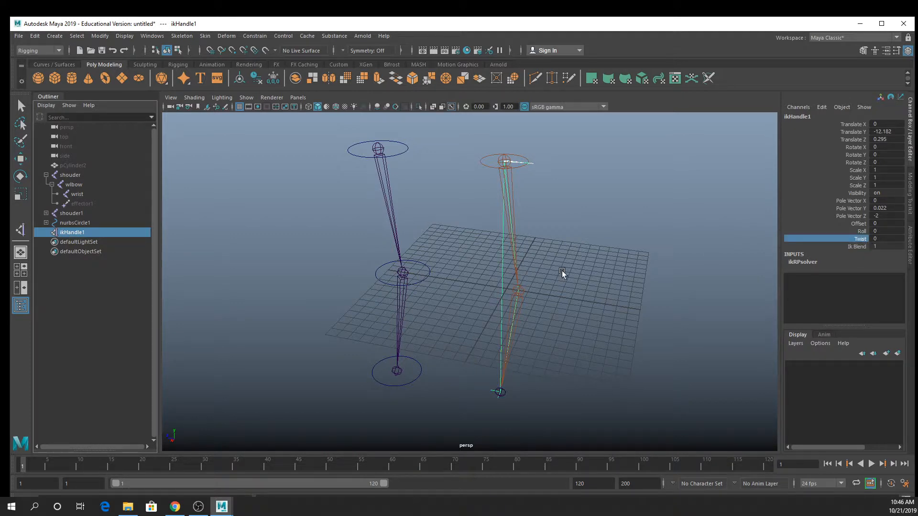
{"action": "middle_click_drag", "start_coordinate": [561, 270], "coordinate": [601, 286]}
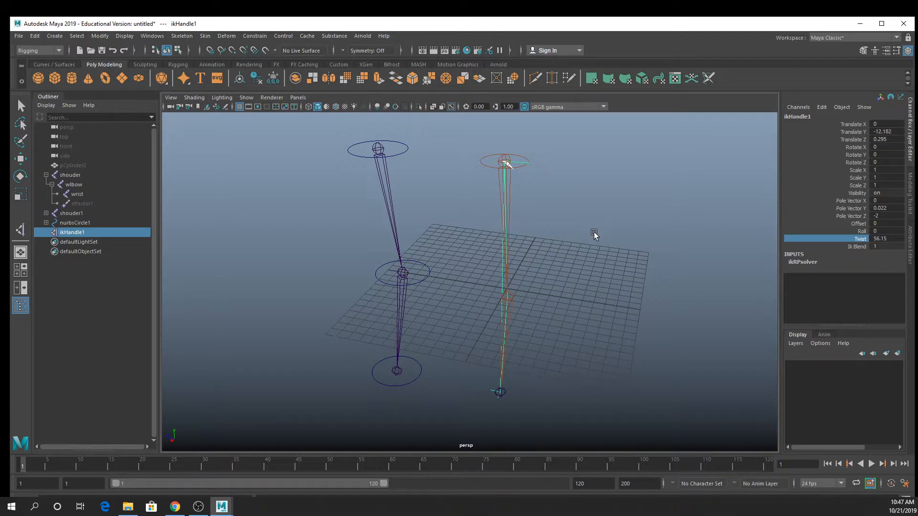
{"action": "key", "text": "ctrl+z"}
{"action": "left_click_drag", "start_coordinate": [544, 294], "coordinate": [570, 285], "text": "alt"}
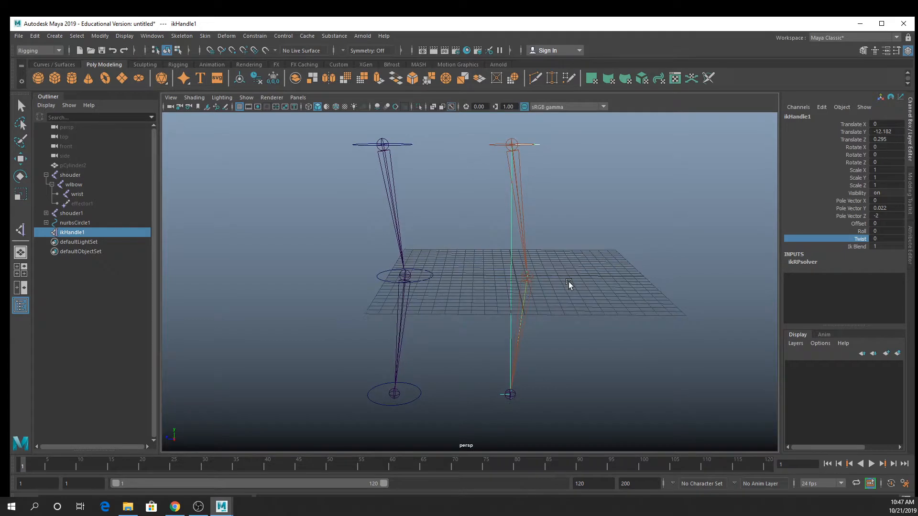
Create a NURBS circle, scale it uniformly to about 2.41, and snap it onto the wrist joint of the IK chain.
{"action": "left_click", "coordinate": [54, 64]}
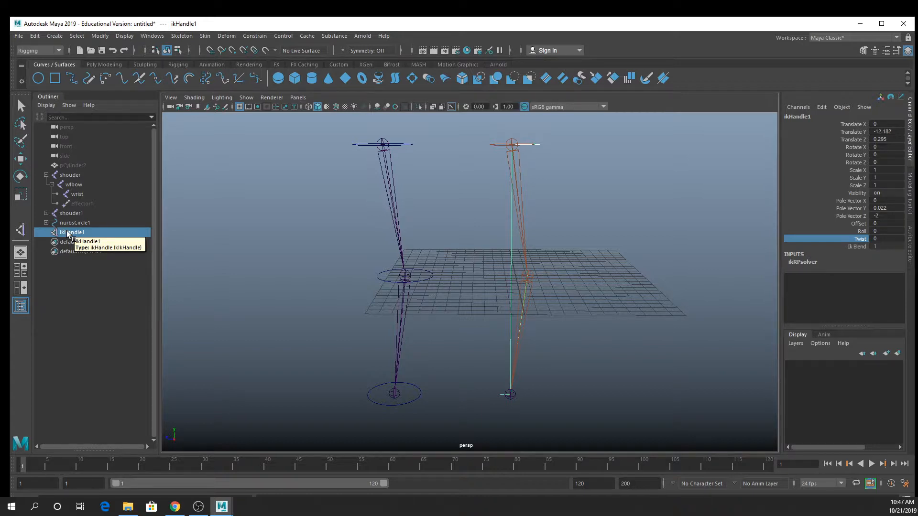
{"action": "left_click", "coordinate": [41, 80]}
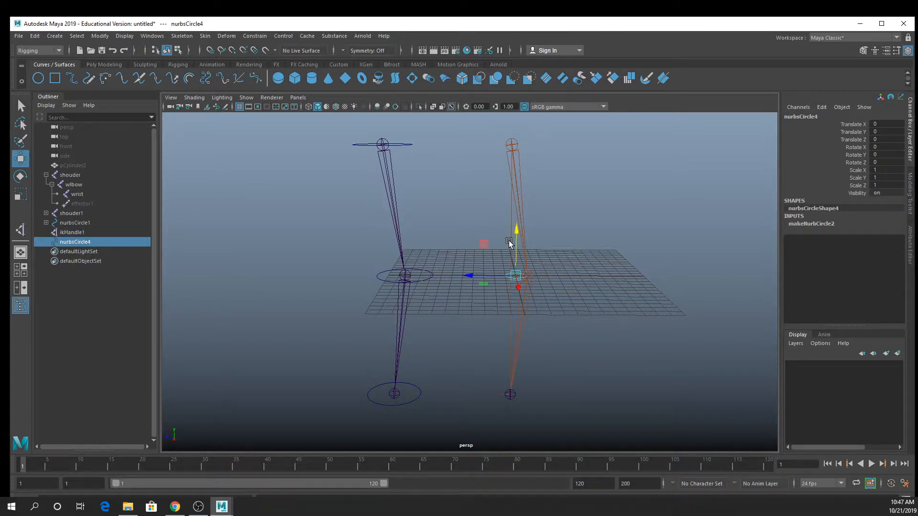
{"action": "key", "text": "r"}
{"action": "left_click_drag", "start_coordinate": [519, 278], "coordinate": [506, 394]}
{"action": "key", "text": "w"}
{"action": "key", "text": "v"}
{"action": "left_click_drag", "start_coordinate": [562, 400], "coordinate": [553, 318], "text": "alt"}
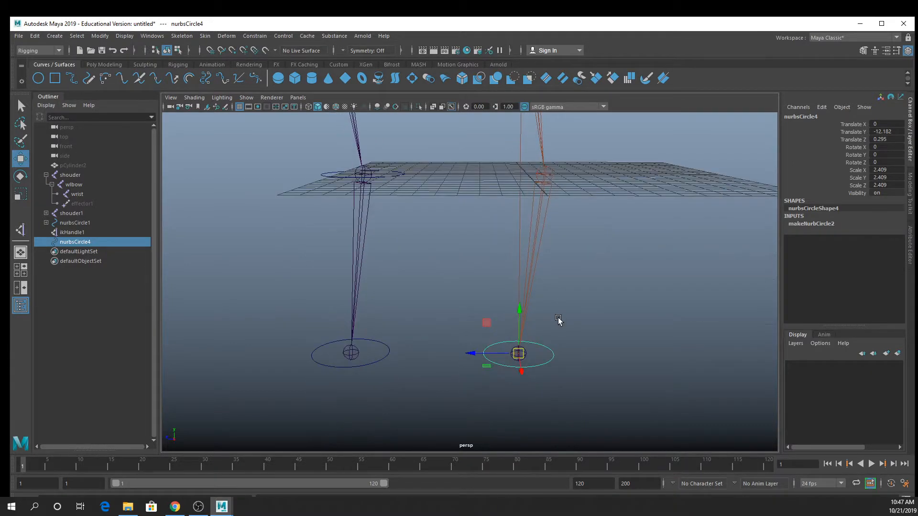
Parent-constrain the IK handle to the new wrist control circle.
{"action": "key", "text": "q"}
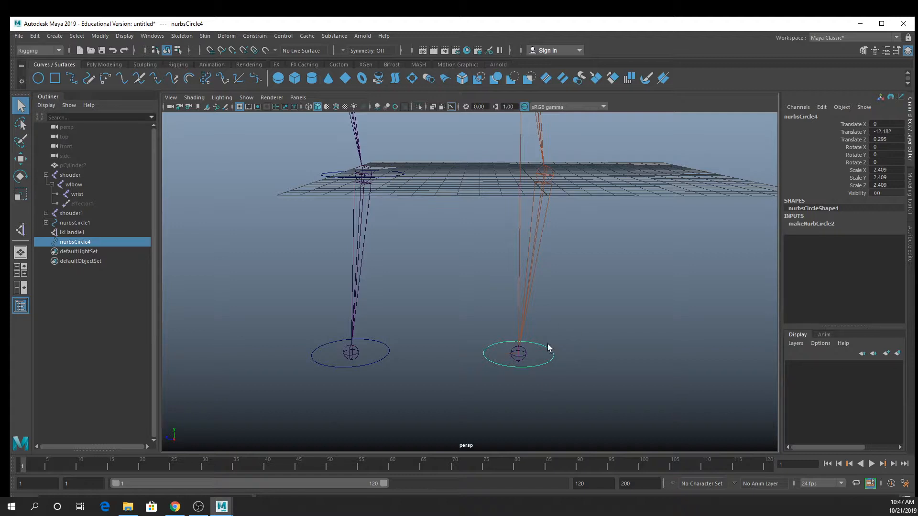
{"action": "left_click_drag", "start_coordinate": [539, 334], "coordinate": [556, 366]}
{"action": "left_click", "coordinate": [506, 358], "text": "shift"}
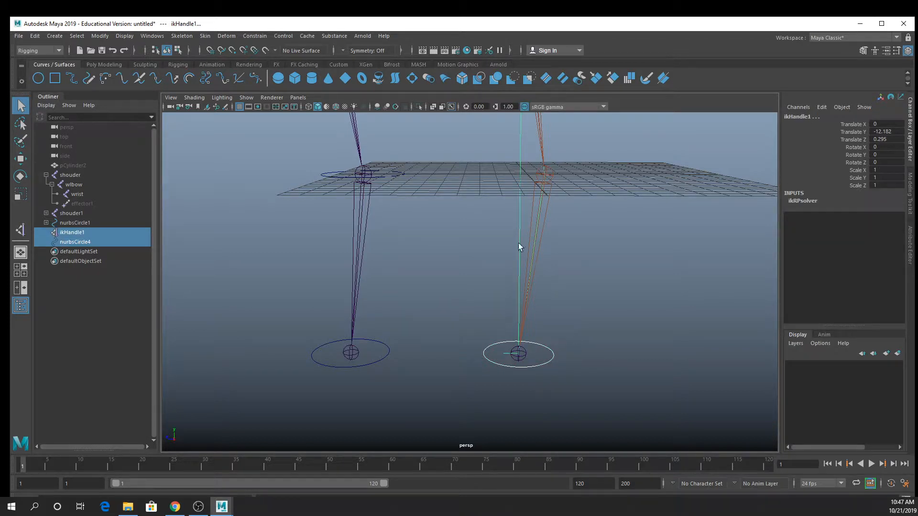
{"action": "left_click", "coordinate": [255, 35]}
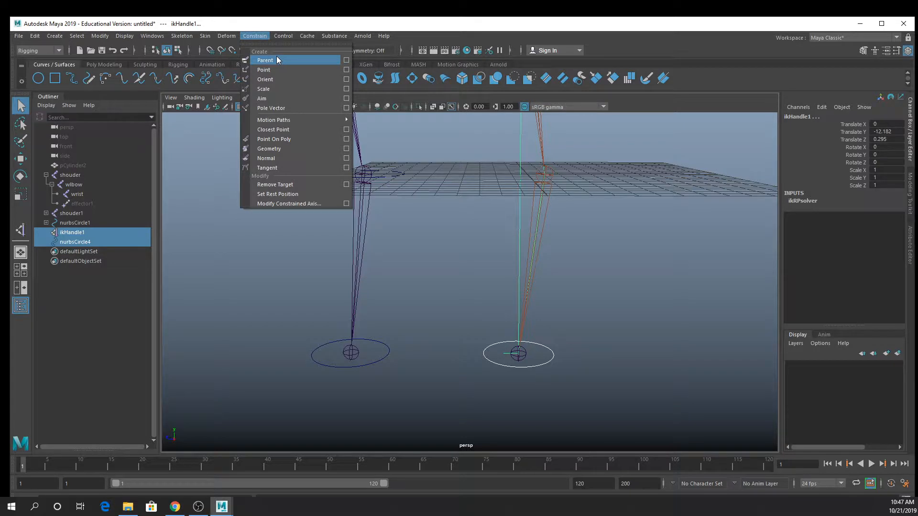
{"action": "left_click", "coordinate": [277, 58]}
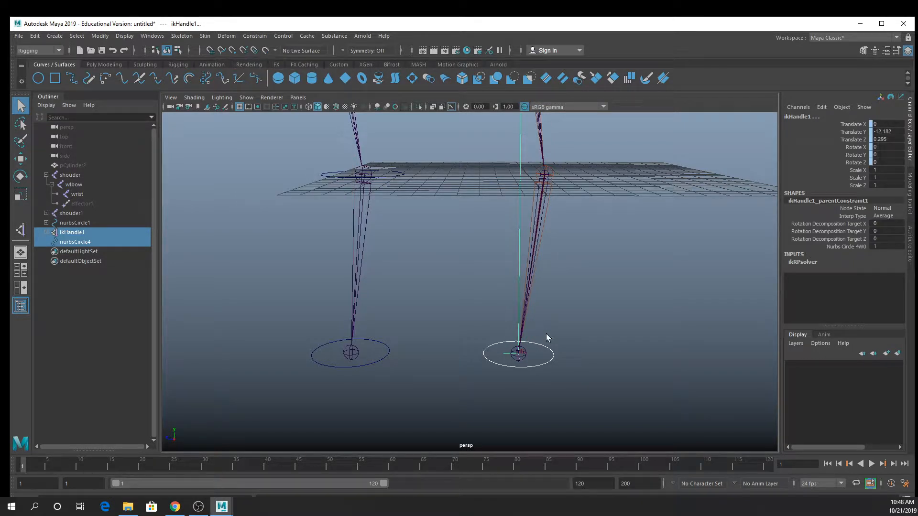
Test the IK wrist control circle by moving it up and rotating it about X to about 38 degrees.
{"action": "left_click", "coordinate": [553, 355]}
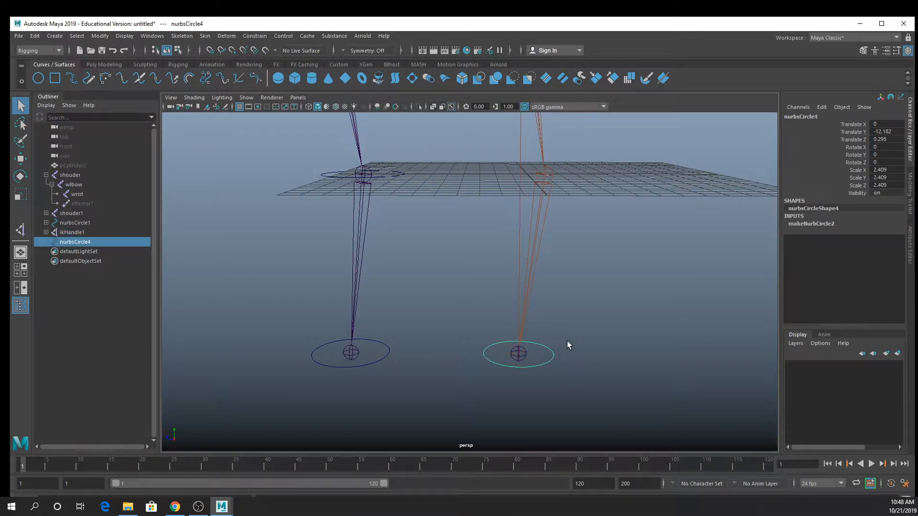
{"action": "key", "text": "w"}
{"action": "left_click_drag", "start_coordinate": [516, 342], "coordinate": [515, 251]}
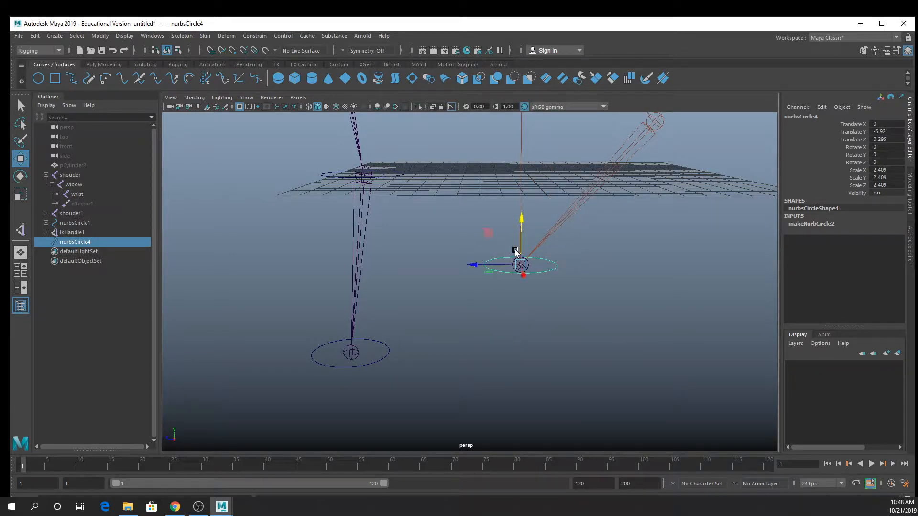
{"action": "scroll", "coordinate": [518, 258], "scroll_direction": "down", "scroll_amount": 6}
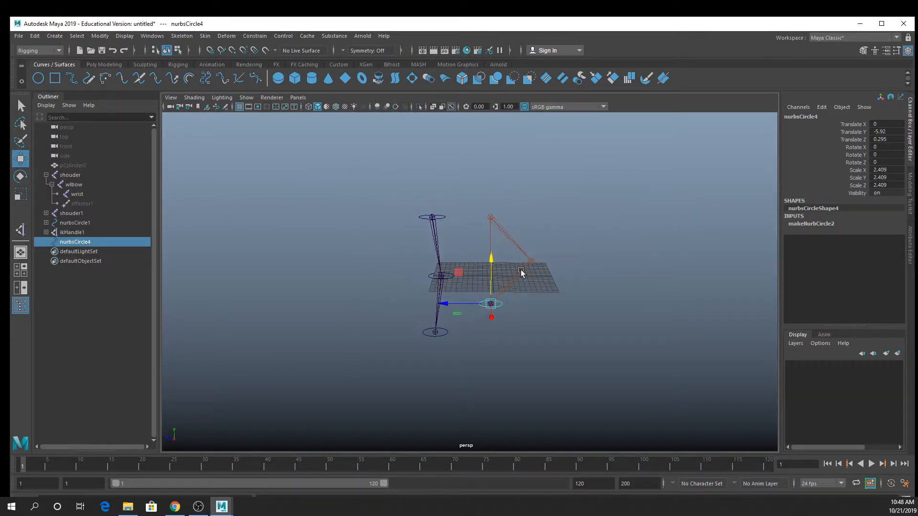
{"action": "scroll", "coordinate": [521, 271], "scroll_direction": "up", "scroll_amount": 4}
{"action": "left_click_drag", "start_coordinate": [511, 291], "coordinate": [447, 298], "text": "alt"}
{"action": "key", "text": "e"}
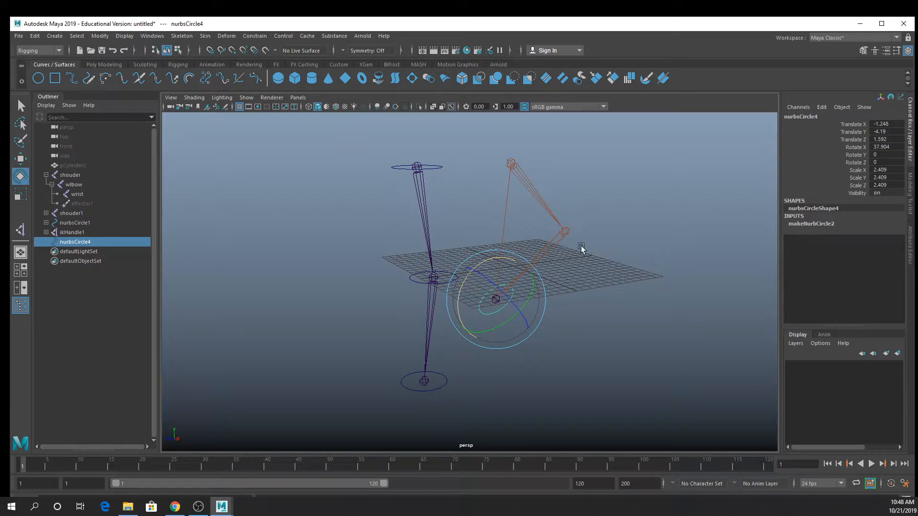
Undo the test moves and rotation of the IK wrist control circle, and clear the selection.
{"action": "key", "text": "ctrl+z"}
{"action": "key", "text": "ctrl+z"}
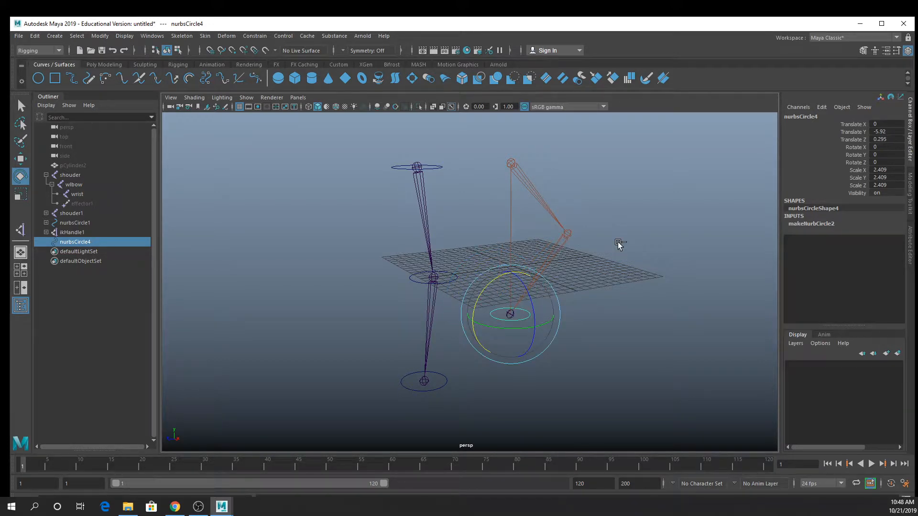
{"action": "key", "text": "ctrl+z"}
{"action": "key", "text": "q"}
{"action": "left_click", "coordinate": [587, 282]}
{"action": "left_click_drag", "start_coordinate": [593, 359], "coordinate": [550, 359], "text": "alt"}
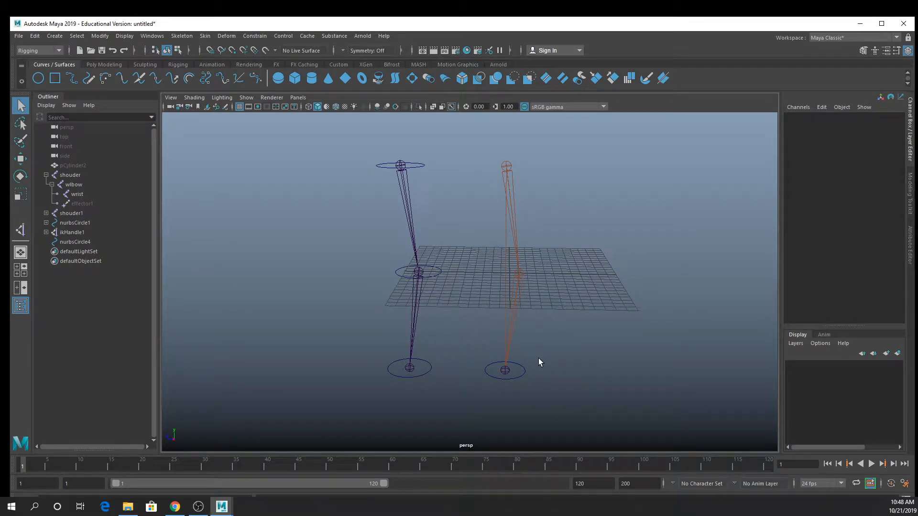
{"action": "left_click_drag", "start_coordinate": [331, 146], "coordinate": [411, 420]}
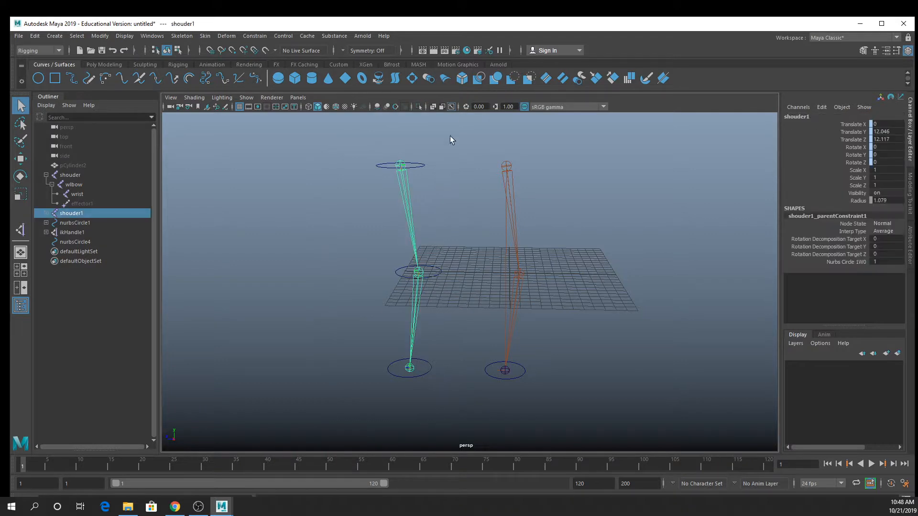
{"action": "left_click_drag", "start_coordinate": [453, 144], "coordinate": [604, 471]}
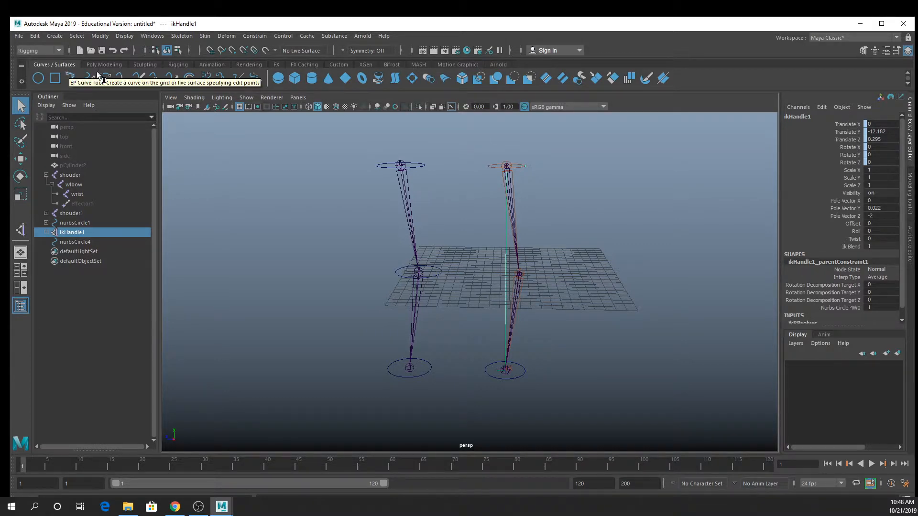
Duplicate the IK wrist control circle, snap the copy onto the shoulder joint, and scale it uniformly to about 3.2.
{"action": "left_click", "coordinate": [522, 382]}
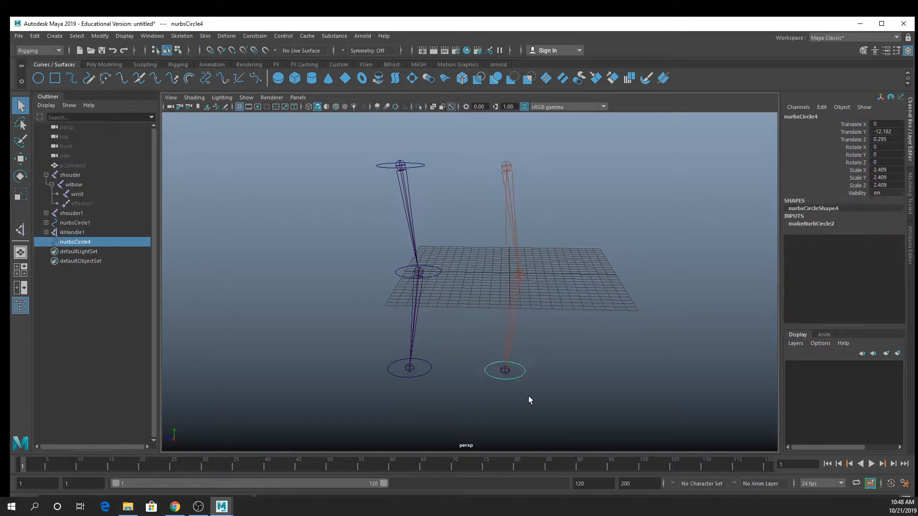
{"action": "key", "text": "ctrl+d"}
{"action": "key", "text": "w"}
{"action": "left_click_drag", "start_coordinate": [507, 368], "coordinate": [521, 159]}
{"action": "key", "text": "r"}
{"action": "key", "text": "q"}
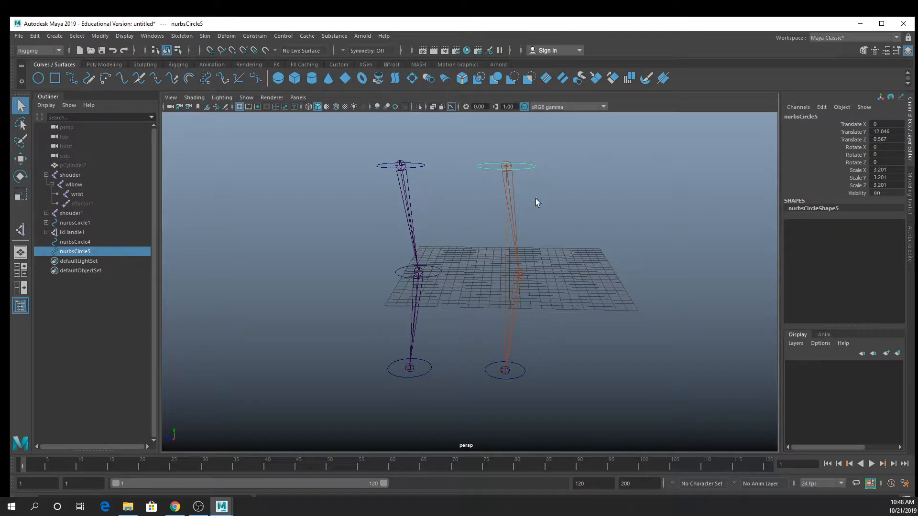
Orient-constrain the IK chain's shoulder joint to the new shoulder control circle.
{"action": "left_click", "coordinate": [511, 163], "text": "shift"}
{"action": "scroll", "coordinate": [576, 148], "scroll_direction": "up", "scroll_amount": 5}
{"action": "middle_click_drag", "start_coordinate": [565, 151], "coordinate": [549, 249], "text": "alt"}
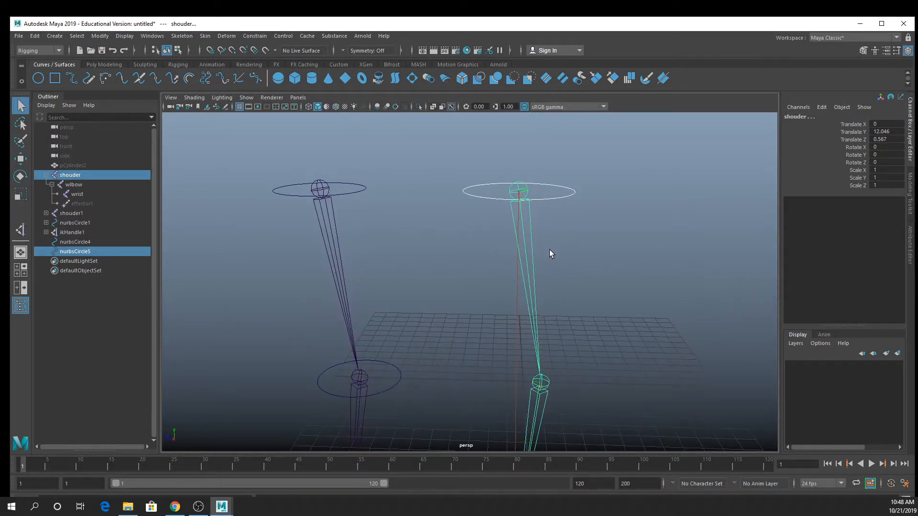
{"action": "left_click", "coordinate": [534, 185]}
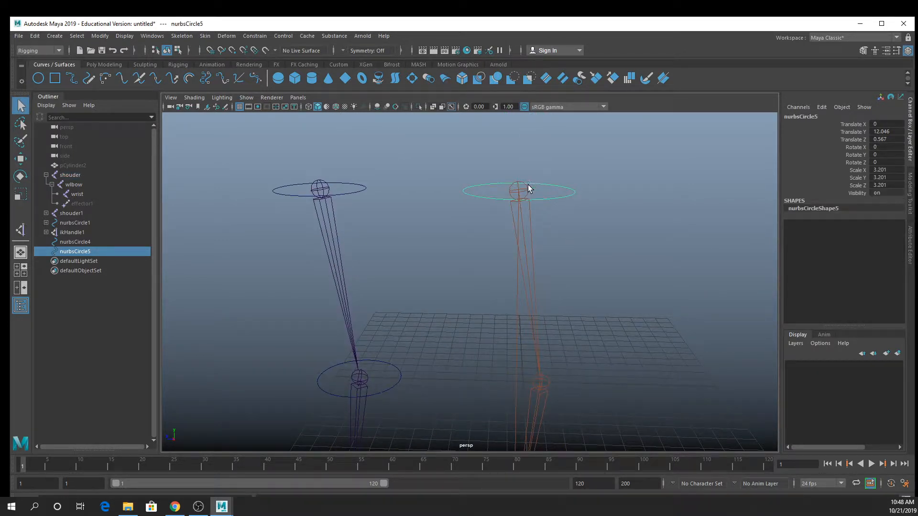
{"action": "left_click", "coordinate": [526, 187], "text": "shift"}
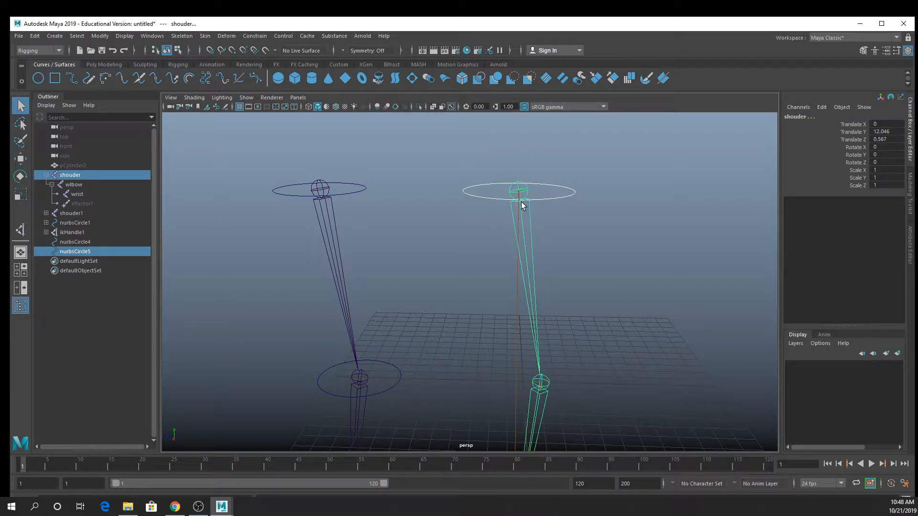
{"action": "left_click", "coordinate": [255, 36]}
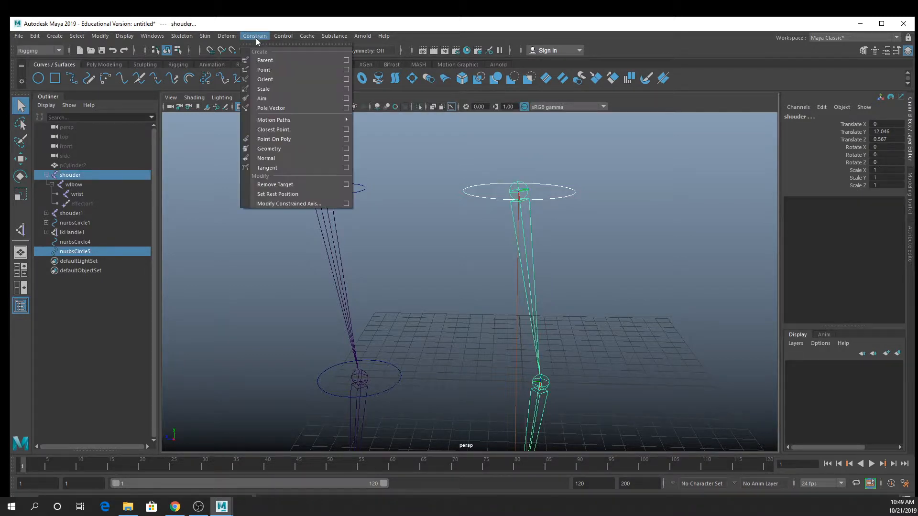
{"action": "left_click", "coordinate": [282, 79]}
Test the shoulder control circle by rotating it about X to about 14 degrees, and undo the rotation.
{"action": "left_click", "coordinate": [562, 199]}
{"action": "key", "text": "w"}
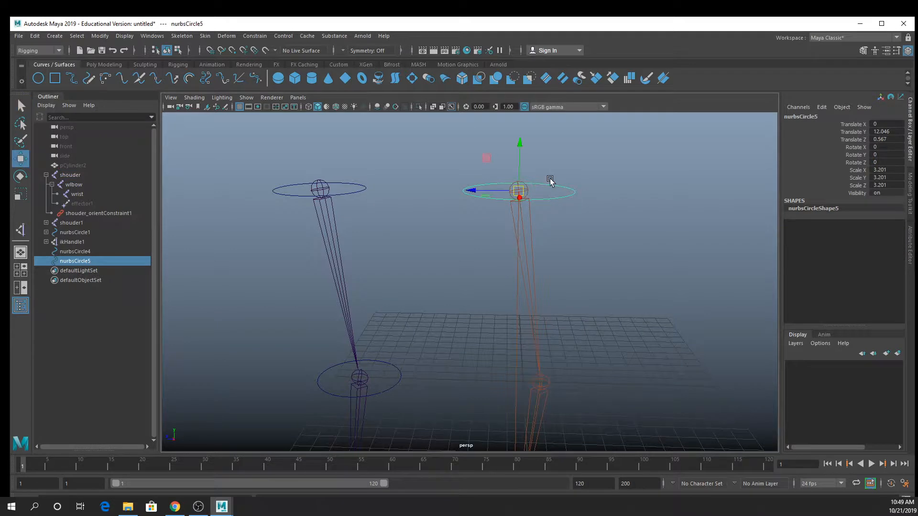
{"action": "key", "text": "e"}
{"action": "left_click_drag", "start_coordinate": [537, 164], "coordinate": [531, 145]}
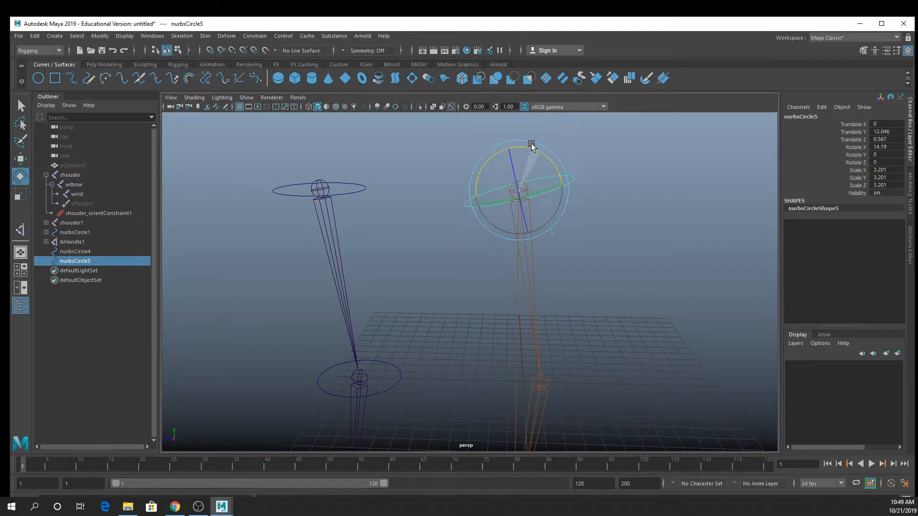
{"action": "key", "text": "ctrl+z"}
{"action": "key", "text": "ctrl+z"}
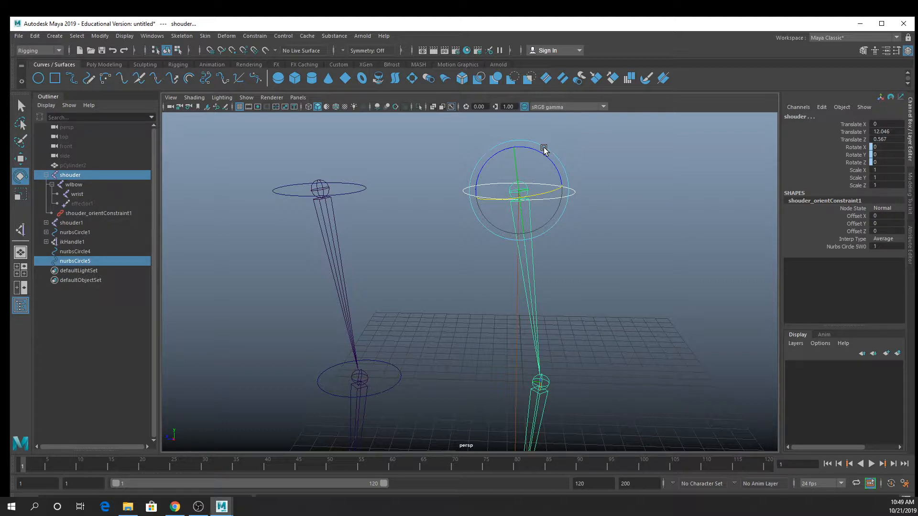
{"action": "key", "text": "q"}
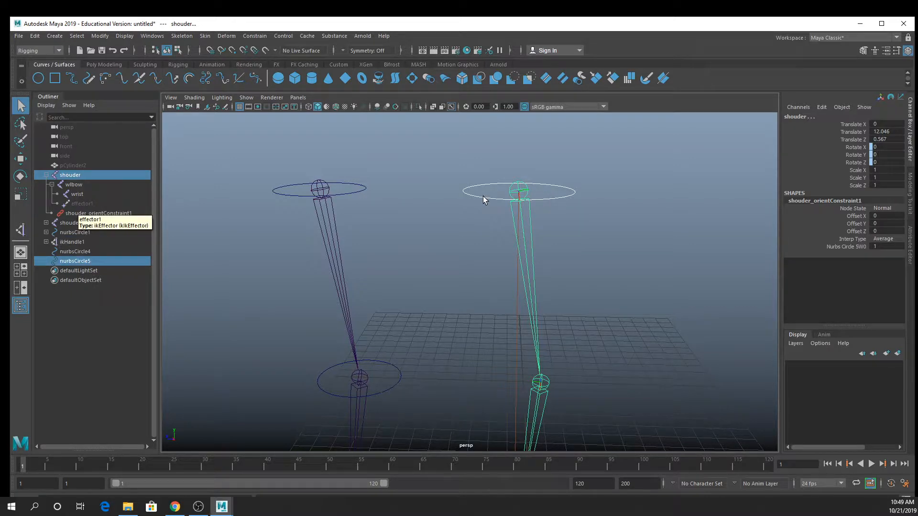
Parent-constrain the IK chain's shoulder joint to the shoulder control circle.
{"action": "left_click", "coordinate": [539, 197]}
{"action": "left_click", "coordinate": [526, 188], "text": "shift"}
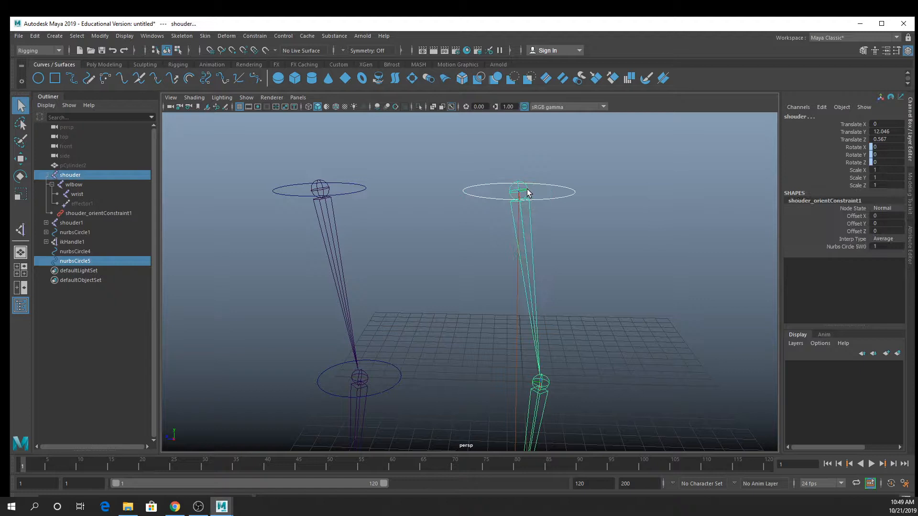
{"action": "left_click", "coordinate": [254, 36]}
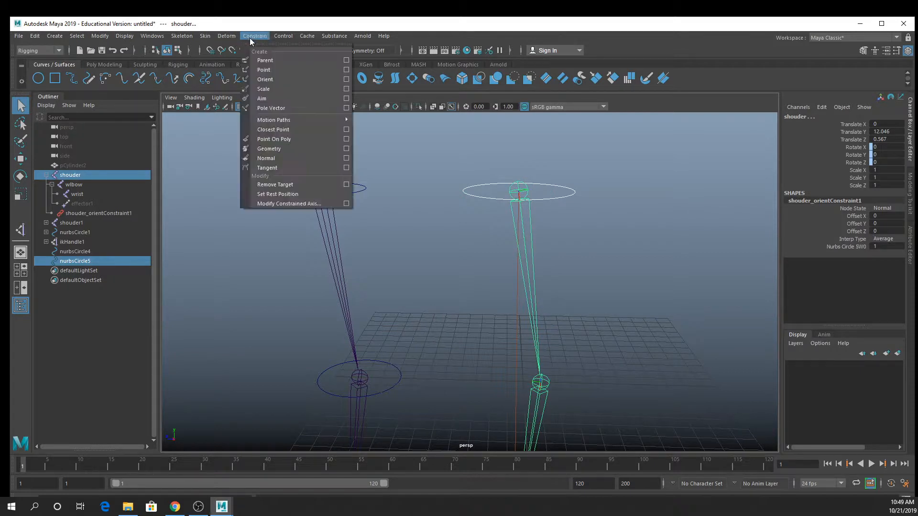
{"action": "left_click", "coordinate": [334, 59]}
Test the shoulder control circle by moving it down to about 8.7 in Y, undo the test moves and clear the selection.
{"action": "left_click", "coordinate": [555, 186]}
{"action": "key", "text": "w"}
{"action": "left_click_drag", "start_coordinate": [519, 169], "coordinate": [473, 219]}
{"action": "scroll", "coordinate": [522, 253], "scroll_direction": "down", "scroll_amount": 5}
{"action": "key", "text": "e"}
{"action": "key", "text": "ctrl+z"}
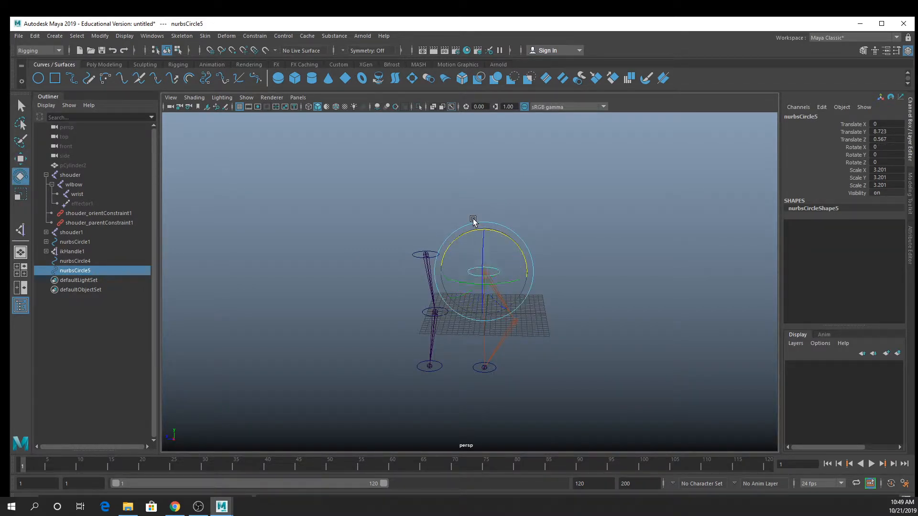
{"action": "key", "text": "w"}
{"action": "left_click_drag", "start_coordinate": [482, 269], "coordinate": [513, 238]}
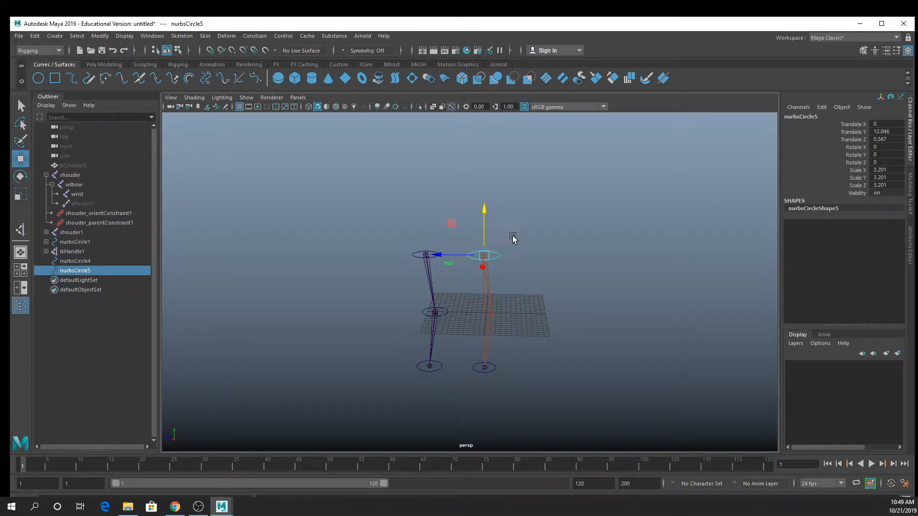
{"action": "scroll", "coordinate": [513, 258], "scroll_direction": "up", "scroll_amount": 2}
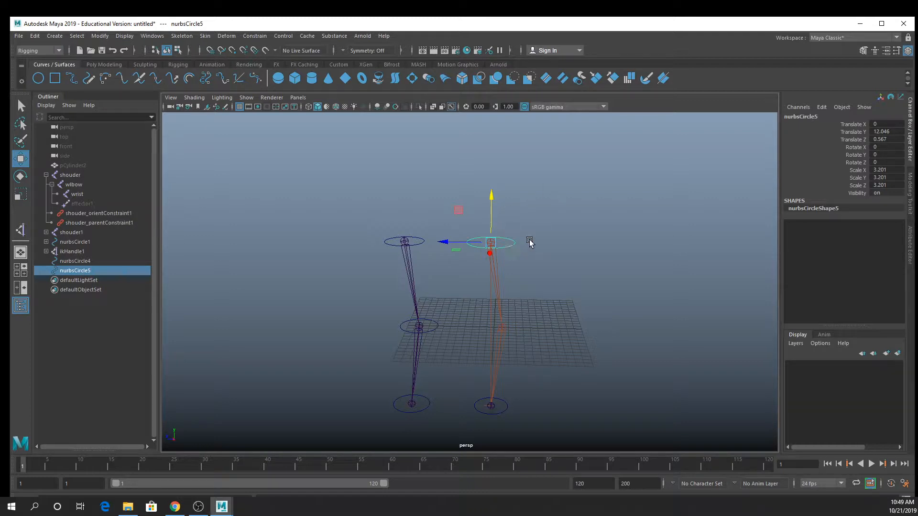
{"action": "left_click_drag", "start_coordinate": [490, 208], "coordinate": [467, 238]}
{"action": "key", "text": "ctrl+z"}
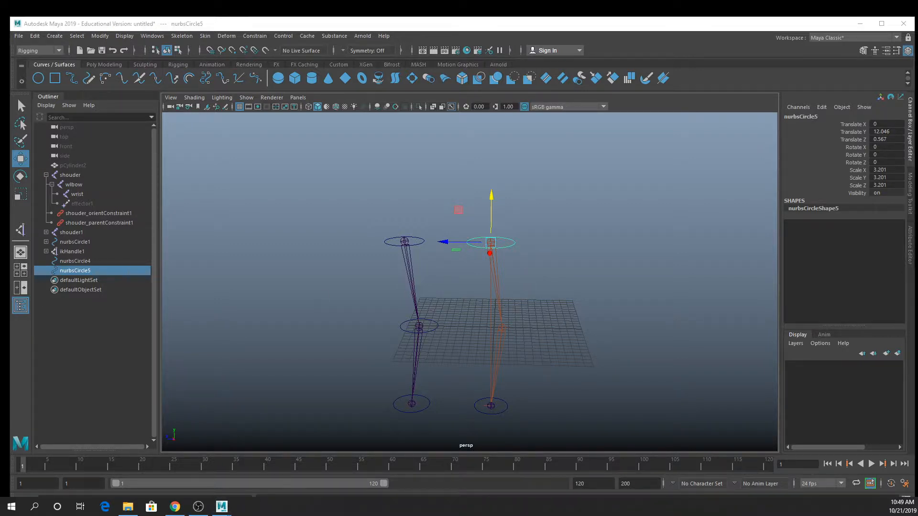
{"action": "left_click", "coordinate": [584, 288]}
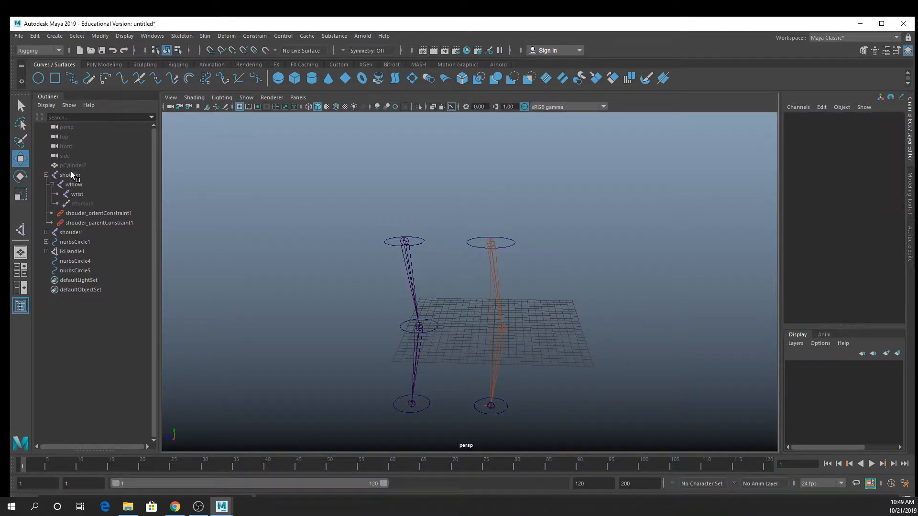
Unhide the arm mesh pCylinder2.
{"action": "left_click", "coordinate": [72, 165]}
{"action": "key", "text": "shift+h"}
{"action": "left_click", "coordinate": [571, 292]}
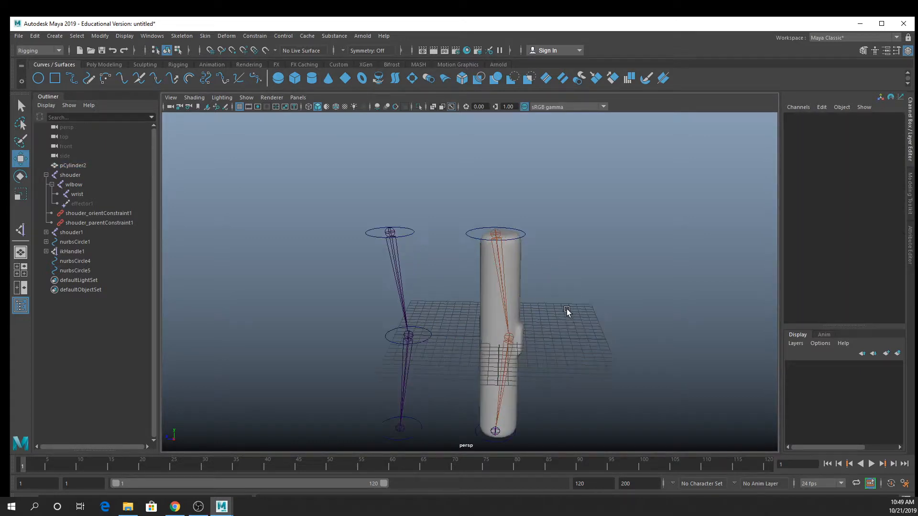
{"action": "left_click_drag", "start_coordinate": [566, 309], "coordinate": [495, 199], "text": "alt"}
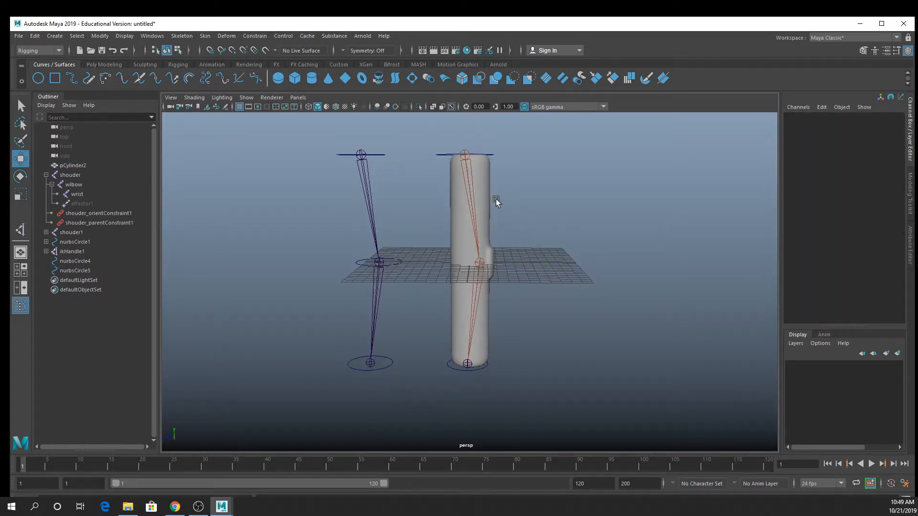
Bind the arm mesh pCylinder2 to the IK chain's shoulder joint hierarchy with Bind Skin.
{"action": "left_click", "coordinate": [496, 199]}
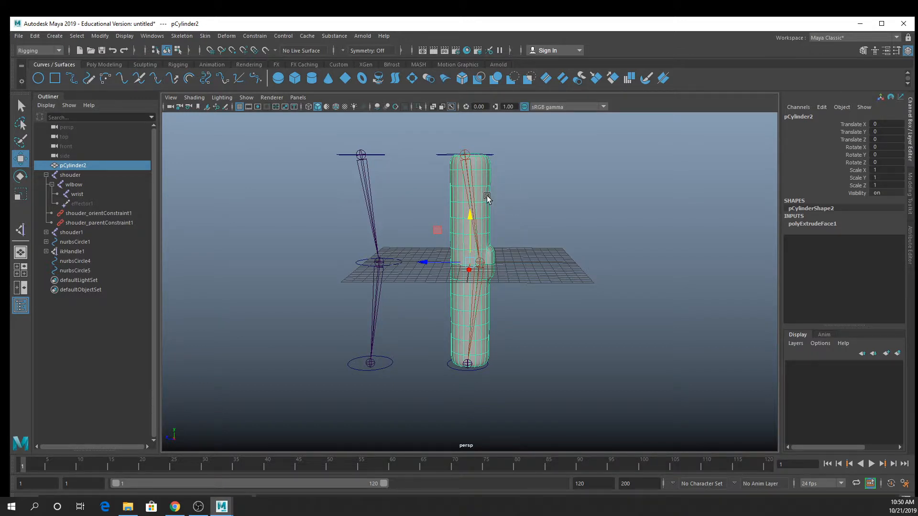
{"action": "scroll", "coordinate": [486, 197], "scroll_direction": "up", "scroll_amount": 2}
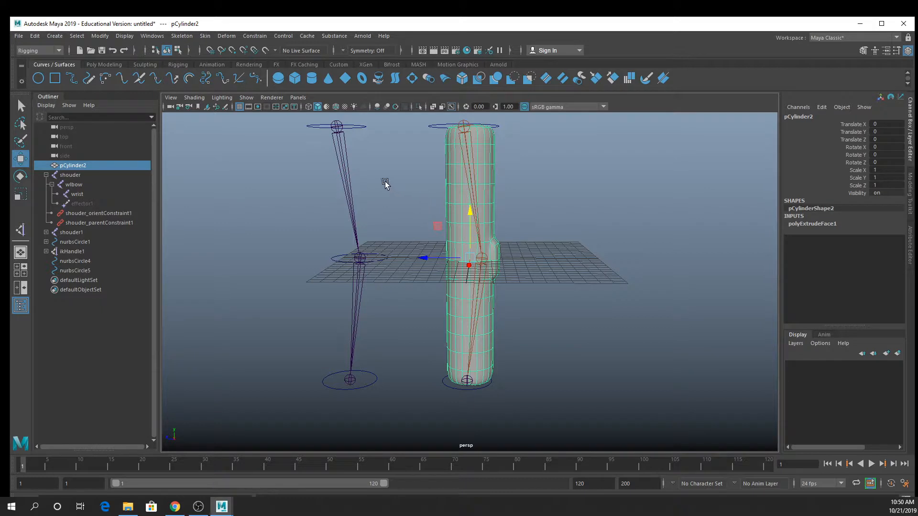
{"action": "left_click_drag", "start_coordinate": [383, 182], "coordinate": [344, 297]}
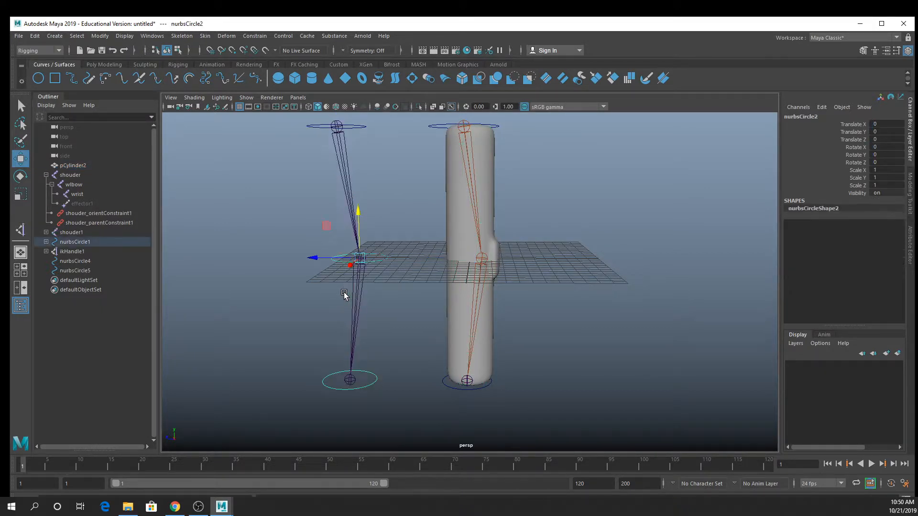
{"action": "left_click", "coordinate": [494, 161]}
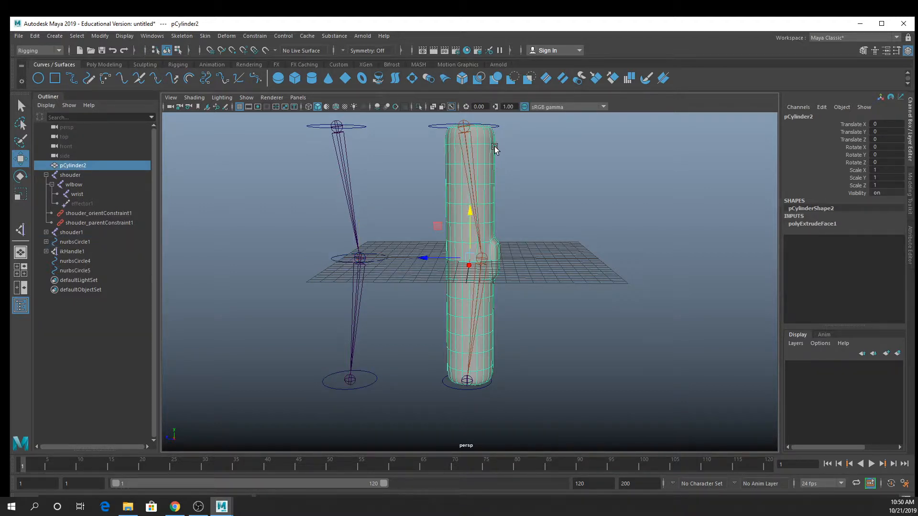
{"action": "left_click", "coordinate": [468, 138], "text": "shift"}
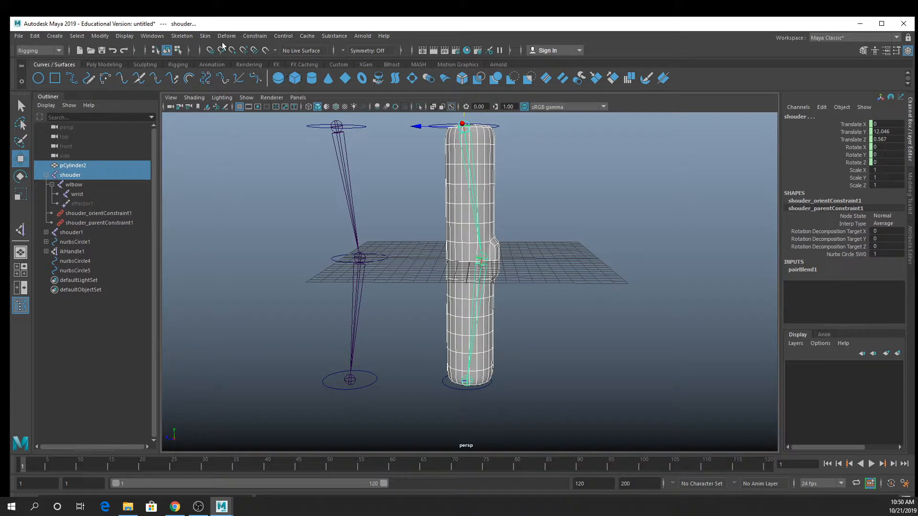
{"action": "left_click", "coordinate": [204, 37]}
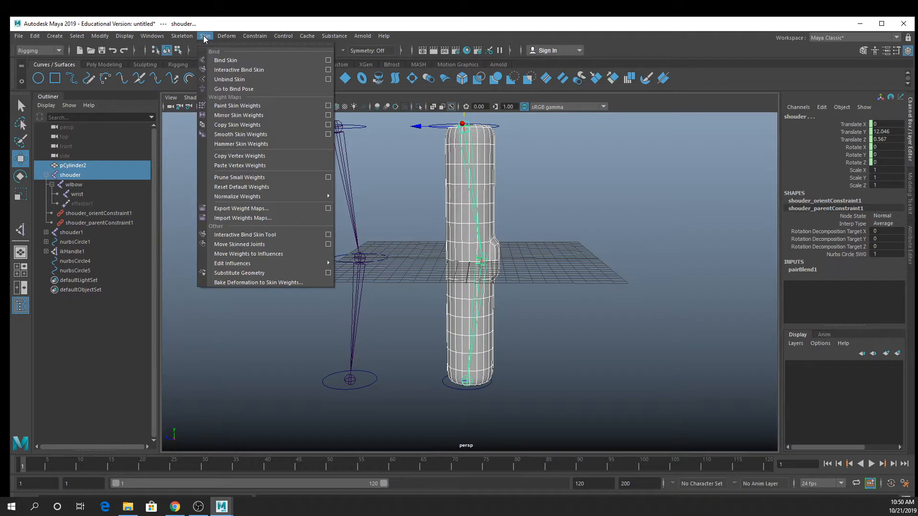
{"action": "left_click", "coordinate": [308, 60]}
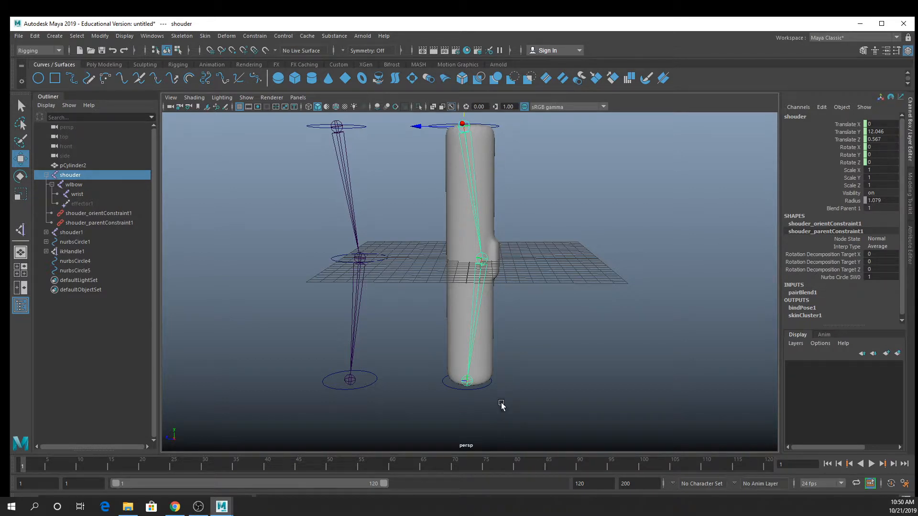
Test the arm mesh's deformation by moving the IK wrist control circle up to about -5.9 in Y.
{"action": "left_click", "coordinate": [487, 384]}
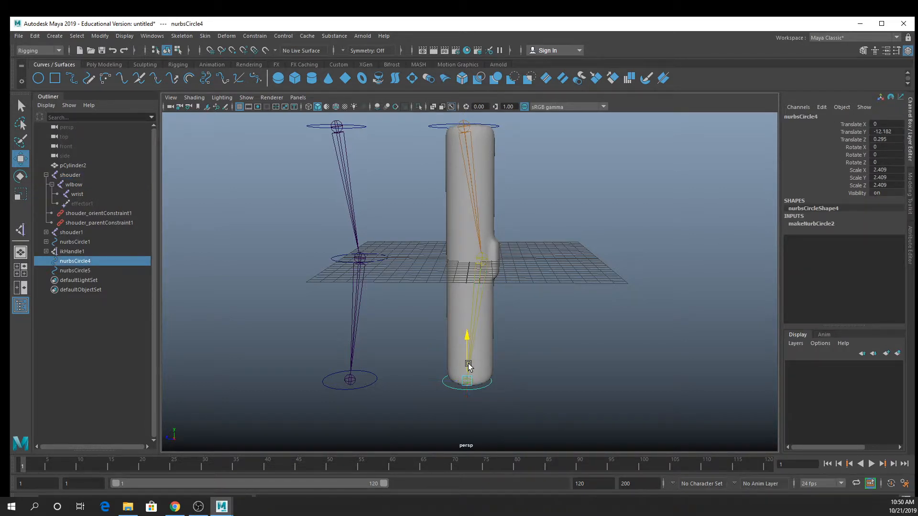
{"action": "mouse_move", "coordinate": [468, 366]}
{"action": "left_mouse_down"}
{"action": "mouse_move", "coordinate": [469, 258]}
{"action": "mouse_move", "coordinate": [457, 215]}
{"action": "mouse_move", "coordinate": [466, 306]}
{"action": "mouse_move", "coordinate": [466, 225]}
{"action": "mouse_move", "coordinate": [475, 244]}
{"action": "mouse_move", "coordinate": [481, 371]}
{"action": "mouse_move", "coordinate": [481, 360]}
{"action": "mouse_move", "coordinate": [468, 376]}
{"action": "mouse_move", "coordinate": [481, 307]}
{"action": "mouse_move", "coordinate": [476, 206]}
{"action": "mouse_move", "coordinate": [484, 203]}
{"action": "mouse_move", "coordinate": [478, 368]}
{"action": "mouse_move", "coordinate": [467, 348]}
{"action": "left_mouse_up"}
{"action": "left_click_drag", "start_coordinate": [470, 336], "coordinate": [429, 274]}
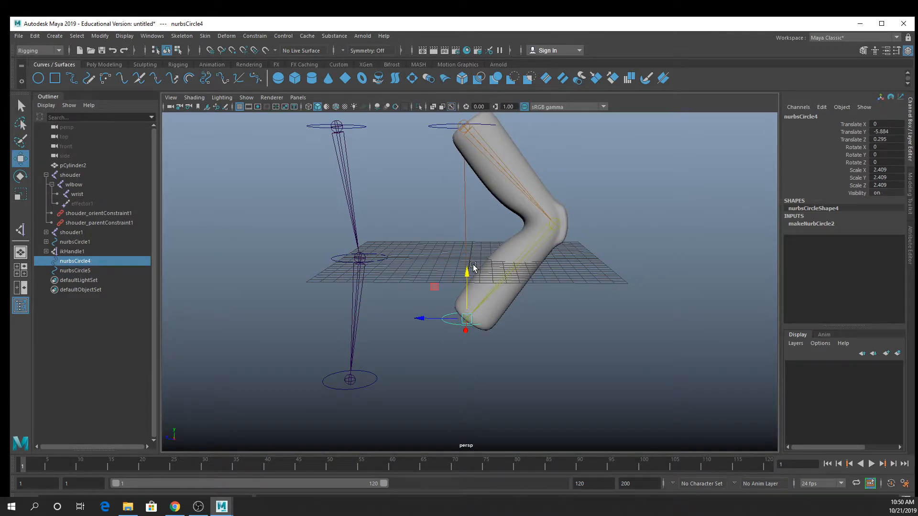
Undo the wrist circle's test move and the skin binding of the arm mesh.
{"action": "key", "text": "ctrl+z"}
{"action": "key", "text": "ctrl+z"}
{"action": "key", "text": "ctrl+z"}
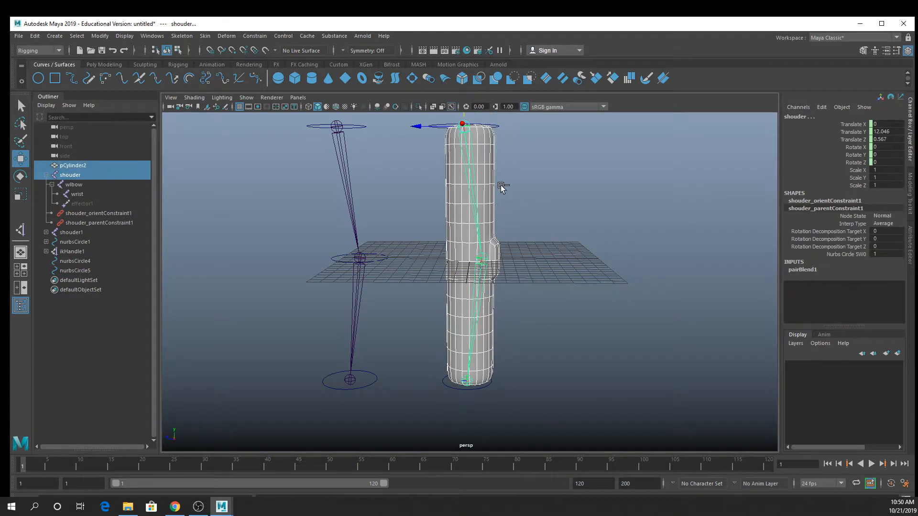
{"action": "key", "text": "ctrl+z"}
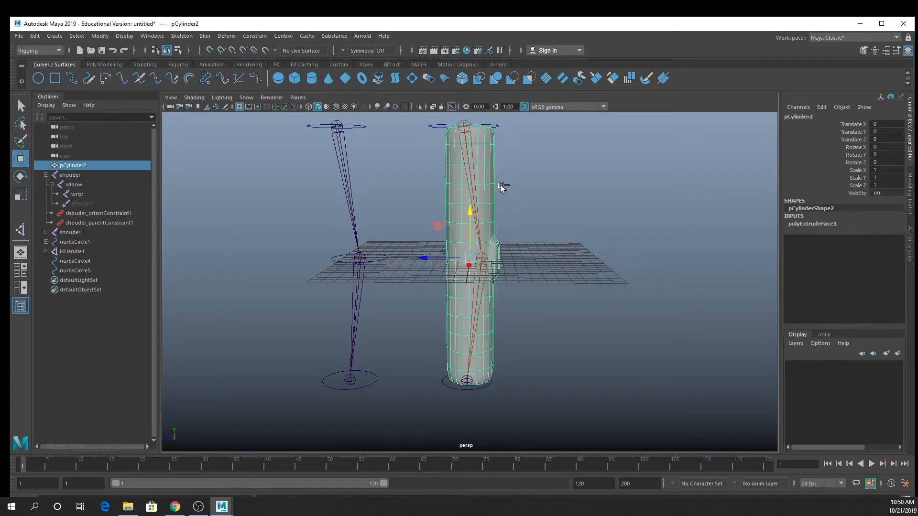
Select the arm mesh together with the IK chain's shoulder joint and open the Bind Skin options.
{"action": "left_click", "coordinate": [470, 148], "text": "shift"}
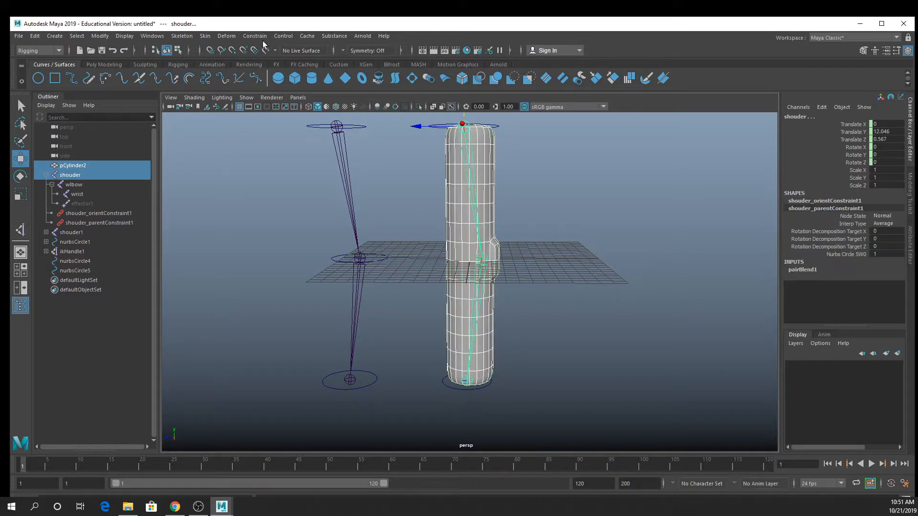
{"action": "left_click", "coordinate": [209, 37]}
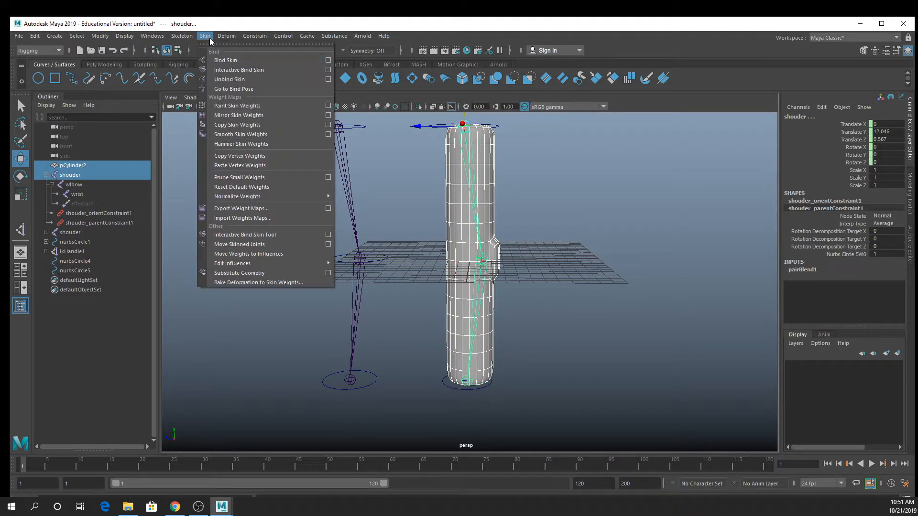
{"action": "left_click", "coordinate": [328, 60]}
{"action": "left_click_drag", "start_coordinate": [735, 189], "coordinate": [651, 96]}
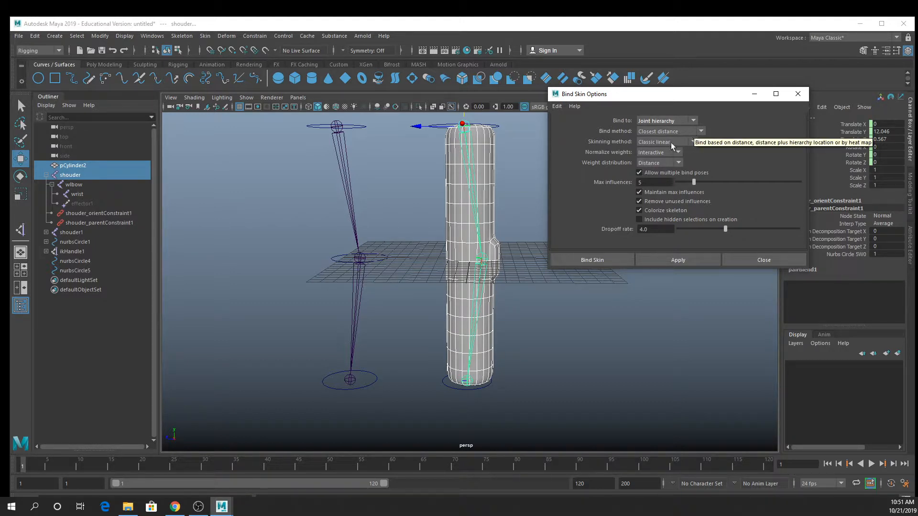
Review the bind and skinning method choices, keeping Closest distance and Classic linear, and select only the arm mesh.
{"action": "left_click", "coordinate": [657, 133]}
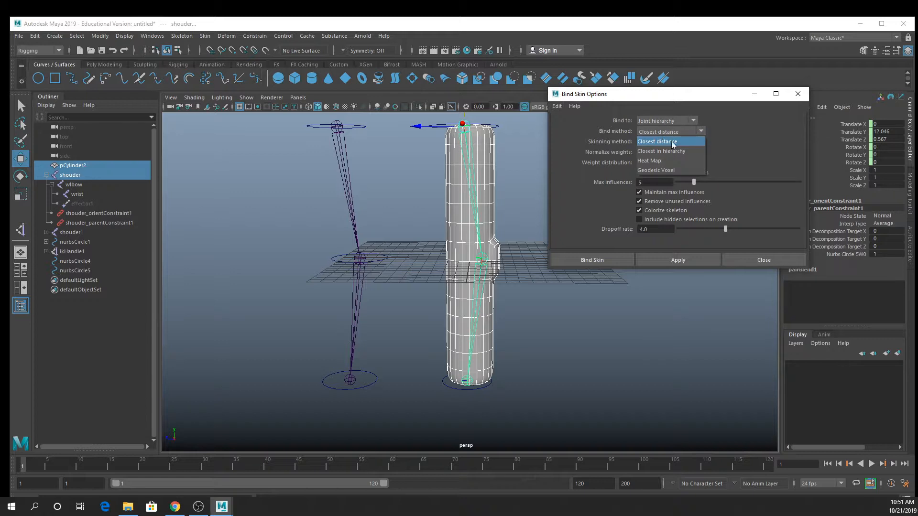
{"action": "left_click", "coordinate": [678, 142]}
{"action": "left_click", "coordinate": [676, 143]}
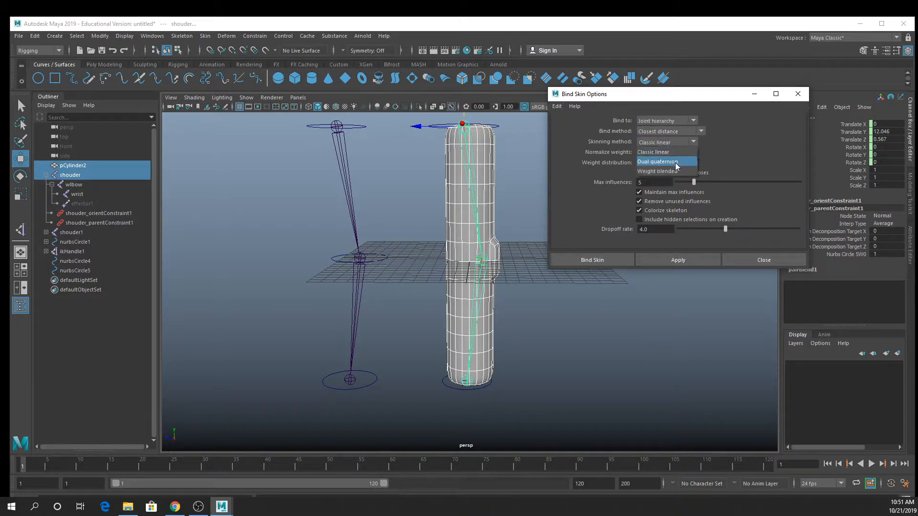
{"action": "left_click", "coordinate": [729, 148]}
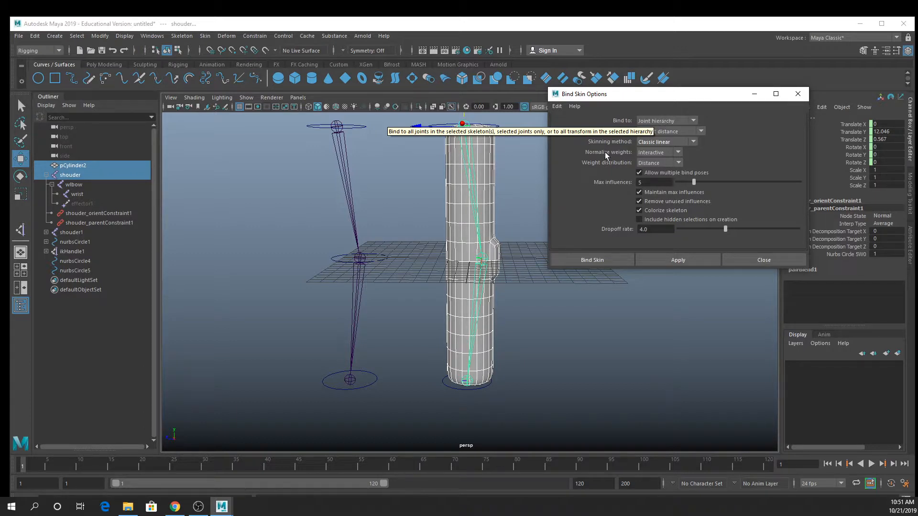
{"action": "left_click", "coordinate": [491, 256]}
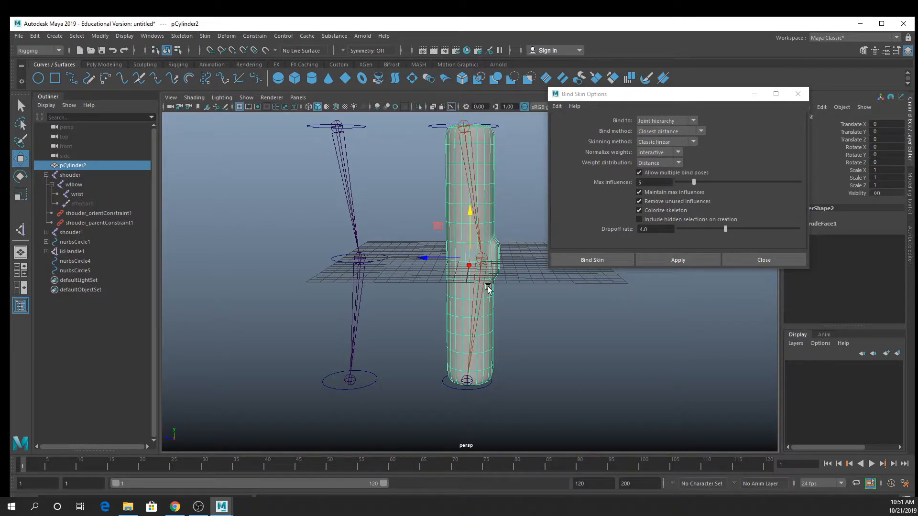
Bind the arm mesh through the IK wrist joint using Joint hierarchy, and test it by moving the wrist control circle slightly up.
{"action": "left_click", "coordinate": [472, 381], "text": "shift"}
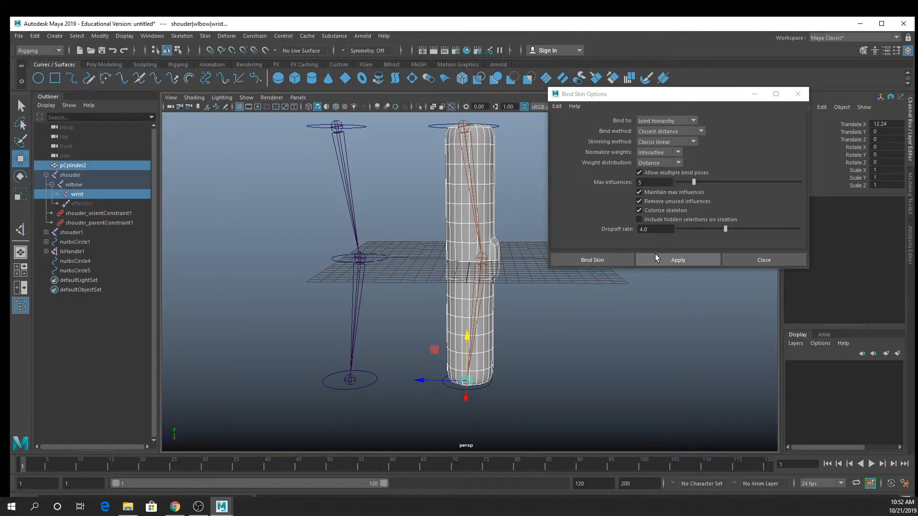
{"action": "left_click", "coordinate": [678, 260]}
{"action": "left_click", "coordinate": [479, 388]}
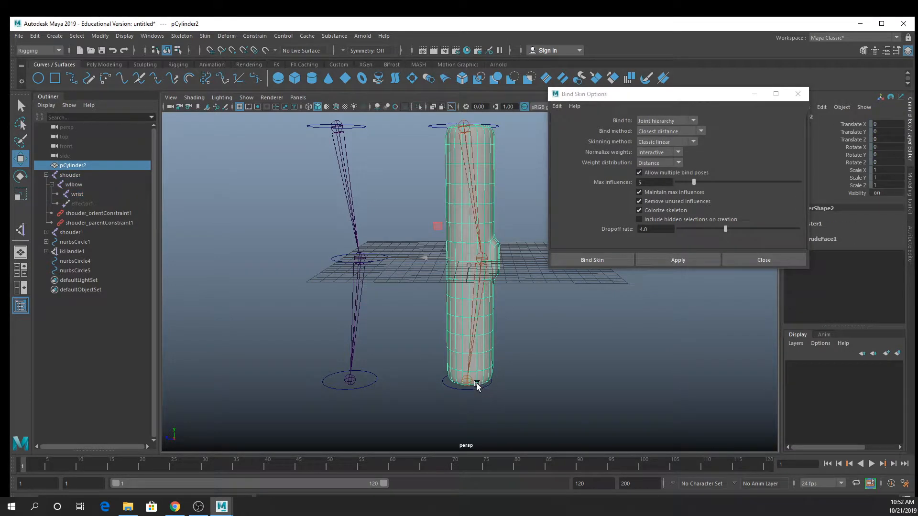
{"action": "left_click", "coordinate": [476, 385]}
{"action": "mouse_move", "coordinate": [467, 367]}
{"action": "left_mouse_down"}
{"action": "mouse_move", "coordinate": [463, 263]}
{"action": "mouse_move", "coordinate": [463, 350]}
{"action": "left_mouse_up"}
Undo the wrist circle's test move and the joint-hierarchy bind made from the wrist joint.
{"action": "key", "text": "ctrl+z"}
{"action": "key", "text": "ctrl+z"}
{"action": "key", "text": "ctrl+z"}
{"action": "key", "text": "ctrl+z"}
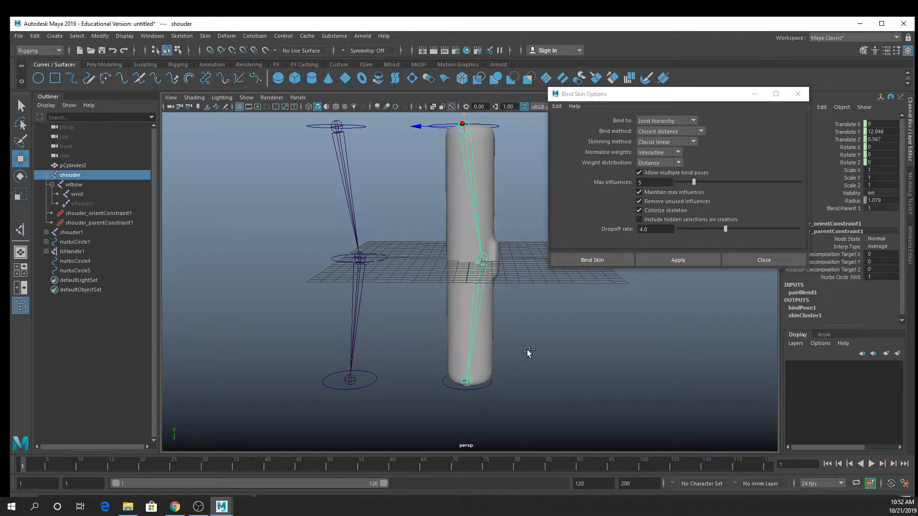
Set Bind to to Selected joints and bind the arm mesh to the wrist joint only.
{"action": "left_click", "coordinate": [683, 123]}
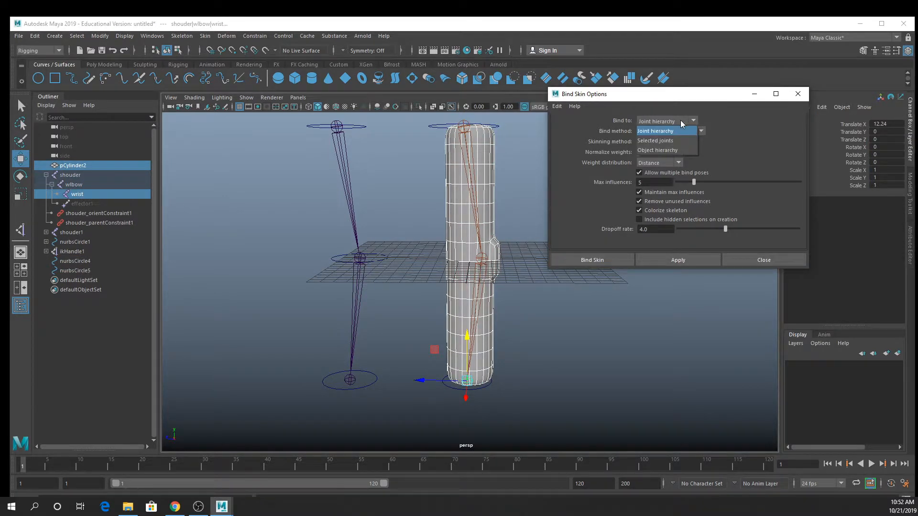
{"action": "left_click", "coordinate": [662, 141]}
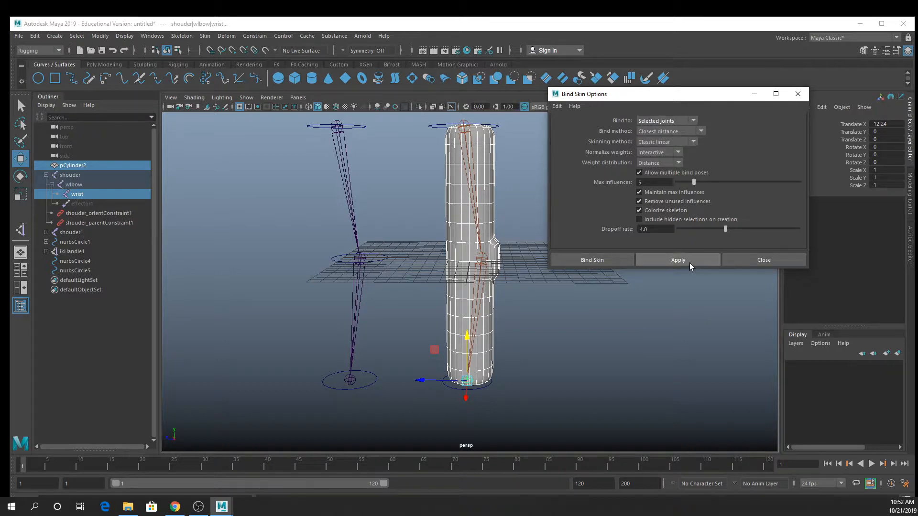
{"action": "left_click", "coordinate": [690, 263]}
Test the wrist-only binding by moving the IK wrist control circle upward, and select the arm mesh.
{"action": "left_click", "coordinate": [478, 388]}
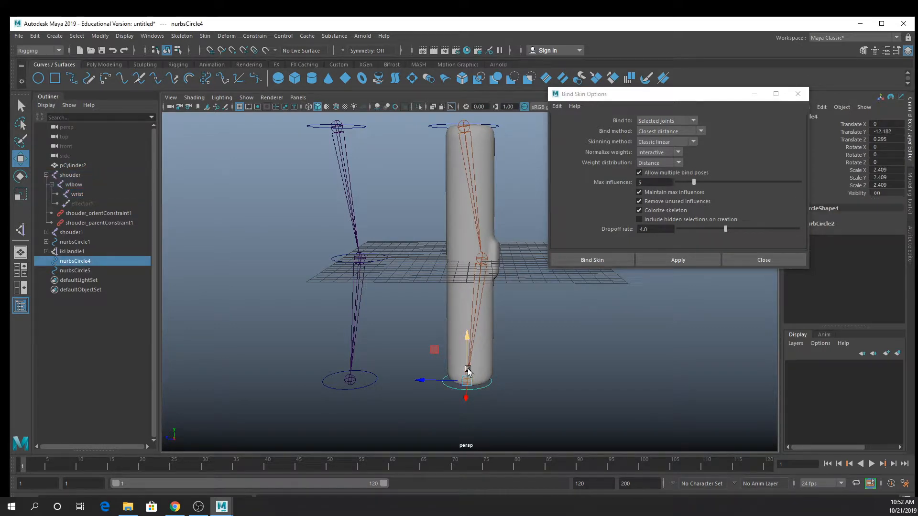
{"action": "left_click_drag", "start_coordinate": [617, 99], "coordinate": [690, 101]}
{"action": "left_click_drag", "start_coordinate": [467, 338], "coordinate": [463, 260]}
{"action": "scroll", "coordinate": [474, 331], "scroll_direction": "down", "scroll_amount": 4}
{"action": "left_click", "coordinate": [531, 211]}
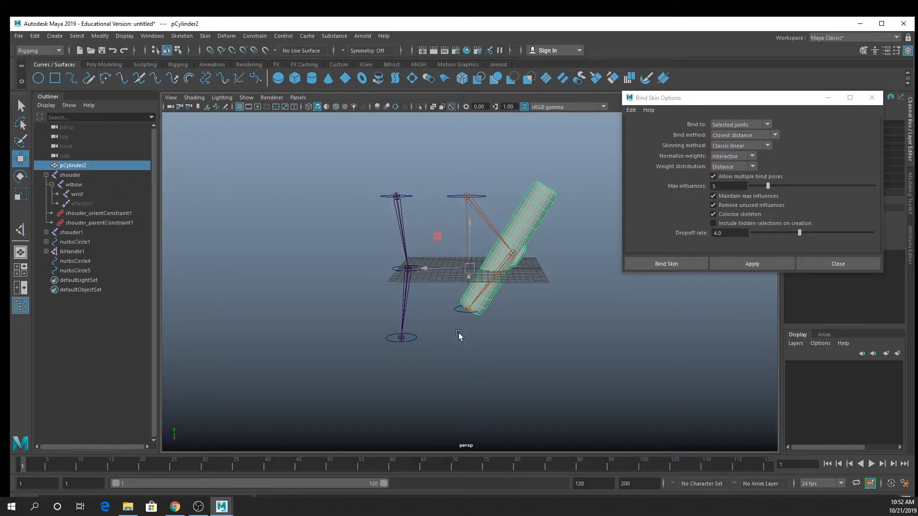
Undo the wrist circle's test move and the wrist-only binding of the arm mesh.
{"action": "key", "text": "ctrl+z"}
{"action": "key", "text": "ctrl+z"}
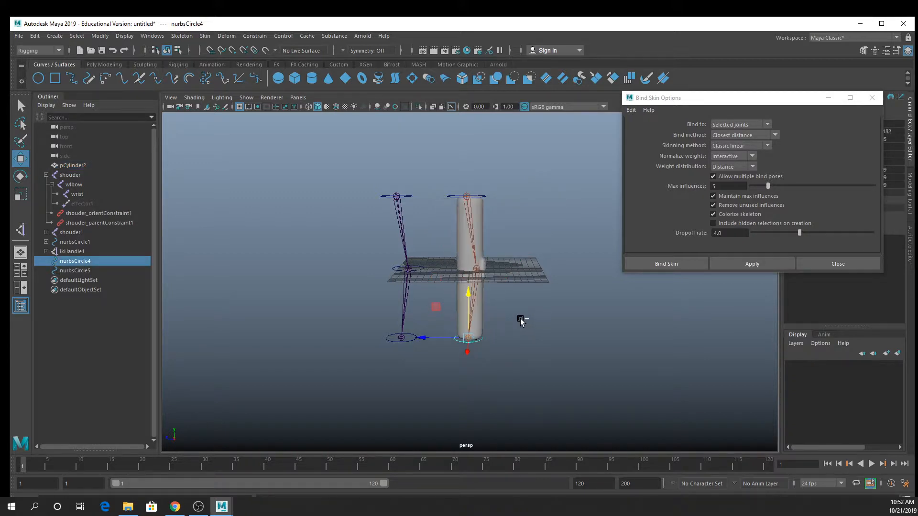
{"action": "key", "text": "q"}
{"action": "key", "text": "ctrl+z"}
{"action": "key", "text": "ctrl+z"}
{"action": "key", "text": "ctrl+z"}
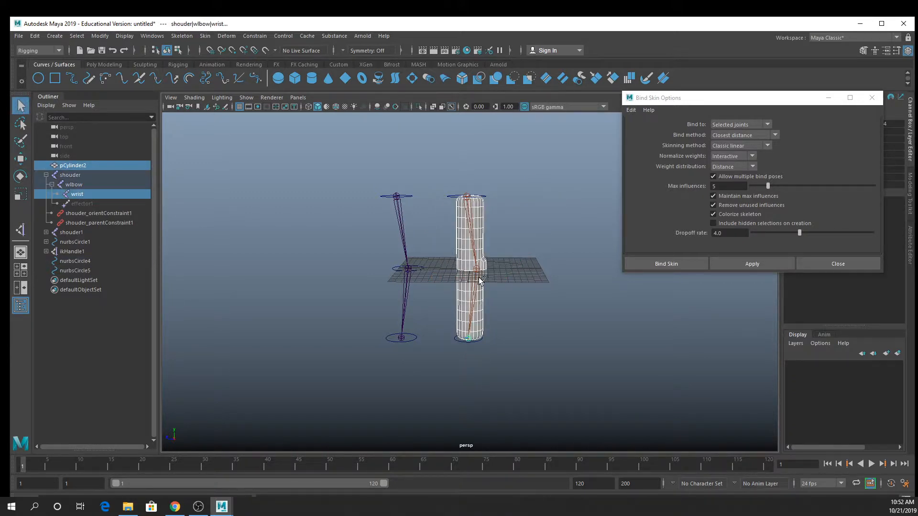
Bind the arm mesh to the IK elbow joint only and test it by moving the wrist control circle upward.
{"action": "left_click", "coordinate": [475, 297], "text": "shift"}
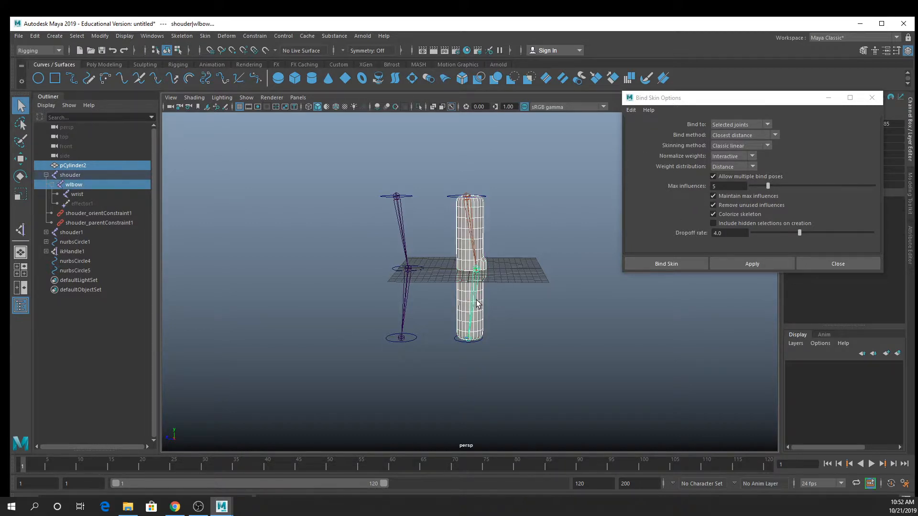
{"action": "left_click", "coordinate": [774, 267]}
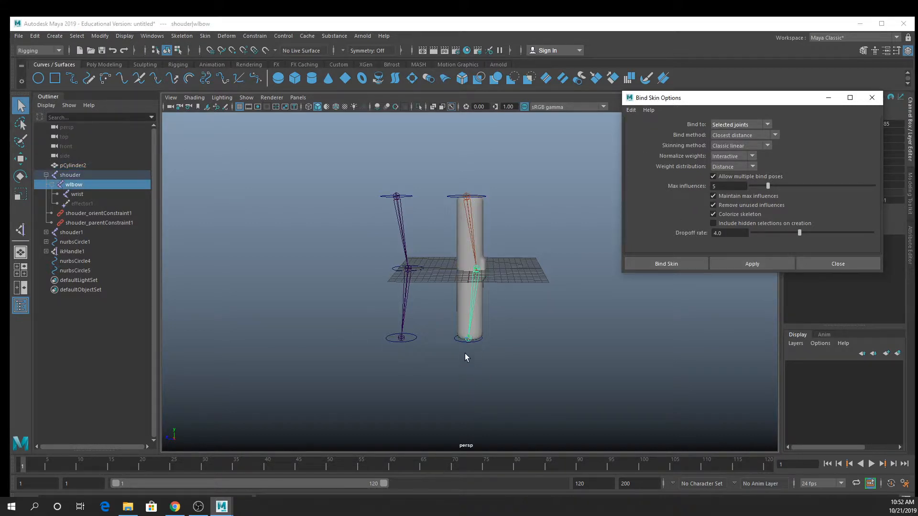
{"action": "left_click", "coordinate": [476, 342]}
{"action": "key", "text": "w"}
{"action": "left_click_drag", "start_coordinate": [468, 330], "coordinate": [467, 298]}
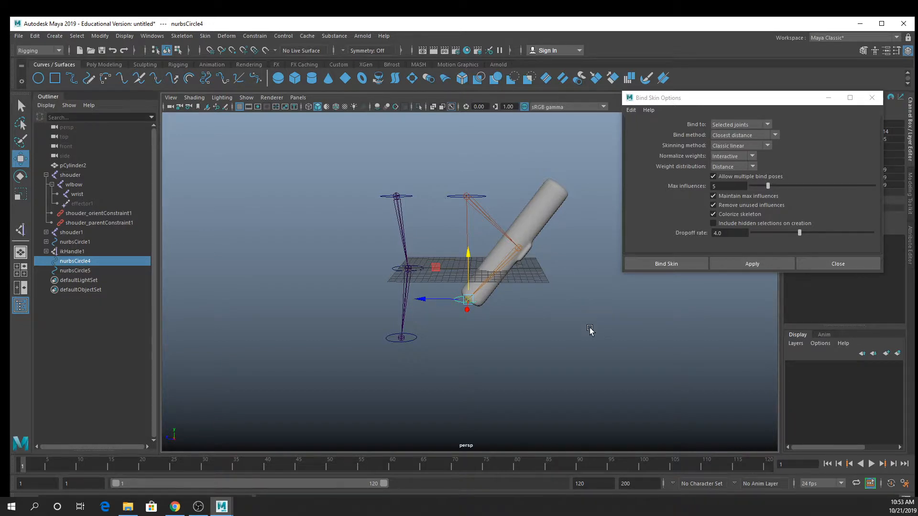
Undo the wrist circle's move and the elbow-only binding, leaving only the arm mesh selected.
{"action": "key", "text": "ctrl+z"}
{"action": "key", "text": "ctrl+z"}
{"action": "key", "text": "ctrl+z"}
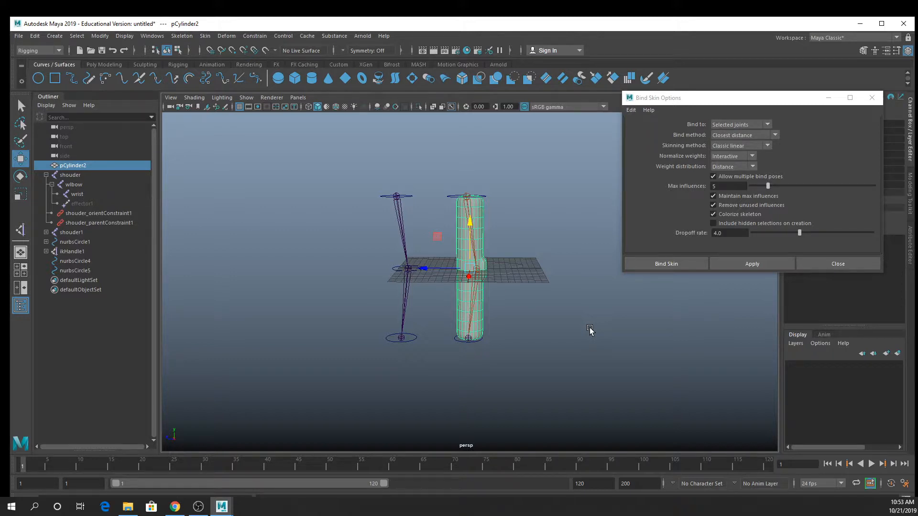
Set Bind to back to Joint hierarchy and add the IK chain's shoulder joint to the arm mesh selection.
{"action": "scroll", "coordinate": [541, 212], "scroll_direction": "up", "scroll_amount": 2}
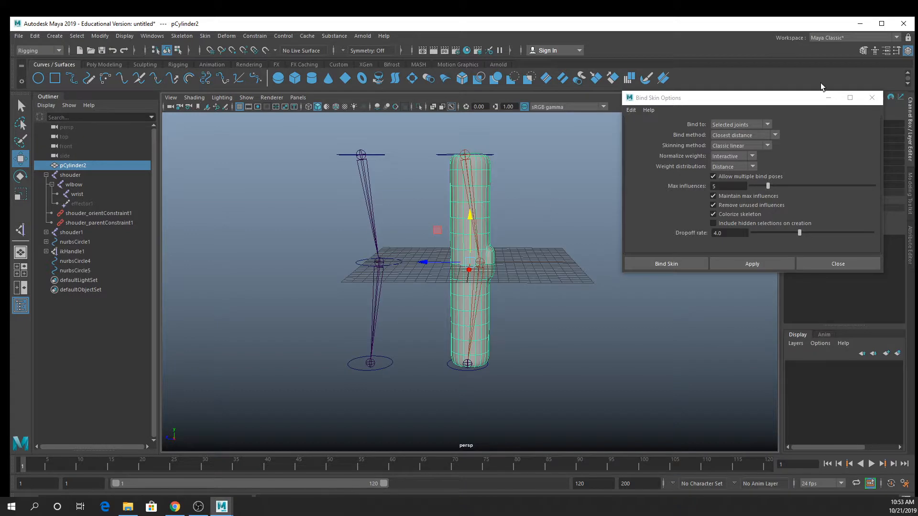
{"action": "left_click", "coordinate": [743, 125]}
{"action": "left_click", "coordinate": [737, 137]}
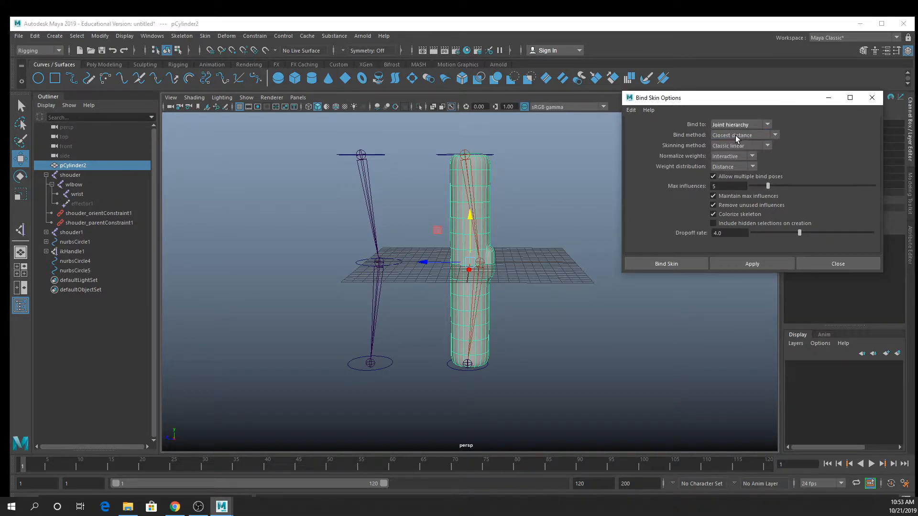
{"action": "left_click", "coordinate": [464, 155], "text": "shift"}
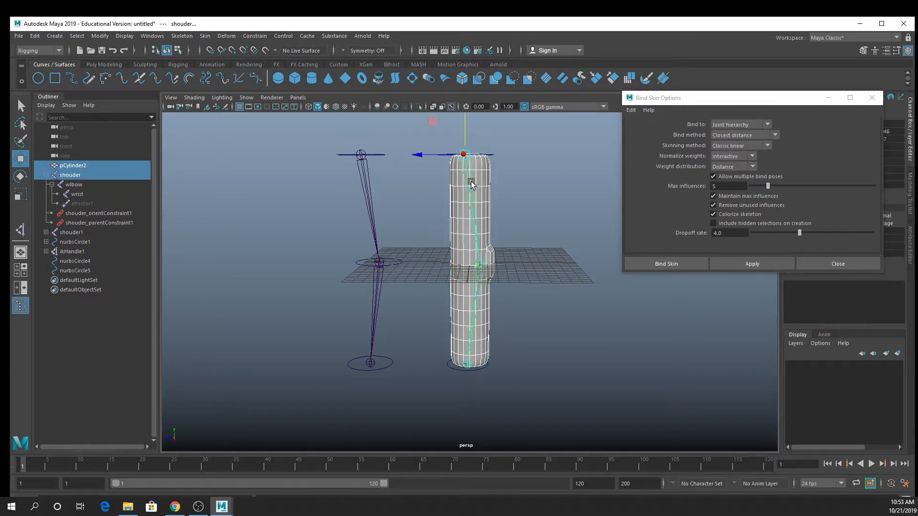
{"action": "left_click", "coordinate": [757, 265]}
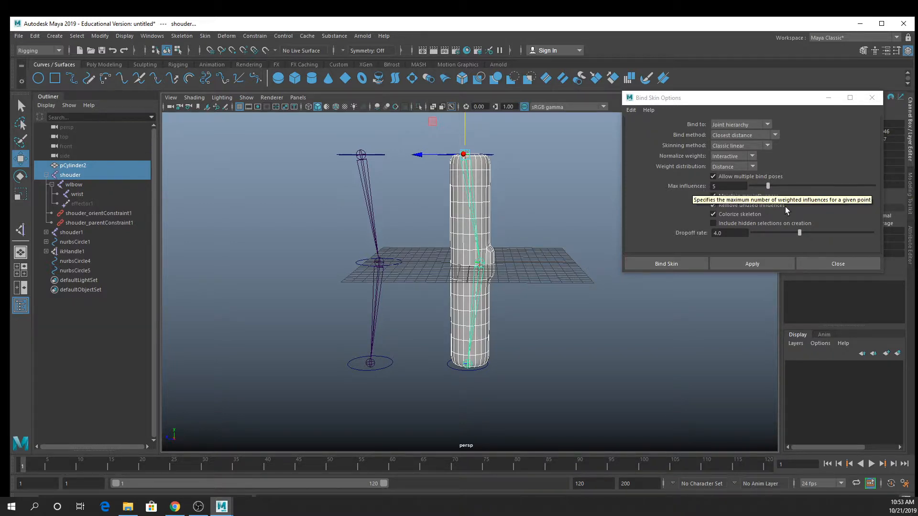
Examine individual vertices on the upper part of the arm mesh in relation to the shoulder and elbow joints.
{"action": "scroll", "coordinate": [538, 219], "scroll_direction": "up", "scroll_amount": 3}
{"action": "left_click_drag", "start_coordinate": [549, 180], "coordinate": [539, 250], "text": "alt"}
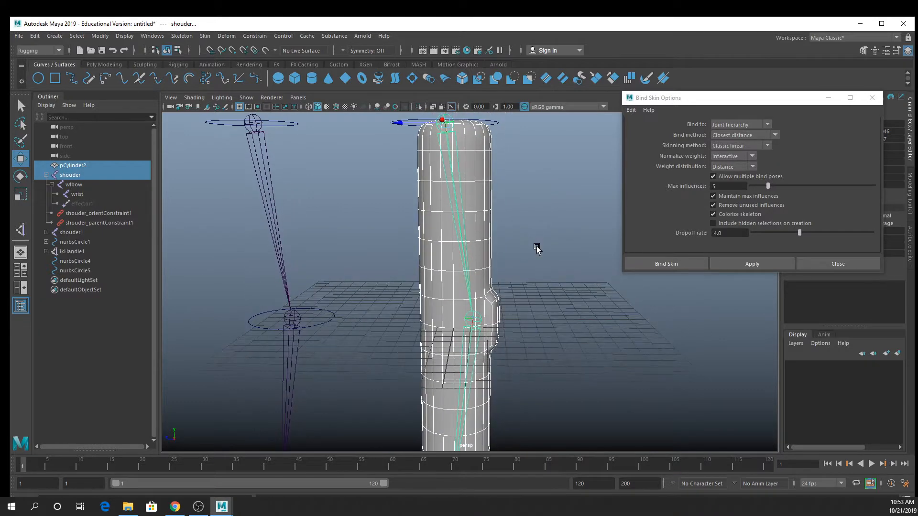
{"action": "left_click", "coordinate": [484, 181]}
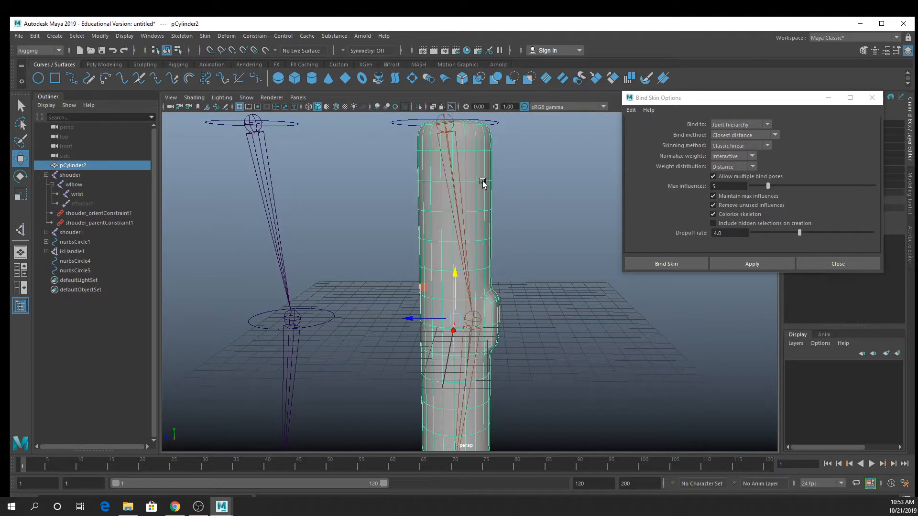
{"action": "right_click_drag", "start_coordinate": [480, 182], "coordinate": [477, 182]}
{"action": "left_click", "coordinate": [477, 180]}
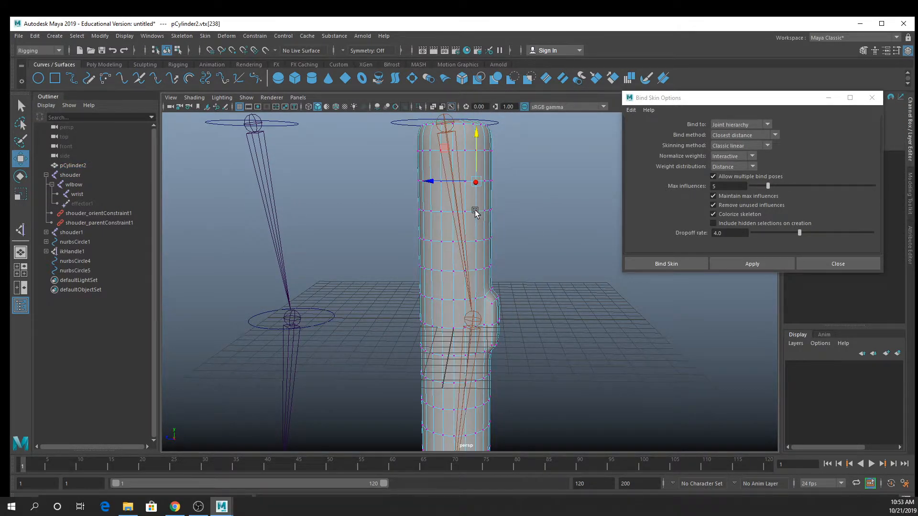
{"action": "left_click", "coordinate": [476, 211]}
{"action": "key", "text": "q"}
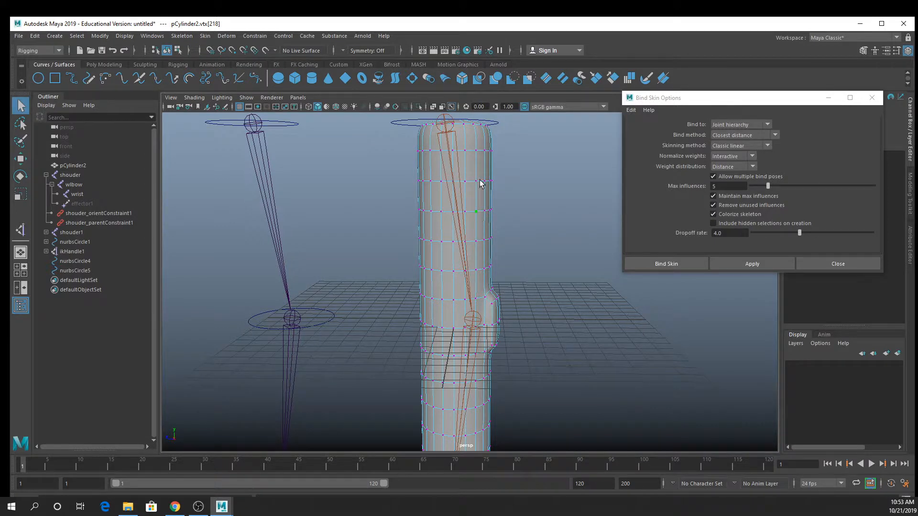
{"action": "left_click", "coordinate": [463, 132], "text": "shift"}
{"action": "scroll", "coordinate": [484, 334], "scroll_direction": "down", "scroll_amount": 2}
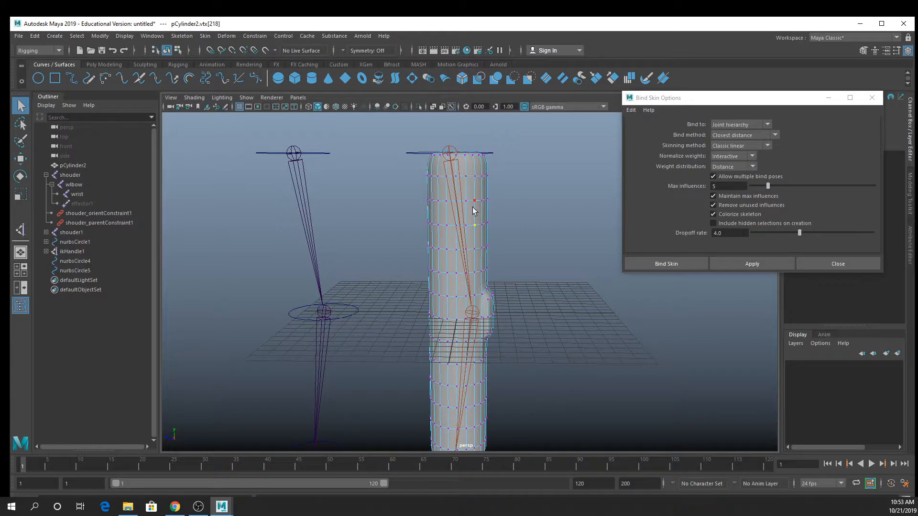
{"action": "scroll", "coordinate": [489, 358], "scroll_direction": "down", "scroll_amount": 2}
{"action": "middle_click_drag", "start_coordinate": [489, 358], "coordinate": [486, 330], "text": "alt"}
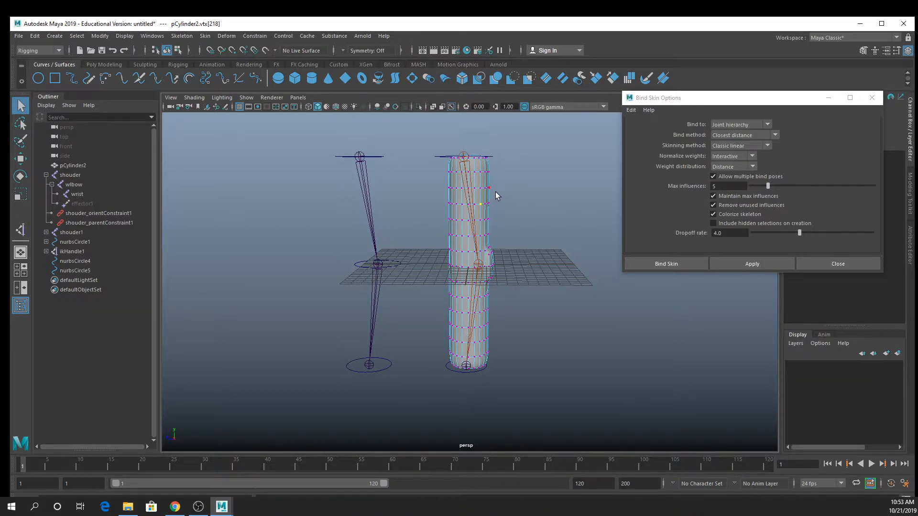
{"action": "scroll", "coordinate": [496, 191], "scroll_direction": "up", "scroll_amount": 4}
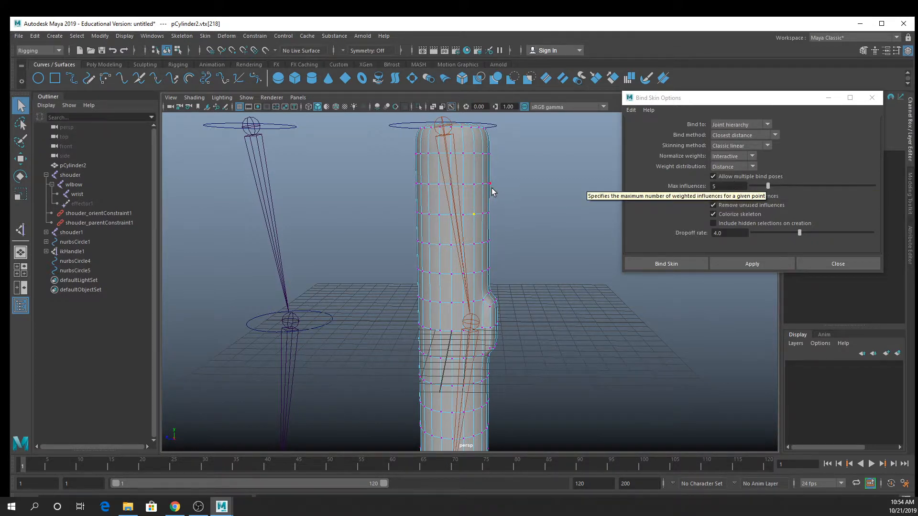
{"action": "left_click", "coordinate": [476, 187]}
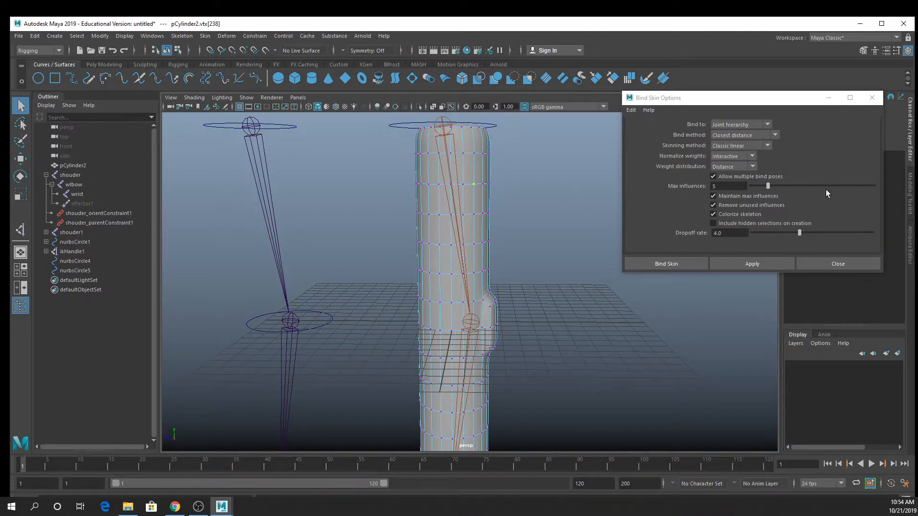
Set Max influences to 3 and bind the whole arm mesh to the shoulder joint's hierarchy.
{"action": "double_click", "coordinate": [729, 186]}
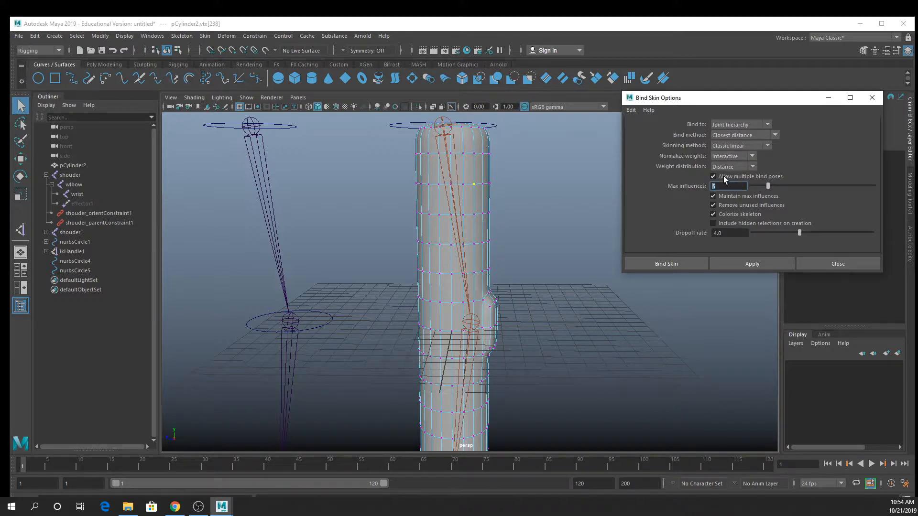
{"action": "type", "text": "3"}
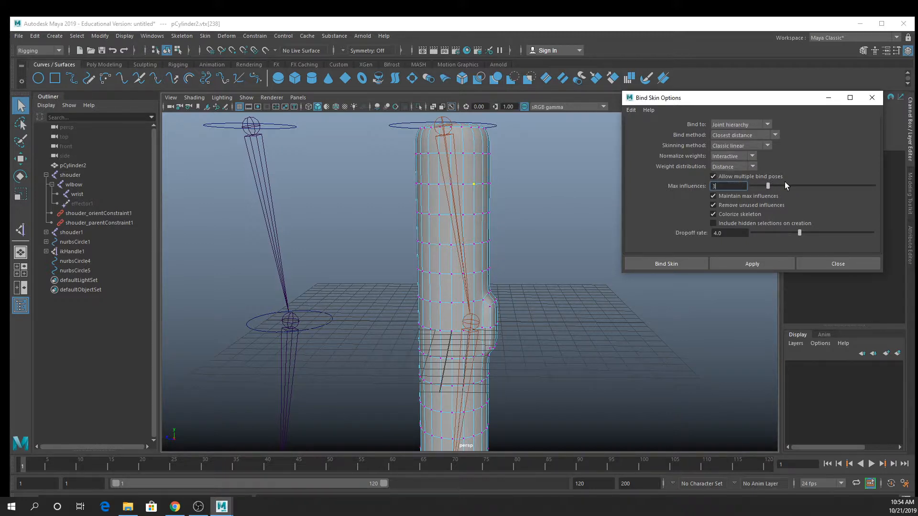
{"action": "left_click", "coordinate": [778, 259]}
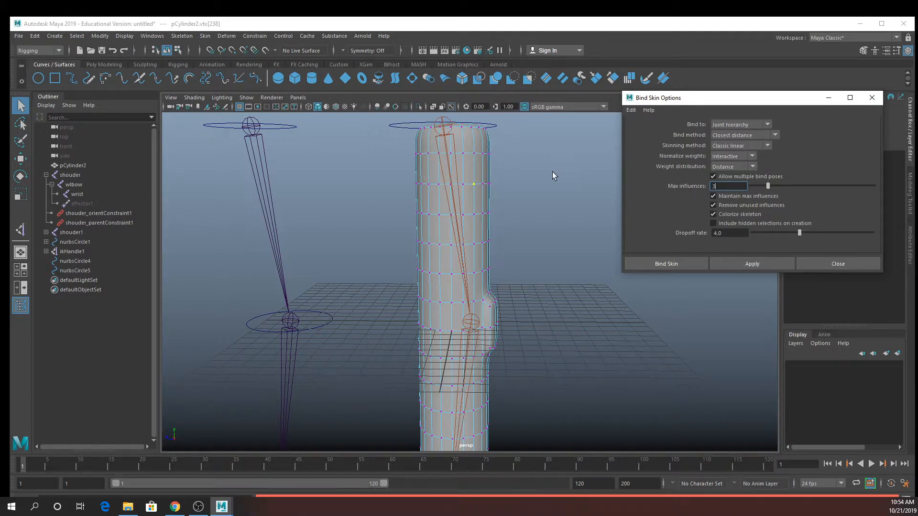
{"action": "right_click_drag", "start_coordinate": [444, 181], "coordinate": [466, 167]}
{"action": "left_click", "coordinate": [452, 182], "text": "shift"}
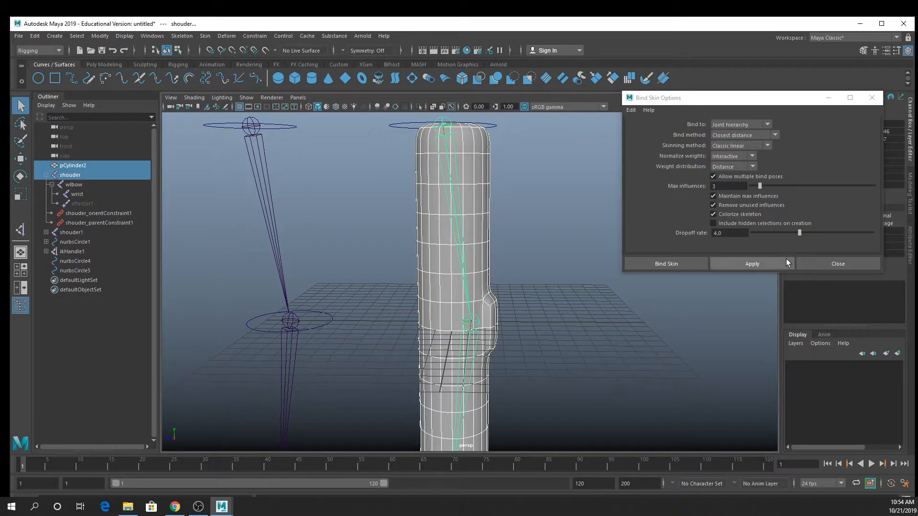
{"action": "left_click", "coordinate": [779, 264]}
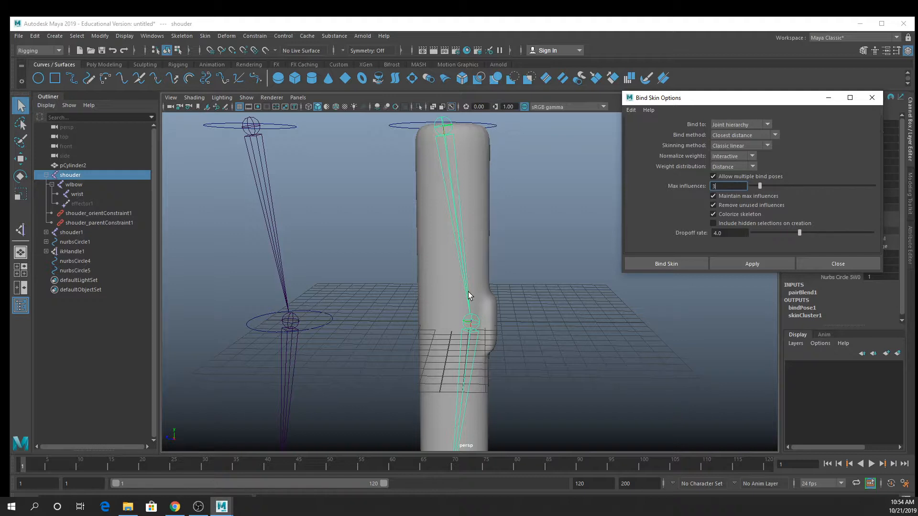
Close the Bind Skin options and test the arm's bend by moving the IK wrist control circle up to about -1.26 in Y.
{"action": "right_click_drag", "start_coordinate": [545, 282], "coordinate": [500, 245], "text": "alt"}
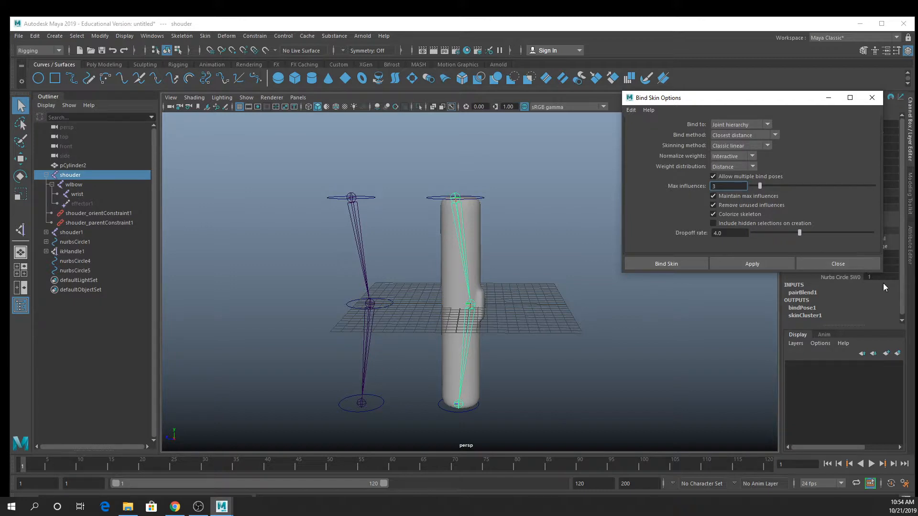
{"action": "left_click", "coordinate": [872, 98]}
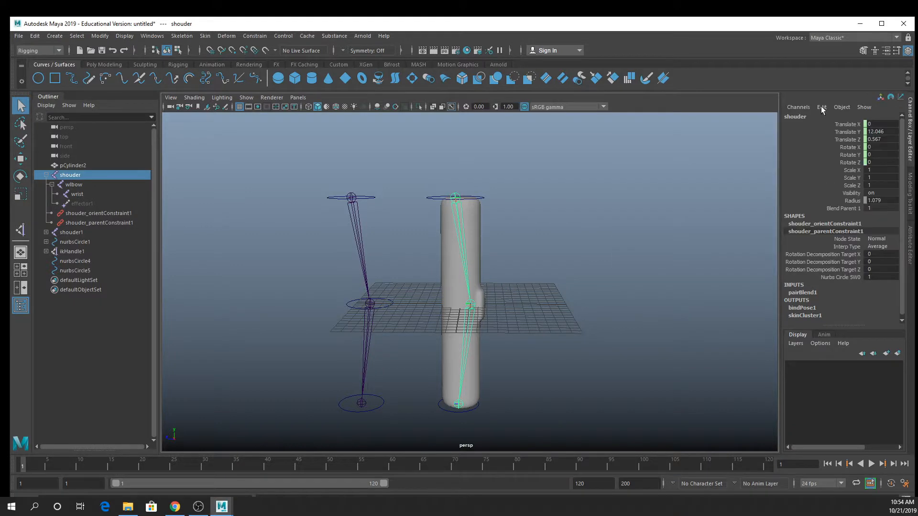
{"action": "left_click", "coordinate": [466, 410]}
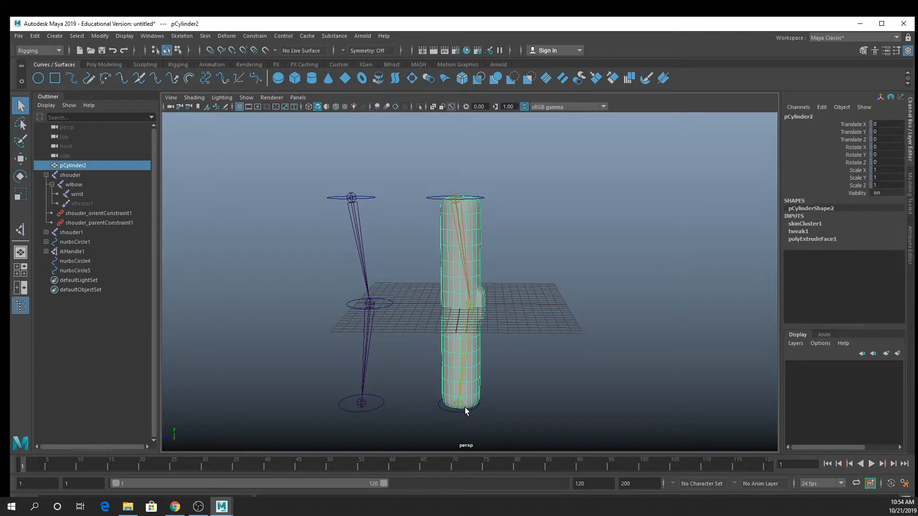
{"action": "left_click", "coordinate": [467, 412]}
{"action": "key", "text": "w"}
{"action": "left_click_drag", "start_coordinate": [460, 372], "coordinate": [497, 266]}
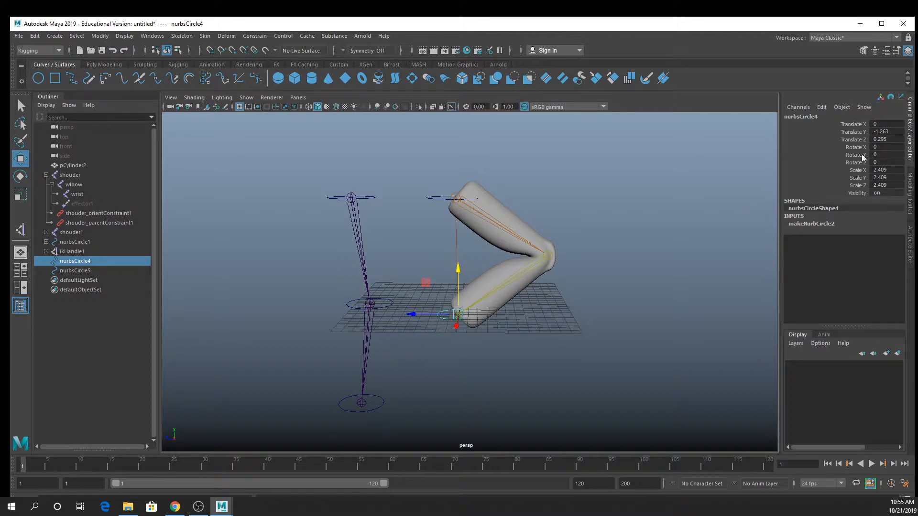
Set the IK wrist control circle's Translate X, Y and Z to 0.
{"action": "left_click_drag", "start_coordinate": [885, 124], "coordinate": [884, 139]}
{"action": "type", "text": "0"}
{"action": "key", "text": "Return"}
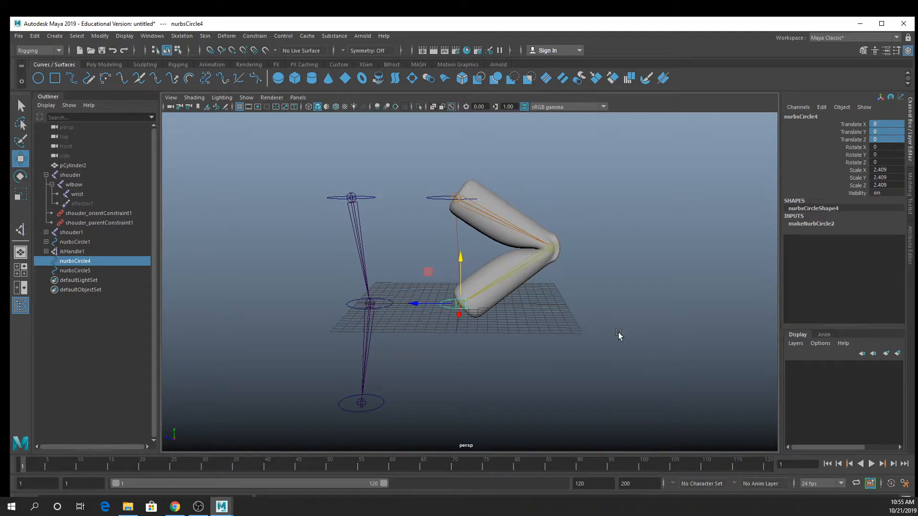
Undo the last reset of the IK wrist control circle and key its straight-arm position at frame 1.
{"action": "key", "text": "ctrl+z"}
{"action": "scroll", "coordinate": [529, 363], "scroll_direction": "up", "scroll_amount": 3}
{"action": "left_click", "coordinate": [532, 338]}
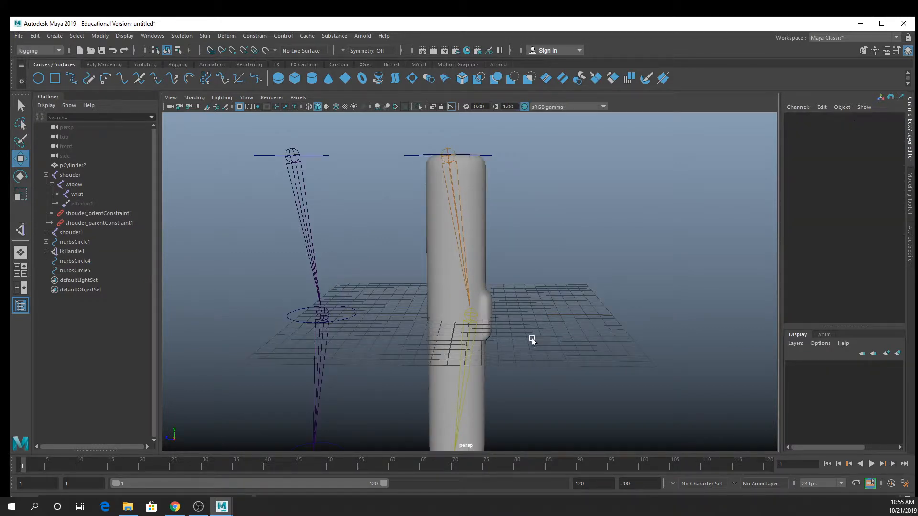
{"action": "middle_click_drag", "start_coordinate": [531, 337], "coordinate": [558, 290], "text": "alt"}
{"action": "scroll", "coordinate": [539, 322], "scroll_direction": "down", "scroll_amount": 3}
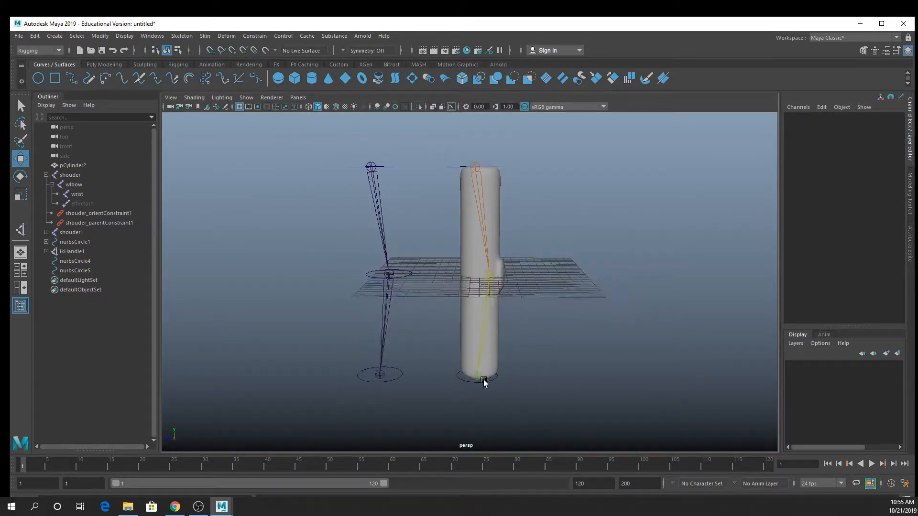
{"action": "left_click", "coordinate": [484, 380]}
{"action": "key", "text": "s"}
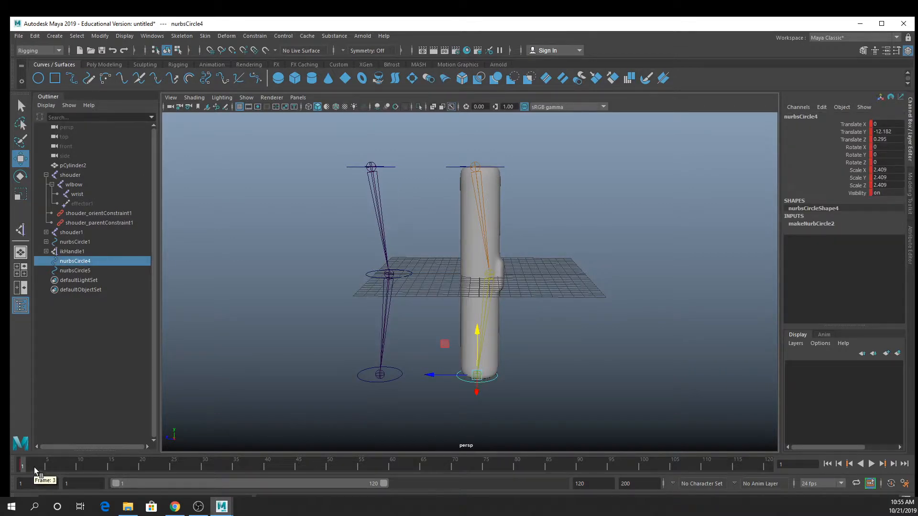
At frame 20, raise the IK wrist control circle to about 1.98 in Y and key it.
{"action": "left_click_drag", "start_coordinate": [34, 468], "coordinate": [142, 466]}
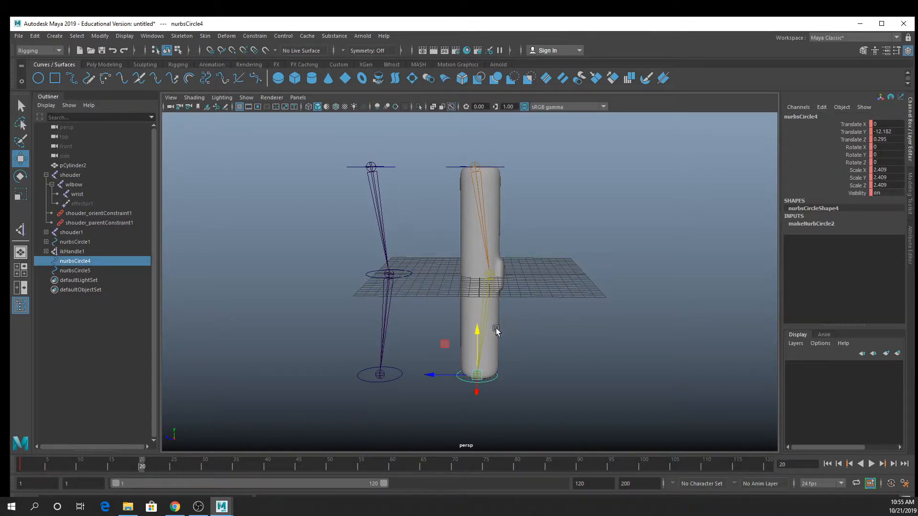
{"action": "left_click_drag", "start_coordinate": [477, 340], "coordinate": [470, 222]}
{"action": "key", "text": "s"}
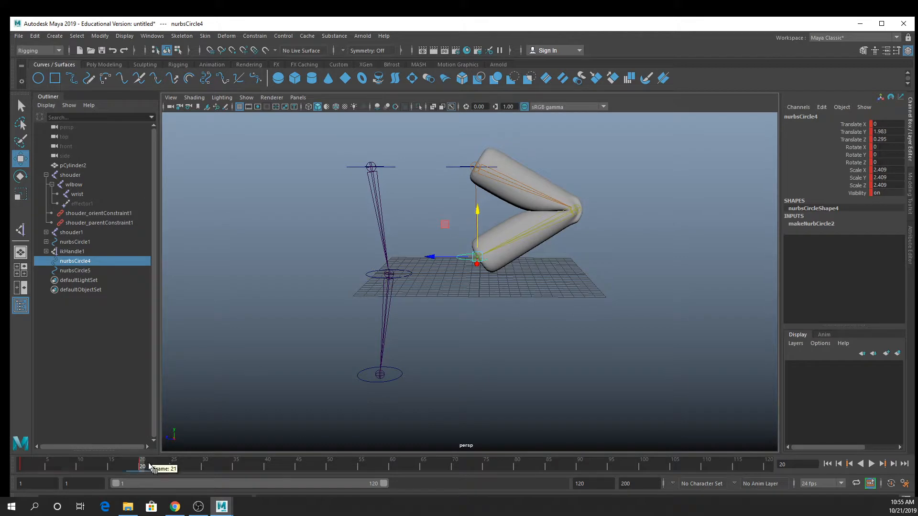
Play the arm bend animation from the start and stop on frame 14.
{"action": "left_click", "coordinate": [31, 466]}
{"action": "key", "text": "alt+v"}
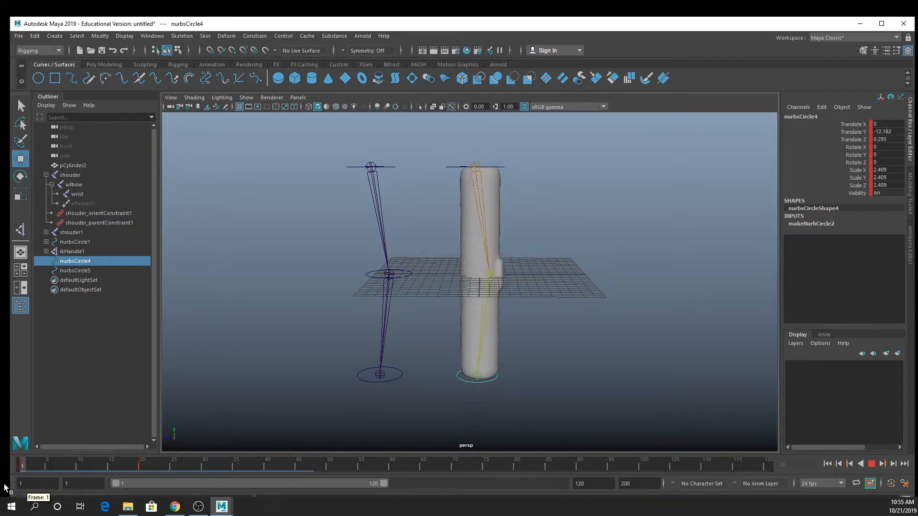
{"action": "left_click", "coordinate": [105, 478]}
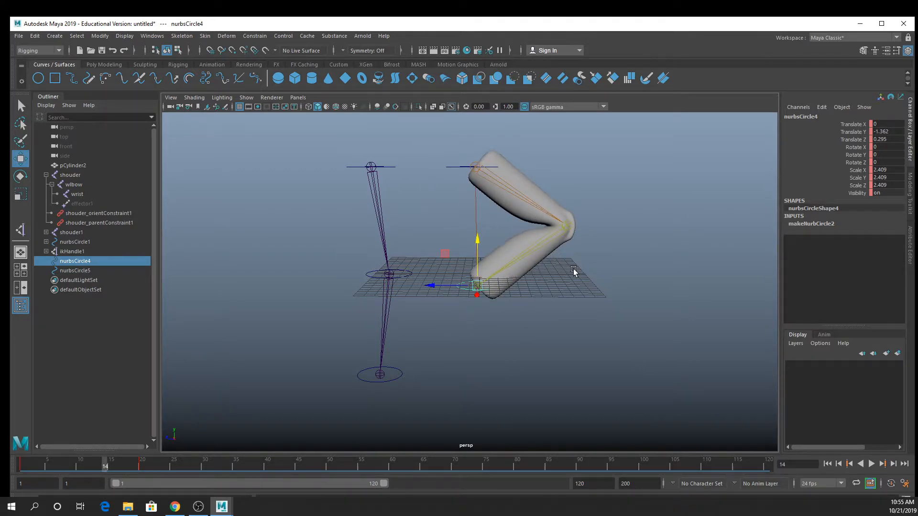
Hide ikHandle1 in the scene.
{"action": "left_click", "coordinate": [496, 184]}
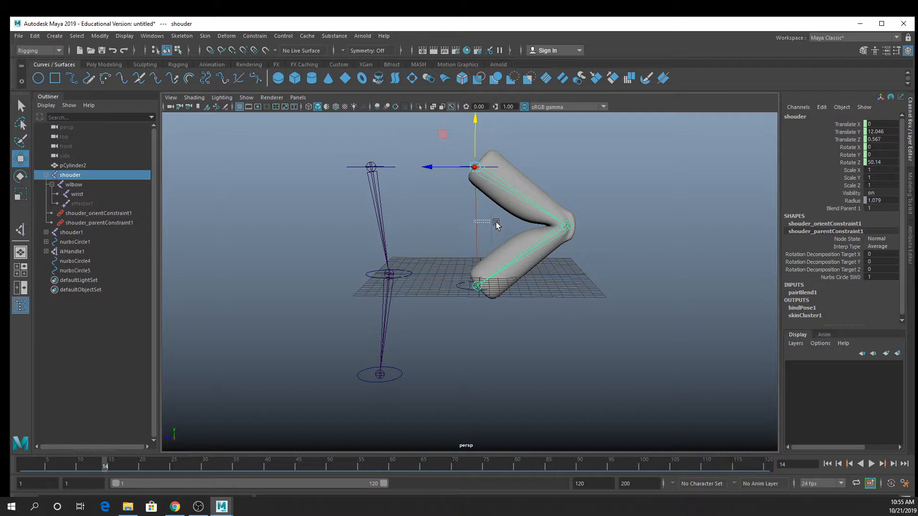
{"action": "left_click", "coordinate": [470, 232]}
{"action": "left_click", "coordinate": [79, 254]}
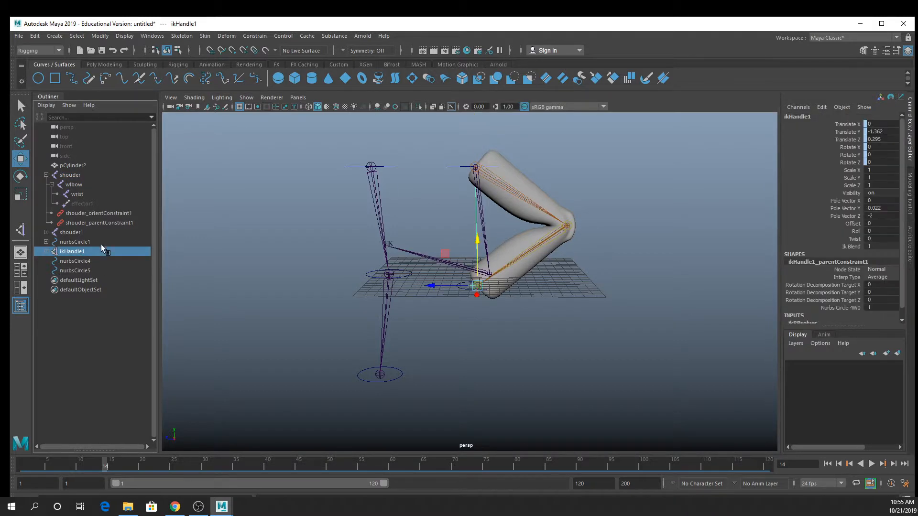
{"action": "key", "text": "ctrl+h"}
{"action": "key", "text": "ctrl+z"}
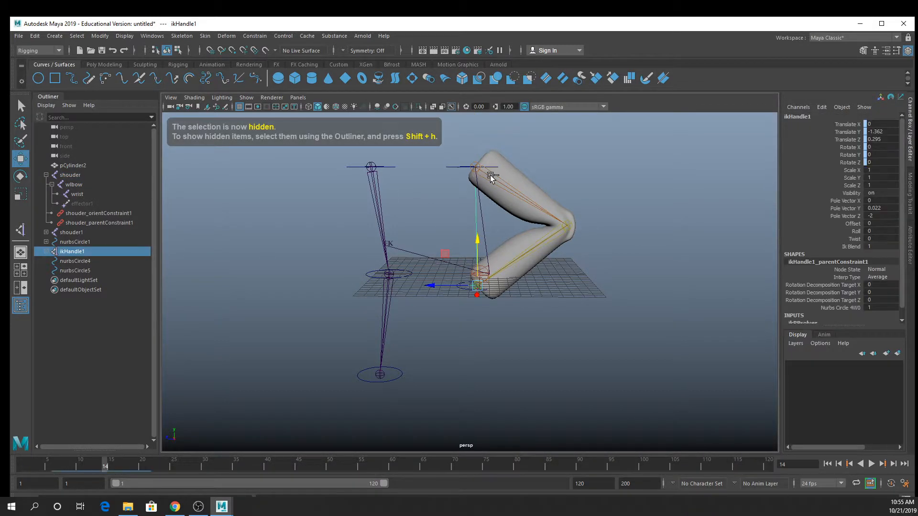
{"action": "key", "text": "ctrl+h"}
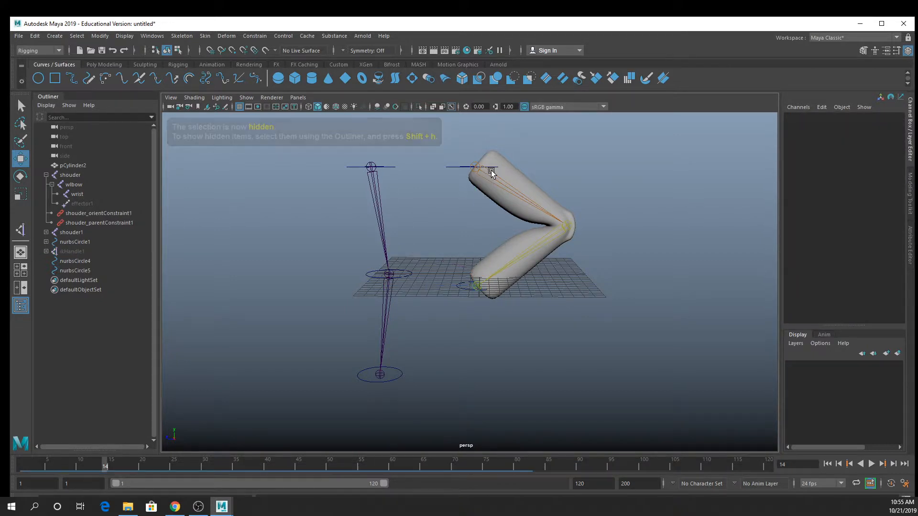
Put the bound shoulder joint chain on a new display layer, set the layer to reference, and test selecting the mesh through the joints.
{"action": "left_click", "coordinate": [501, 201]}
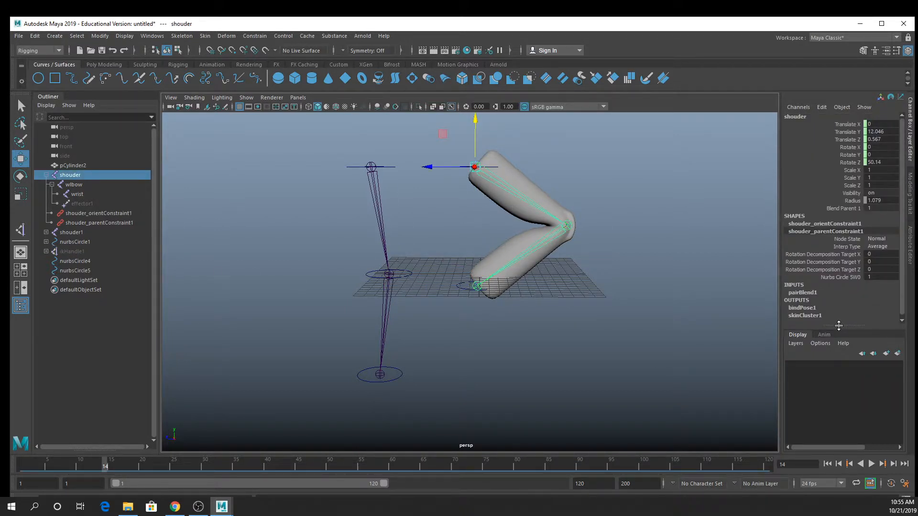
{"action": "left_click", "coordinate": [897, 354]}
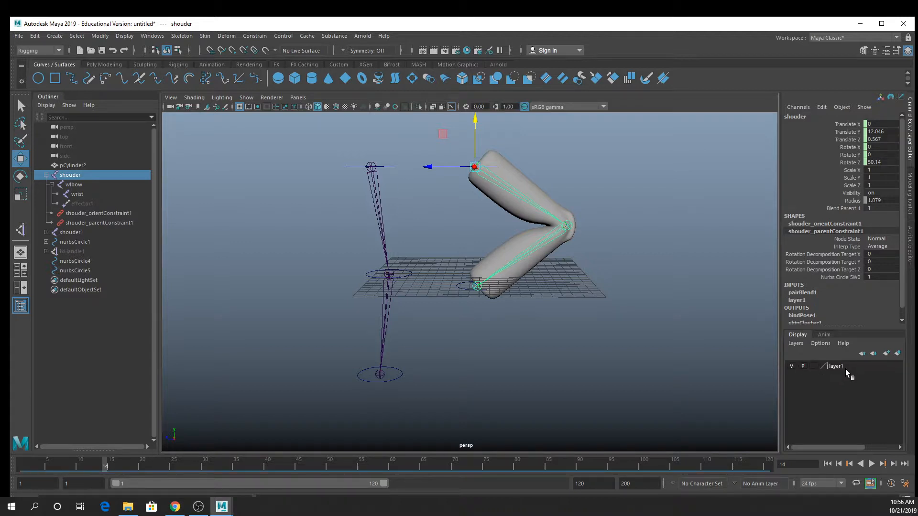
{"action": "left_click", "coordinate": [814, 366]}
{"action": "left_click", "coordinate": [627, 244]}
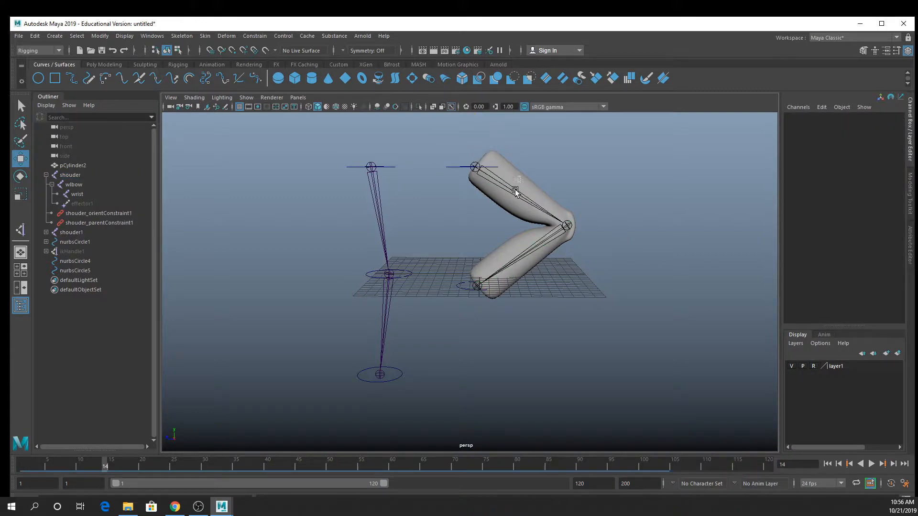
{"action": "left_click", "coordinate": [522, 195]}
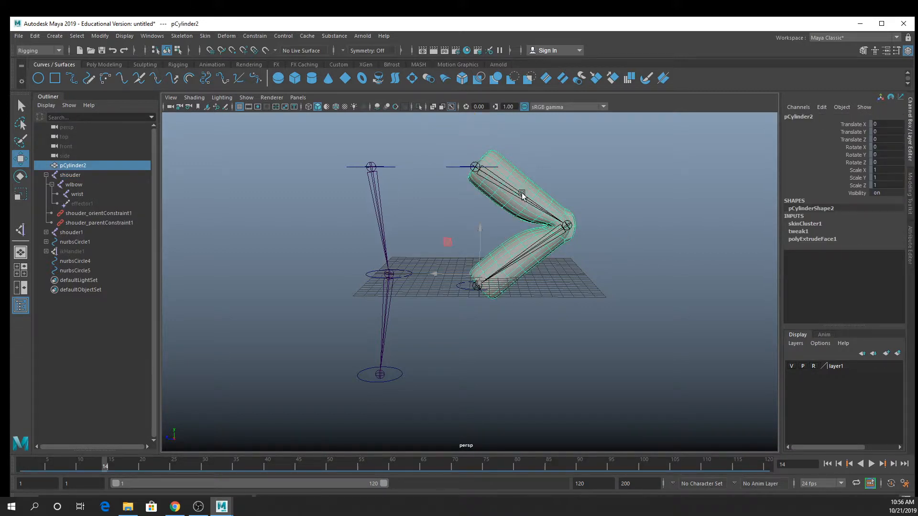
Try the joint chain's layer1 in normal and template display and return it to reference.
{"action": "left_click", "coordinate": [815, 367]}
{"action": "left_click", "coordinate": [645, 213]}
{"action": "left_click_drag", "start_coordinate": [594, 152], "coordinate": [524, 269]}
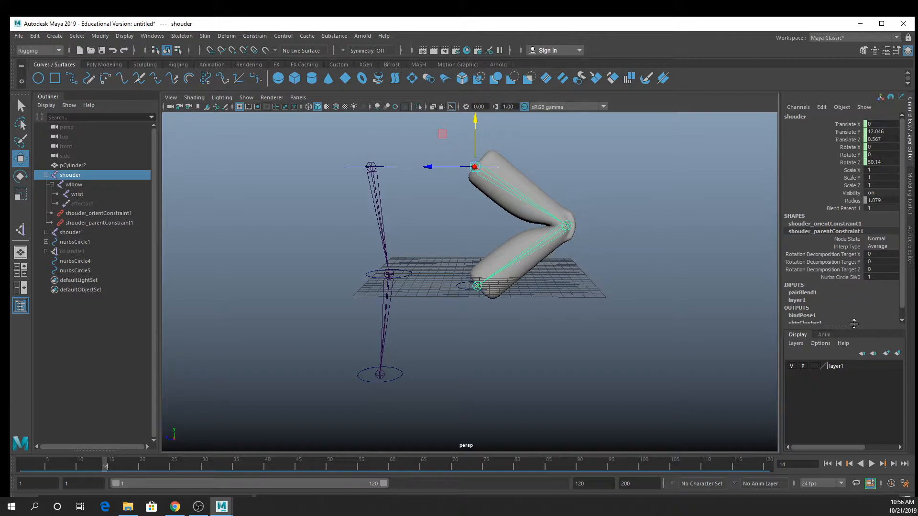
{"action": "left_click", "coordinate": [818, 366]}
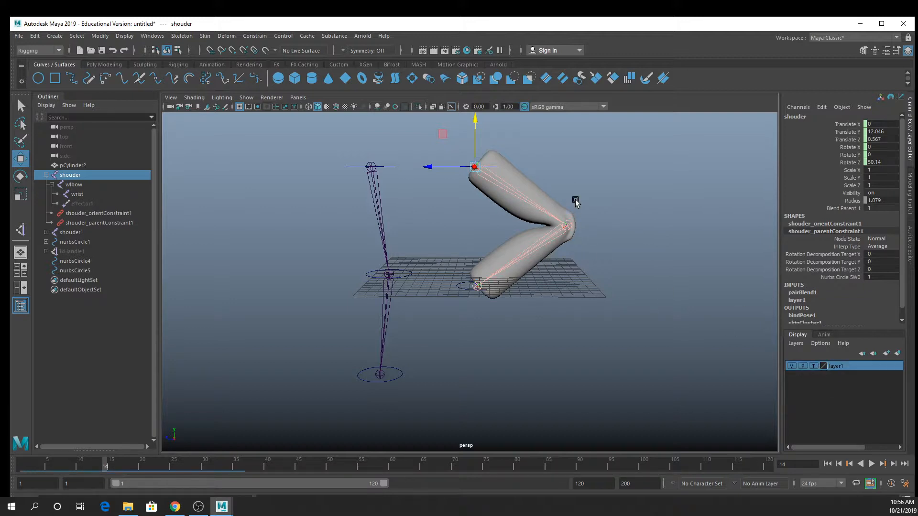
{"action": "left_click", "coordinate": [588, 176]}
{"action": "left_click", "coordinate": [813, 366]}
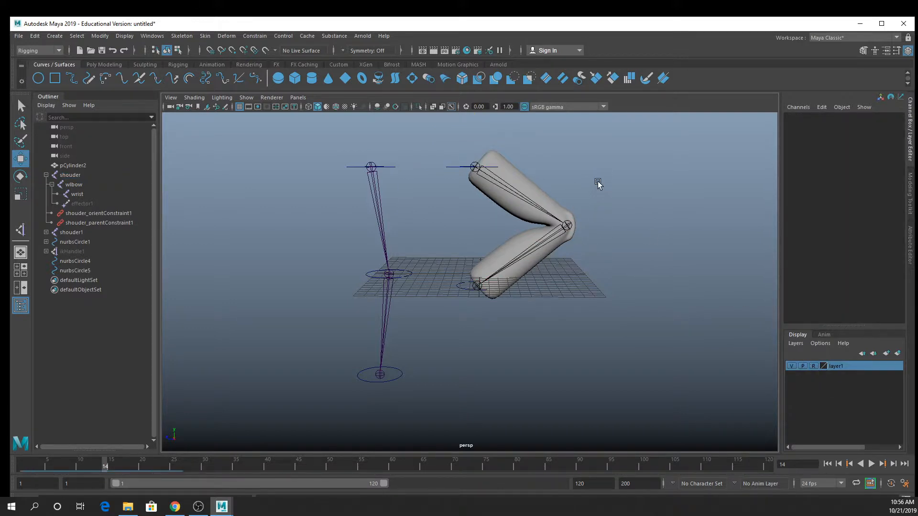
Select the arm mesh and start the Paint Skin Weights Tool with its settings window moved clear of the outliner names.
{"action": "scroll", "coordinate": [597, 202], "scroll_direction": "up", "scroll_amount": 2}
{"action": "middle_click_drag", "start_coordinate": [598, 202], "coordinate": [563, 280], "text": "alt"}
{"action": "mouse_move", "coordinate": [563, 280]}
{"action": "left_mouse_down", "text": "alt"}
{"action": "mouse_move", "coordinate": [572, 274]}
{"action": "mouse_move", "coordinate": [561, 274]}
{"action": "left_mouse_up", "text": "alt"}
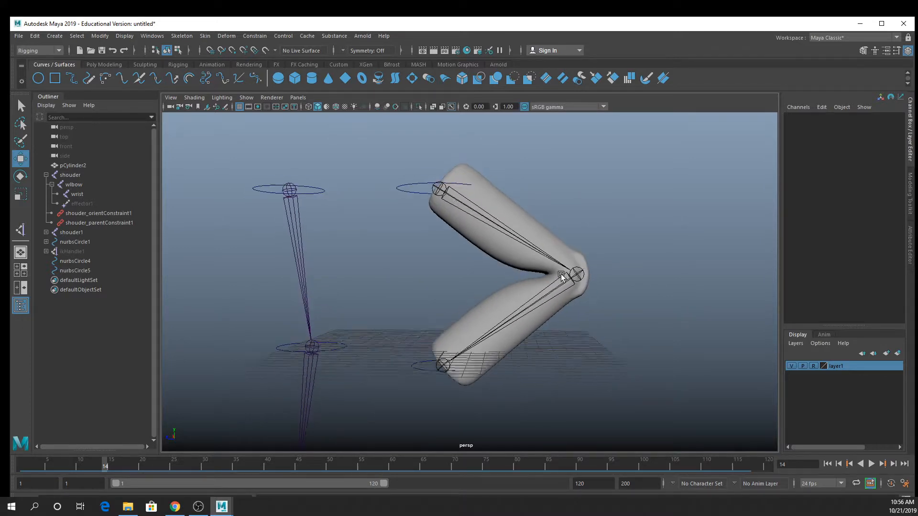
{"action": "left_click", "coordinate": [517, 222]}
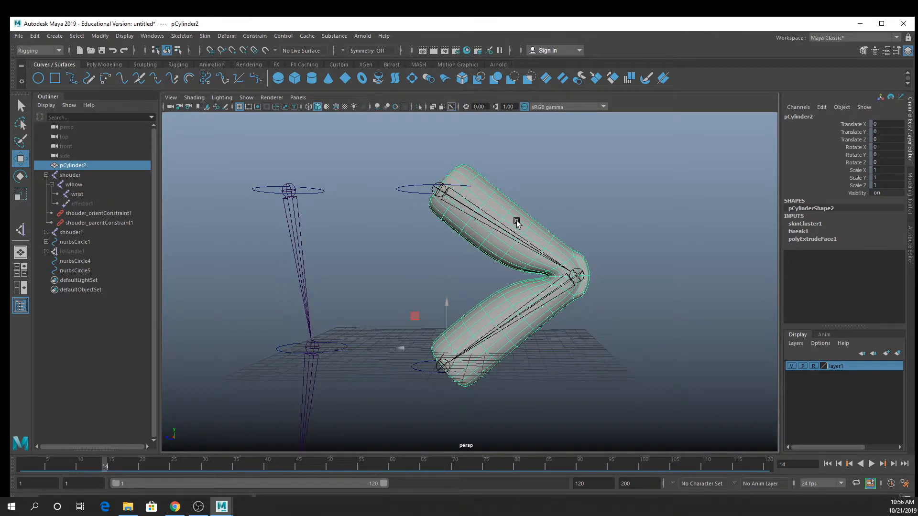
{"action": "right_click", "coordinate": [516, 221]}
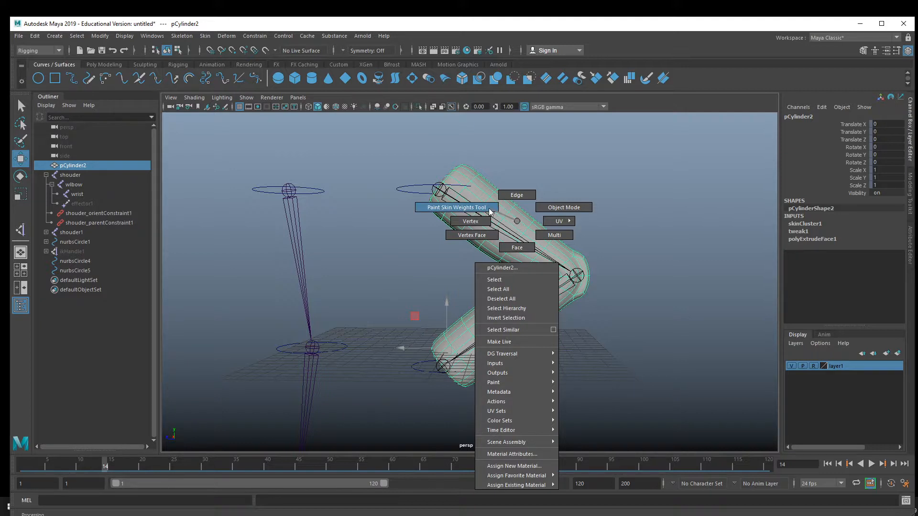
{"action": "right_click_drag", "start_coordinate": [489, 210], "coordinate": [489, 211]}
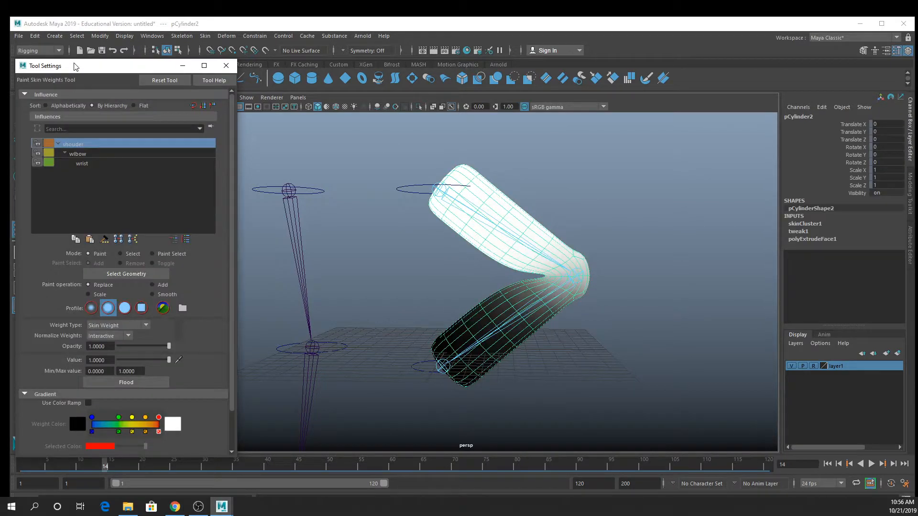
{"action": "left_click_drag", "start_coordinate": [73, 72], "coordinate": [169, 38]}
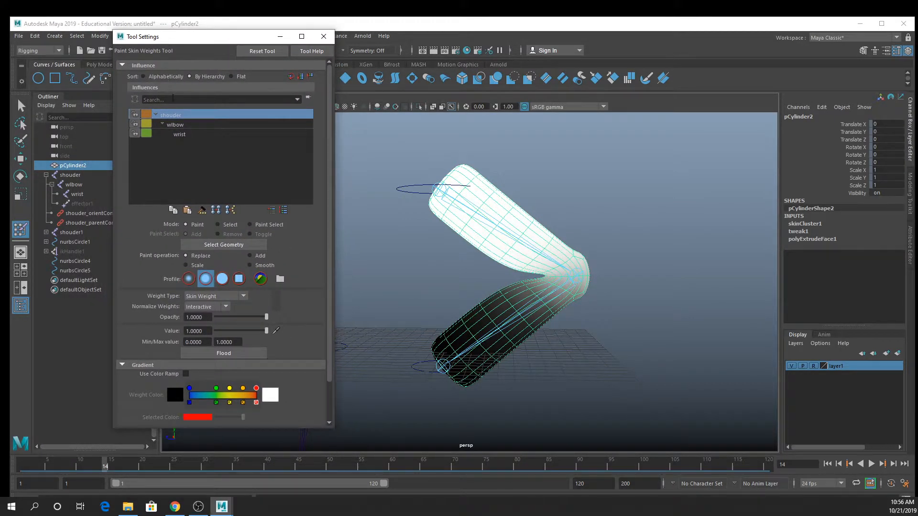
Examine how the elbow, wrist and shoulder joints each influence the arm mesh in the skin weights display.
{"action": "left_click", "coordinate": [175, 125]}
{"action": "left_click", "coordinate": [182, 136]}
{"action": "left_click", "coordinate": [175, 124]}
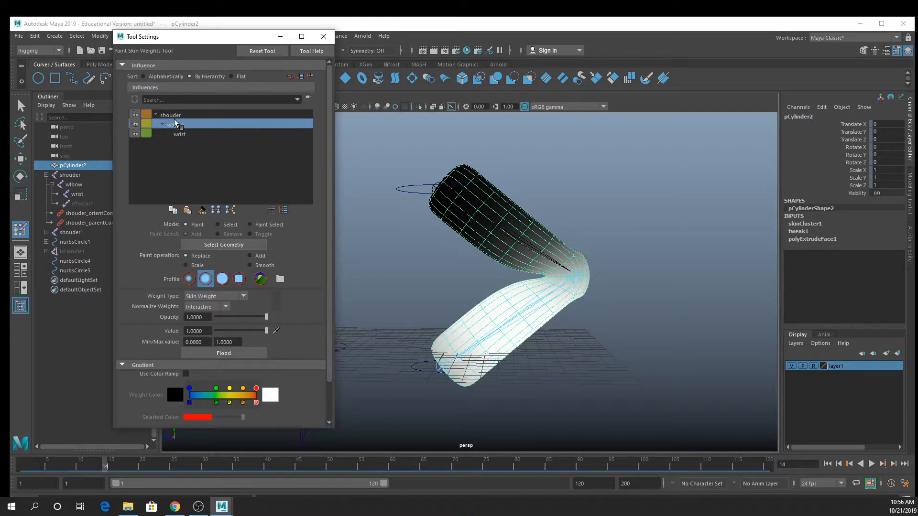
{"action": "left_click", "coordinate": [170, 115]}
{"action": "left_click", "coordinate": [173, 126]}
{"action": "left_click", "coordinate": [179, 134]}
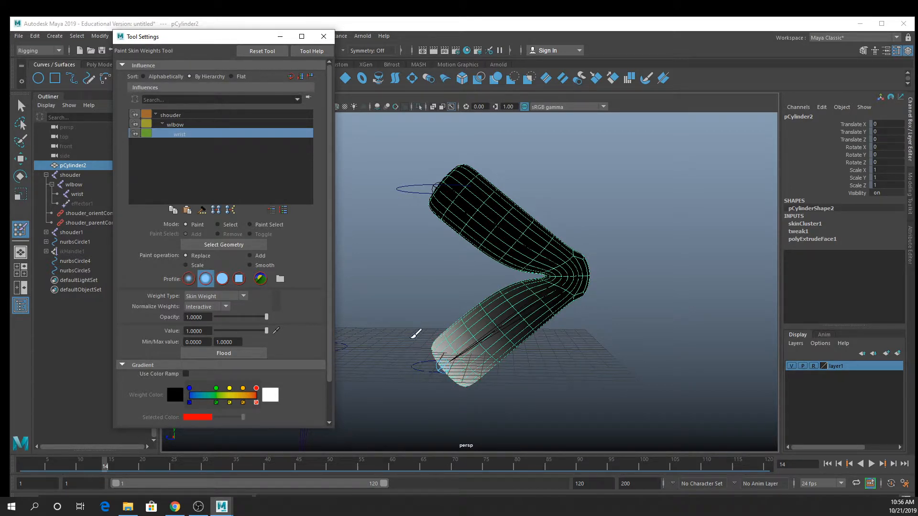
{"action": "left_click", "coordinate": [186, 124]}
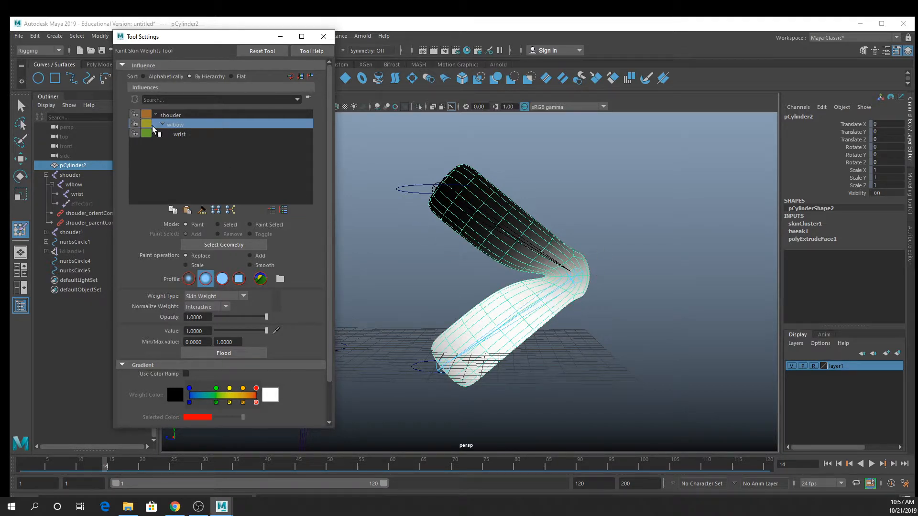
{"action": "left_click", "coordinate": [172, 115]}
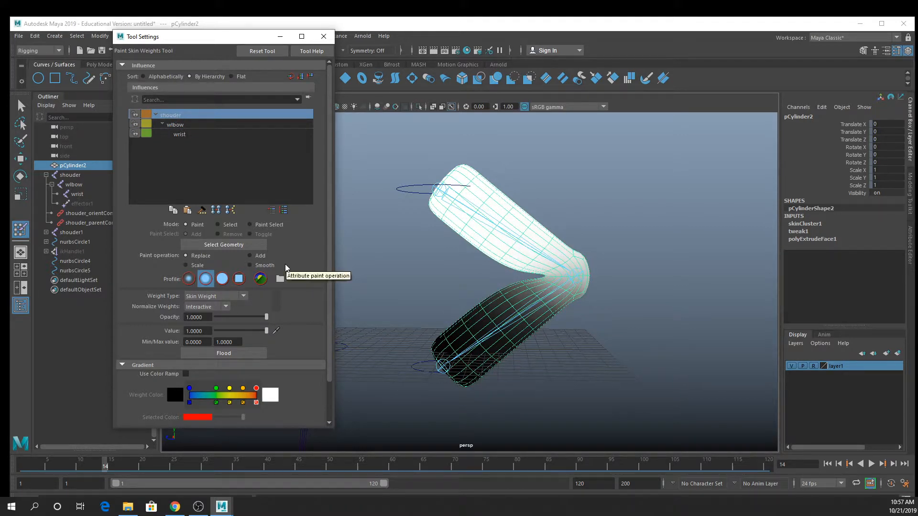
Show the skin weights with the color ramp.
{"action": "scroll", "coordinate": [287, 268], "scroll_direction": "down", "scroll_amount": 3}
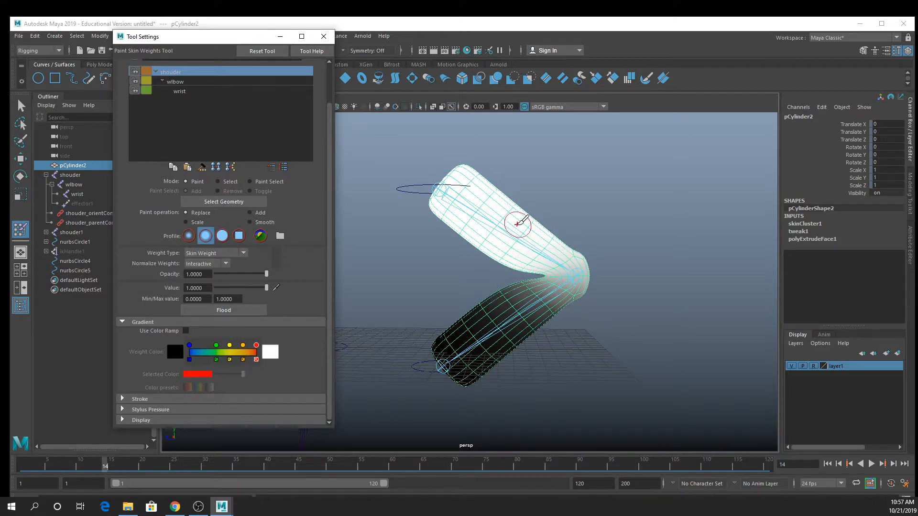
{"action": "left_click", "coordinate": [185, 331]}
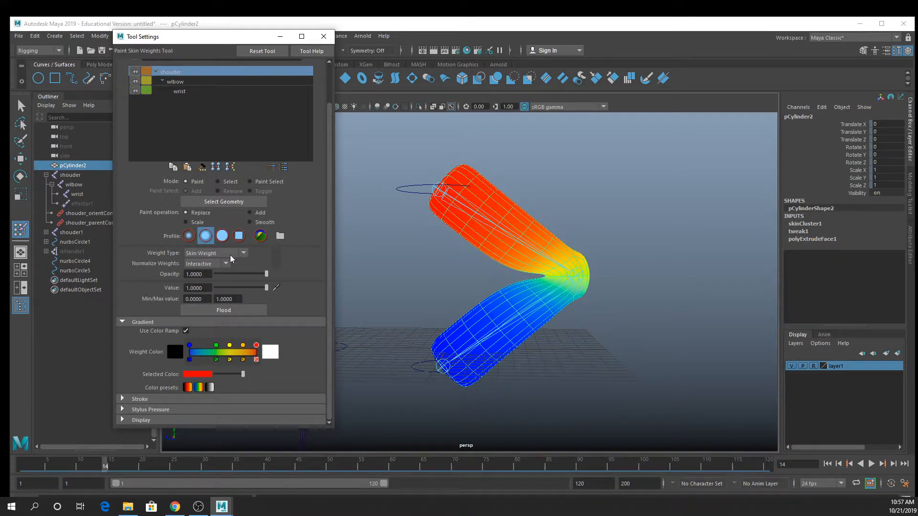
{"action": "scroll", "coordinate": [190, 216], "scroll_direction": "up", "scroll_amount": 2}
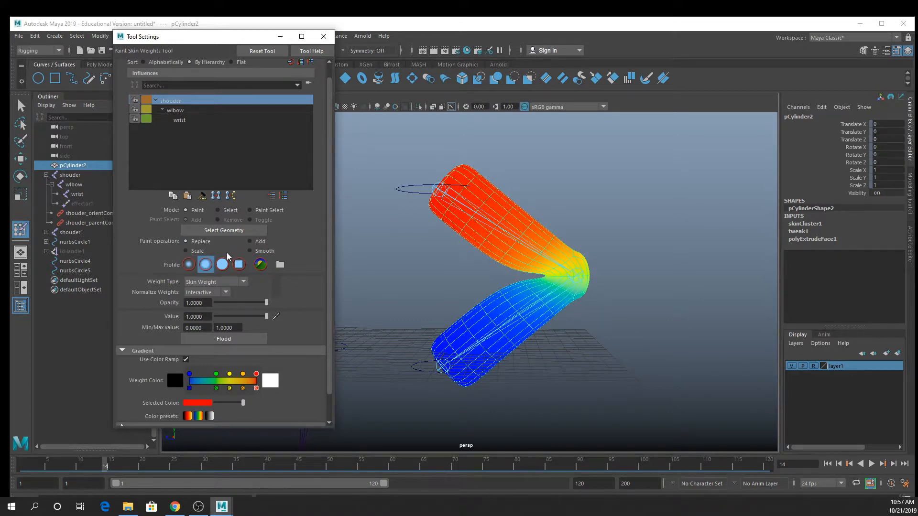
{"action": "scroll", "coordinate": [210, 255], "scroll_direction": "up", "scroll_amount": 1}
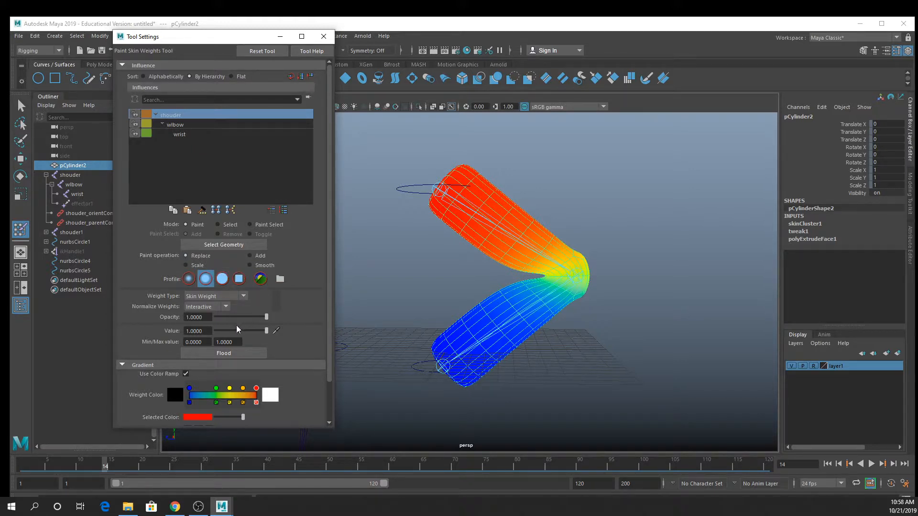
Paint shoulder weight with Replace at value 1 around the upper end of the arm, and change the paint operation to Smooth.
{"action": "mouse_move", "coordinate": [474, 190]}
{"action": "left_mouse_down"}
{"action": "mouse_move", "coordinate": [467, 185]}
{"action": "mouse_move", "coordinate": [495, 222]}
{"action": "left_mouse_up"}
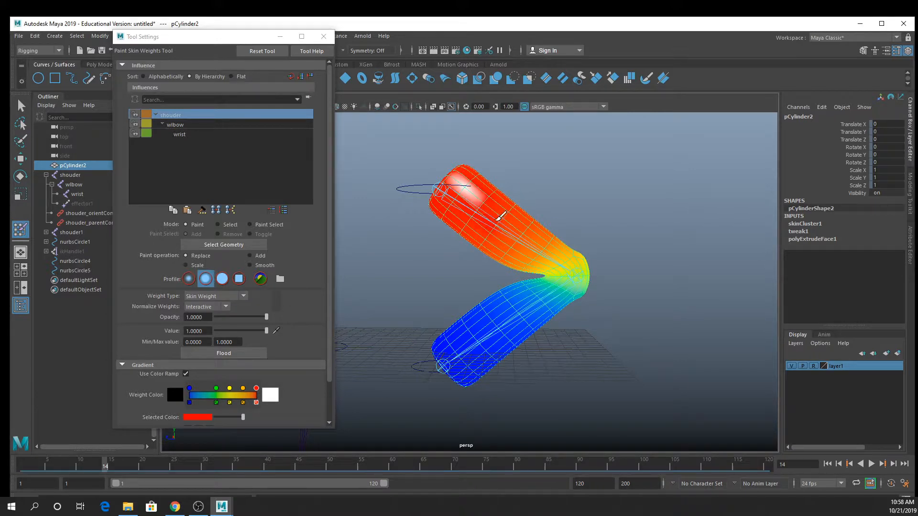
{"action": "mouse_move", "coordinate": [475, 148]}
{"action": "left_mouse_down"}
{"action": "mouse_move", "coordinate": [482, 177]}
{"action": "mouse_move", "coordinate": [493, 160]}
{"action": "mouse_move", "coordinate": [505, 162]}
{"action": "mouse_move", "coordinate": [490, 159]}
{"action": "mouse_move", "coordinate": [473, 172]}
{"action": "mouse_move", "coordinate": [441, 205]}
{"action": "mouse_move", "coordinate": [432, 232]}
{"action": "left_mouse_up"}
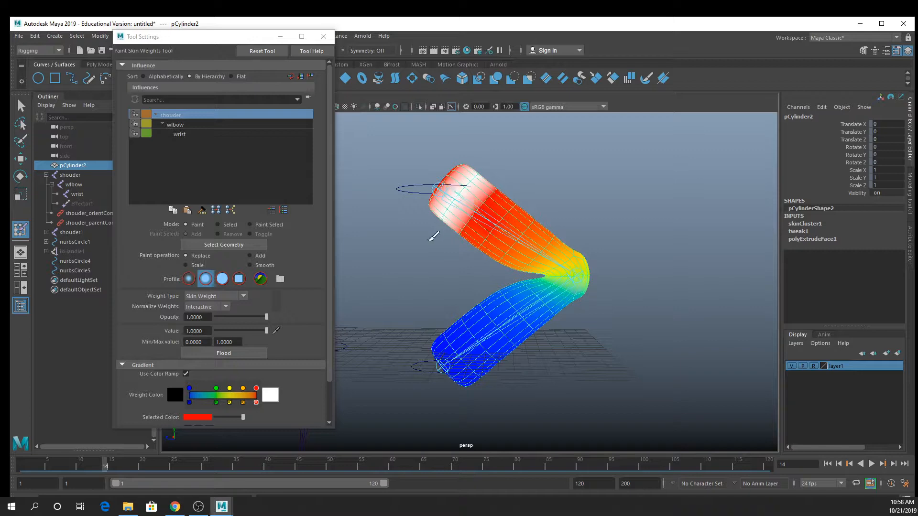
{"action": "scroll", "coordinate": [415, 246], "scroll_direction": "up", "scroll_amount": 5}
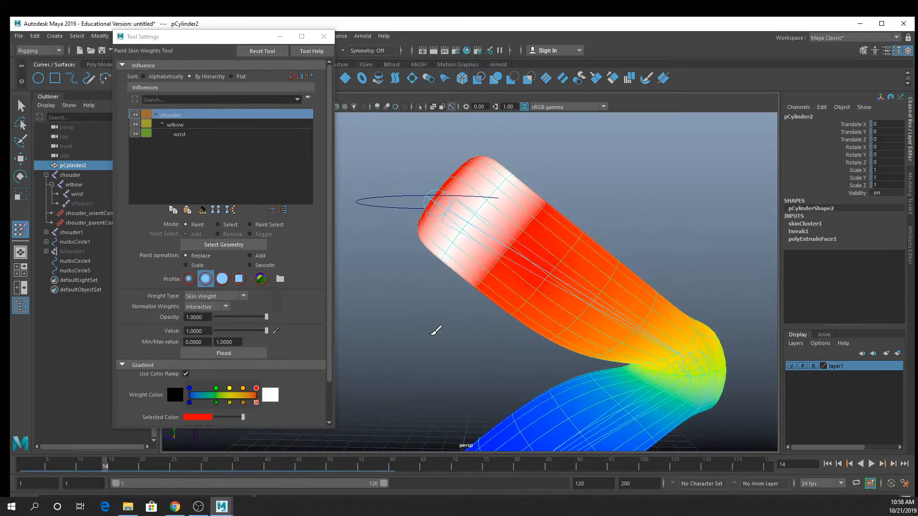
{"action": "left_click", "coordinate": [256, 266]}
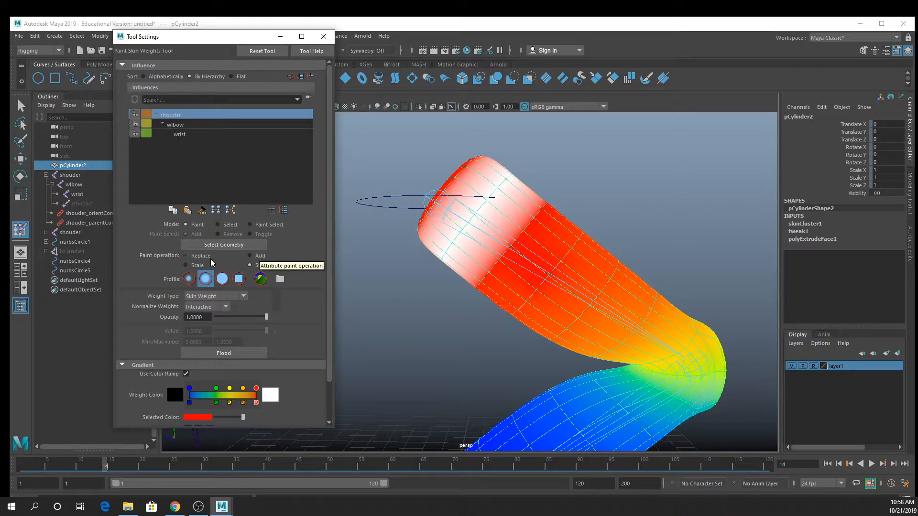
Smooth the shoulder weights at the arm's upper end, and set the brush to Replace with the solid profile.
{"action": "mouse_move", "coordinate": [504, 178]}
{"action": "left_mouse_down"}
{"action": "mouse_move", "coordinate": [436, 263]}
{"action": "mouse_move", "coordinate": [521, 151]}
{"action": "left_mouse_up"}
{"action": "mouse_move", "coordinate": [688, 346]}
{"action": "middle_mouse_down", "text": "alt"}
{"action": "mouse_move", "coordinate": [678, 326]}
{"action": "mouse_move", "coordinate": [684, 343]}
{"action": "middle_mouse_up", "text": "alt"}
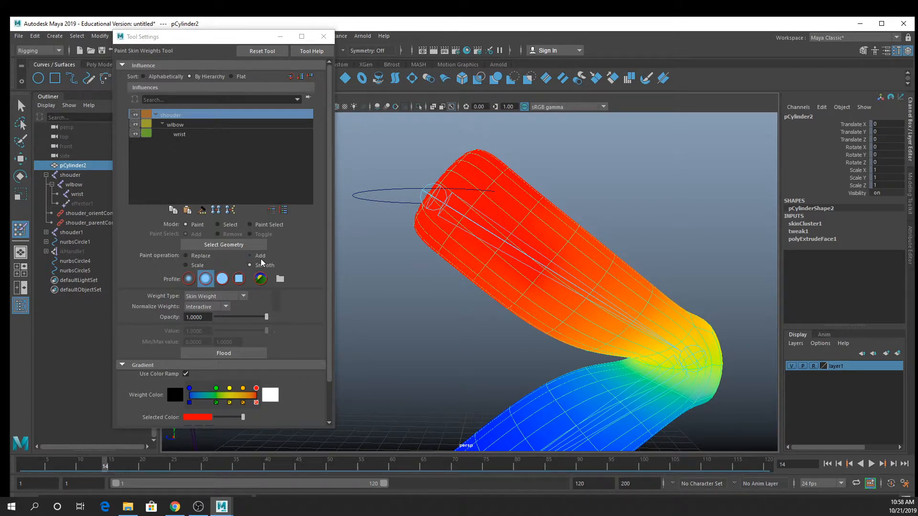
{"action": "left_click", "coordinate": [210, 256]}
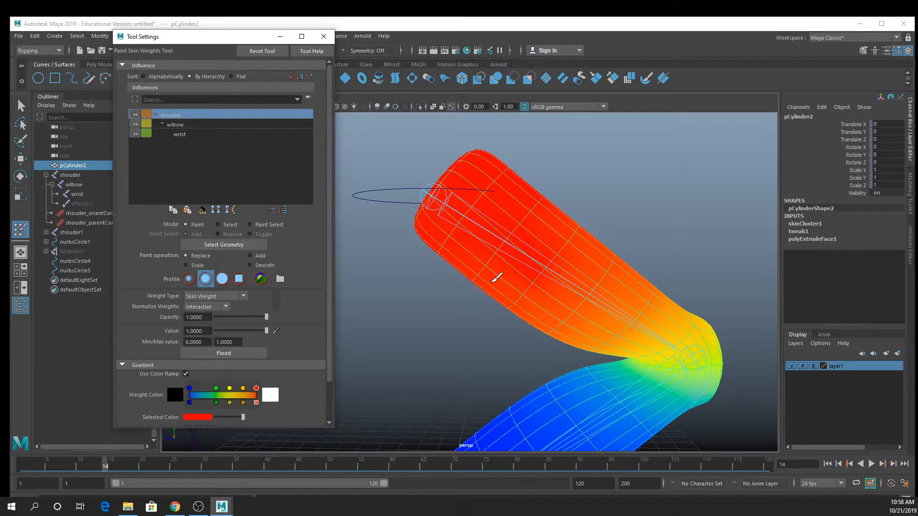
{"action": "left_click_drag", "start_coordinate": [445, 336], "coordinate": [368, 301], "text": "alt"}
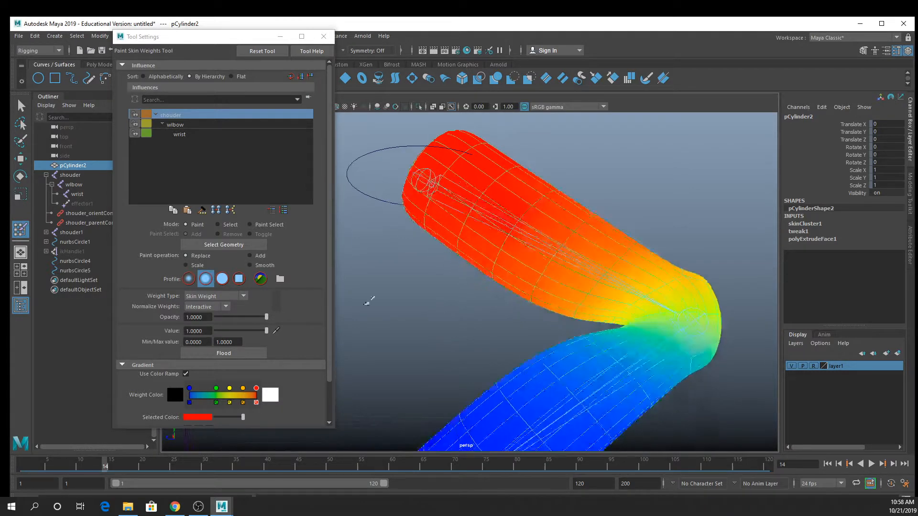
{"action": "left_click", "coordinate": [204, 280]}
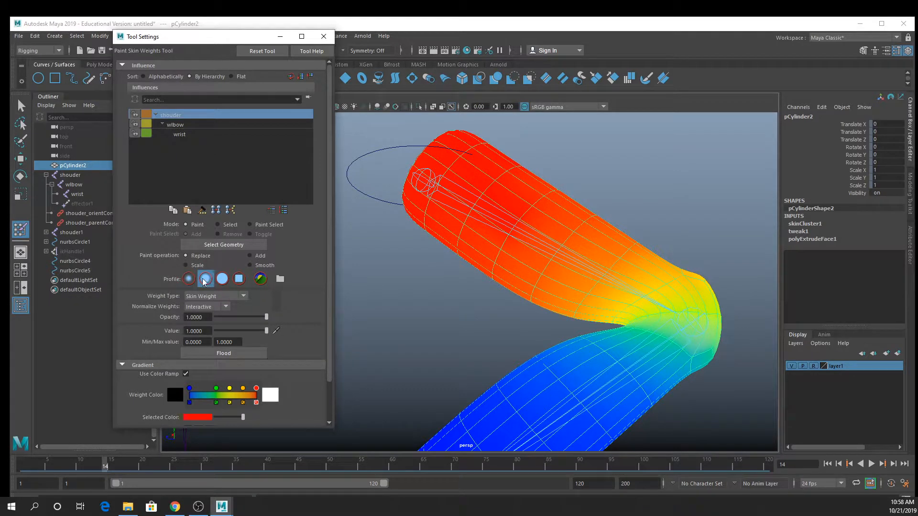
{"action": "left_click", "coordinate": [223, 282]}
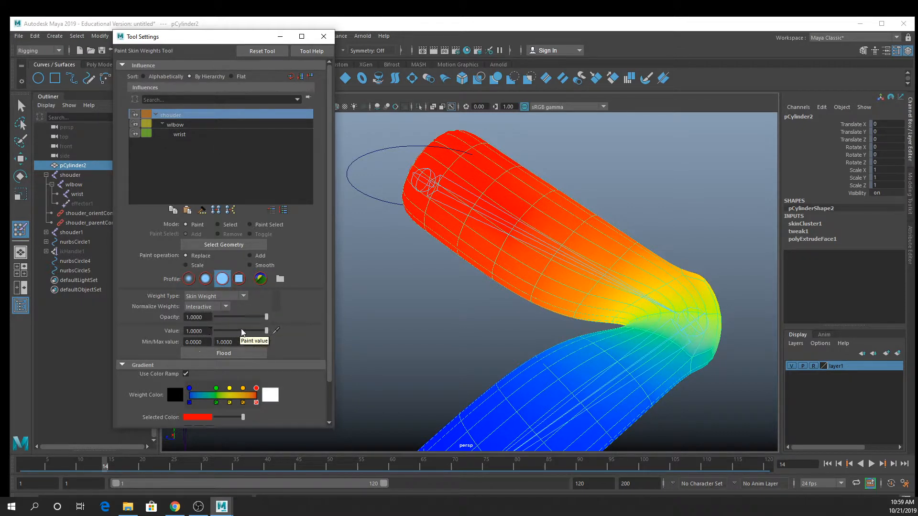
Paint full shoulder weight at value 1 around the upper arm, including its end cap and the area toward the elbow.
{"action": "mouse_move", "coordinate": [493, 133]}
{"action": "left_mouse_down"}
{"action": "mouse_move", "coordinate": [429, 210]}
{"action": "mouse_move", "coordinate": [492, 184]}
{"action": "mouse_move", "coordinate": [546, 143]}
{"action": "mouse_move", "coordinate": [490, 313]}
{"action": "mouse_move", "coordinate": [555, 222]}
{"action": "mouse_move", "coordinate": [454, 338]}
{"action": "left_mouse_up"}
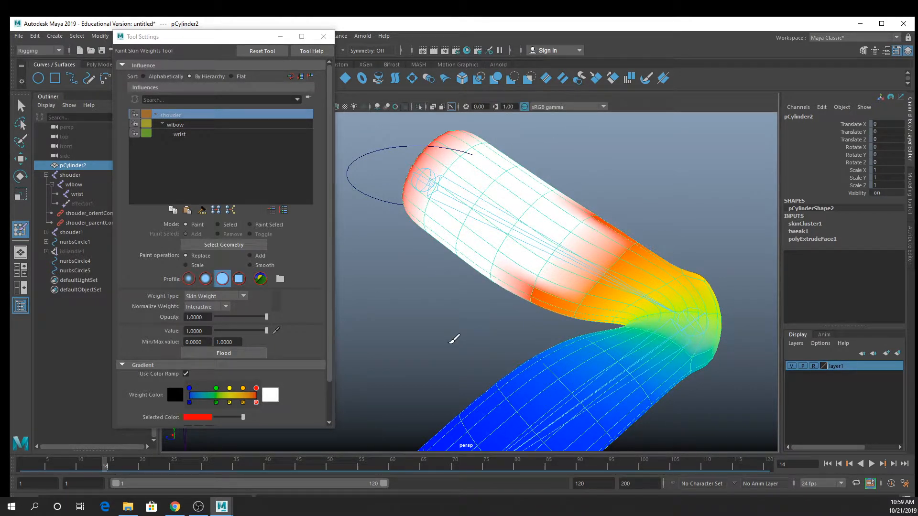
{"action": "mouse_move", "coordinate": [500, 241]}
{"action": "left_mouse_down", "text": "alt"}
{"action": "mouse_move", "coordinate": [505, 257]}
{"action": "mouse_move", "coordinate": [508, 243]}
{"action": "left_mouse_up", "text": "alt"}
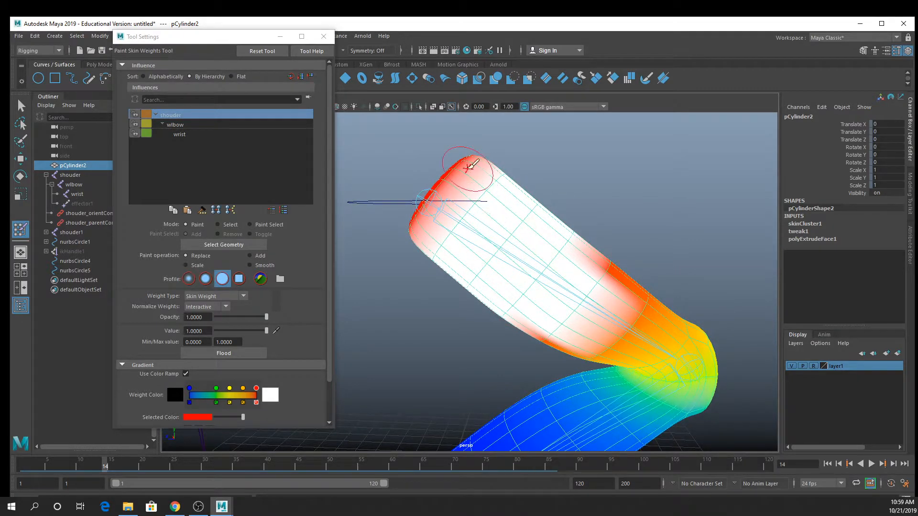
{"action": "mouse_move", "coordinate": [470, 165]}
{"action": "left_mouse_down"}
{"action": "mouse_move", "coordinate": [430, 211]}
{"action": "mouse_move", "coordinate": [464, 144]}
{"action": "left_mouse_up"}
{"action": "left_click_drag", "start_coordinate": [447, 195], "coordinate": [467, 213], "text": "alt"}
{"action": "mouse_move", "coordinate": [468, 213]}
{"action": "left_mouse_down"}
{"action": "mouse_move", "coordinate": [482, 240]}
{"action": "mouse_move", "coordinate": [503, 196]}
{"action": "mouse_move", "coordinate": [471, 246]}
{"action": "left_mouse_up"}
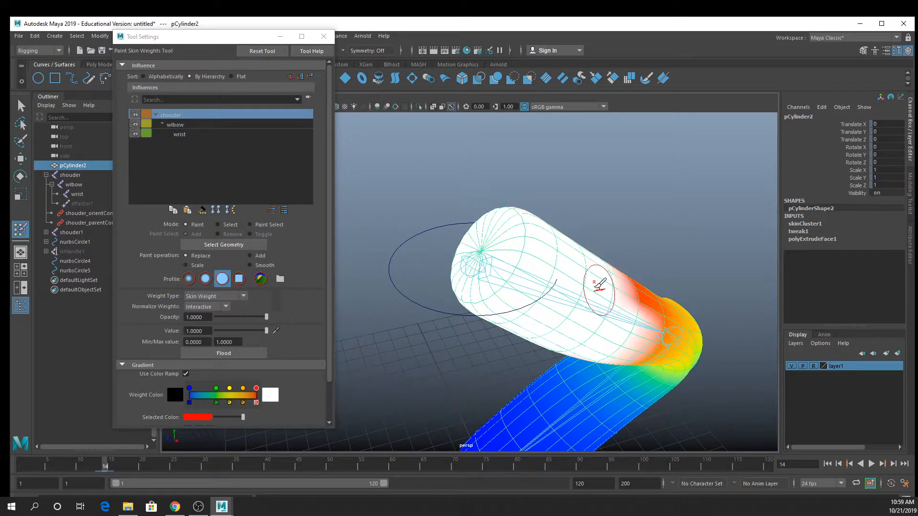
{"action": "mouse_move", "coordinate": [595, 289]}
{"action": "left_mouse_down", "text": "alt"}
{"action": "mouse_move", "coordinate": [531, 225]}
{"action": "mouse_move", "coordinate": [505, 184]}
{"action": "left_mouse_up", "text": "alt"}
{"action": "mouse_move", "coordinate": [571, 213]}
{"action": "left_mouse_down"}
{"action": "mouse_move", "coordinate": [520, 283]}
{"action": "mouse_move", "coordinate": [519, 304]}
{"action": "left_mouse_up"}
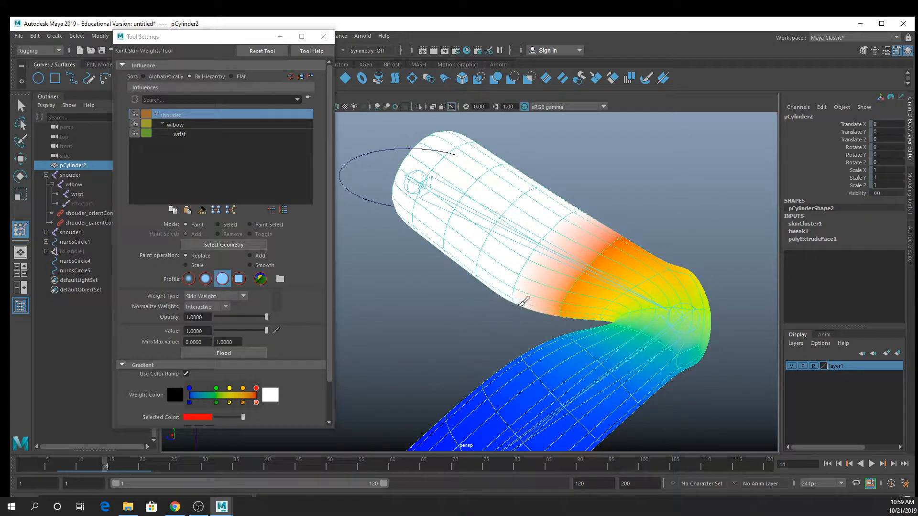
Paint shoulder weight at value 1 onto the middle of the forearm with the Replace operation.
{"action": "left_click_drag", "start_coordinate": [608, 311], "coordinate": [587, 272], "text": "alt"}
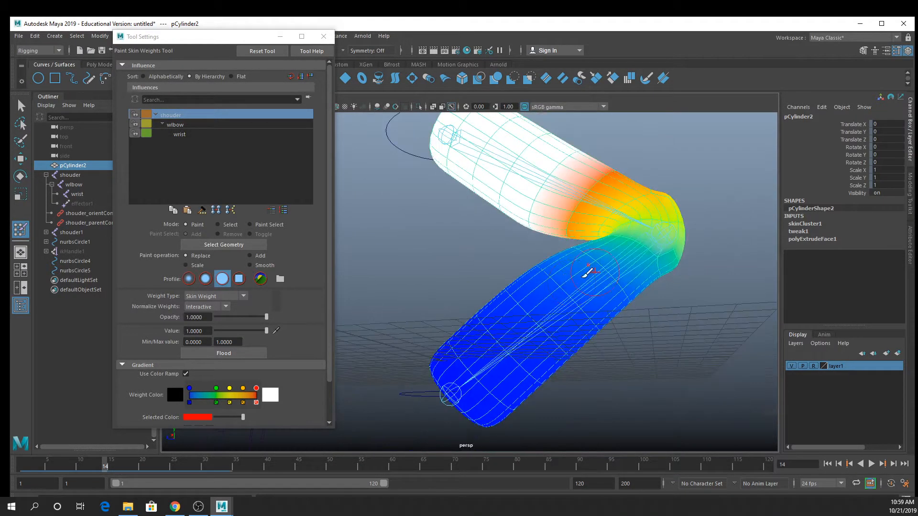
{"action": "mouse_move", "coordinate": [549, 311]}
{"action": "left_mouse_down", "text": "alt"}
{"action": "mouse_move", "coordinate": [529, 308]}
{"action": "mouse_move", "coordinate": [564, 349]}
{"action": "mouse_move", "coordinate": [637, 374]}
{"action": "mouse_move", "coordinate": [712, 353]}
{"action": "left_mouse_up", "text": "alt"}
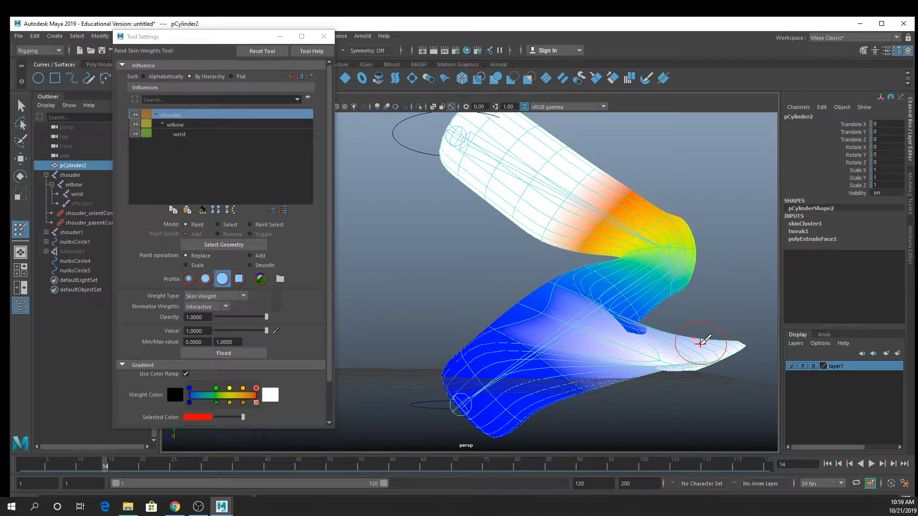
Smooth the stray shoulder weight on the stretched part of the forearm, with the smooth mesh preview turned off.
{"action": "left_click", "coordinate": [254, 264]}
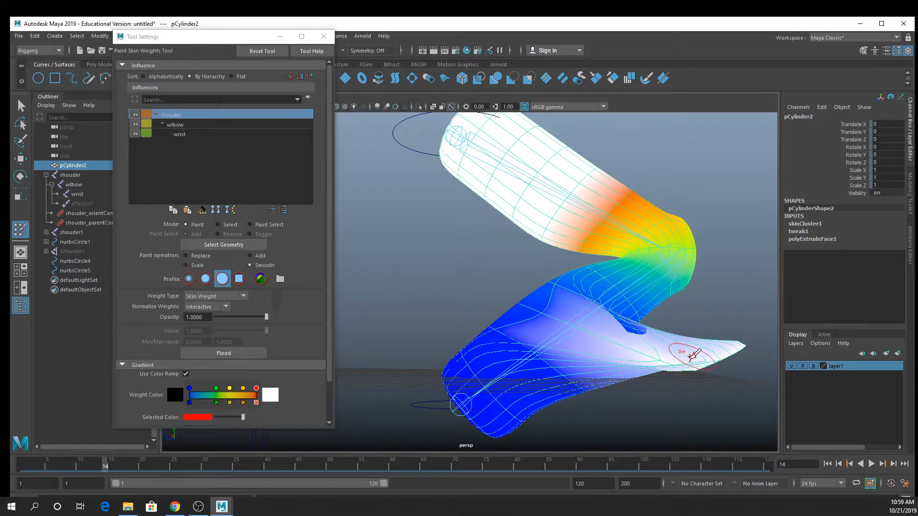
{"action": "left_click_drag", "start_coordinate": [690, 354], "coordinate": [563, 381]}
{"action": "key", "text": "1"}
{"action": "scroll", "coordinate": [721, 354], "scroll_direction": "down", "scroll_amount": 4}
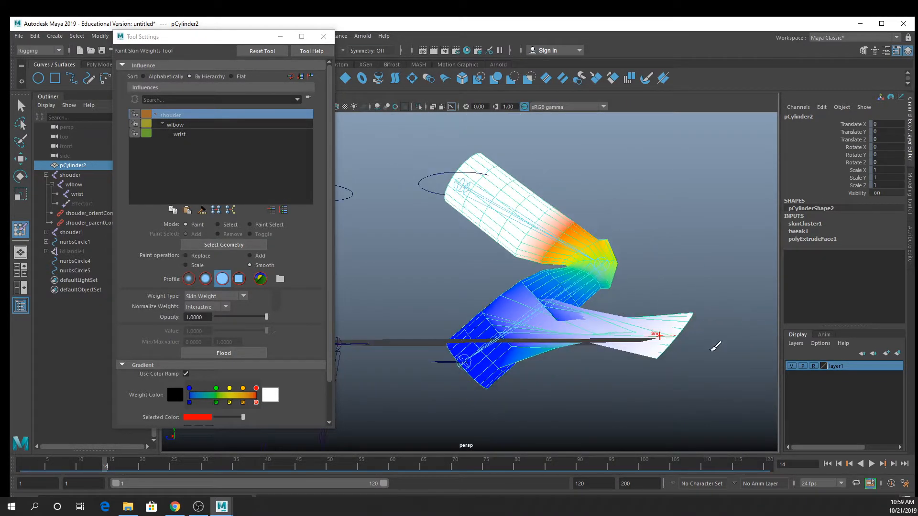
{"action": "left_click_drag", "start_coordinate": [658, 350], "coordinate": [691, 314]}
{"action": "left_click_drag", "start_coordinate": [637, 324], "coordinate": [698, 311]}
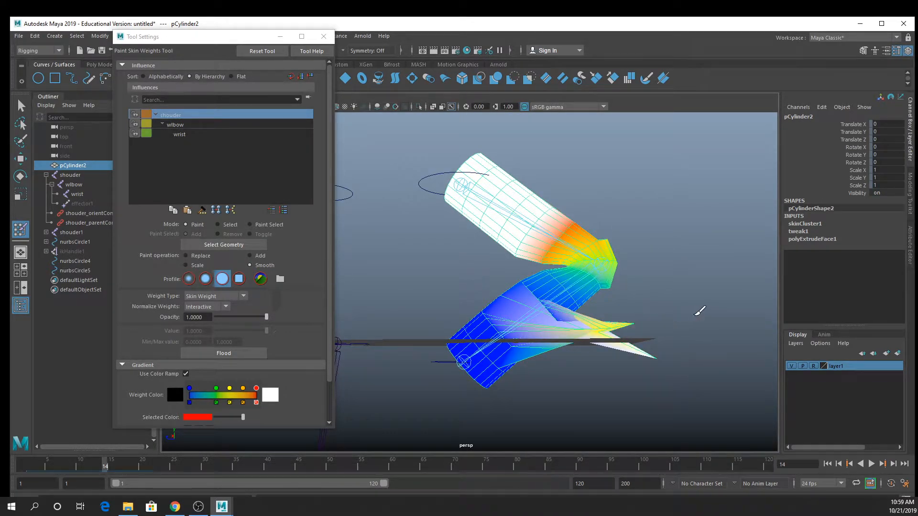
{"action": "mouse_move", "coordinate": [588, 323]}
{"action": "left_mouse_down"}
{"action": "mouse_move", "coordinate": [605, 326]}
{"action": "mouse_move", "coordinate": [589, 333]}
{"action": "mouse_move", "coordinate": [643, 362]}
{"action": "left_mouse_up"}
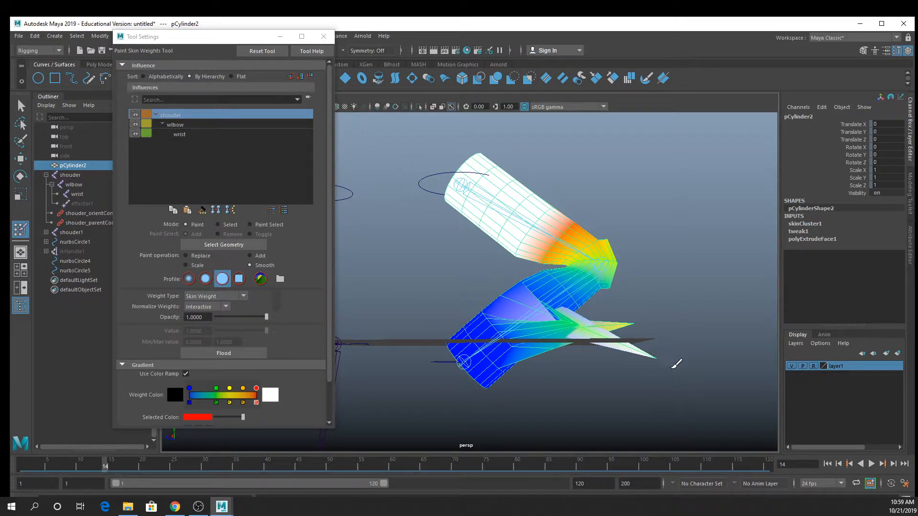
{"action": "scroll", "coordinate": [665, 356], "scroll_direction": "up", "scroll_amount": 3}
{"action": "scroll", "coordinate": [723, 351], "scroll_direction": "up", "scroll_amount": 3}
{"action": "mouse_move", "coordinate": [561, 290]}
{"action": "left_mouse_down"}
{"action": "mouse_move", "coordinate": [590, 278]}
{"action": "mouse_move", "coordinate": [555, 297]}
{"action": "mouse_move", "coordinate": [575, 340]}
{"action": "left_mouse_up"}
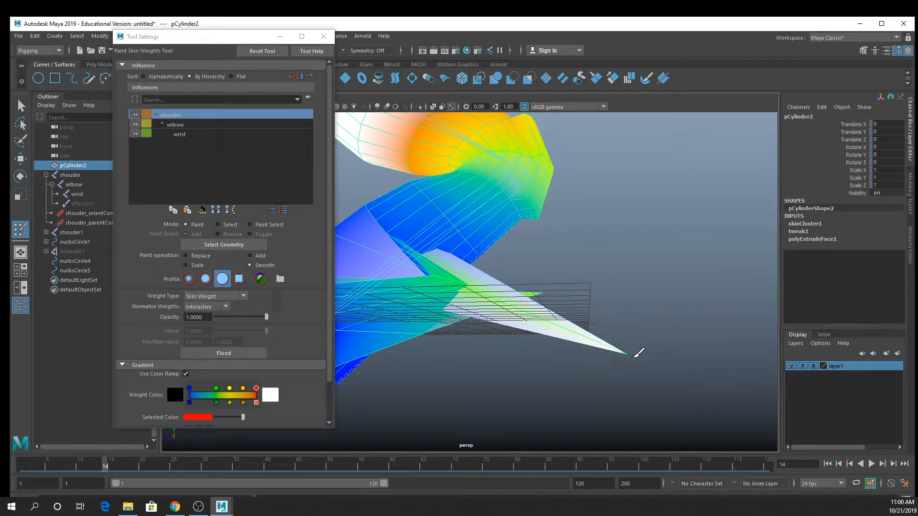
Select the two vertices at the tips of the forearm spikes and try to fix them with Hammer Skin Weights.
{"action": "left_click_drag", "start_coordinate": [631, 349], "coordinate": [650, 277], "text": "alt"}
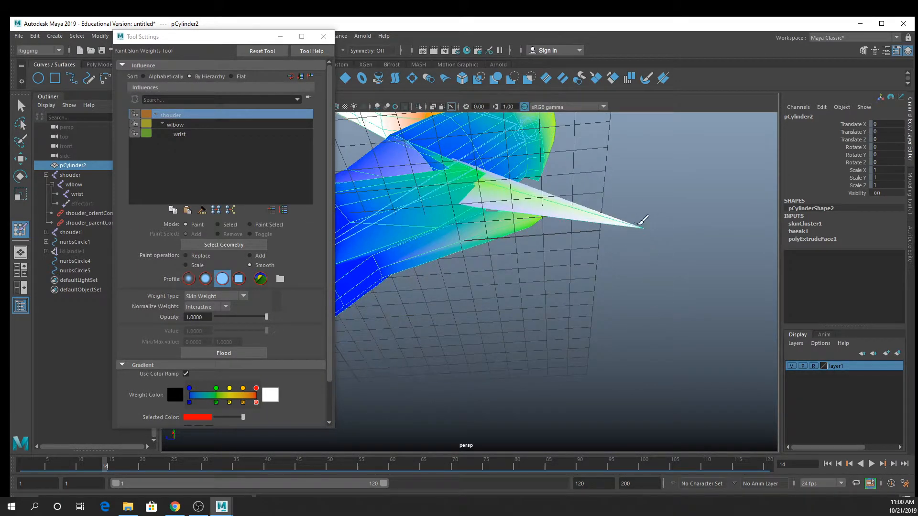
{"action": "left_click_drag", "start_coordinate": [635, 247], "coordinate": [597, 335], "text": "alt"}
{"action": "key", "text": "q"}
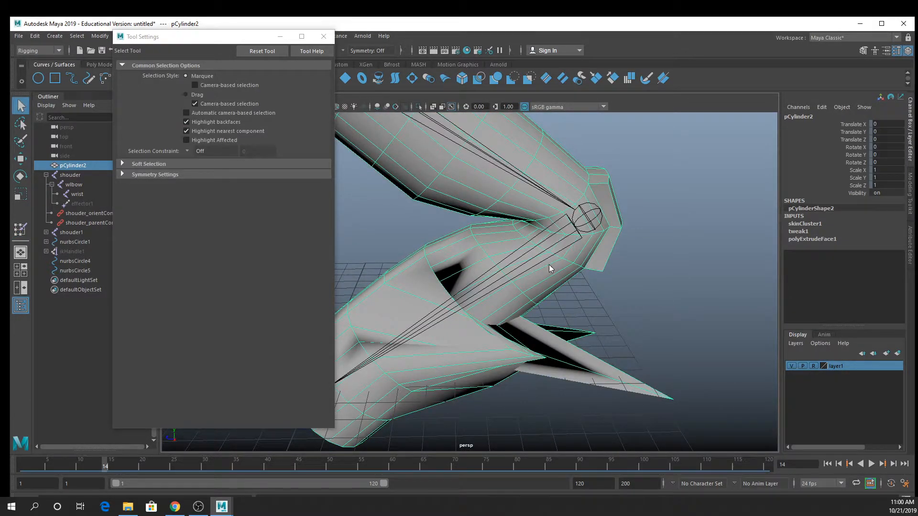
{"action": "right_click_drag", "start_coordinate": [548, 242], "coordinate": [529, 246]}
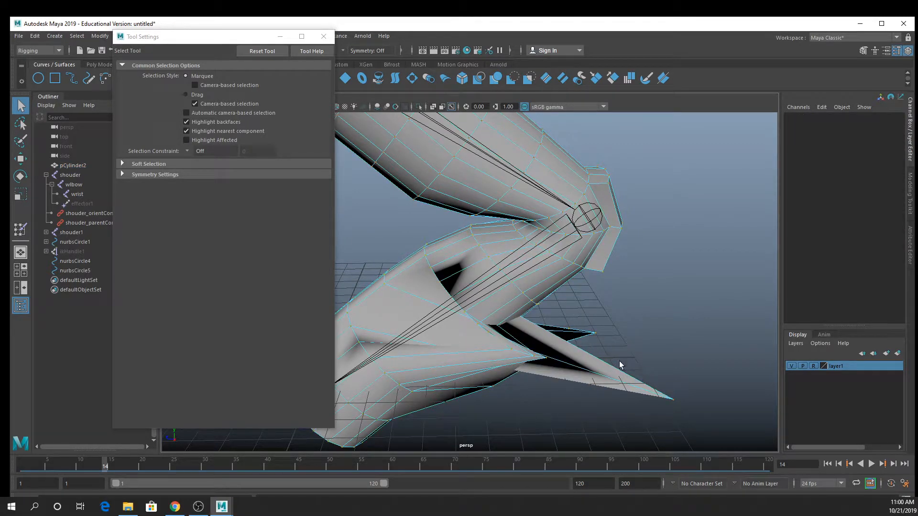
{"action": "left_click", "coordinate": [674, 399]}
{"action": "left_click_drag", "start_coordinate": [565, 306], "coordinate": [590, 345], "text": "shift"}
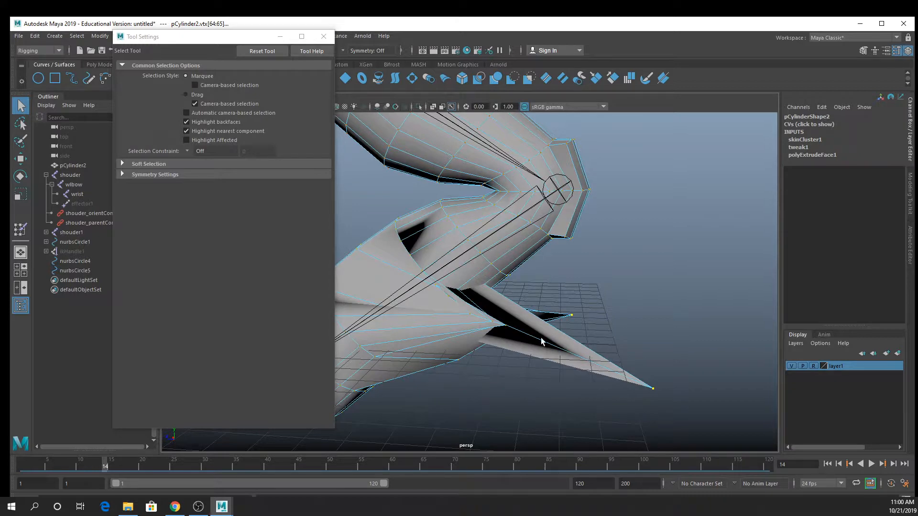
{"action": "right_click_drag", "start_coordinate": [512, 243], "coordinate": [476, 228]}
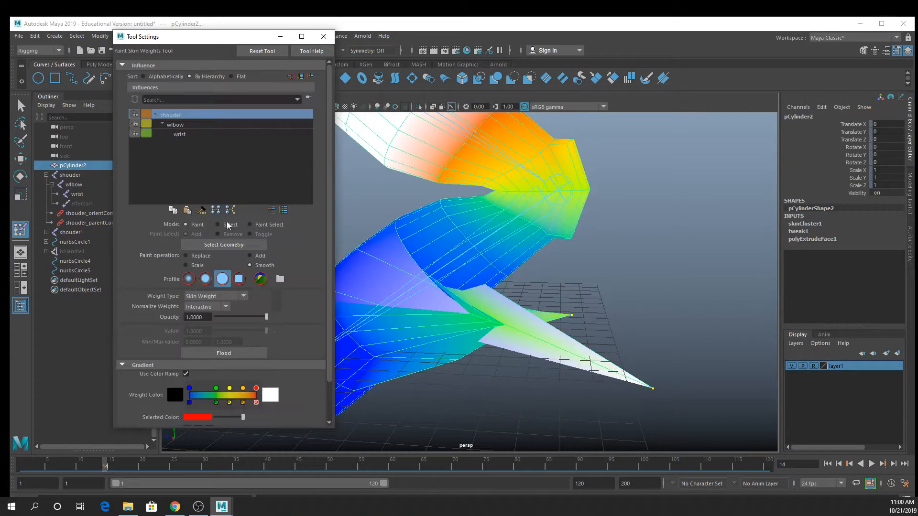
{"action": "left_click", "coordinate": [202, 214]}
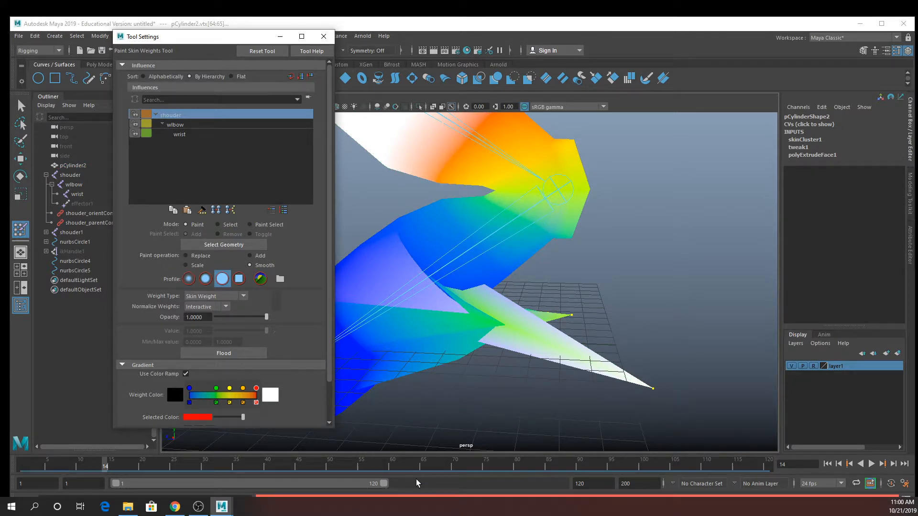
Restart the Paint Skin Weights Tool on the arm mesh and try Hammer Skin Weights again.
{"action": "key", "text": "q"}
{"action": "right_click", "coordinate": [488, 209]}
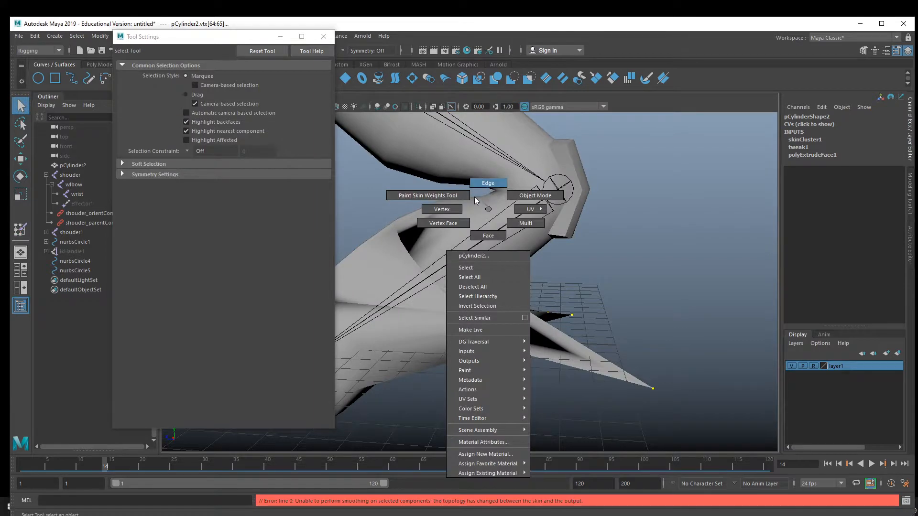
{"action": "left_click", "coordinate": [433, 195]}
{"action": "mouse_move", "coordinate": [478, 219]}
{"action": "right_mouse_down"}
{"action": "mouse_move", "coordinate": [512, 193]}
{"action": "mouse_move", "coordinate": [458, 199]}
{"action": "right_mouse_up"}
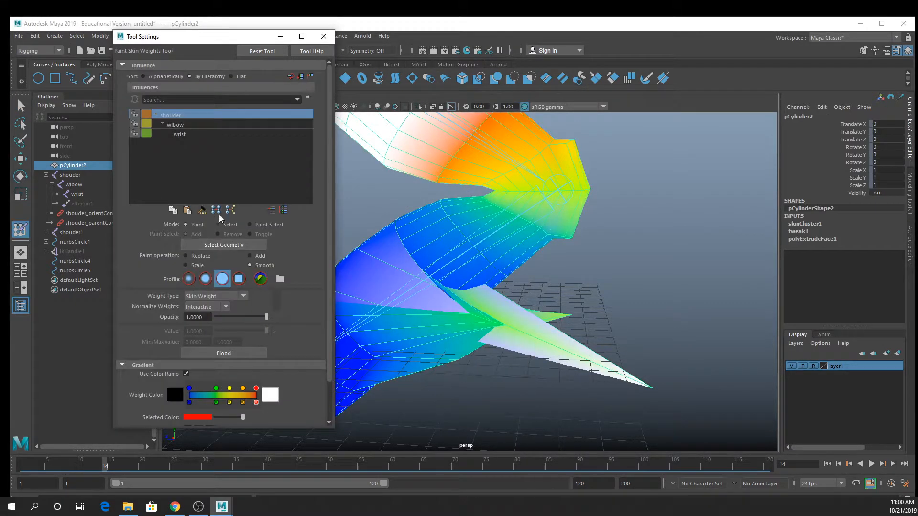
{"action": "left_click", "coordinate": [204, 212]}
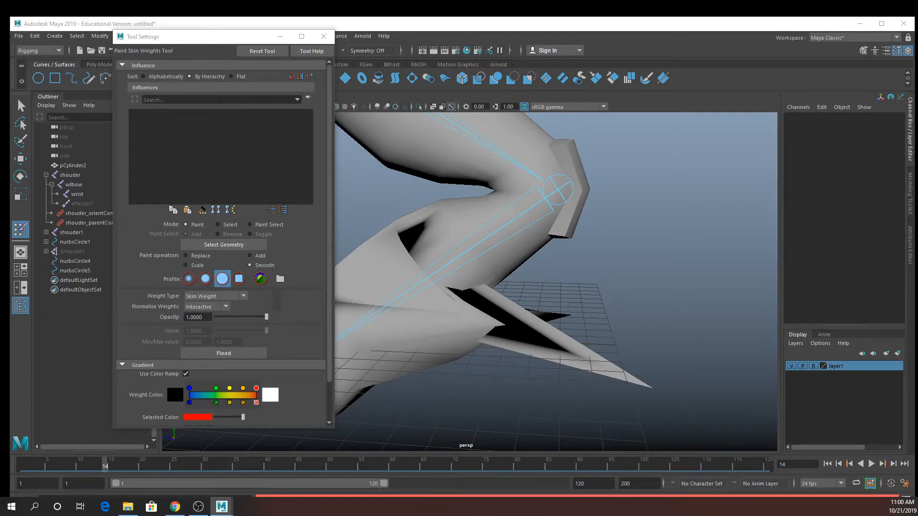
Widen the Script Editor to read the full weight hammer error, and minimize it.
{"action": "left_click_drag", "start_coordinate": [249, 70], "coordinate": [456, 96]}
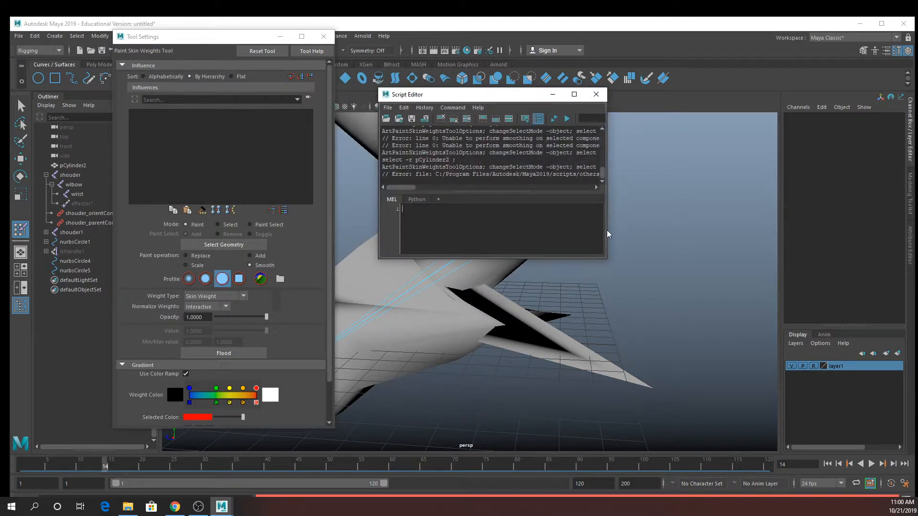
{"action": "left_click_drag", "start_coordinate": [608, 229], "coordinate": [914, 225]}
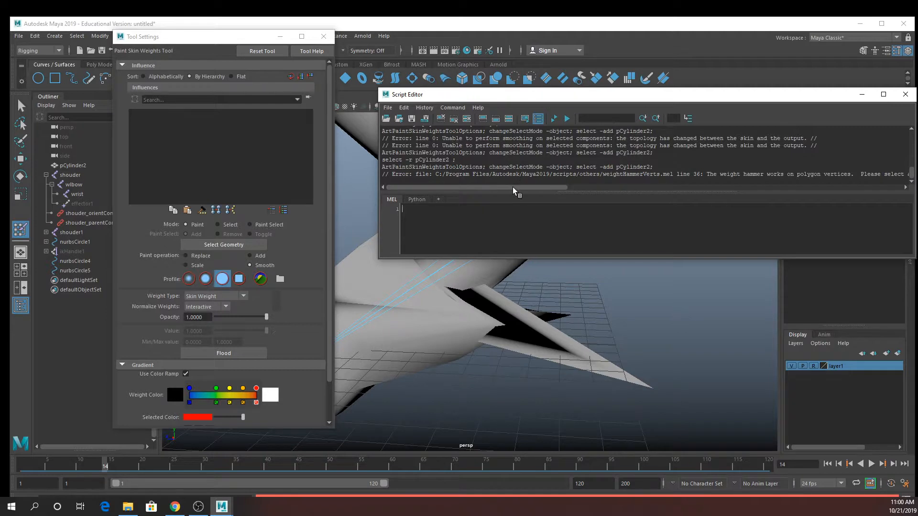
{"action": "left_click_drag", "start_coordinate": [539, 188], "coordinate": [565, 188]}
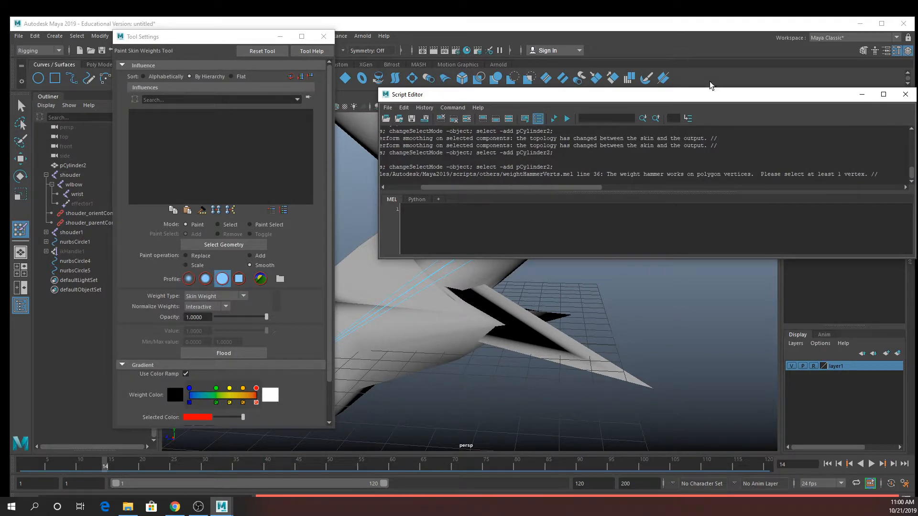
{"action": "left_click", "coordinate": [857, 95]}
Select the vertex at the tip of the longest forearm spike and try to hammer its skin weights.
{"action": "key", "text": "q"}
{"action": "left_click", "coordinate": [539, 148]}
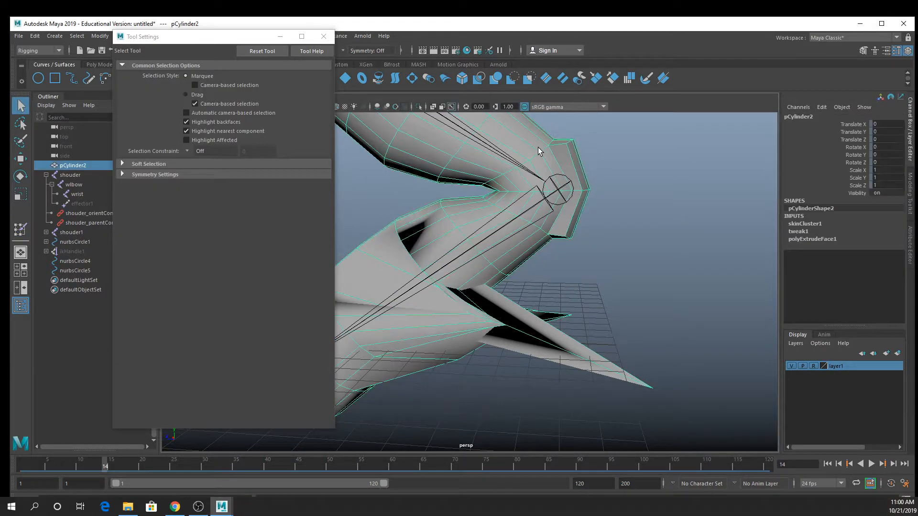
{"action": "right_click_drag", "start_coordinate": [538, 148], "coordinate": [492, 148]}
{"action": "left_click", "coordinate": [448, 295]}
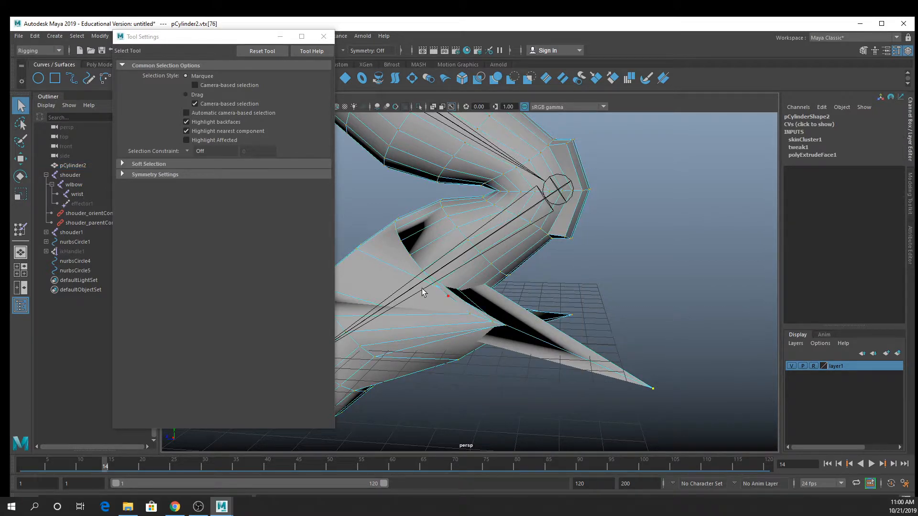
{"action": "right_click_drag", "start_coordinate": [521, 240], "coordinate": [466, 226]}
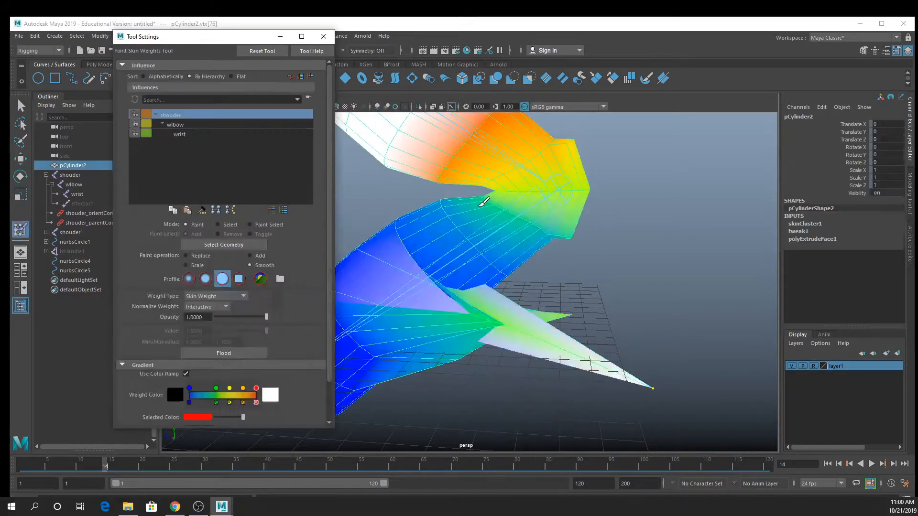
{"action": "left_click", "coordinate": [203, 214]}
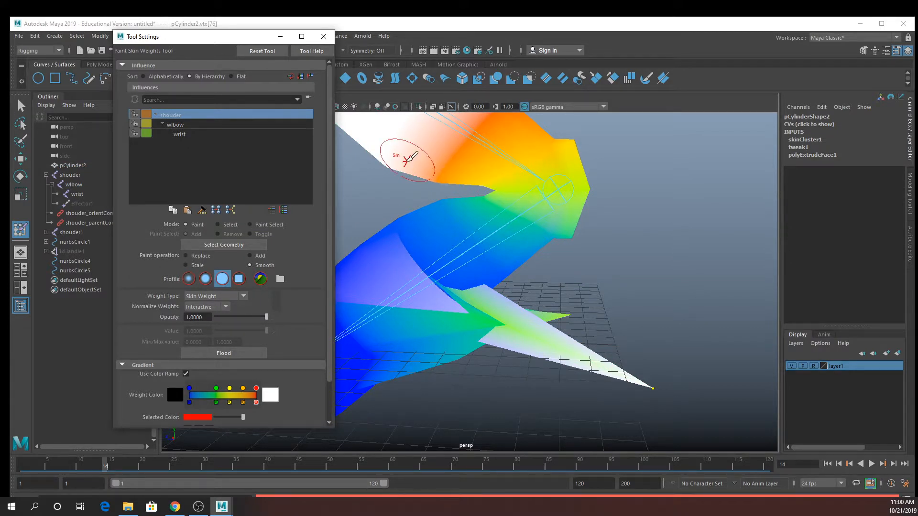
Clear the vertex selection, return to the Paint Skin Weights Tool and retry Hammer Skin Weights.
{"action": "right_click_drag", "start_coordinate": [430, 142], "coordinate": [430, 142]}
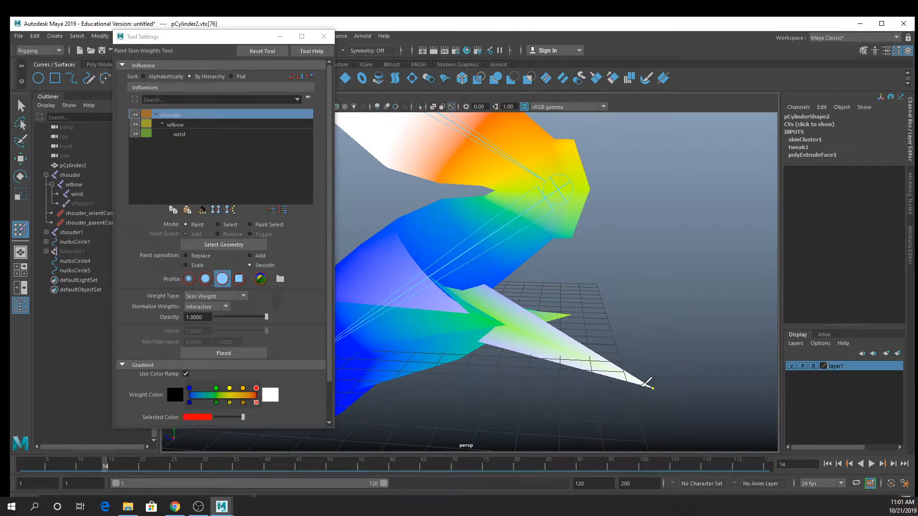
{"action": "key", "text": "q"}
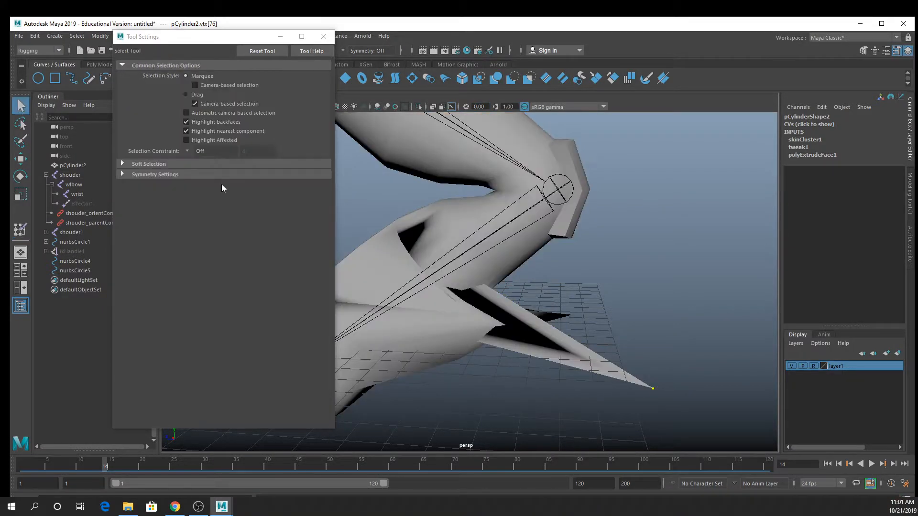
{"action": "left_click", "coordinate": [453, 206]}
{"action": "right_click_drag", "start_coordinate": [449, 210], "coordinate": [418, 184]}
{"action": "left_click", "coordinate": [201, 213]}
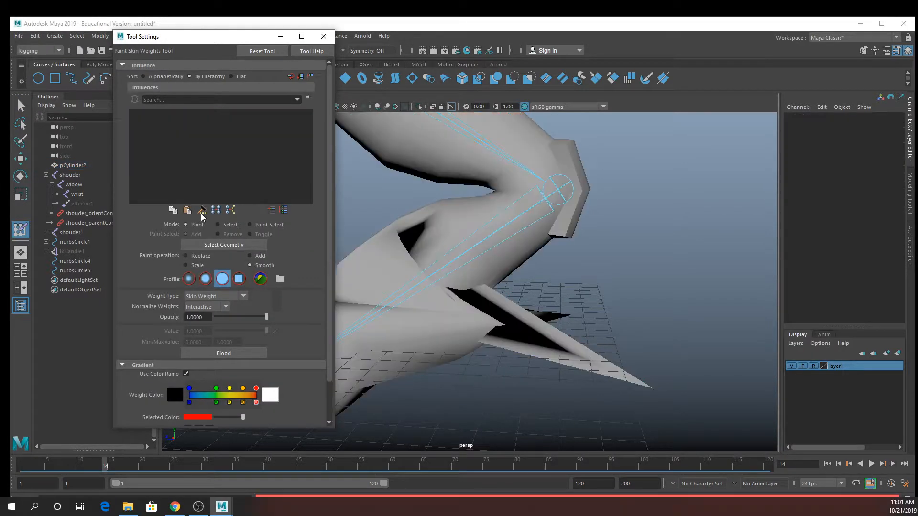
Leave the Paint Skin Weights Tool and select the vertices at the tips of the forearm spikes.
{"action": "left_click", "coordinate": [510, 314]}
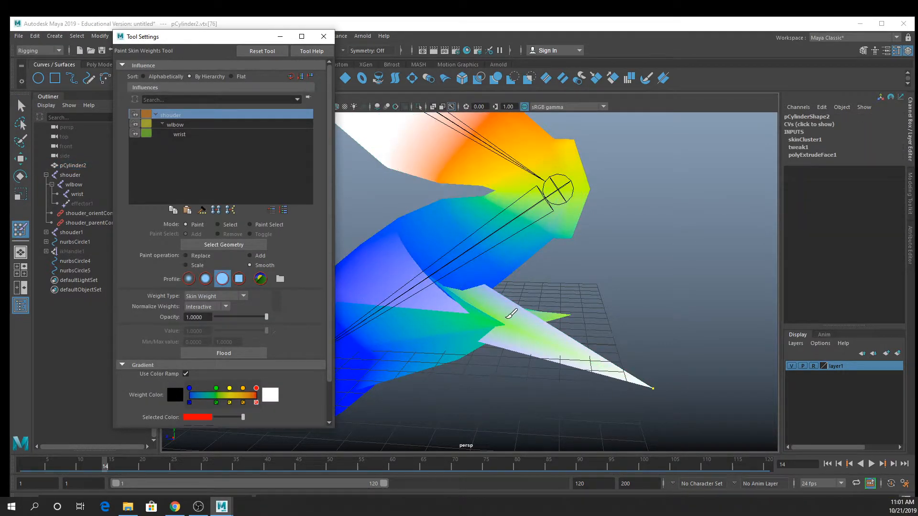
{"action": "left_click", "coordinate": [511, 314]}
{"action": "scroll", "coordinate": [485, 297], "scroll_direction": "up", "scroll_amount": 4}
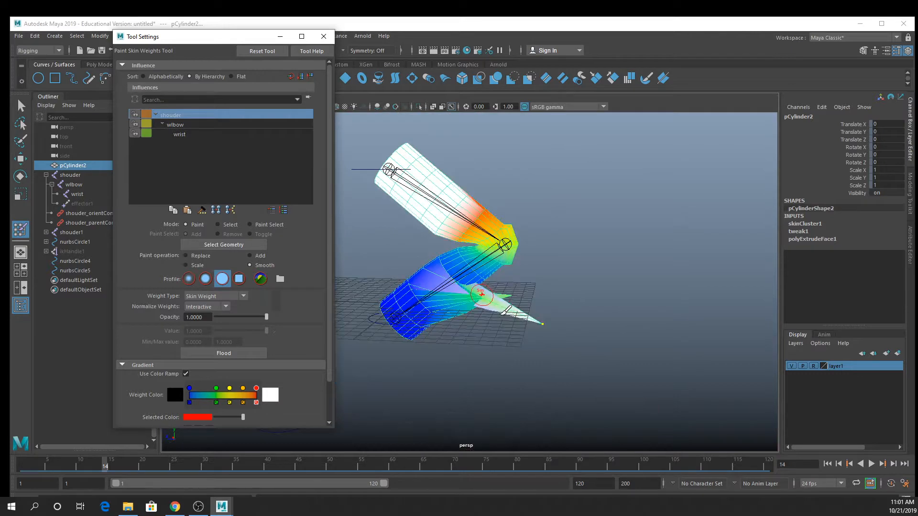
{"action": "key", "text": "q"}
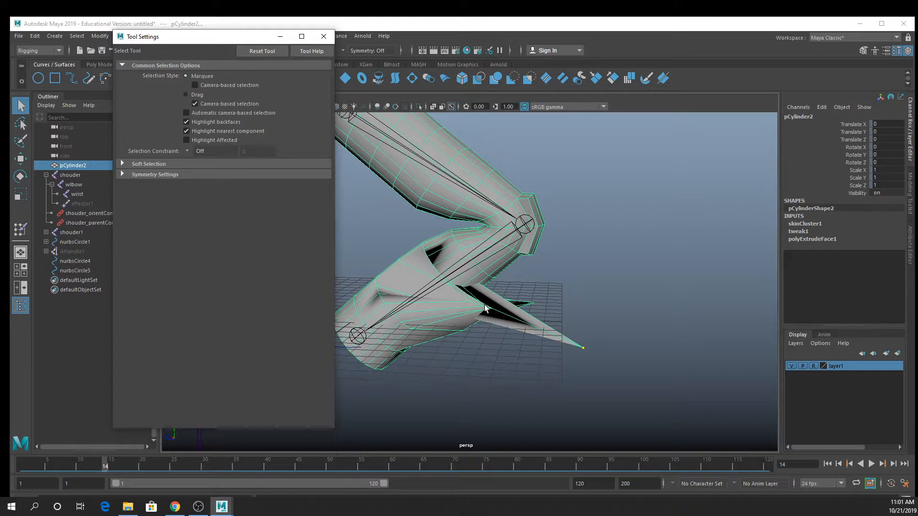
{"action": "right_click", "coordinate": [514, 303]}
{"action": "right_click_drag", "start_coordinate": [515, 303], "coordinate": [473, 244]}
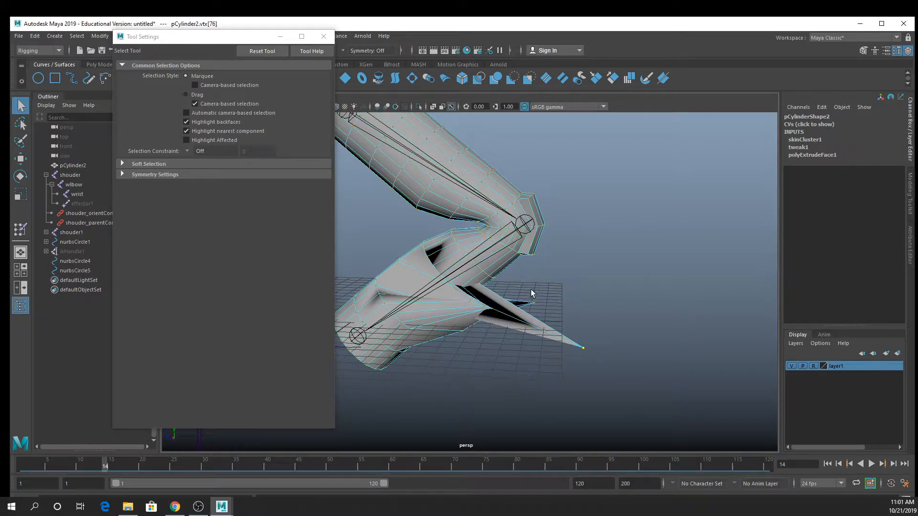
{"action": "left_click_drag", "start_coordinate": [513, 270], "coordinate": [698, 420]}
Open the Component Editor, enlarge it, and show the selected vertices' Smooth Skins weights.
{"action": "left_click_drag", "start_coordinate": [253, 38], "coordinate": [237, 96]}
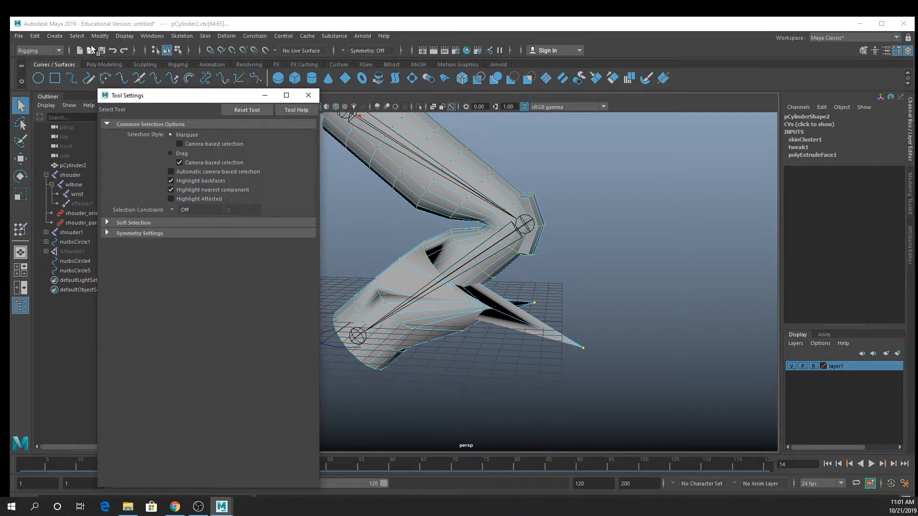
{"action": "left_click", "coordinate": [152, 37]}
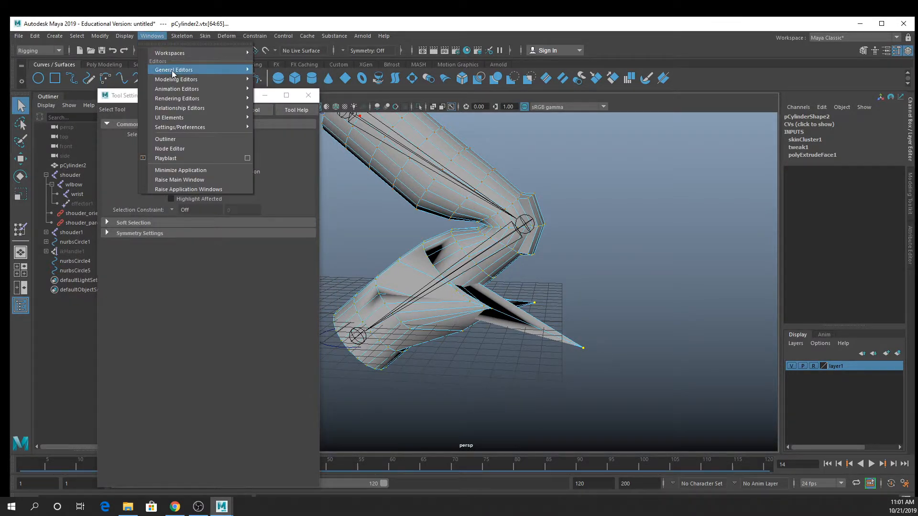
{"action": "mouse_move", "coordinate": [171, 70]}
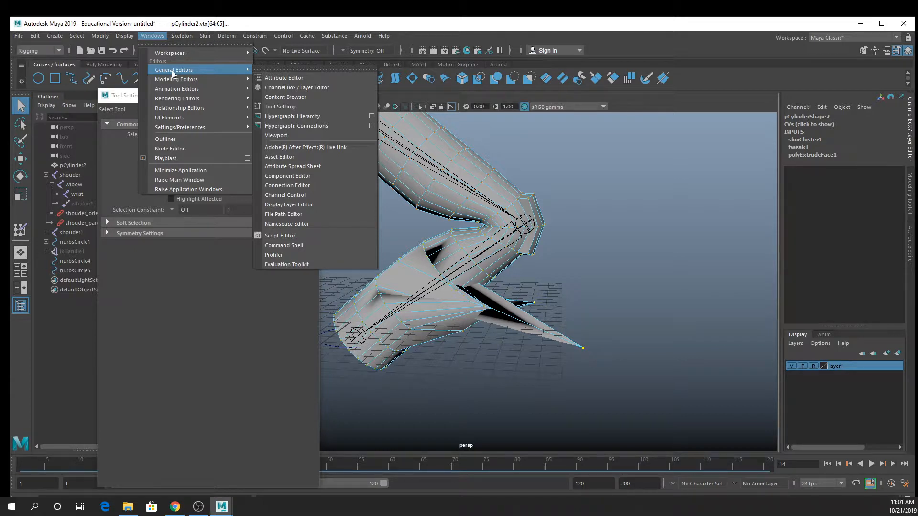
{"action": "left_click", "coordinate": [297, 177]}
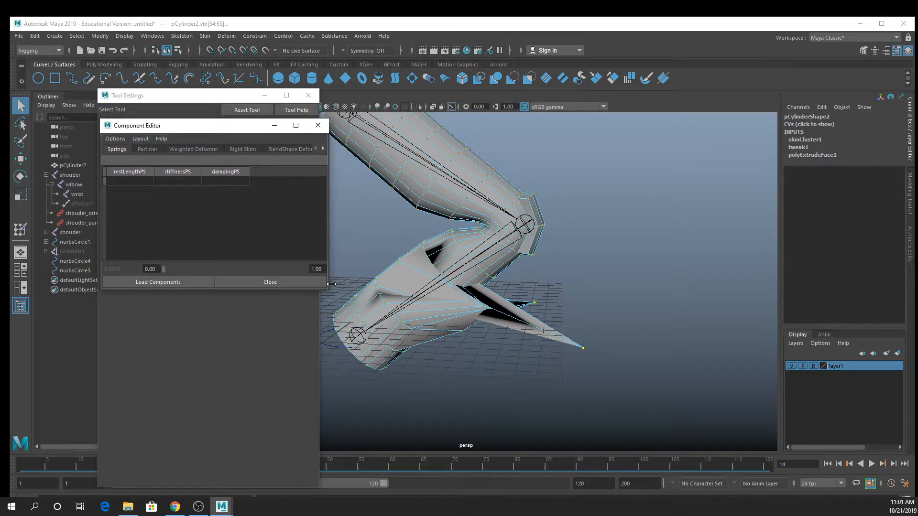
{"action": "left_click_drag", "start_coordinate": [329, 290], "coordinate": [470, 348]}
{"action": "left_click_drag", "start_coordinate": [337, 133], "coordinate": [254, 95]}
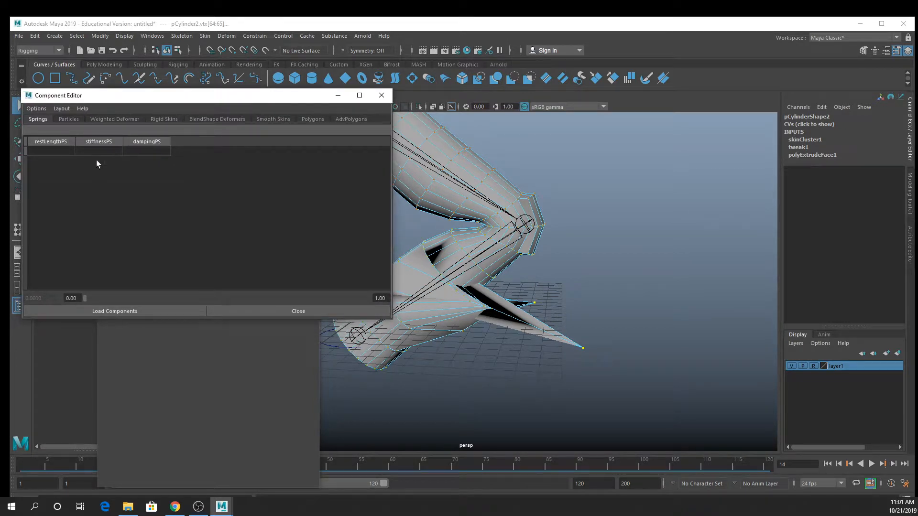
{"action": "left_click", "coordinate": [273, 119]}
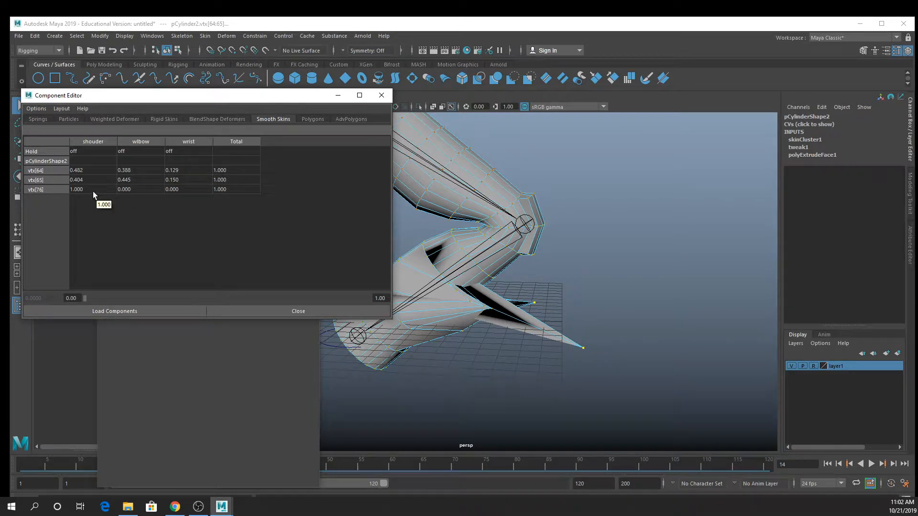
Set the shouder weight of vtx[64], vtx[65] and vtx[76] to 0 and check the forearm's shape.
{"action": "left_click_drag", "start_coordinate": [83, 190], "coordinate": [85, 172]}
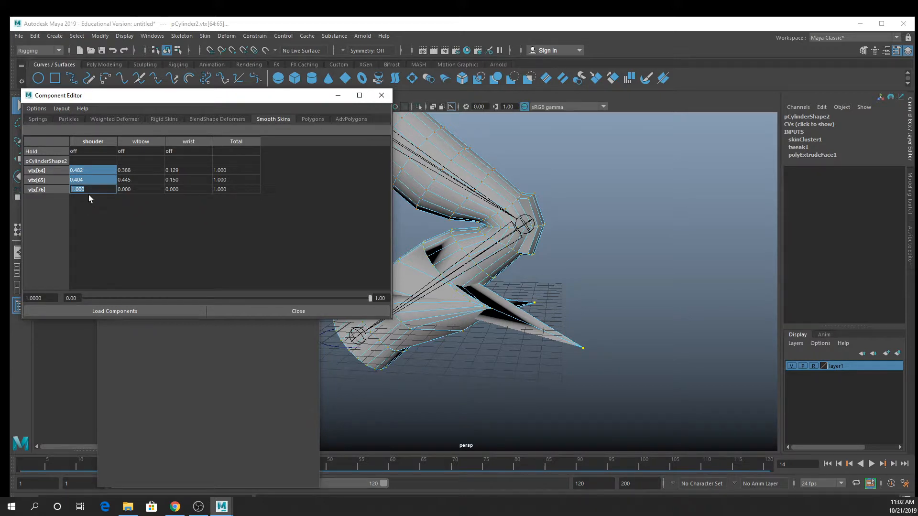
{"action": "type", "text": "0"}
{"action": "key", "text": "Return"}
{"action": "left_click_drag", "start_coordinate": [446, 192], "coordinate": [483, 350], "text": "alt"}
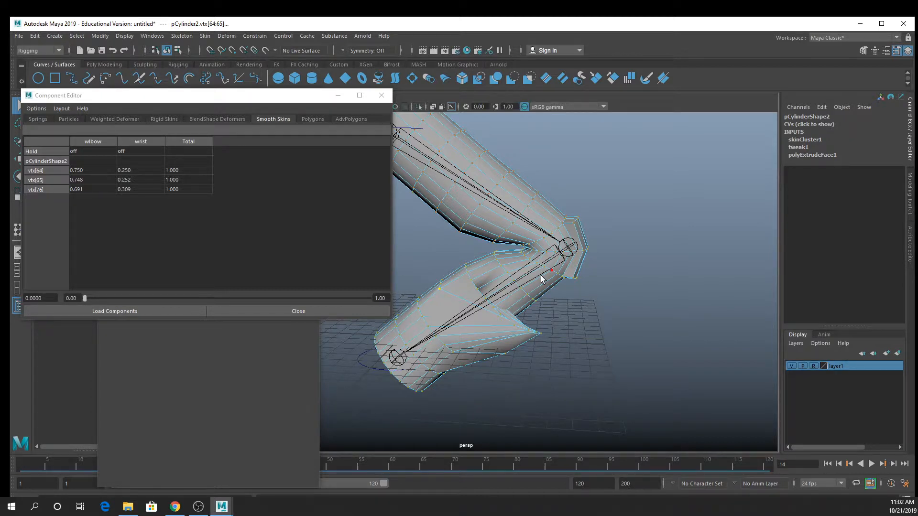
{"action": "left_click_drag", "start_coordinate": [543, 280], "coordinate": [460, 317], "text": "alt"}
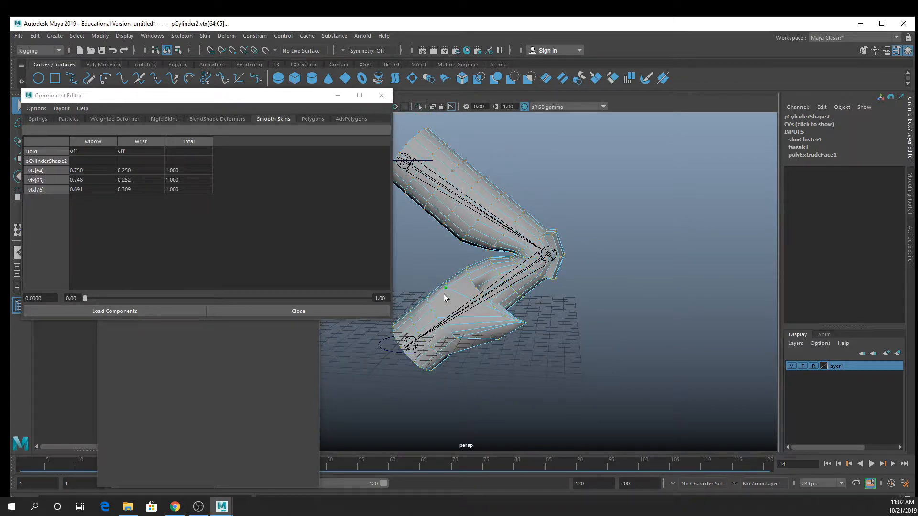
Return to frame 1, select all forearm vertices below the elbow block, and enlarge the Component Editor.
{"action": "left_click_drag", "start_coordinate": [83, 462], "coordinate": [22, 463]}
{"action": "middle_click_drag", "start_coordinate": [377, 406], "coordinate": [448, 302], "text": "alt"}
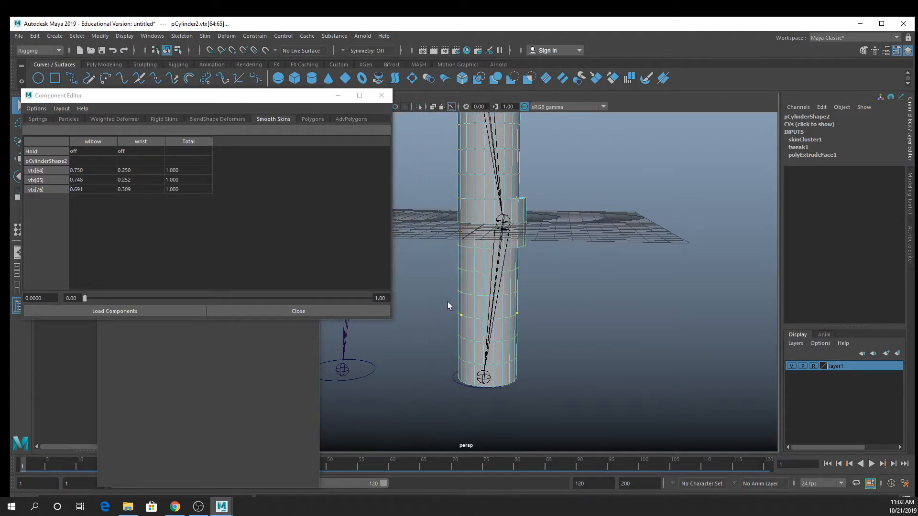
{"action": "left_click_drag", "start_coordinate": [434, 263], "coordinate": [531, 412]}
{"action": "mouse_move", "coordinate": [543, 280]}
{"action": "left_mouse_down", "text": "alt"}
{"action": "mouse_move", "coordinate": [557, 272]}
{"action": "mouse_move", "coordinate": [529, 276]}
{"action": "left_mouse_up", "text": "alt"}
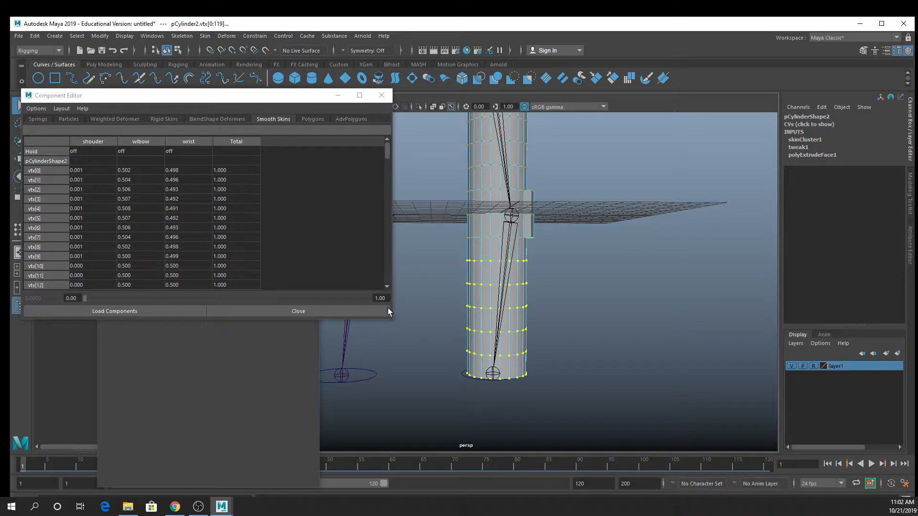
{"action": "left_click_drag", "start_coordinate": [393, 320], "coordinate": [420, 410]}
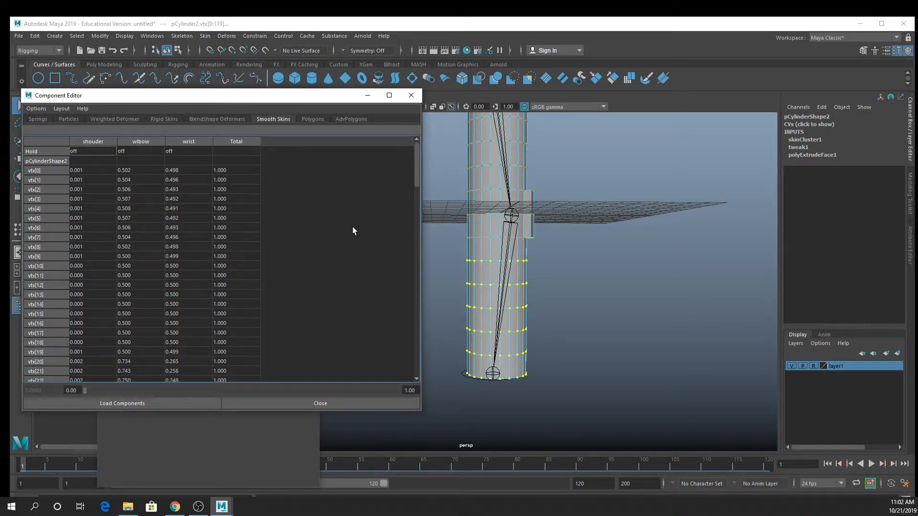
Set the shouder weight of all selected forearm vertices to 0.
{"action": "left_click", "coordinate": [101, 170]}
{"action": "scroll", "coordinate": [92, 301], "scroll_direction": "down", "scroll_amount": 20}
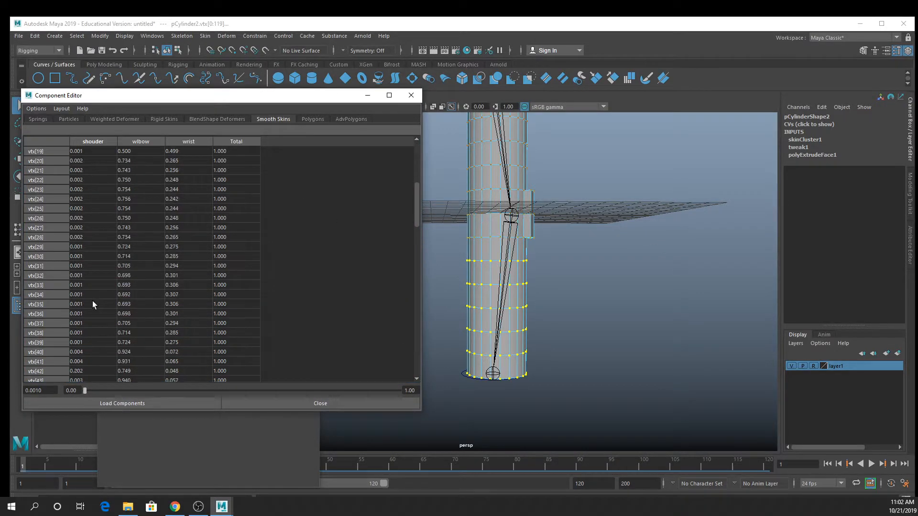
{"action": "left_click", "coordinate": [93, 141]}
{"action": "scroll", "coordinate": [155, 219], "scroll_direction": "up", "scroll_amount": 20}
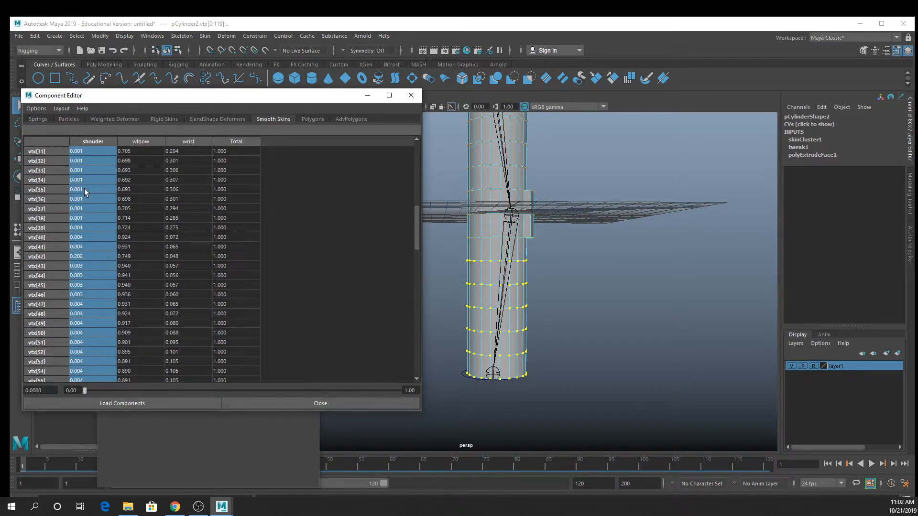
{"action": "type", "text": "0"}
{"action": "key", "text": "Return"}
Return to object mode, close the Component Editor, and review the shouder influence on the arm with the Paint Skin Weights Tool.
{"action": "mouse_move", "coordinate": [494, 179]}
{"action": "right_mouse_down"}
{"action": "mouse_move", "coordinate": [504, 167]}
{"action": "mouse_move", "coordinate": [425, 142]}
{"action": "right_mouse_up"}
{"action": "left_click", "coordinate": [411, 95]}
{"action": "left_click_drag", "start_coordinate": [524, 244], "coordinate": [570, 241], "text": "alt"}
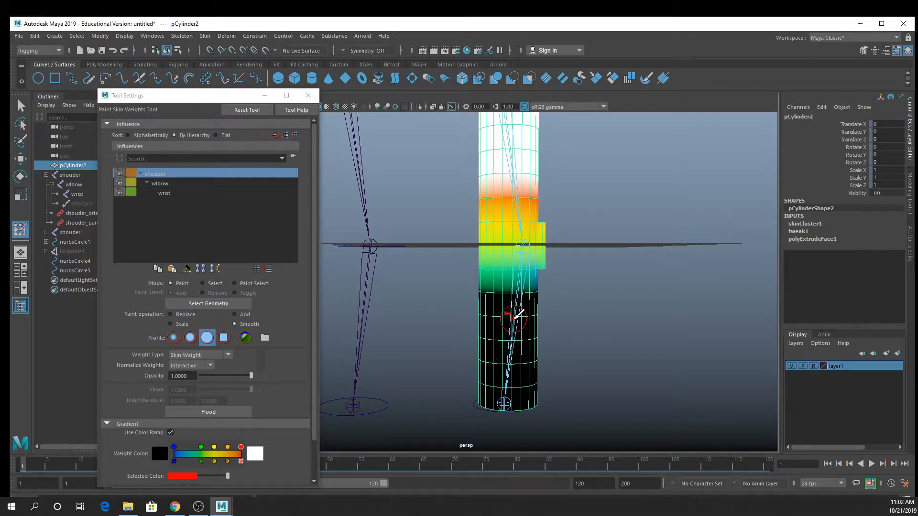
{"action": "scroll", "coordinate": [519, 314], "scroll_direction": "down", "scroll_amount": 3}
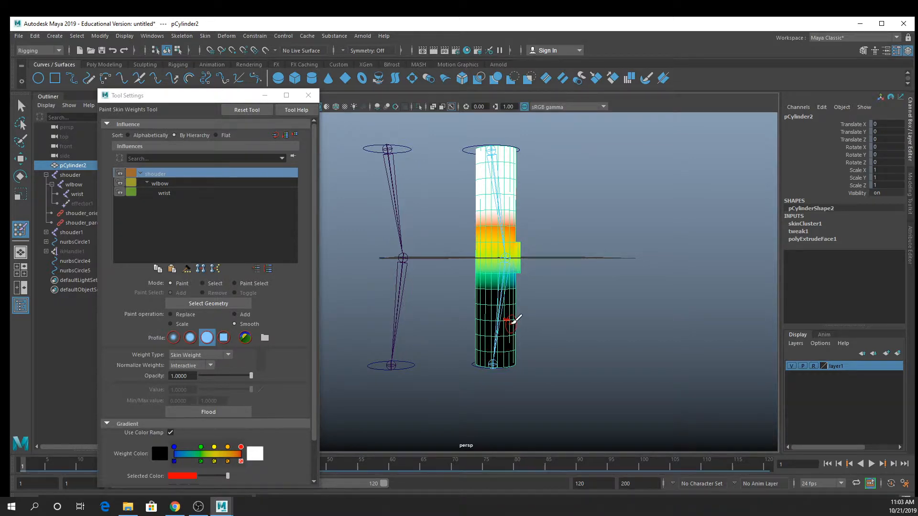
{"action": "mouse_move", "coordinate": [557, 309]}
{"action": "left_mouse_down", "text": "alt"}
{"action": "mouse_move", "coordinate": [580, 303]}
{"action": "mouse_move", "coordinate": [545, 268]}
{"action": "mouse_move", "coordinate": [549, 310]}
{"action": "left_mouse_up", "text": "alt"}
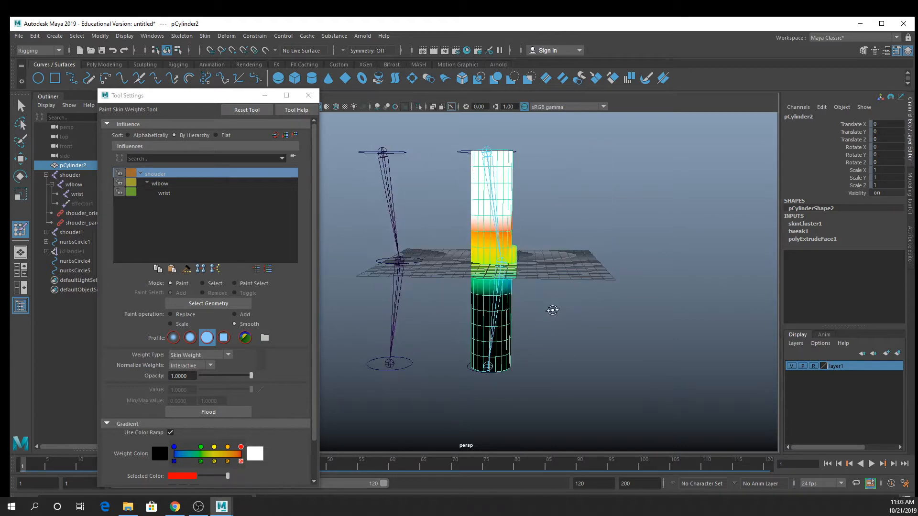
{"action": "key", "text": "q"}
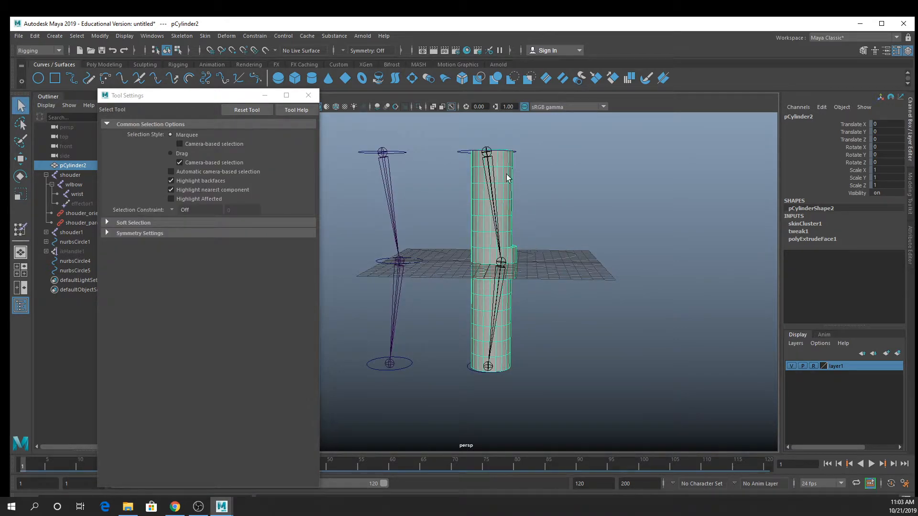
{"action": "right_click_drag", "start_coordinate": [506, 178], "coordinate": [480, 165]}
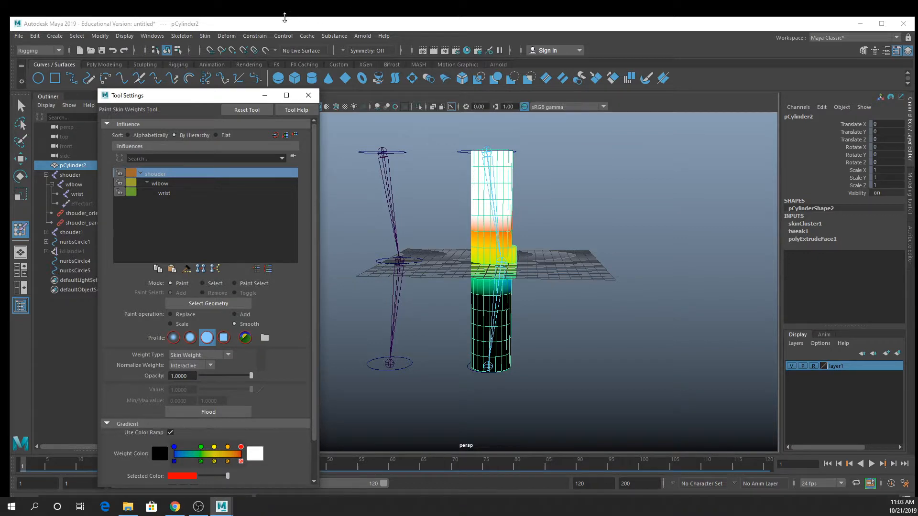
Turn off Maintain max influences in the Bind Skin options and close the dialog without binding.
{"action": "left_click", "coordinate": [205, 36]}
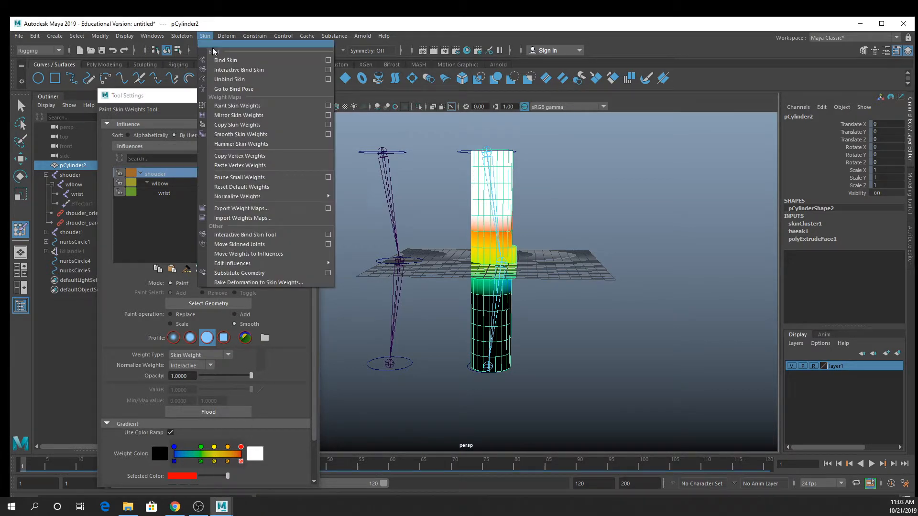
{"action": "left_click", "coordinate": [328, 60]}
{"action": "left_click_drag", "start_coordinate": [736, 102], "coordinate": [635, 64]}
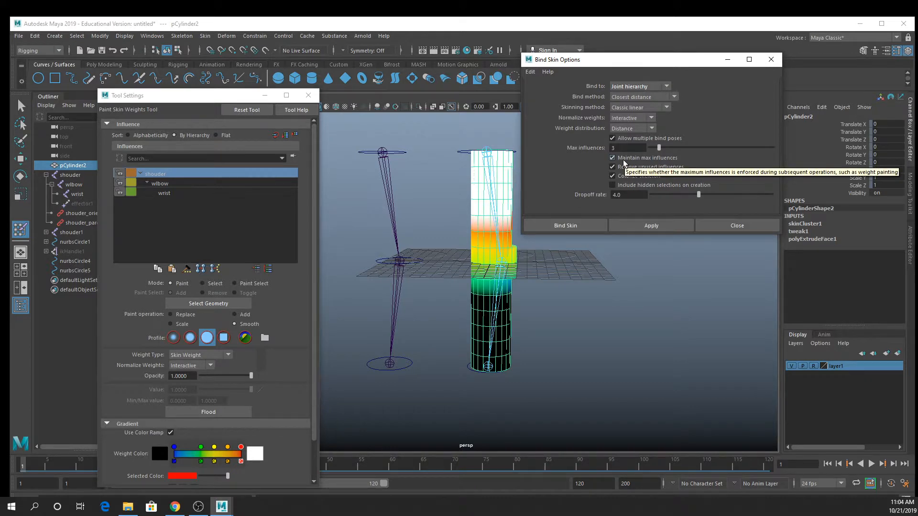
{"action": "left_click", "coordinate": [623, 161]}
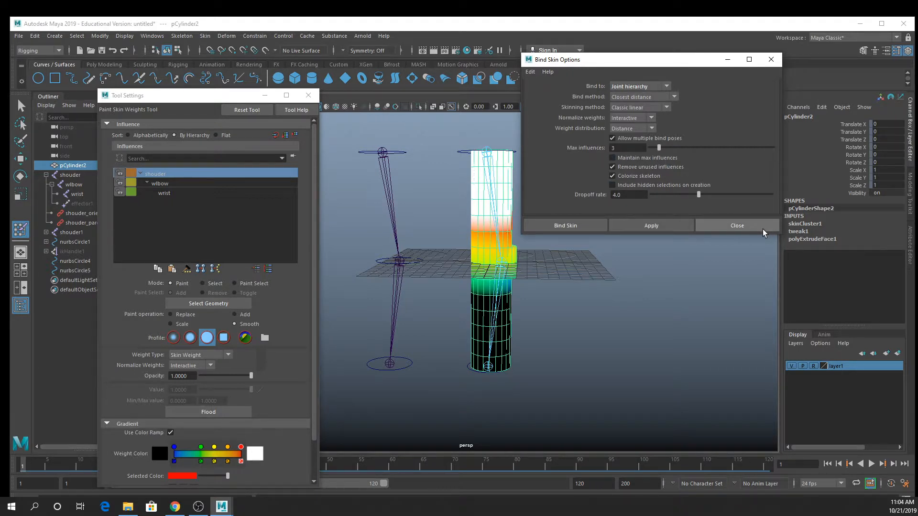
{"action": "left_click", "coordinate": [771, 60]}
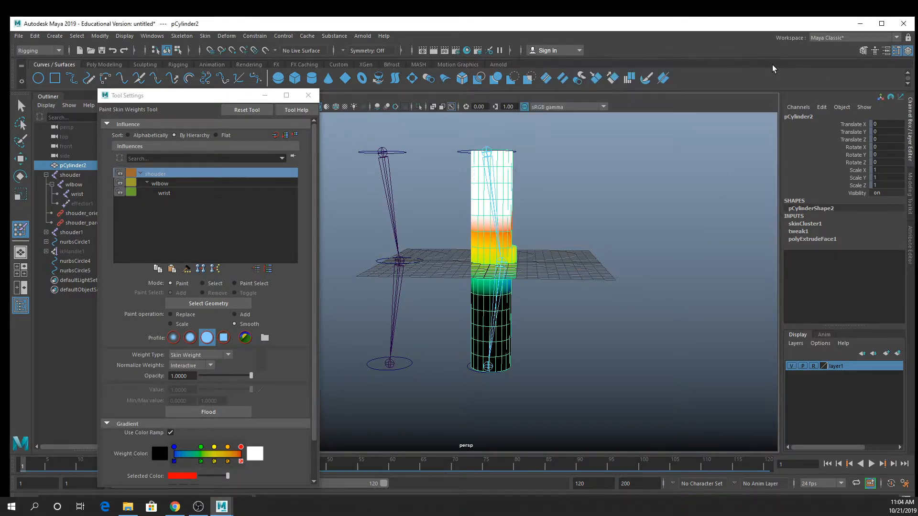
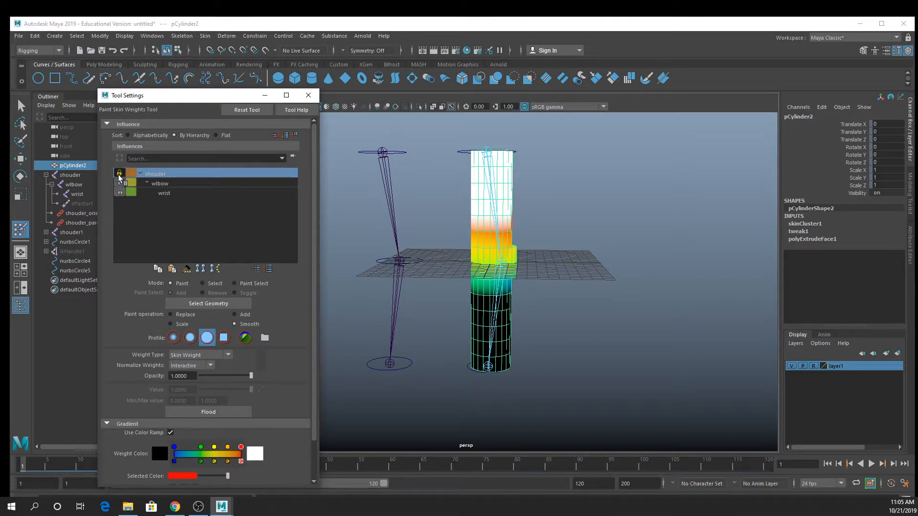
Lock the weights of the shouder influence and unlock them again.
{"action": "left_click", "coordinate": [120, 174]}
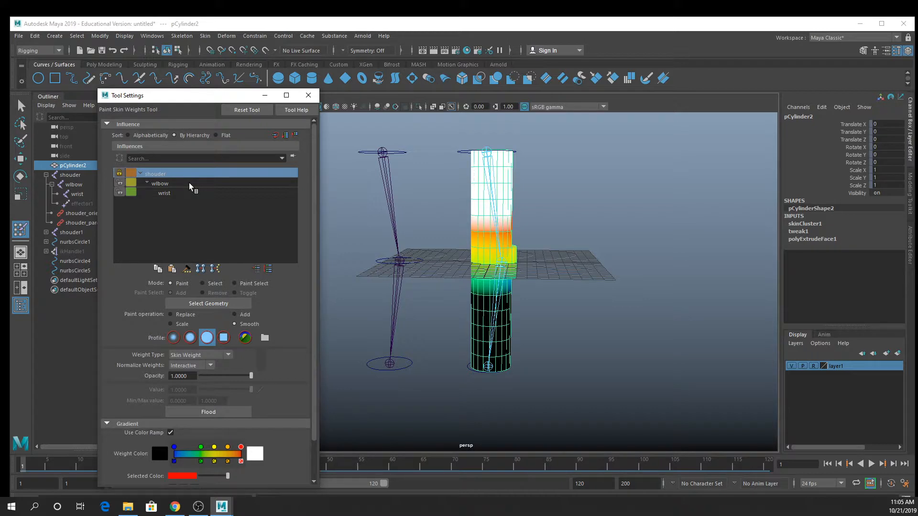
{"action": "left_click", "coordinate": [120, 173]}
Bend the arm by scrubbing to frame 10 and turn on smooth mesh preview to inspect the elbow.
{"action": "left_click_drag", "start_coordinate": [56, 467], "coordinate": [80, 464]}
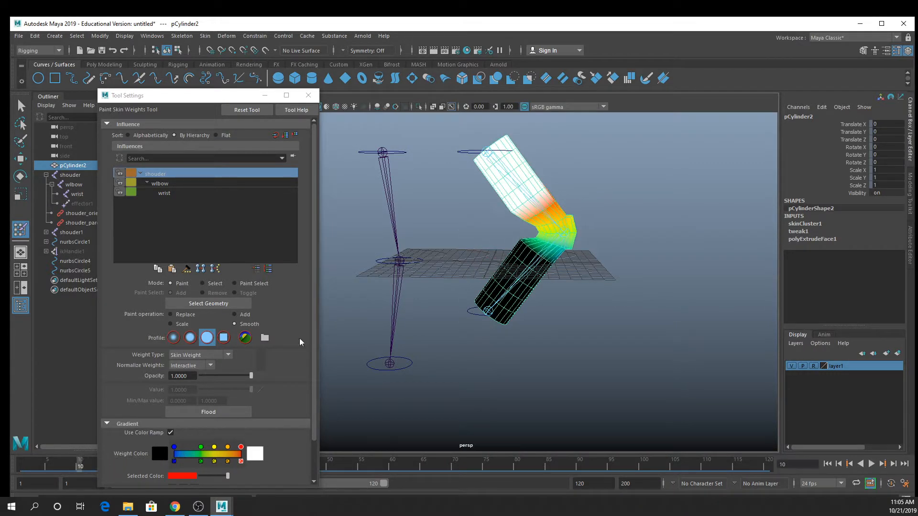
{"action": "key", "text": "3"}
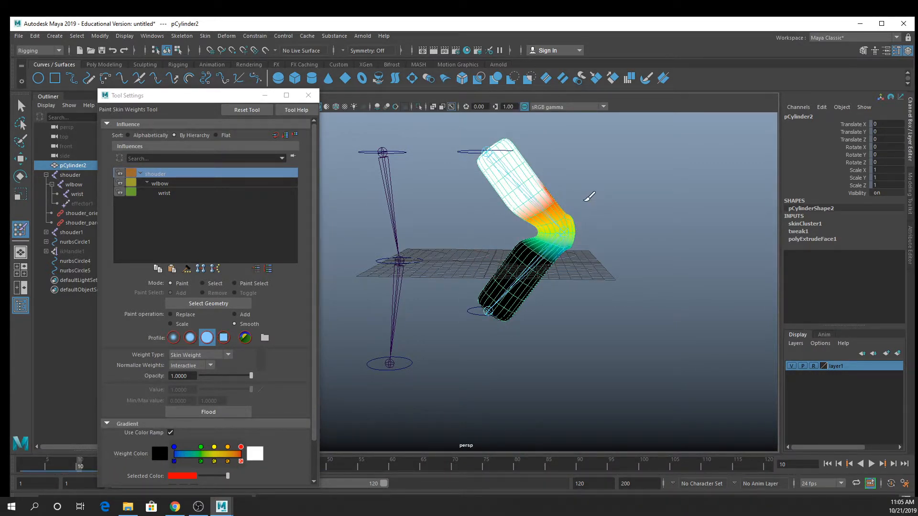
{"action": "scroll", "coordinate": [590, 197], "scroll_direction": "up", "scroll_amount": 5}
{"action": "middle_click_drag", "start_coordinate": [590, 198], "coordinate": [510, 248], "text": "alt"}
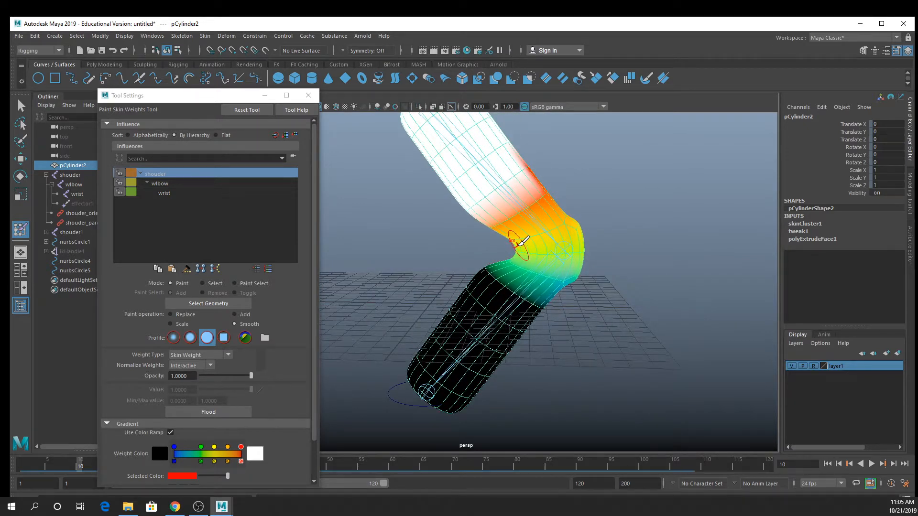
{"action": "left_click_drag", "start_coordinate": [516, 243], "coordinate": [518, 229], "text": "alt"}
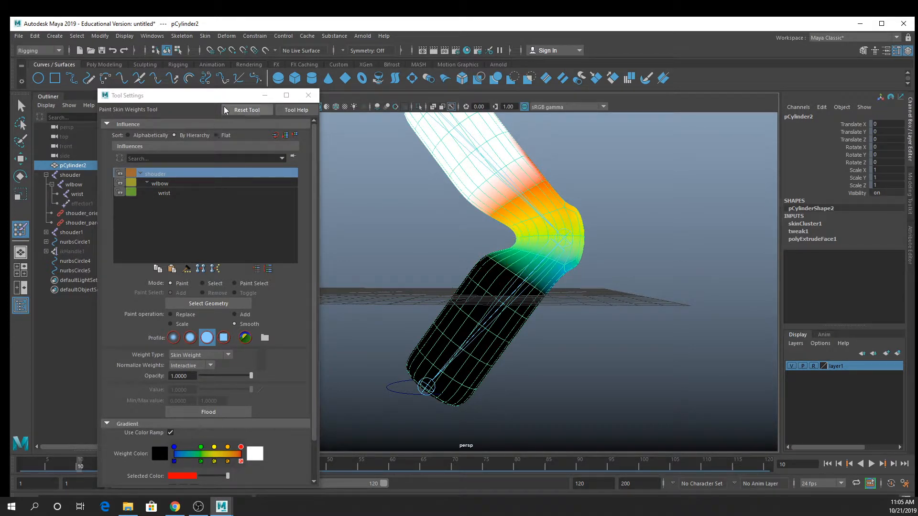
Choose the soft brush profile and smooth the shouder weights on the upper arm just above the elbow.
{"action": "left_click_drag", "start_coordinate": [207, 98], "coordinate": [192, 59]}
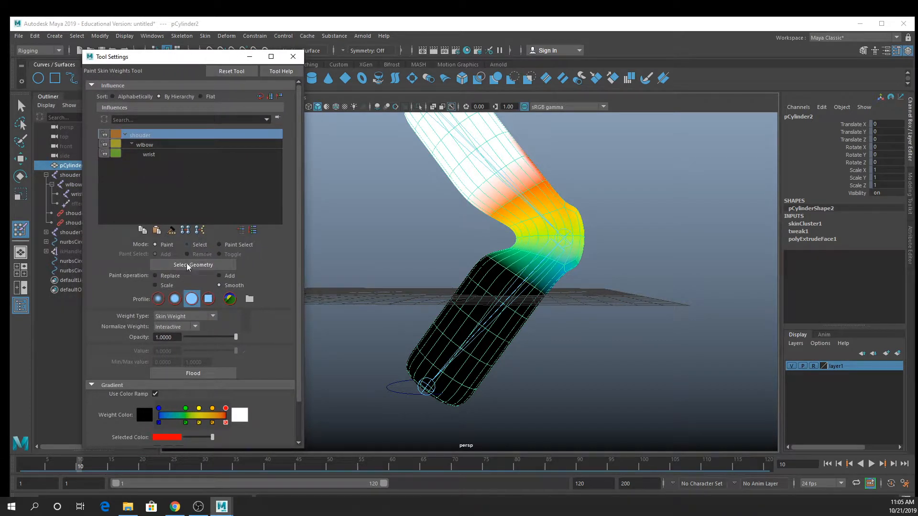
{"action": "left_click", "coordinate": [175, 299]}
{"action": "left_click_drag", "start_coordinate": [539, 175], "coordinate": [486, 219]}
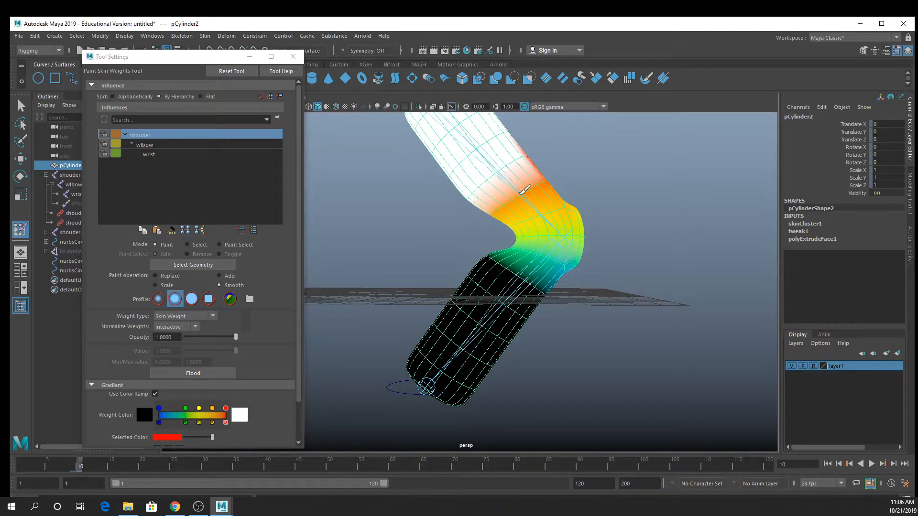
Paint shouder weights at value 1 in Replace mode on the upper arm above the elbow and smooth the transition.
{"action": "left_click", "coordinate": [154, 276]}
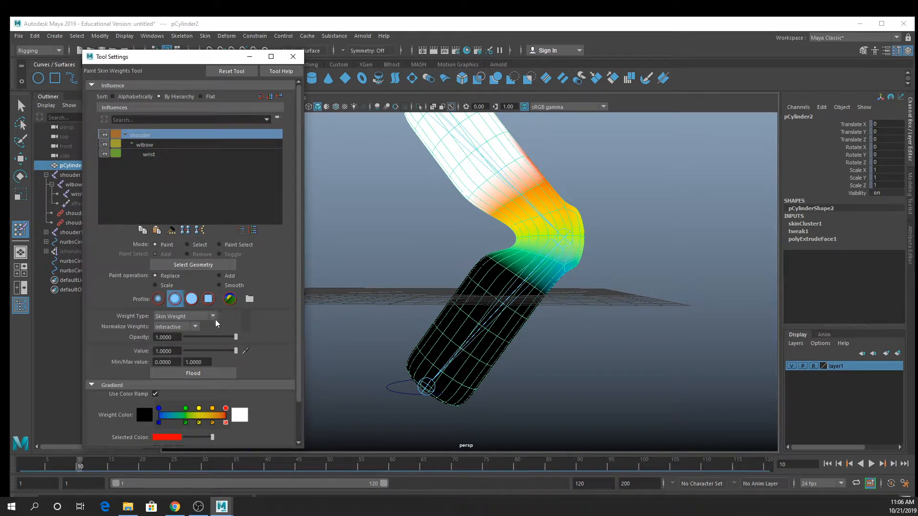
{"action": "mouse_move", "coordinate": [545, 180]}
{"action": "left_mouse_down"}
{"action": "mouse_move", "coordinate": [471, 195]}
{"action": "mouse_move", "coordinate": [562, 168]}
{"action": "mouse_move", "coordinate": [491, 241]}
{"action": "mouse_move", "coordinate": [545, 206]}
{"action": "left_mouse_up"}
{"action": "left_click_drag", "start_coordinate": [463, 229], "coordinate": [516, 224], "text": "alt"}
{"action": "mouse_move", "coordinate": [583, 198]}
{"action": "left_mouse_down", "text": "alt"}
{"action": "mouse_move", "coordinate": [526, 195]}
{"action": "mouse_move", "coordinate": [568, 204]}
{"action": "mouse_move", "coordinate": [529, 234]}
{"action": "mouse_move", "coordinate": [511, 234]}
{"action": "mouse_move", "coordinate": [561, 236]}
{"action": "mouse_move", "coordinate": [472, 234]}
{"action": "mouse_move", "coordinate": [521, 234]}
{"action": "mouse_move", "coordinate": [433, 274]}
{"action": "left_mouse_up", "text": "alt"}
{"action": "key", "text": "shift"}
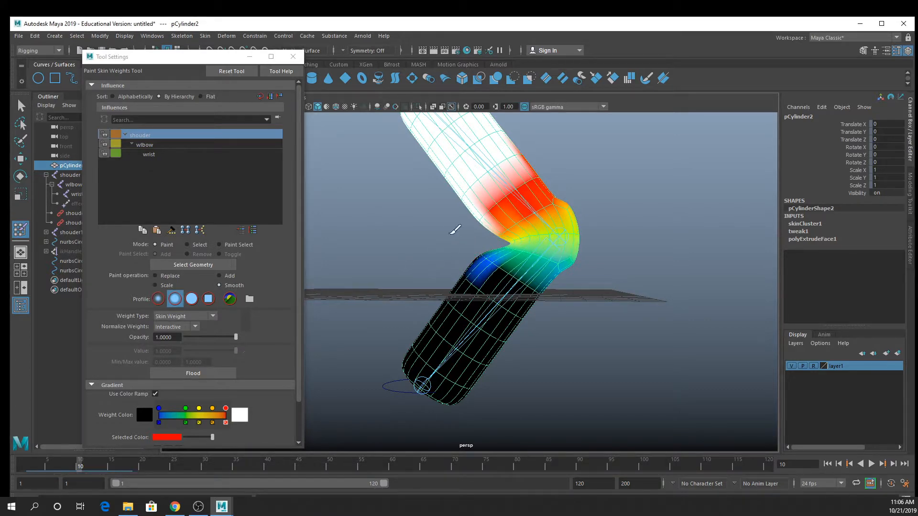
{"action": "left_click_drag", "start_coordinate": [394, 233], "coordinate": [399, 242], "text": "alt"}
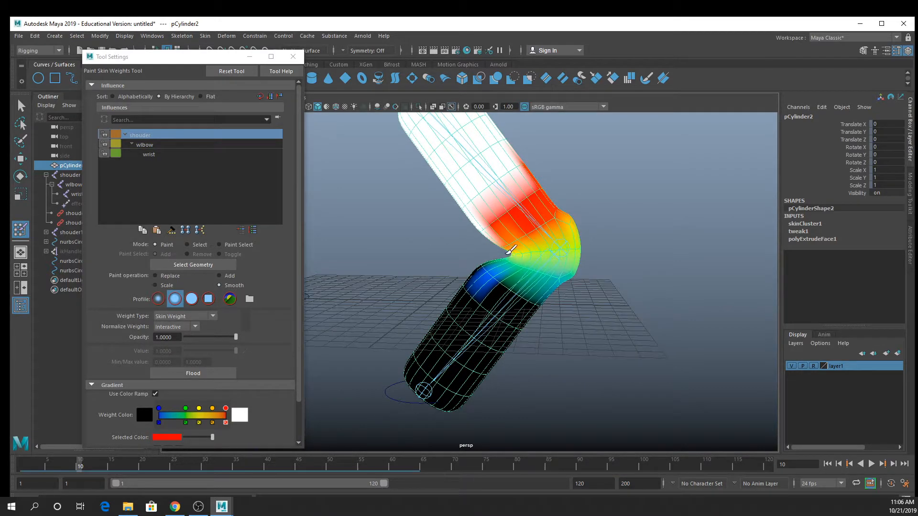
Paint wlbow weights at value 1 in Replace mode on the forearm just below the elbow and minimize the tool settings.
{"action": "left_click", "coordinate": [142, 145]}
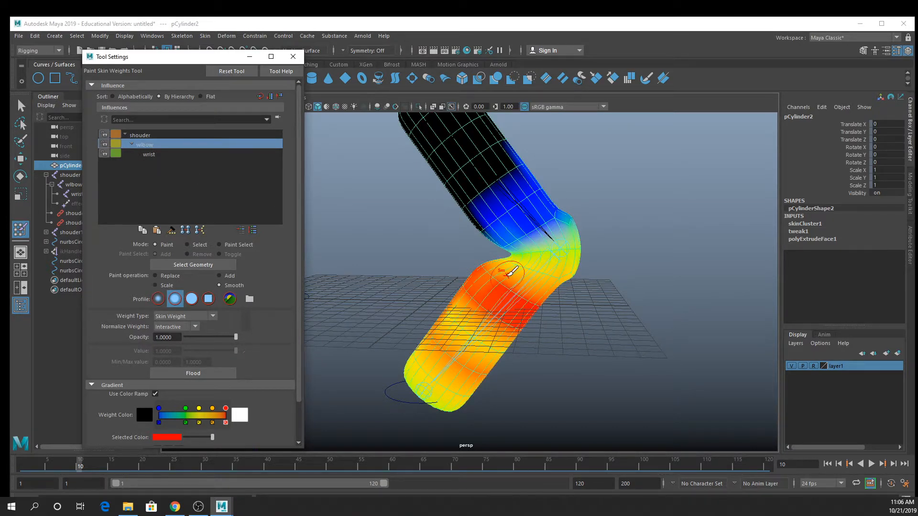
{"action": "mouse_move", "coordinate": [511, 268]}
{"action": "left_mouse_down", "text": "alt"}
{"action": "mouse_move", "coordinate": [529, 265]}
{"action": "mouse_move", "coordinate": [480, 264]}
{"action": "left_mouse_up", "text": "alt"}
{"action": "left_click", "coordinate": [156, 276]}
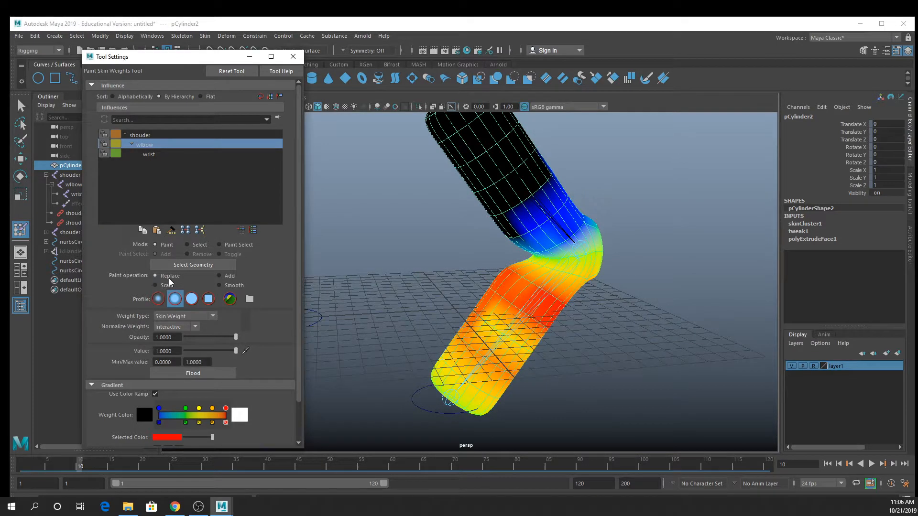
{"action": "mouse_move", "coordinate": [553, 274]}
{"action": "left_mouse_down"}
{"action": "mouse_move", "coordinate": [511, 256]}
{"action": "mouse_move", "coordinate": [528, 281]}
{"action": "mouse_move", "coordinate": [509, 241]}
{"action": "left_mouse_up"}
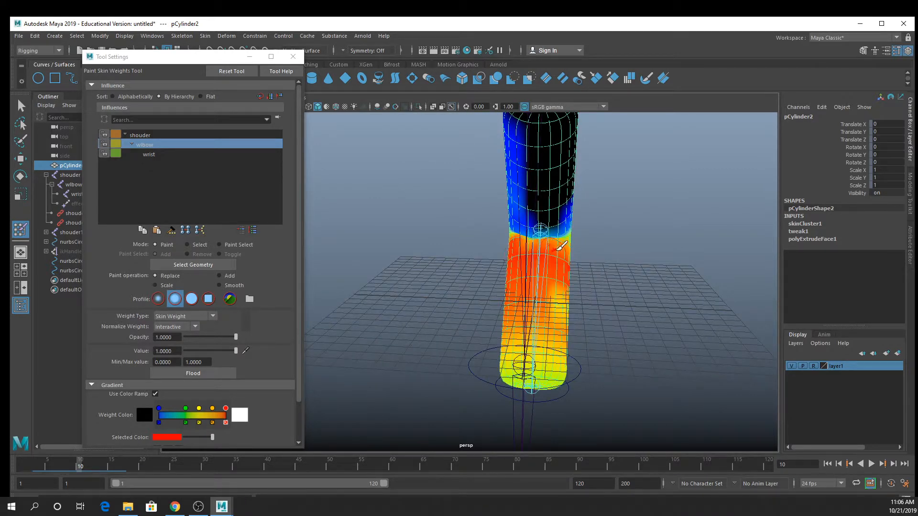
{"action": "left_click_drag", "start_coordinate": [586, 244], "coordinate": [487, 233], "text": "alt"}
{"action": "left_click", "coordinate": [249, 56]}
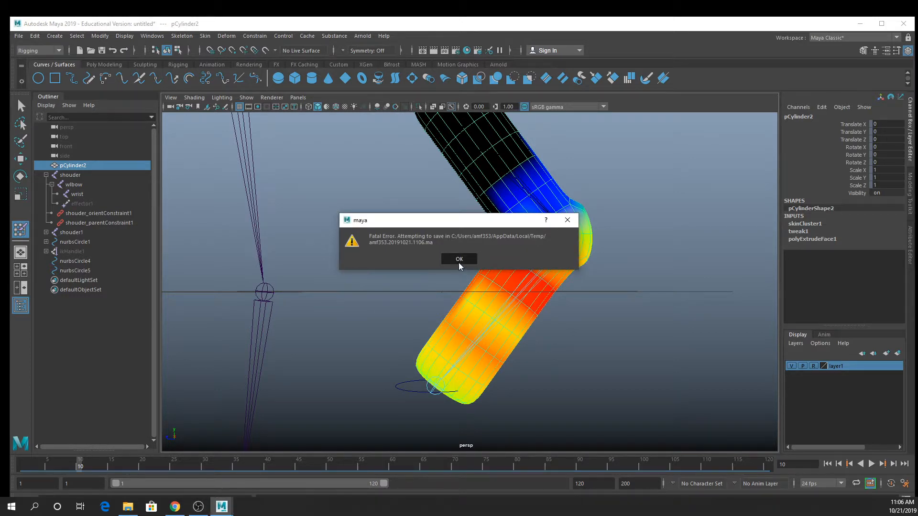
Dismiss the fatal error, reload the crash-recovery scene from the Temp folder and close the crash log.
{"action": "left_click", "coordinate": [457, 260]}
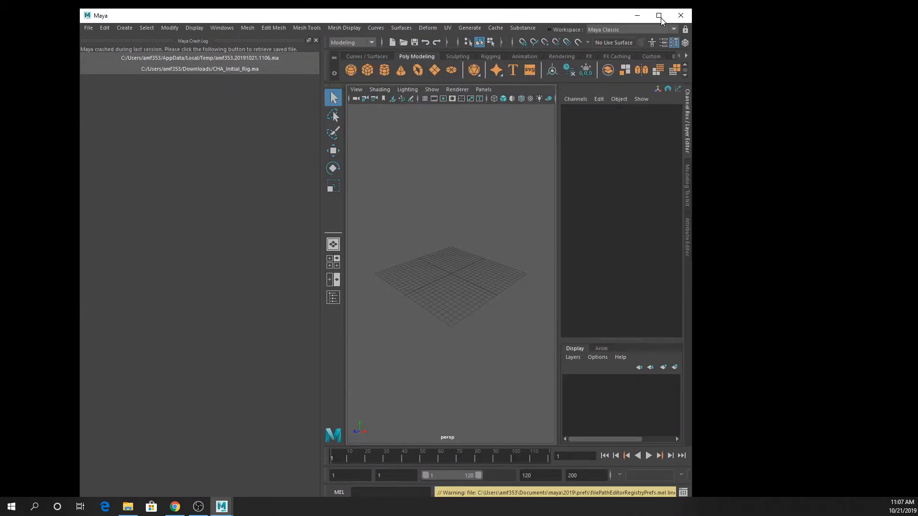
{"action": "left_click", "coordinate": [659, 16]}
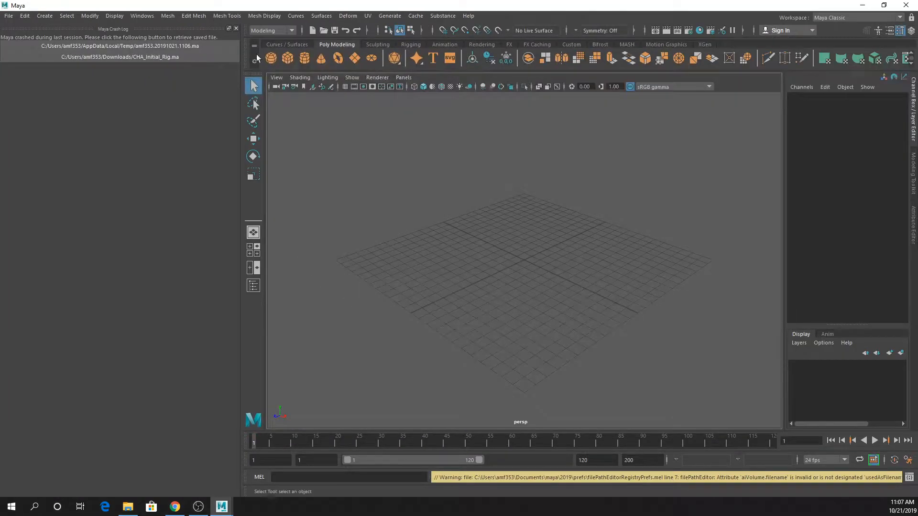
{"action": "left_click", "coordinate": [162, 46]}
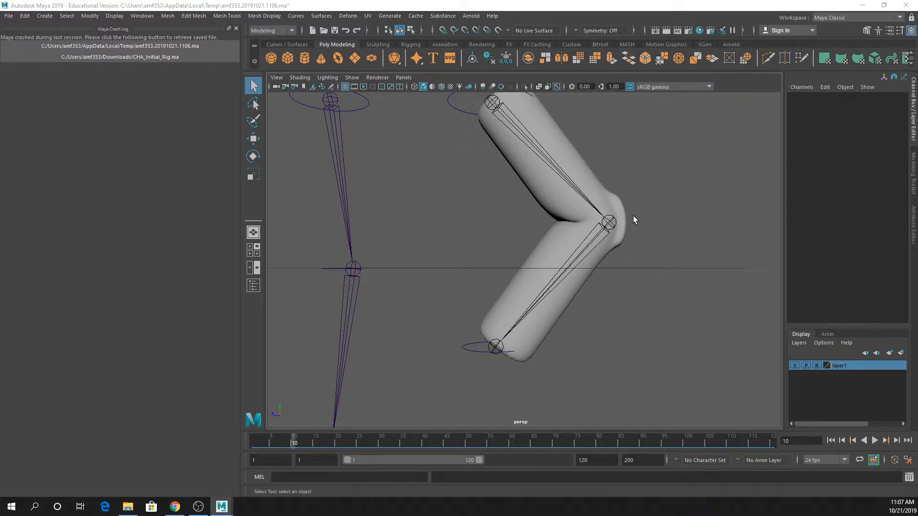
{"action": "left_click", "coordinate": [540, 192]}
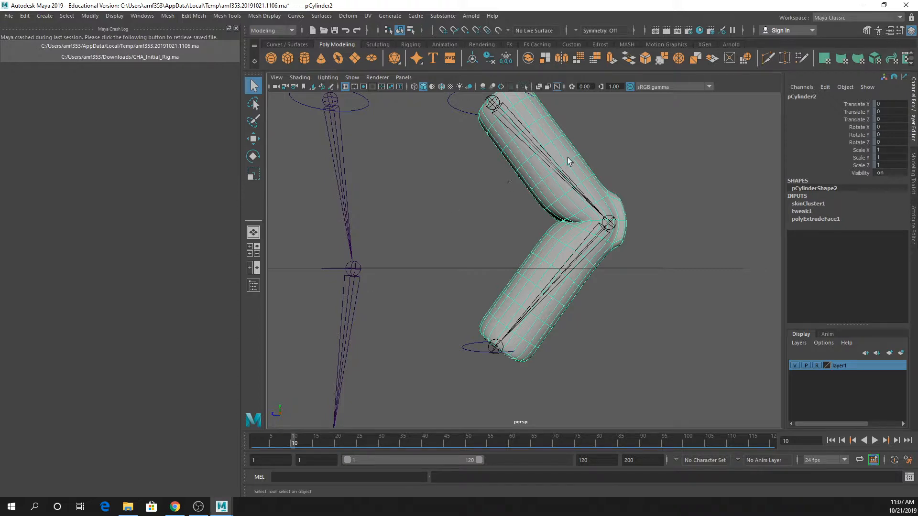
{"action": "left_click", "coordinate": [236, 28]}
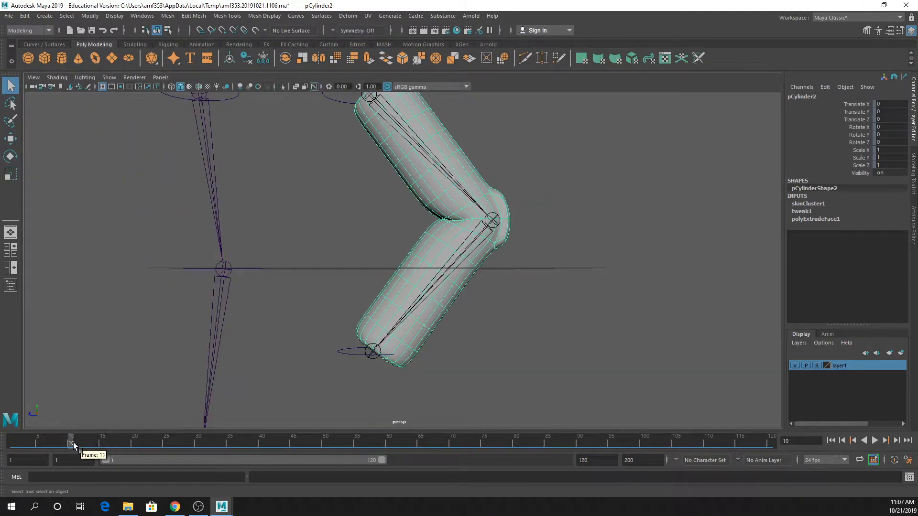
Bend the arm by scrubbing to frame 22 and examine the elbow's deformation in wireframe and shaded display.
{"action": "left_click_drag", "start_coordinate": [73, 442], "coordinate": [147, 440]}
{"action": "left_click_drag", "start_coordinate": [549, 174], "coordinate": [458, 205], "text": "alt"}
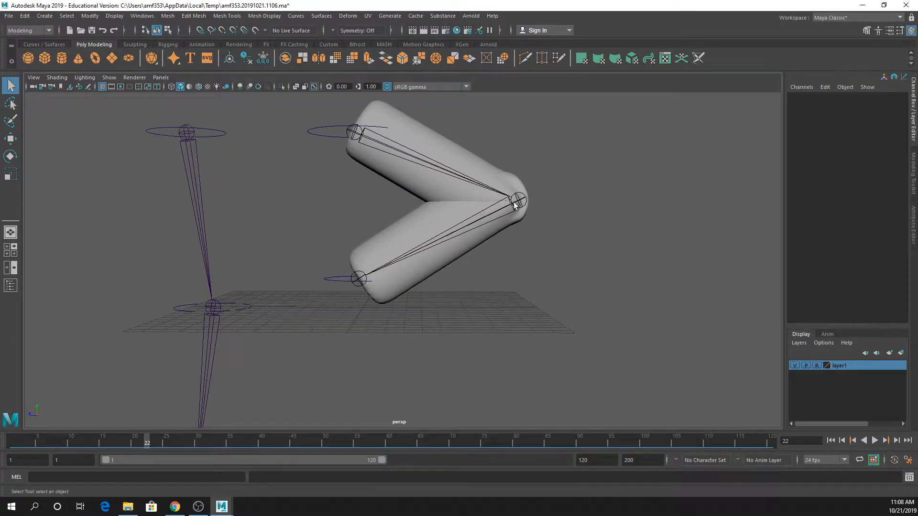
{"action": "left_click", "coordinate": [463, 206]}
{"action": "key", "text": "4"}
{"action": "scroll", "coordinate": [573, 214], "scroll_direction": "up", "scroll_amount": 3}
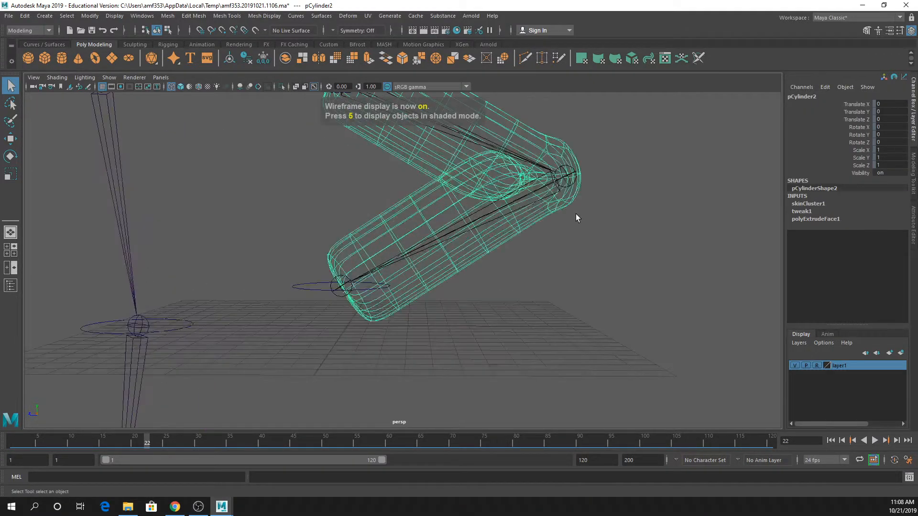
{"action": "middle_click_drag", "start_coordinate": [575, 214], "coordinate": [519, 280], "text": "alt"}
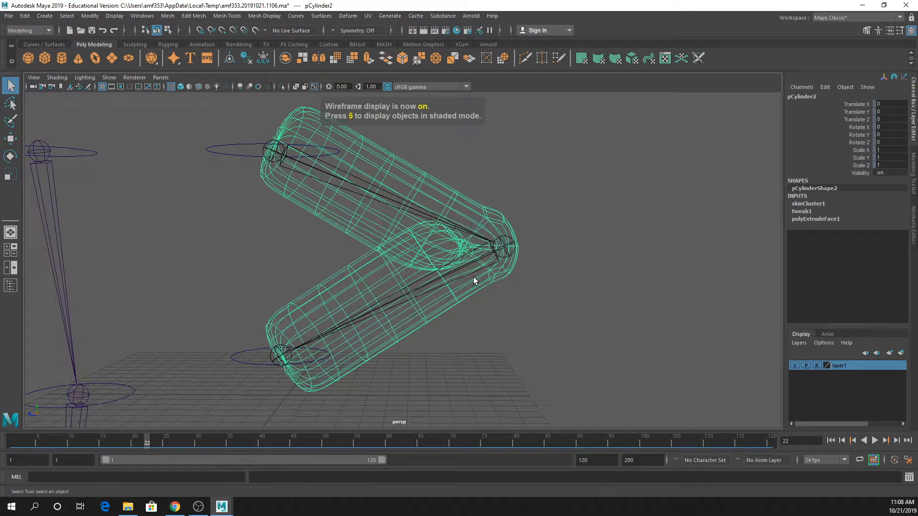
{"action": "key", "text": "5"}
{"action": "left_click", "coordinate": [541, 318]}
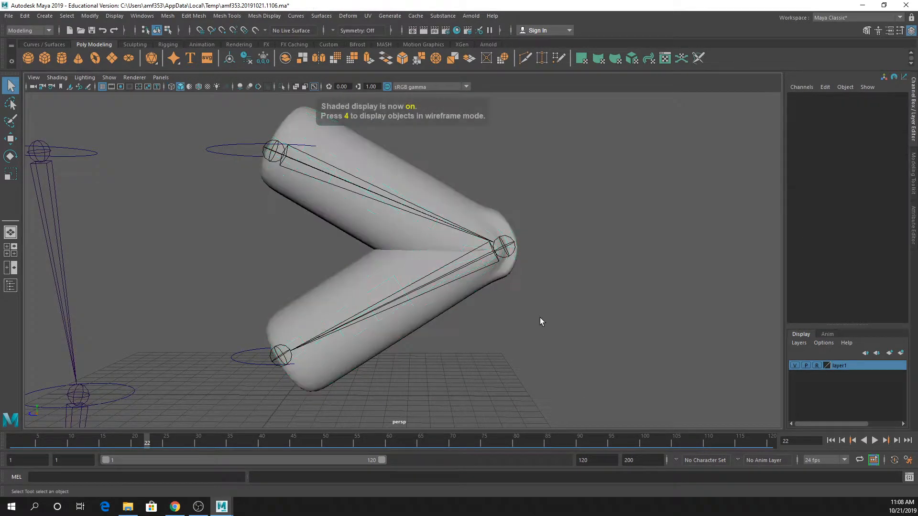
{"action": "scroll", "coordinate": [512, 320], "scroll_direction": "down", "scroll_amount": 2}
{"action": "left_click_drag", "start_coordinate": [512, 324], "coordinate": [516, 322], "text": "alt"}
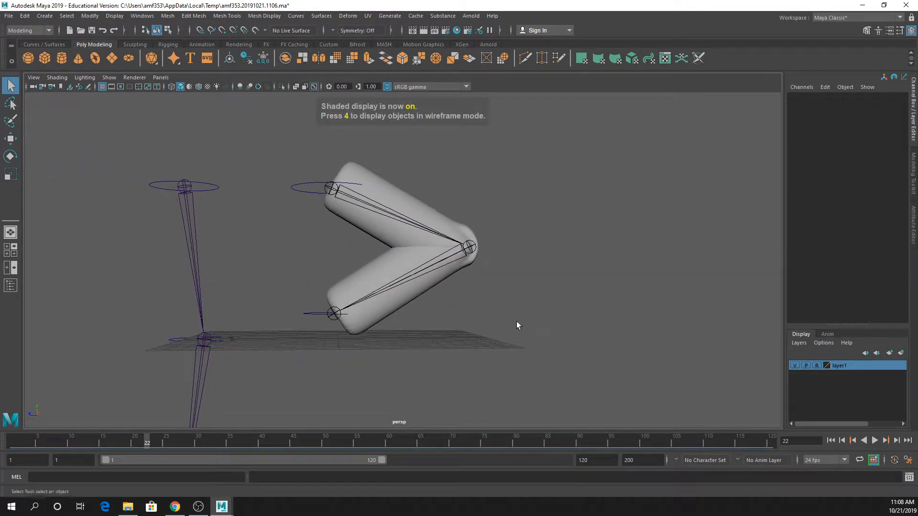
Return to frame 1, unbind the skin from the arm cylinder and check the timeline playback.
{"action": "mouse_move", "coordinate": [145, 441]}
{"action": "left_mouse_down"}
{"action": "mouse_move", "coordinate": [79, 443]}
{"action": "mouse_move", "coordinate": [177, 429]}
{"action": "mouse_move", "coordinate": [12, 437]}
{"action": "left_mouse_up"}
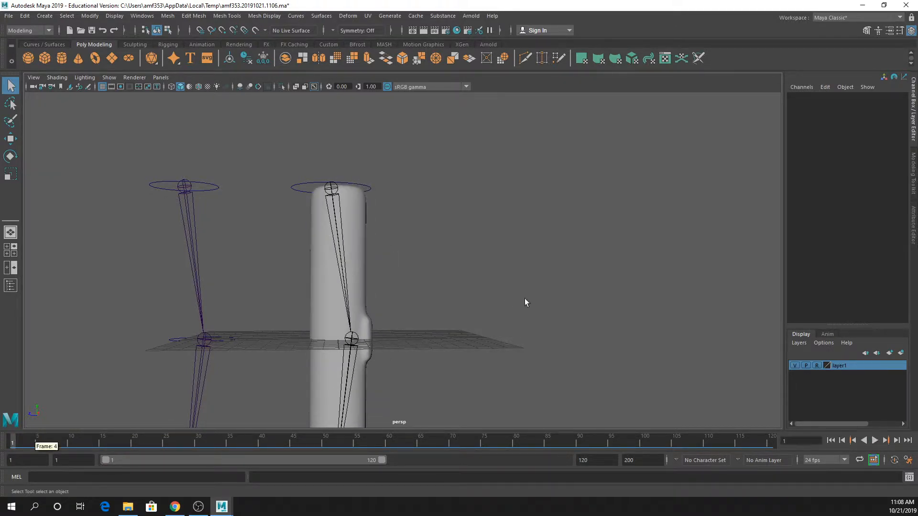
{"action": "middle_click_drag", "start_coordinate": [524, 298], "coordinate": [579, 224], "text": "alt"}
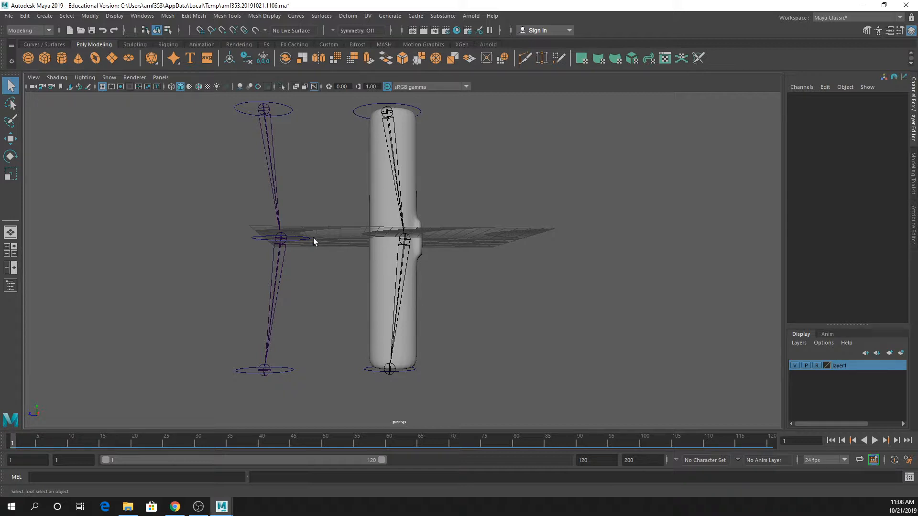
{"action": "left_click", "coordinate": [402, 244]}
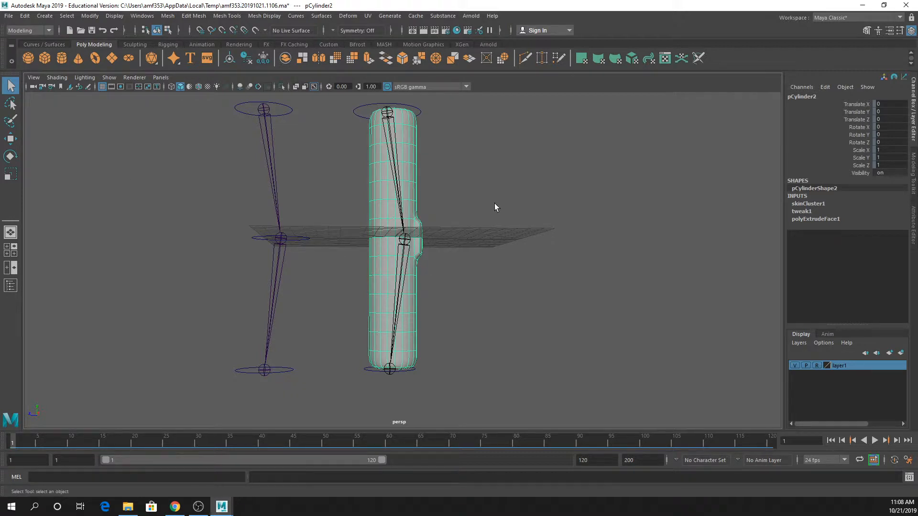
{"action": "left_click_drag", "start_coordinate": [494, 203], "coordinate": [489, 209], "text": "alt"}
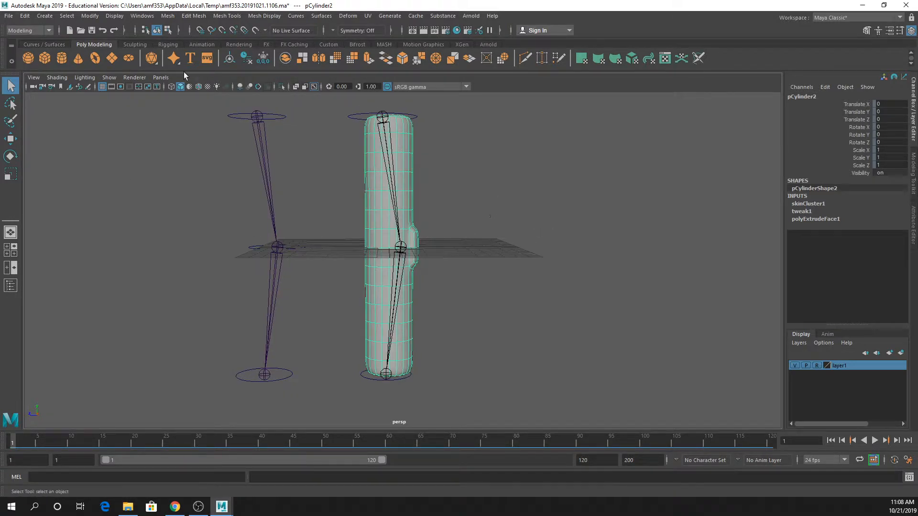
{"action": "left_click", "coordinate": [45, 33]}
{"action": "left_click", "coordinate": [31, 52]}
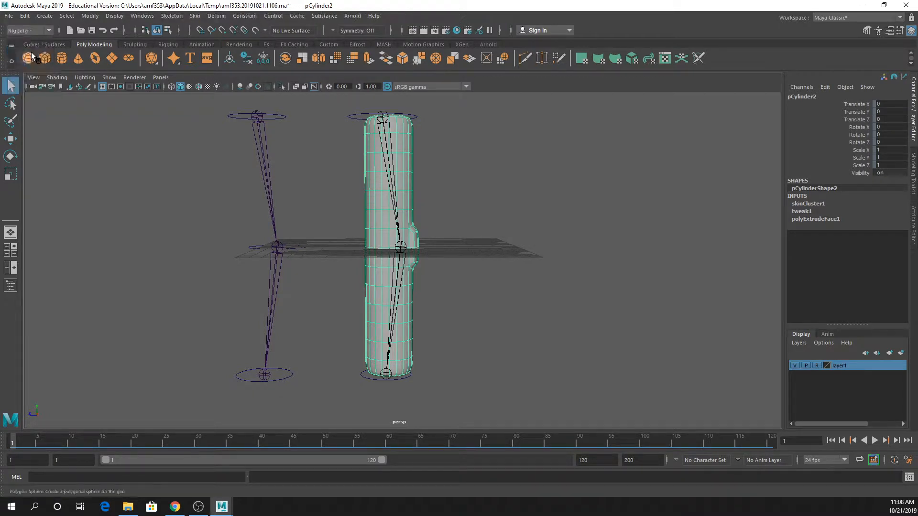
{"action": "left_click", "coordinate": [195, 16]}
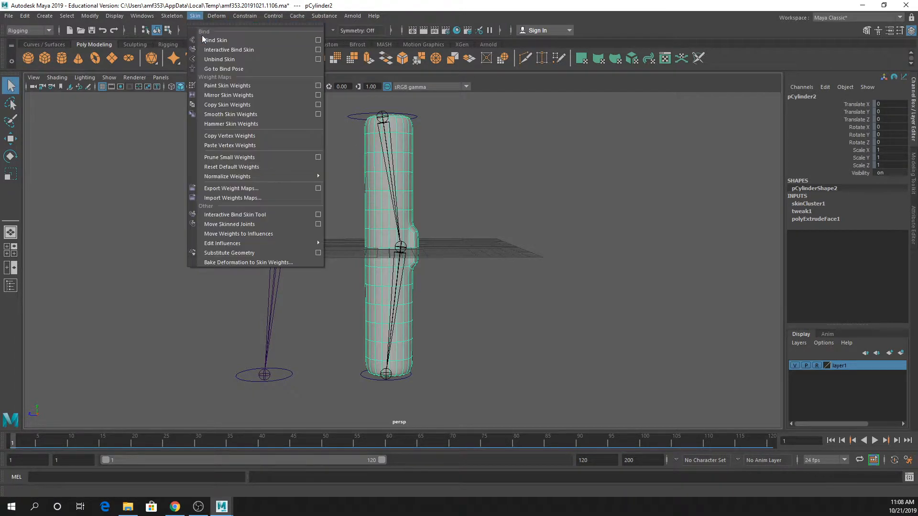
{"action": "left_click", "coordinate": [257, 59]}
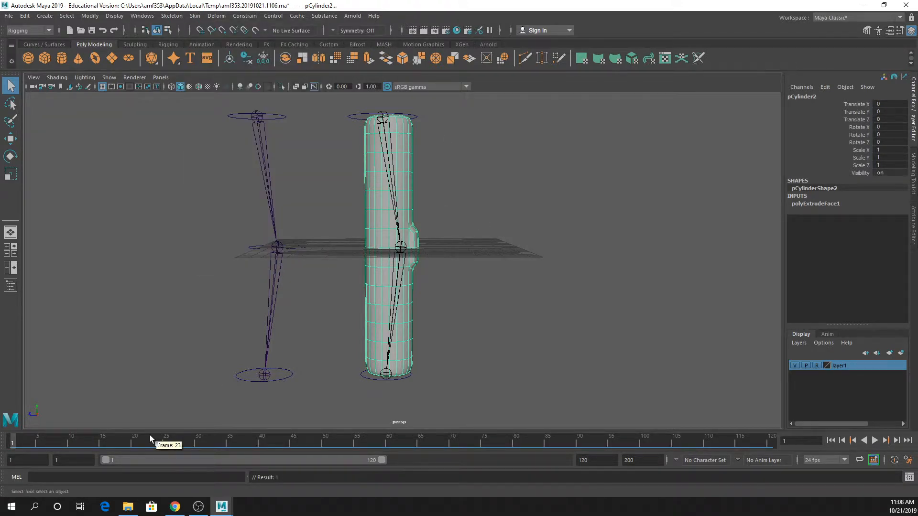
{"action": "key", "text": "alt+v"}
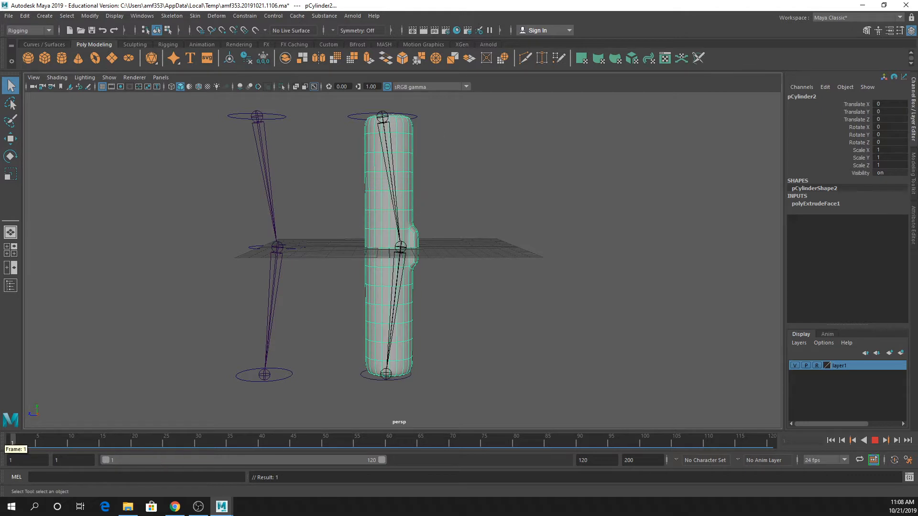
{"action": "key", "text": "alt+v"}
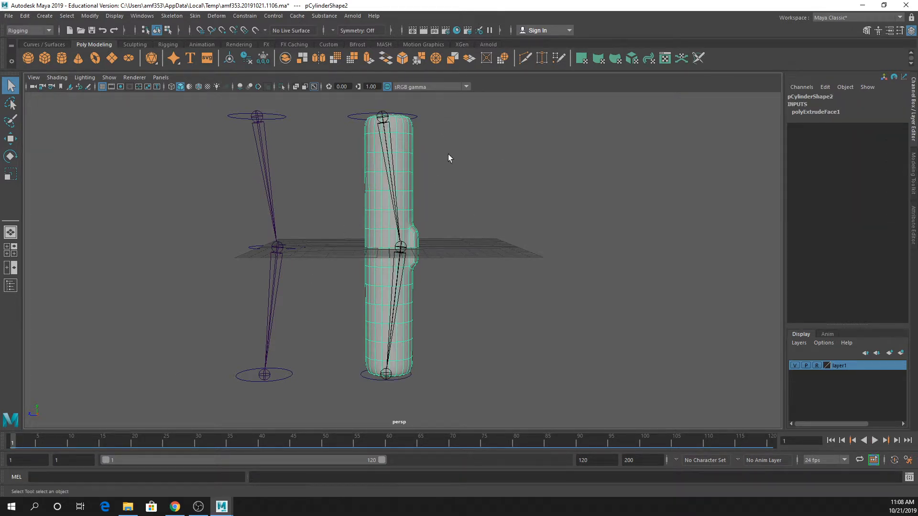
Take layer1 out of Reference mode and select the shouder joint chain together with the arm mesh for skin binding.
{"action": "left_click", "coordinate": [816, 366]}
{"action": "left_click", "coordinate": [387, 179]}
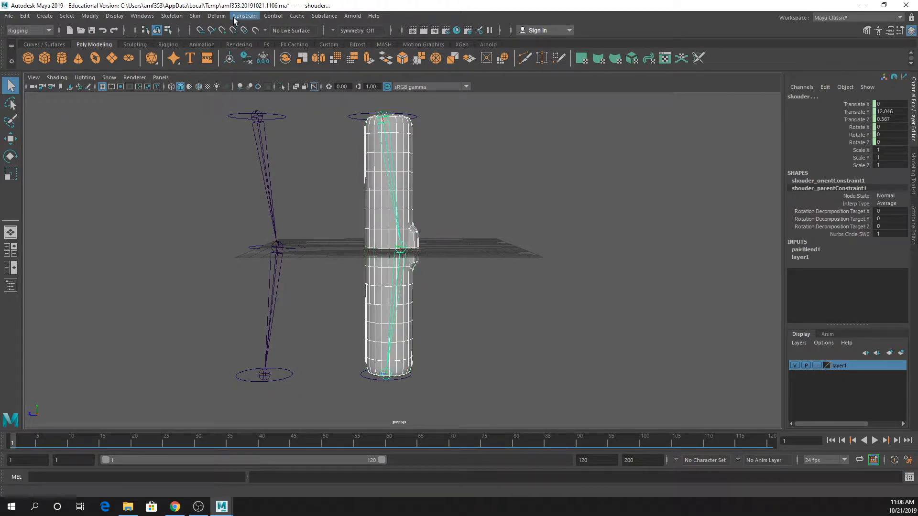
{"action": "left_click", "coordinate": [195, 16]}
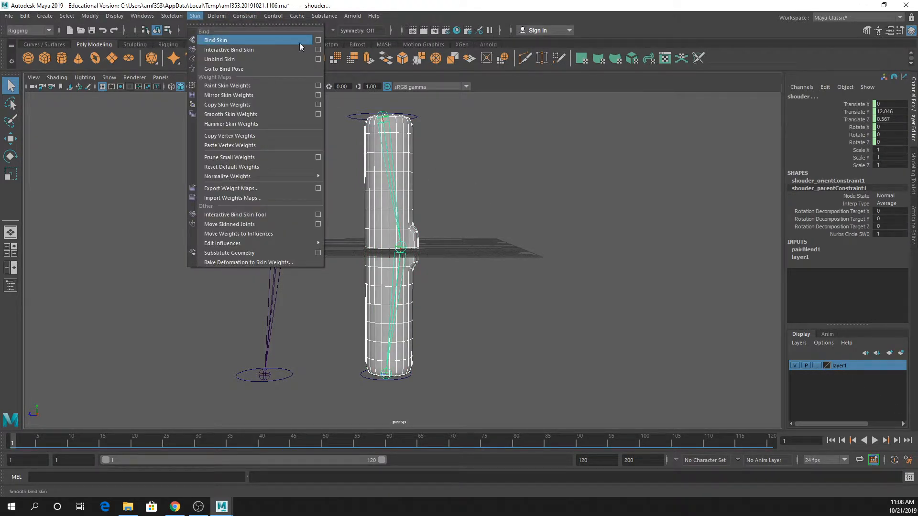
Bind the arm mesh to the joint hierarchy with max influences 3, and scrub the animation to frame 23 and back to frame 1.
{"action": "left_click", "coordinate": [317, 42]}
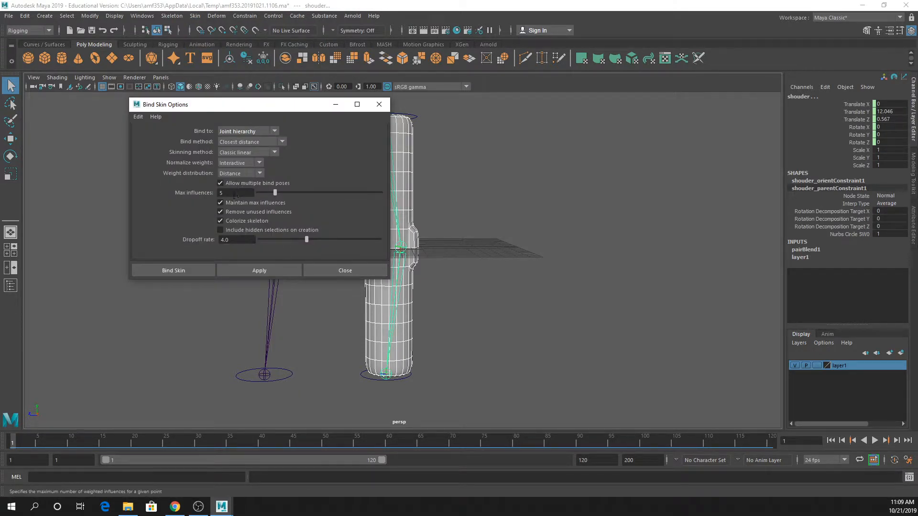
{"action": "left_click_drag", "start_coordinate": [231, 193], "coordinate": [182, 195]}
{"action": "type", "text": "3"}
{"action": "left_click", "coordinate": [288, 269]}
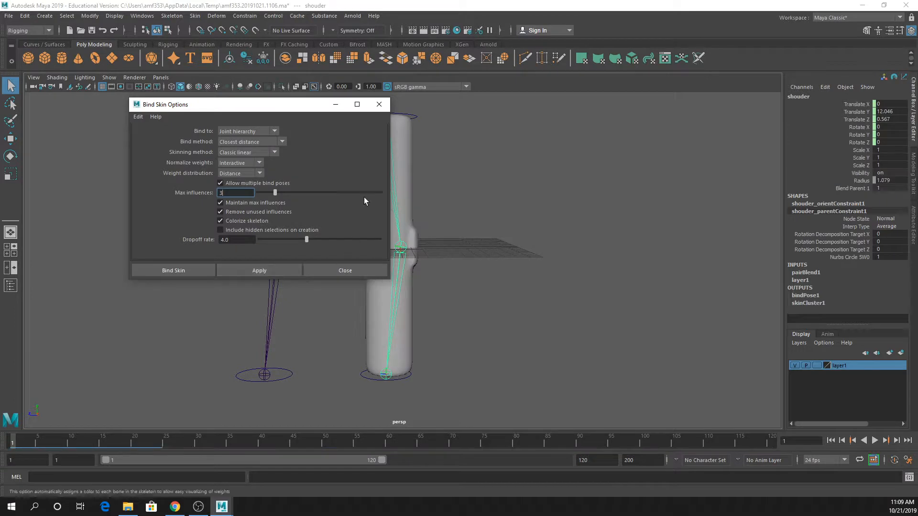
{"action": "left_click", "coordinate": [379, 104]}
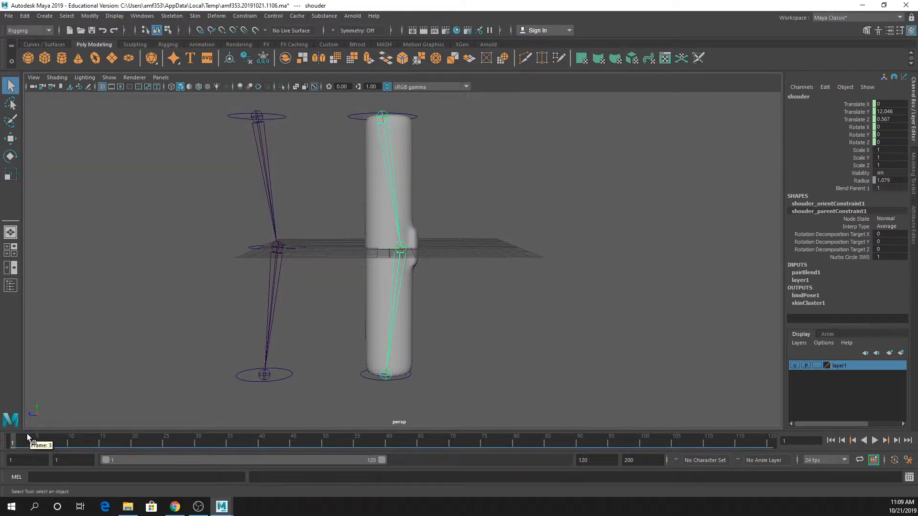
{"action": "left_click_drag", "start_coordinate": [25, 437], "coordinate": [154, 448]}
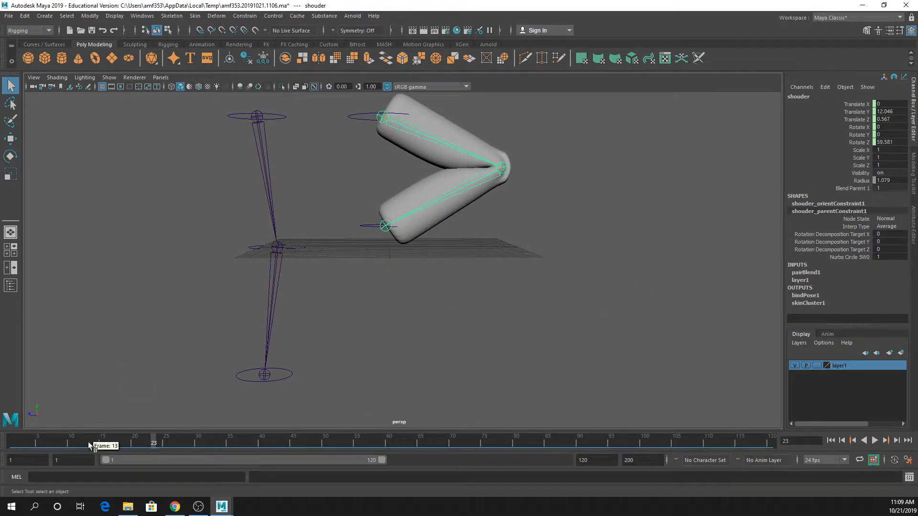
{"action": "left_click_drag", "start_coordinate": [91, 444], "coordinate": [12, 449]}
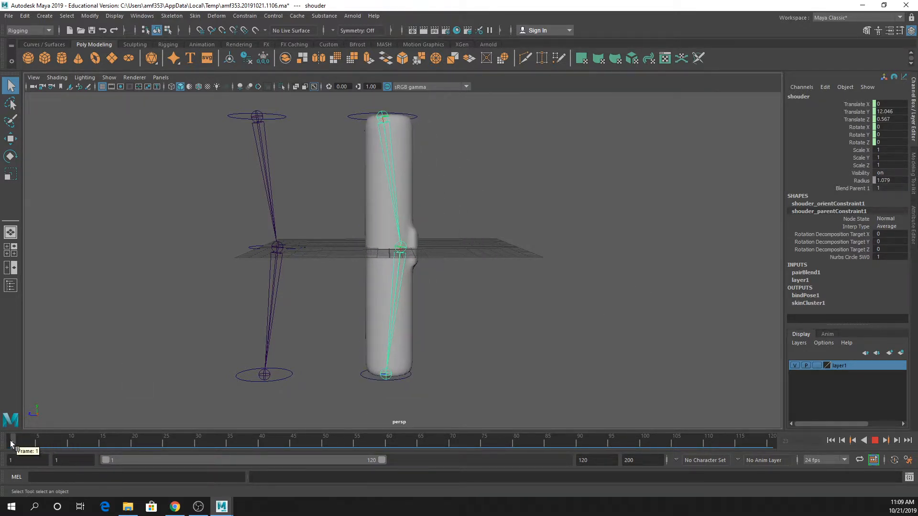
Set layer1 to reference display mode and select the arm cylinder mesh.
{"action": "left_click", "coordinate": [818, 365]}
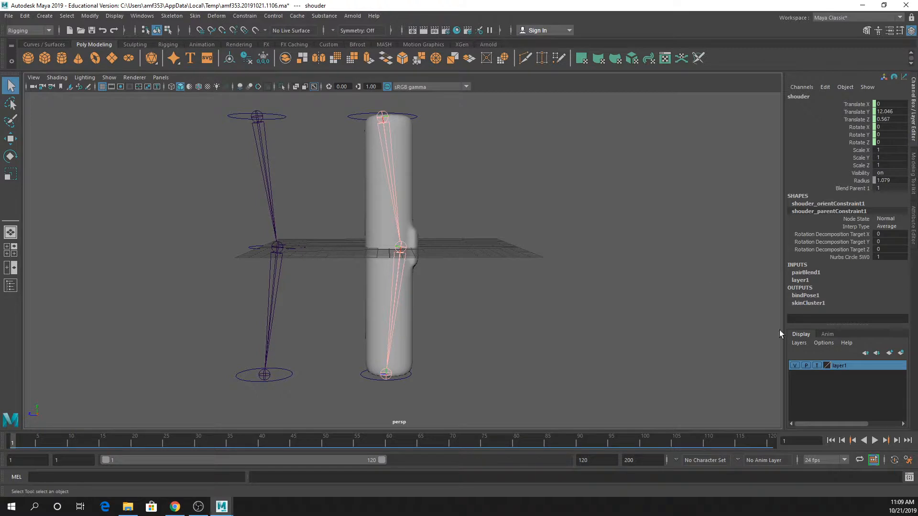
{"action": "left_click", "coordinate": [818, 366]}
{"action": "left_click", "coordinate": [375, 155]}
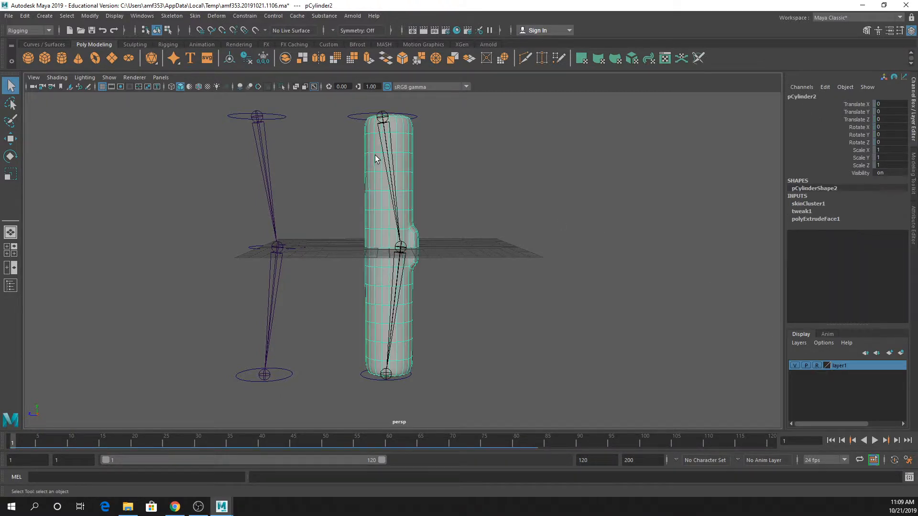
Open the Component Editor beside the model and show the mesh's Smooth Skins weights in a widened window.
{"action": "left_click", "coordinate": [142, 16]}
{"action": "mouse_move", "coordinate": [158, 49]}
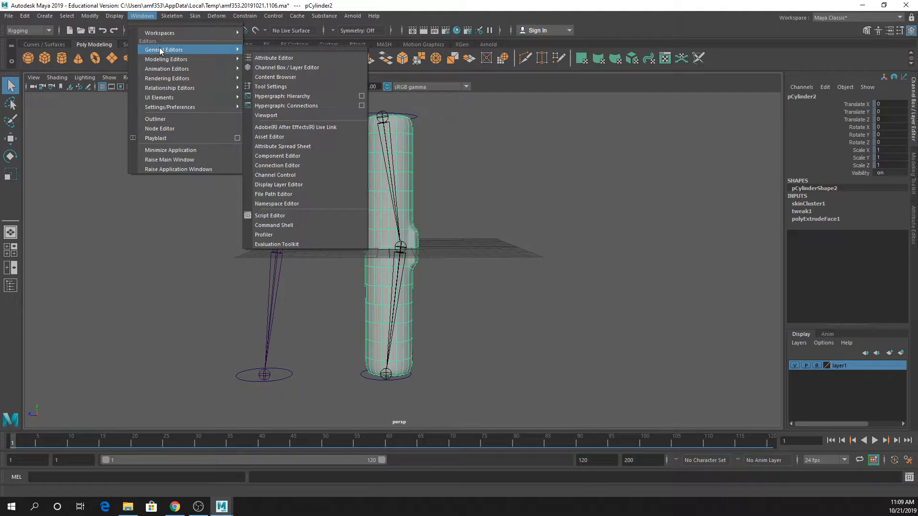
{"action": "left_click", "coordinate": [292, 156]}
{"action": "left_click_drag", "start_coordinate": [228, 85], "coordinate": [660, 102]}
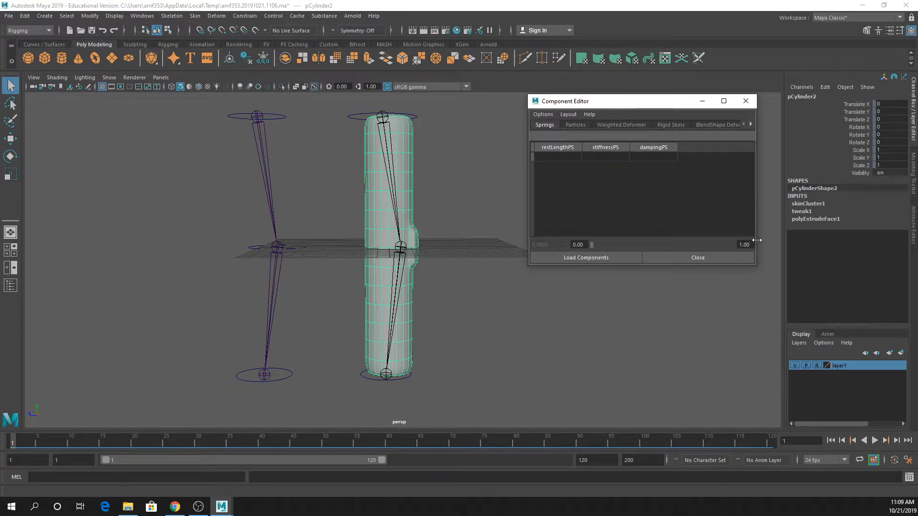
{"action": "left_click_drag", "start_coordinate": [757, 240], "coordinate": [834, 234]}
{"action": "left_click", "coordinate": [776, 122]}
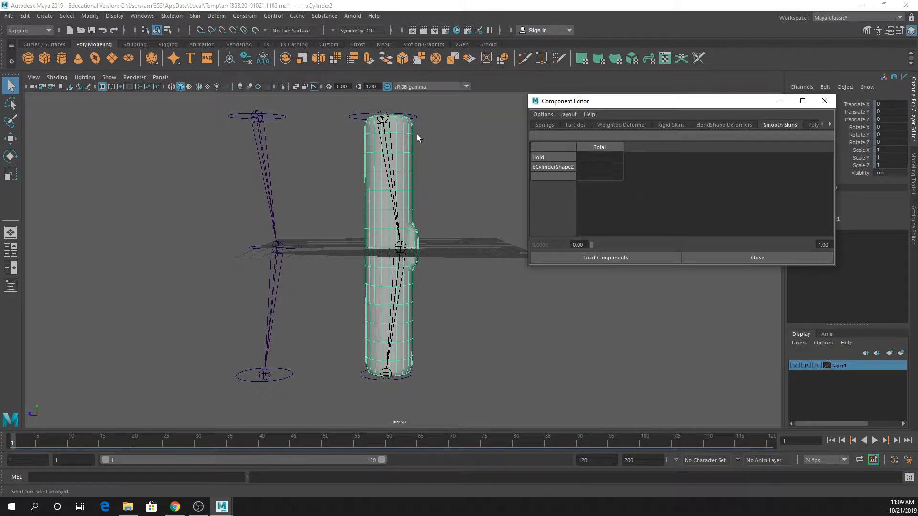
Select the vertices of the upper arm down to about mid-length and set all their shouder weights to 1.
{"action": "mouse_move", "coordinate": [406, 129]}
{"action": "right_mouse_down"}
{"action": "mouse_move", "coordinate": [356, 140]}
{"action": "mouse_move", "coordinate": [361, 129]}
{"action": "right_mouse_up"}
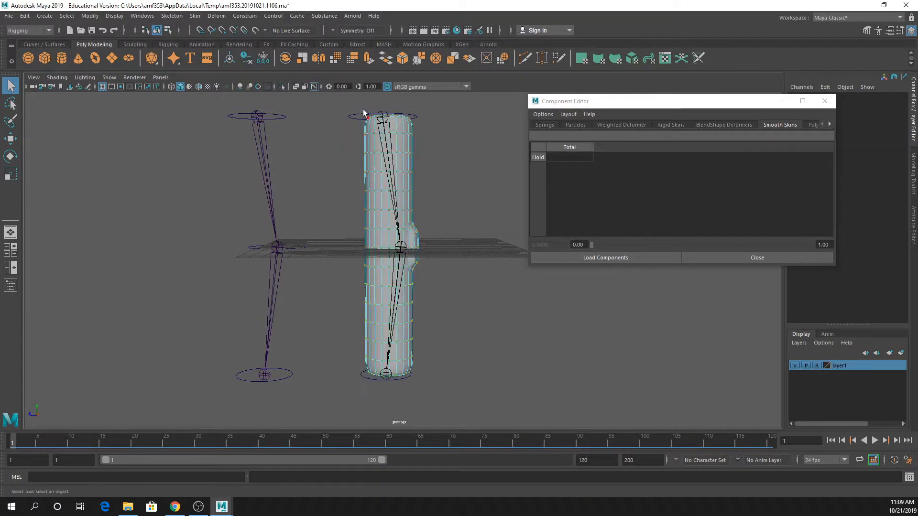
{"action": "left_click_drag", "start_coordinate": [342, 98], "coordinate": [466, 202]}
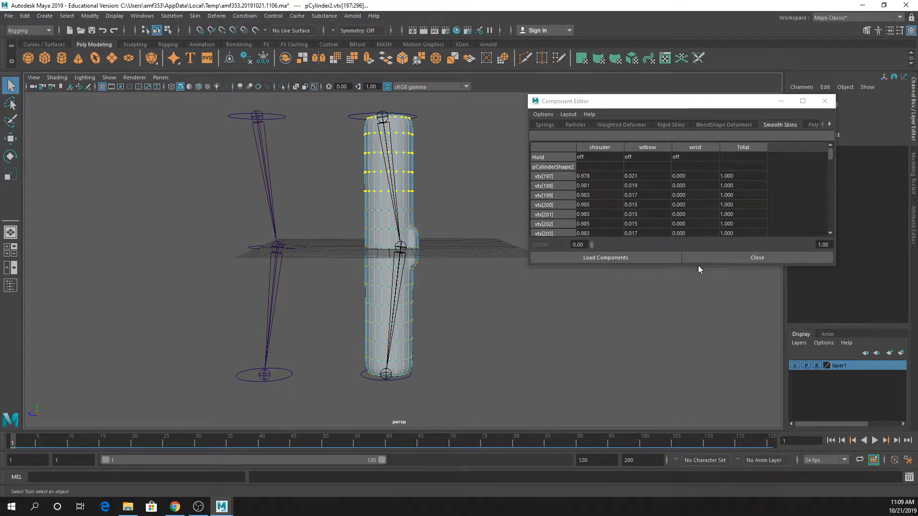
{"action": "left_click_drag", "start_coordinate": [698, 266], "coordinate": [667, 497]}
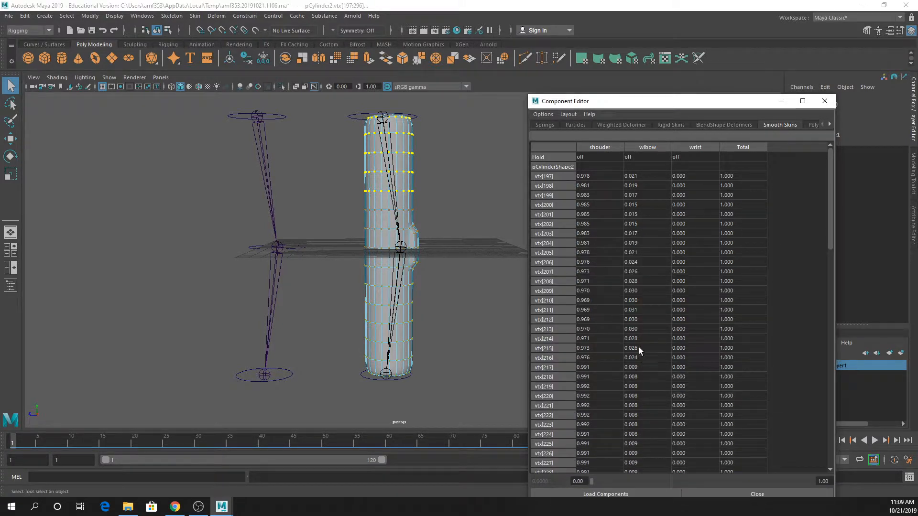
{"action": "left_click", "coordinate": [592, 176]}
{"action": "scroll", "coordinate": [595, 239], "scroll_direction": "down", "scroll_amount": 15}
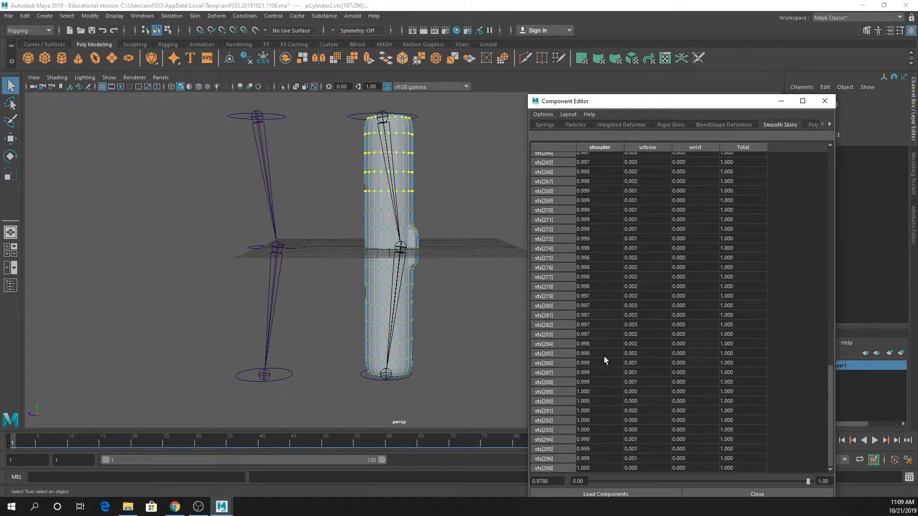
{"action": "left_click", "coordinate": [595, 467], "text": "shift"}
{"action": "key", "text": "Return"}
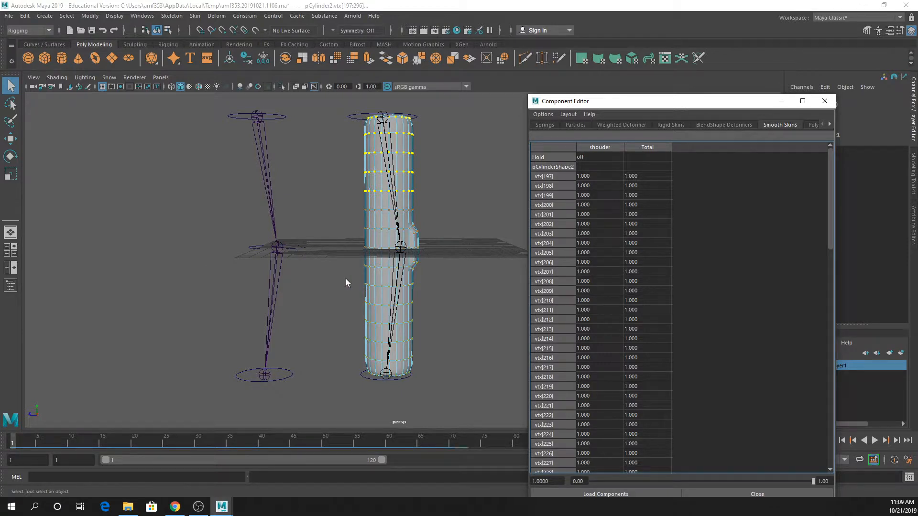
Select the vertices of the lower arm and set all their wlbow weights to 1.
{"action": "left_click_drag", "start_coordinate": [336, 288], "coordinate": [502, 426]}
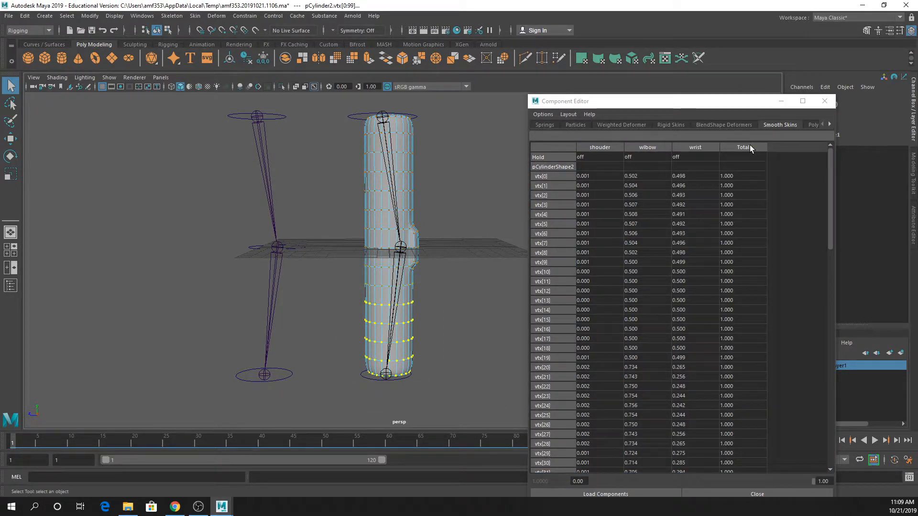
{"action": "left_click", "coordinate": [652, 174]}
{"action": "scroll", "coordinate": [645, 260], "scroll_direction": "down", "scroll_amount": 15}
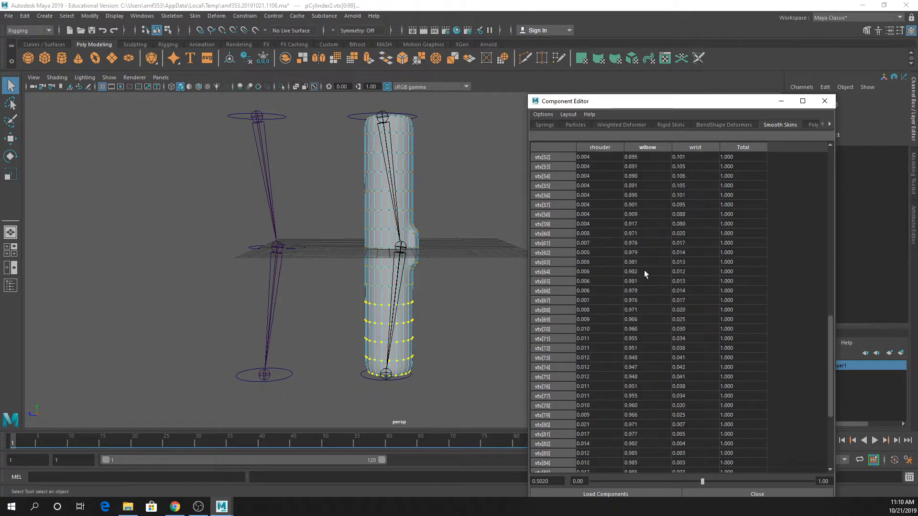
{"action": "left_click", "coordinate": [636, 468], "text": "shift"}
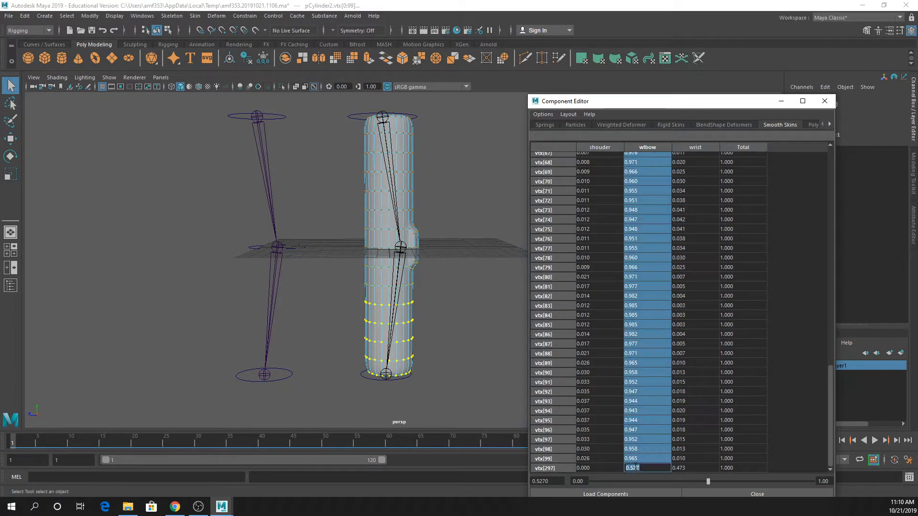
{"action": "type", "text": "1"}
{"action": "key", "text": "Return"}
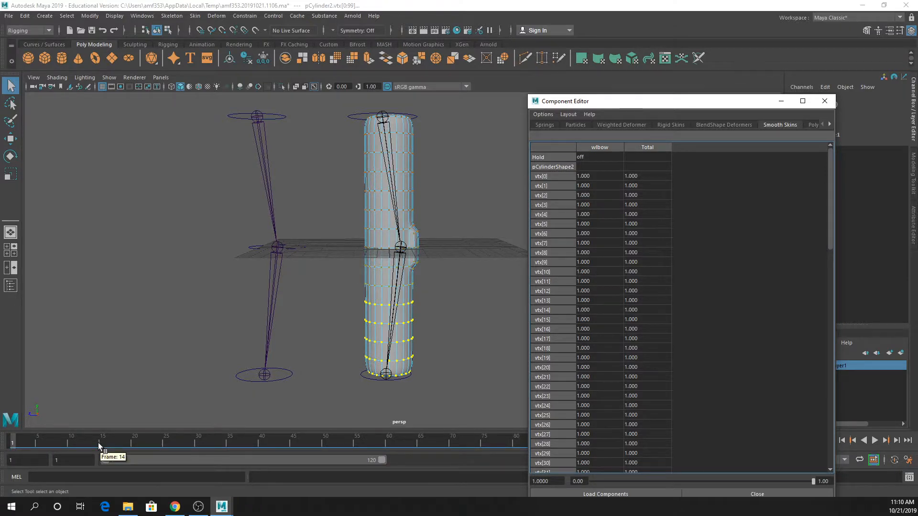
Pose the arm at frame 8 and select the full horizontal vertex loop above the elbow, vtx[177:196].
{"action": "left_click_drag", "start_coordinate": [99, 443], "coordinate": [59, 440]}
{"action": "scroll", "coordinate": [253, 269], "scroll_direction": "up", "scroll_amount": 2}
{"action": "middle_click_drag", "start_coordinate": [432, 221], "coordinate": [319, 237], "text": "alt"}
{"action": "scroll", "coordinate": [246, 270], "scroll_direction": "up", "scroll_amount": 2}
{"action": "left_click", "coordinate": [283, 199]}
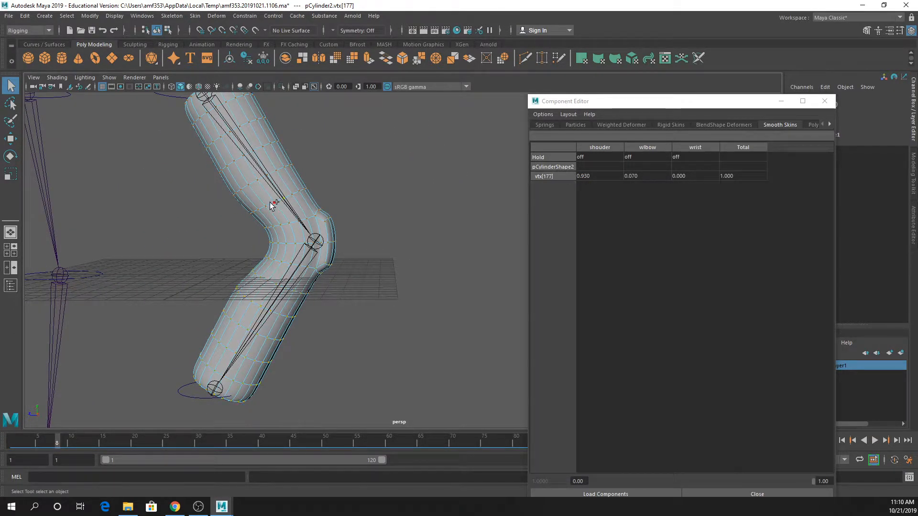
{"action": "double_click", "coordinate": [271, 203], "text": "shift"}
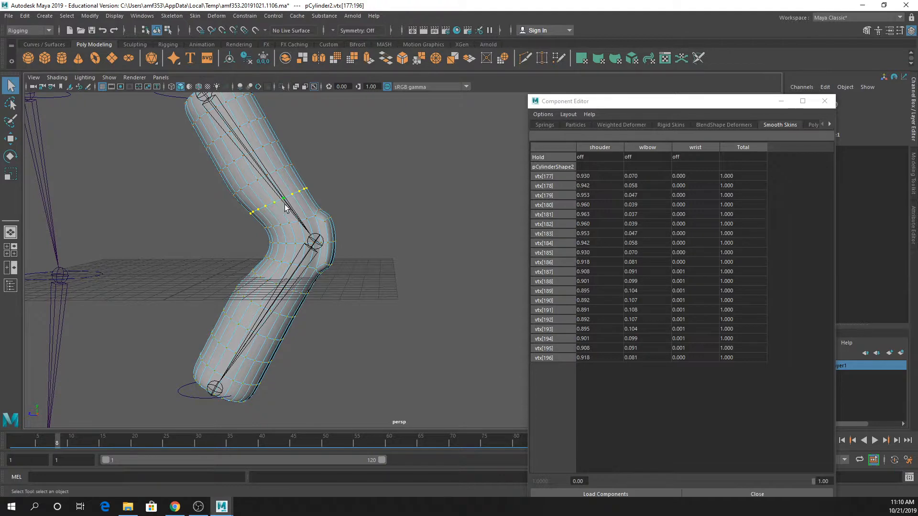
Reselect the vertex loop above the elbow from different starting vertices and check its selection in wireframe display.
{"action": "scroll", "coordinate": [247, 209], "scroll_direction": "up", "scroll_amount": 2}
{"action": "middle_click_drag", "start_coordinate": [247, 206], "coordinate": [358, 234], "text": "alt"}
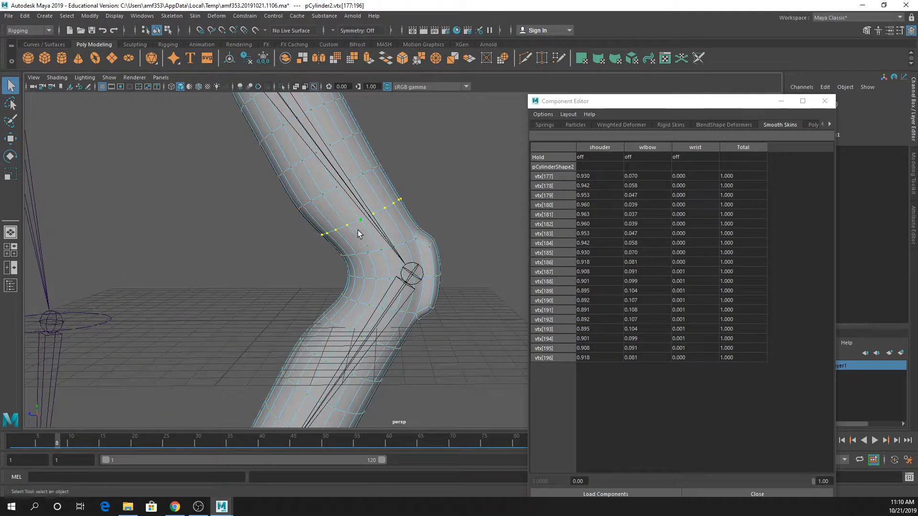
{"action": "left_click", "coordinate": [362, 223]}
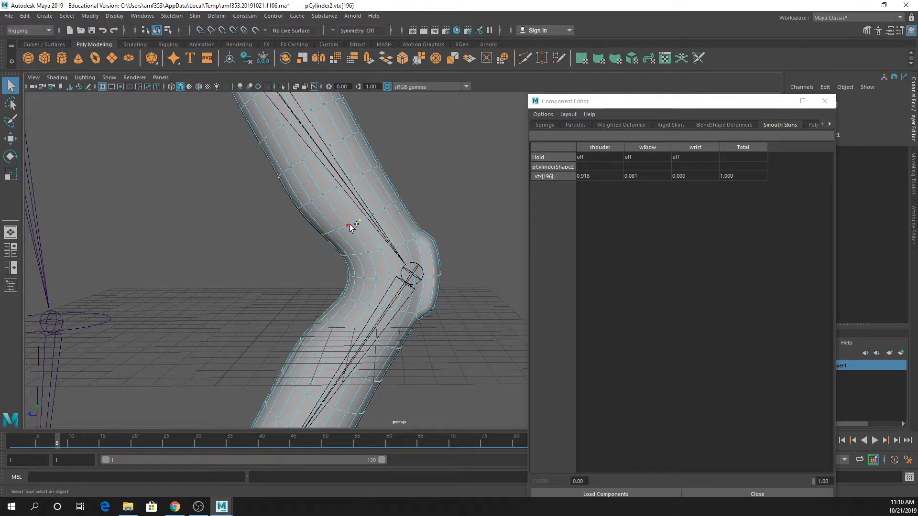
{"action": "double_click", "coordinate": [350, 226], "text": "shift"}
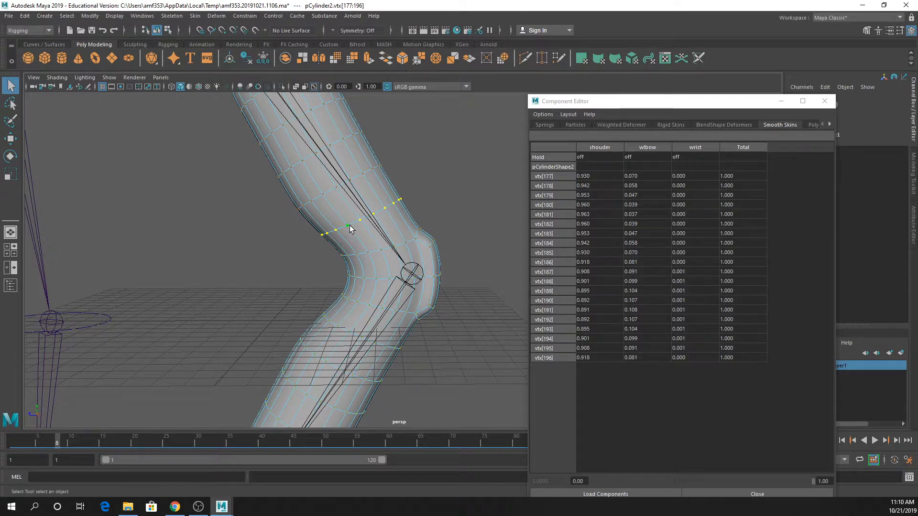
{"action": "left_click", "coordinate": [348, 226]}
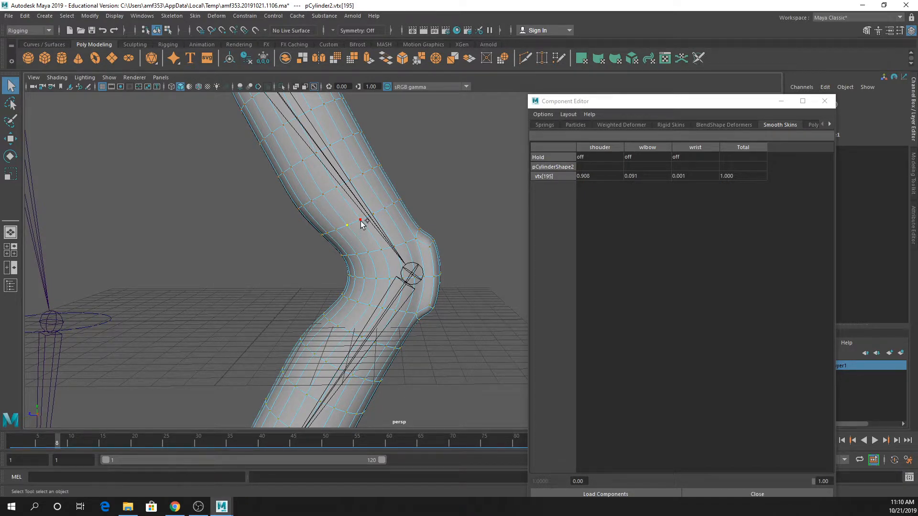
{"action": "double_click", "coordinate": [360, 222], "text": "shift"}
{"action": "key", "text": "4"}
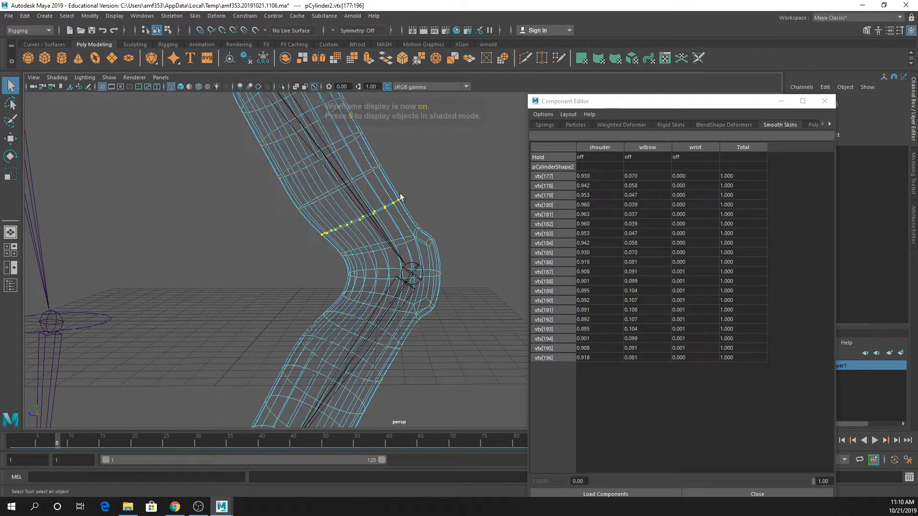
{"action": "key", "text": "5"}
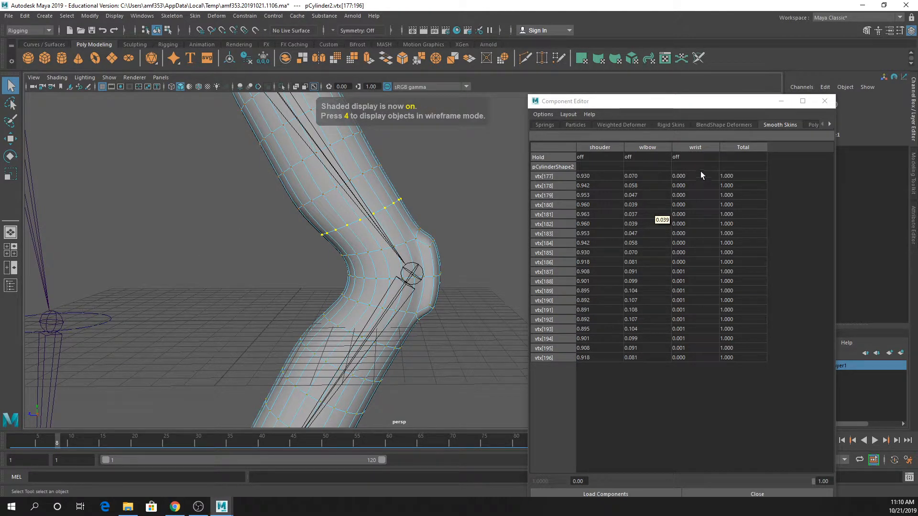
Try setting the wrist weights of the vertex loop above the elbow to 1, and undo the change.
{"action": "left_click_drag", "start_coordinate": [696, 173], "coordinate": [692, 371]}
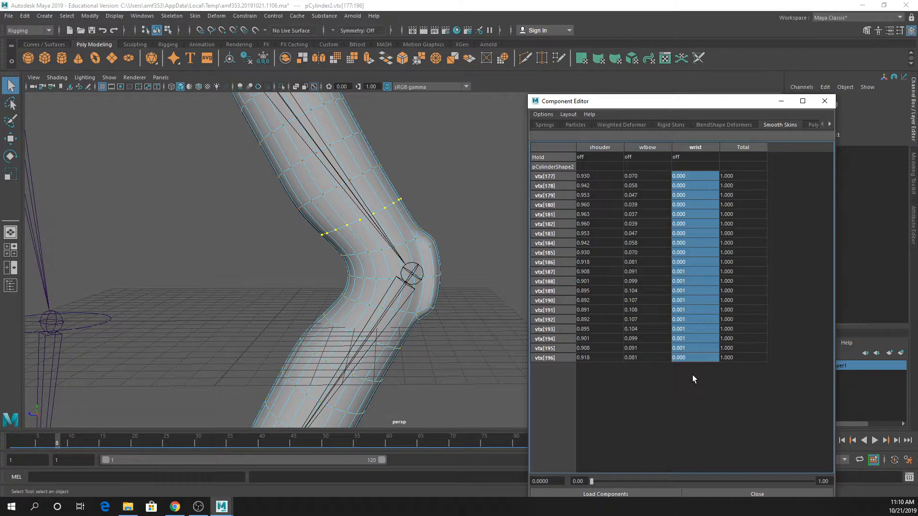
{"action": "type", "text": "1"}
{"action": "key", "text": "Return"}
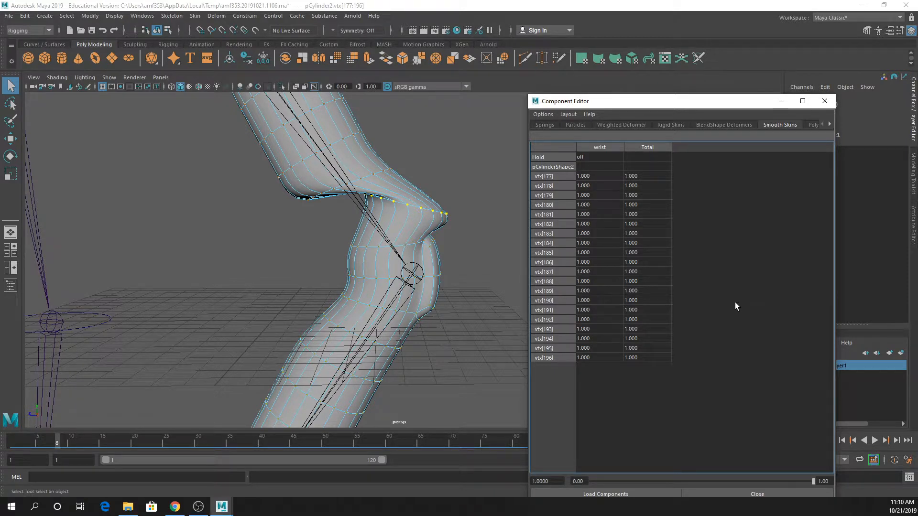
{"action": "key", "text": "ctrl+z"}
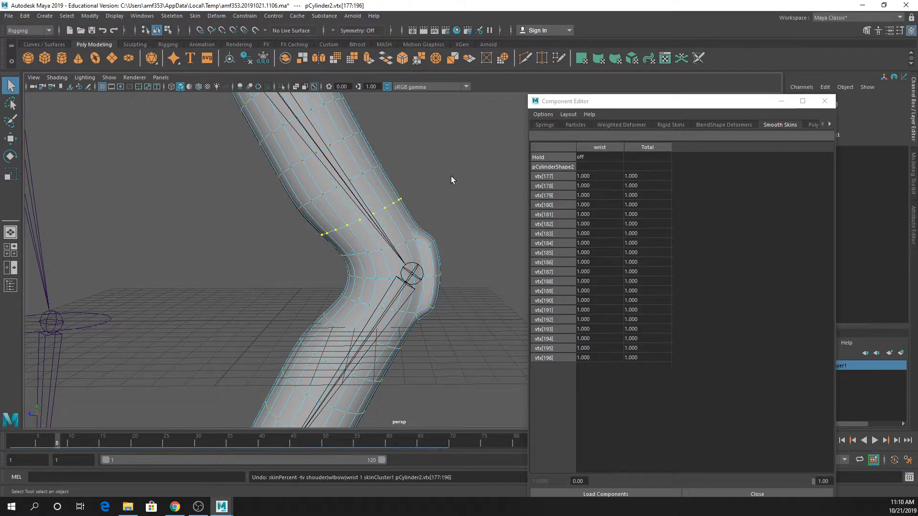
Reselect the vertex loop above the elbow and set all its wrist weights to 0.
{"action": "left_click", "coordinate": [387, 206]}
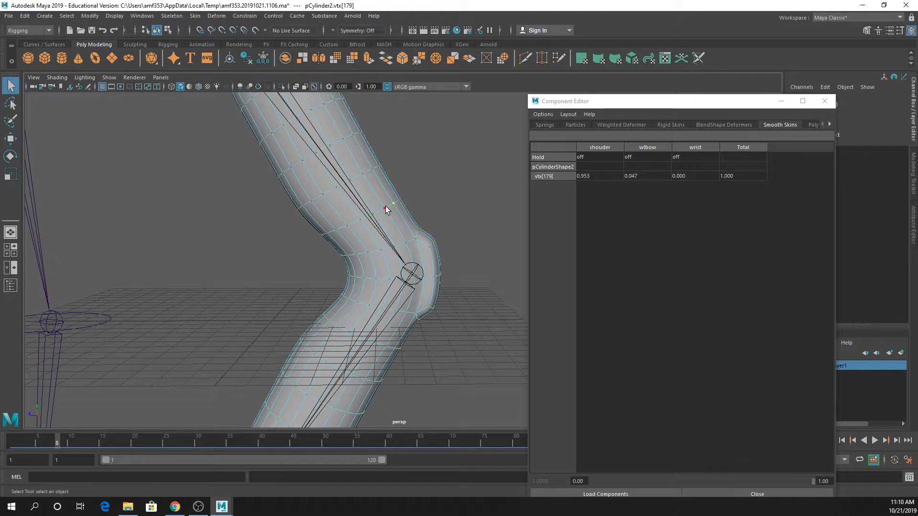
{"action": "double_click", "coordinate": [387, 206]}
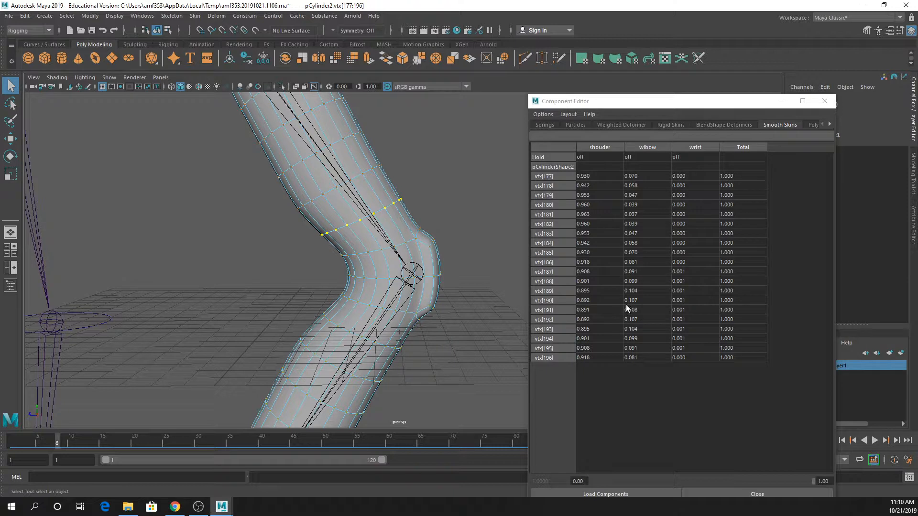
{"action": "left_click_drag", "start_coordinate": [683, 175], "coordinate": [686, 374]}
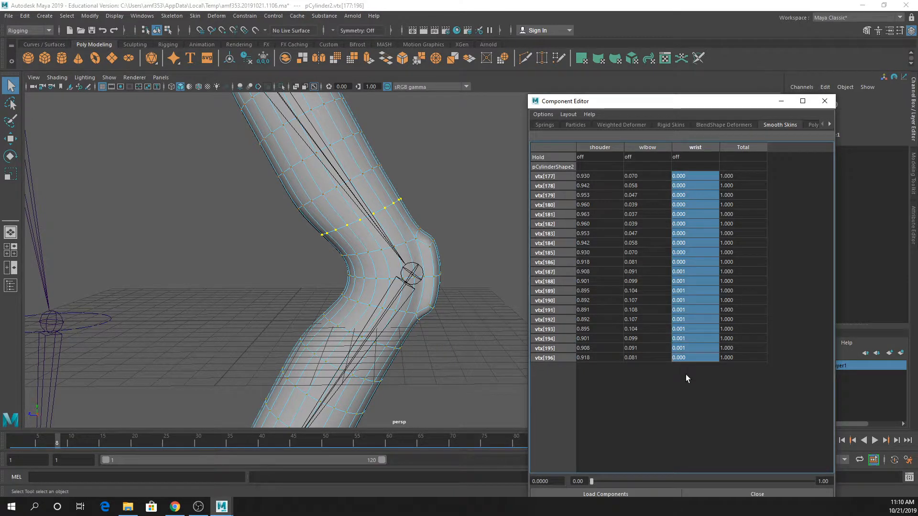
{"action": "type", "text": "0"}
{"action": "key", "text": "Return"}
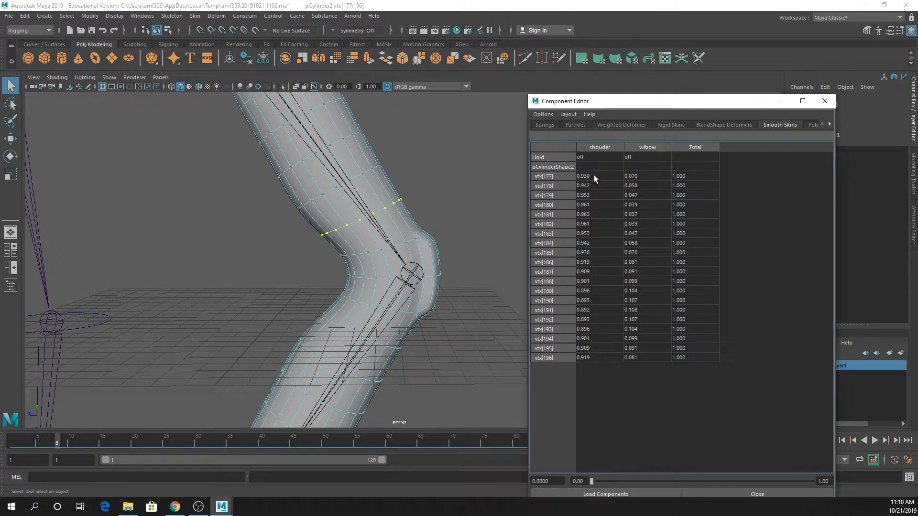
Set all shoulder-joint weights of the selected vertex loop above the elbow, vtx[177:196], to 0.95.
{"action": "left_click_drag", "start_coordinate": [593, 175], "coordinate": [587, 366]}
{"action": "type", "text": "."}
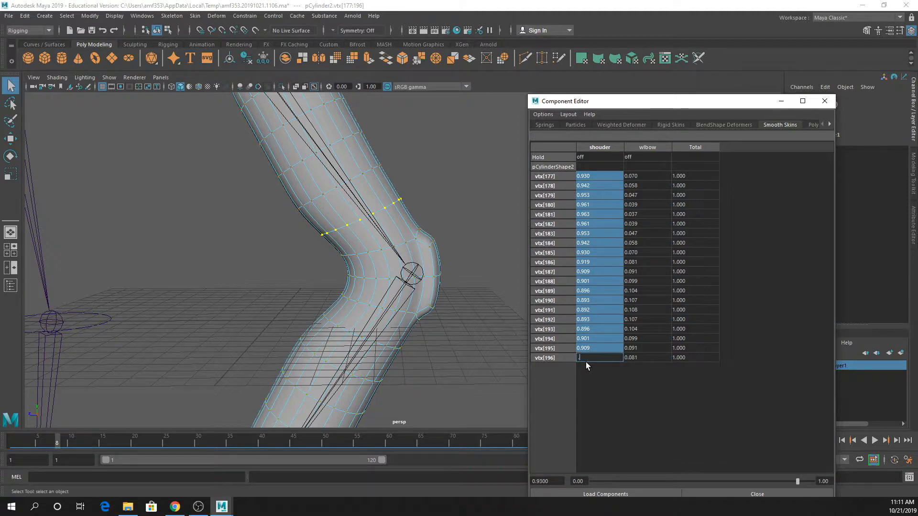
{"action": "type", "text": "95"}
{"action": "key", "text": "Return"}
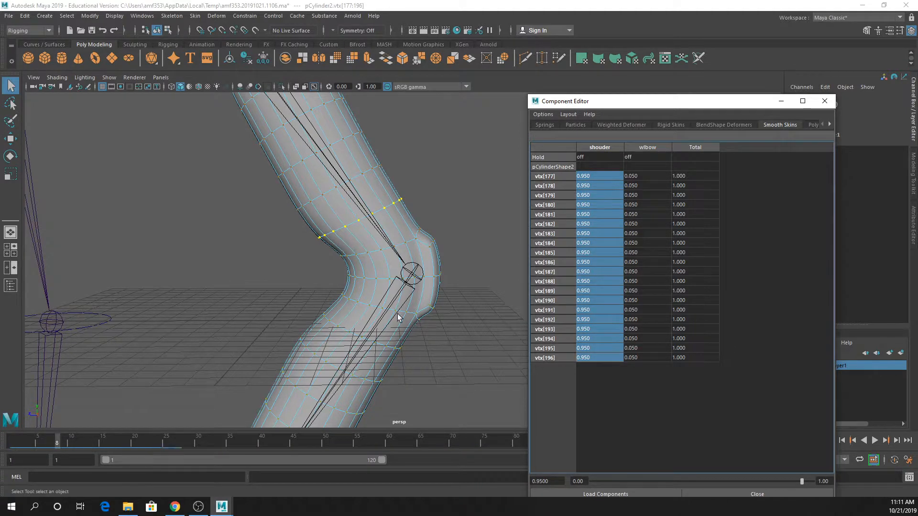
Select the vertex loop just above the elbow joint and set its wrist weights to 0 and shoulder weights to 0.8.
{"action": "left_click", "coordinate": [355, 255]}
{"action": "double_click", "coordinate": [348, 257], "text": "shift"}
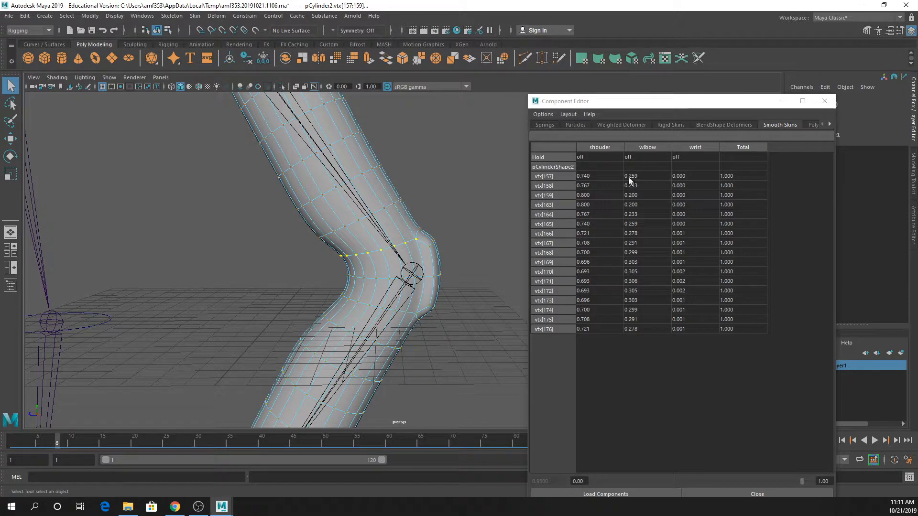
{"action": "left_click_drag", "start_coordinate": [686, 177], "coordinate": [684, 330]}
{"action": "type", "text": "00"}
{"action": "key", "text": "Return"}
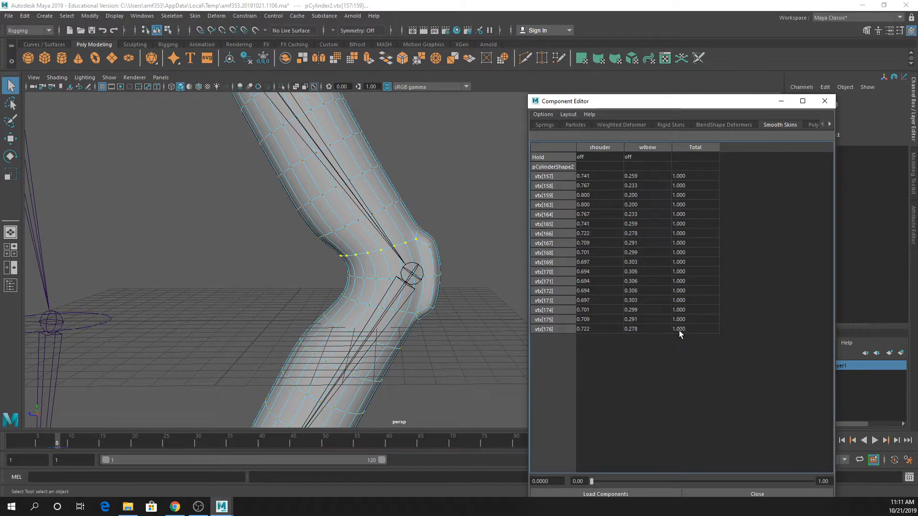
{"action": "left_click_drag", "start_coordinate": [584, 176], "coordinate": [589, 335]}
{"action": "key", "text": "Return"}
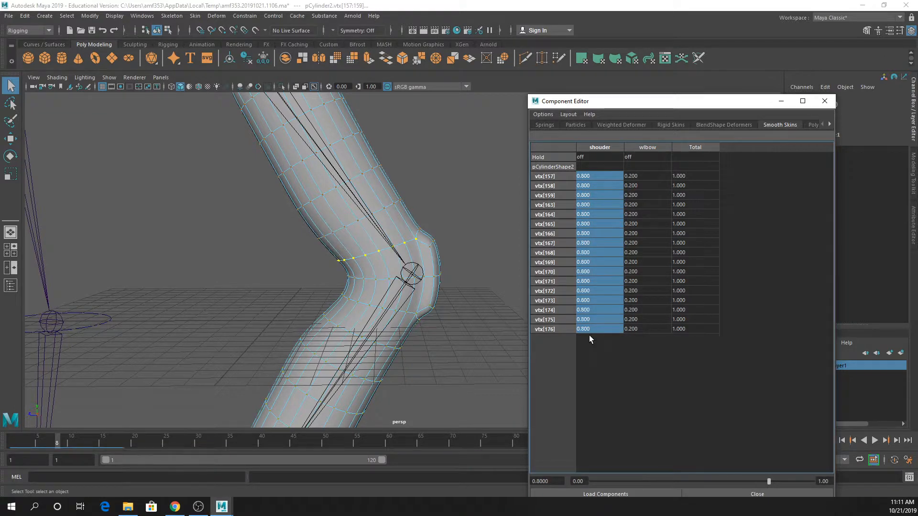
Select the vertex loop at the middle of the elbow and set its wrist weights to 0 and elbow weights to 0.5.
{"action": "left_click", "coordinate": [364, 279]}
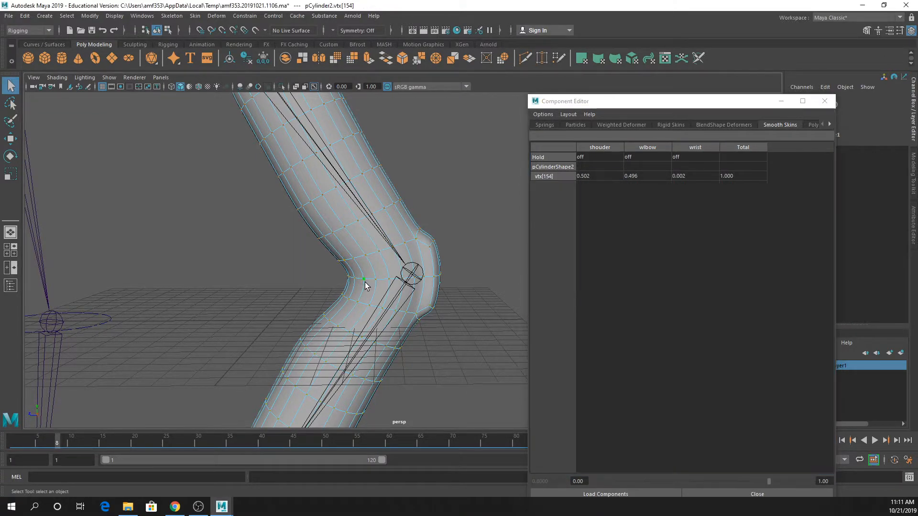
{"action": "double_click", "coordinate": [376, 281], "text": "shift"}
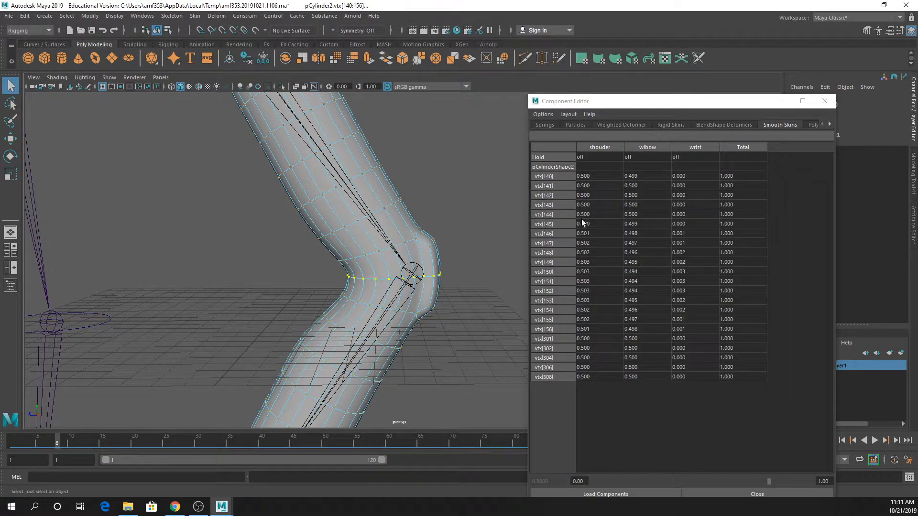
{"action": "left_click_drag", "start_coordinate": [678, 175], "coordinate": [693, 383]}
{"action": "type", "text": "0"}
{"action": "key", "text": "Return"}
{"action": "left_click_drag", "start_coordinate": [644, 176], "coordinate": [636, 377]}
{"action": "type", "text": ".5"}
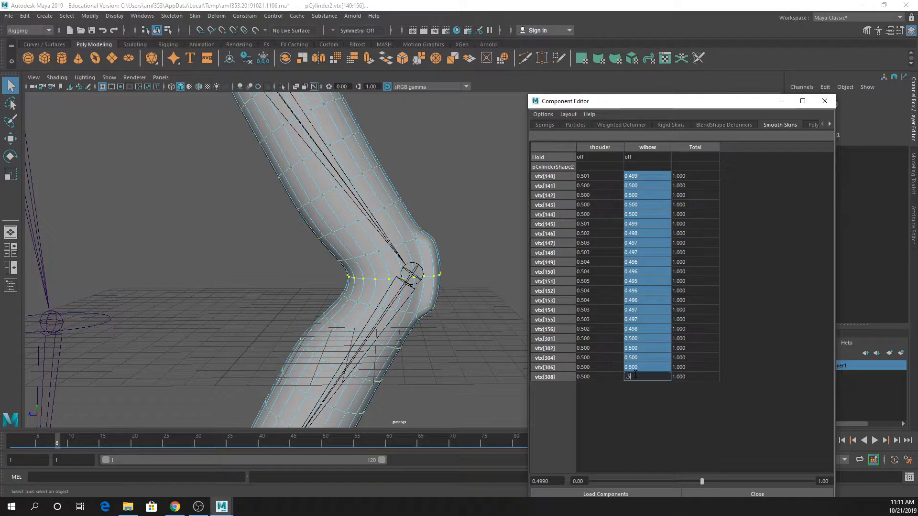
{"action": "key", "text": "Return"}
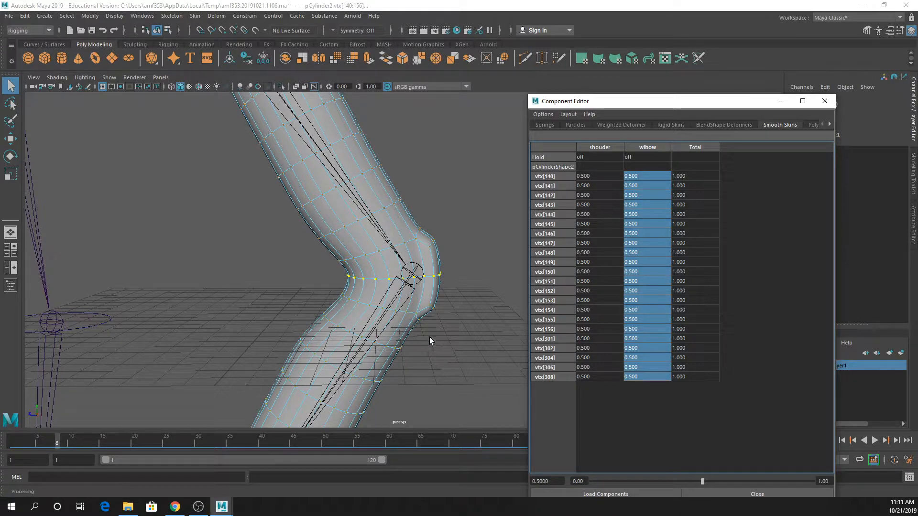
Select the vertex loop just below the elbow joint and set its wrist weights to 0 and elbow weights to 0.8.
{"action": "left_click", "coordinate": [383, 308]}
{"action": "double_click", "coordinate": [394, 311], "text": "shift"}
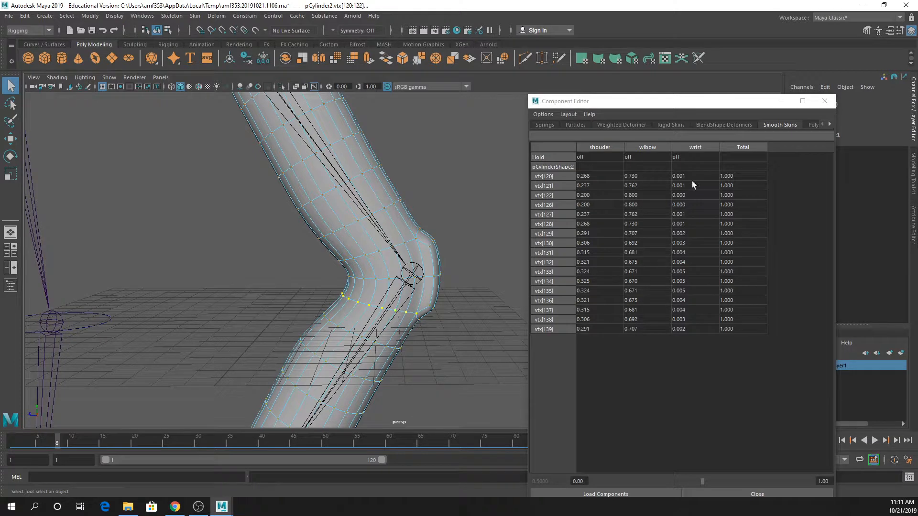
{"action": "left_click_drag", "start_coordinate": [691, 176], "coordinate": [680, 325]}
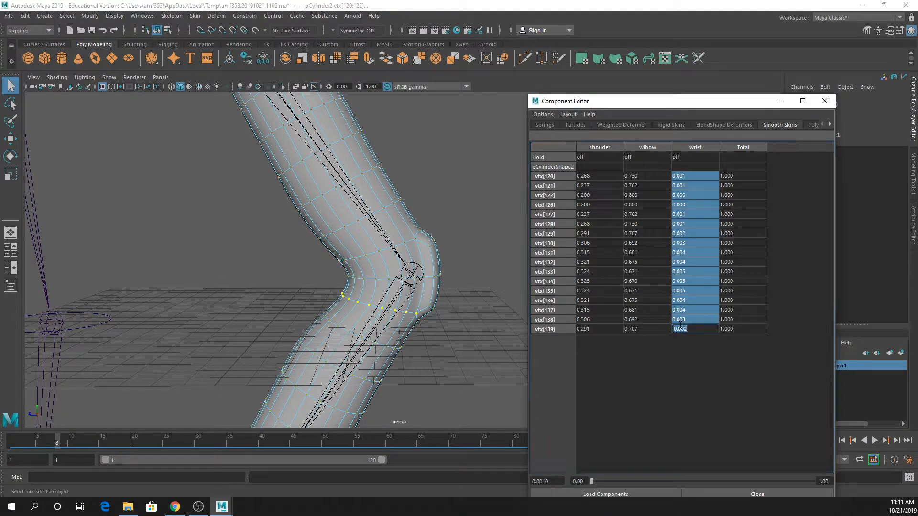
{"action": "type", "text": "0"}
{"action": "key", "text": "Return"}
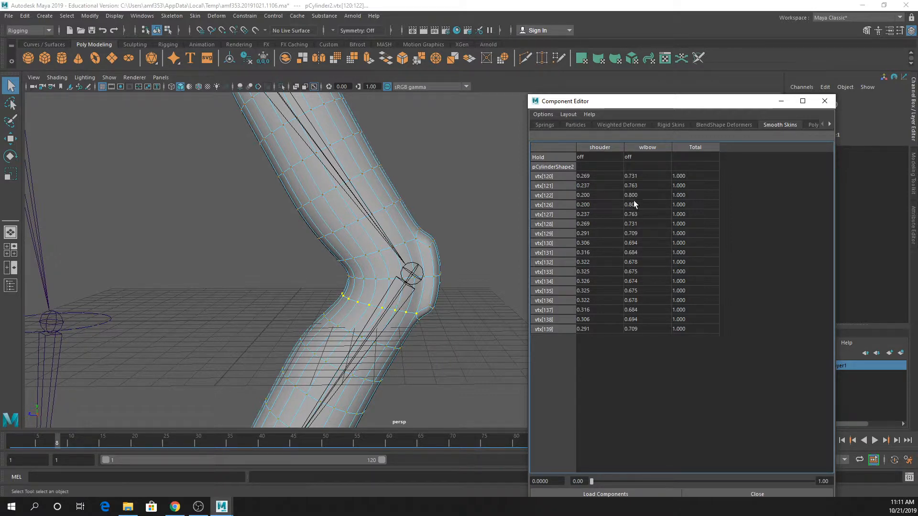
{"action": "left_click_drag", "start_coordinate": [632, 176], "coordinate": [629, 336]}
{"action": "type", "text": ".8"}
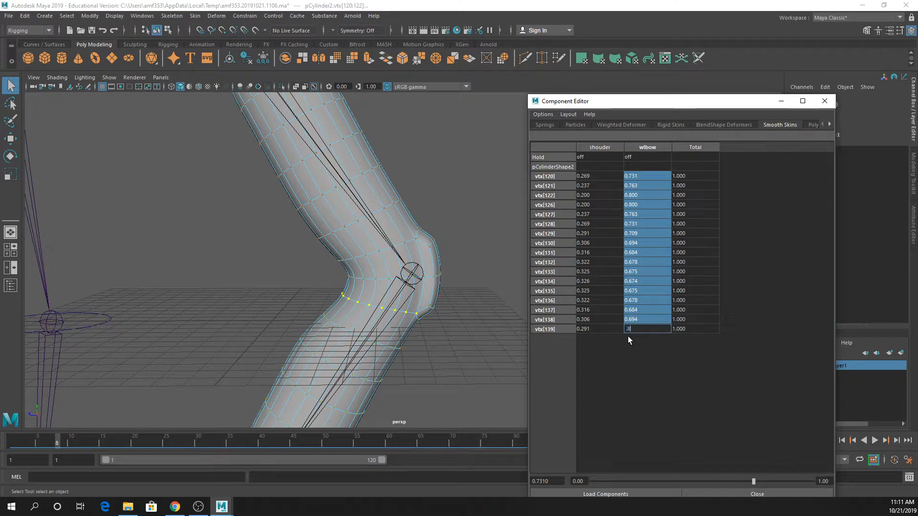
{"action": "key", "text": "Return"}
Select the second vertex loop below the elbow, vtx[100:119], and set all its wrist weights to 0.
{"action": "left_click", "coordinate": [328, 320]}
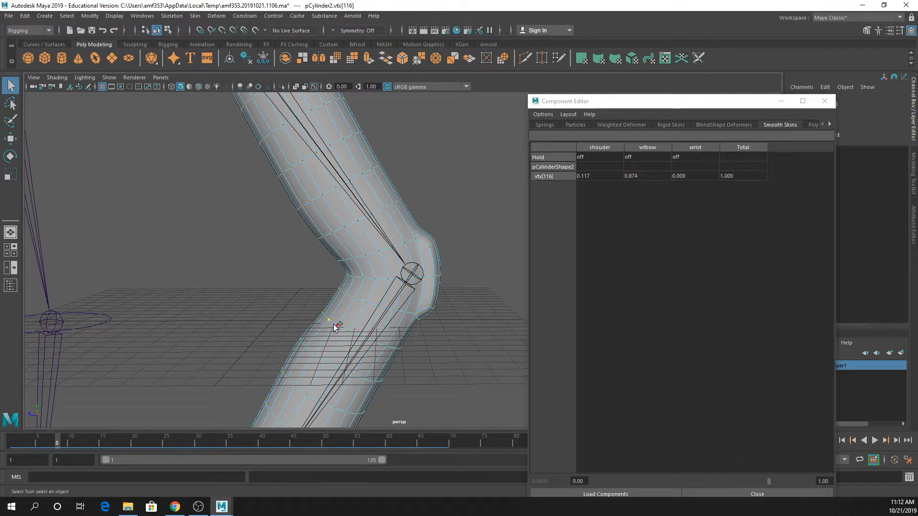
{"action": "double_click", "coordinate": [336, 326], "text": "shift"}
{"action": "left_click_drag", "start_coordinate": [680, 176], "coordinate": [676, 366]}
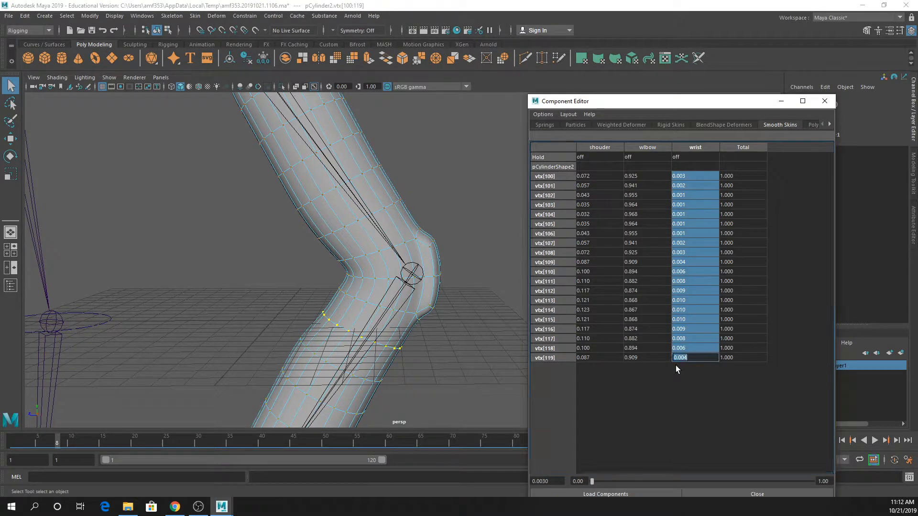
{"action": "type", "text": "0"}
{"action": "key", "text": "Return"}
Try elbow weights of 0.5 on the second vertex loop below the elbow.
{"action": "left_click_drag", "start_coordinate": [636, 176], "coordinate": [632, 379]}
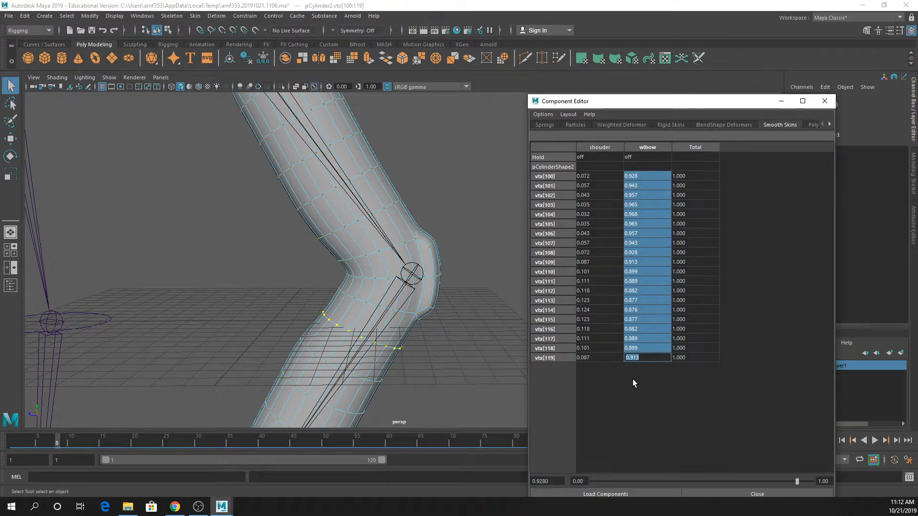
{"action": "type", "text": ".5"}
{"action": "key", "text": "Return"}
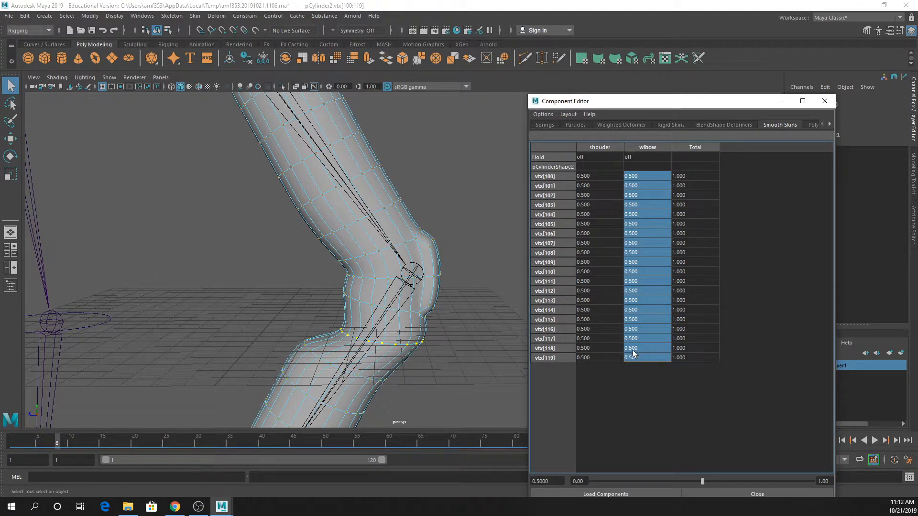
Set all elbow weights of the second vertex loop below the elbow, vtx[100:119], to 0.95.
{"action": "left_click_drag", "start_coordinate": [631, 357], "coordinate": [651, 177]}
{"action": "type", "text": ".95"}
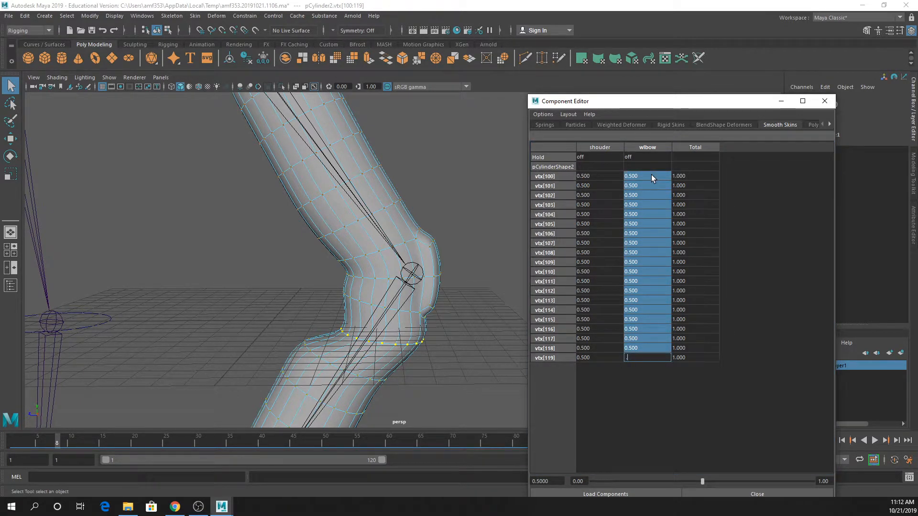
{"action": "key", "text": "Return"}
Check the bend of the whole arm while scrubbing the animation back to frame 1.
{"action": "scroll", "coordinate": [383, 216], "scroll_direction": "down", "scroll_amount": 5}
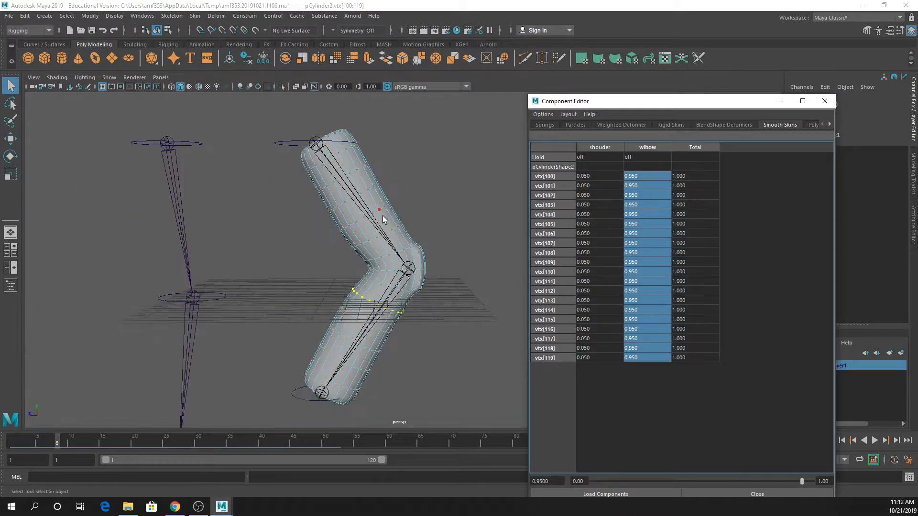
{"action": "left_click_drag", "start_coordinate": [382, 216], "coordinate": [409, 268], "text": "alt"}
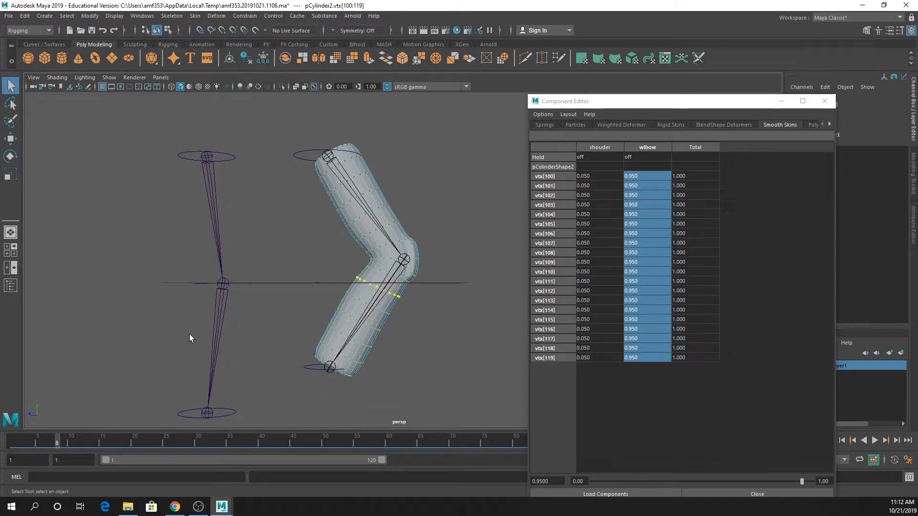
{"action": "left_click_drag", "start_coordinate": [72, 438], "coordinate": [3, 428]}
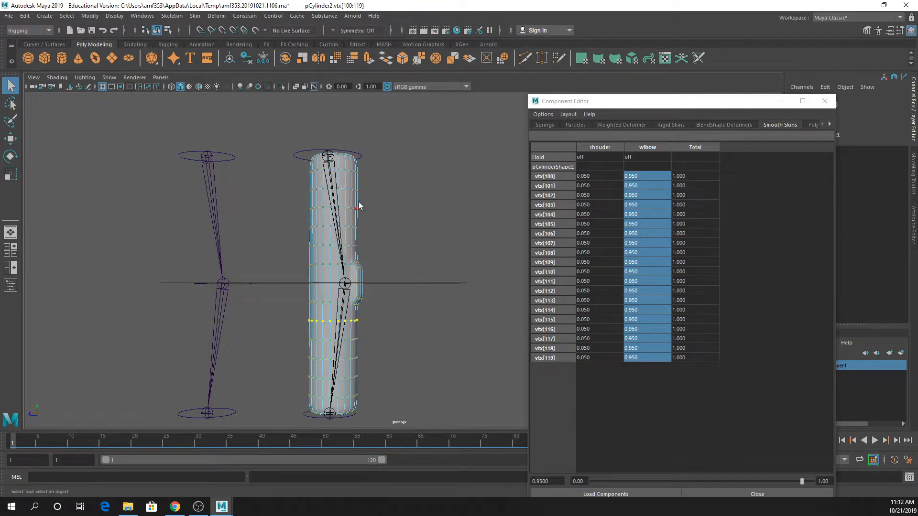
Undo the most recent changes at frame 1 until the whole arm mesh is selected as an object.
{"action": "scroll", "coordinate": [360, 206], "scroll_direction": "up", "scroll_amount": 3}
{"action": "left_click_drag", "start_coordinate": [366, 200], "coordinate": [379, 125], "text": "alt"}
{"action": "left_click", "coordinate": [315, 228]}
{"action": "key", "text": "ctrl+z"}
{"action": "key", "text": "ctrl+z"}
{"action": "key", "text": "ctrl+z"}
{"action": "left_click_drag", "start_coordinate": [404, 189], "coordinate": [259, 239], "text": "alt"}
{"action": "key", "text": "ctrl+z"}
{"action": "key", "text": "ctrl+z"}
{"action": "key", "text": "ctrl+z"}
{"action": "left_click_drag", "start_coordinate": [377, 181], "coordinate": [432, 281], "text": "alt"}
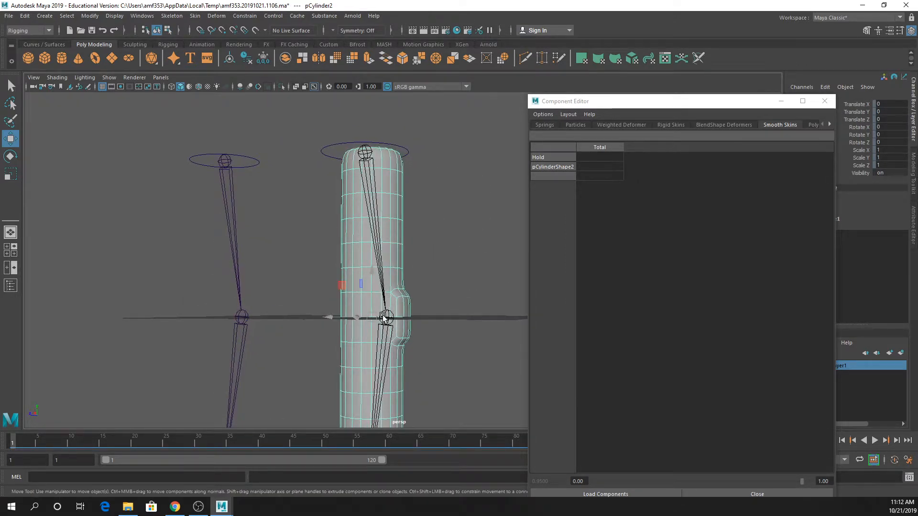
Scrub to frame 10 to inspect the bent elbow and close the Component Editor.
{"action": "left_click_drag", "start_coordinate": [409, 358], "coordinate": [383, 217], "text": "alt"}
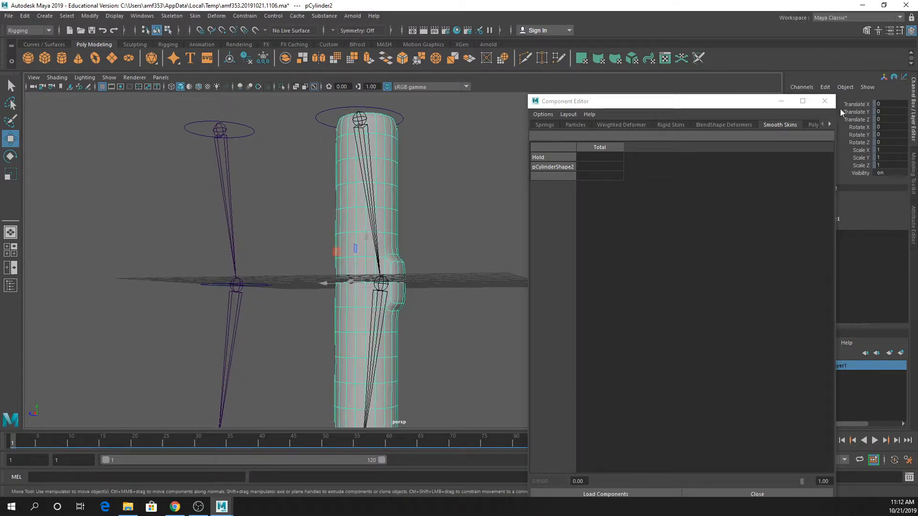
{"action": "mouse_move", "coordinate": [66, 441]}
{"action": "left_mouse_down"}
{"action": "mouse_move", "coordinate": [114, 433]}
{"action": "mouse_move", "coordinate": [63, 431]}
{"action": "mouse_move", "coordinate": [73, 432]}
{"action": "left_mouse_up"}
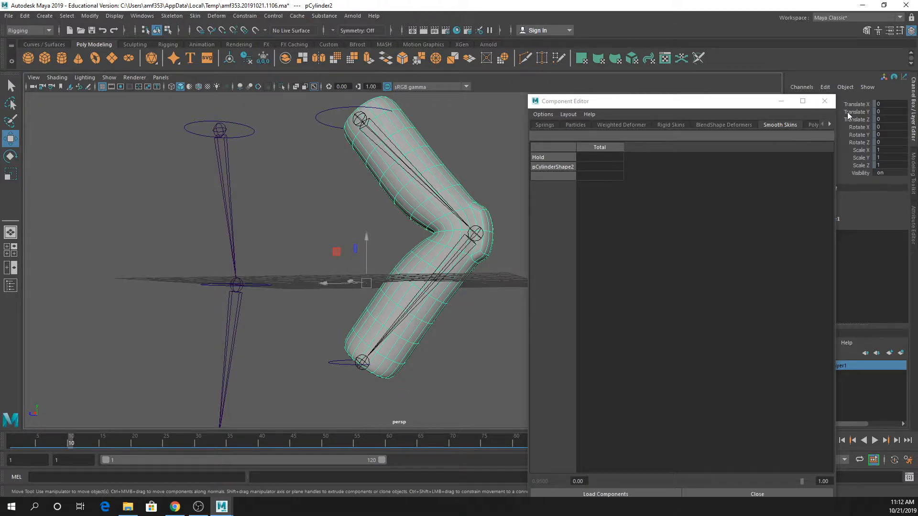
{"action": "left_click", "coordinate": [824, 101]}
{"action": "scroll", "coordinate": [493, 242], "scroll_direction": "down", "scroll_amount": 3}
{"action": "mouse_move", "coordinate": [471, 266]}
{"action": "left_mouse_down", "text": "alt"}
{"action": "mouse_move", "coordinate": [504, 275]}
{"action": "mouse_move", "coordinate": [465, 273]}
{"action": "left_mouse_up", "text": "alt"}
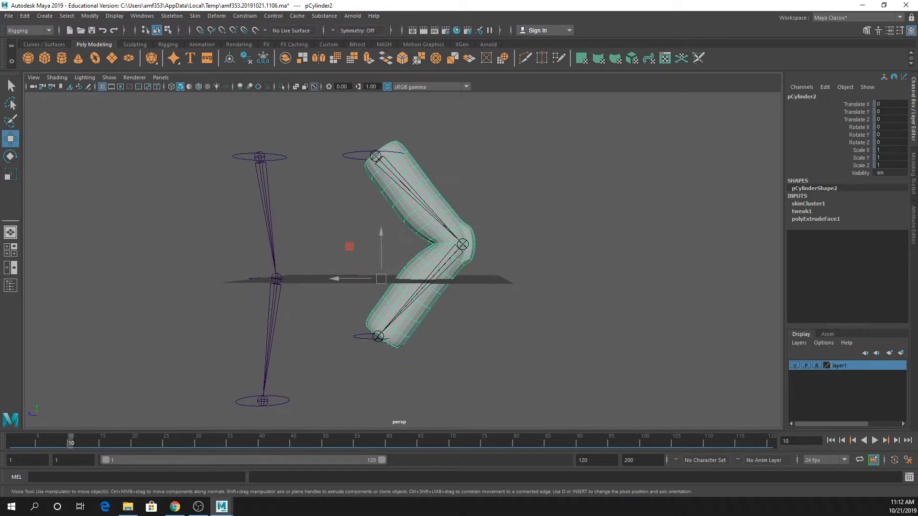
Return to frame 1, start the Paint Skin Weights tool on the arm mesh and open its tool settings.
{"action": "left_click_drag", "start_coordinate": [71, 440], "coordinate": [12, 447]}
{"action": "middle_click_drag", "start_coordinate": [392, 301], "coordinate": [406, 251], "text": "alt"}
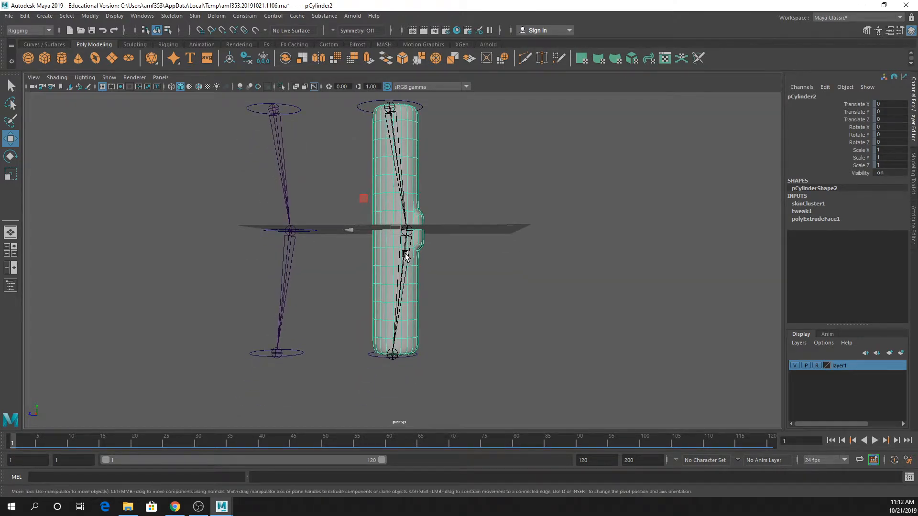
{"action": "key", "text": "q"}
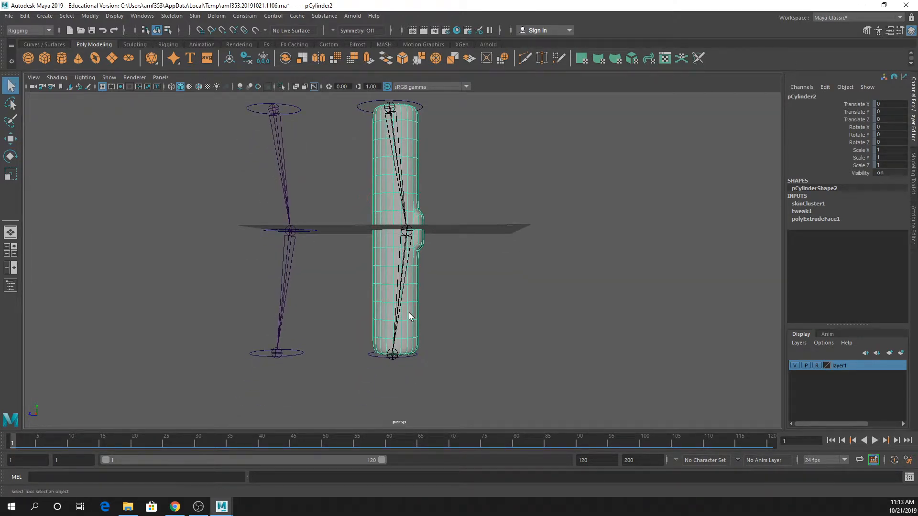
{"action": "right_click_drag", "start_coordinate": [377, 225], "coordinate": [325, 228]}
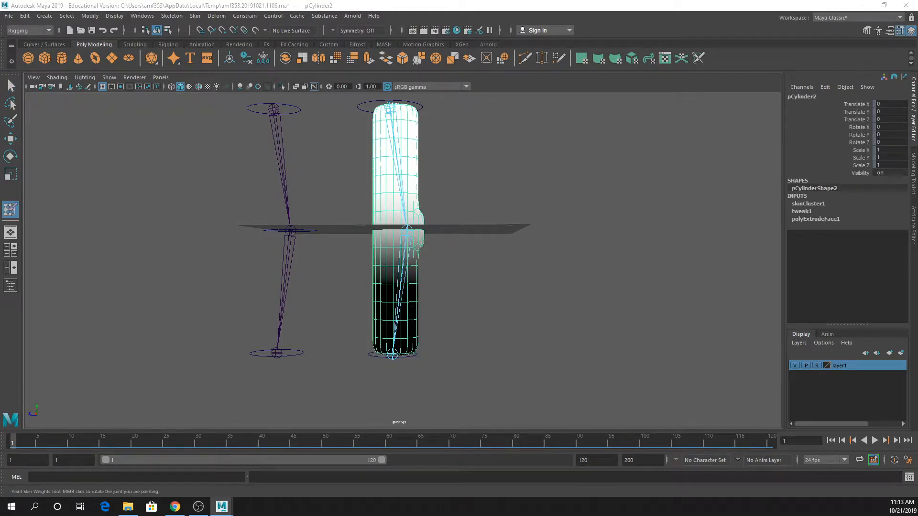
{"action": "double_click", "coordinate": [10, 209]}
{"action": "mouse_move", "coordinate": [191, 55]}
{"action": "left_mouse_down"}
{"action": "mouse_move", "coordinate": [159, 38]}
{"action": "mouse_move", "coordinate": [158, 58]}
{"action": "left_mouse_up"}
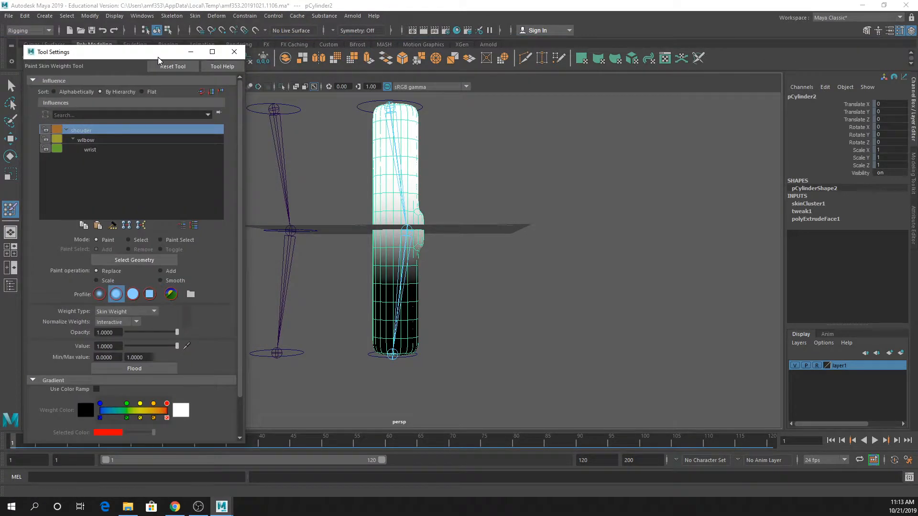
Paint wrist influence at value 1 onto the lower end of the arm using Replace and the solid brush profile.
{"action": "left_click", "coordinate": [103, 151]}
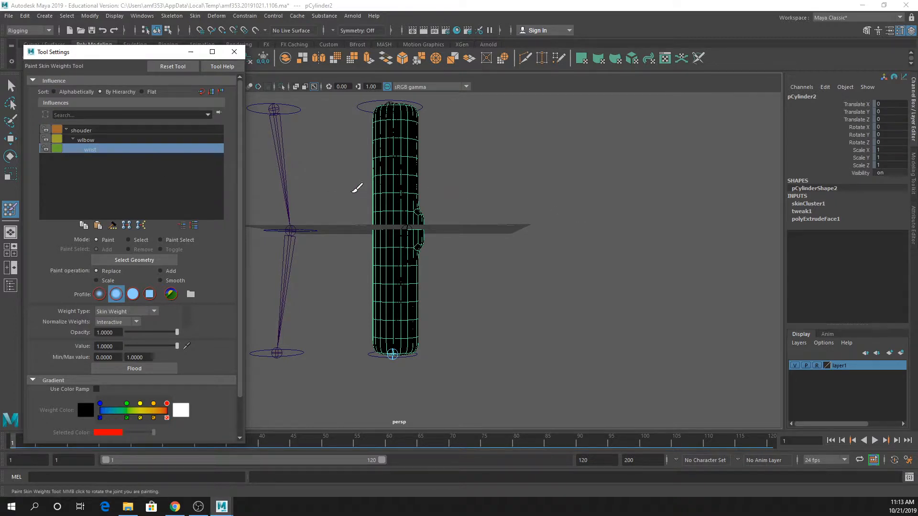
{"action": "left_click", "coordinate": [134, 295]}
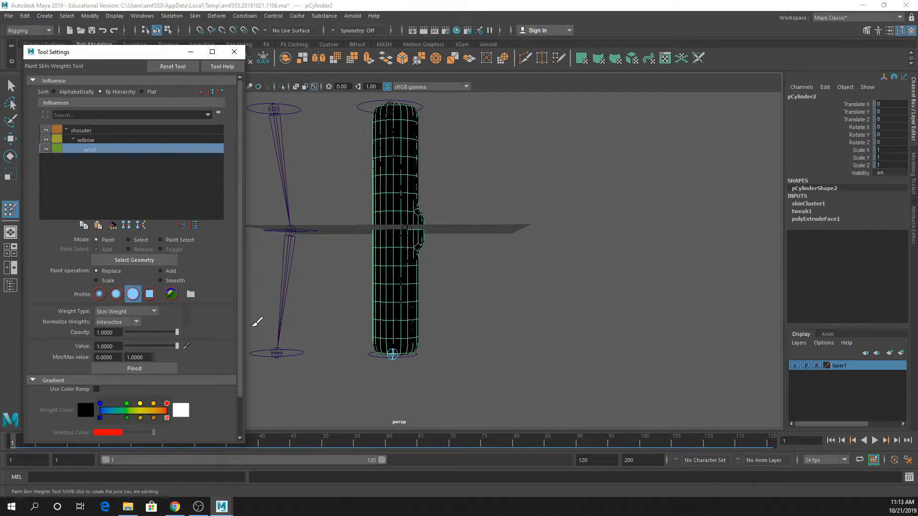
{"action": "mouse_move", "coordinate": [420, 328]}
{"action": "left_mouse_down", "text": "alt"}
{"action": "mouse_move", "coordinate": [397, 235]}
{"action": "mouse_move", "coordinate": [413, 244]}
{"action": "mouse_move", "coordinate": [383, 268]}
{"action": "mouse_move", "coordinate": [413, 264]}
{"action": "mouse_move", "coordinate": [349, 304]}
{"action": "mouse_move", "coordinate": [352, 312]}
{"action": "left_mouse_up", "text": "alt"}
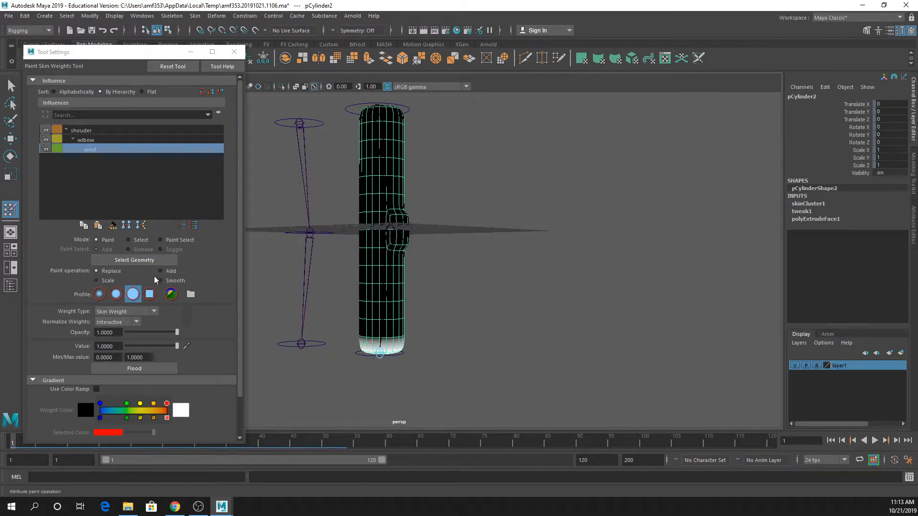
Smooth the painted wrist weights around the lower arm with the soft brush profile, using the color ramp display.
{"action": "left_click", "coordinate": [160, 281]}
{"action": "left_click", "coordinate": [116, 294]}
{"action": "mouse_move", "coordinate": [403, 328]}
{"action": "left_mouse_down"}
{"action": "mouse_move", "coordinate": [361, 342]}
{"action": "mouse_move", "coordinate": [405, 324]}
{"action": "mouse_move", "coordinate": [358, 301]}
{"action": "mouse_move", "coordinate": [469, 321]}
{"action": "mouse_move", "coordinate": [388, 322]}
{"action": "mouse_move", "coordinate": [438, 311]}
{"action": "left_mouse_up"}
{"action": "left_click", "coordinate": [96, 389]}
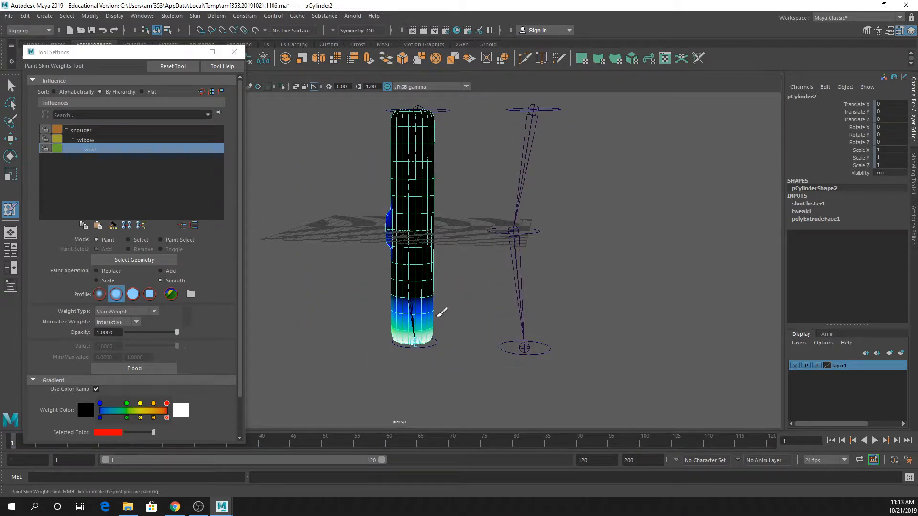
{"action": "left_click_drag", "start_coordinate": [344, 293], "coordinate": [607, 279], "text": "alt"}
{"action": "mouse_move", "coordinate": [409, 320]}
{"action": "left_mouse_down"}
{"action": "mouse_move", "coordinate": [383, 318]}
{"action": "mouse_move", "coordinate": [402, 317]}
{"action": "mouse_move", "coordinate": [432, 227]}
{"action": "left_mouse_up"}
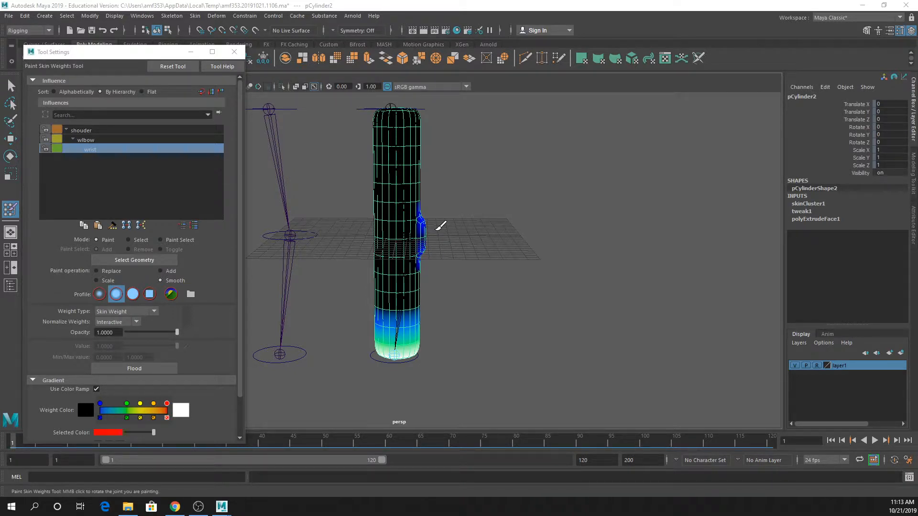
{"action": "left_click", "coordinate": [234, 52]}
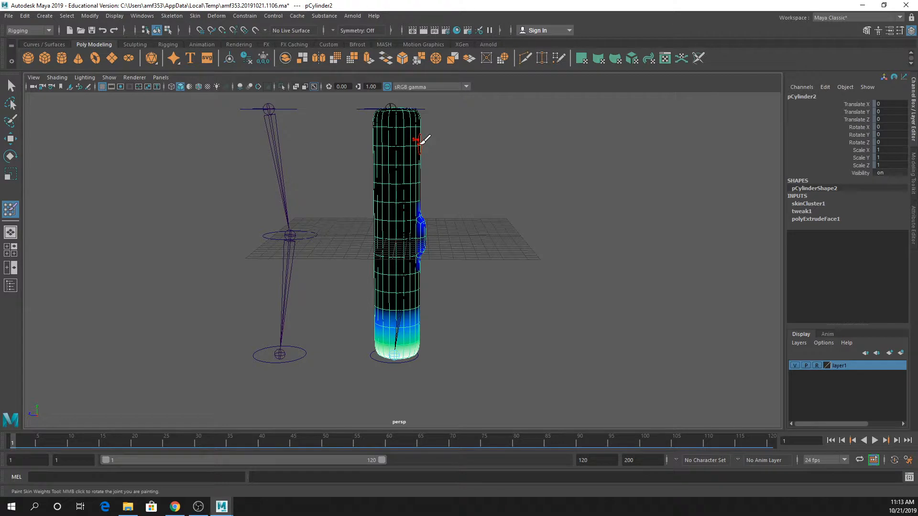
Try to save the scene, recover the most recent autosaved scene (1113) from the crash log, and close the log.
{"action": "key", "text": "ctrl+s"}
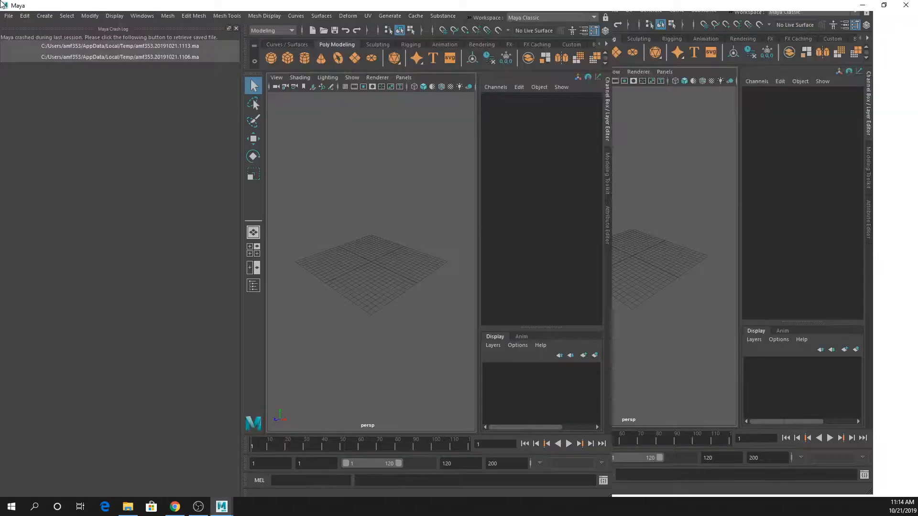
{"action": "left_click", "coordinate": [182, 46]}
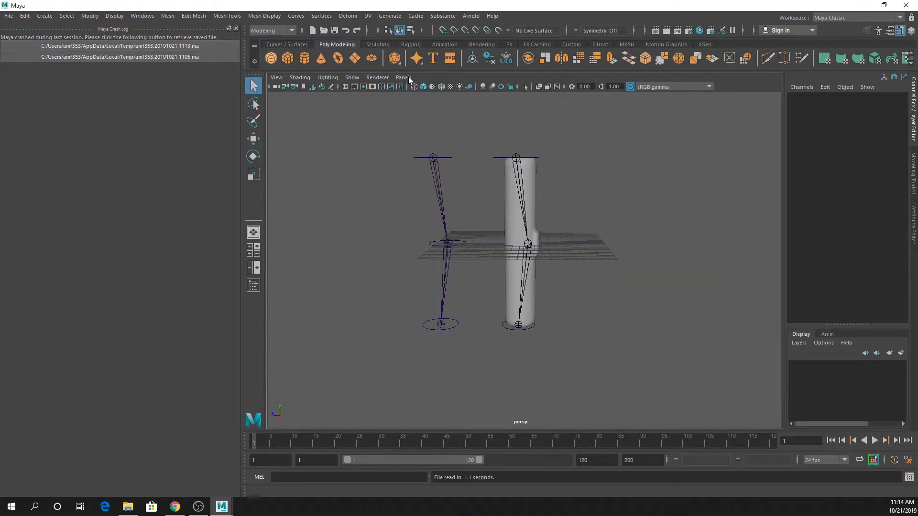
{"action": "left_click", "coordinate": [237, 28]}
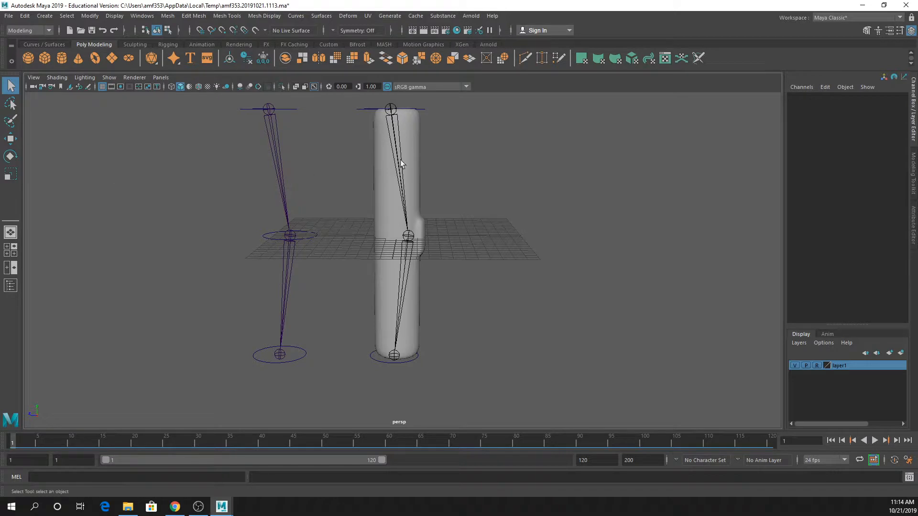
Open the Export Weight Maps options for the arm mesh and set a 1024 by 1024 map size with JPEG format.
{"action": "left_click", "coordinate": [414, 138]}
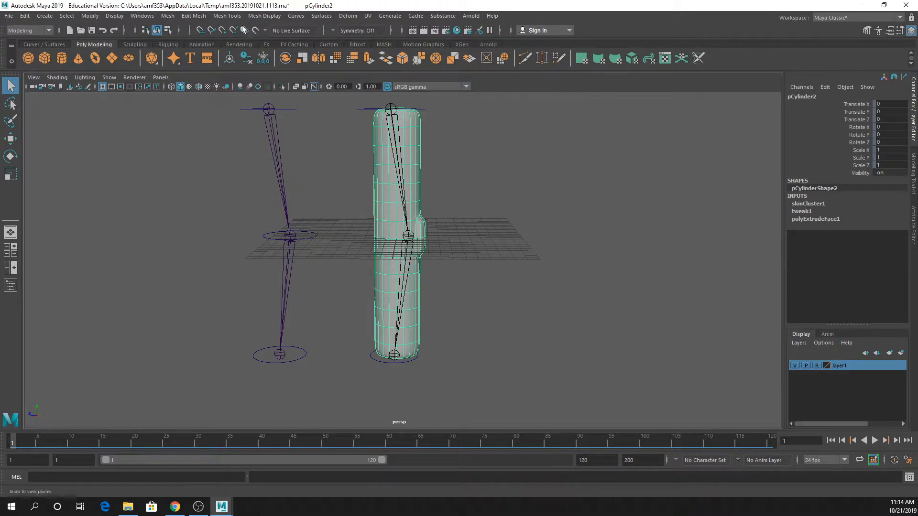
{"action": "left_click", "coordinate": [41, 29]}
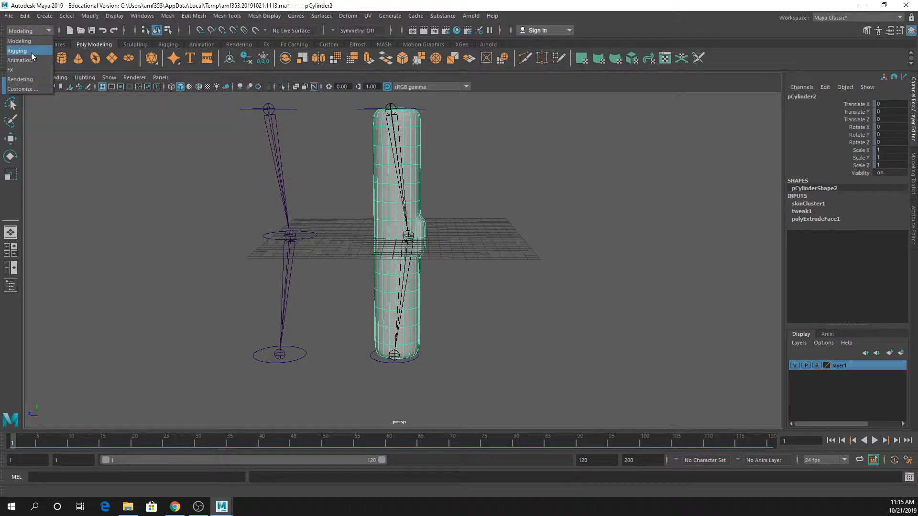
{"action": "left_click", "coordinate": [30, 51]}
{"action": "left_click", "coordinate": [191, 16]}
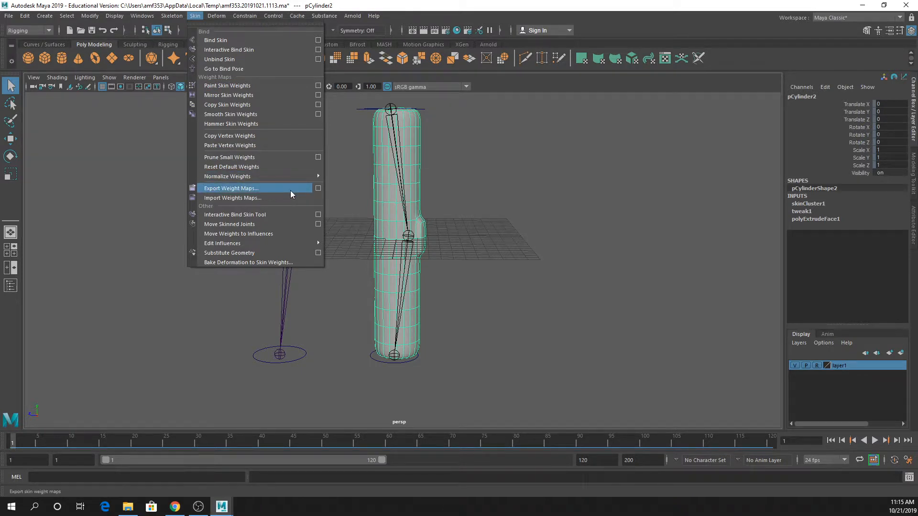
{"action": "left_click", "coordinate": [316, 190]}
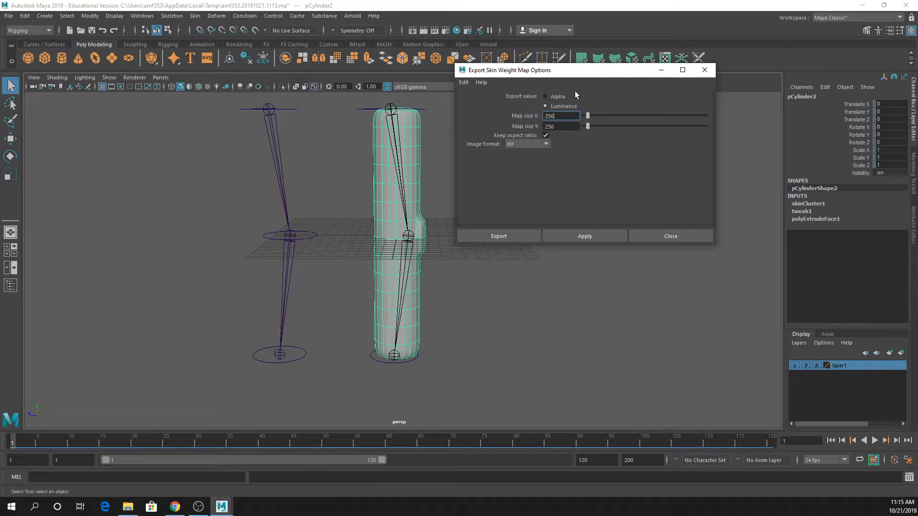
{"action": "double_click", "coordinate": [551, 116]}
{"action": "type", "text": "1024"}
{"action": "key", "text": "Tab"}
{"action": "type", "text": "1024"}
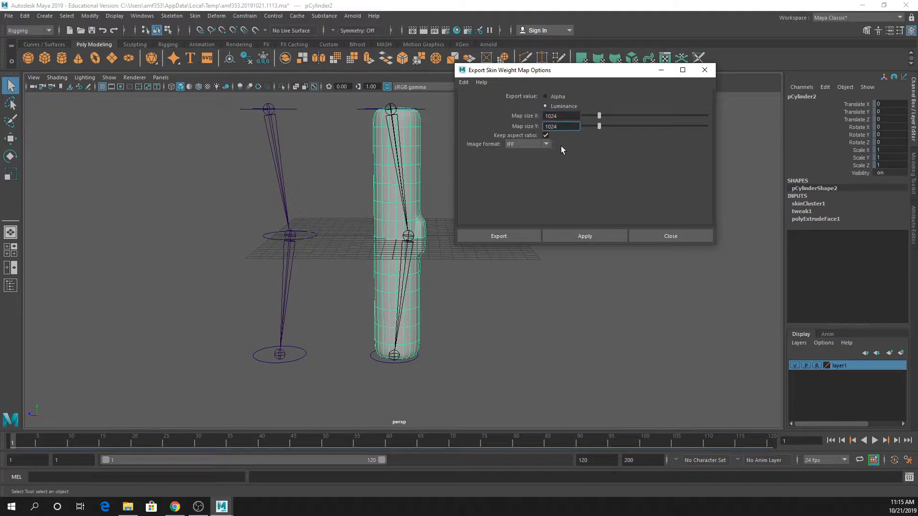
{"action": "left_click", "coordinate": [545, 144]}
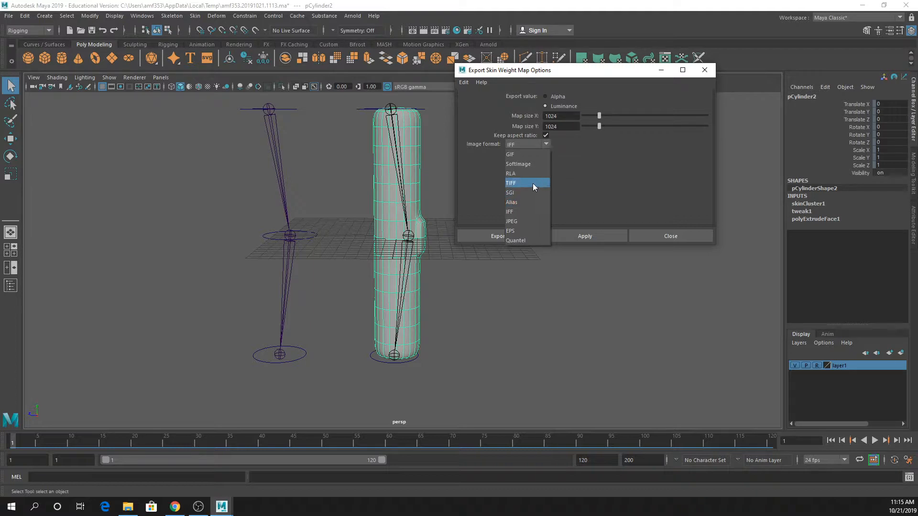
{"action": "left_click", "coordinate": [527, 221]}
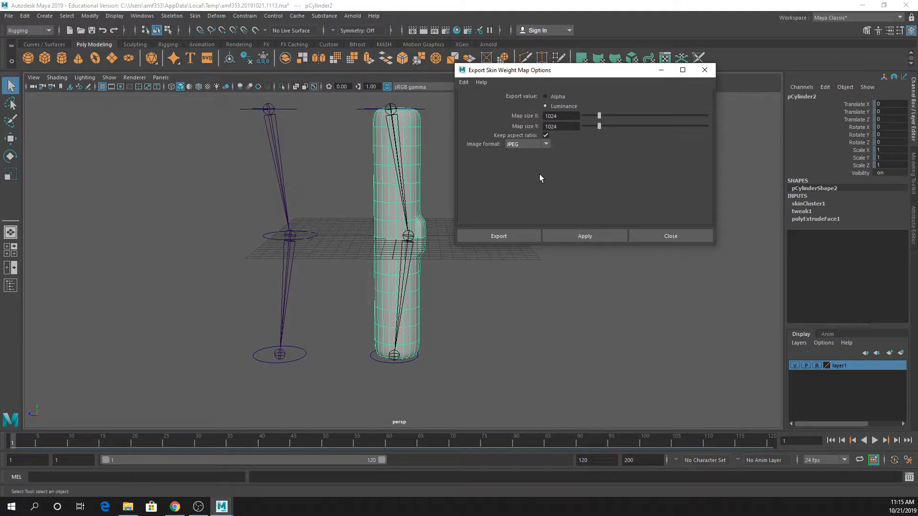
Start the weight map export and create a sourceimages folder inside the Desktop's thing folder as its destination.
{"action": "left_click", "coordinate": [593, 235]}
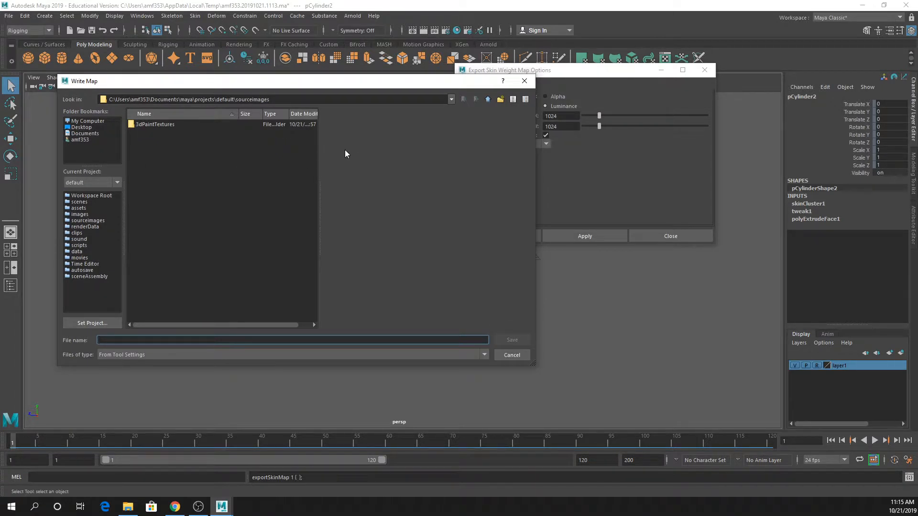
{"action": "left_click", "coordinate": [91, 127]}
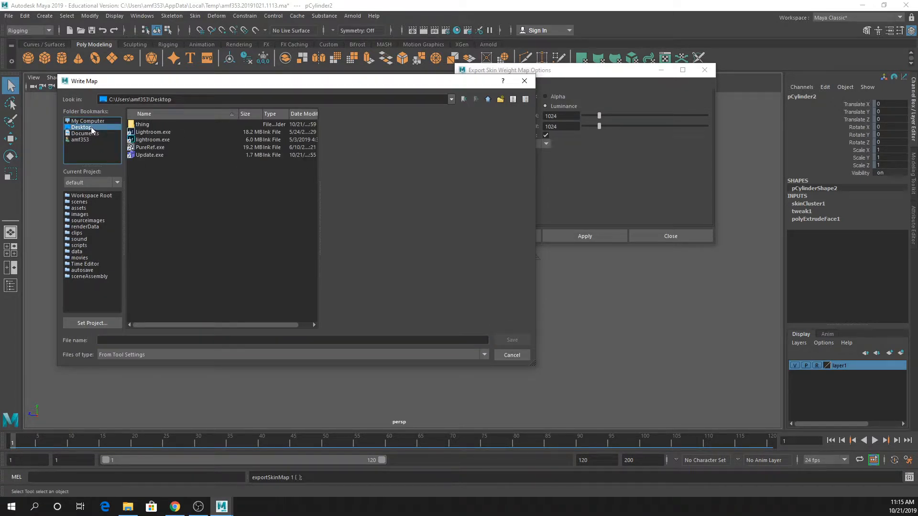
{"action": "double_click", "coordinate": [142, 124]}
{"action": "left_click", "coordinate": [500, 99]}
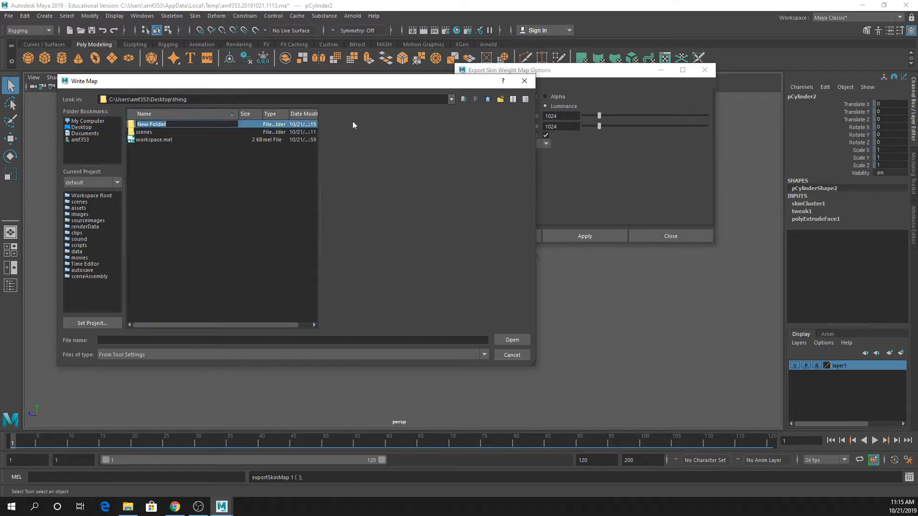
{"action": "type", "text": "sourceimages"}
{"action": "key", "text": "Return"}
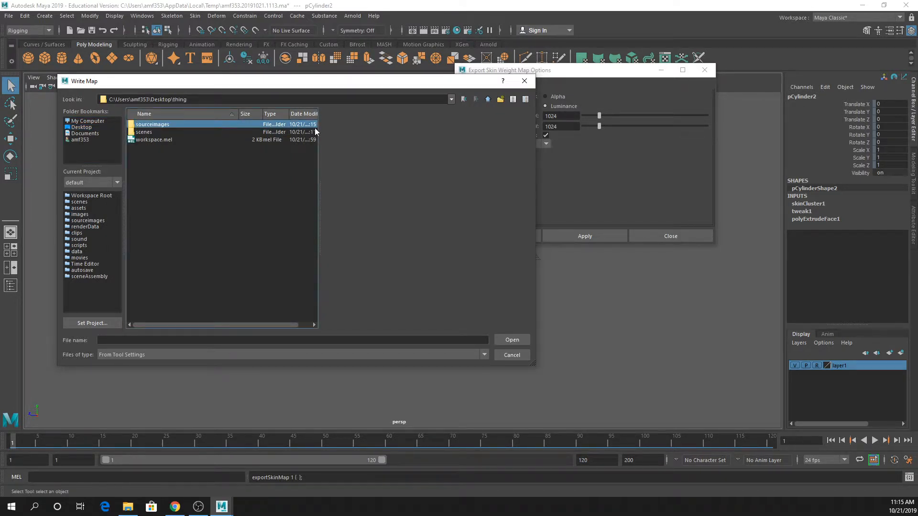
{"action": "double_click", "coordinate": [262, 125]}
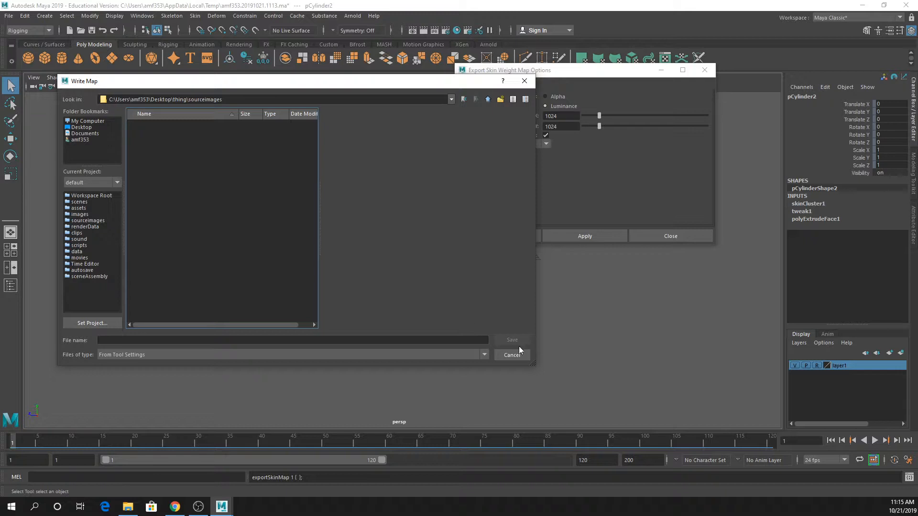
Save the exported weight maps under the name weights.
{"action": "left_click", "coordinate": [410, 341]}
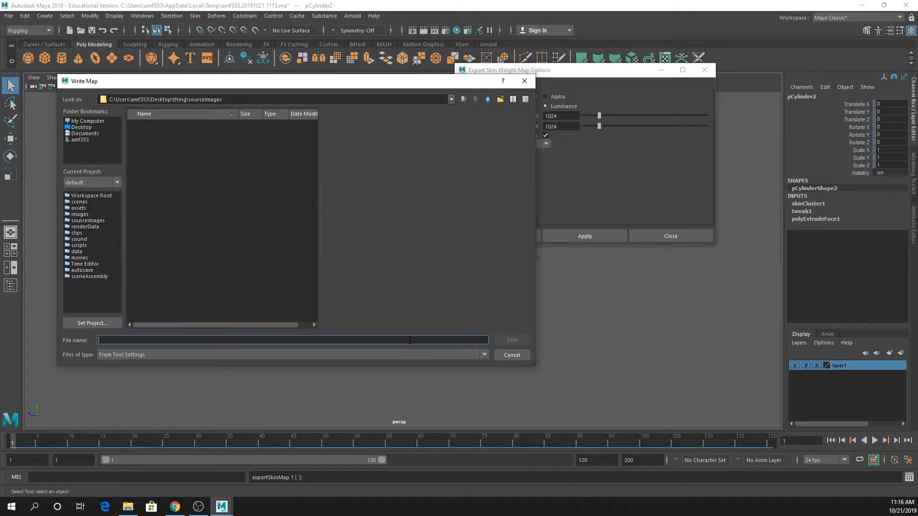
{"action": "type", "text": "weights"}
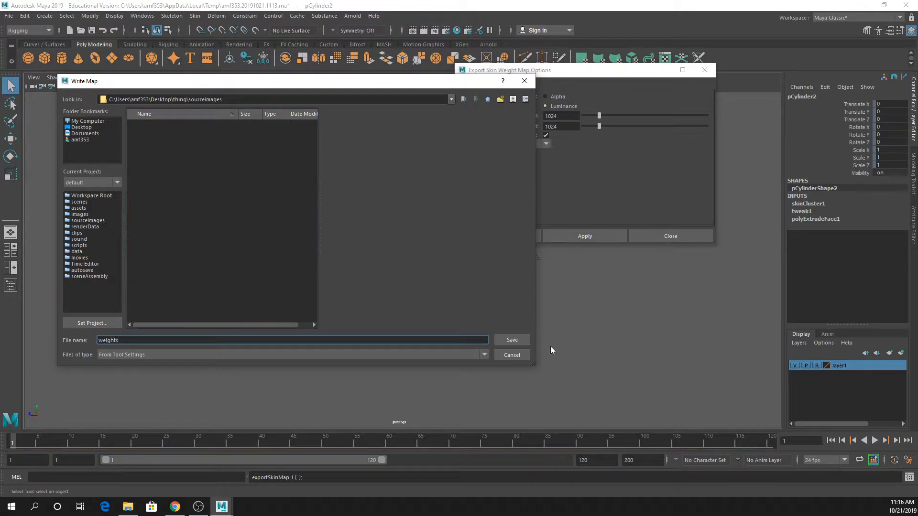
{"action": "left_click", "coordinate": [510, 340]}
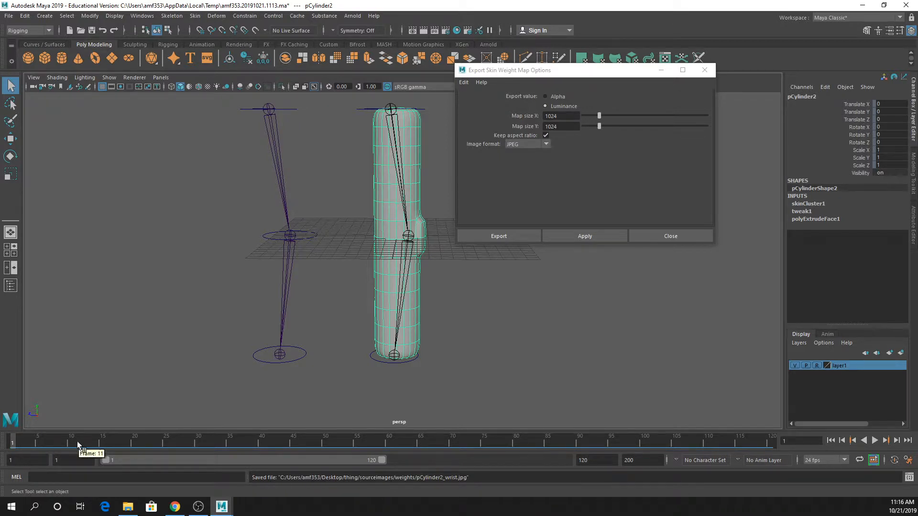
Switch to File Explorer and browse to Desktop > thing > sourceimages > weights to examine the exported map files.
{"action": "left_click", "coordinate": [127, 507]}
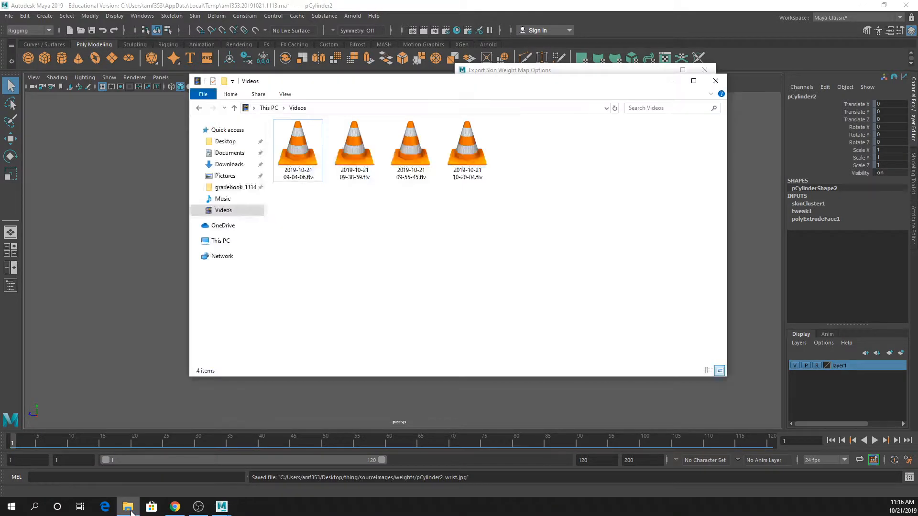
{"action": "left_click", "coordinate": [238, 142]}
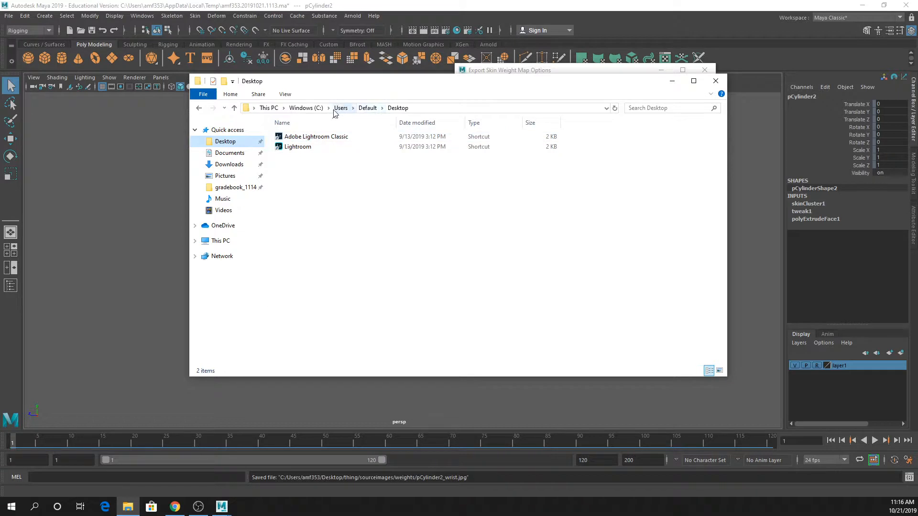
{"action": "left_click", "coordinate": [230, 164]}
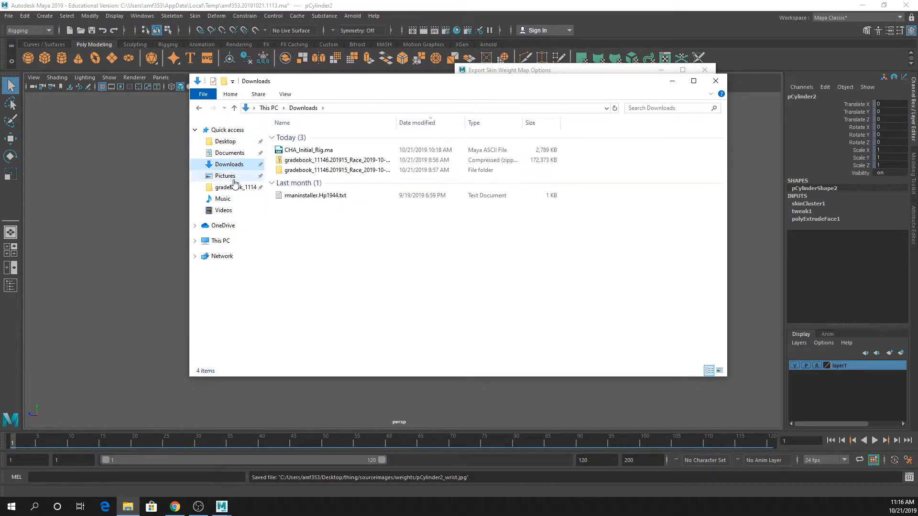
{"action": "left_click", "coordinate": [224, 240]}
{"action": "left_click", "coordinate": [448, 142]}
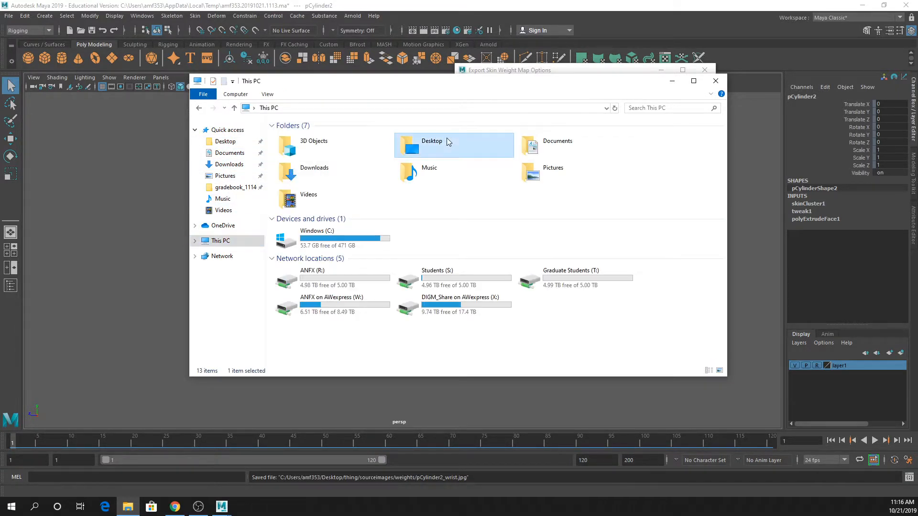
{"action": "double_click", "coordinate": [448, 142]}
{"action": "double_click", "coordinate": [293, 137]}
{"action": "left_click", "coordinate": [294, 139]}
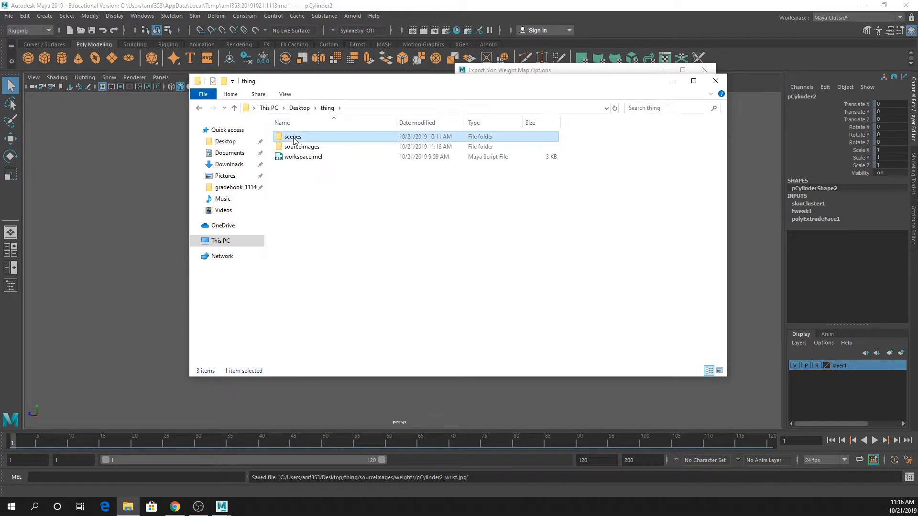
{"action": "double_click", "coordinate": [294, 147]}
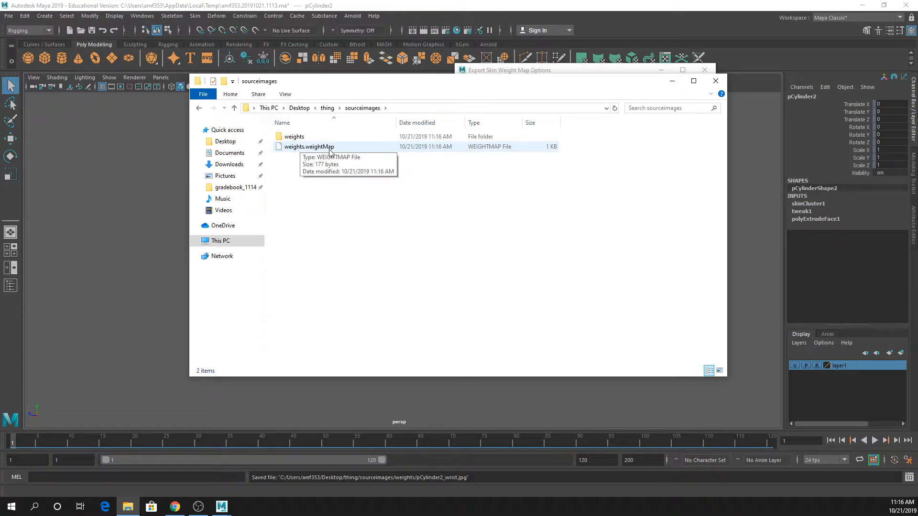
{"action": "double_click", "coordinate": [304, 138]}
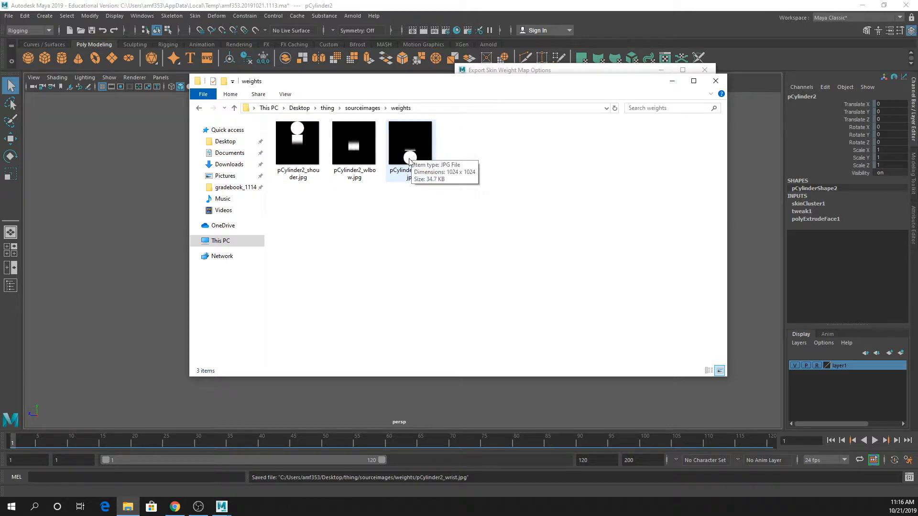
Open the shoulder weight map image in Paint to examine its black and white areas, then minimise it.
{"action": "double_click", "coordinate": [306, 143]}
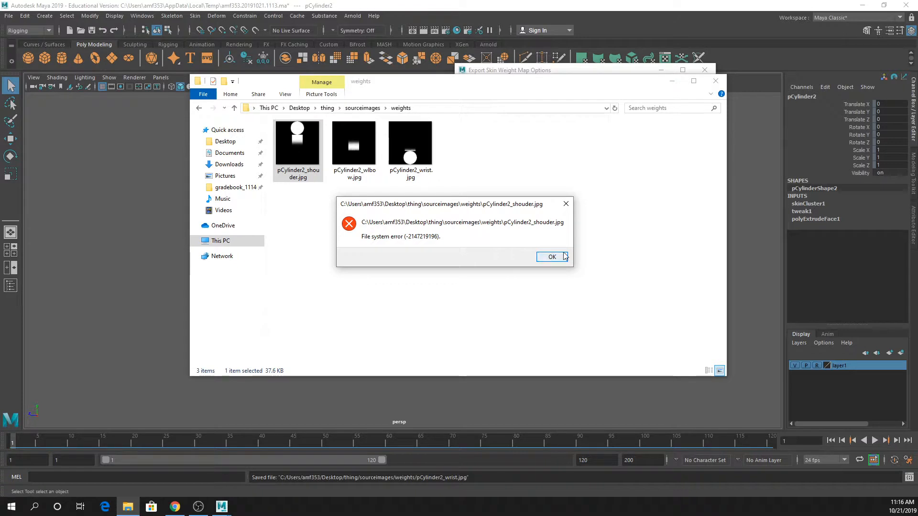
{"action": "left_click", "coordinate": [552, 256]}
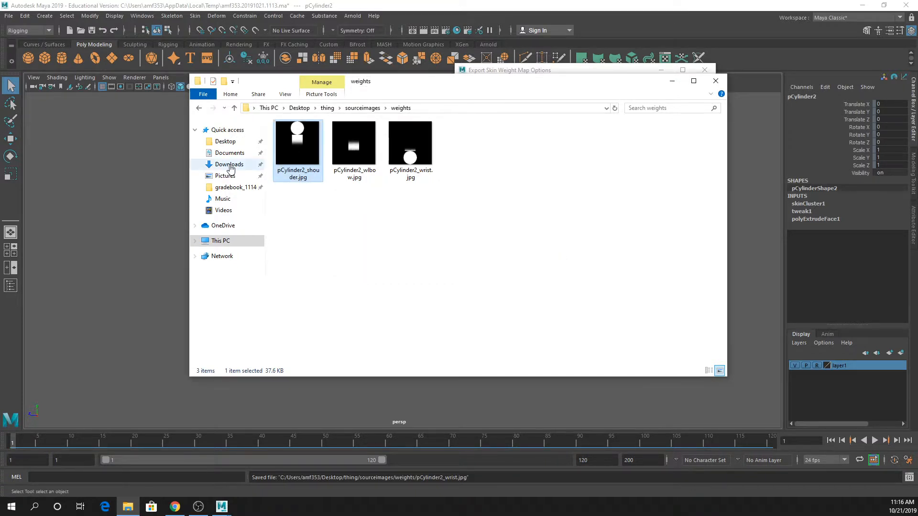
{"action": "right_click", "coordinate": [285, 153]}
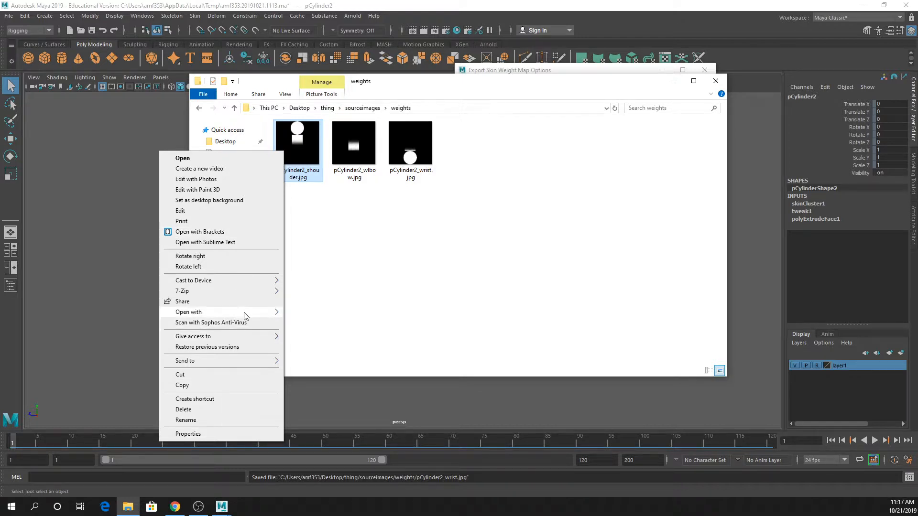
{"action": "mouse_move", "coordinate": [244, 314]}
{"action": "left_click", "coordinate": [309, 334]}
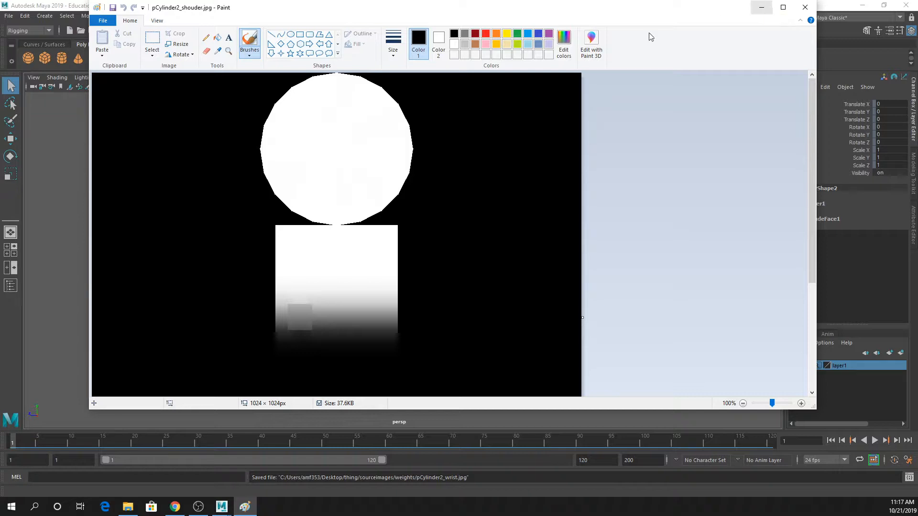
{"action": "left_click", "coordinate": [761, 7]}
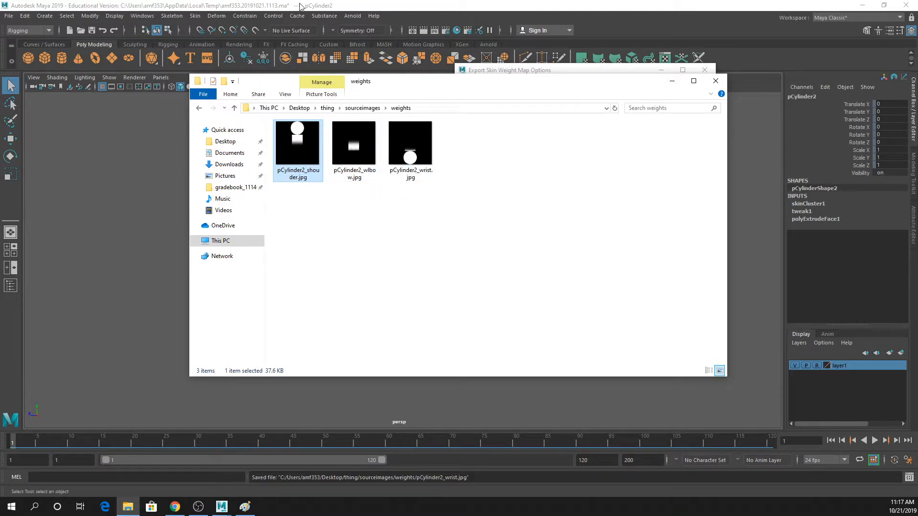
Return to Maya, close the weight map export options, and unbind the skin from the arm mesh.
{"action": "left_click", "coordinate": [757, 115]}
{"action": "left_click", "coordinate": [671, 236]}
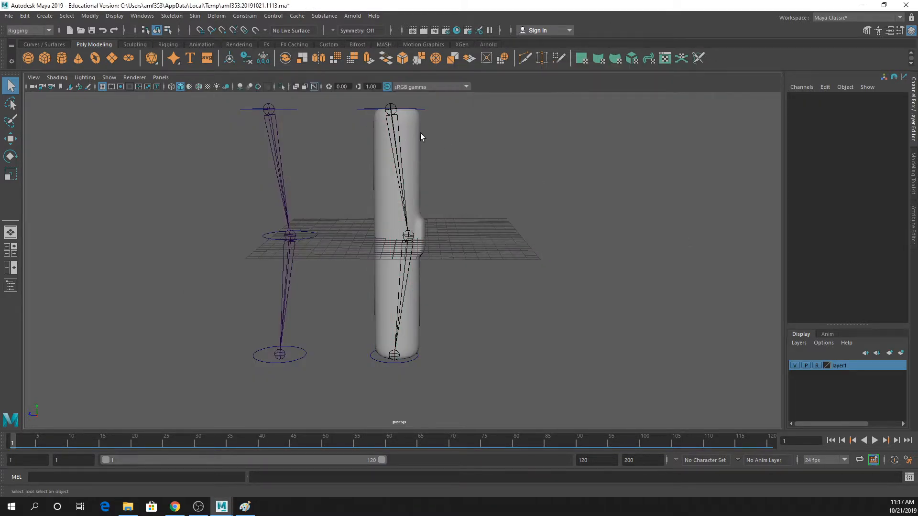
{"action": "left_click", "coordinate": [412, 138]}
{"action": "left_click", "coordinate": [195, 15]}
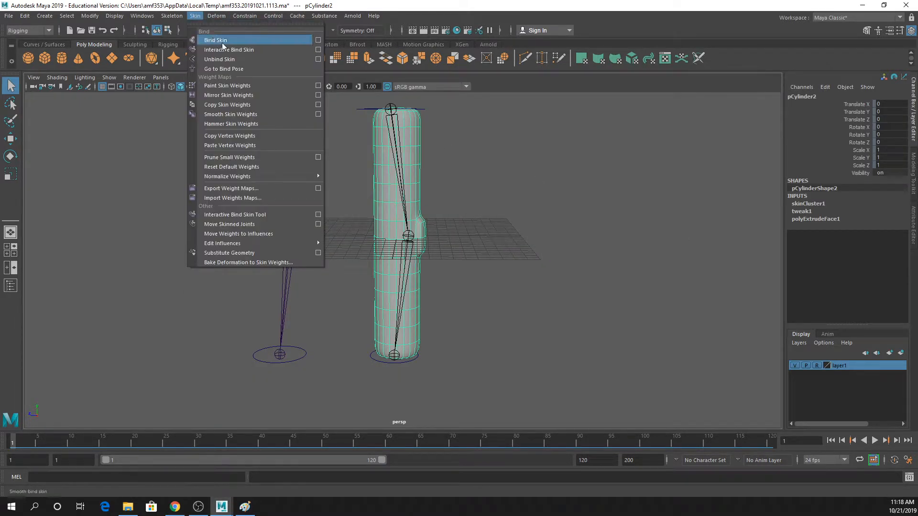
{"action": "left_click", "coordinate": [238, 59]}
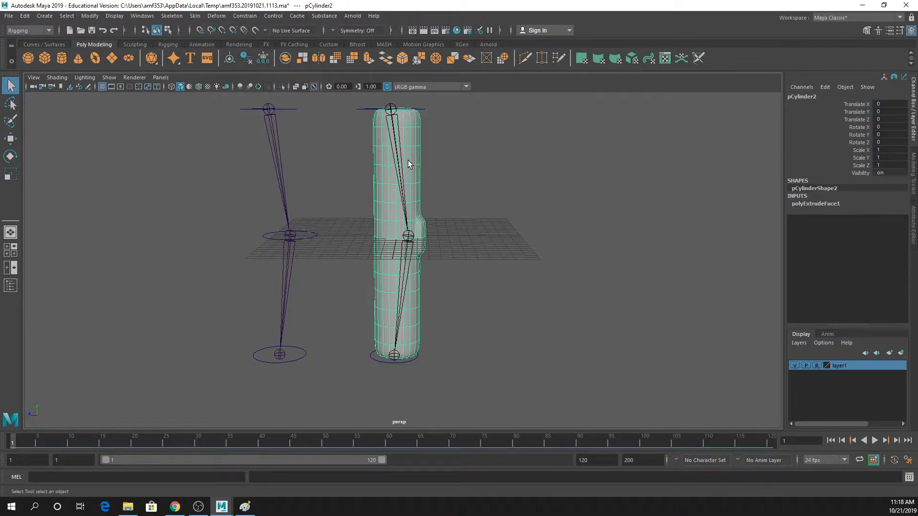
Make the joints selectable in layer1, bind the arm mesh to the shoulder joint chain, and scrub the animation to check the bend.
{"action": "left_click", "coordinate": [396, 133]}
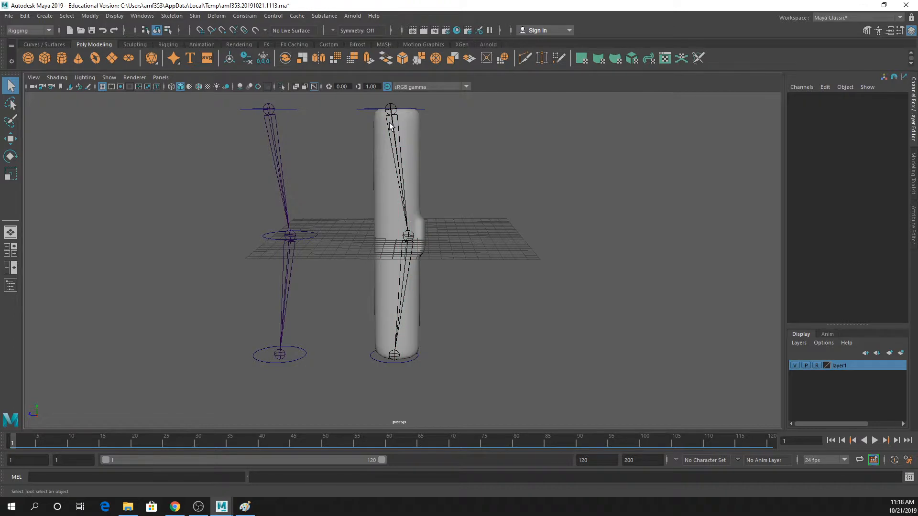
{"action": "left_click", "coordinate": [817, 365]}
{"action": "left_click", "coordinate": [394, 153]}
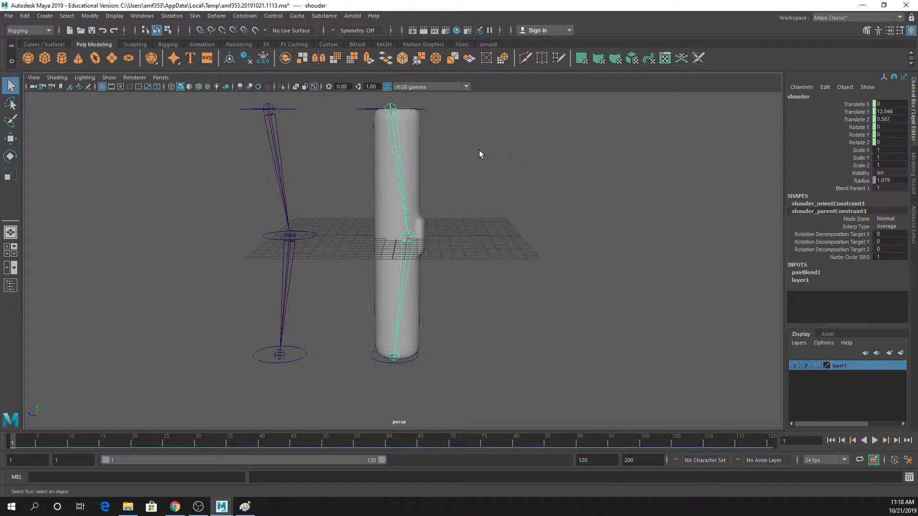
{"action": "left_click", "coordinate": [408, 142], "text": "shift"}
{"action": "left_click", "coordinate": [196, 16]}
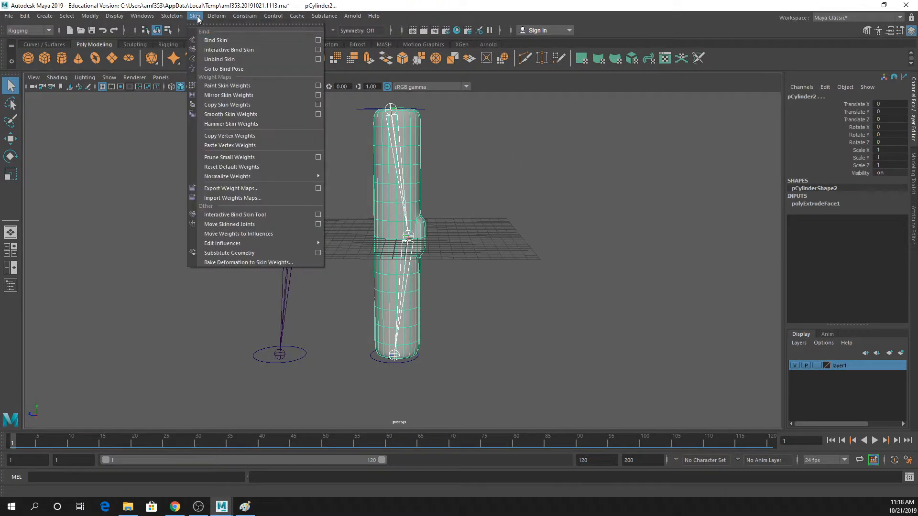
{"action": "left_click", "coordinate": [213, 40]}
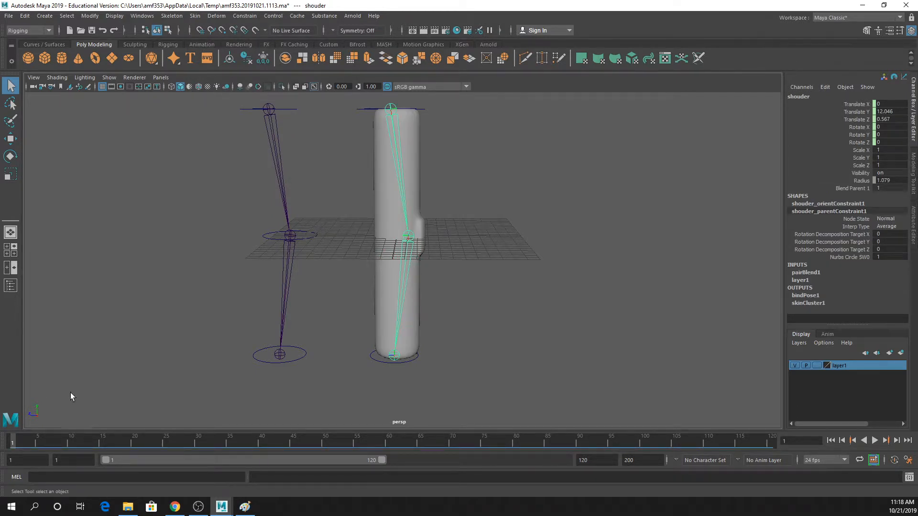
{"action": "left_click_drag", "start_coordinate": [33, 441], "coordinate": [90, 440]}
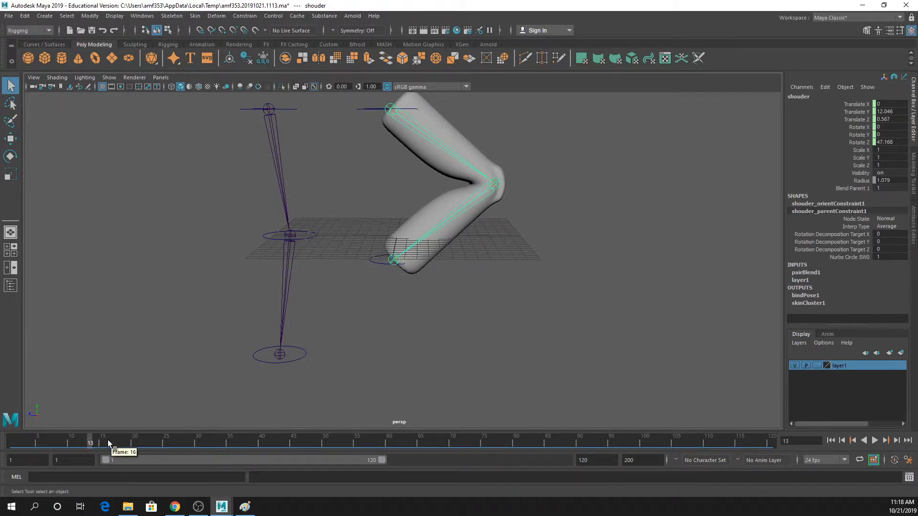
{"action": "left_click_drag", "start_coordinate": [108, 440], "coordinate": [12, 440]}
Try to import weights.weightMap from Desktop > thing > sourceimages onto the rebound arm mesh.
{"action": "left_click", "coordinate": [404, 145]}
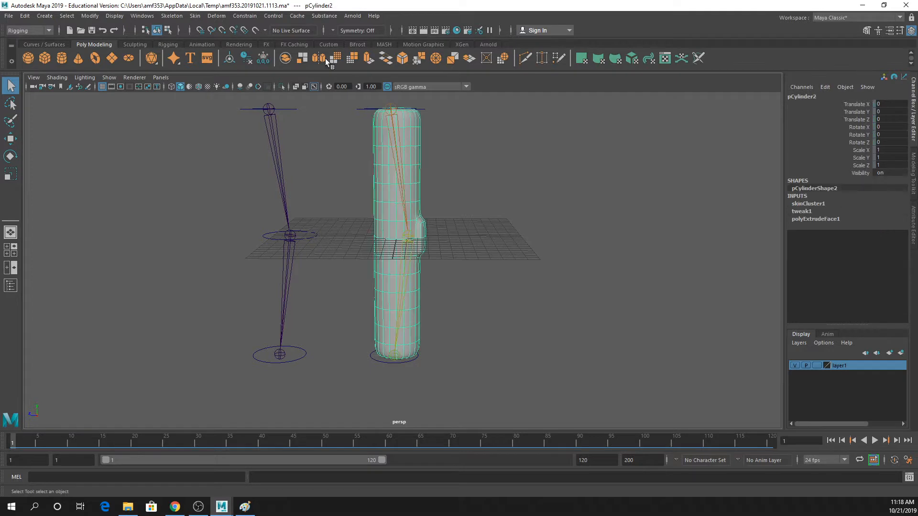
{"action": "left_click", "coordinate": [195, 16]}
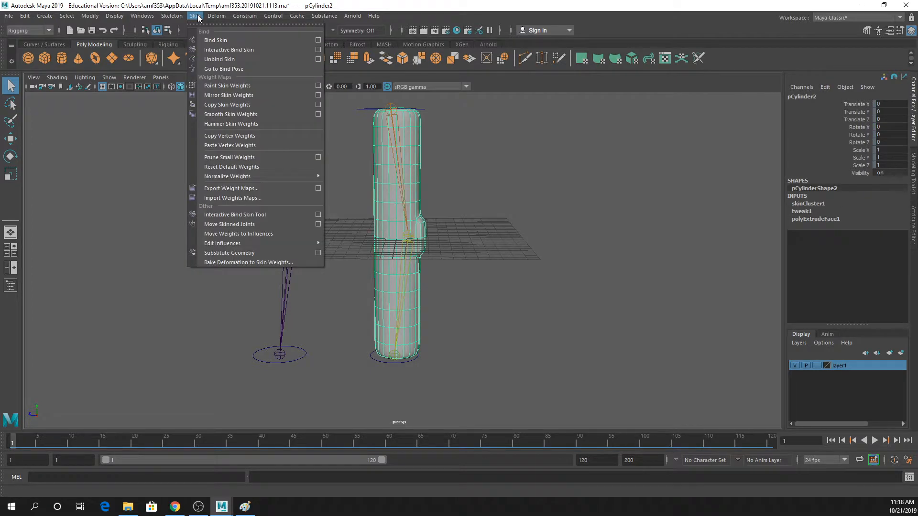
{"action": "left_click", "coordinate": [242, 199]}
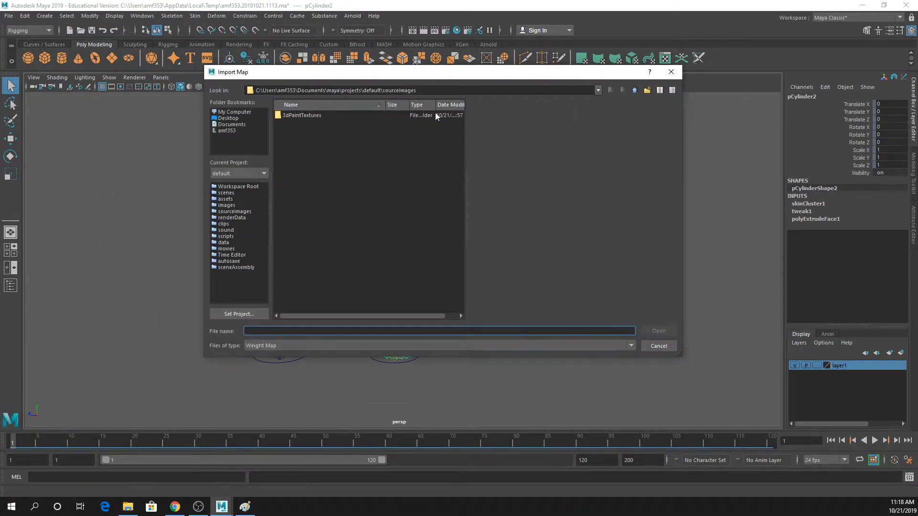
{"action": "left_click", "coordinate": [232, 118]}
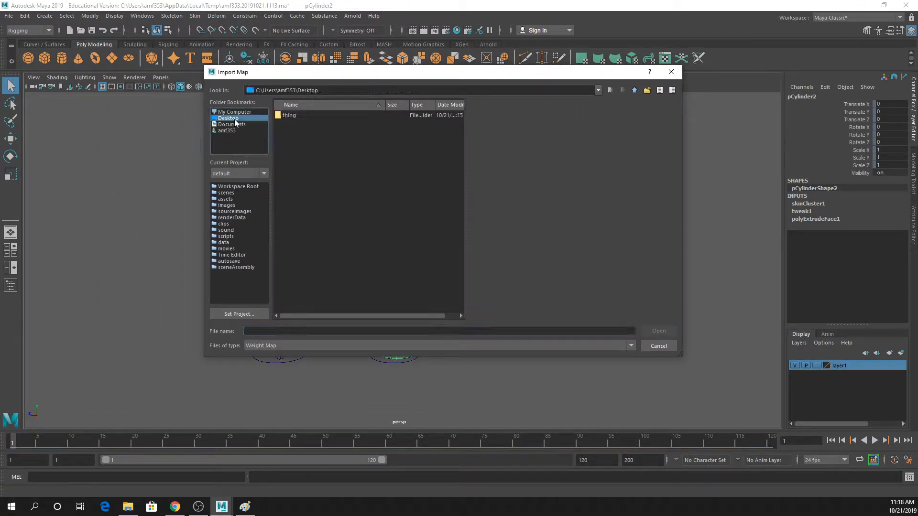
{"action": "double_click", "coordinate": [288, 115]}
{"action": "double_click", "coordinate": [305, 123]}
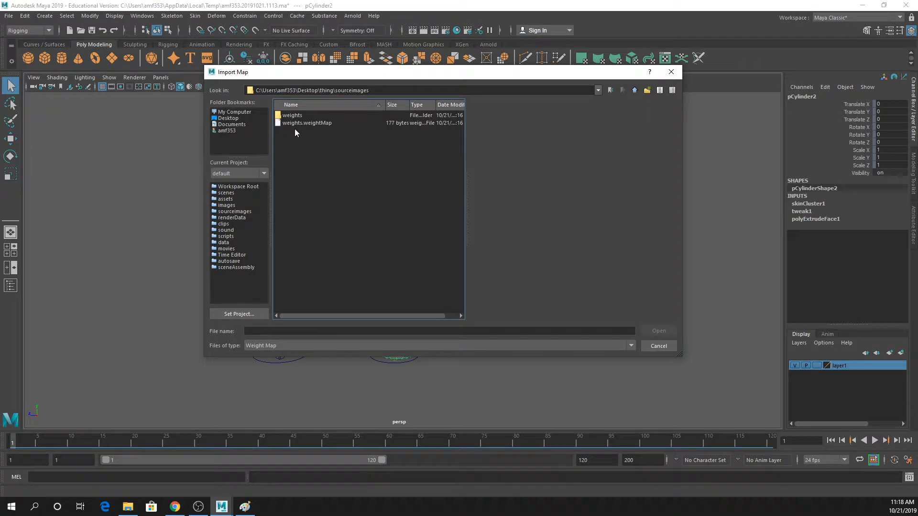
{"action": "double_click", "coordinate": [314, 122]}
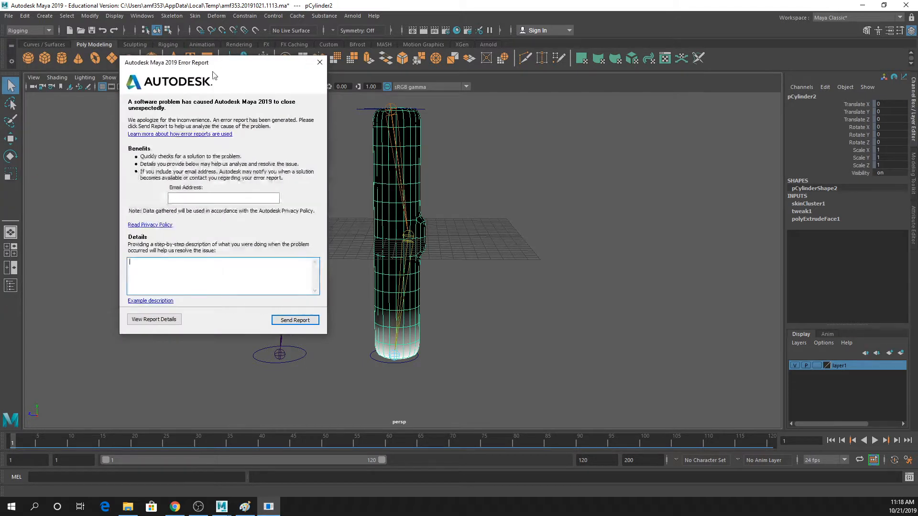
Dismiss the Maya error report and close the shoulder weight map image in Paint.
{"action": "left_click", "coordinate": [292, 221]}
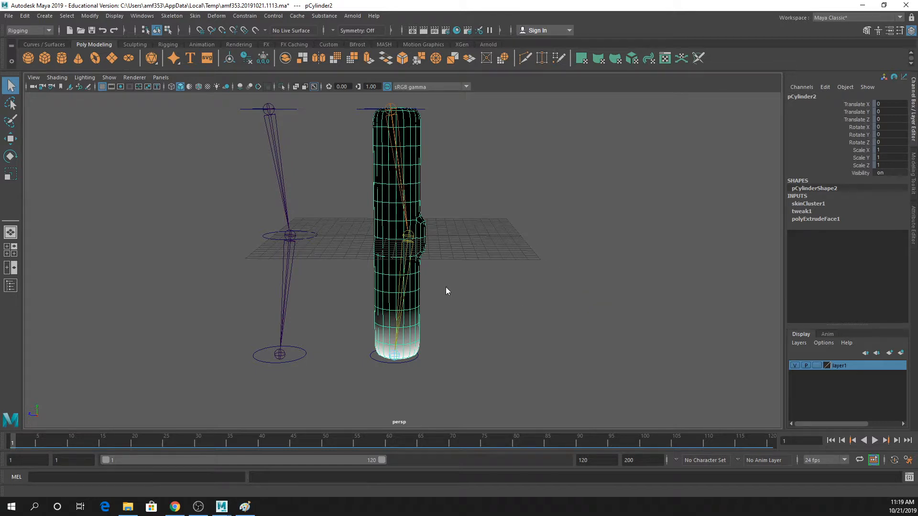
{"action": "left_click", "coordinate": [245, 506]}
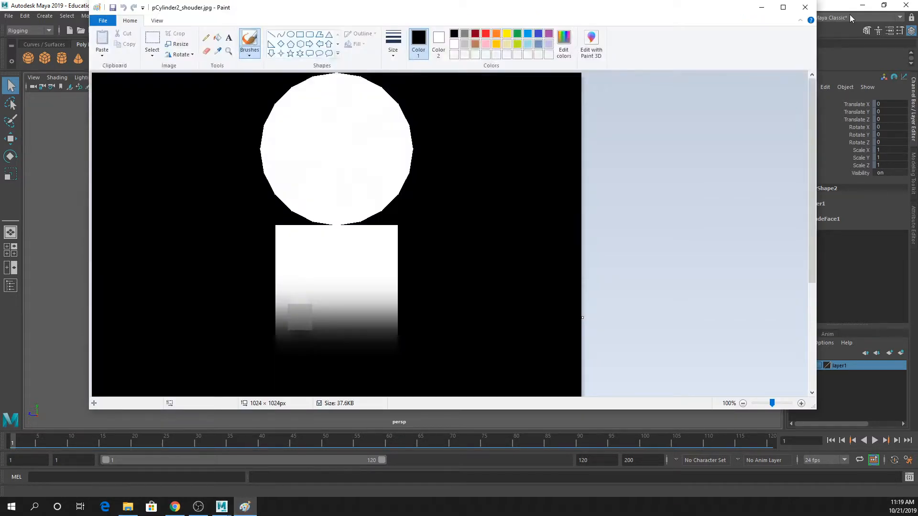
{"action": "left_click", "coordinate": [804, 9]}
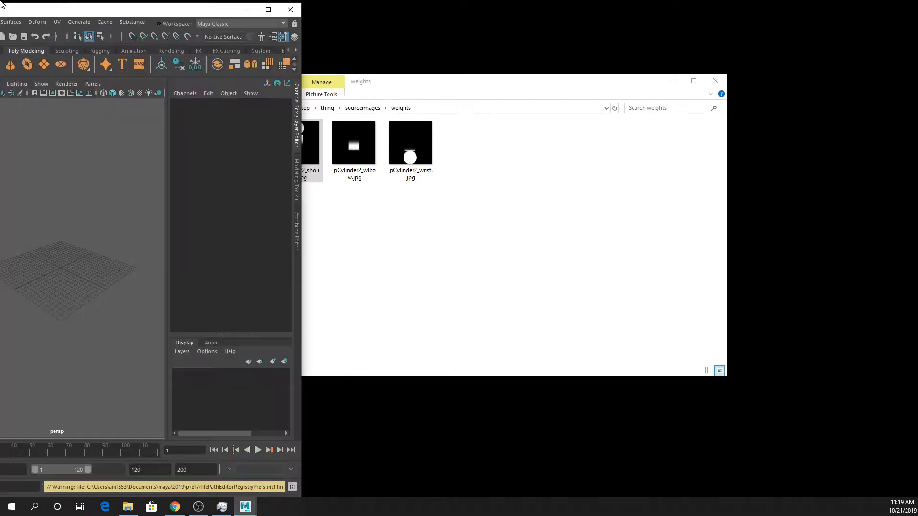
Maximise the restarted Maya, recover the crash-saved scene ending in 1118.ma, check the arm's animation, and close the crash log.
{"action": "left_click_drag", "start_coordinate": [391, 20], "coordinate": [648, 8]}
{"action": "left_click", "coordinate": [719, 7]}
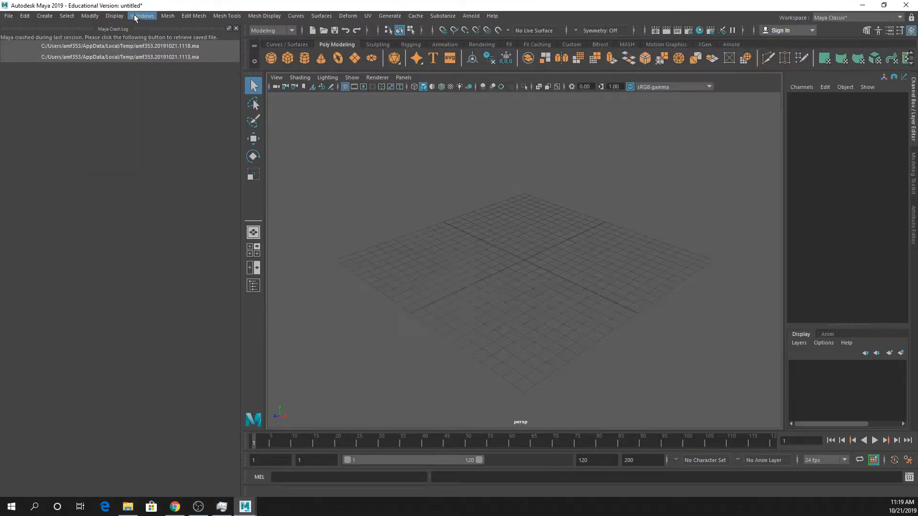
{"action": "left_click", "coordinate": [150, 45]}
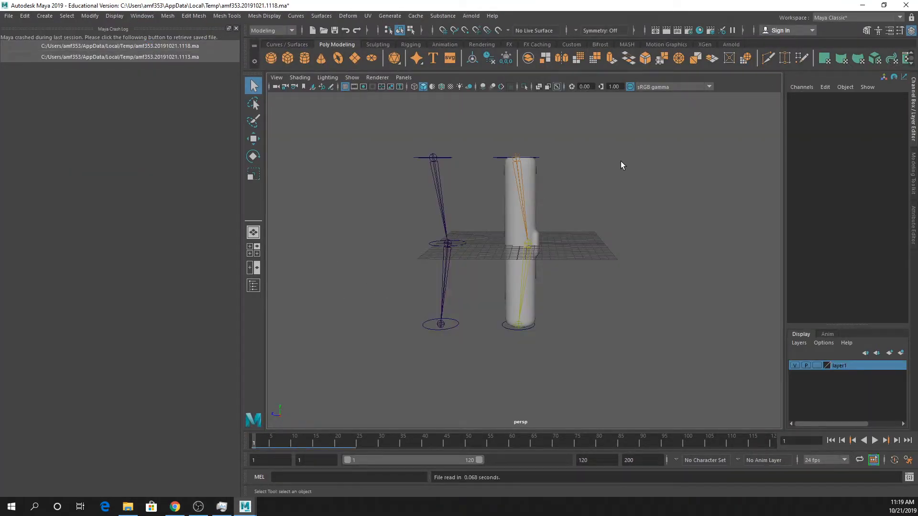
{"action": "left_click", "coordinate": [512, 225]}
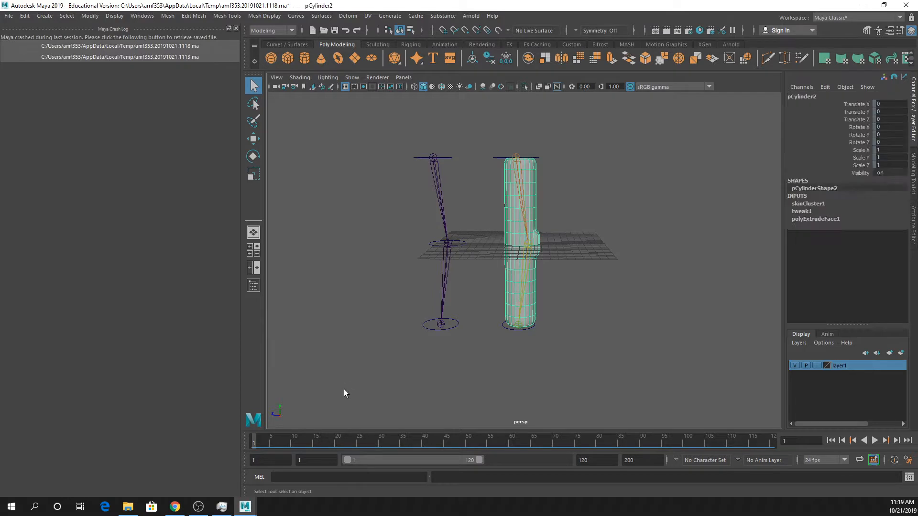
{"action": "left_click_drag", "start_coordinate": [317, 444], "coordinate": [180, 422]}
{"action": "left_click", "coordinate": [236, 29]}
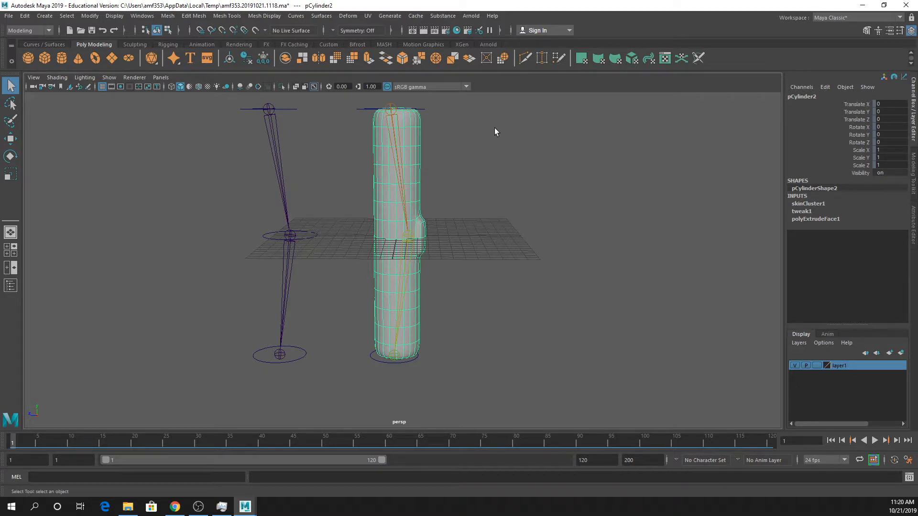
Switch to the Rigging menu set and unbind the skin from the recovered arm mesh.
{"action": "left_click", "coordinate": [40, 29]}
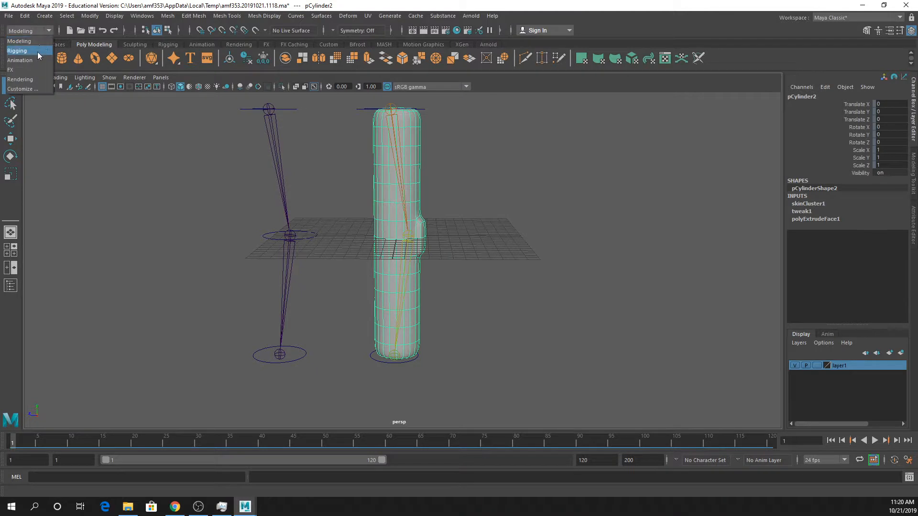
{"action": "left_click", "coordinate": [37, 52]}
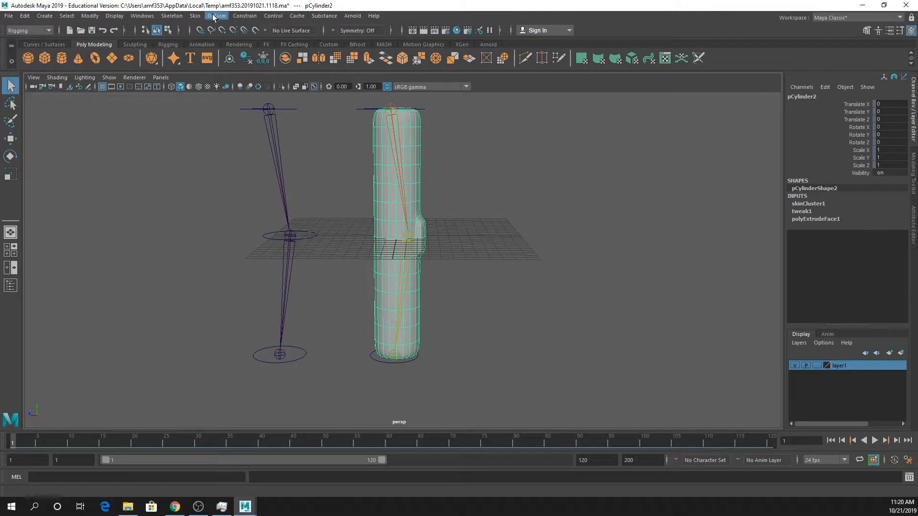
{"action": "left_click", "coordinate": [194, 16]}
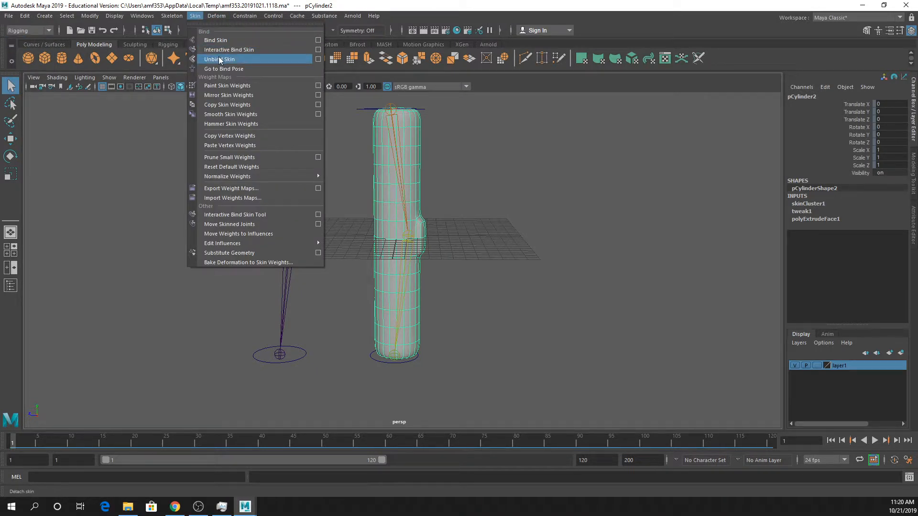
{"action": "left_click", "coordinate": [220, 59]}
Bind the arm mesh to the shoulder joint chain again and scrub the animation to check how it bends.
{"action": "left_click", "coordinate": [400, 128]}
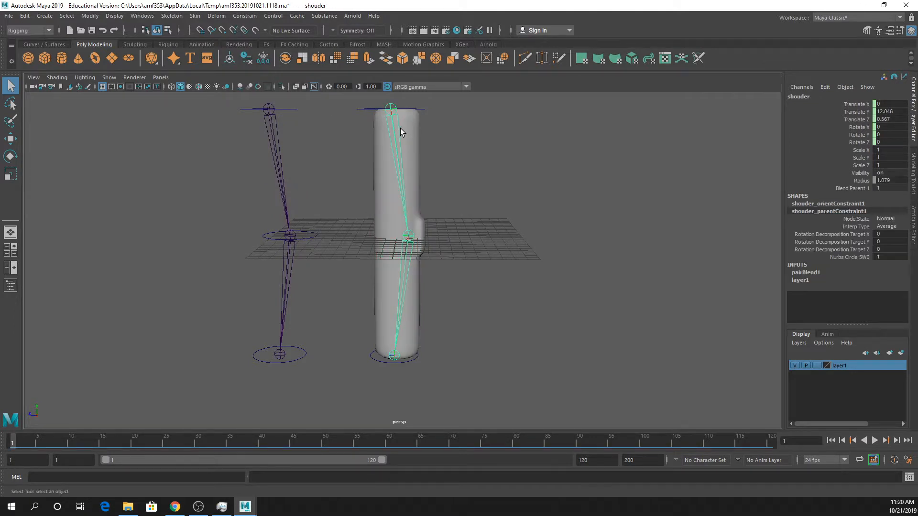
{"action": "left_click", "coordinate": [400, 128], "text": "shift"}
{"action": "left_click", "coordinate": [195, 16]}
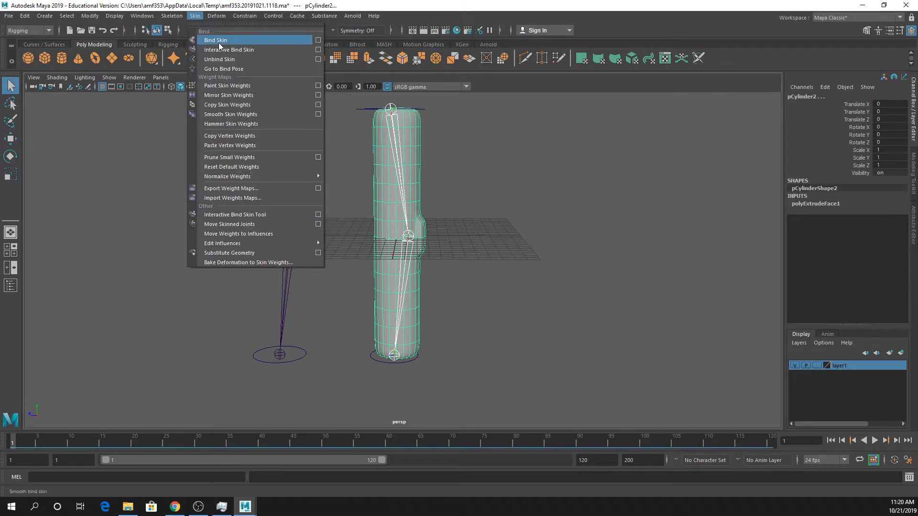
{"action": "left_click", "coordinate": [256, 40]}
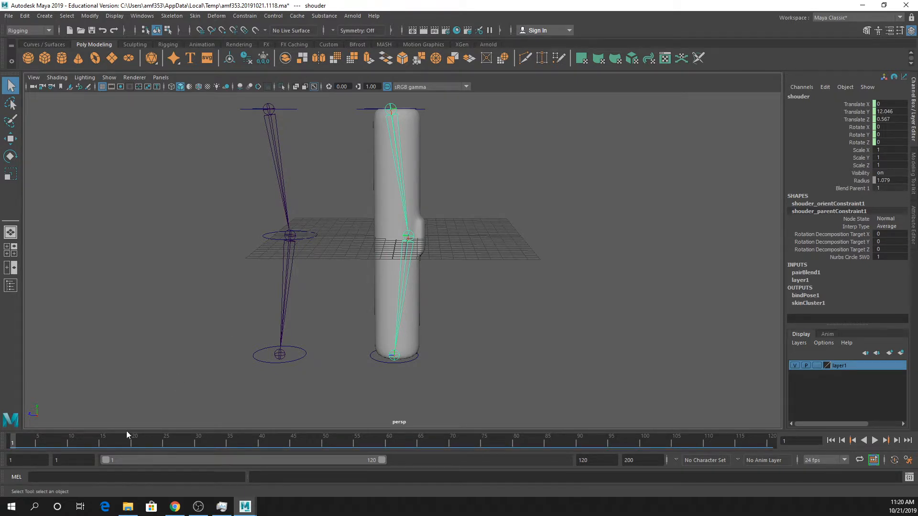
{"action": "key", "text": "alt+v"}
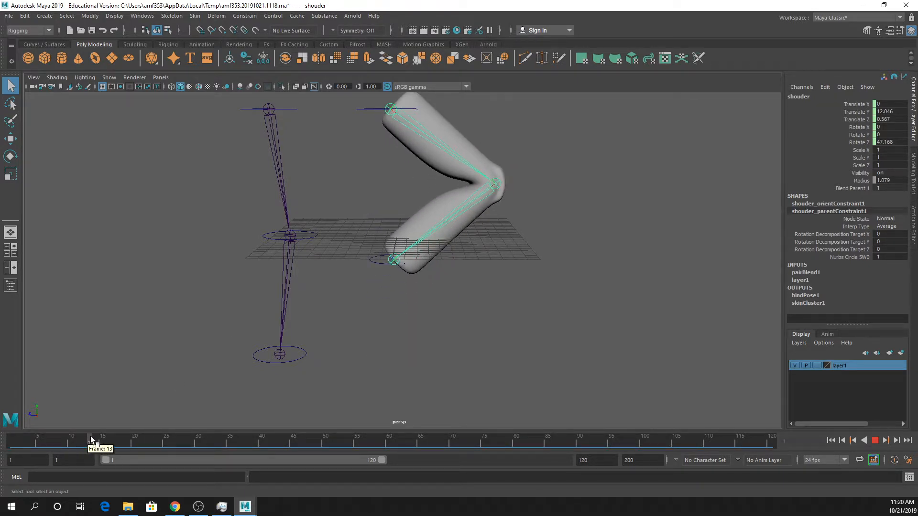
{"action": "left_click_drag", "start_coordinate": [96, 439], "coordinate": [13, 439]}
Select the freshly bound arm mesh and try the weight map import again.
{"action": "left_click", "coordinate": [376, 200]}
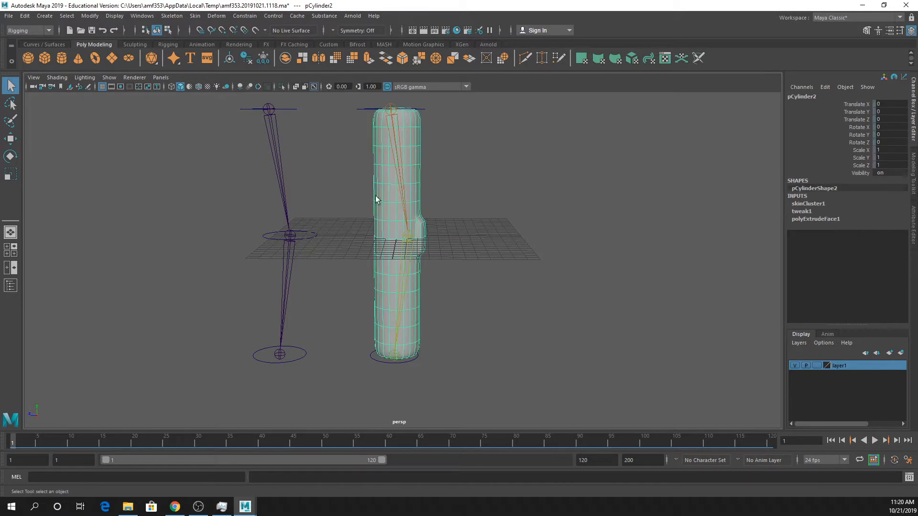
{"action": "left_click", "coordinate": [195, 15]}
{"action": "left_click", "coordinate": [277, 193]}
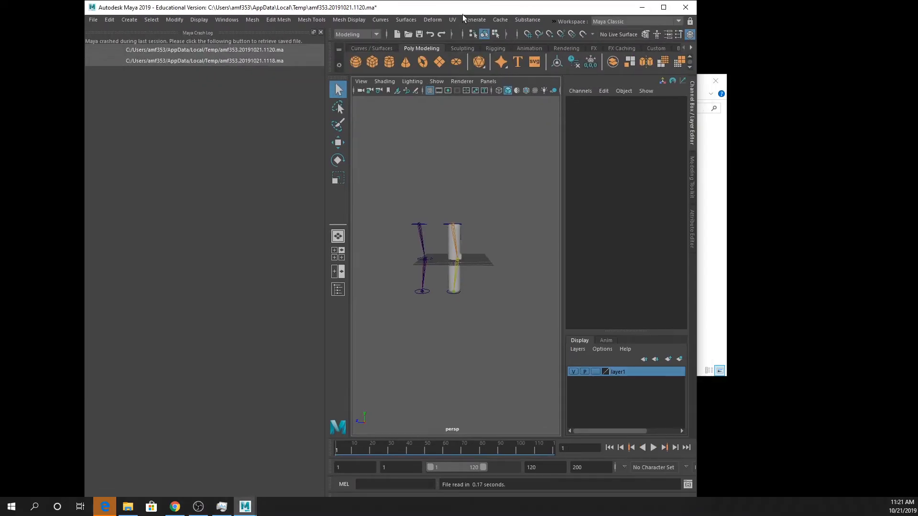
Maximise the recovered scene's window without the crash log and open the Outliner.
{"action": "left_click", "coordinate": [321, 33]}
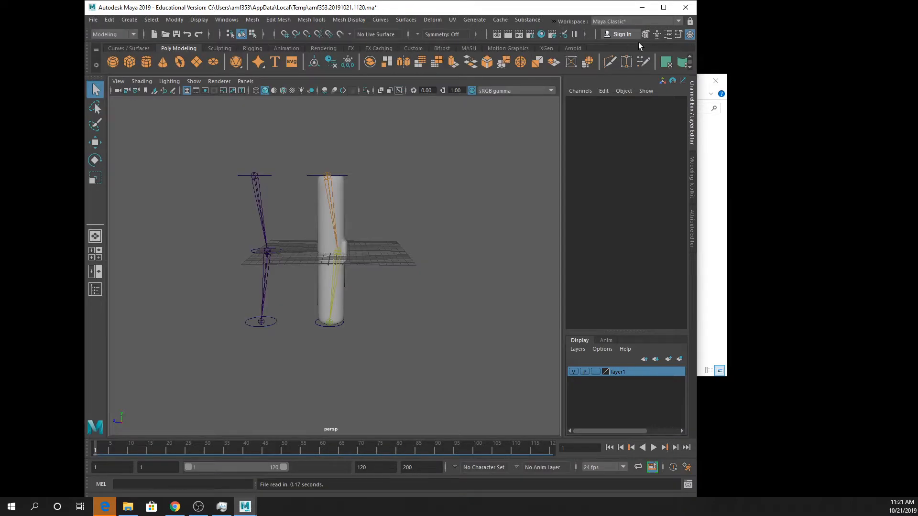
{"action": "left_click", "coordinate": [664, 9]}
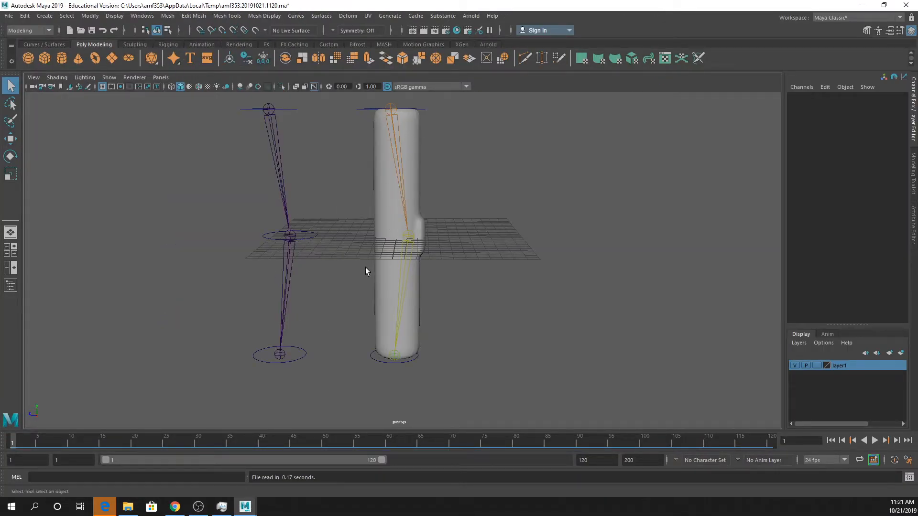
{"action": "left_click", "coordinate": [161, 17]}
{"action": "mouse_move", "coordinate": [189, 40]}
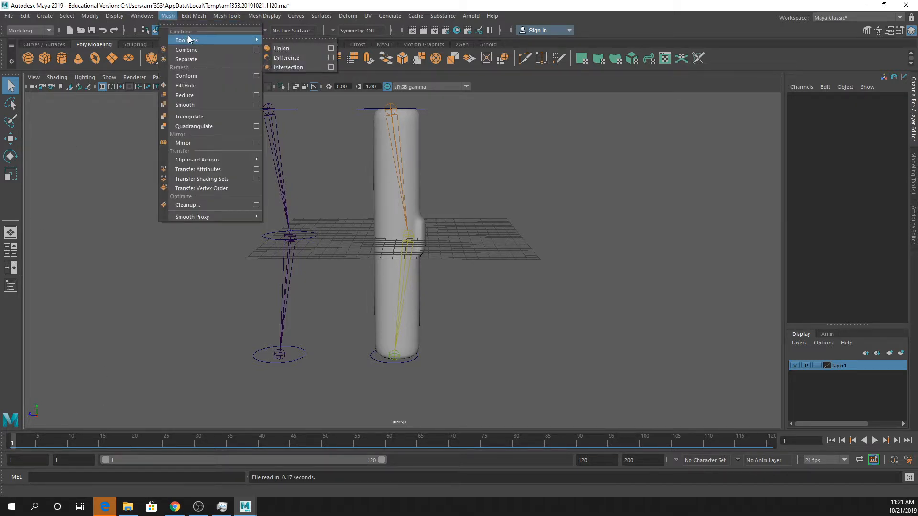
{"action": "left_click", "coordinate": [142, 16]}
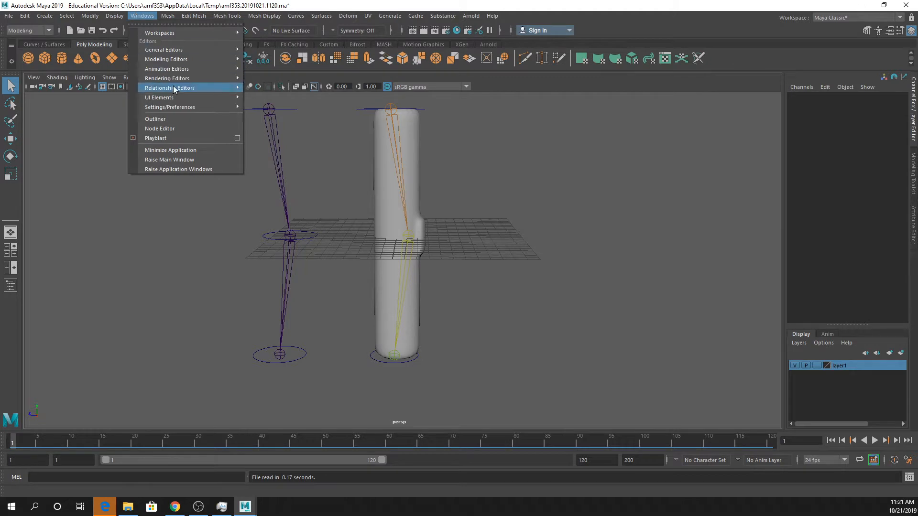
{"action": "mouse_move", "coordinate": [199, 59]}
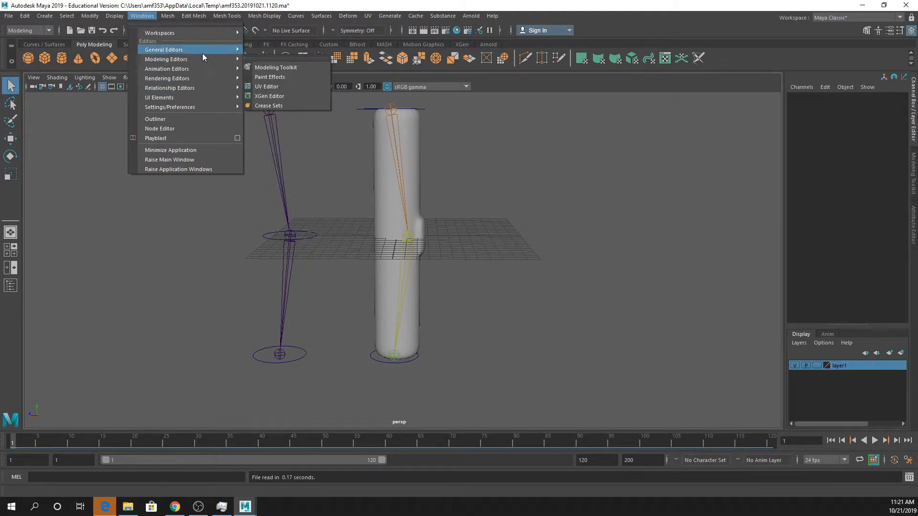
{"action": "left_click", "coordinate": [178, 119]}
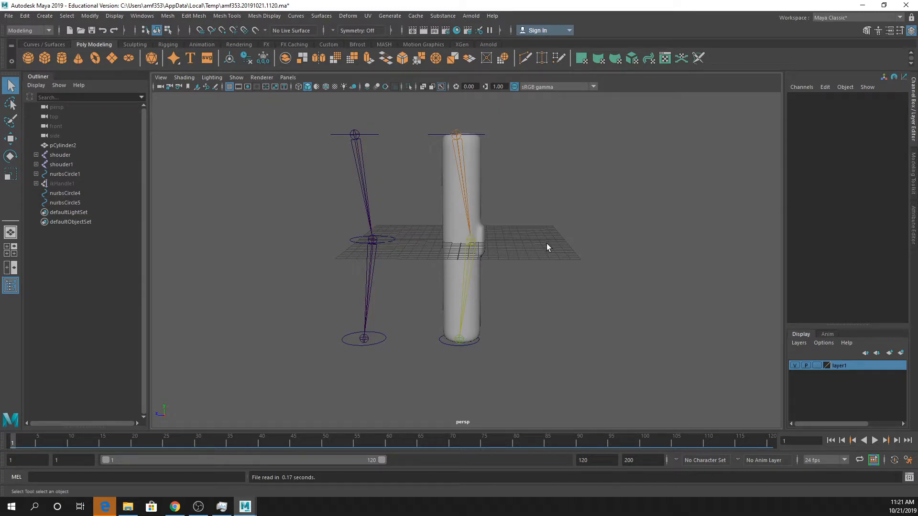
Delete the duplicate shouder1 joint chain beside the arm together with its nurbsCircle1 control curves.
{"action": "left_click_drag", "start_coordinate": [423, 379], "coordinate": [371, 278]}
{"action": "key", "text": "ctrl+h"}
{"action": "left_click_drag", "start_coordinate": [311, 125], "coordinate": [369, 343]}
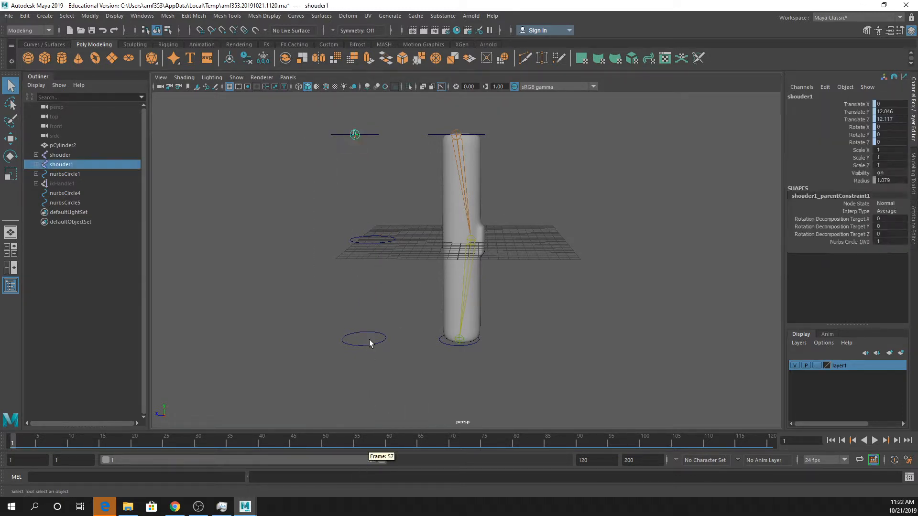
{"action": "key", "text": "Delete"}
{"action": "left_click_drag", "start_coordinate": [323, 113], "coordinate": [356, 343]}
{"action": "key", "text": "Delete"}
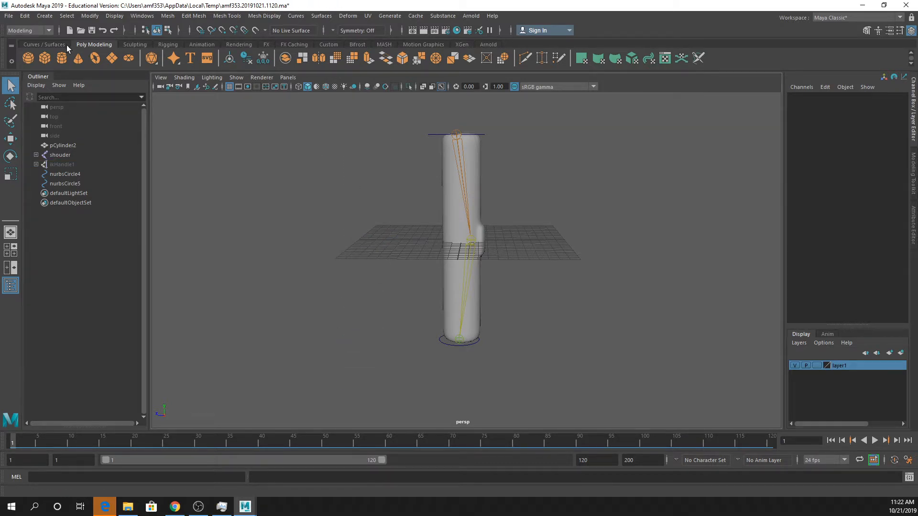
Create a NURBS circle at the origin around the arm, scale it uniformly to about 9.3 and name it master.
{"action": "left_click", "coordinate": [44, 45]}
{"action": "left_click", "coordinate": [34, 60]}
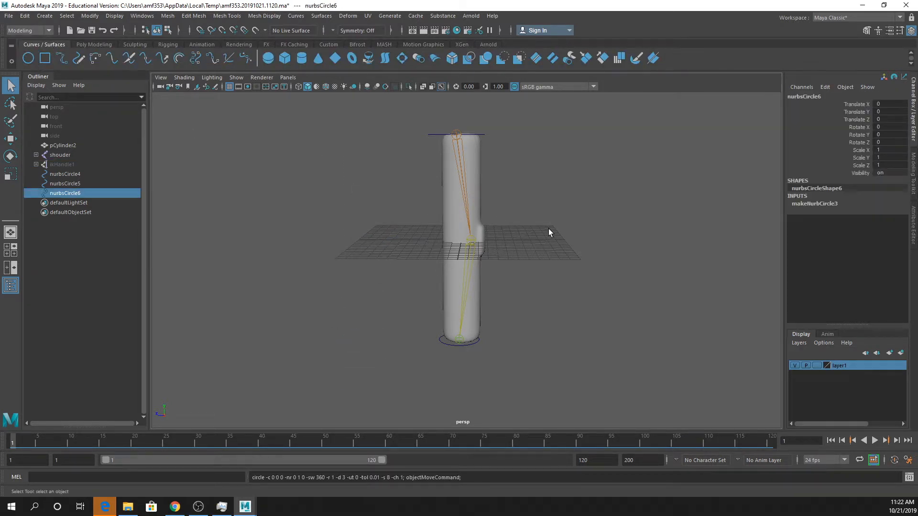
{"action": "key", "text": "r"}
{"action": "left_click_drag", "start_coordinate": [459, 238], "coordinate": [570, 242]}
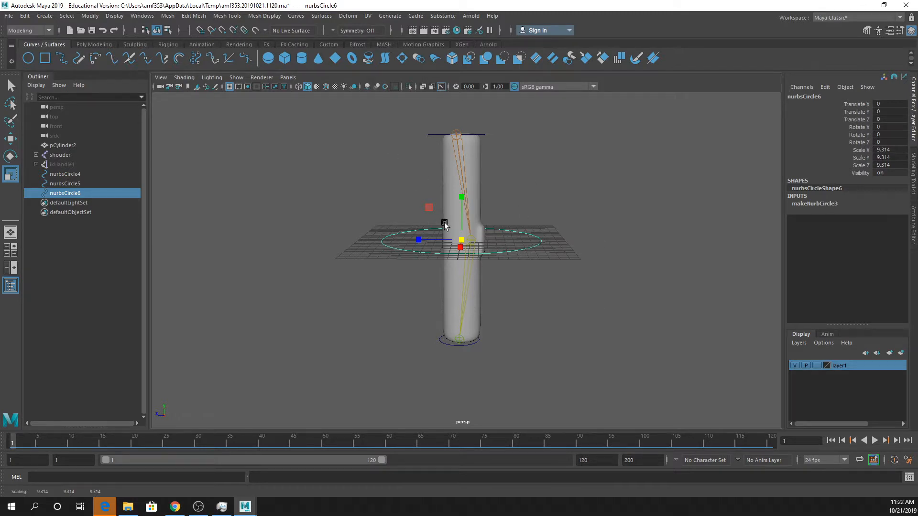
{"action": "left_click_drag", "start_coordinate": [547, 217], "coordinate": [545, 253], "text": "alt"}
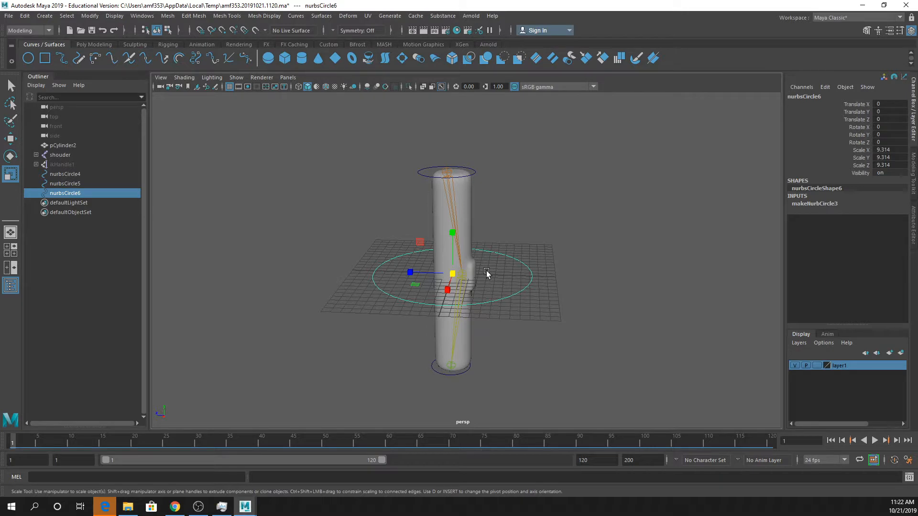
{"action": "double_click", "coordinate": [63, 193]}
{"action": "type", "text": "master"}
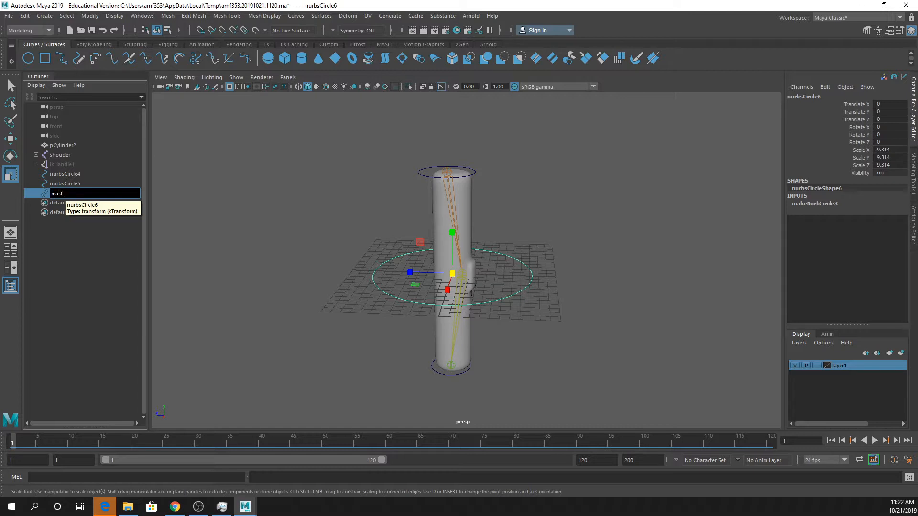
{"action": "key", "text": "Return"}
Rename the upper control circle nurbsCircle5 to shoulder and the lower one, nurbsCircle4, to wrist.
{"action": "double_click", "coordinate": [67, 184]}
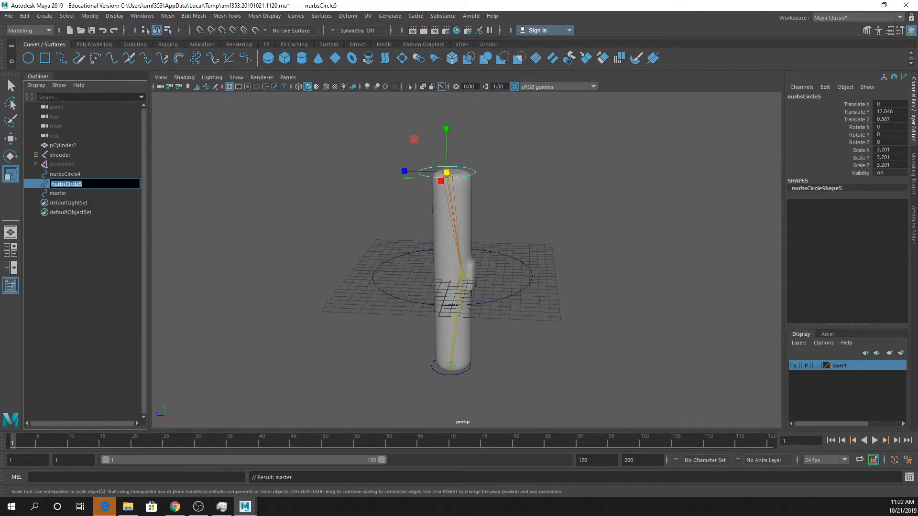
{"action": "type", "text": "shoulder"}
{"action": "key", "text": "Return"}
{"action": "double_click", "coordinate": [72, 174]}
{"action": "type", "text": "wrist"}
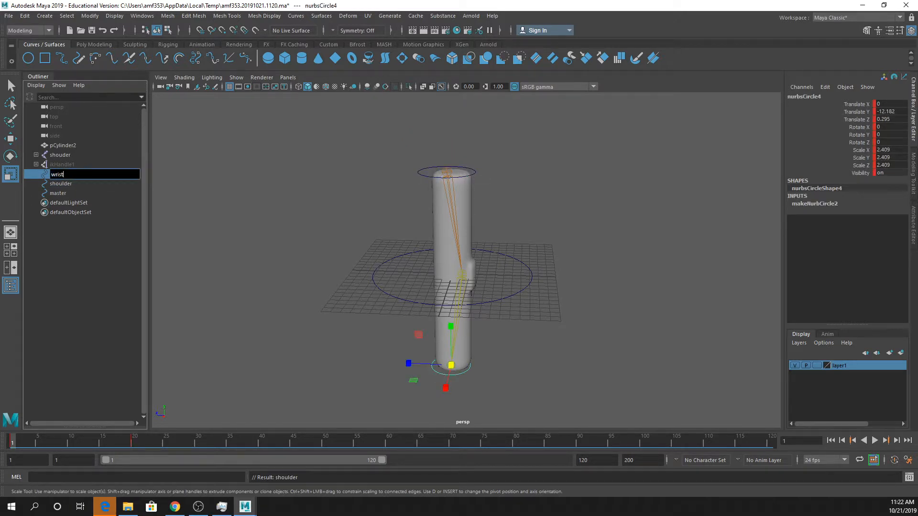
{"action": "key", "text": "Return"}
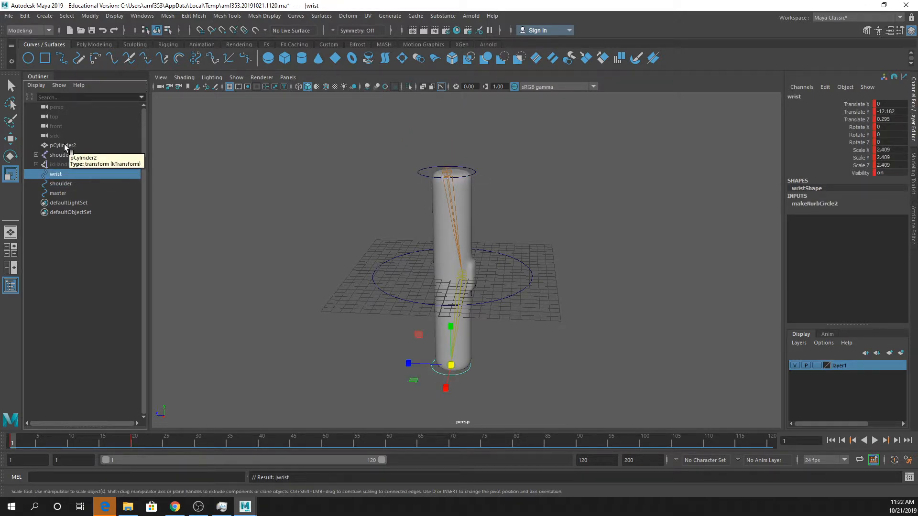
Group the cylinder mesh, joint chain, IK handle and three control circles together and name the group arm.
{"action": "left_click", "coordinate": [65, 145]}
{"action": "left_click", "coordinate": [68, 193], "text": "shift"}
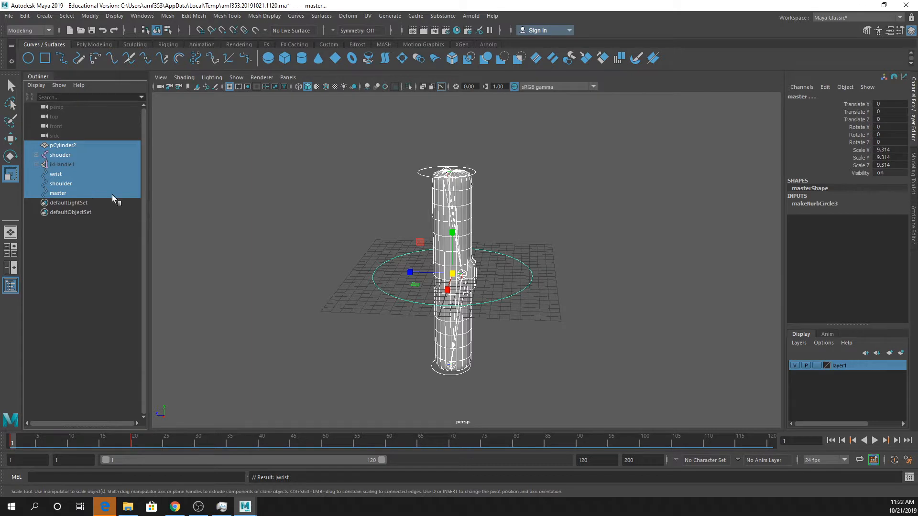
{"action": "key", "text": "ctrl+g"}
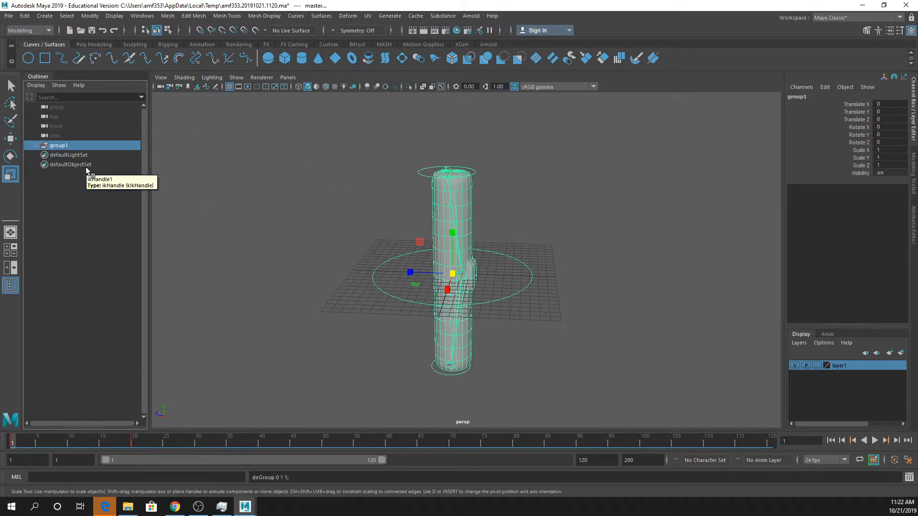
{"action": "double_click", "coordinate": [58, 145]}
{"action": "type", "text": "arm"}
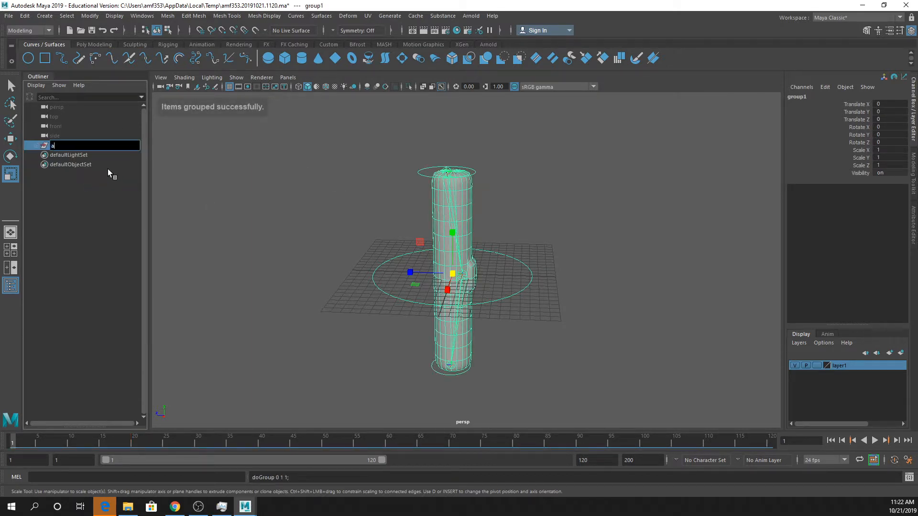
{"action": "key", "text": "Return"}
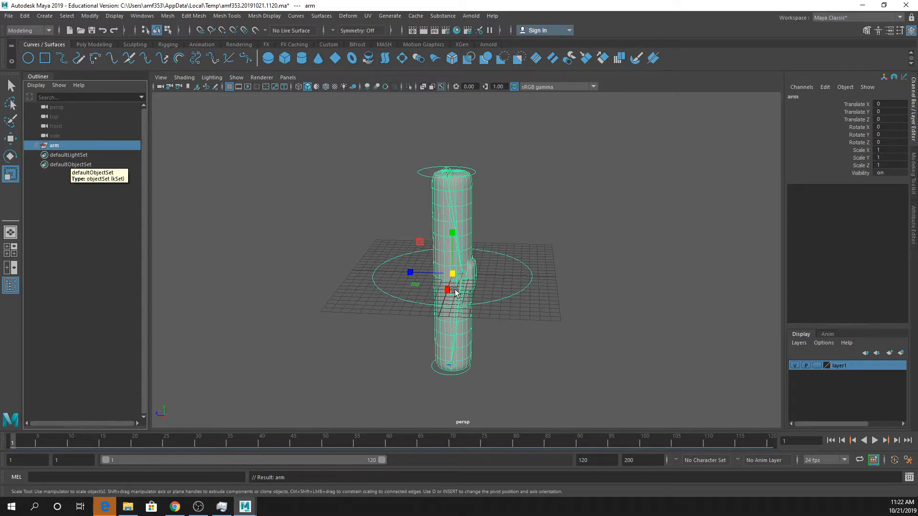
Try moving the arm group to about -20 in Z and scaling it up uniformly.
{"action": "key", "text": "w"}
{"action": "left_click_drag", "start_coordinate": [434, 273], "coordinate": [555, 288]}
{"action": "scroll", "coordinate": [295, 260], "scroll_direction": "down", "scroll_amount": 2}
{"action": "middle_click_drag", "start_coordinate": [535, 295], "coordinate": [483, 281], "text": "alt"}
{"action": "key", "text": "r"}
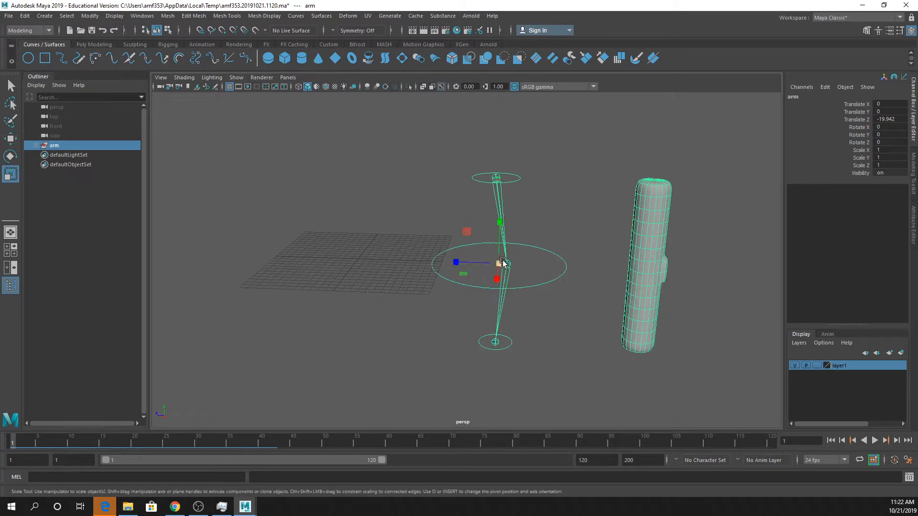
{"action": "left_click_drag", "start_coordinate": [498, 263], "coordinate": [634, 289]}
Undo the test move and scaling of the arm group.
{"action": "key", "text": "ctrl+z"}
{"action": "key", "text": "ctrl+z"}
{"action": "key", "text": "ctrl+z"}
{"action": "key", "text": "ctrl+z"}
{"action": "key", "text": "ctrl+z"}
{"action": "key", "text": "ctrl+z"}
{"action": "key", "text": "ctrl+z"}
{"action": "key", "text": "ctrl+z"}
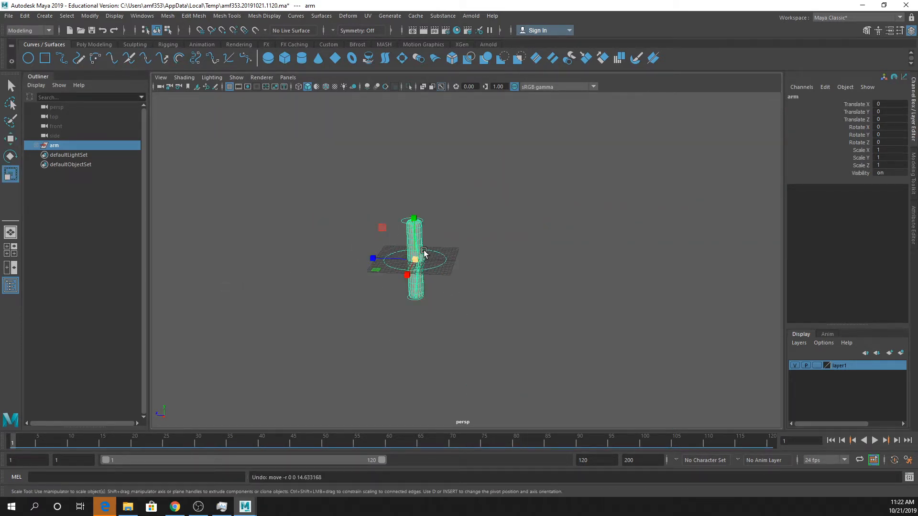
Select the master circle, the cylinder mesh and the arm group in turn to examine how the rig is grouped.
{"action": "scroll", "coordinate": [423, 250], "scroll_direction": "up", "scroll_amount": 2}
{"action": "key", "text": "q"}
{"action": "middle_click_drag", "start_coordinate": [423, 250], "coordinate": [464, 257], "text": "alt"}
{"action": "scroll", "coordinate": [465, 257], "scroll_direction": "up", "scroll_amount": 1}
{"action": "scroll", "coordinate": [465, 260], "scroll_direction": "up", "scroll_amount": 4}
{"action": "left_click_drag", "start_coordinate": [465, 260], "coordinate": [484, 262], "text": "alt"}
{"action": "left_click", "coordinate": [491, 306]}
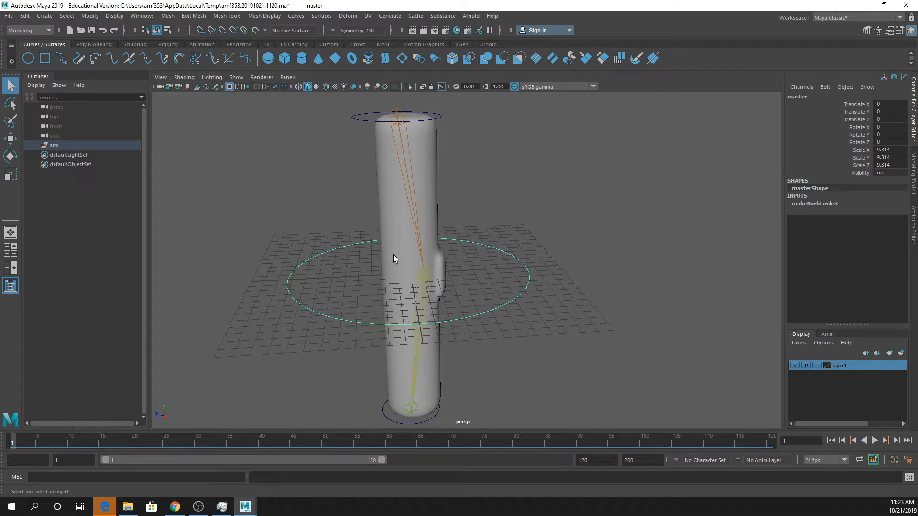
{"action": "left_click", "coordinate": [387, 202]}
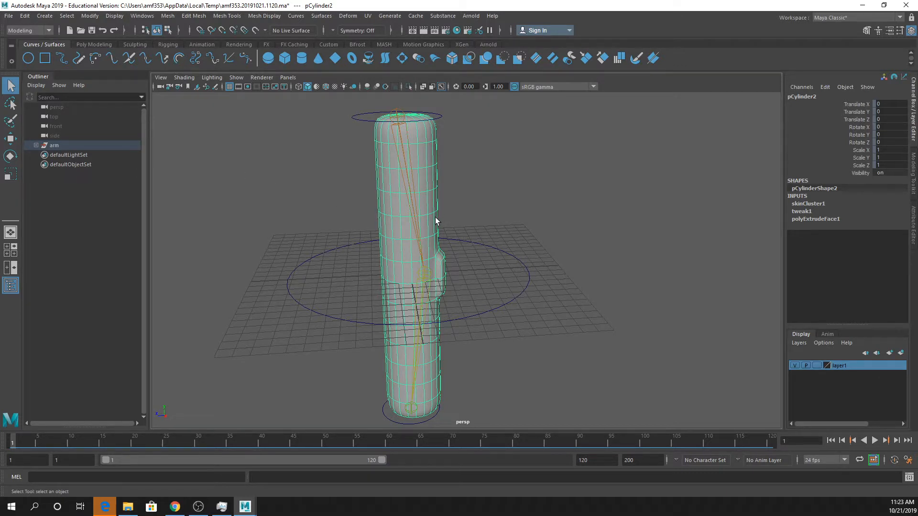
{"action": "left_click", "coordinate": [40, 147]}
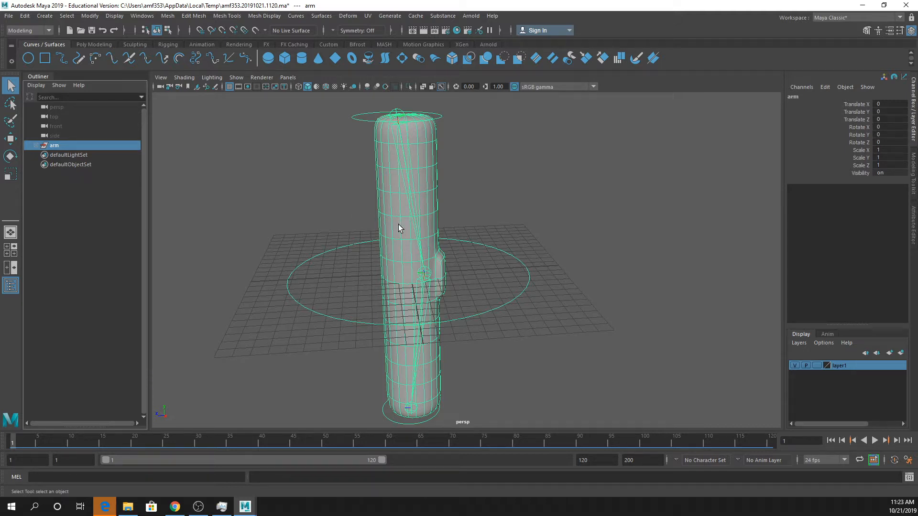
{"action": "scroll", "coordinate": [397, 224], "scroll_direction": "down", "scroll_amount": 3}
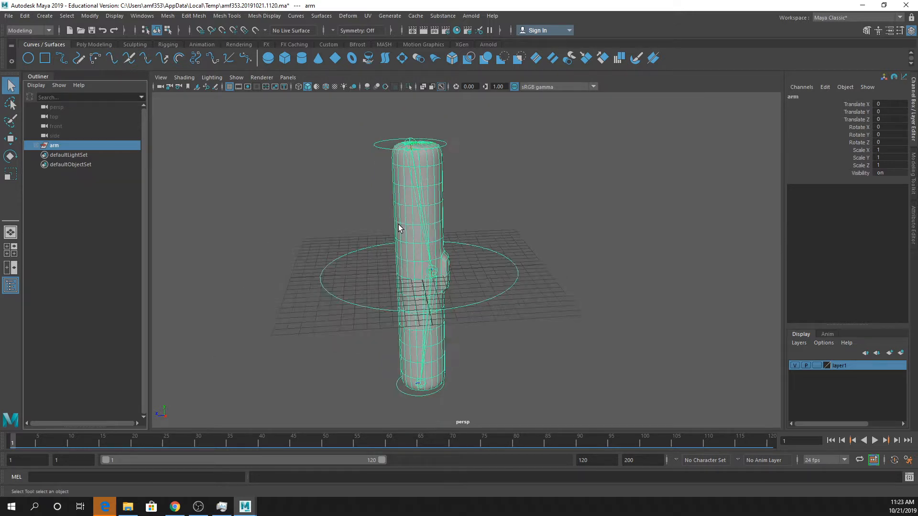
Group the wrist, shoulder and master control curves inside the arm group and name the new group Ctrls.
{"action": "left_click", "coordinate": [35, 146]}
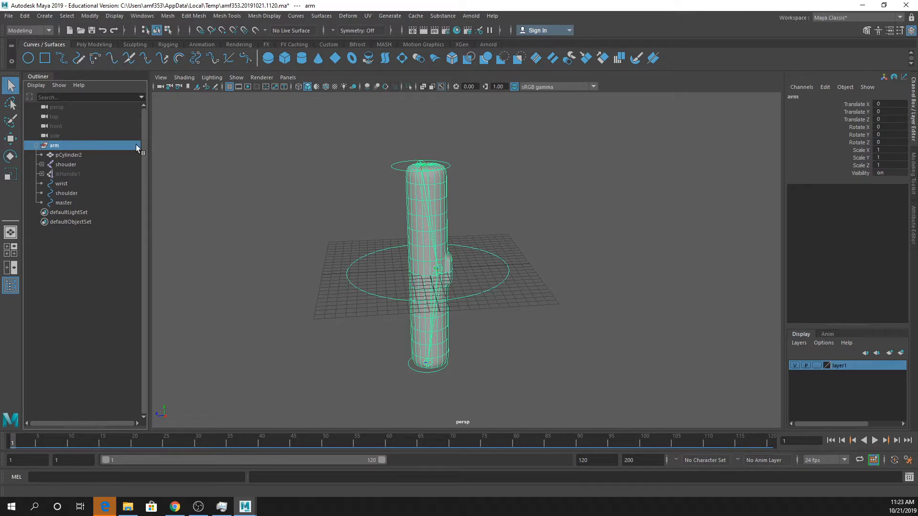
{"action": "left_click", "coordinate": [63, 202]}
{"action": "left_click", "coordinate": [69, 184], "text": "shift"}
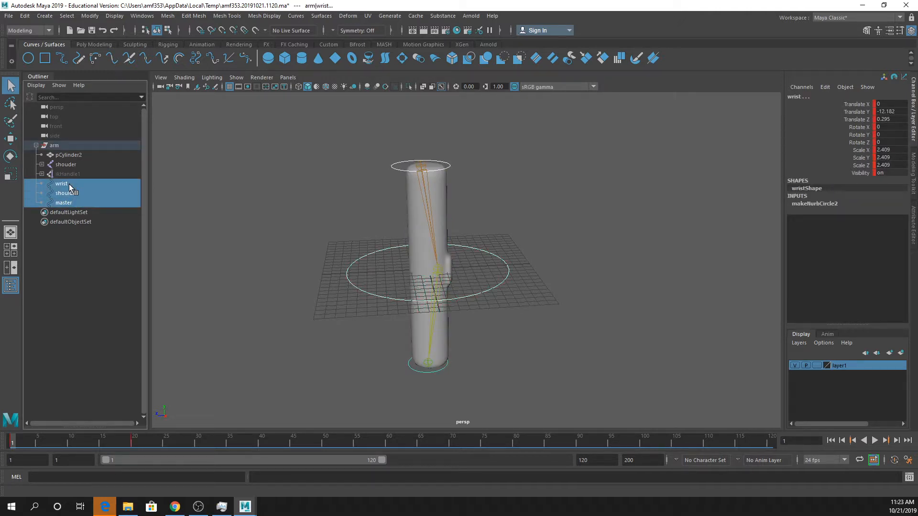
{"action": "key", "text": "ctrl+g"}
{"action": "double_click", "coordinate": [64, 184]}
{"action": "type", "text": "Ct"}
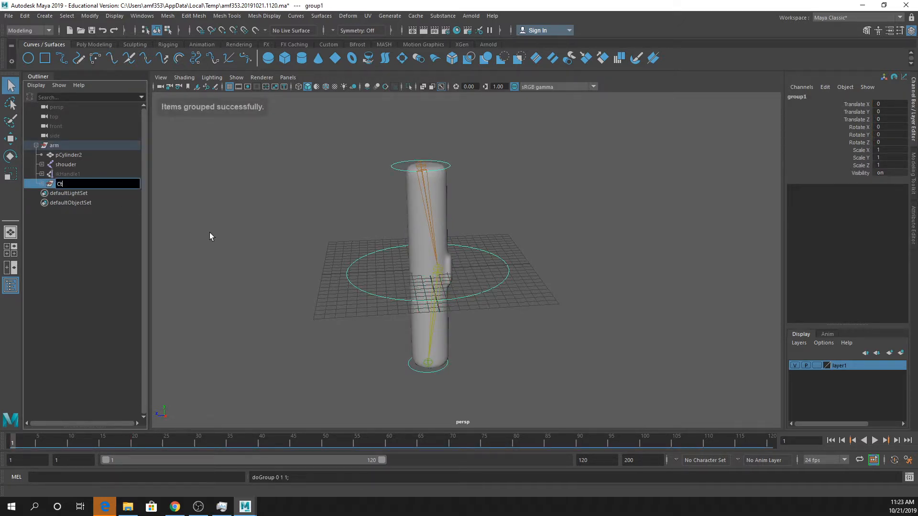
{"action": "type", "text": "rls"}
{"action": "key", "text": "Return"}
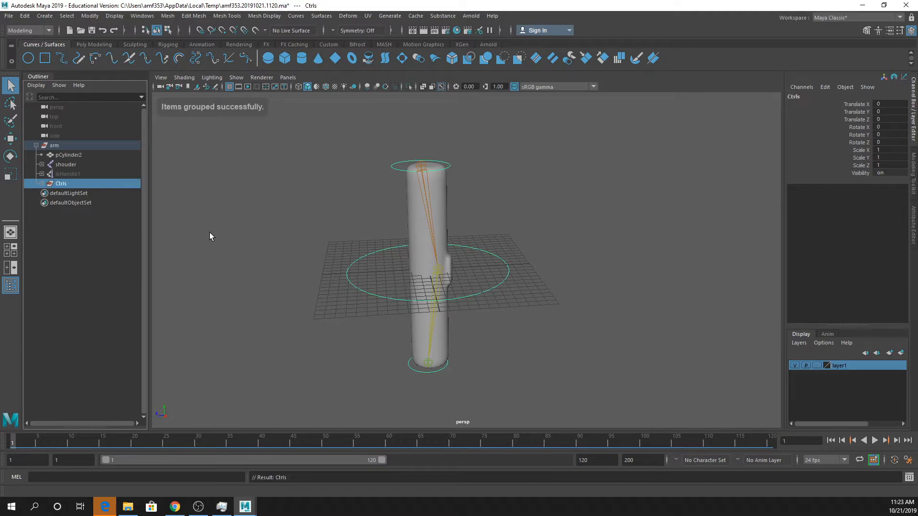
Rename the pCylinder2 mesh inside the arm group as skin.
{"action": "left_click", "coordinate": [76, 166]}
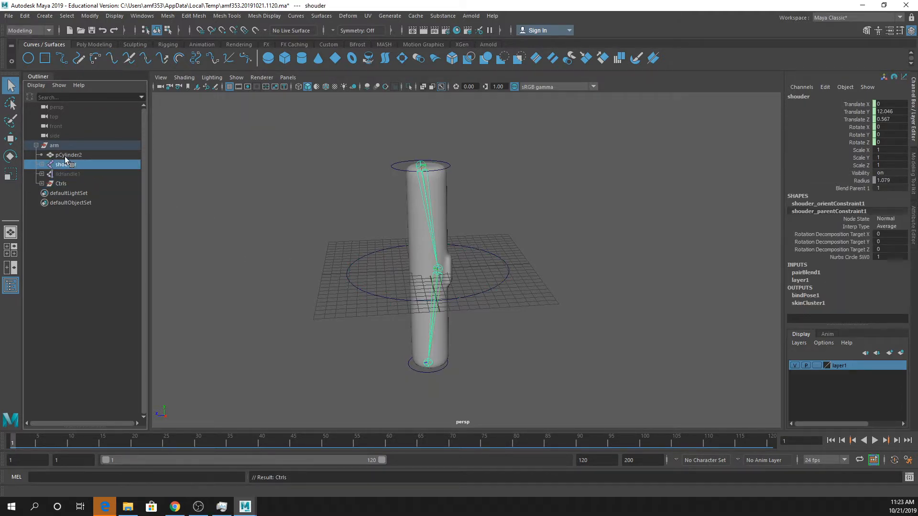
{"action": "double_click", "coordinate": [65, 156]}
{"action": "type", "text": "skin"}
{"action": "key", "text": "Return"}
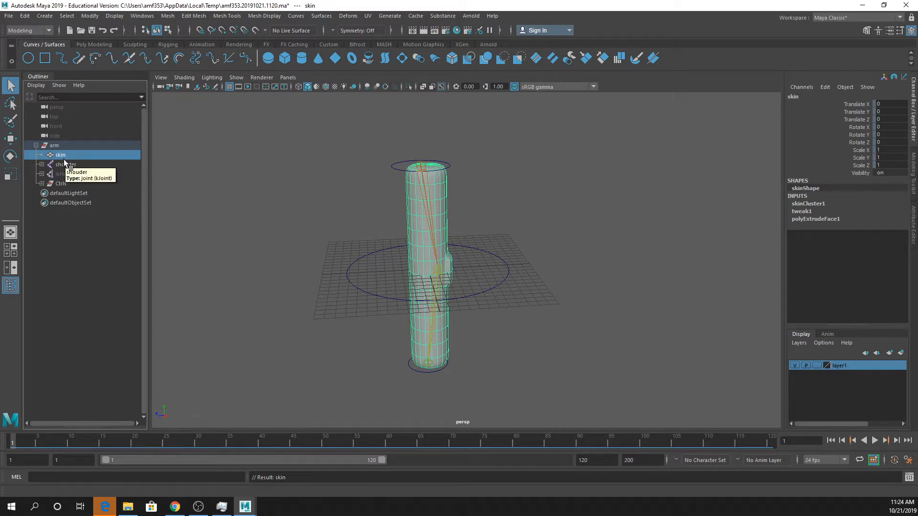
Group Ctrls with the shouder joint chain, place that group above skin inside arm and name it MASTER.
{"action": "left_click", "coordinate": [73, 184]}
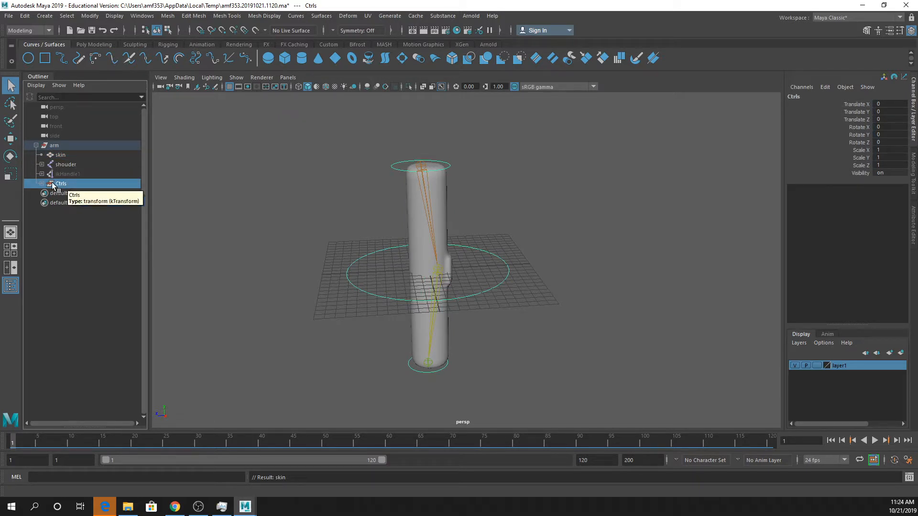
{"action": "left_click", "coordinate": [76, 165], "text": "ctrl"}
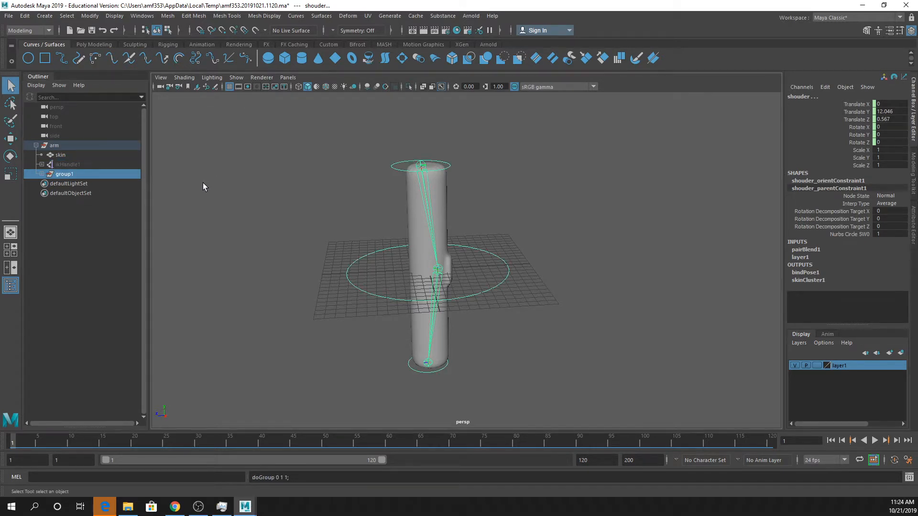
{"action": "key", "text": "ctrl+g"}
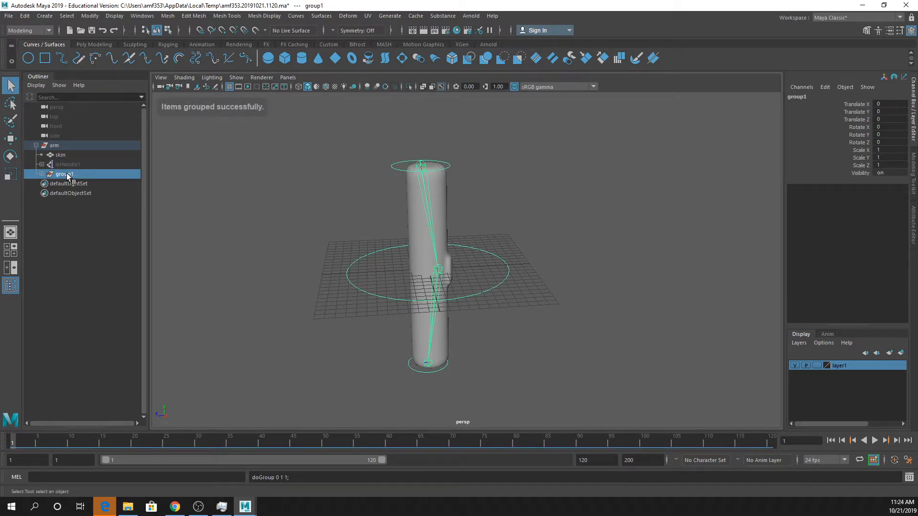
{"action": "middle_click_drag", "start_coordinate": [67, 176], "coordinate": [73, 152]}
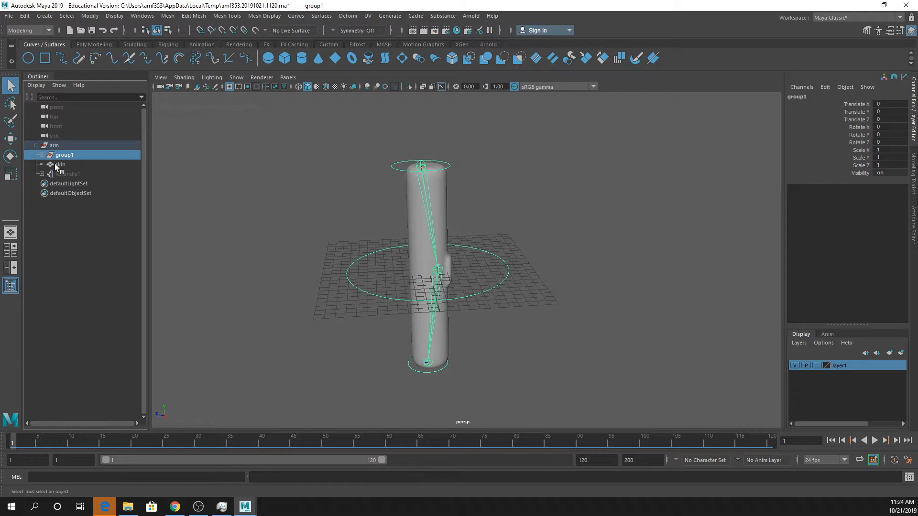
{"action": "double_click", "coordinate": [64, 155]}
{"action": "type", "text": "MASTER"}
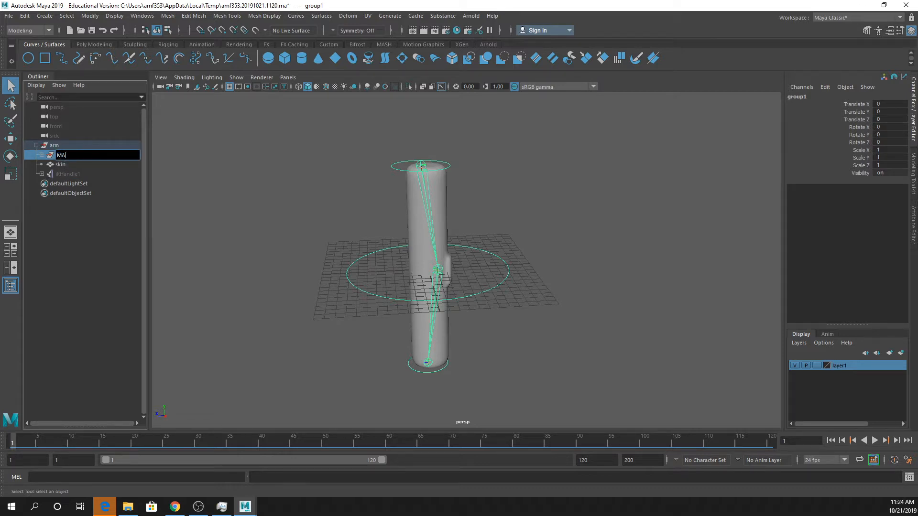
{"action": "key", "text": "Return"}
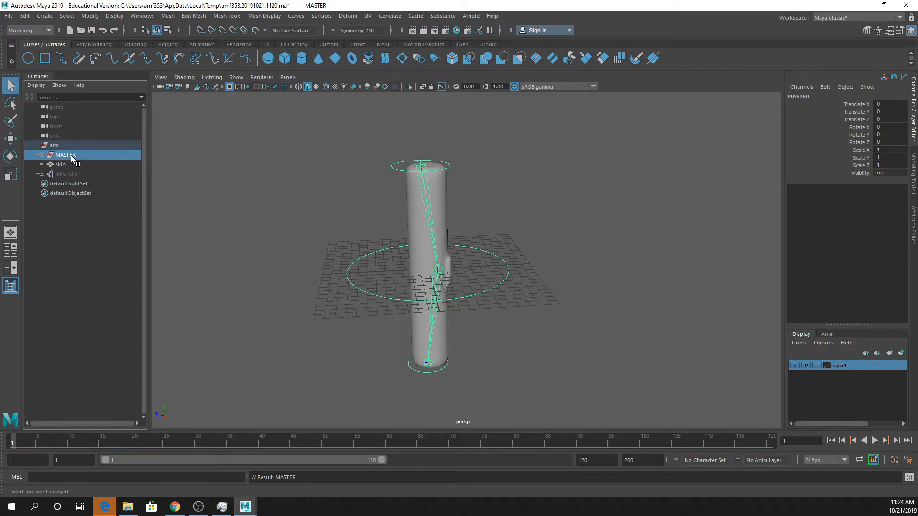
Move the MASTER group to about 13.2 in Z, scale it uniformly to about 3.45 and rotate it about 84.8° around Z.
{"action": "key", "text": "w"}
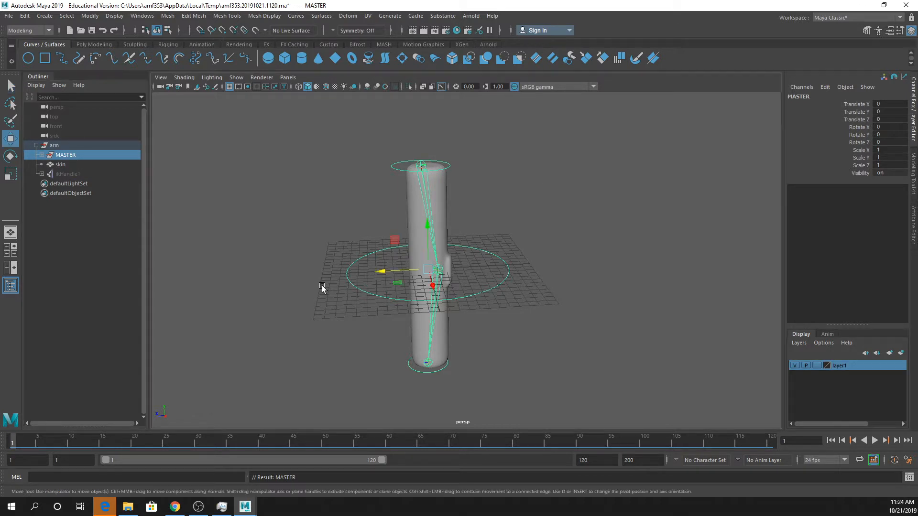
{"action": "left_click_drag", "start_coordinate": [401, 271], "coordinate": [471, 205]}
{"action": "scroll", "coordinate": [471, 206], "scroll_direction": "down", "scroll_amount": 3}
{"action": "left_click_drag", "start_coordinate": [515, 262], "coordinate": [336, 286]}
{"action": "key", "text": "r"}
{"action": "left_click_drag", "start_coordinate": [386, 270], "coordinate": [623, 281]}
{"action": "key", "text": "e"}
{"action": "left_click_drag", "start_coordinate": [381, 282], "coordinate": [375, 197]}
{"action": "scroll", "coordinate": [408, 281], "scroll_direction": "down", "scroll_amount": 5}
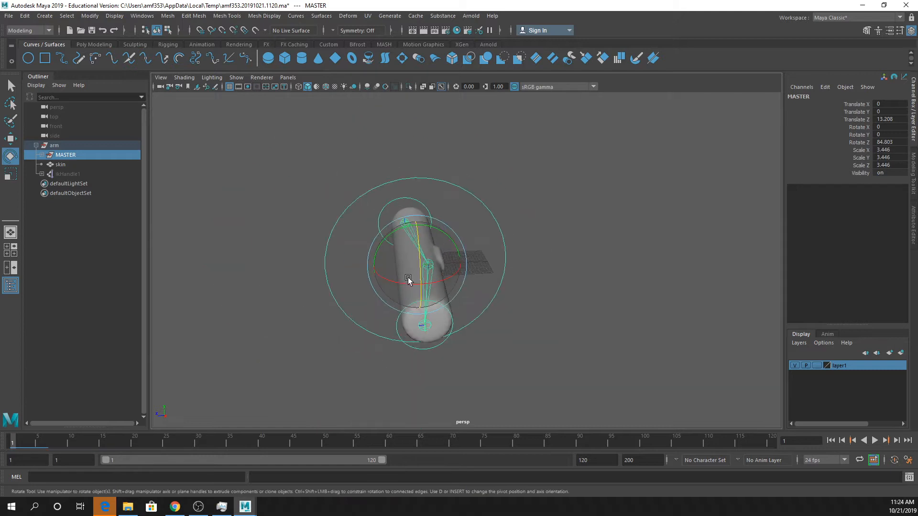
View the transformed arm from another angle and briefly play the animation to check it.
{"action": "left_click_drag", "start_coordinate": [407, 281], "coordinate": [397, 349], "text": "alt"}
{"action": "key", "text": "alt+v"}
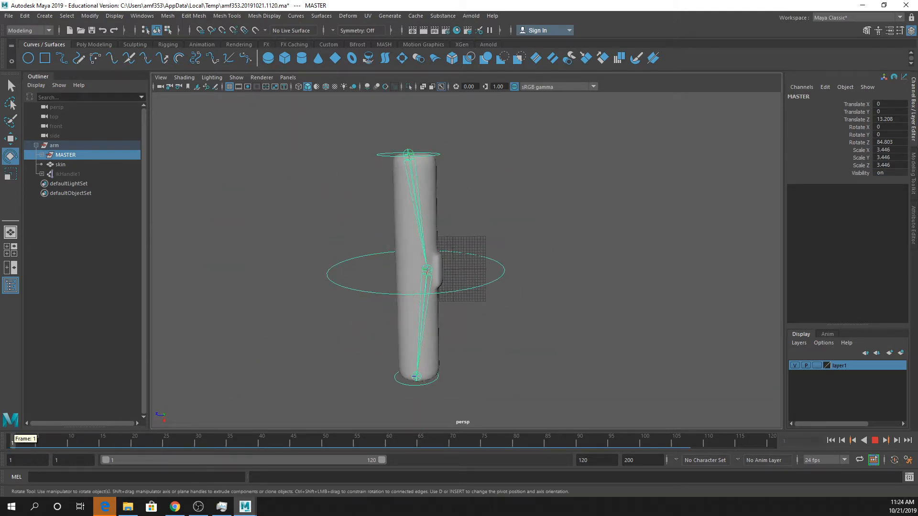
{"action": "key", "text": "alt+v"}
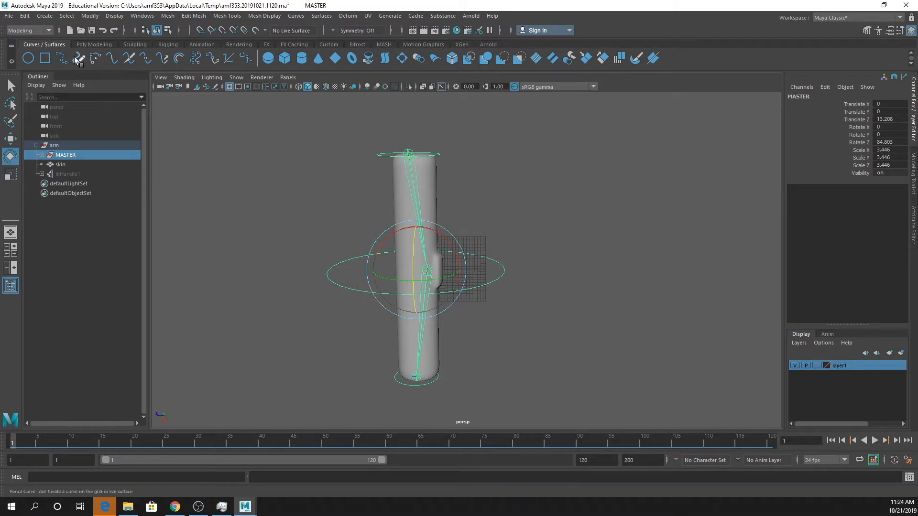
Expand the MASTER group in the hierarchy and undo its rotation, scaling and move back to the default transforms.
{"action": "left_click", "coordinate": [73, 166]}
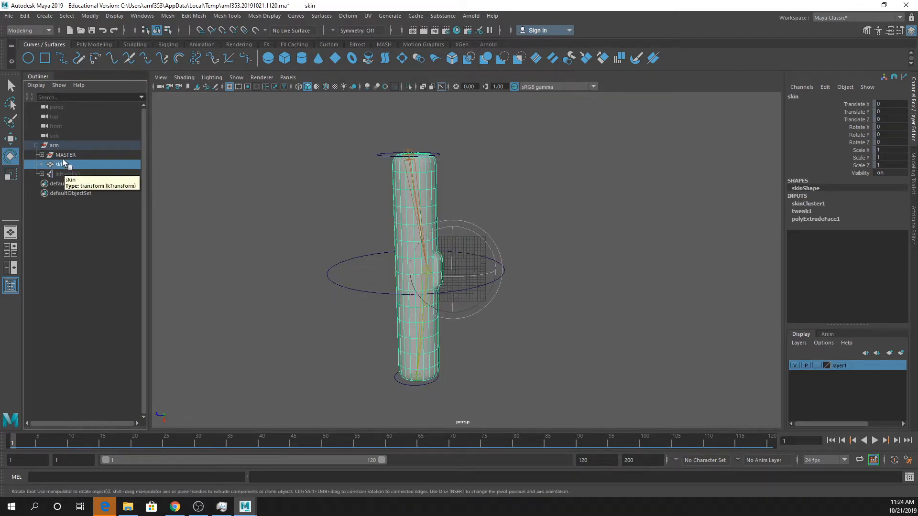
{"action": "left_click", "coordinate": [41, 155]}
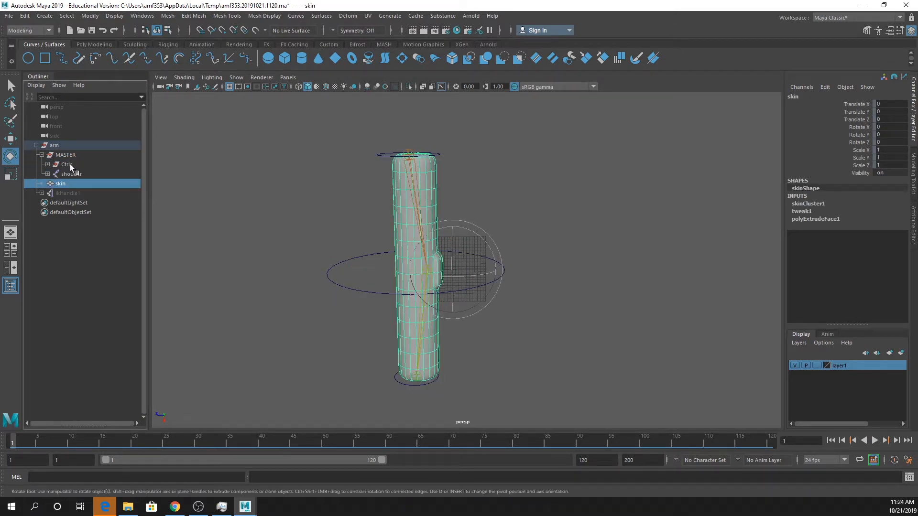
{"action": "left_click", "coordinate": [69, 164]}
{"action": "left_click", "coordinate": [74, 174]}
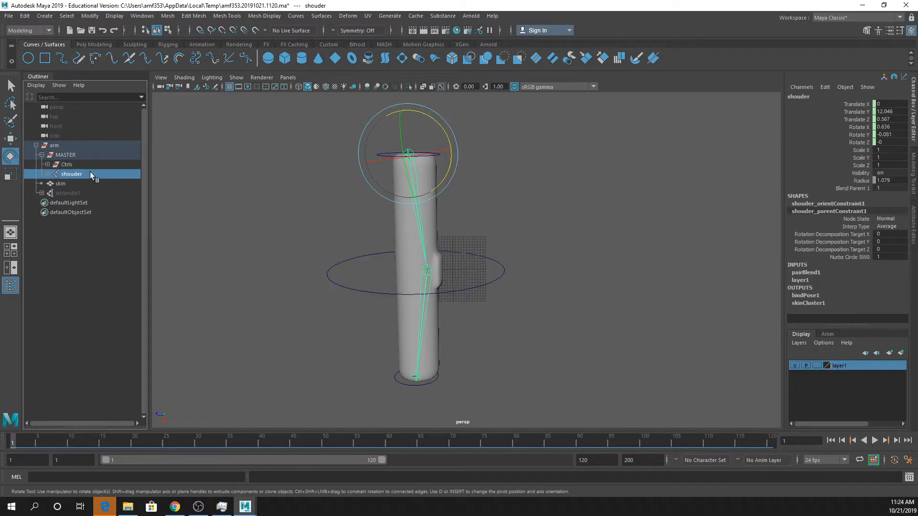
{"action": "key", "text": "ctrl+z"}
{"action": "key", "text": "ctrl+z"}
{"action": "key", "text": "ctrl+z"}
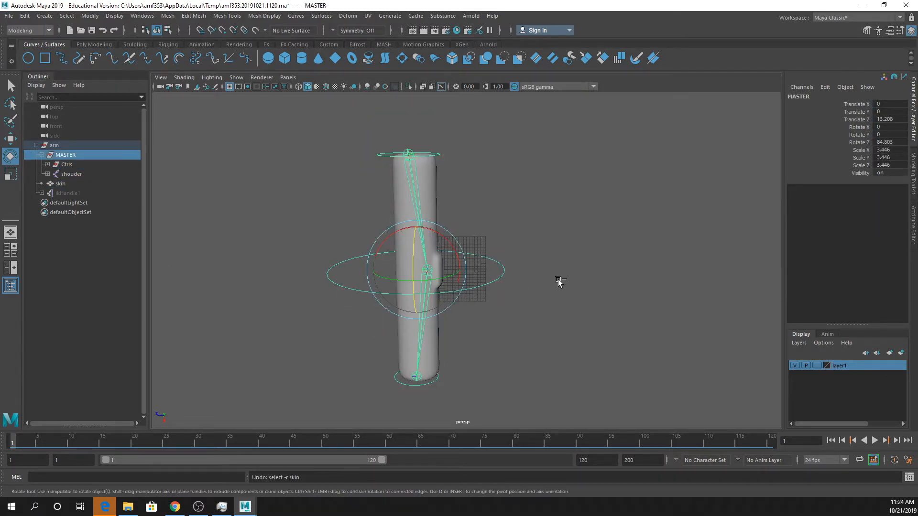
{"action": "key", "text": "ctrl+z"}
{"action": "key", "text": "ctrl+z"}
{"action": "key", "text": "ctrl+z"}
{"action": "key", "text": "ctrl+z"}
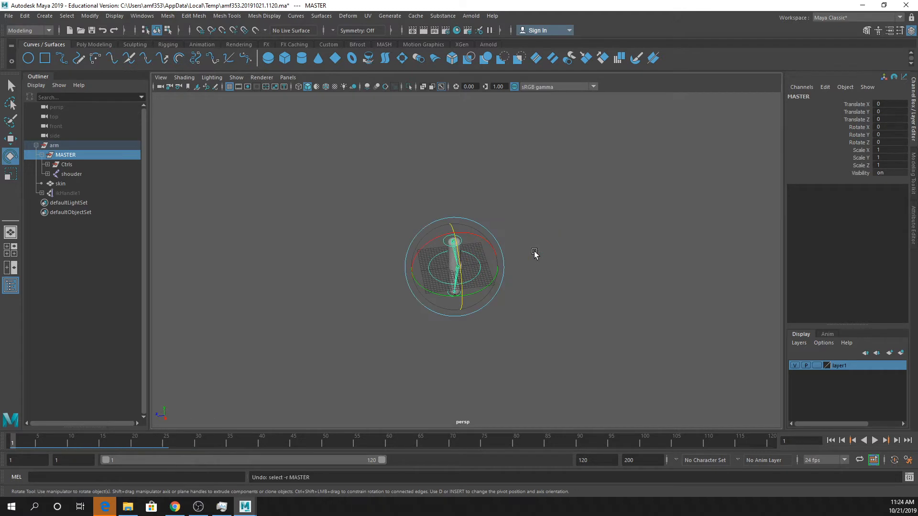
Examine how the arm, MASTER, Ctrls, shouder and skin nodes are organised by selecting each one in turn.
{"action": "key", "text": "q"}
{"action": "left_click", "coordinate": [67, 185]}
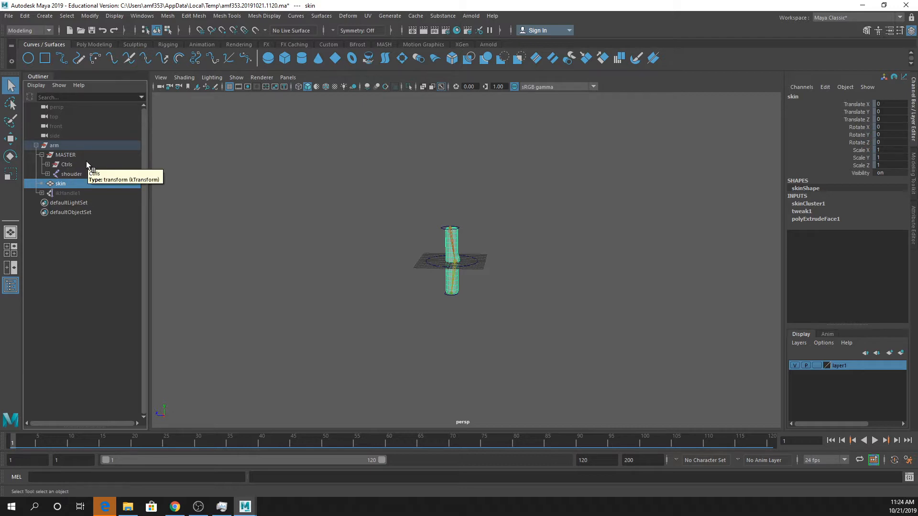
{"action": "left_click", "coordinate": [73, 154]}
{"action": "key", "text": "f"}
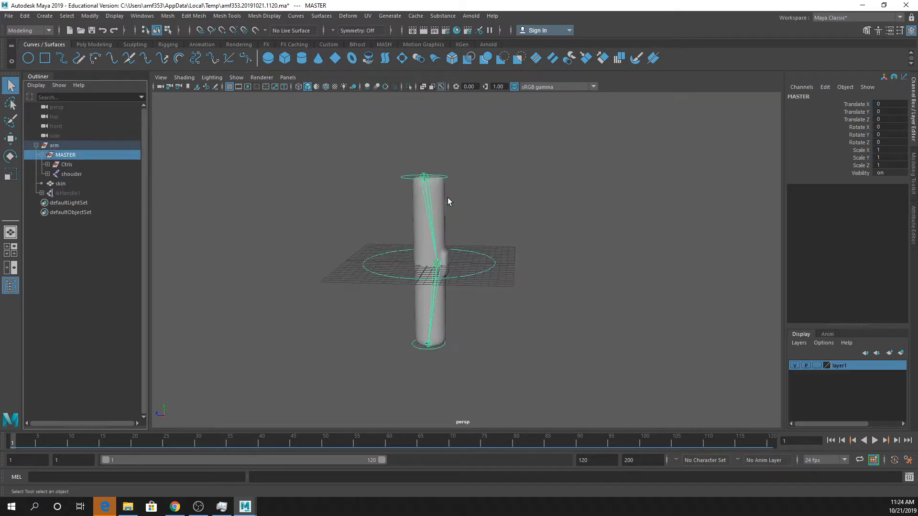
{"action": "middle_click_drag", "start_coordinate": [431, 205], "coordinate": [486, 200], "text": "alt"}
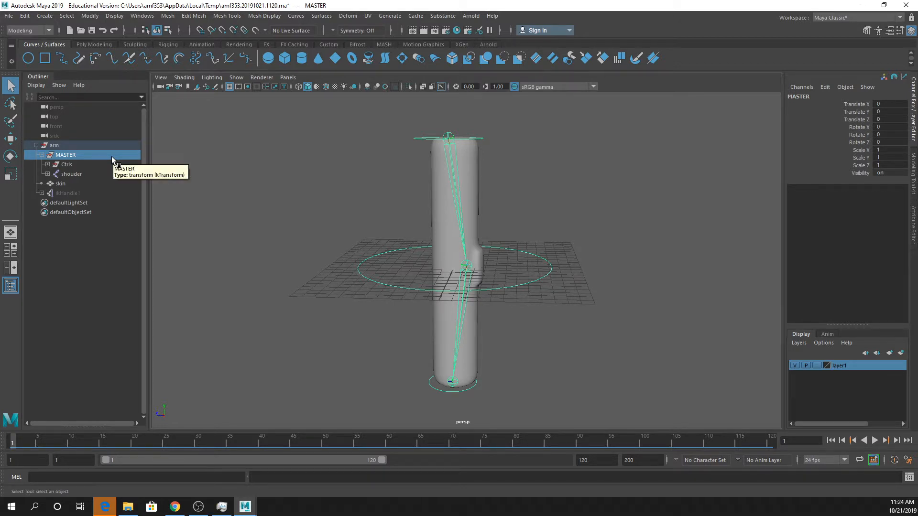
{"action": "left_click", "coordinate": [456, 188]}
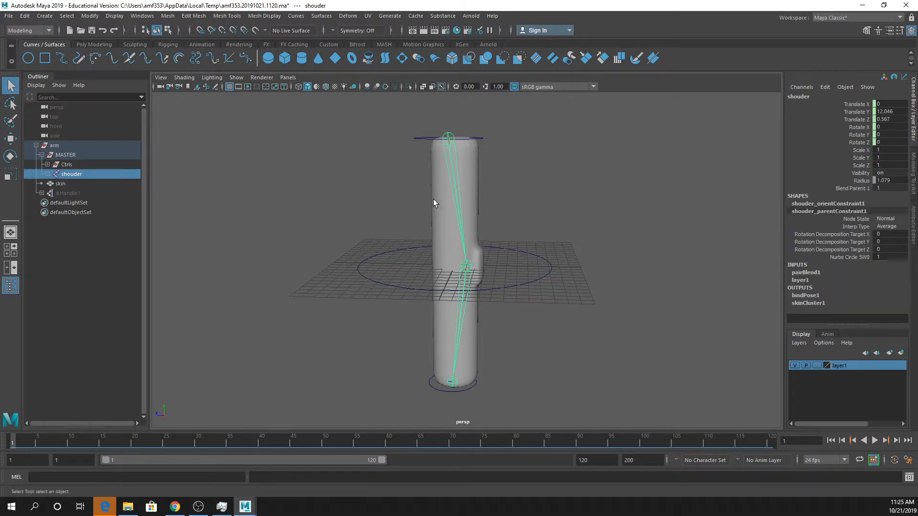
{"action": "left_click", "coordinate": [74, 154]}
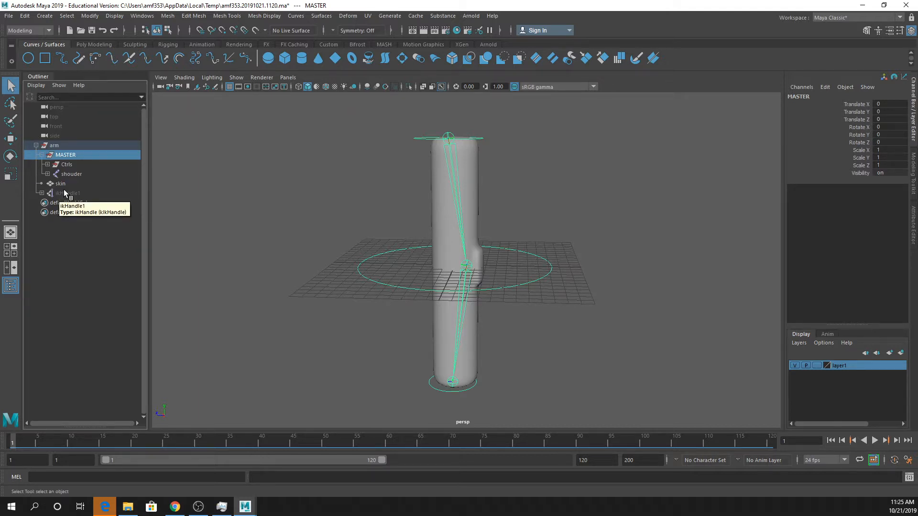
{"action": "left_click", "coordinate": [61, 146]}
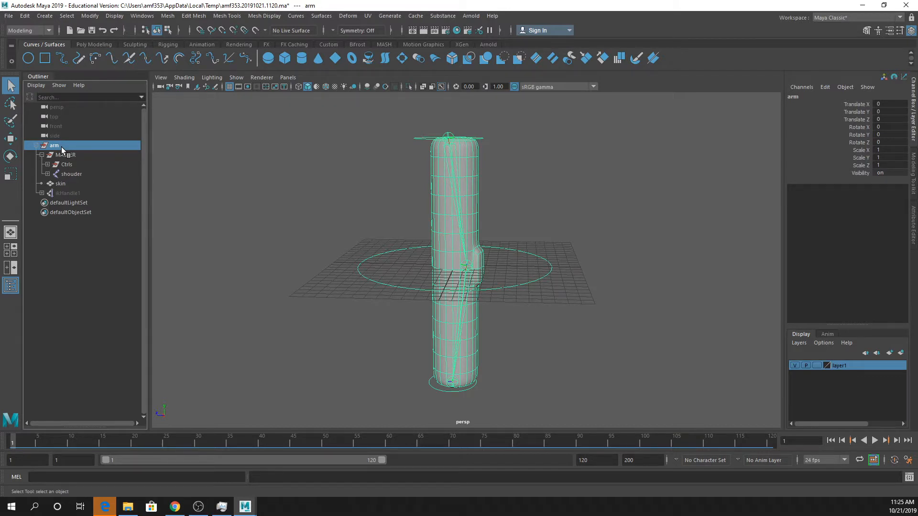
{"action": "left_click", "coordinate": [72, 154]}
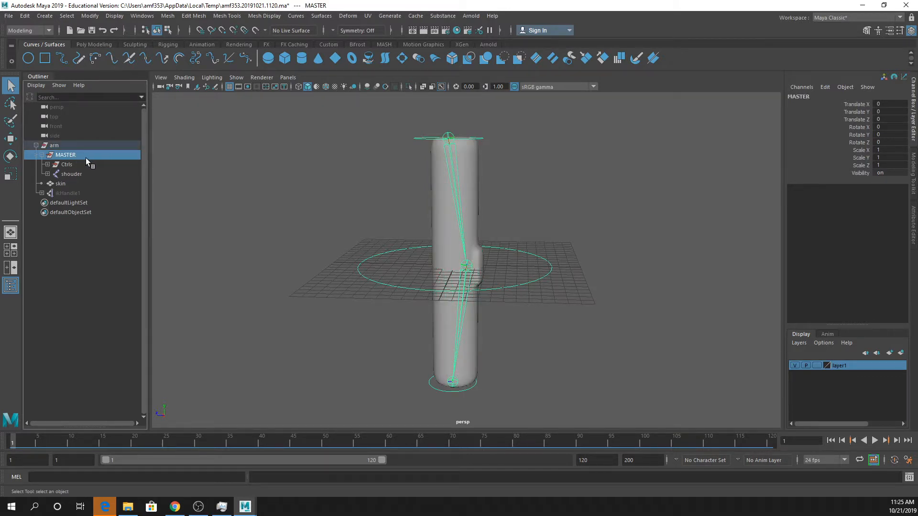
{"action": "left_click", "coordinate": [66, 165]}
{"action": "left_click", "coordinate": [70, 172]}
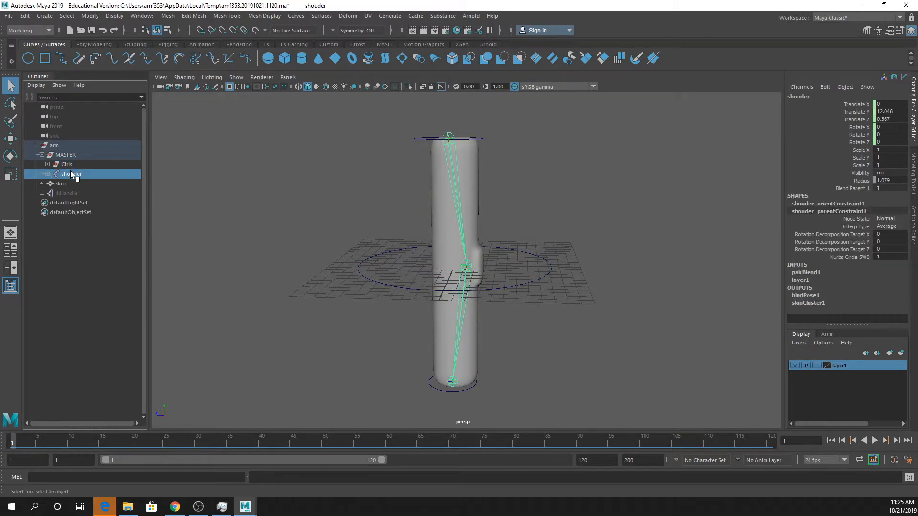
{"action": "left_click", "coordinate": [68, 183]}
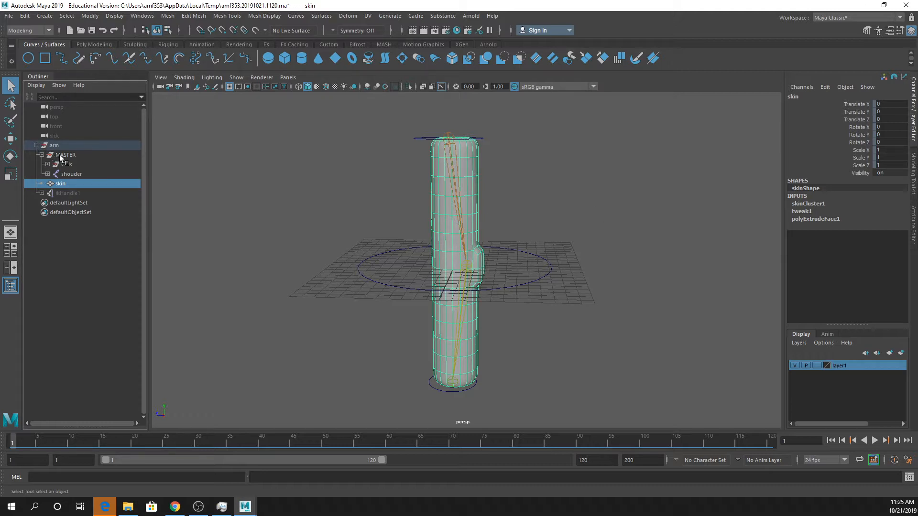
Take the master control circle out of the Ctrls group and place it directly under arm, above the MASTER group.
{"action": "left_click", "coordinate": [517, 251]}
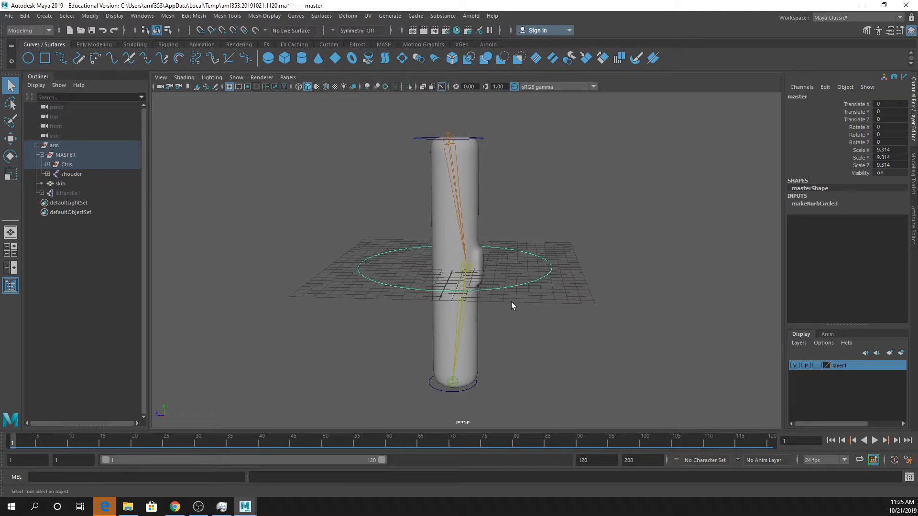
{"action": "left_click", "coordinate": [48, 164]}
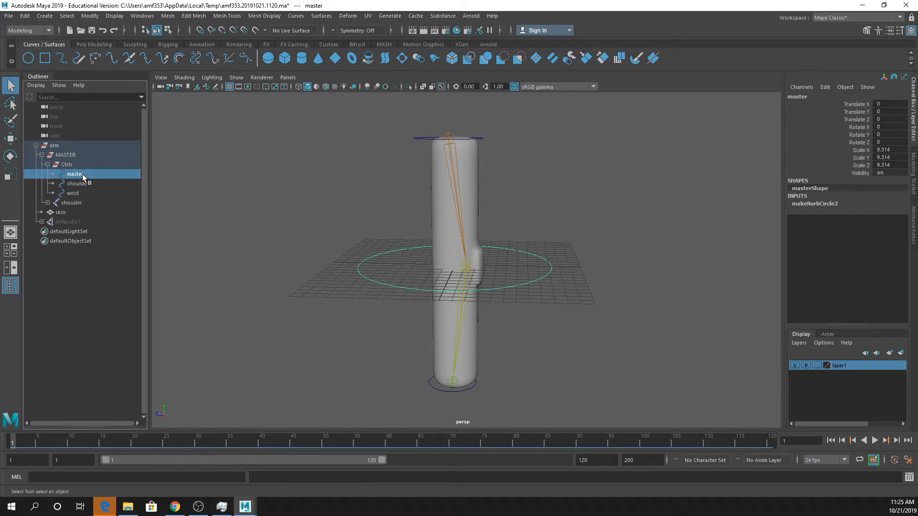
{"action": "left_click_drag", "start_coordinate": [82, 175], "coordinate": [80, 152]}
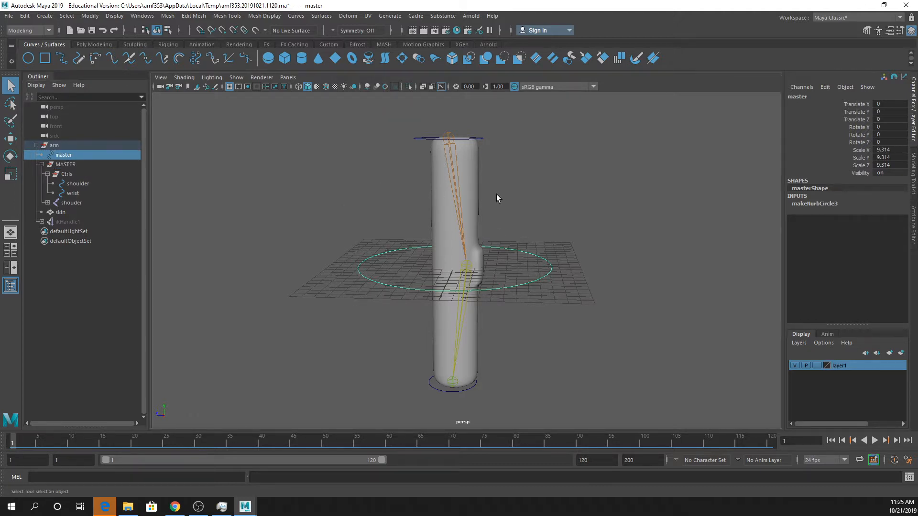
Parent the Ctrls group and the shouder joint chain to the master control circle and delete the emptied MASTER group.
{"action": "left_click", "coordinate": [71, 174]}
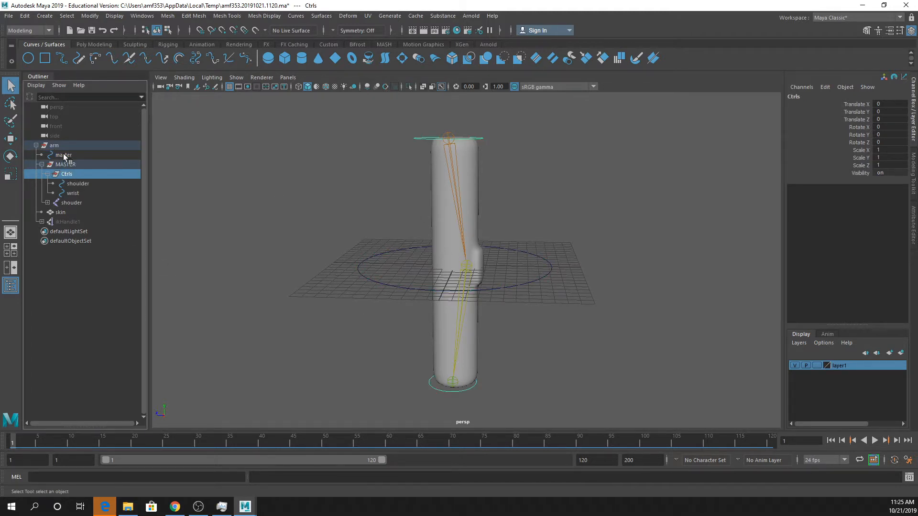
{"action": "left_click_drag", "start_coordinate": [84, 172], "coordinate": [68, 158]}
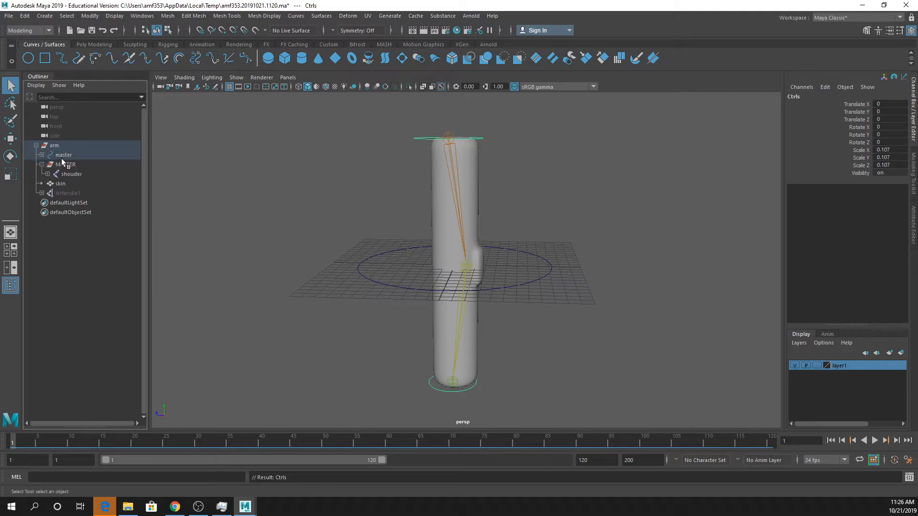
{"action": "left_click", "coordinate": [72, 174]}
{"action": "mouse_move", "coordinate": [71, 175]}
{"action": "left_mouse_down"}
{"action": "mouse_move", "coordinate": [67, 157]}
{"action": "mouse_move", "coordinate": [67, 165]}
{"action": "left_mouse_up"}
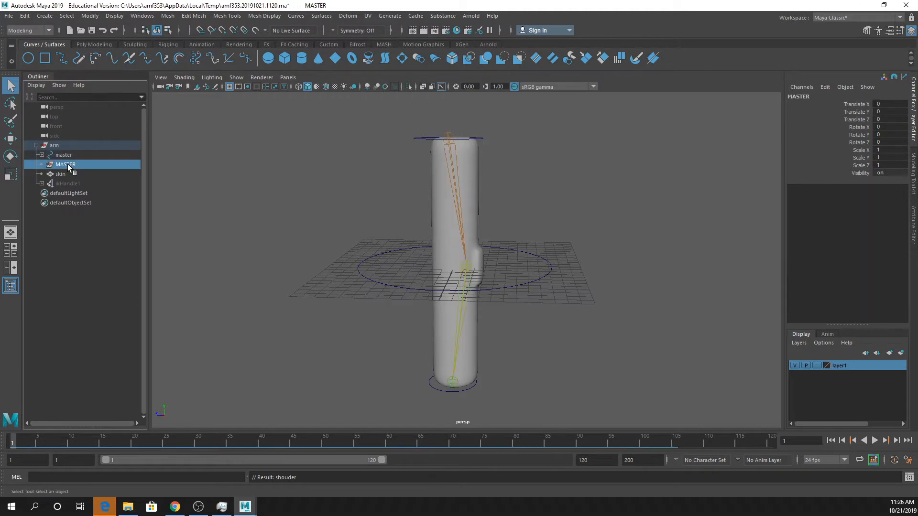
Move the master control circle to about -10.4 in Z, scale it uniformly to about 26.5 and rotate it about 0.65° around Z.
{"action": "left_click_drag", "start_coordinate": [339, 248], "coordinate": [389, 279]}
{"action": "scroll", "coordinate": [487, 268], "scroll_direction": "down", "scroll_amount": 3}
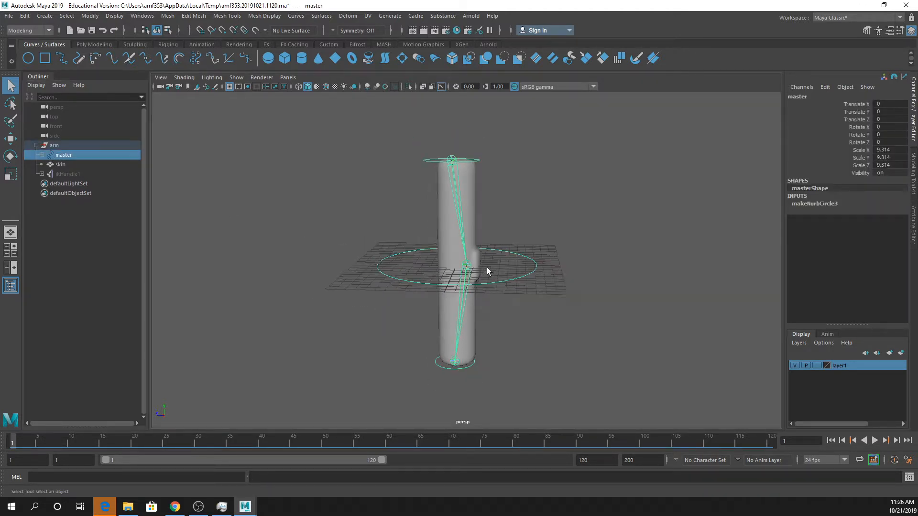
{"action": "left_click_drag", "start_coordinate": [506, 258], "coordinate": [514, 266], "text": "alt"}
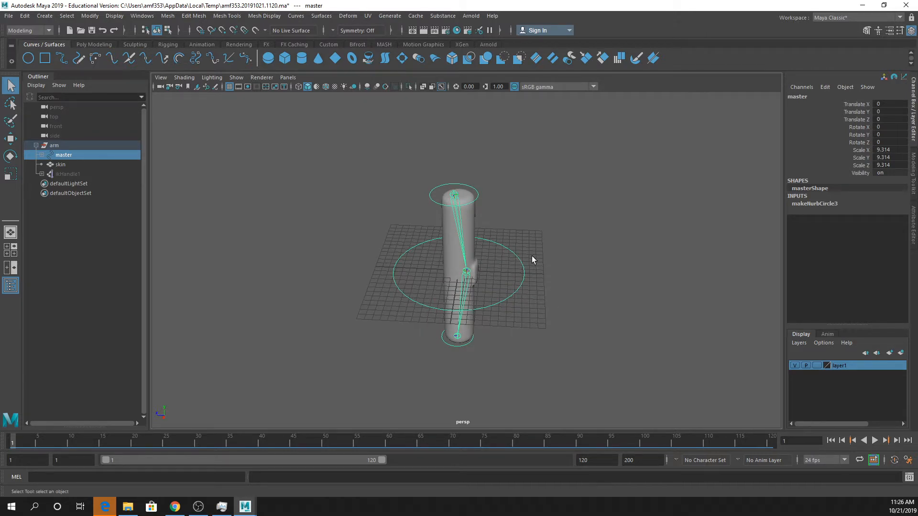
{"action": "key", "text": "w"}
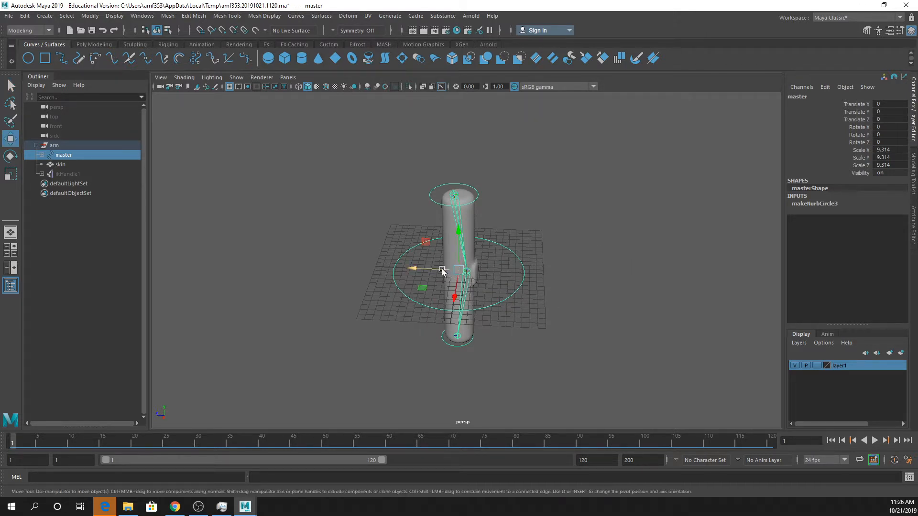
{"action": "left_click_drag", "start_coordinate": [449, 269], "coordinate": [560, 306]}
{"action": "key", "text": "r"}
{"action": "key", "text": "e"}
{"action": "mouse_move", "coordinate": [537, 277]}
{"action": "left_mouse_down"}
{"action": "mouse_move", "coordinate": [529, 272]}
{"action": "mouse_move", "coordinate": [534, 279]}
{"action": "left_mouse_up"}
{"action": "scroll", "coordinate": [376, 282], "scroll_direction": "down", "scroll_amount": 5}
{"action": "key", "text": "q"}
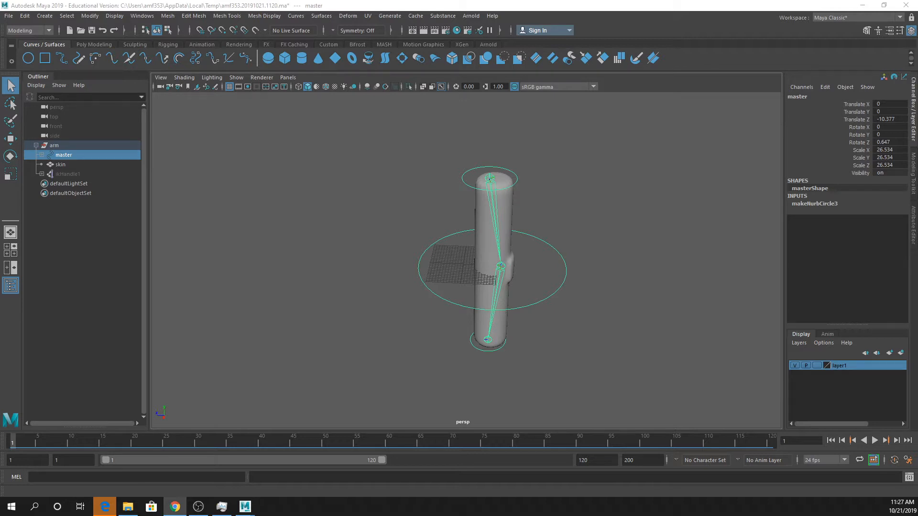
Deselect the rig and cycle the perspective viewport background to the blue gradient.
{"action": "left_click", "coordinate": [529, 210]}
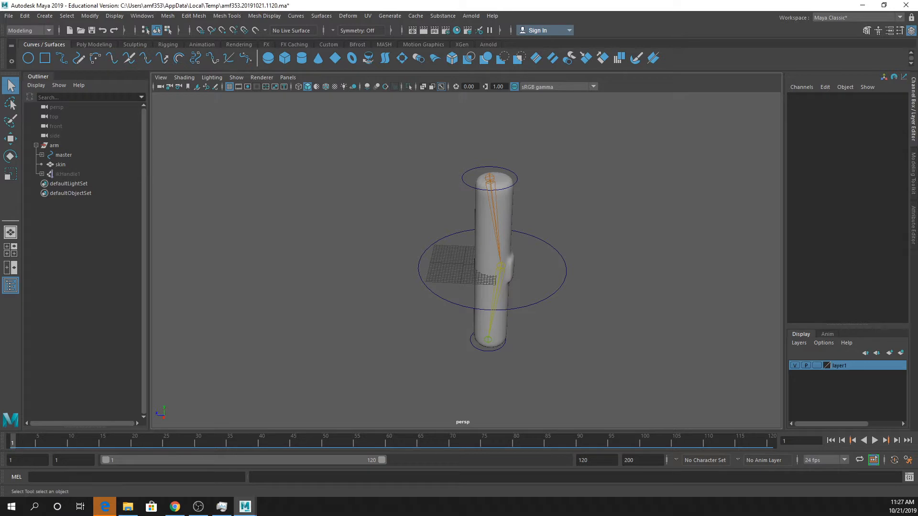
{"action": "middle_click_drag", "start_coordinate": [617, 208], "coordinate": [485, 216], "text": "alt"}
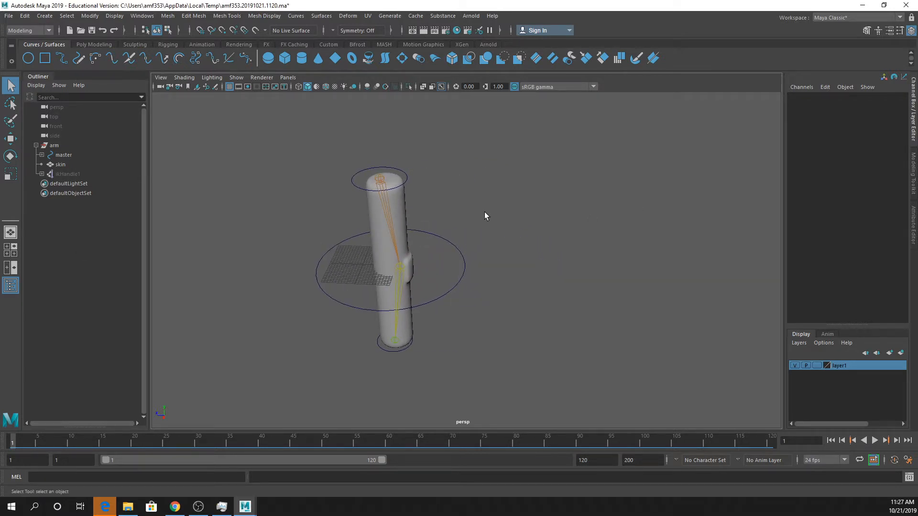
{"action": "key", "text": "alt+b"}
{"action": "key", "text": "alt+b"}
{"action": "key", "text": "alt+b"}
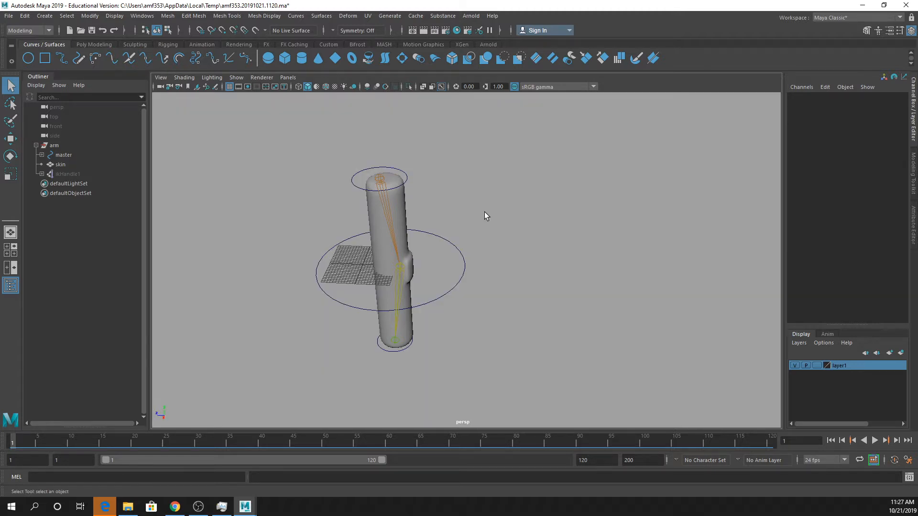
{"action": "key", "text": "alt+b"}
{"action": "key", "text": "alt+b"}
{"action": "key", "text": "alt+b"}
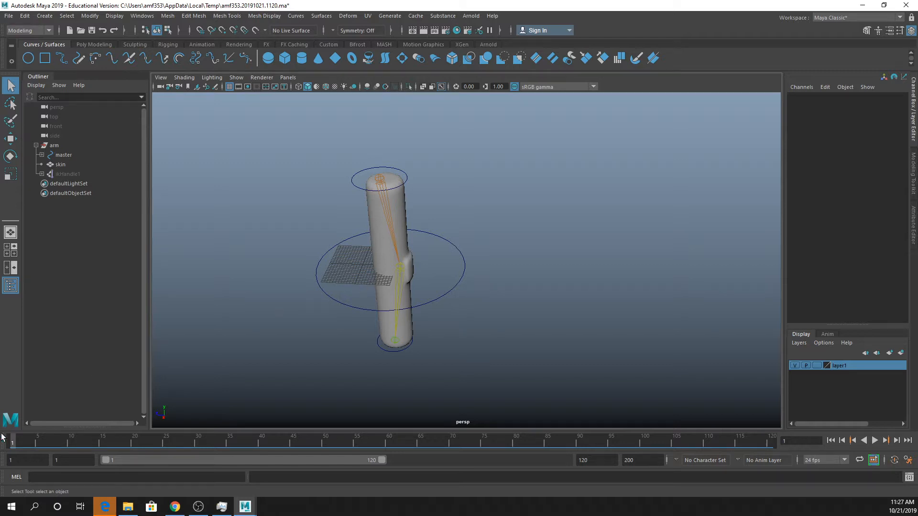
Advance the animation to frame 23, where the arm is bent at the elbow.
{"action": "key", "text": "alt+v"}
{"action": "key", "text": "alt+v"}
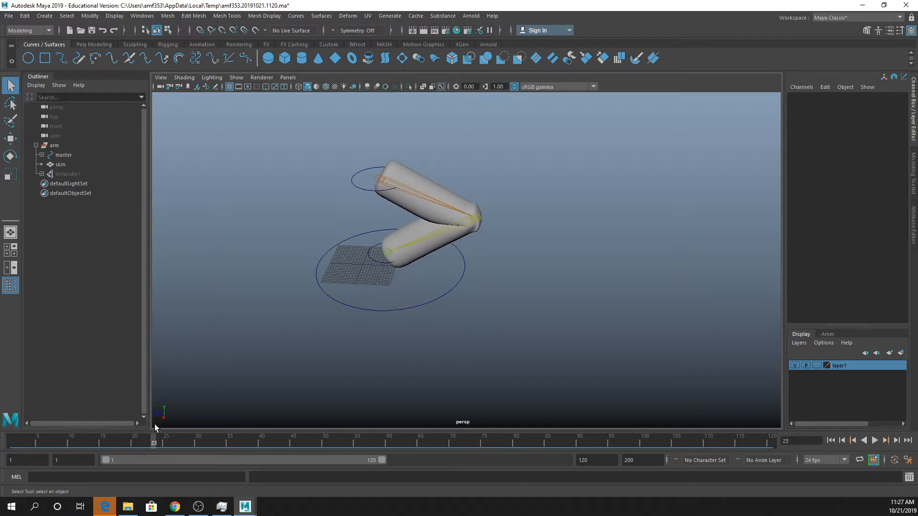
{"action": "left_click_drag", "start_coordinate": [477, 280], "coordinate": [502, 287], "text": "alt"}
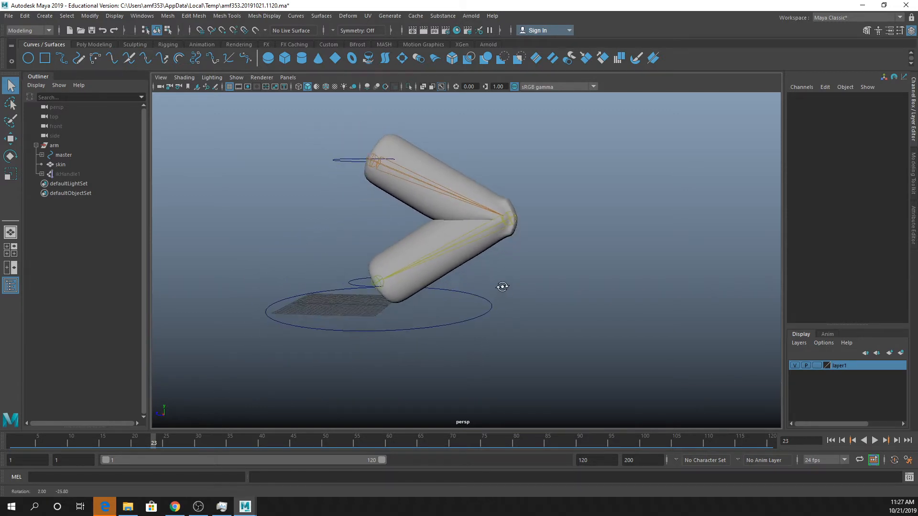
Duplicate the skin mesh in its bent pose and activate the Move tool on the copy.
{"action": "left_click", "coordinate": [443, 206]}
{"action": "left_click_drag", "start_coordinate": [537, 237], "coordinate": [520, 245], "text": "alt"}
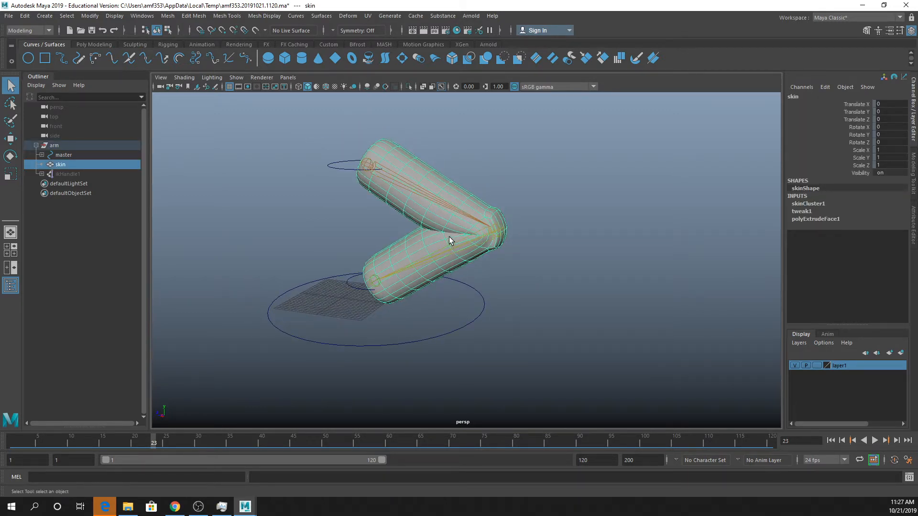
{"action": "key", "text": "ctrl+d"}
{"action": "key", "text": "w"}
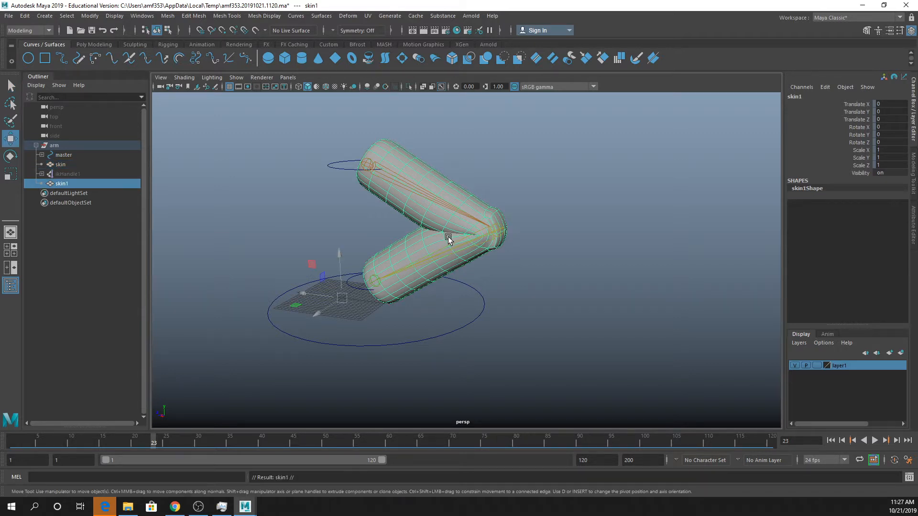
{"action": "left_click_drag", "start_coordinate": [449, 237], "coordinate": [407, 258], "text": "alt"}
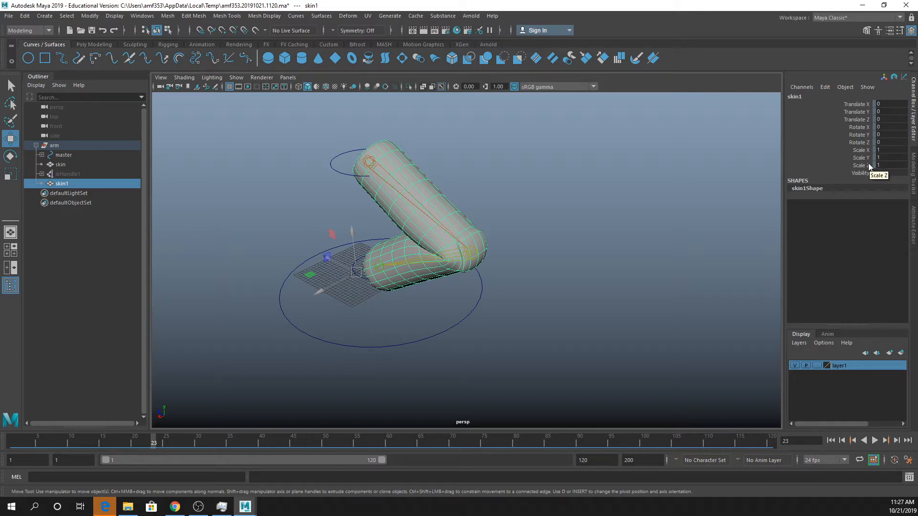
Unlock all translate, rotate and scale channels of the duplicated skin mesh.
{"action": "left_click_drag", "start_coordinate": [868, 166], "coordinate": [859, 105]}
{"action": "right_click", "coordinate": [859, 106]}
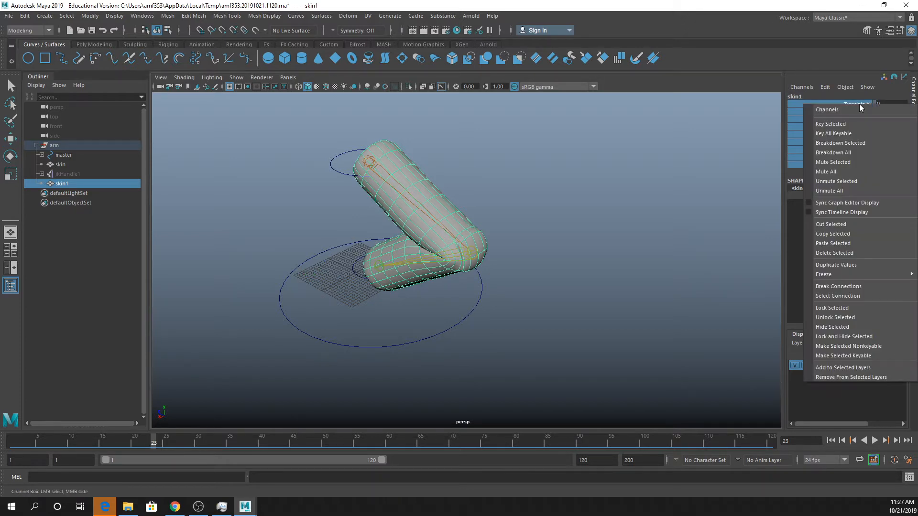
{"action": "left_click", "coordinate": [835, 318]}
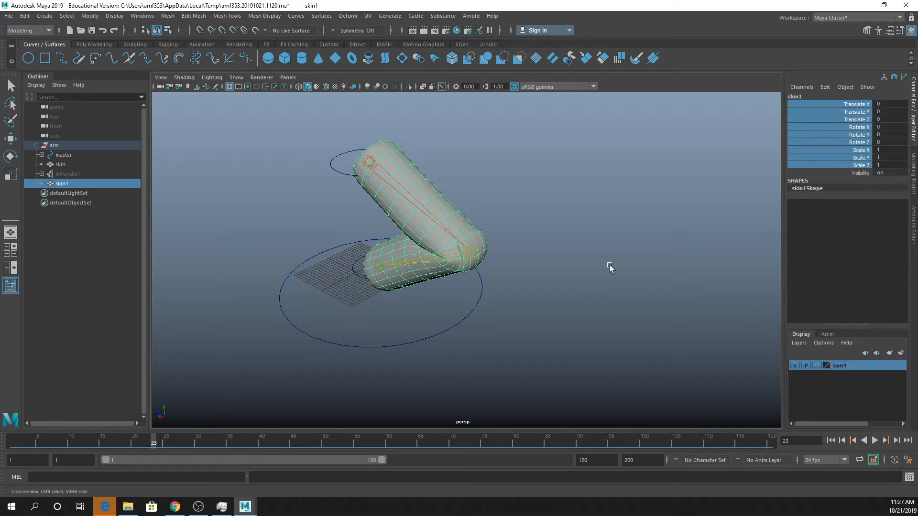
Move the duplicated skin mesh away from the rig to about -43.7 in X, and scrub the animation to compare both meshes.
{"action": "key", "text": "w"}
{"action": "left_click_drag", "start_coordinate": [338, 274], "coordinate": [428, 235]}
{"action": "left_click", "coordinate": [454, 285]}
{"action": "left_click_drag", "start_coordinate": [109, 433], "coordinate": [12, 444]}
{"action": "left_click_drag", "start_coordinate": [104, 424], "coordinate": [179, 402]}
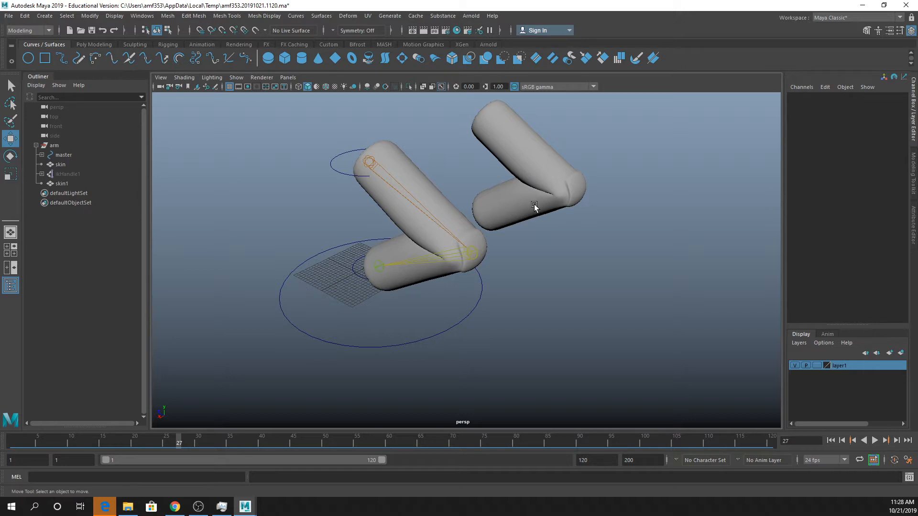
{"action": "left_click_drag", "start_coordinate": [571, 196], "coordinate": [557, 213], "text": "alt"}
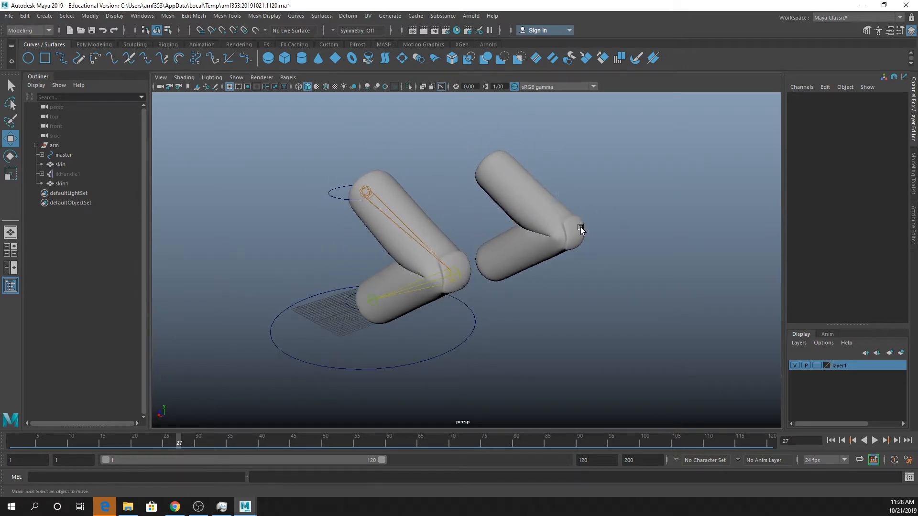
{"action": "left_click", "coordinate": [566, 232]}
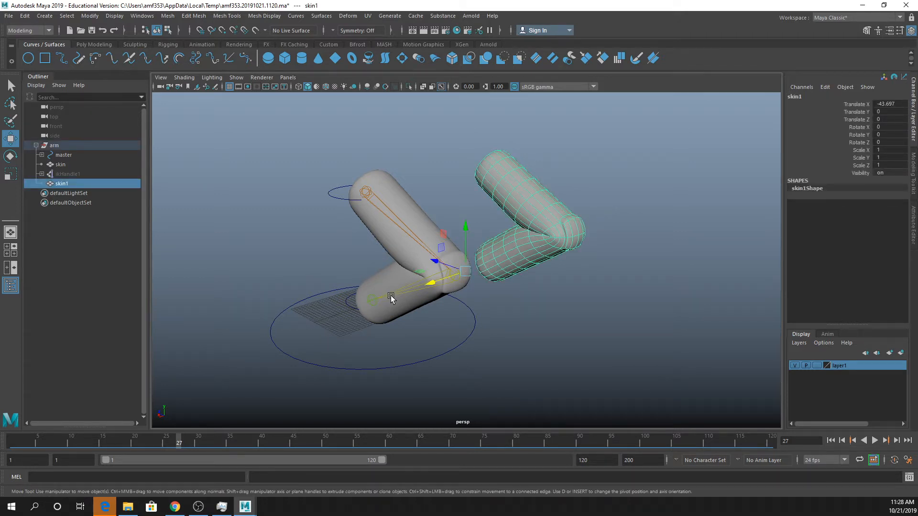
Set the animation to frame 11 and delete the construction history of the original skin mesh.
{"action": "left_click_drag", "start_coordinate": [99, 438], "coordinate": [76, 438]}
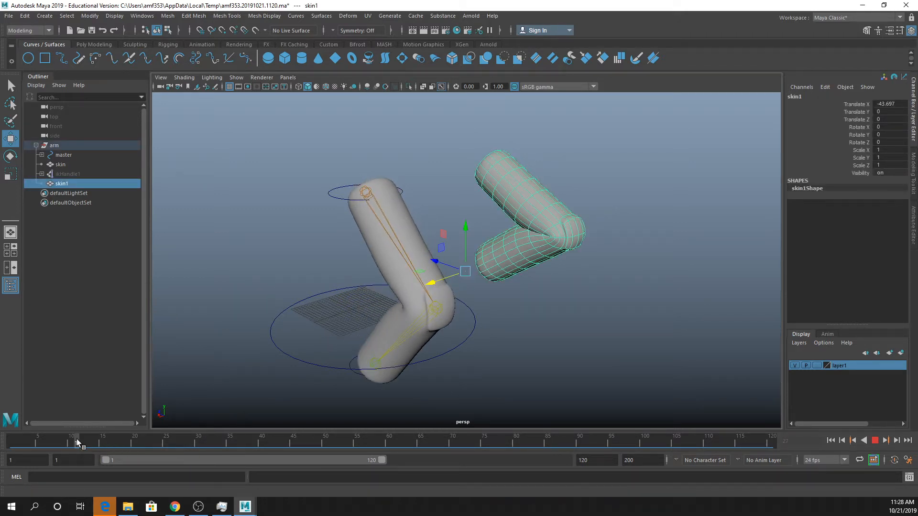
{"action": "left_click", "coordinate": [417, 239]}
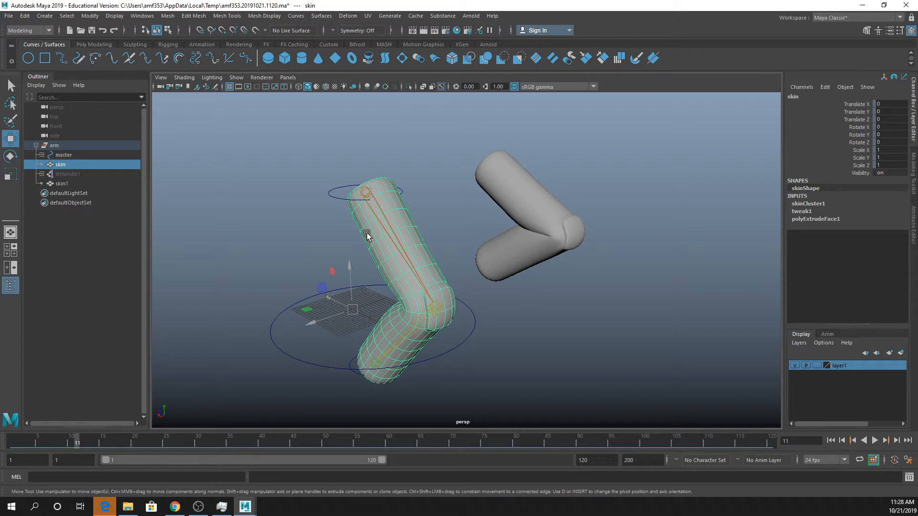
{"action": "left_click", "coordinate": [25, 16]}
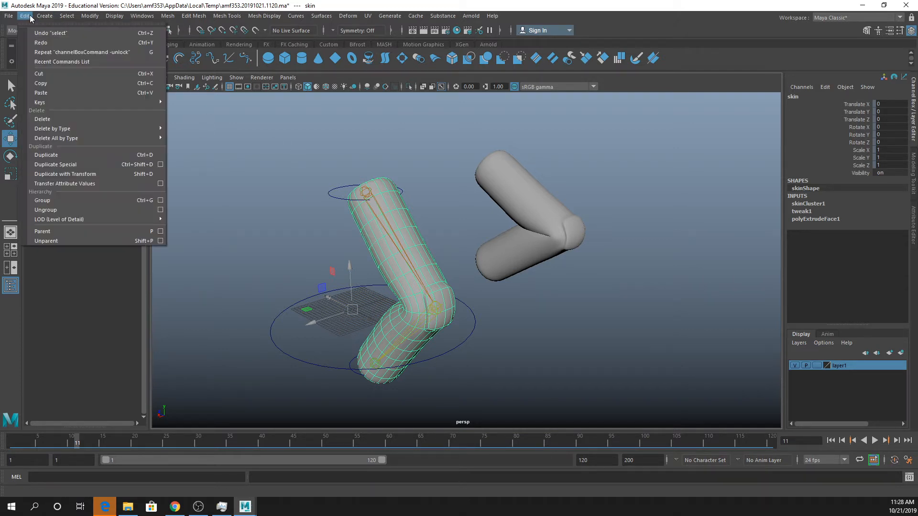
{"action": "mouse_move", "coordinate": [120, 129]}
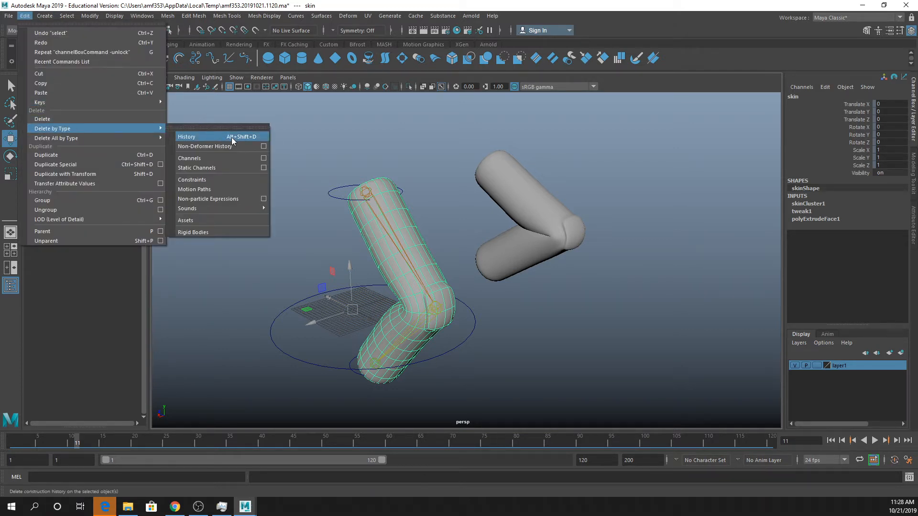
{"action": "left_click", "coordinate": [233, 137]}
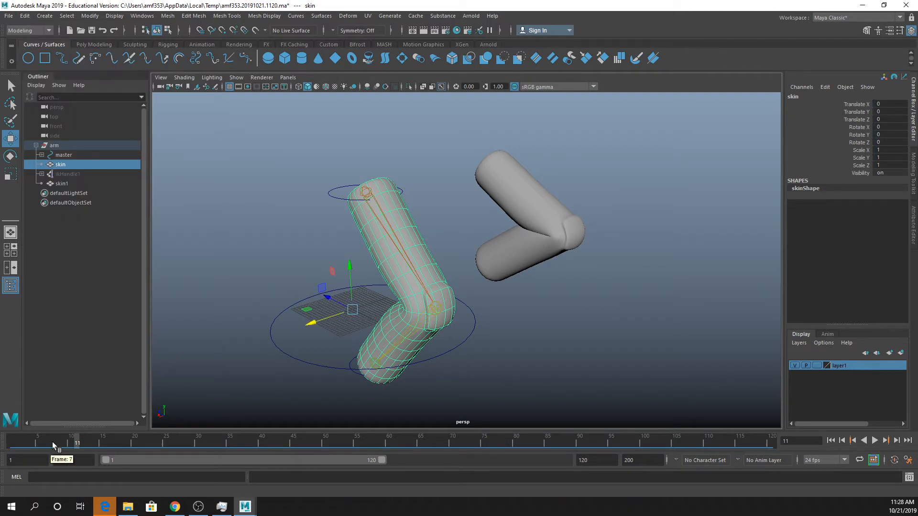
Scrub to frame 19 to examine the skin mesh against its skeleton, and undo the history deletion.
{"action": "left_click_drag", "start_coordinate": [53, 442], "coordinate": [124, 414]}
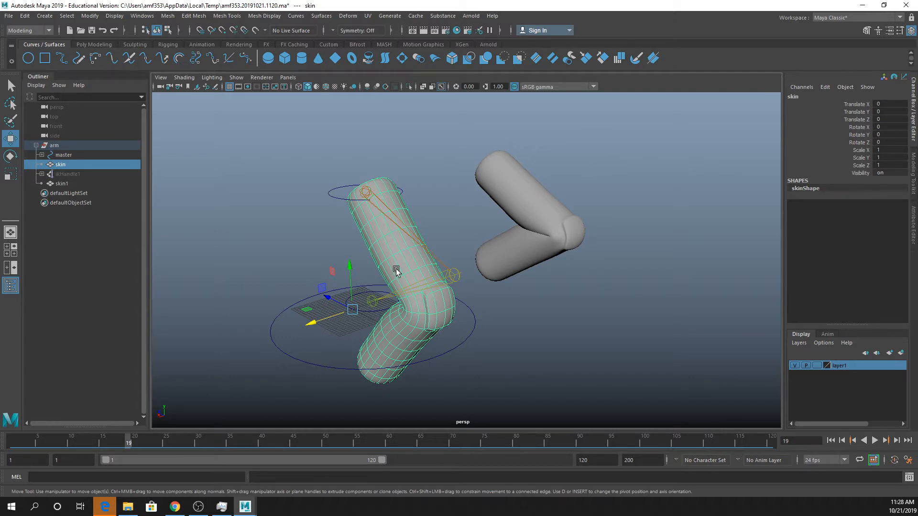
{"action": "left_click_drag", "start_coordinate": [383, 302], "coordinate": [459, 256], "text": "alt"}
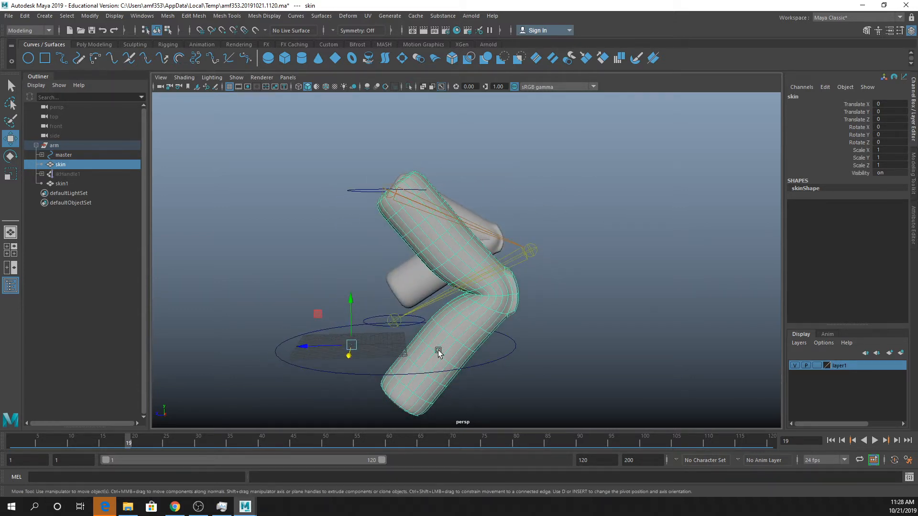
{"action": "left_click_drag", "start_coordinate": [510, 288], "coordinate": [527, 217], "text": "alt"}
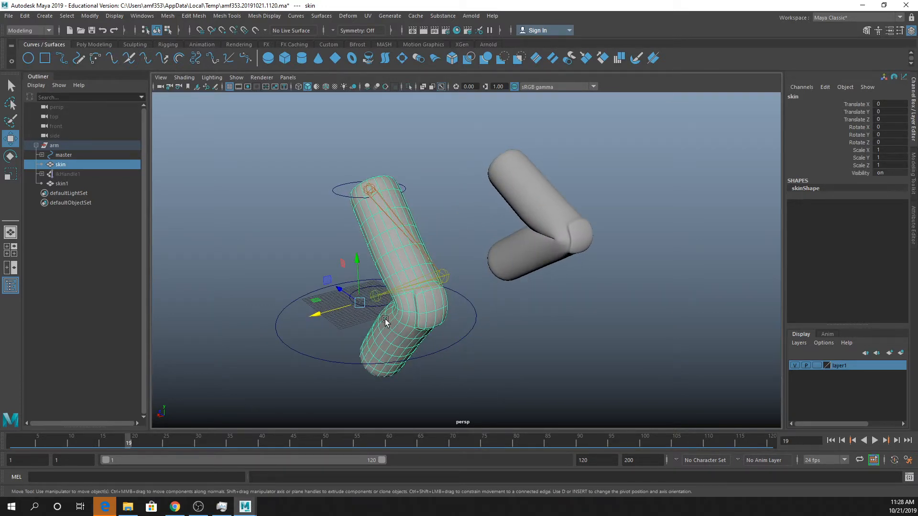
{"action": "key", "text": "ctrl+z"}
{"action": "key", "text": "ctrl+z"}
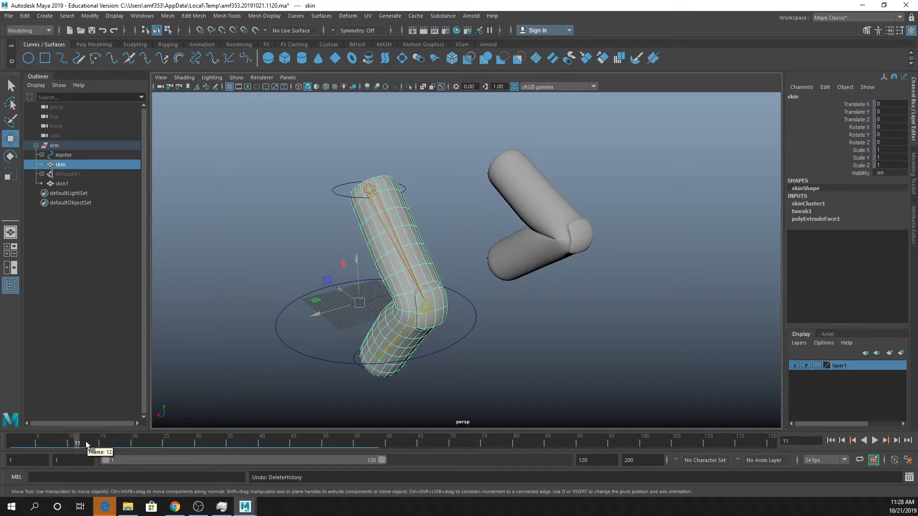
Scrub the animation to check the skin's deformation, deselect everything and return to frame 1.
{"action": "mouse_move", "coordinate": [85, 443]}
{"action": "left_mouse_down"}
{"action": "mouse_move", "coordinate": [42, 442]}
{"action": "mouse_move", "coordinate": [106, 446]}
{"action": "mouse_move", "coordinate": [10, 441]}
{"action": "mouse_move", "coordinate": [93, 439]}
{"action": "left_mouse_up"}
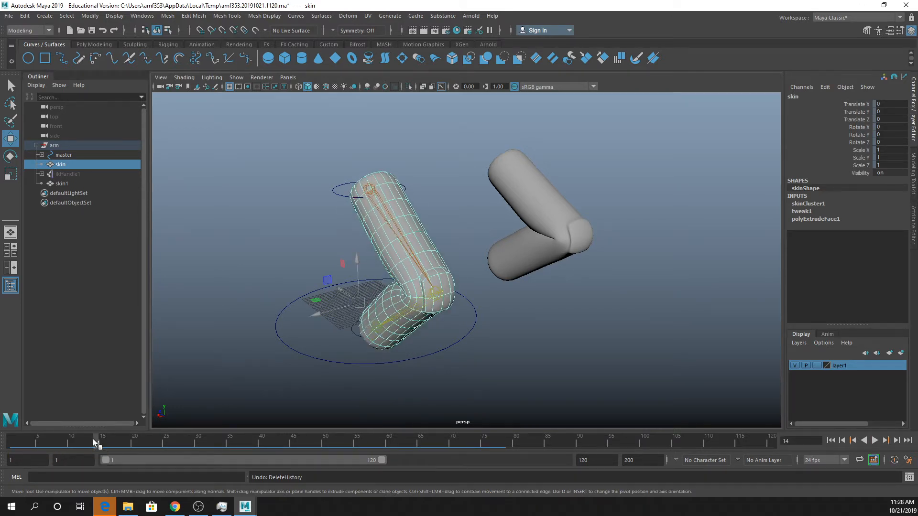
{"action": "left_click_drag", "start_coordinate": [469, 277], "coordinate": [587, 273], "text": "alt"}
{"action": "key", "text": "q"}
{"action": "left_click", "coordinate": [587, 272]}
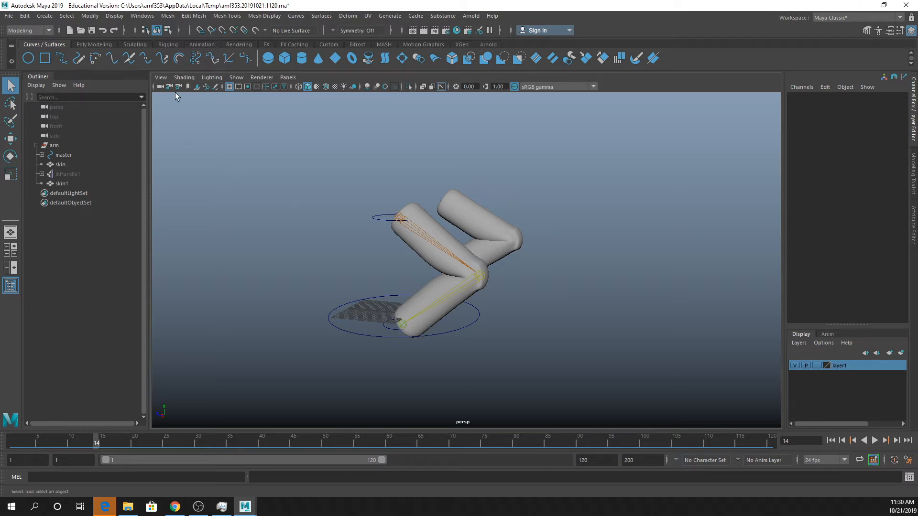
{"action": "left_click_drag", "start_coordinate": [44, 440], "coordinate": [13, 440]}
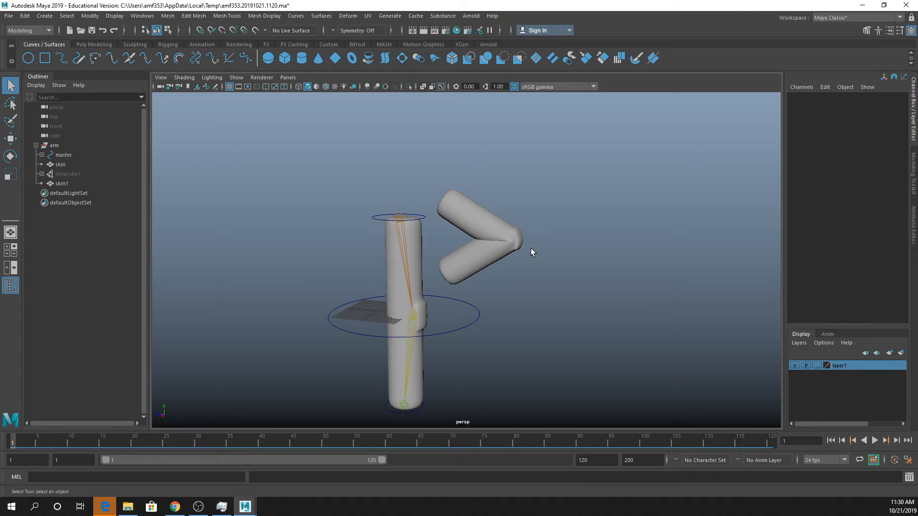
Create a polygon cube at the origin, display the scene in wireframe and scale the cube uniformly to about 30.3.
{"action": "left_click", "coordinate": [87, 44]}
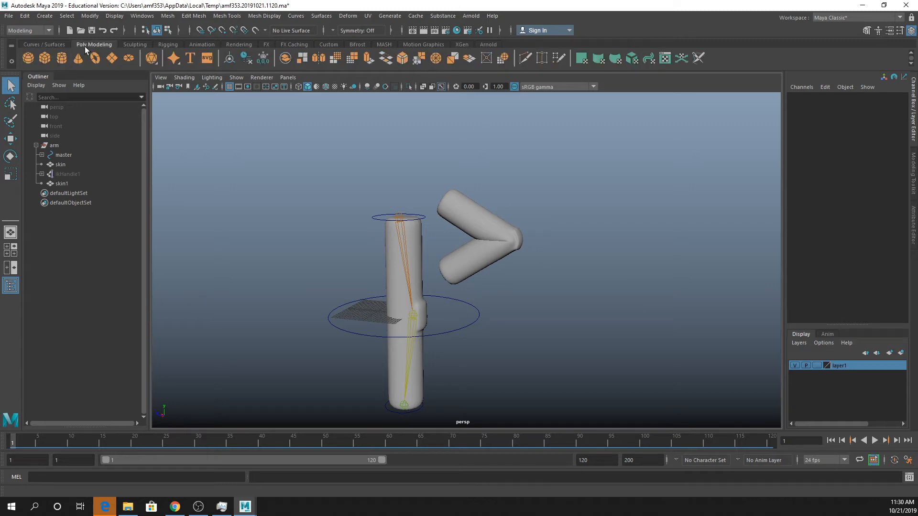
{"action": "left_click", "coordinate": [48, 57]}
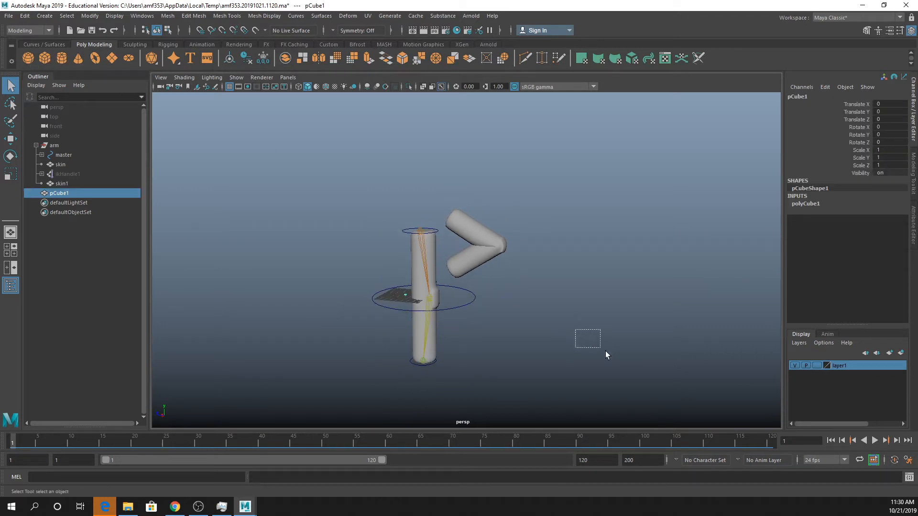
{"action": "left_click_drag", "start_coordinate": [606, 355], "coordinate": [606, 355]}
{"action": "key", "text": "4"}
{"action": "key", "text": "r"}
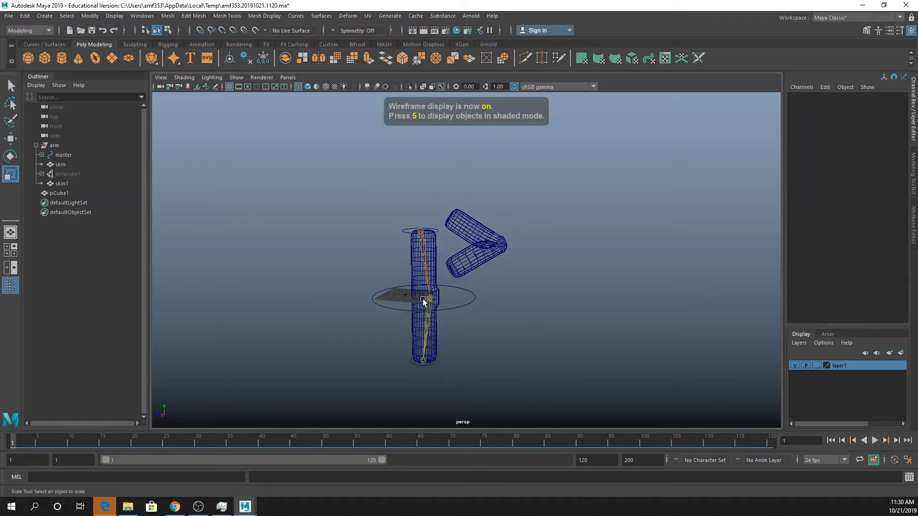
{"action": "scroll", "coordinate": [390, 295], "scroll_direction": "up", "scroll_amount": 5}
{"action": "left_click", "coordinate": [313, 349]}
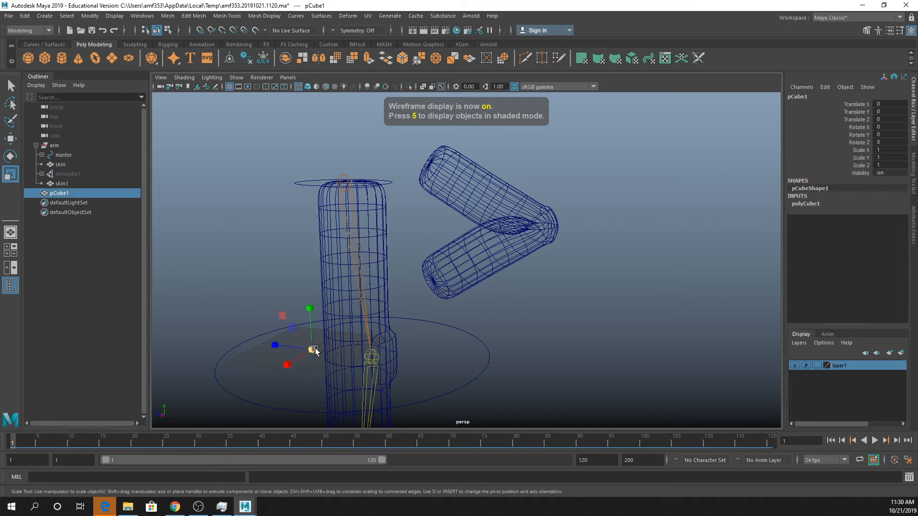
{"action": "left_click_drag", "start_coordinate": [312, 349], "coordinate": [908, 261]}
Set the cube's width, height and depth subdivisions to 3.
{"action": "left_click", "coordinate": [812, 204]}
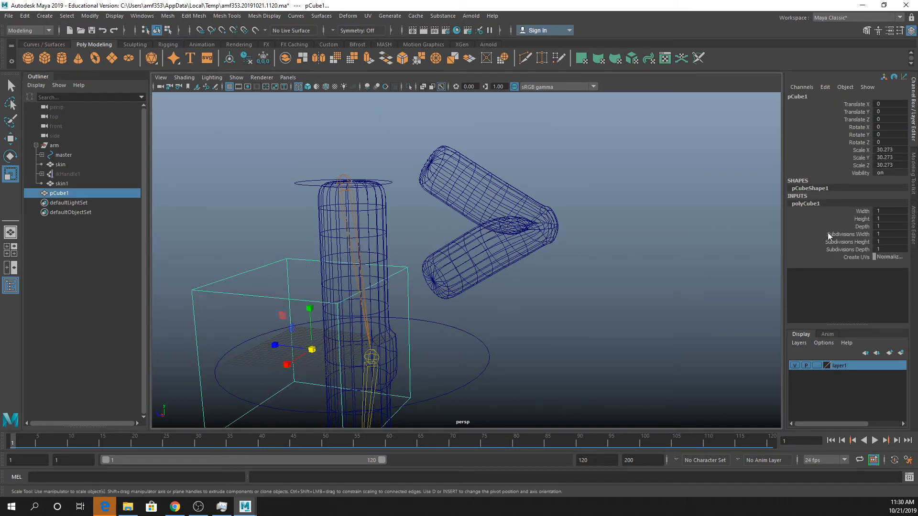
{"action": "left_click_drag", "start_coordinate": [828, 234], "coordinate": [837, 250]}
{"action": "mouse_move", "coordinate": [617, 299]}
{"action": "middle_mouse_down"}
{"action": "mouse_move", "coordinate": [633, 300]}
{"action": "mouse_move", "coordinate": [625, 300]}
{"action": "middle_mouse_up"}
{"action": "middle_click_drag", "start_coordinate": [287, 311], "coordinate": [393, 298], "text": "alt"}
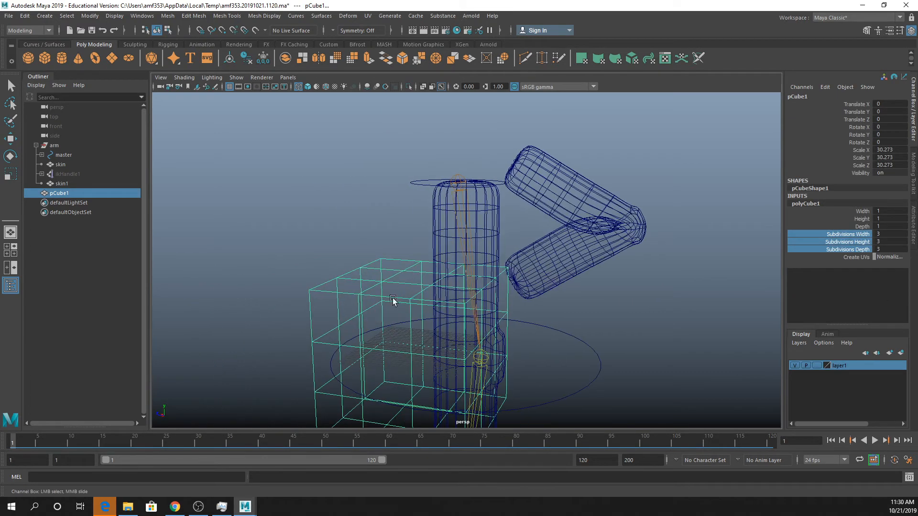
Extrude the middle face along one edge of the cube's top upward to a height of about 42.8 cm.
{"action": "right_click_drag", "start_coordinate": [376, 259], "coordinate": [374, 281]}
{"action": "left_click", "coordinate": [375, 280]}
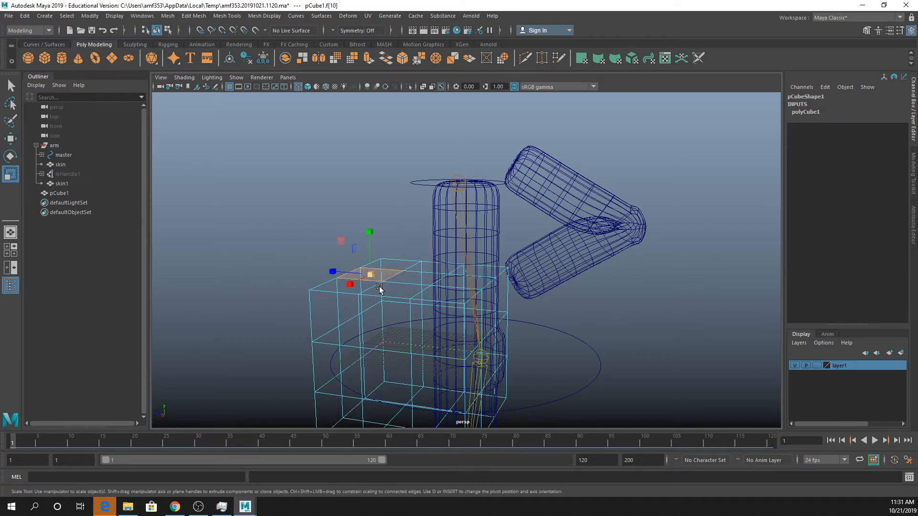
{"action": "key", "text": "w"}
{"action": "key", "text": "ctrl+e"}
{"action": "left_click_drag", "start_coordinate": [369, 258], "coordinate": [377, 167]}
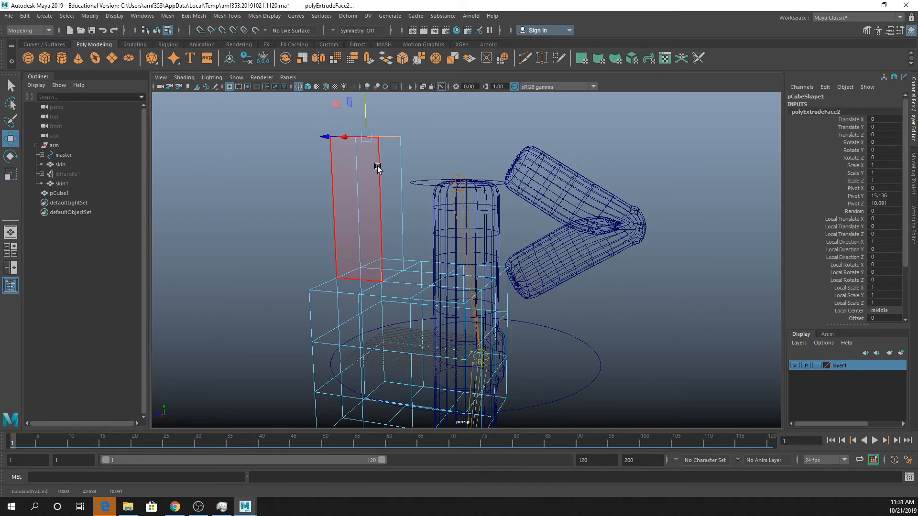
Extrude the column's top face into a short block, and extrude that block's side face outward as an arm.
{"action": "key", "text": "ctrl+e"}
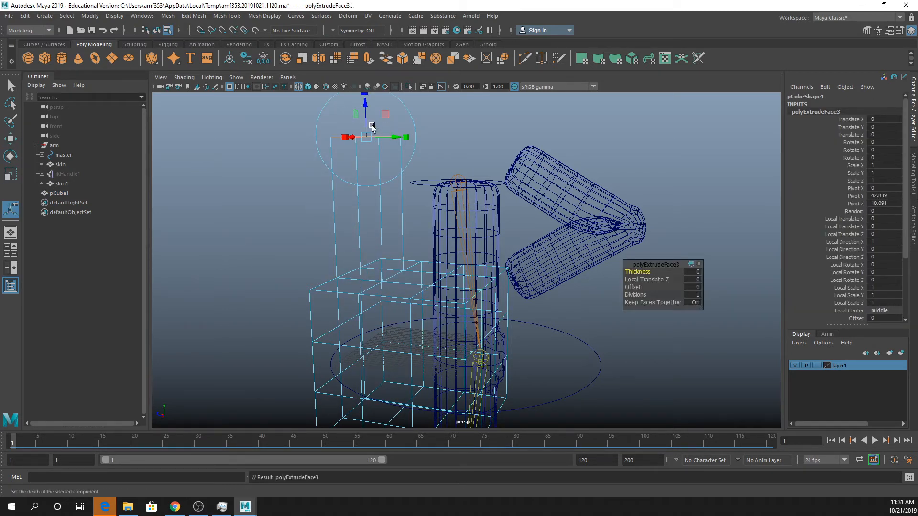
{"action": "left_click_drag", "start_coordinate": [370, 125], "coordinate": [368, 88]}
{"action": "key", "text": "q"}
{"action": "left_click", "coordinate": [343, 121]}
{"action": "key", "text": "ctrl+e"}
{"action": "left_click_drag", "start_coordinate": [364, 150], "coordinate": [296, 159], "text": "alt"}
{"action": "left_click_drag", "start_coordinate": [321, 118], "coordinate": [253, 126]}
{"action": "right_click_drag", "start_coordinate": [418, 140], "coordinate": [454, 129]}
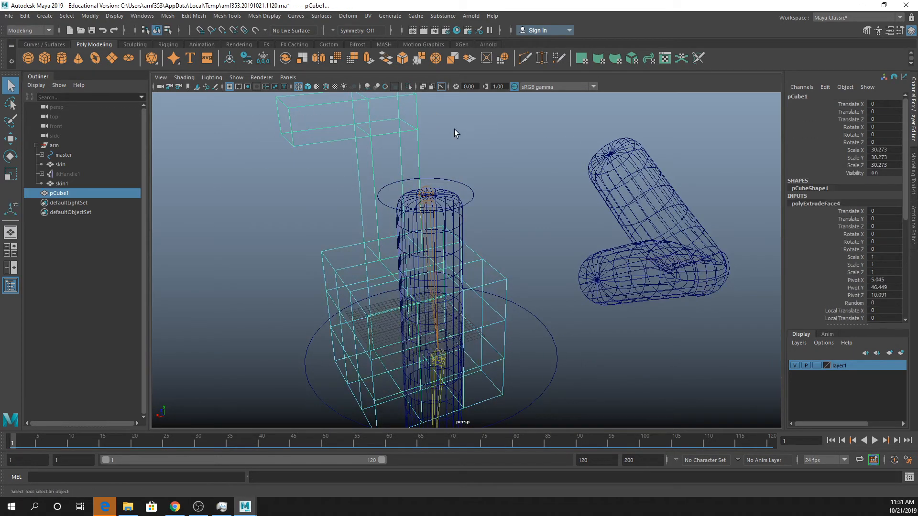
Isolate the extruded cube in shaded display and examine its shape from several sides.
{"action": "key", "text": "5"}
{"action": "left_click", "coordinate": [429, 173]}
{"action": "middle_click_drag", "start_coordinate": [395, 199], "coordinate": [437, 242], "text": "alt"}
{"action": "left_click_drag", "start_coordinate": [437, 243], "coordinate": [422, 241], "text": "alt"}
{"action": "left_click", "coordinate": [422, 241]}
{"action": "key", "text": "ctrl+1"}
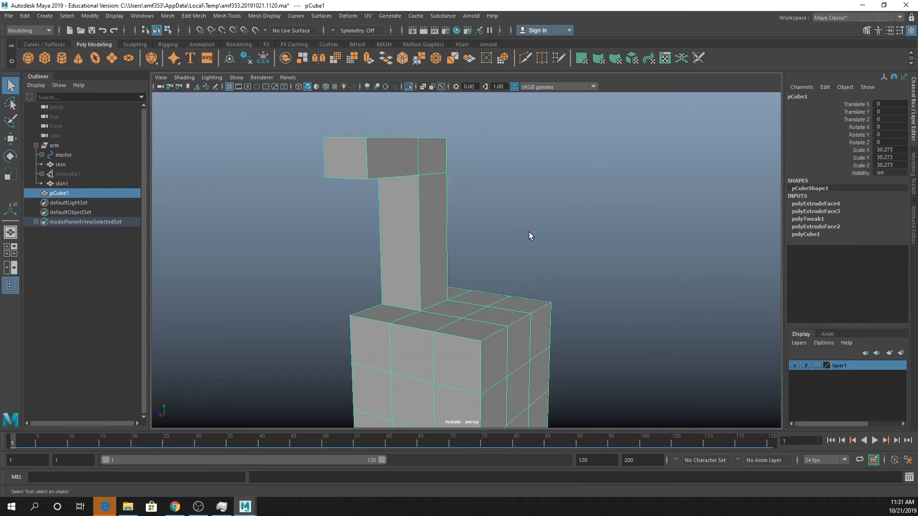
{"action": "left_click_drag", "start_coordinate": [529, 232], "coordinate": [547, 221], "text": "alt"}
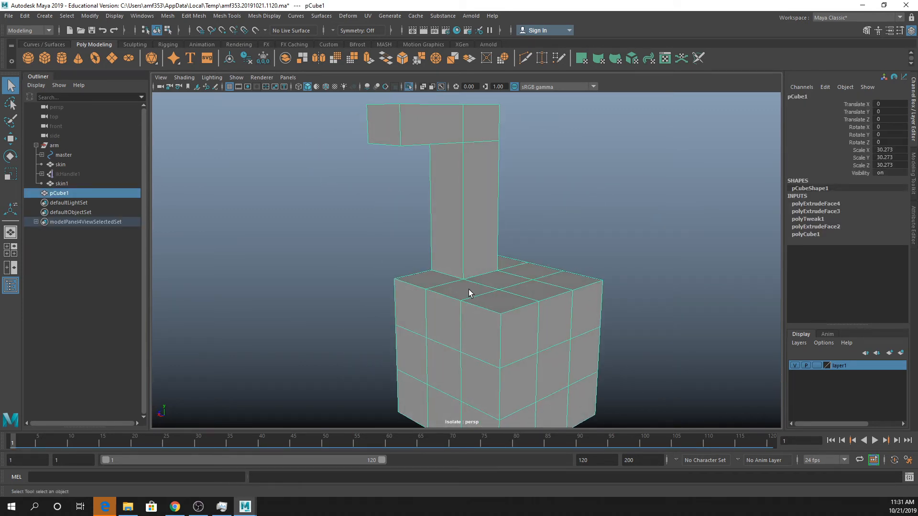
{"action": "left_click_drag", "start_coordinate": [497, 319], "coordinate": [540, 302], "text": "alt"}
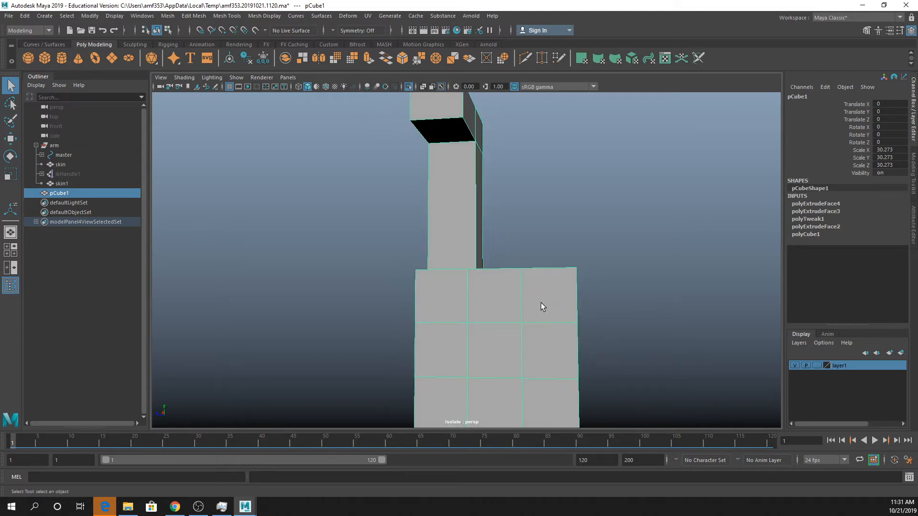
Show the side view at full size in wireframe and switch to the Rigging menu set.
{"action": "key", "text": "space"}
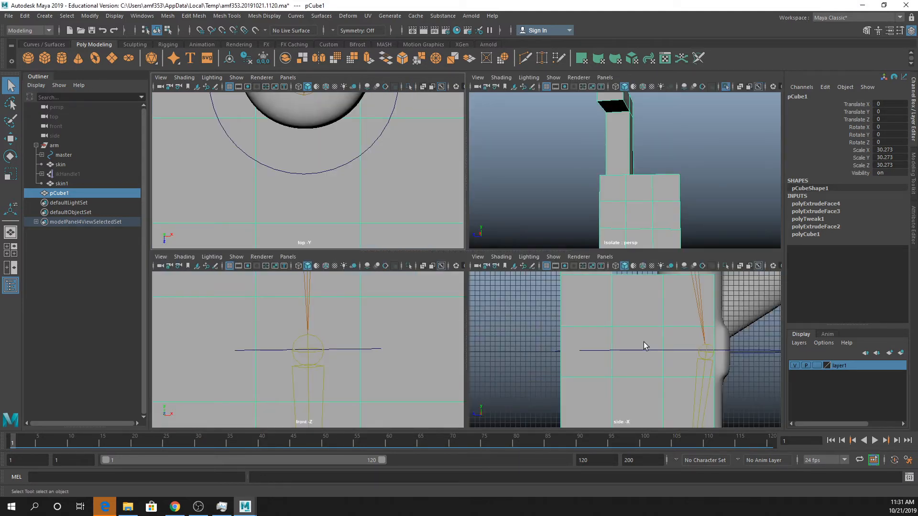
{"action": "key", "text": "4"}
{"action": "scroll", "coordinate": [644, 345], "scroll_direction": "down", "scroll_amount": 5}
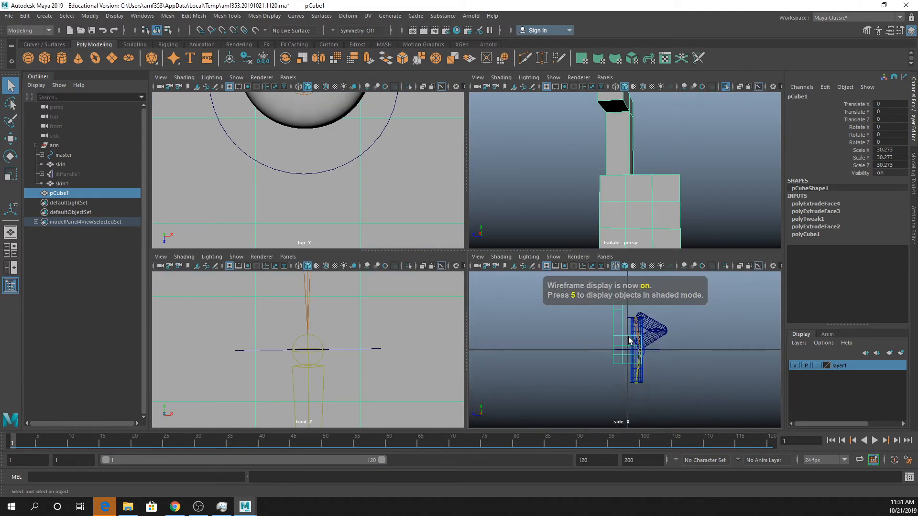
{"action": "key", "text": "space"}
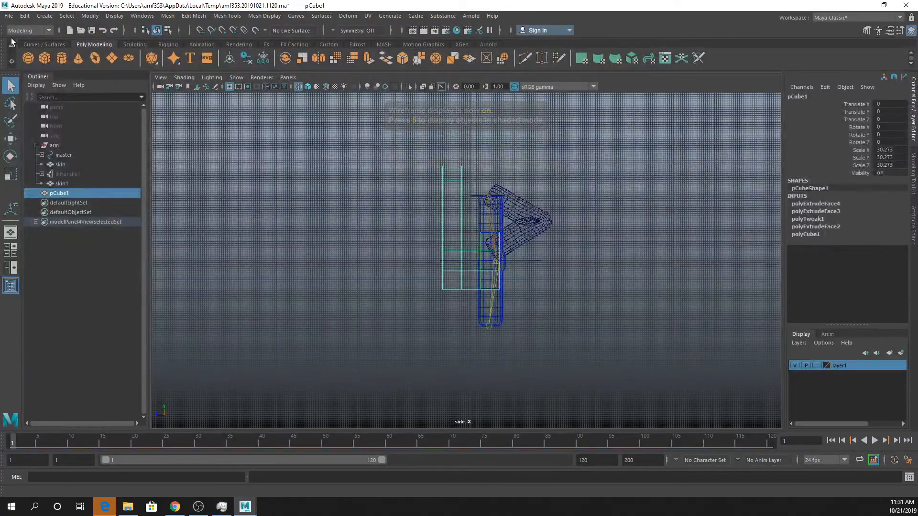
{"action": "left_click", "coordinate": [28, 30]}
{"action": "left_click", "coordinate": [17, 50]}
Draw a seven-joint chain from the cube's centre up through the column and outward from its top with the Joint tool.
{"action": "left_click", "coordinate": [171, 16]}
{"action": "left_click", "coordinate": [186, 29]}
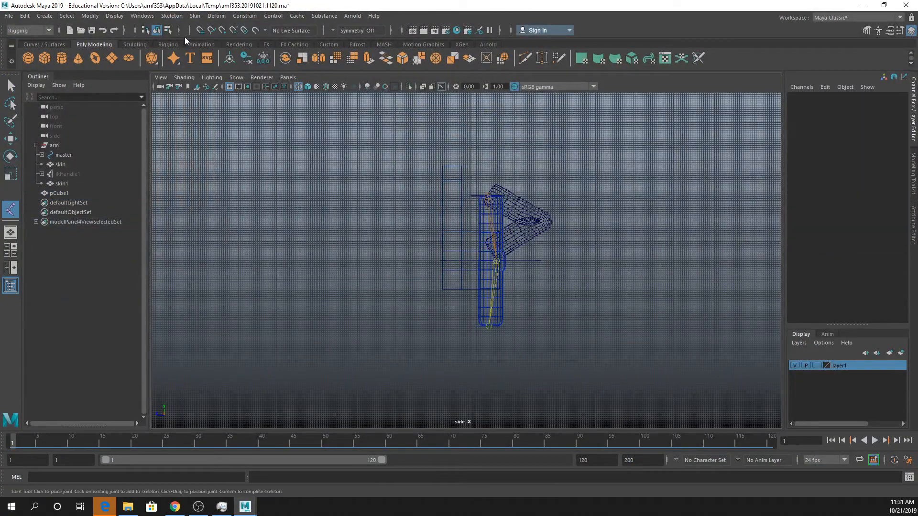
{"action": "left_click", "coordinate": [470, 259]}
{"action": "scroll", "coordinate": [468, 261], "scroll_direction": "up", "scroll_amount": 2}
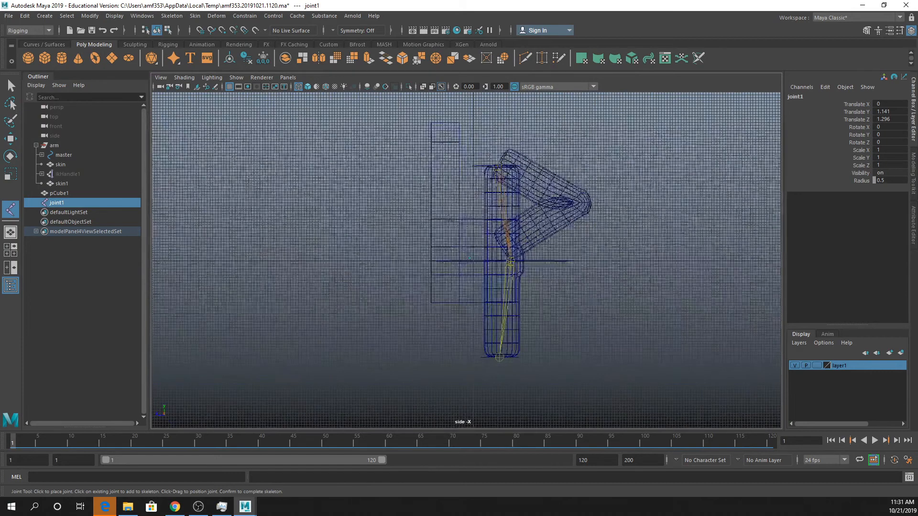
{"action": "left_click", "coordinate": [448, 221]}
{"action": "left_click", "coordinate": [445, 192]}
{"action": "left_click", "coordinate": [444, 168]}
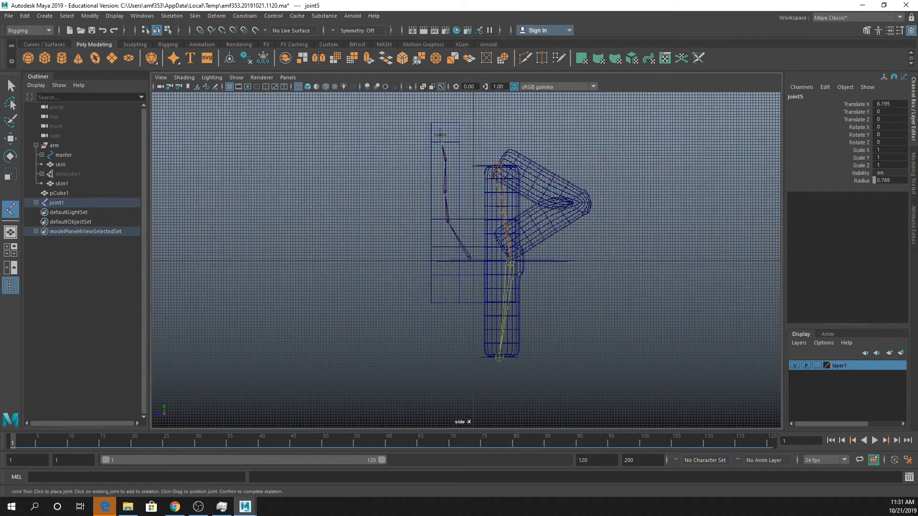
{"action": "left_click", "coordinate": [442, 144]}
{"action": "left_click", "coordinate": [412, 150]}
{"action": "left_click", "coordinate": [382, 142]}
{"action": "key", "text": "q"}
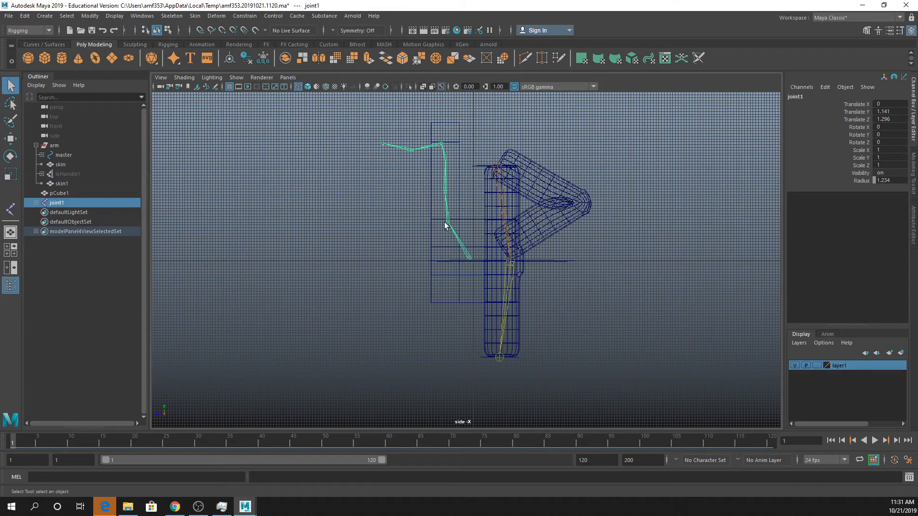
Select the cube mesh and the chain's second joint, and inspect the joint chain against the cube in the perspective view.
{"action": "left_click", "coordinate": [471, 234]}
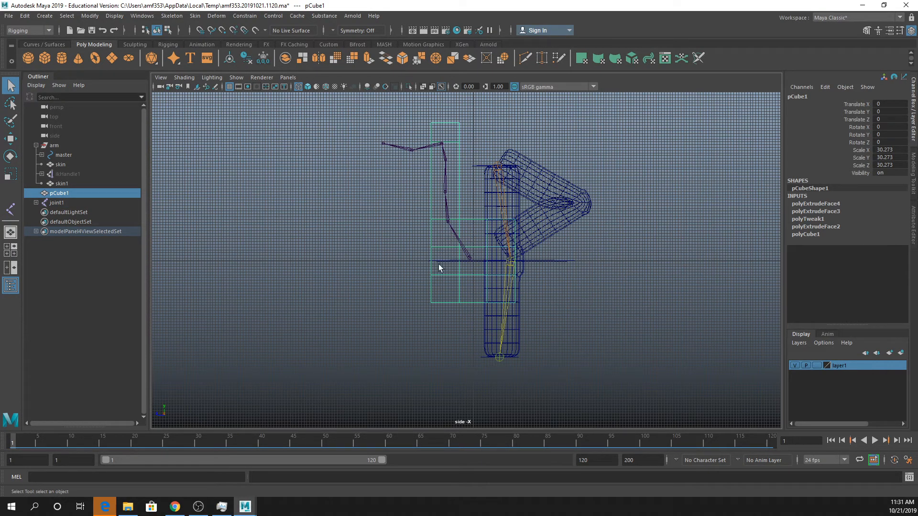
{"action": "left_click", "coordinate": [446, 205]}
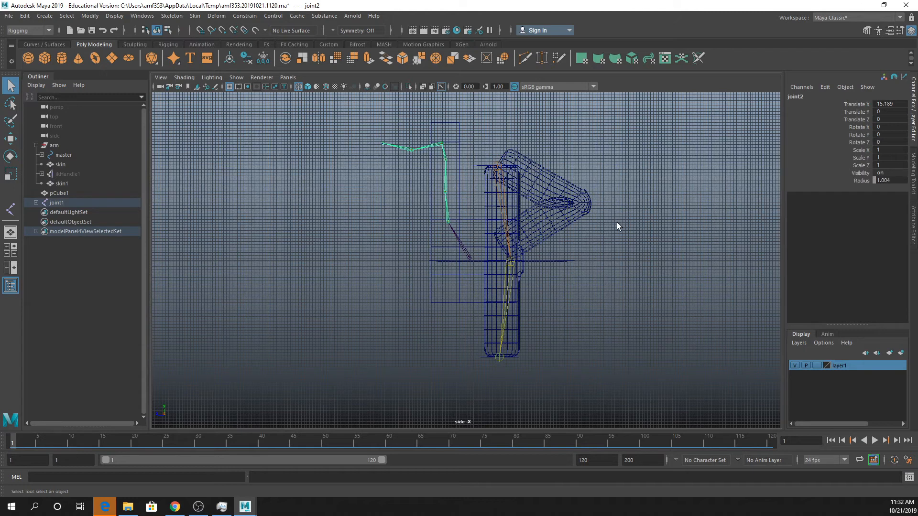
{"action": "key", "text": "space"}
{"action": "key", "text": "space"}
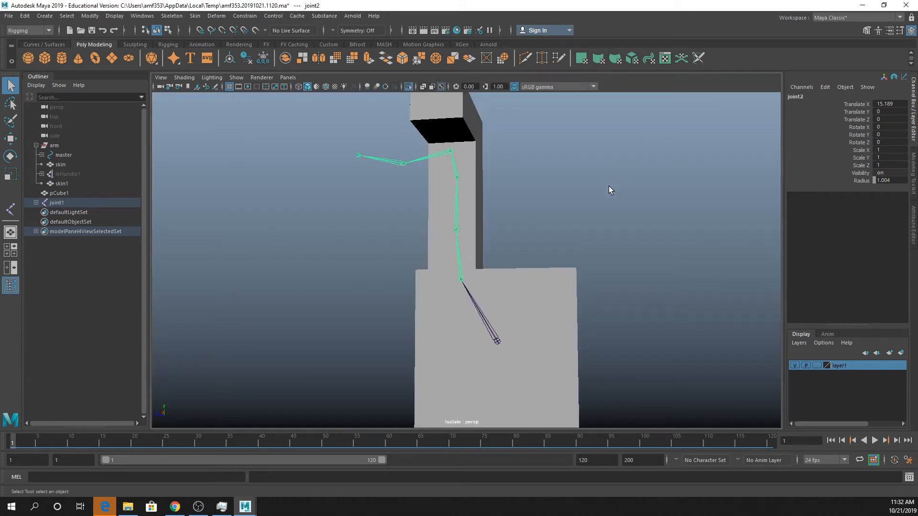
{"action": "left_click_drag", "start_coordinate": [609, 186], "coordinate": [597, 208], "text": "alt"}
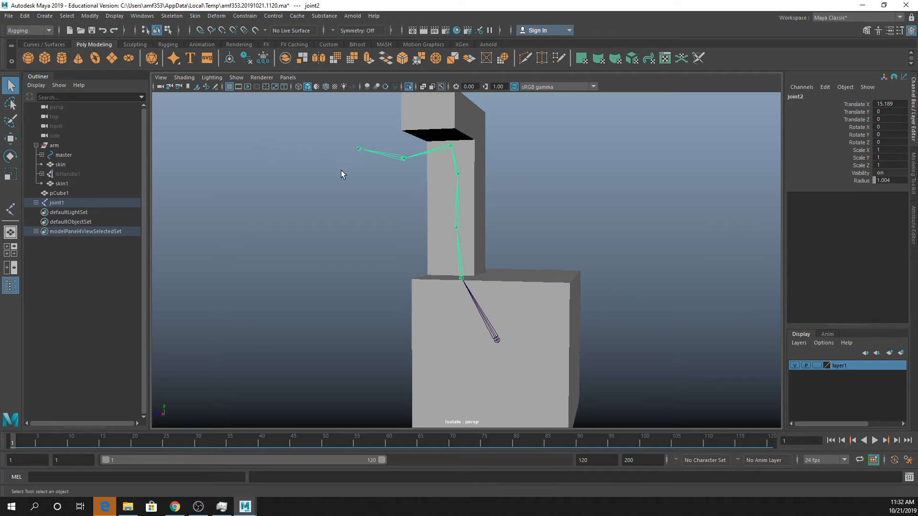
Enlarge the layer list, set layer1's display type to Reference, and clear the selection.
{"action": "left_click_drag", "start_coordinate": [835, 325], "coordinate": [811, 228]}
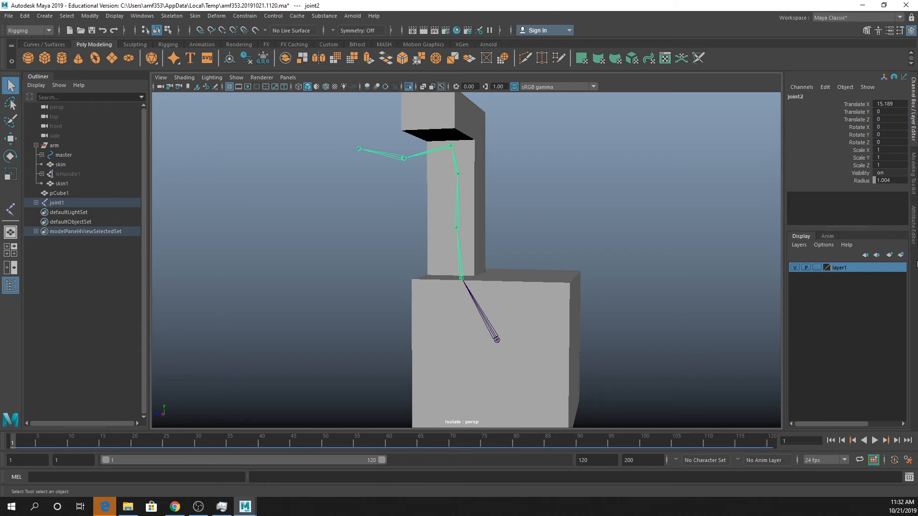
{"action": "left_click", "coordinate": [818, 267]}
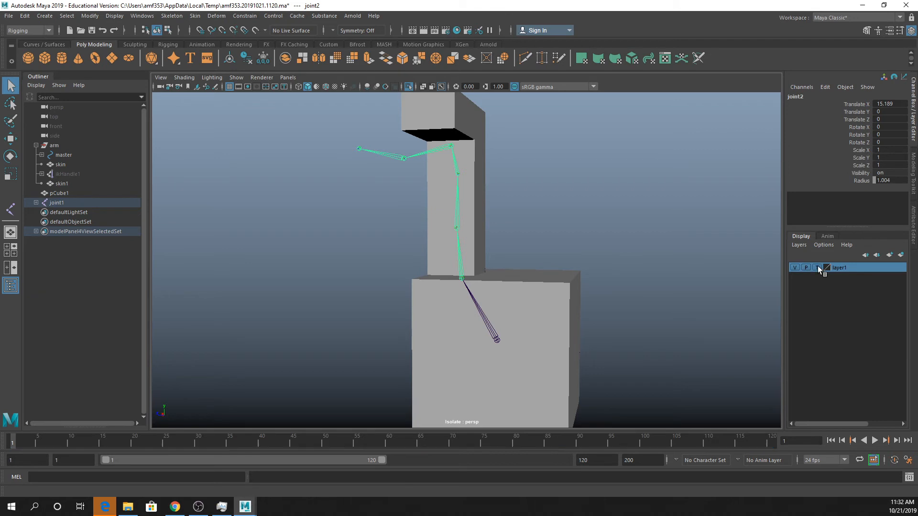
{"action": "left_click", "coordinate": [817, 269]}
{"action": "left_click", "coordinate": [683, 234]}
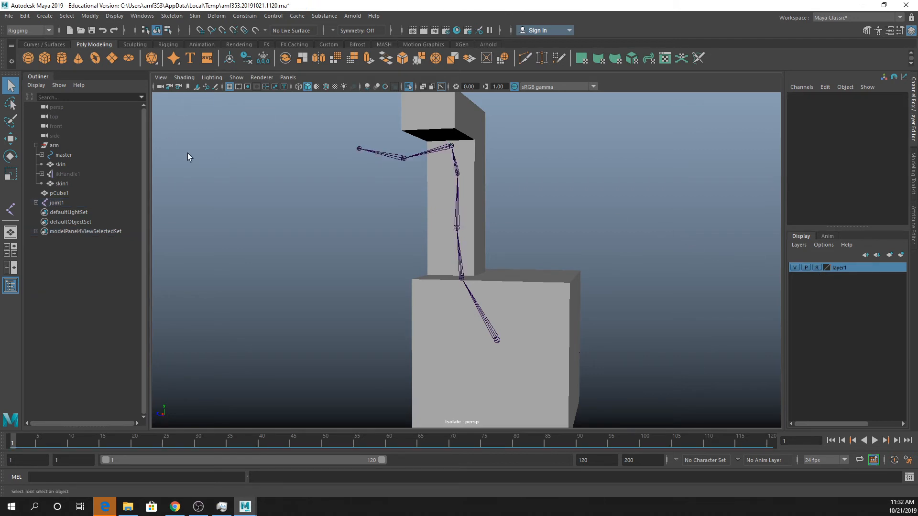
Hide the extruded cube mesh to leave only the joint chain displayed, and unhide the cube again.
{"action": "left_click", "coordinate": [467, 142]}
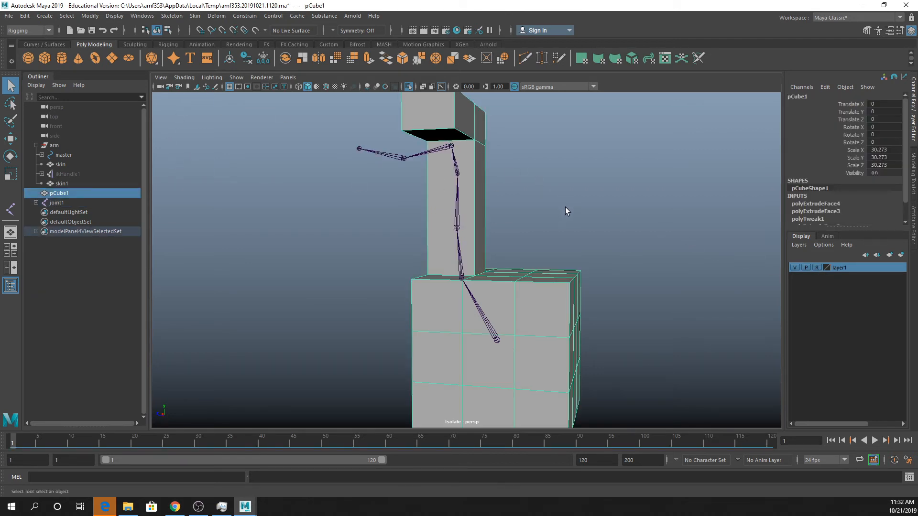
{"action": "scroll", "coordinate": [551, 239], "scroll_direction": "down", "scroll_amount": 5}
{"action": "left_click_drag", "start_coordinate": [551, 239], "coordinate": [502, 251], "text": "alt"}
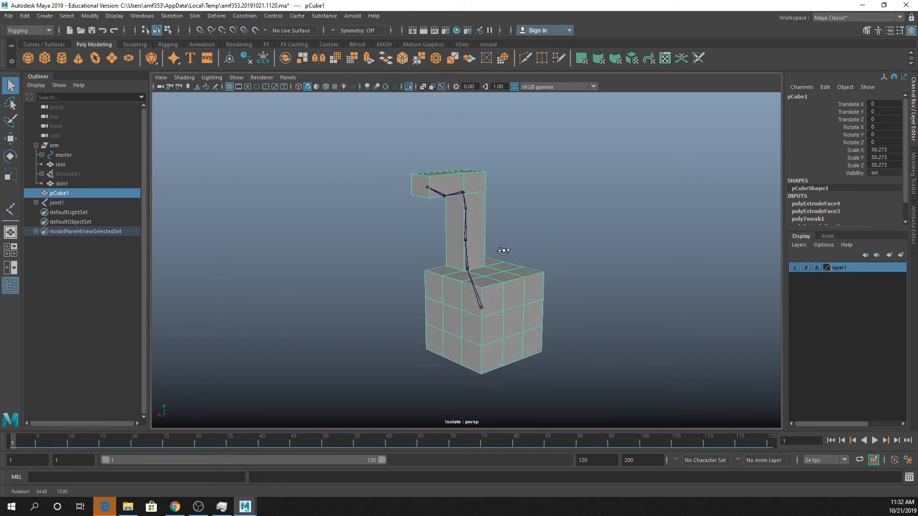
{"action": "key", "text": "ctrl+h"}
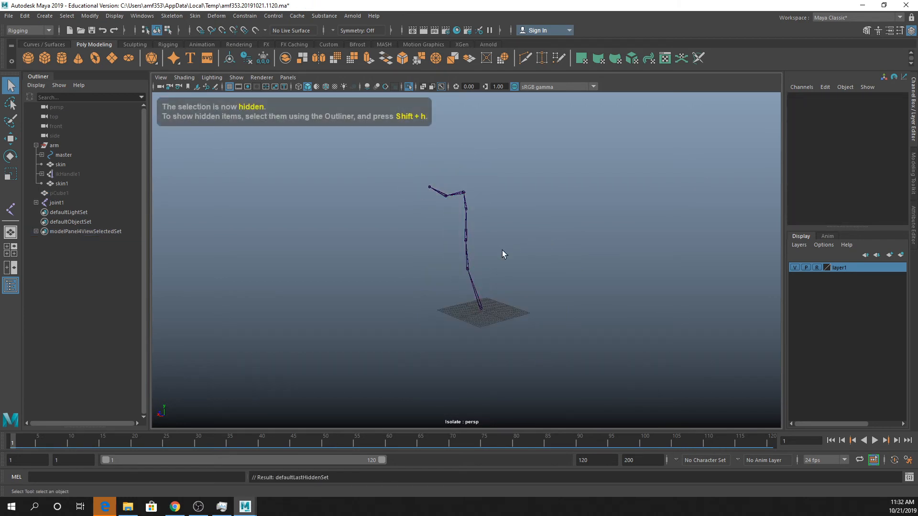
{"action": "left_click", "coordinate": [55, 194]}
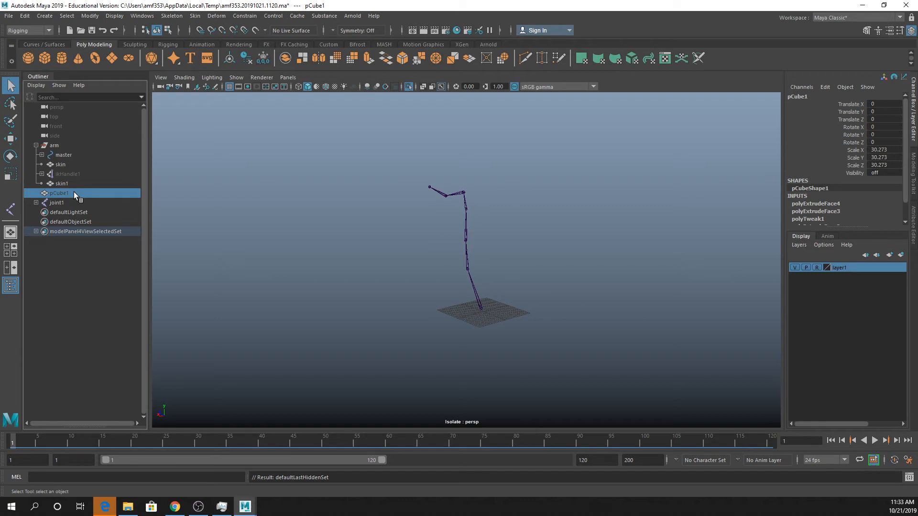
{"action": "key", "text": "shift+h"}
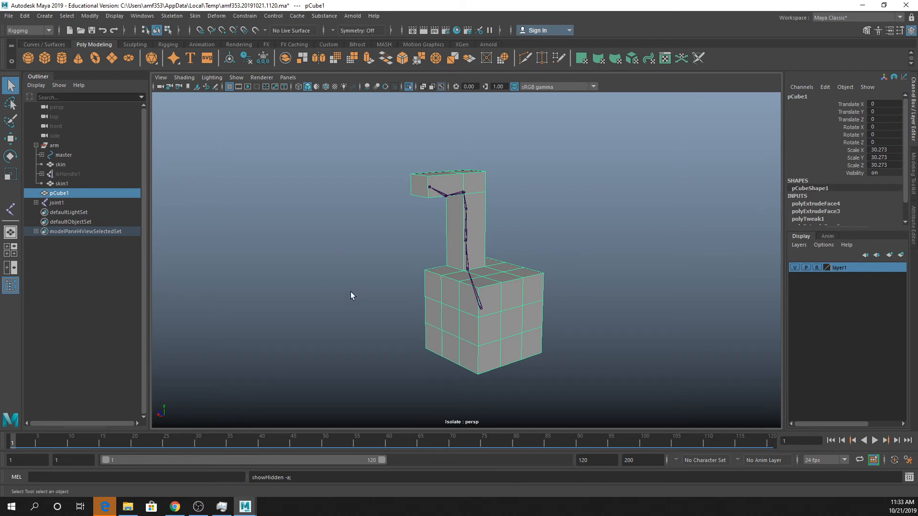
Turn off the current isolation, isolate only the extruded cube with View Selected, and restore the whole scene.
{"action": "left_click_drag", "start_coordinate": [528, 236], "coordinate": [494, 253], "text": "alt"}
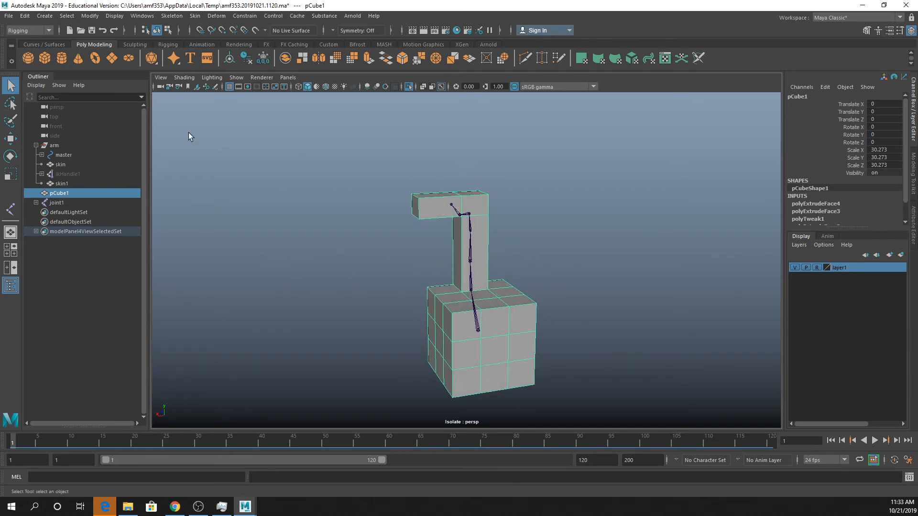
{"action": "key", "text": "ctrl+1"}
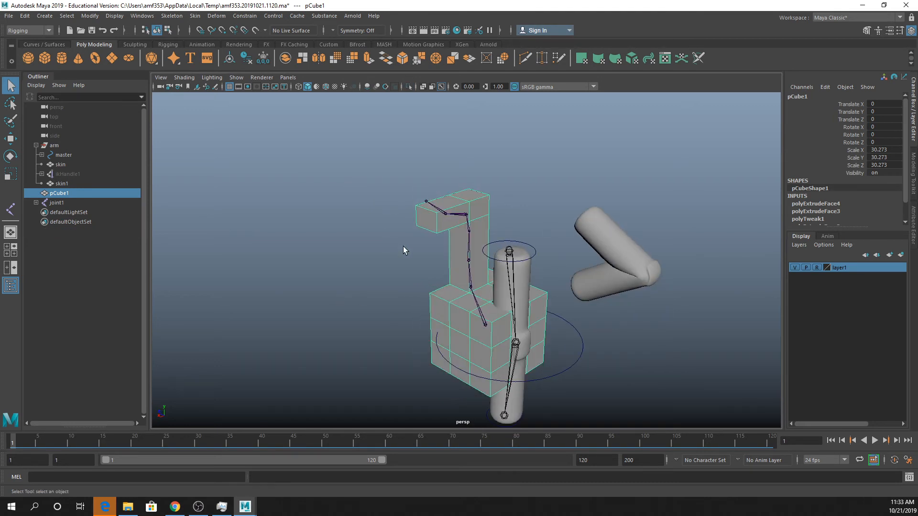
{"action": "left_click", "coordinate": [236, 76]}
{"action": "mouse_move", "coordinate": [244, 96]}
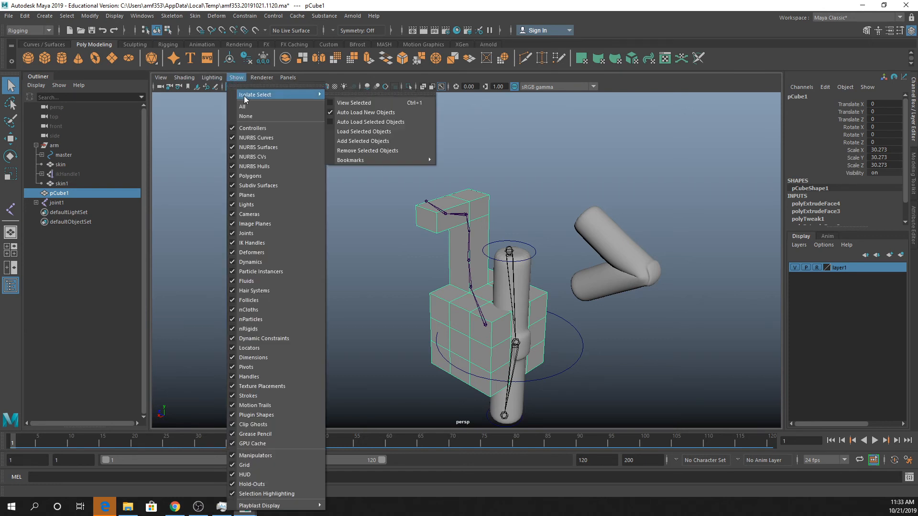
{"action": "left_click", "coordinate": [369, 102]}
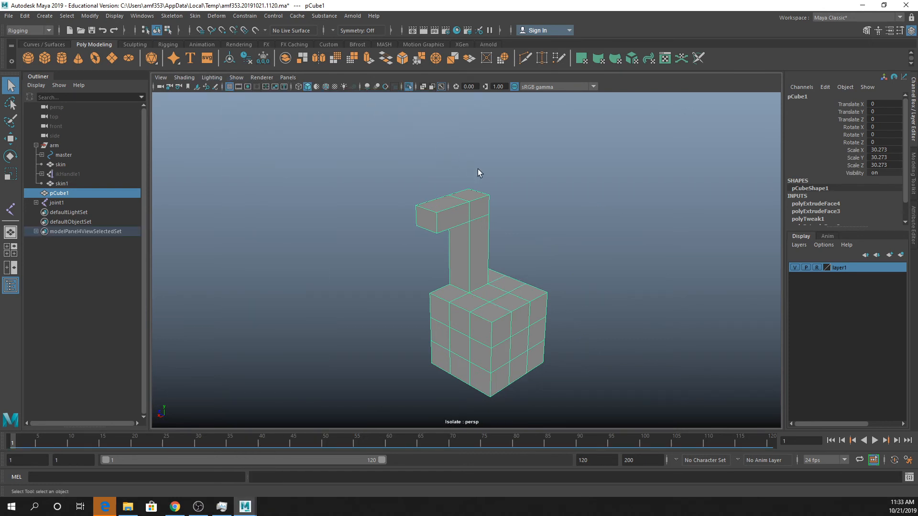
{"action": "key", "text": "ctrl+1"}
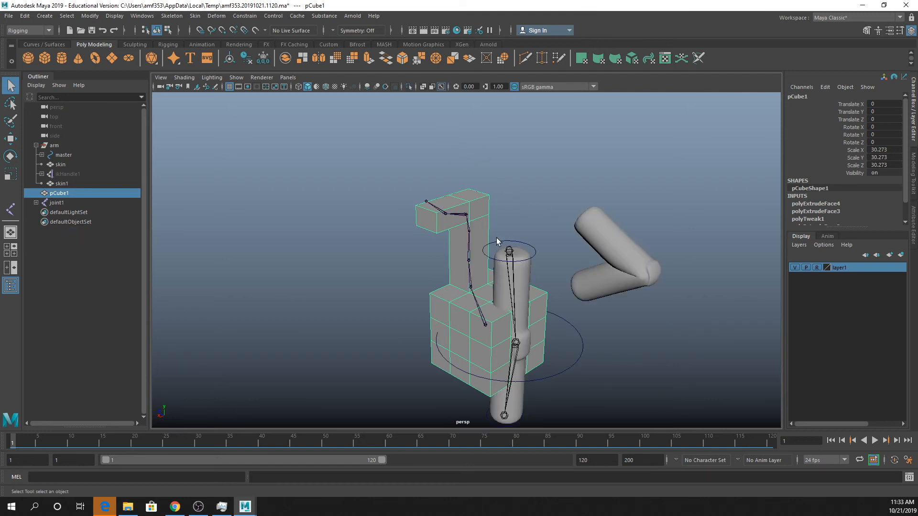
Isolate the selected cube once more from a new angle and bring the other objects back.
{"action": "left_click_drag", "start_coordinate": [509, 280], "coordinate": [435, 236], "text": "alt"}
{"action": "left_click_drag", "start_coordinate": [469, 262], "coordinate": [421, 246], "text": "alt"}
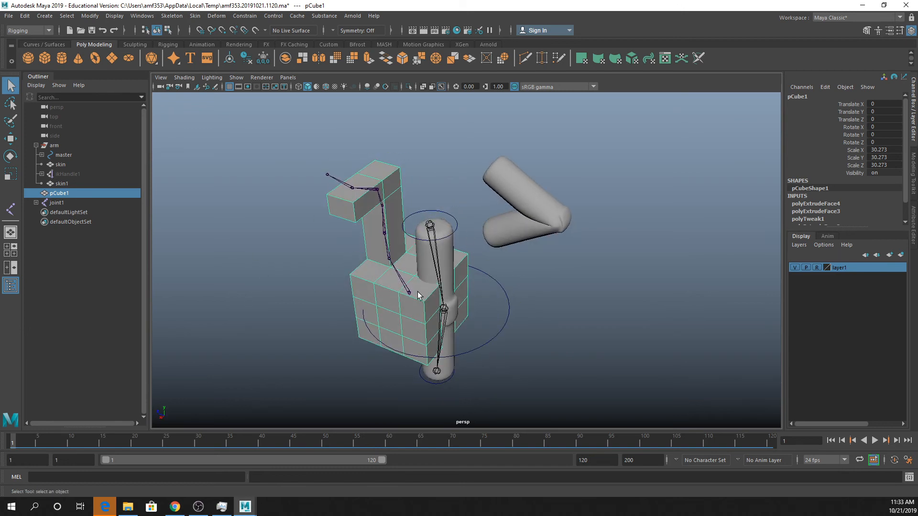
{"action": "key", "text": "ctrl+1"}
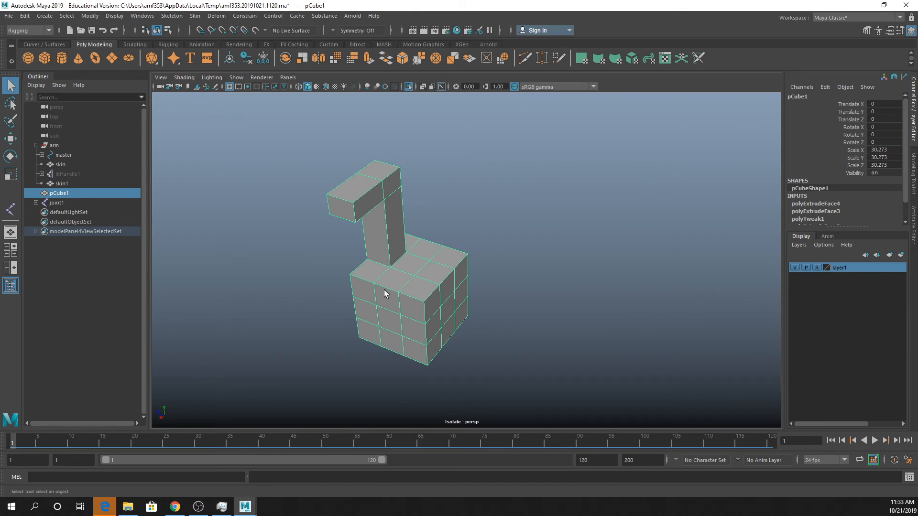
{"action": "key", "text": "ctrl+1"}
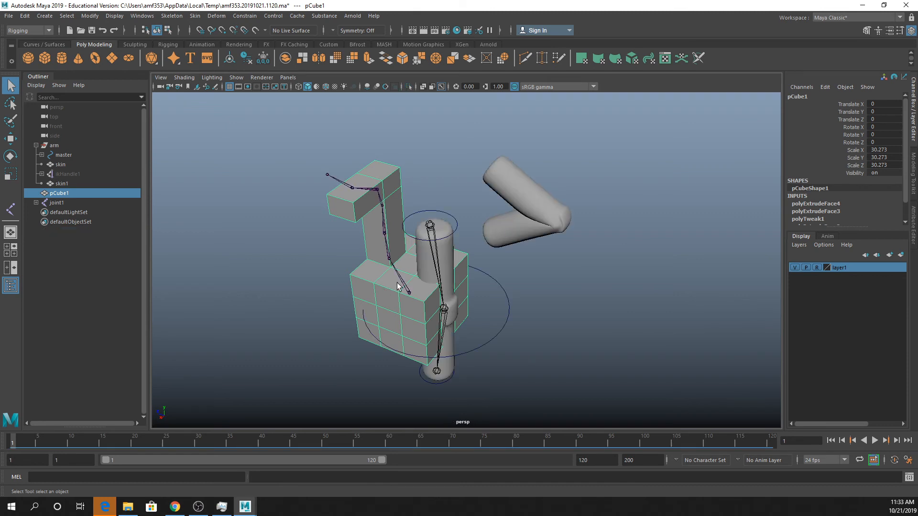
Select several scattered faces on both segments of the bent arm duplicate skin1 and isolate them.
{"action": "left_click", "coordinate": [518, 200]}
{"action": "right_click_drag", "start_coordinate": [518, 199], "coordinate": [519, 226]}
{"action": "left_click", "coordinate": [521, 203]}
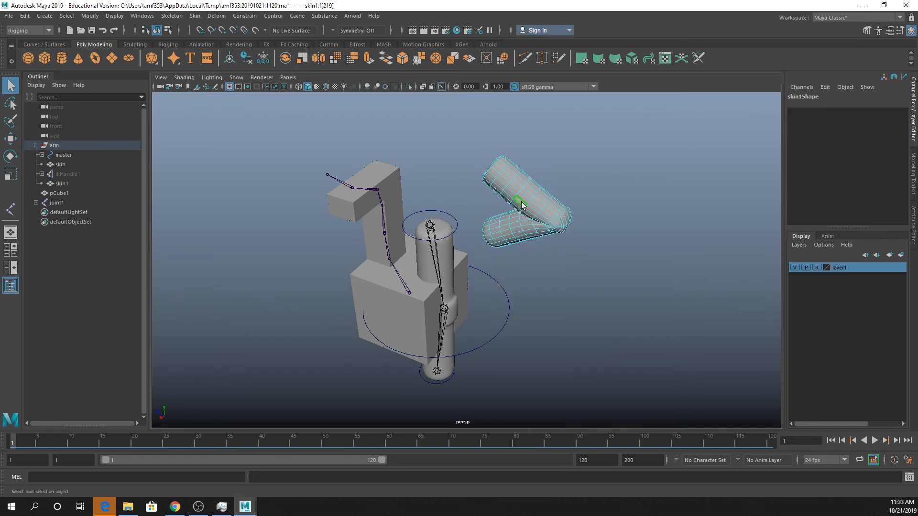
{"action": "left_click", "coordinate": [545, 215], "text": "shift"}
{"action": "left_click", "coordinate": [544, 196], "text": "shift"}
{"action": "left_click", "coordinate": [520, 181], "text": "shift"}
{"action": "key", "text": "ctrl+1"}
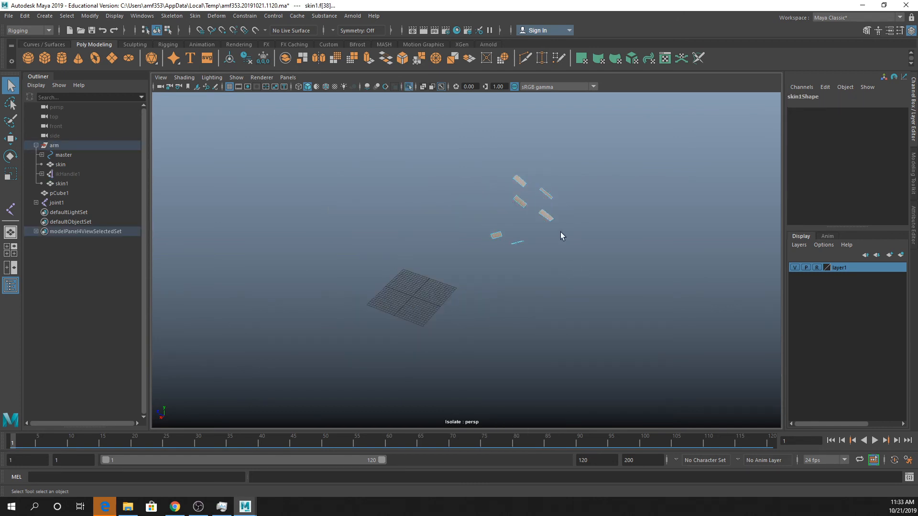
Frame and examine the isolated faces, end the isolation, and return skin1 to object selection.
{"action": "key", "text": "f"}
{"action": "left_click_drag", "start_coordinate": [561, 222], "coordinate": [448, 166], "text": "alt"}
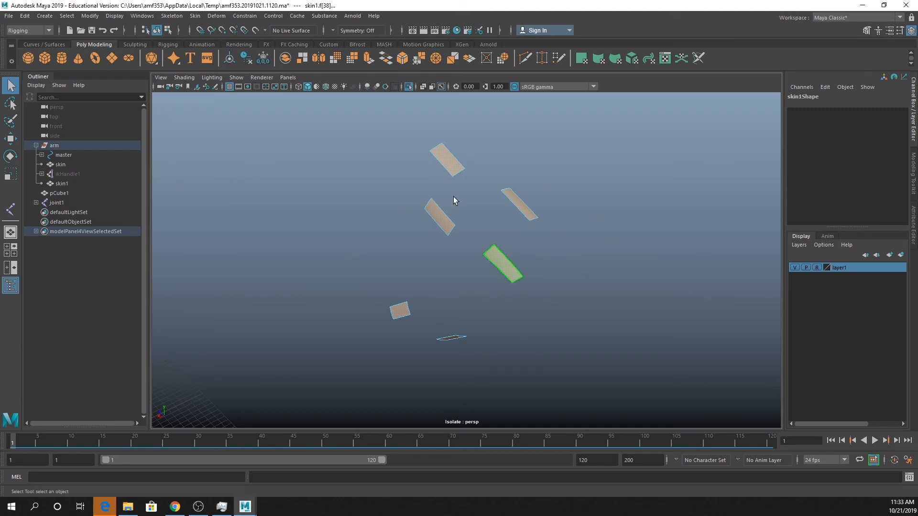
{"action": "scroll", "coordinate": [419, 218], "scroll_direction": "down", "scroll_amount": 5}
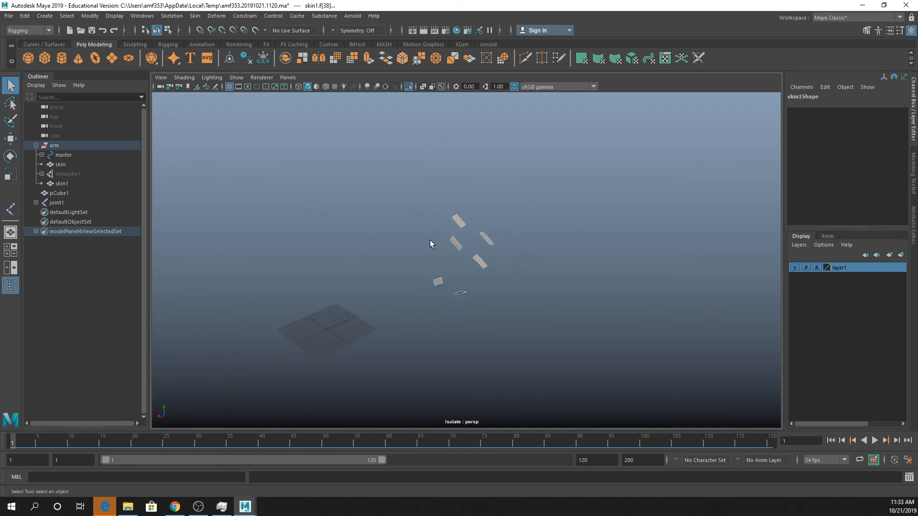
{"action": "left_click_drag", "start_coordinate": [430, 240], "coordinate": [483, 254], "text": "alt"}
{"action": "key", "text": "ctrl+1"}
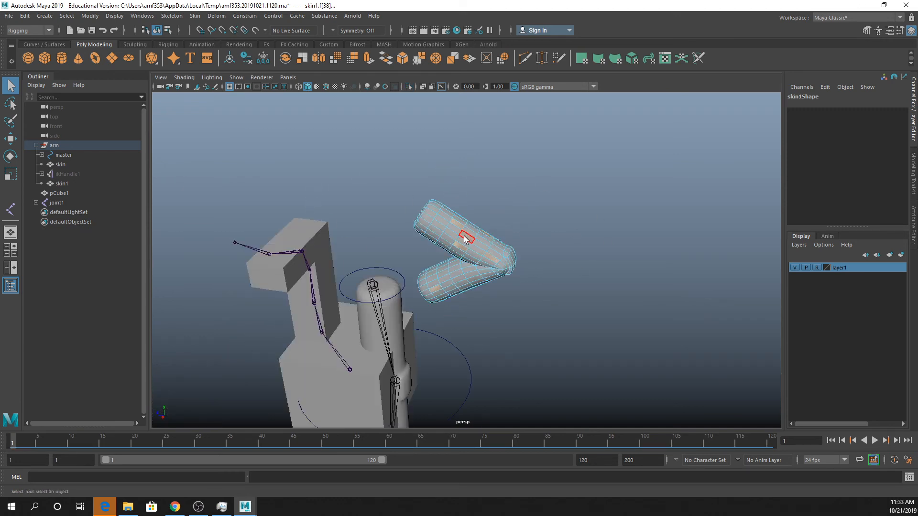
{"action": "right_click_drag", "start_coordinate": [467, 242], "coordinate": [520, 196]}
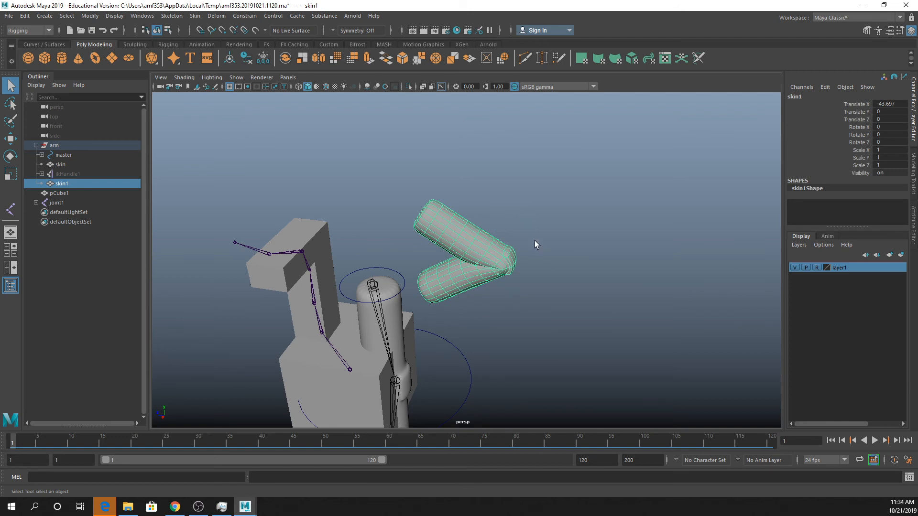
{"action": "right_click_drag", "start_coordinate": [536, 244], "coordinate": [547, 226], "text": "alt"}
{"action": "middle_click_drag", "start_coordinate": [546, 226], "coordinate": [567, 280], "text": "alt"}
{"action": "left_click_drag", "start_coordinate": [567, 280], "coordinate": [543, 279], "text": "alt"}
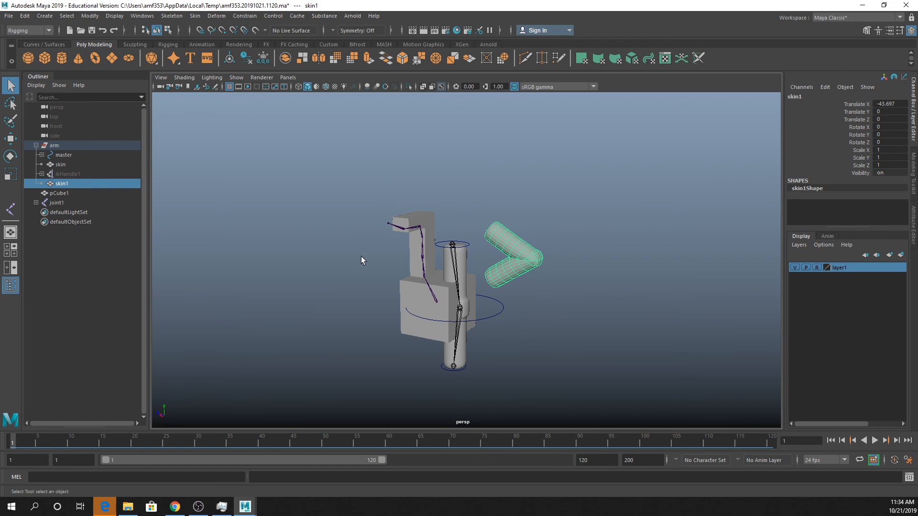
{"action": "scroll", "coordinate": [409, 283], "scroll_direction": "up", "scroll_amount": 3}
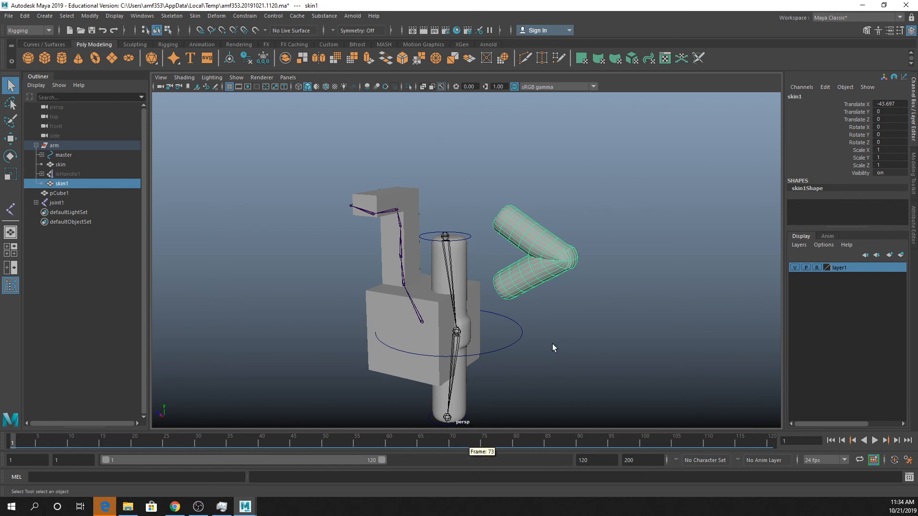
{"action": "scroll", "coordinate": [550, 342], "scroll_direction": "down", "scroll_amount": 3}
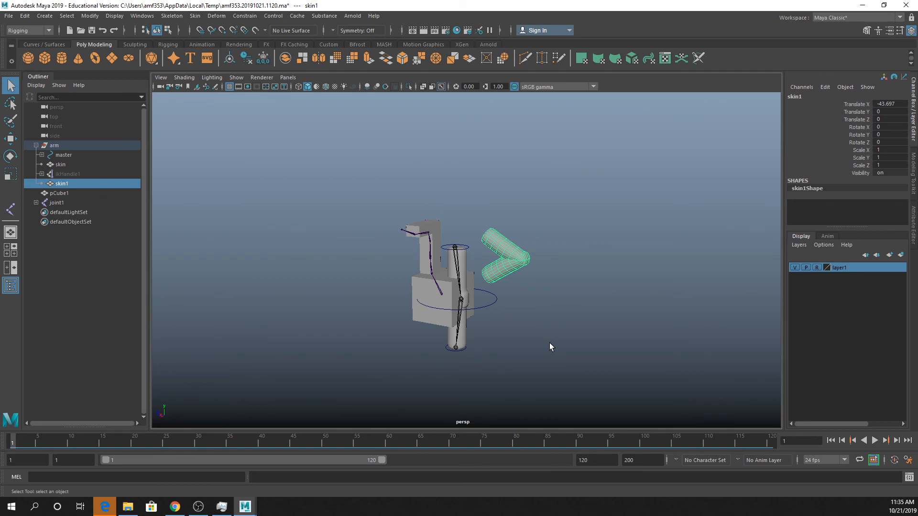